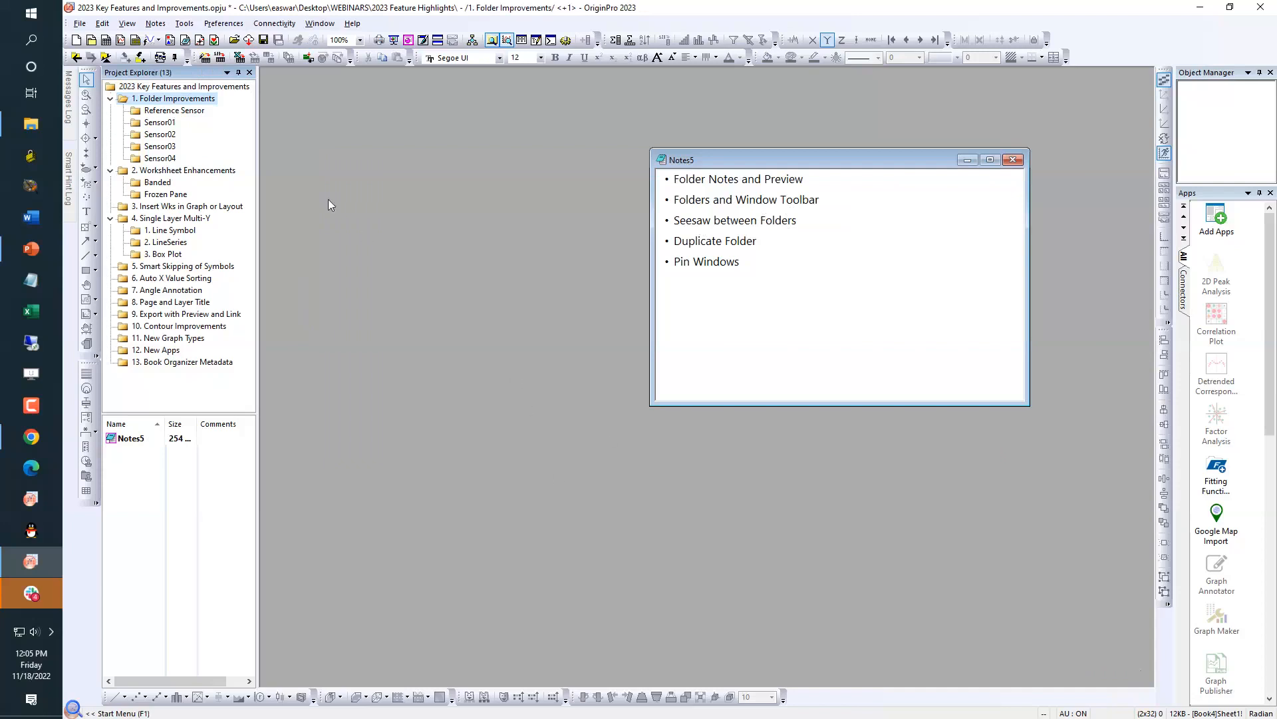
Open the Folder Notes window for the "1. Folder Improvements" folder
{"action": "mouse_move", "coordinate": [188, 106]}
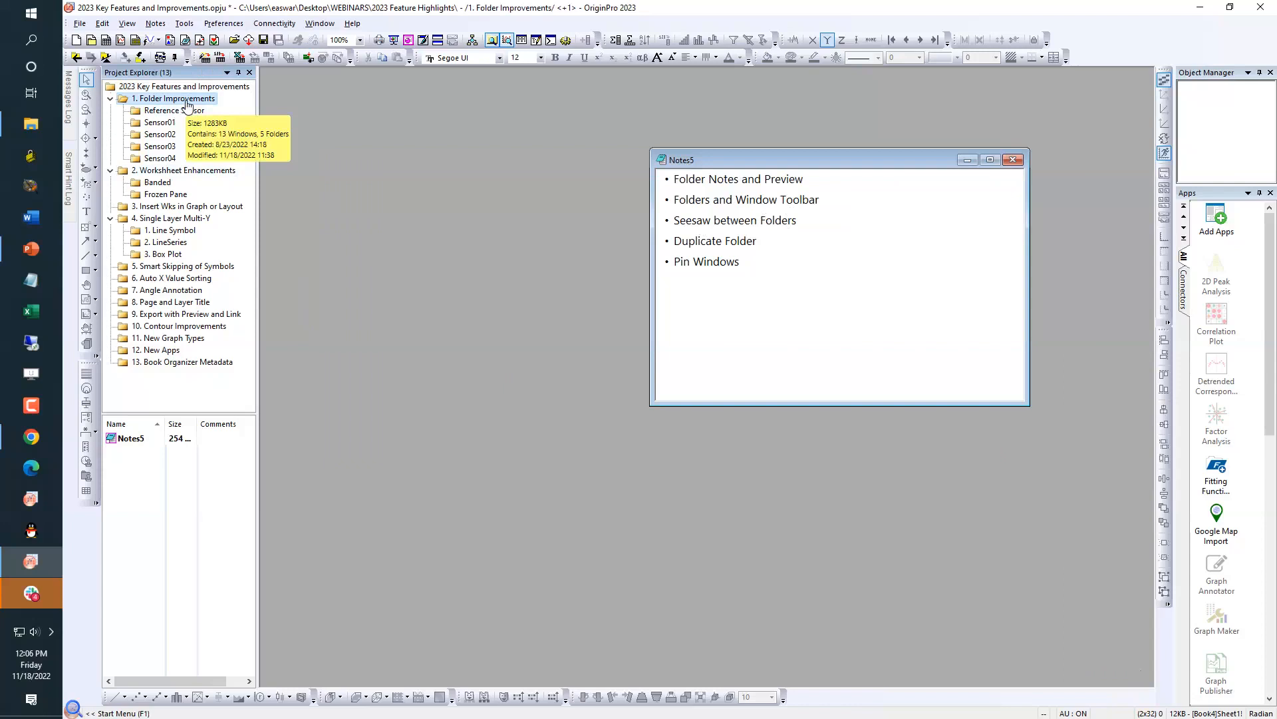
{"action": "right_click", "coordinate": [187, 106]}
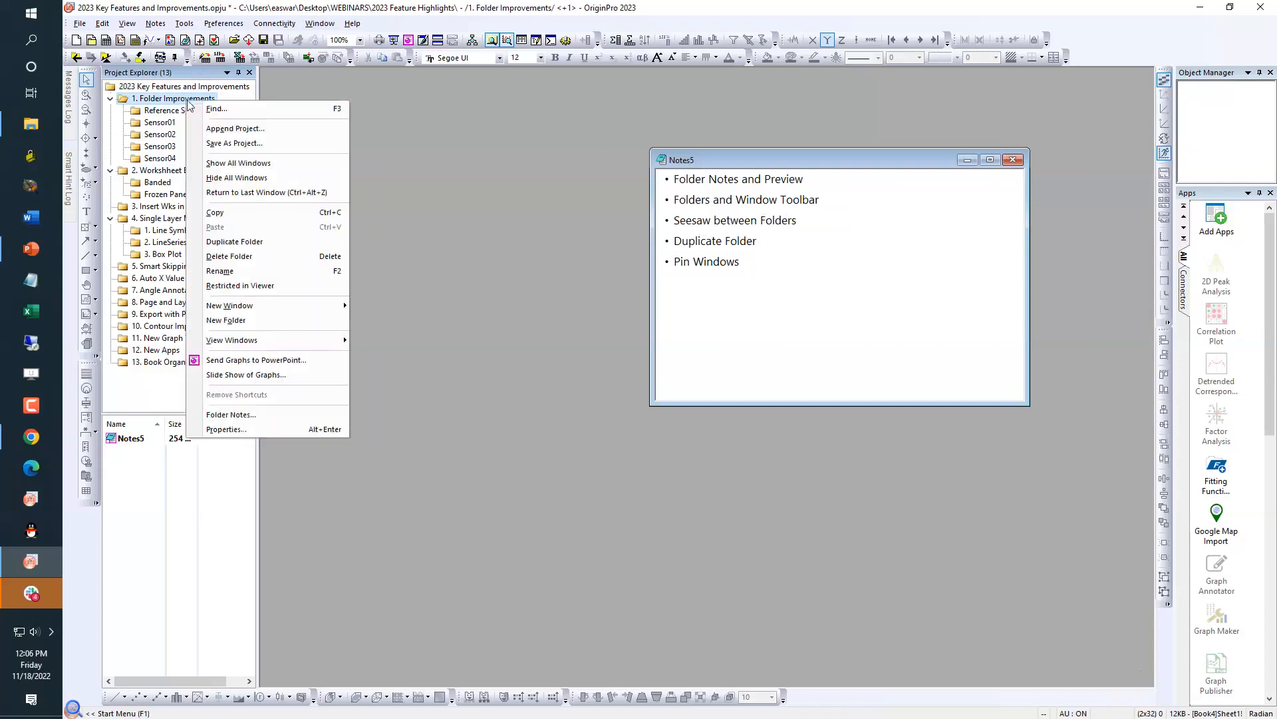
{"action": "left_click", "coordinate": [328, 77]}
{"action": "mouse_move", "coordinate": [121, 105]}
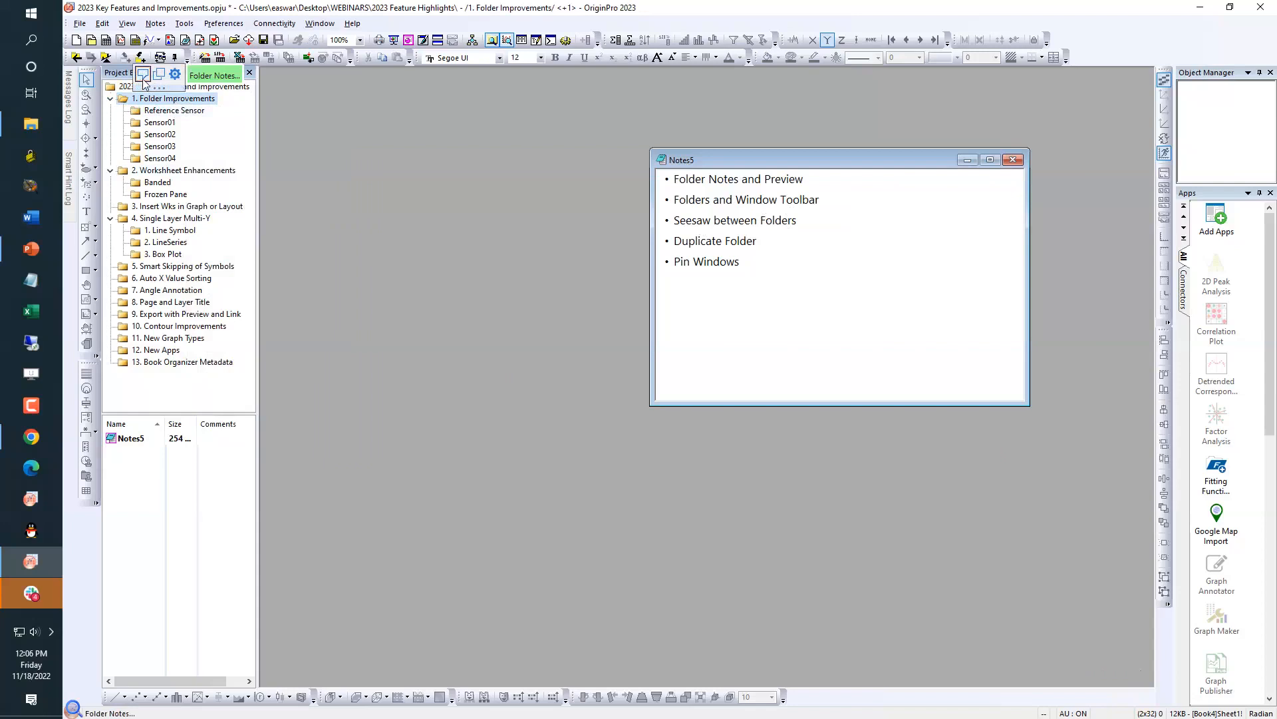
{"action": "left_click", "coordinate": [143, 80]}
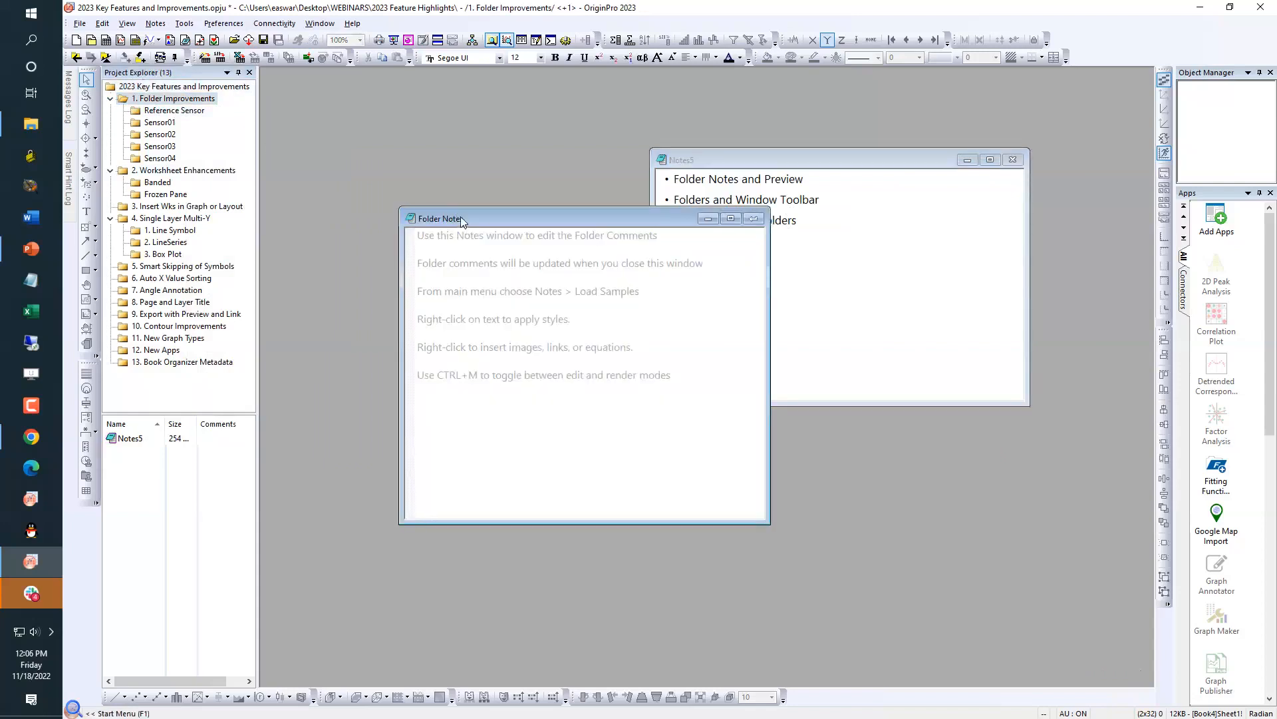
Examine the syntax options available for the Folder Notes window
{"action": "right_click", "coordinate": [460, 217]}
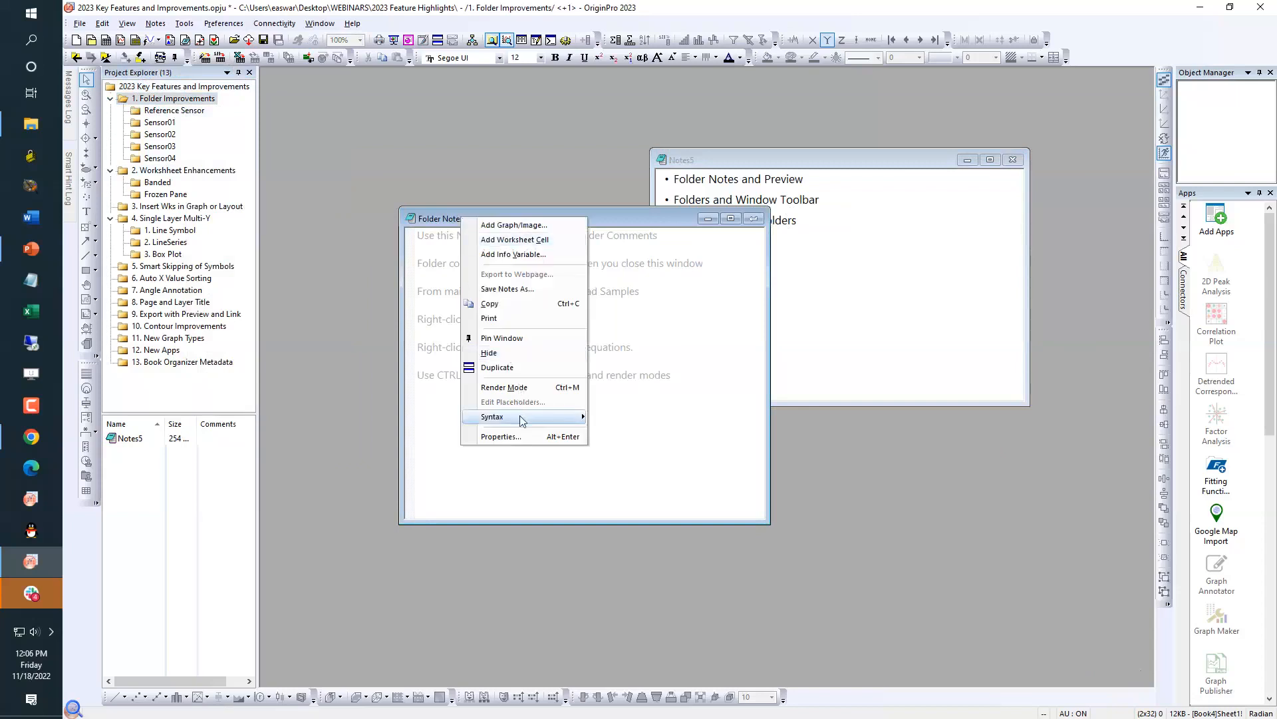
{"action": "mouse_move", "coordinate": [523, 420]}
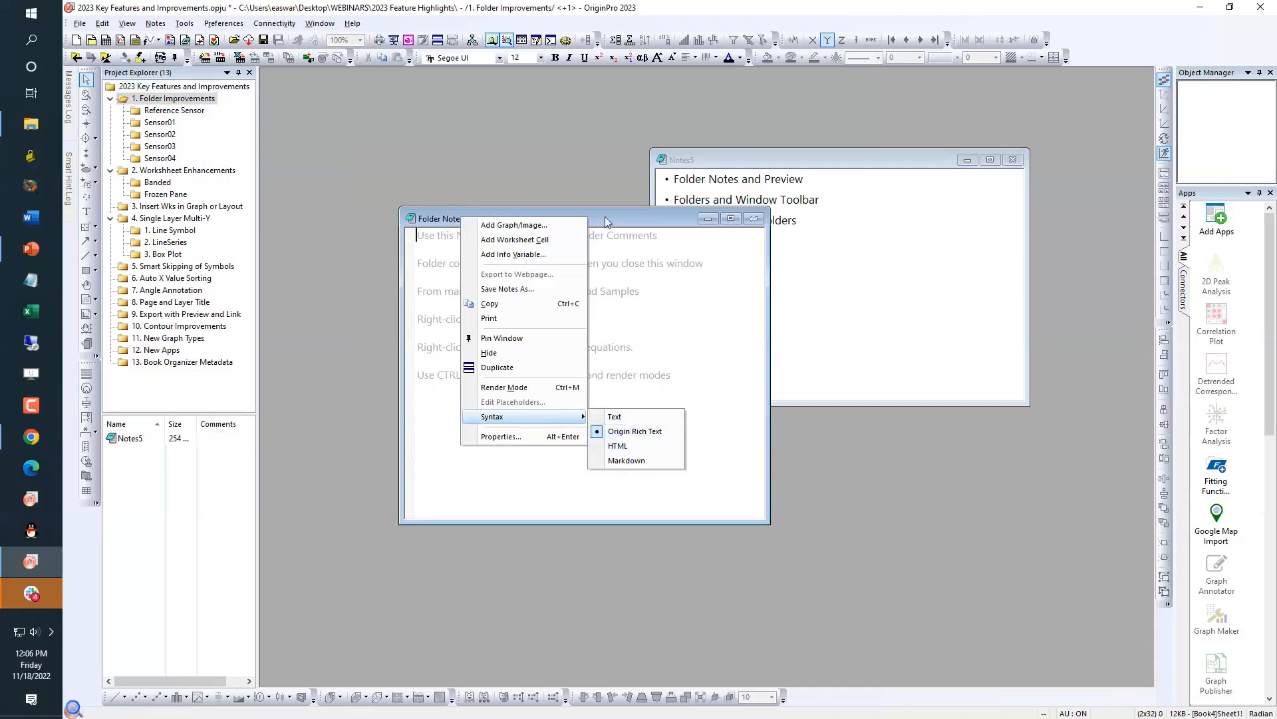
{"action": "left_click", "coordinate": [586, 222]}
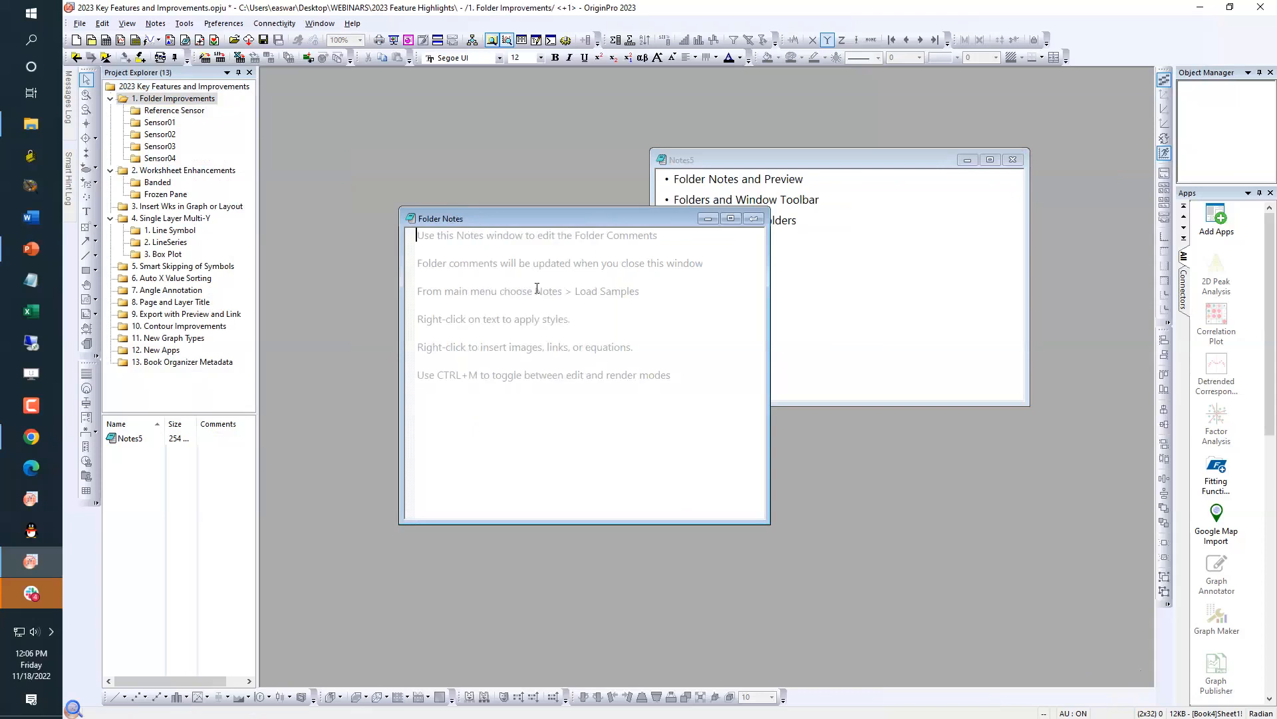
Enter "This is my heading" in the folder notes and apply the Heading1 paragraph style to it
{"action": "type", "text": "This is my heading"}
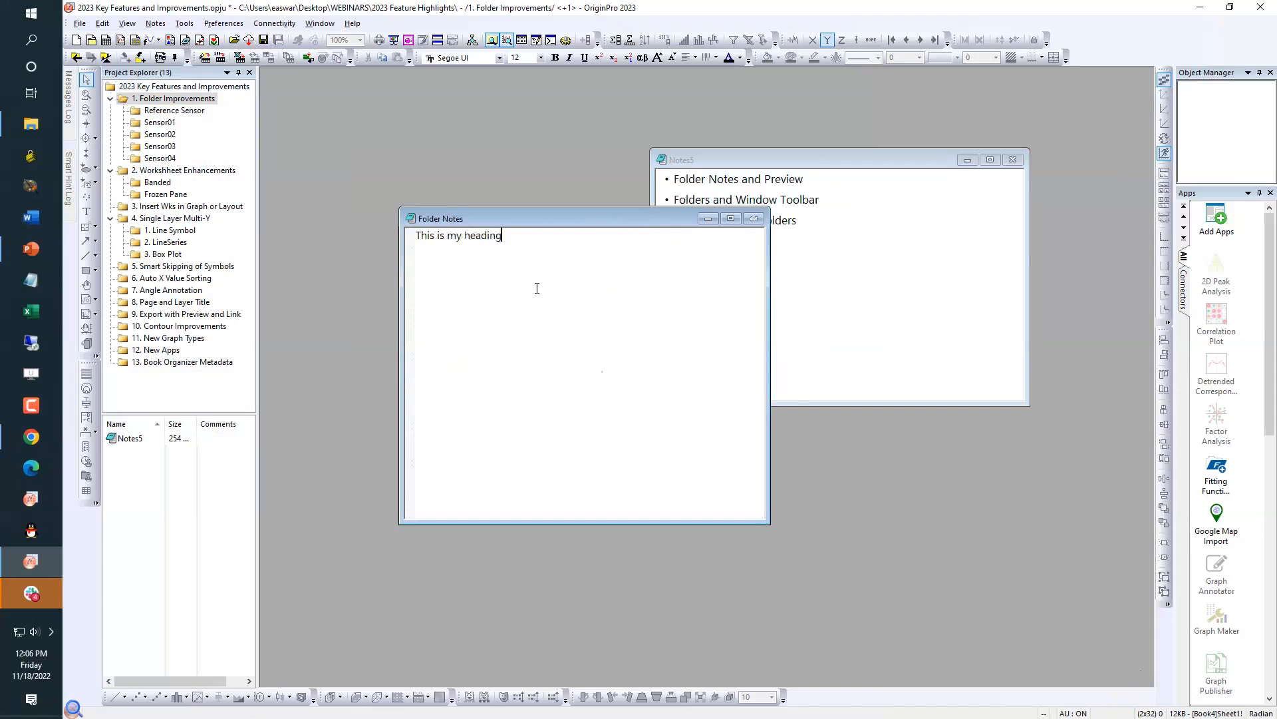
{"action": "right_click", "coordinate": [483, 235]}
{"action": "mouse_move", "coordinate": [578, 295]}
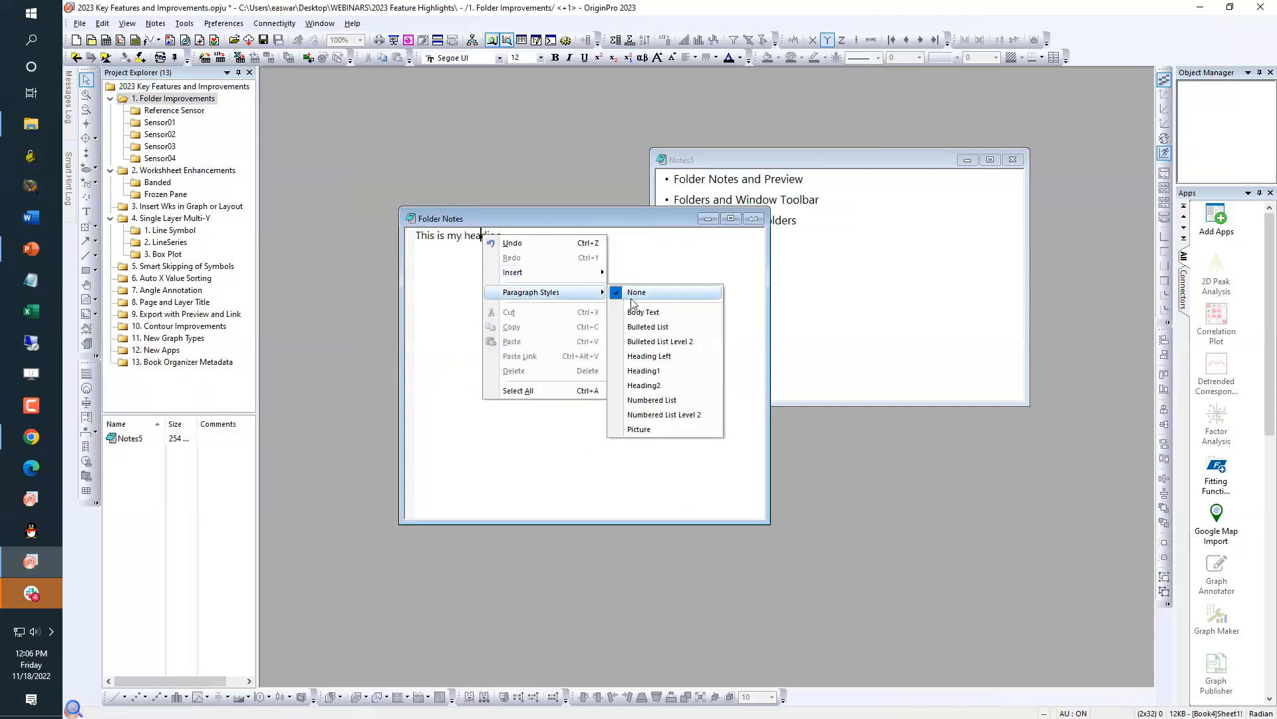
{"action": "left_click", "coordinate": [648, 371]}
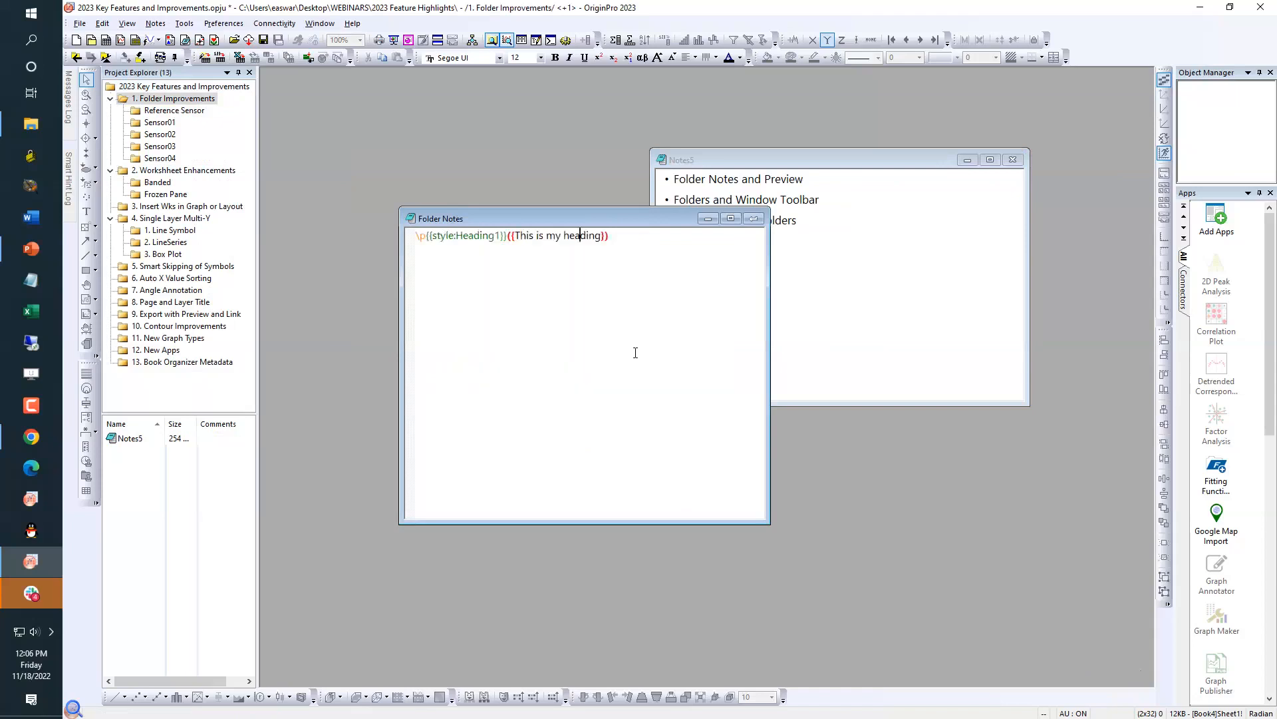
Switch the folder notes to render mode, toggle to edit mode and back, and close the notes window
{"action": "right_click", "coordinate": [623, 222]}
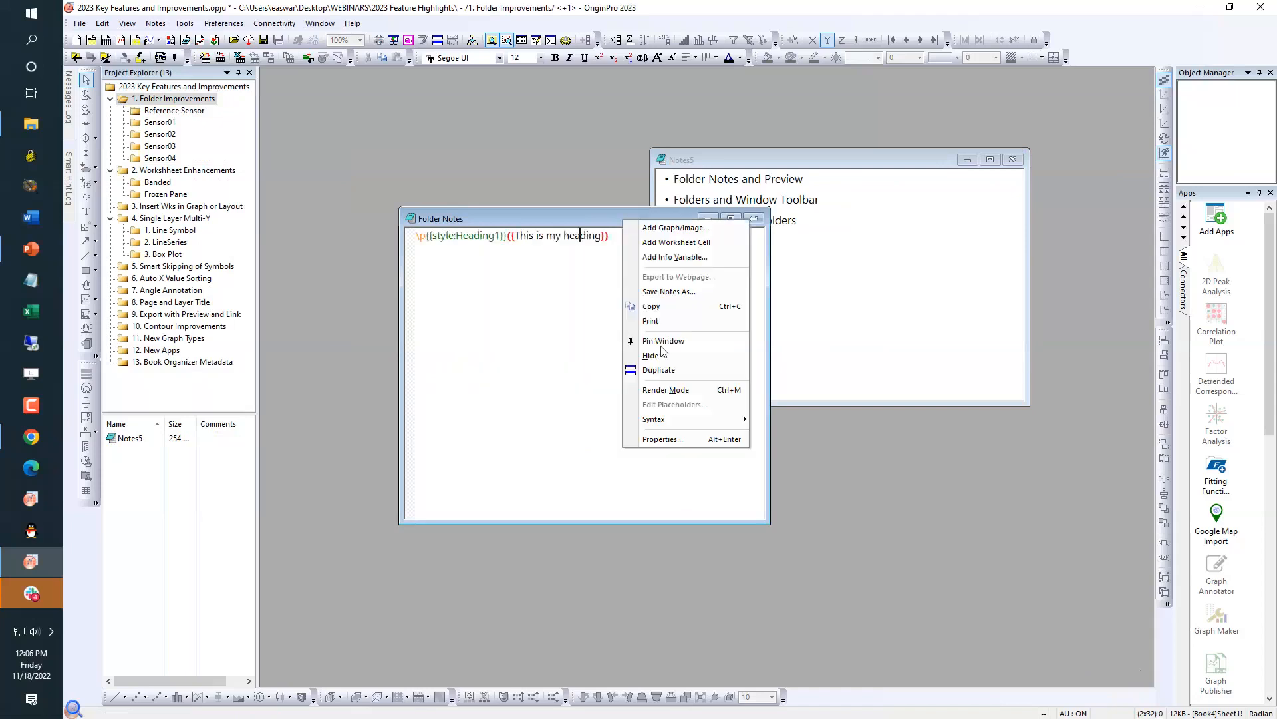
{"action": "left_click", "coordinate": [665, 390]}
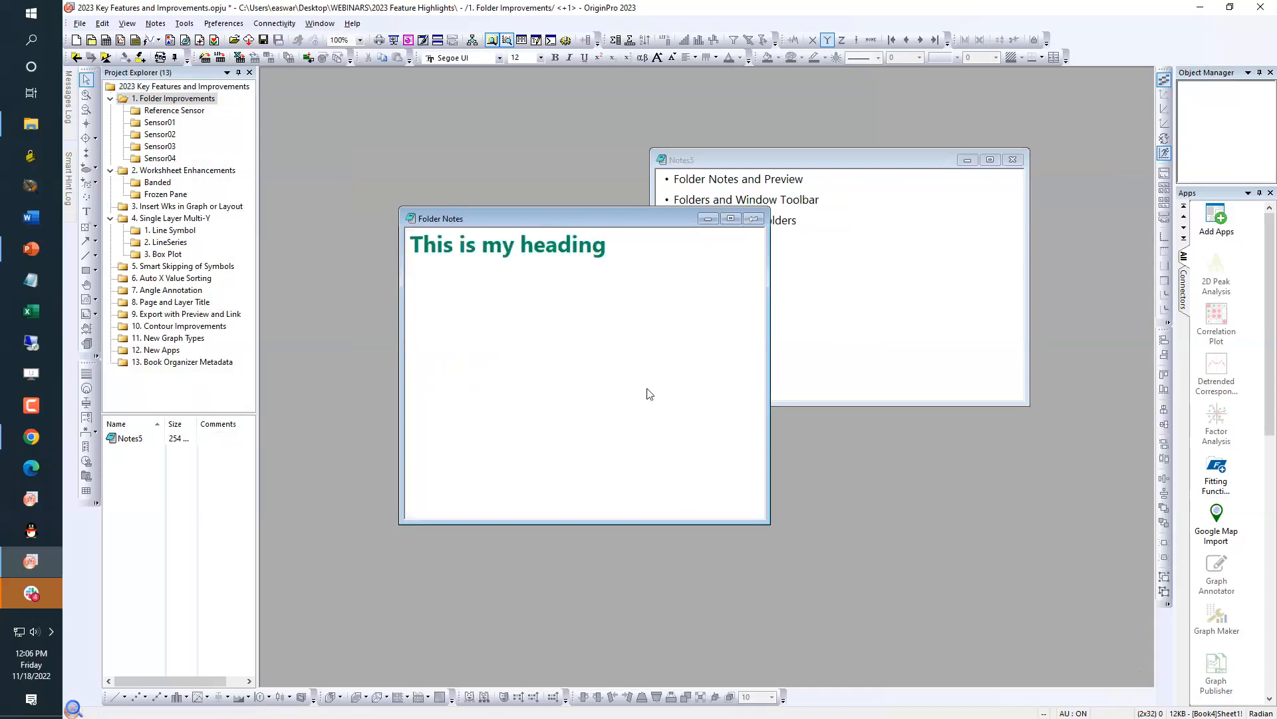
{"action": "left_click", "coordinate": [648, 389]}
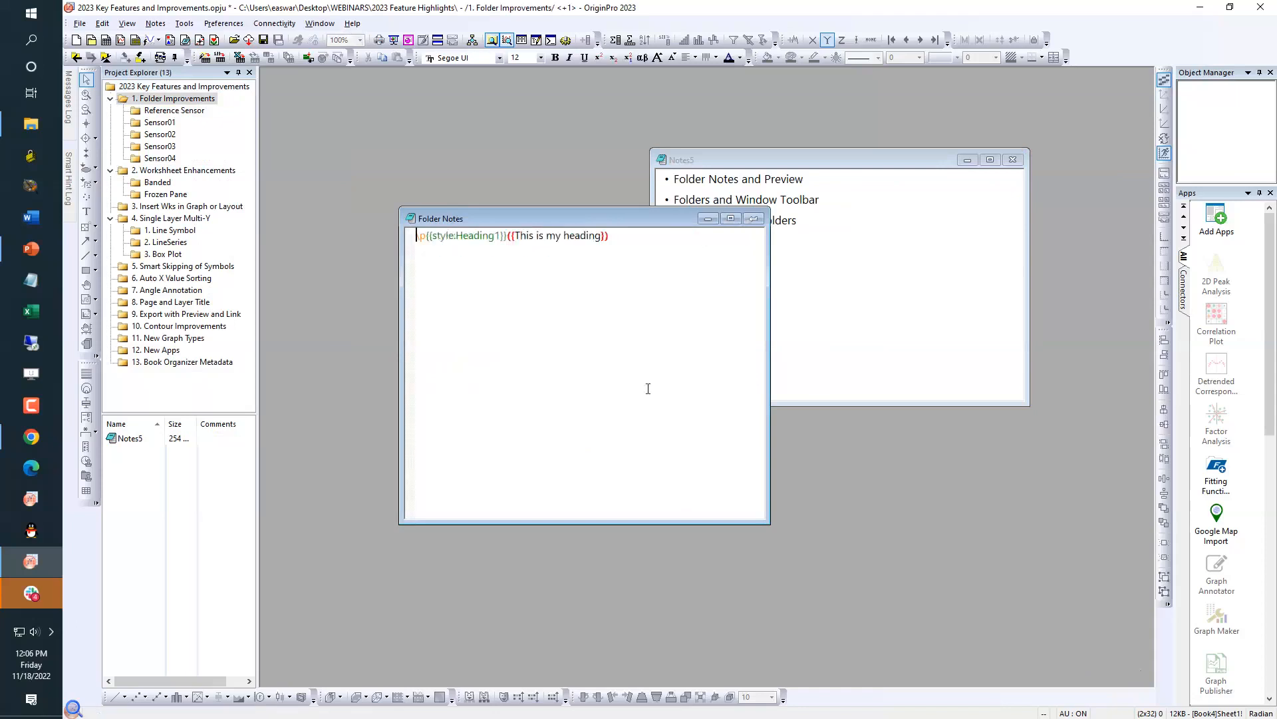
{"action": "left_click", "coordinate": [648, 389]}
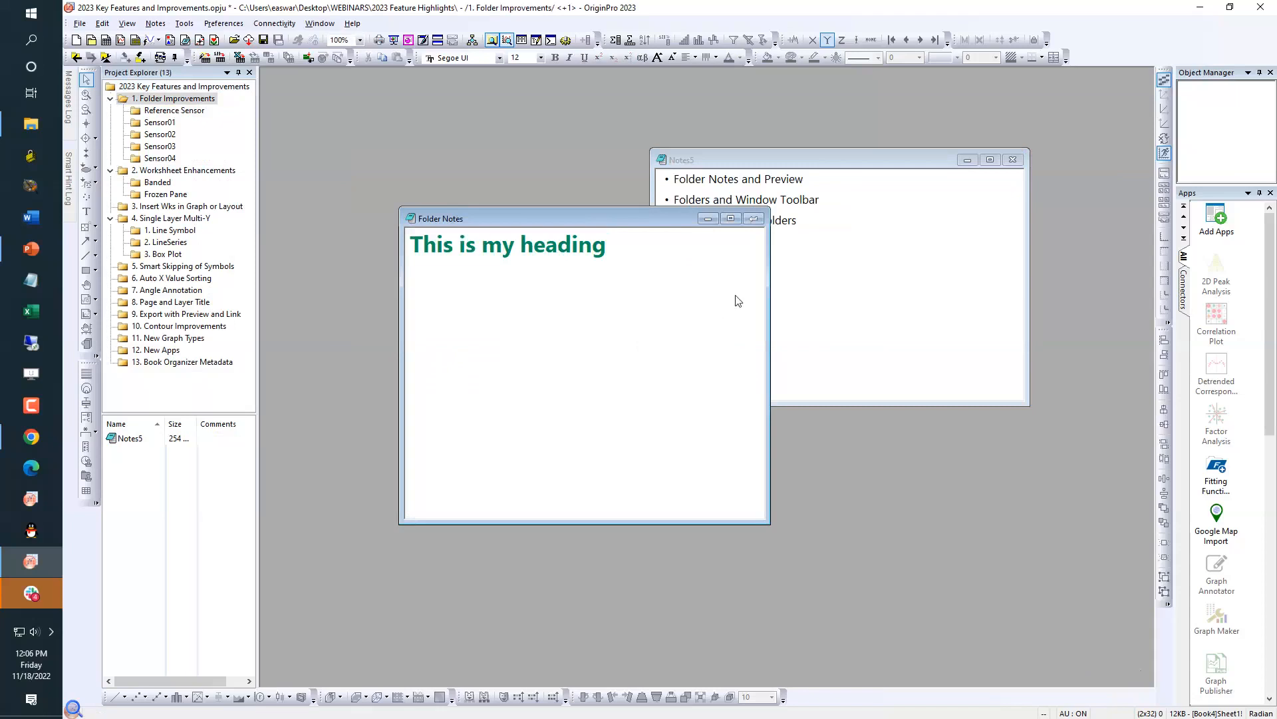
{"action": "left_click", "coordinate": [755, 220]}
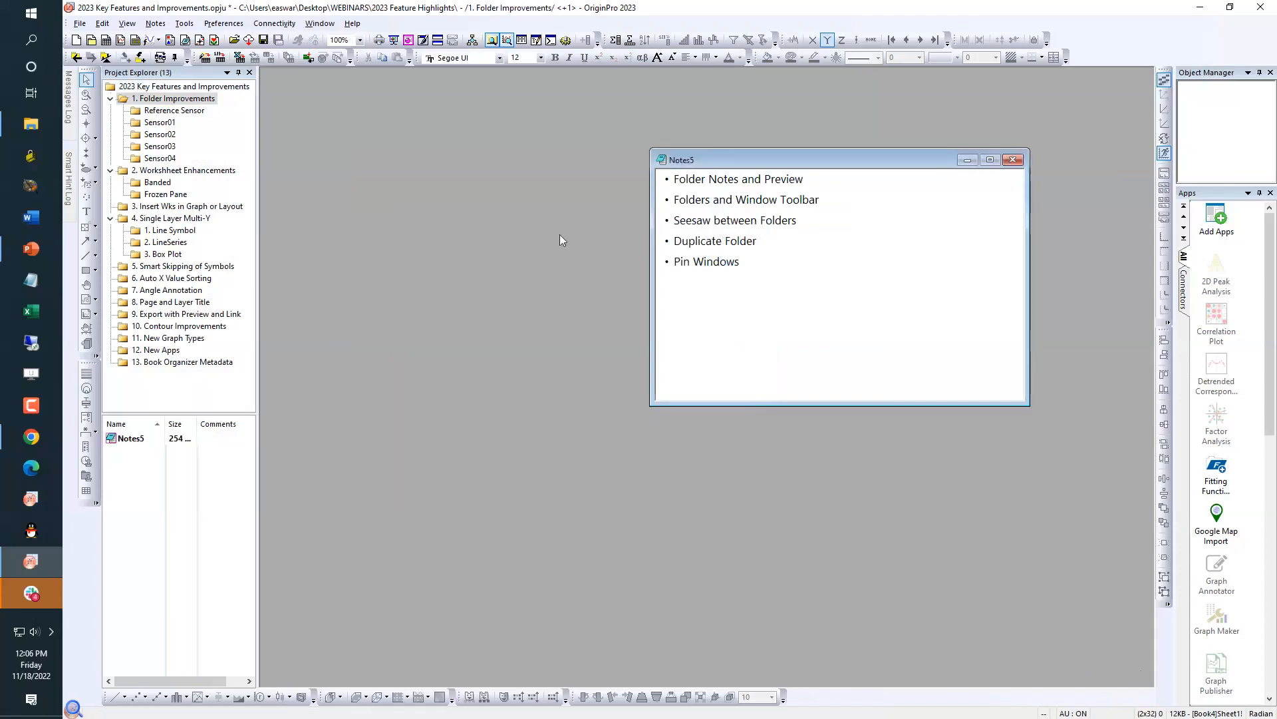
View the contents of the Reference Sensor and Sensor01 folders, finishing on Reference Sensor
{"action": "left_click", "coordinate": [125, 100]}
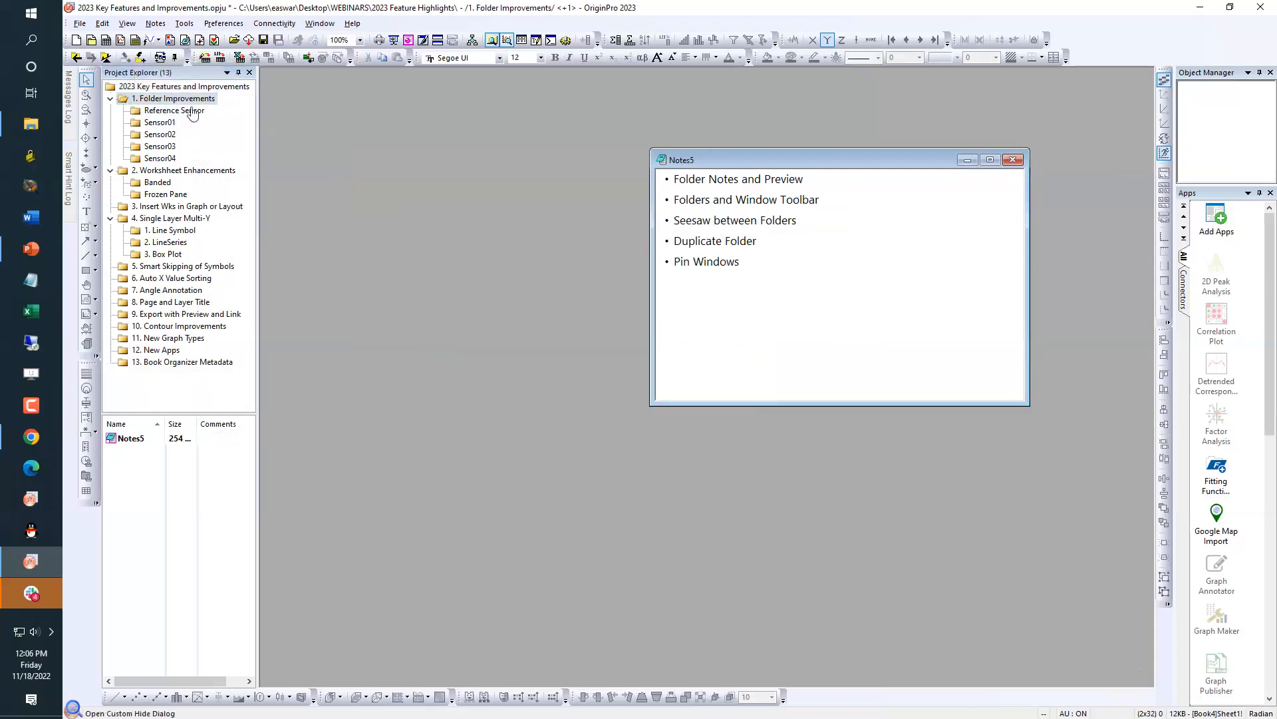
{"action": "mouse_move", "coordinate": [182, 105]}
{"action": "left_click", "coordinate": [178, 113]}
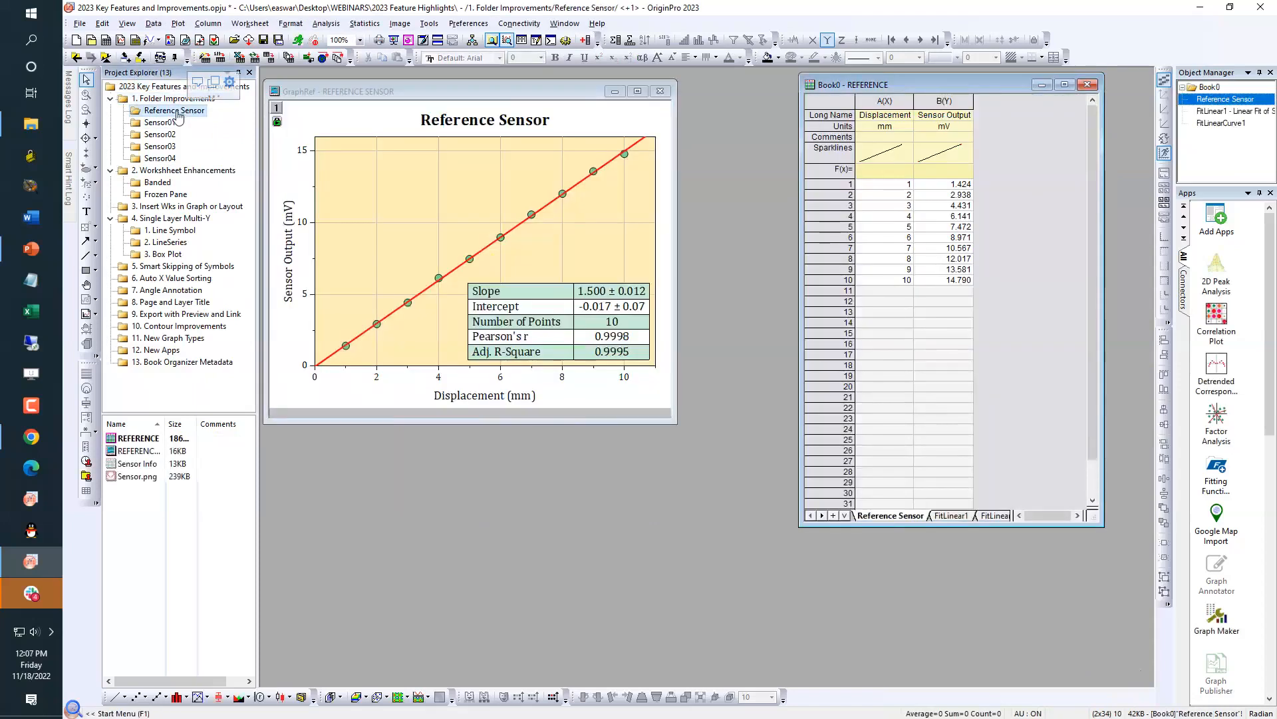
{"action": "left_click", "coordinate": [170, 123]}
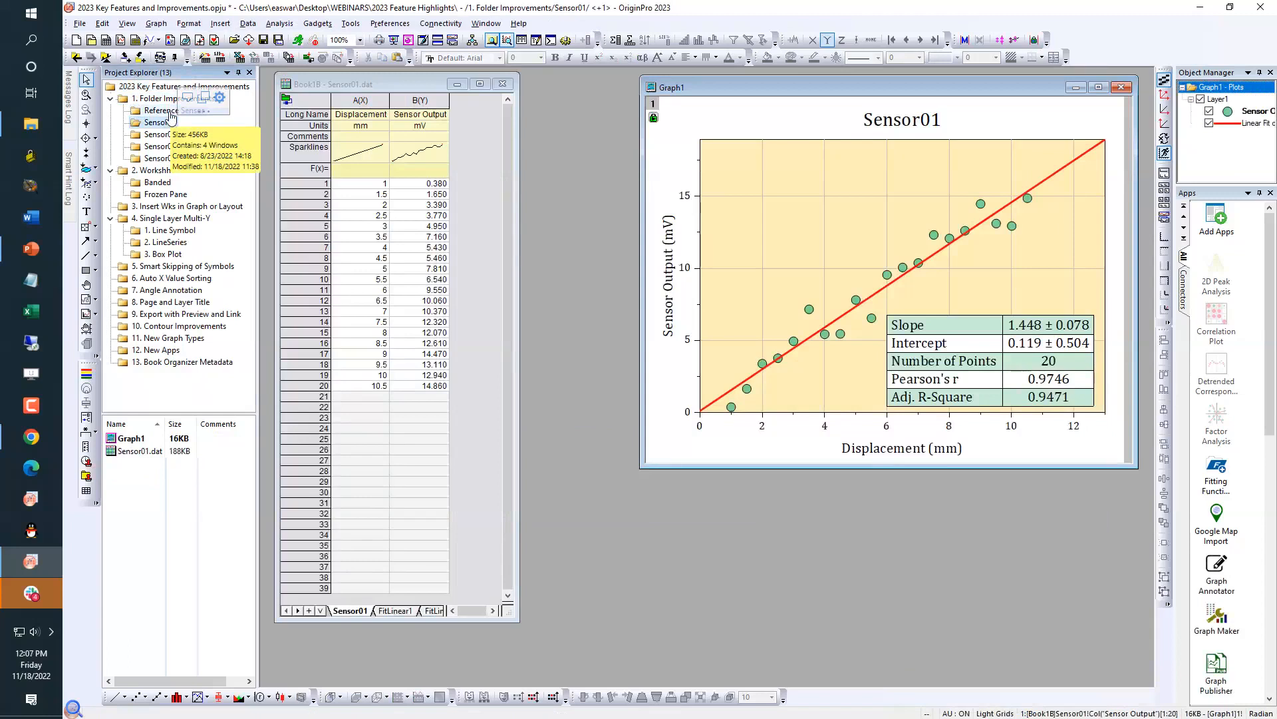
{"action": "left_click", "coordinate": [171, 111]}
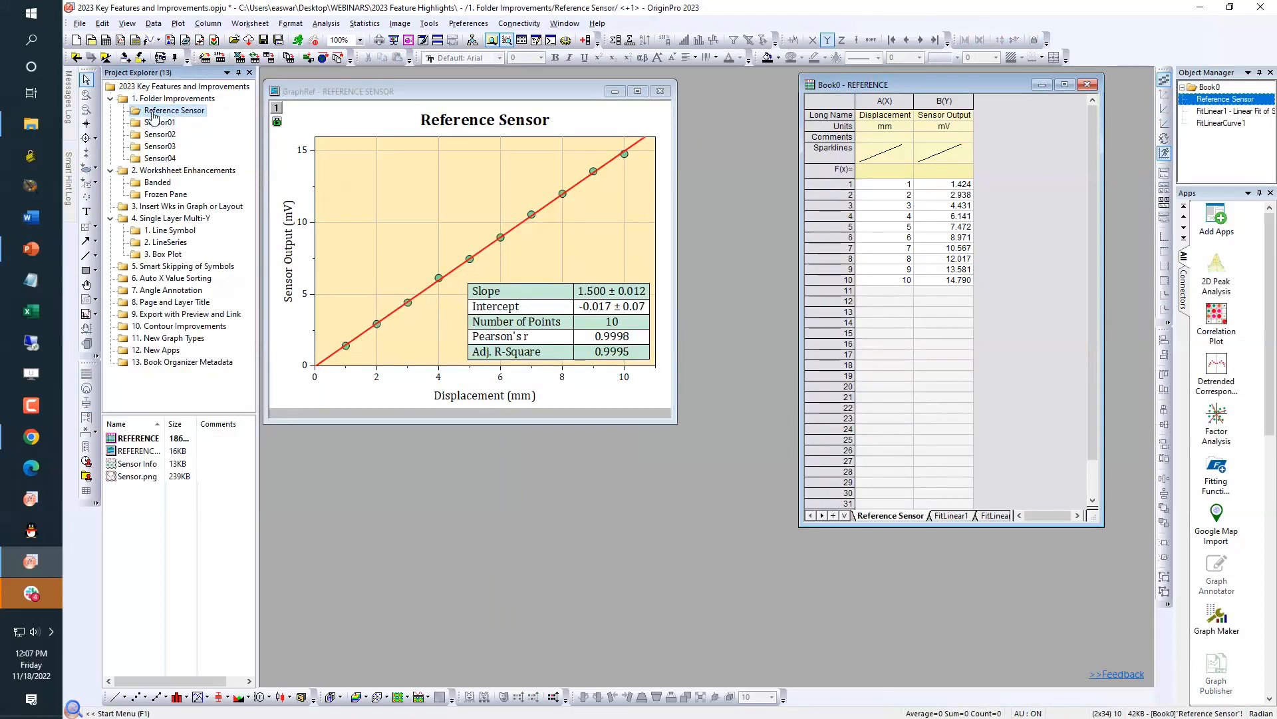
Open the Reference Sensor folder's notes to read the sensor specifications, and close them
{"action": "mouse_move", "coordinate": [154, 117]}
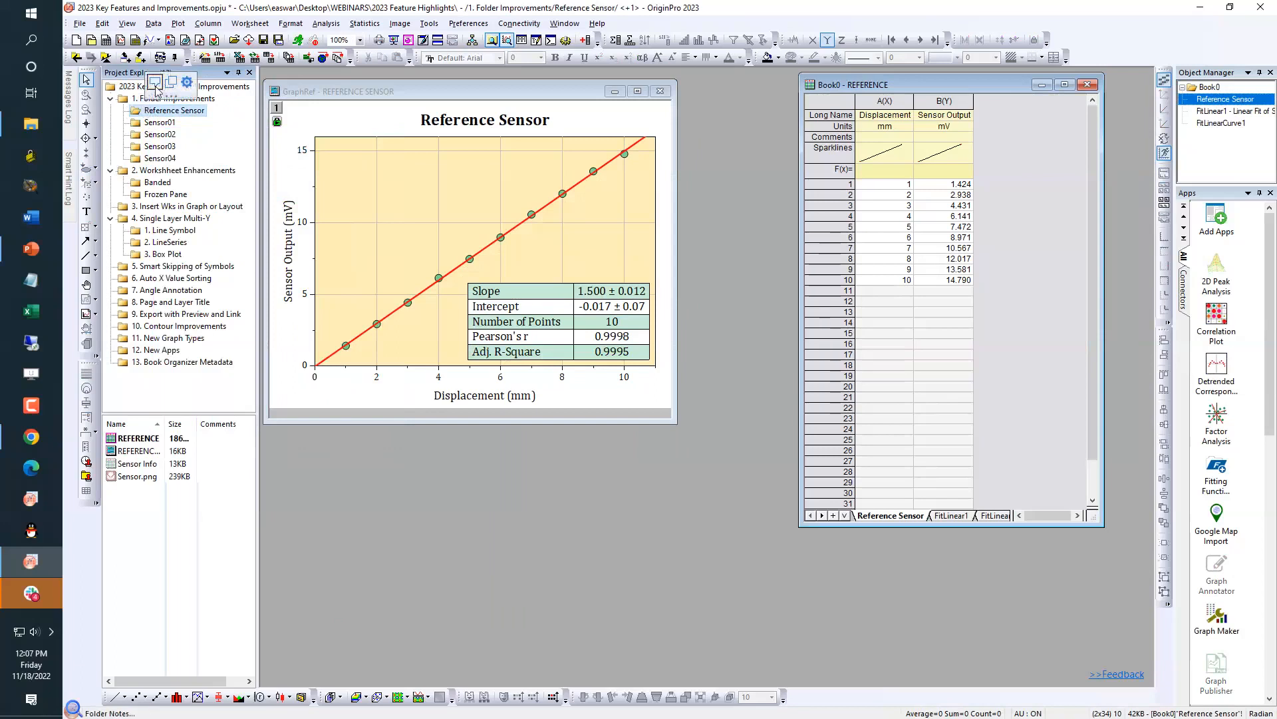
{"action": "left_click", "coordinate": [155, 83]}
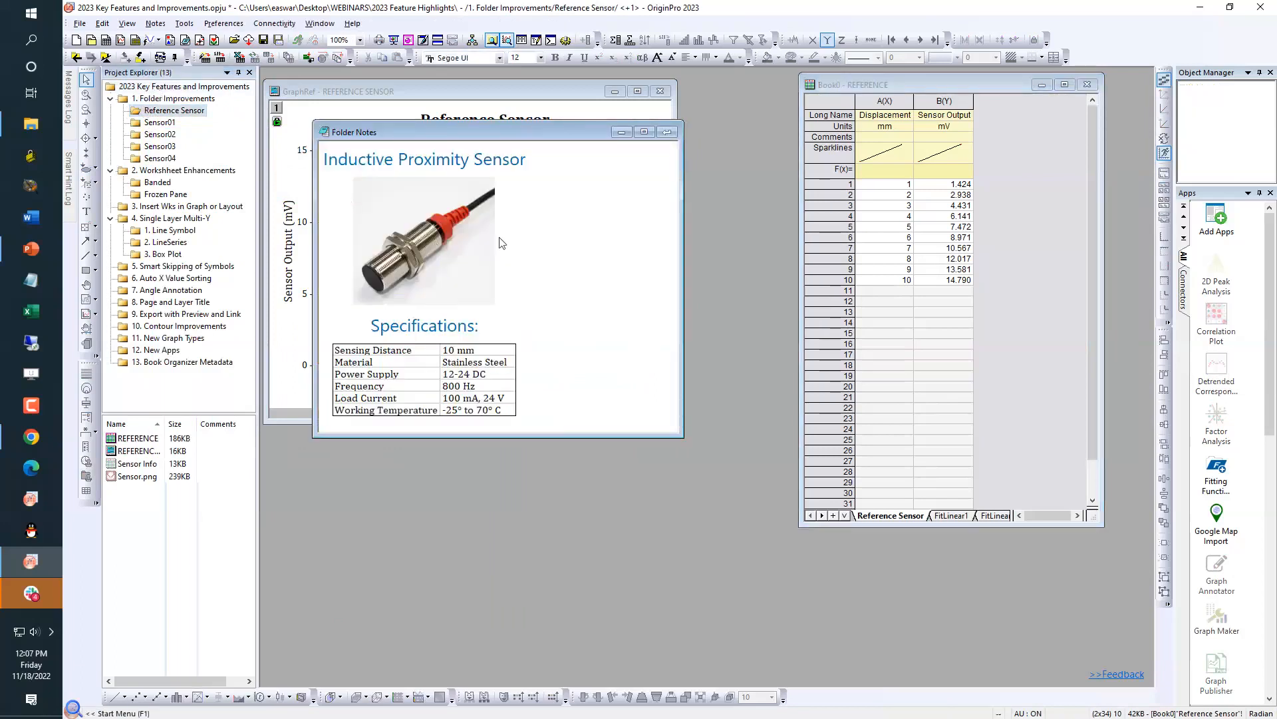
{"action": "left_click", "coordinate": [668, 134]}
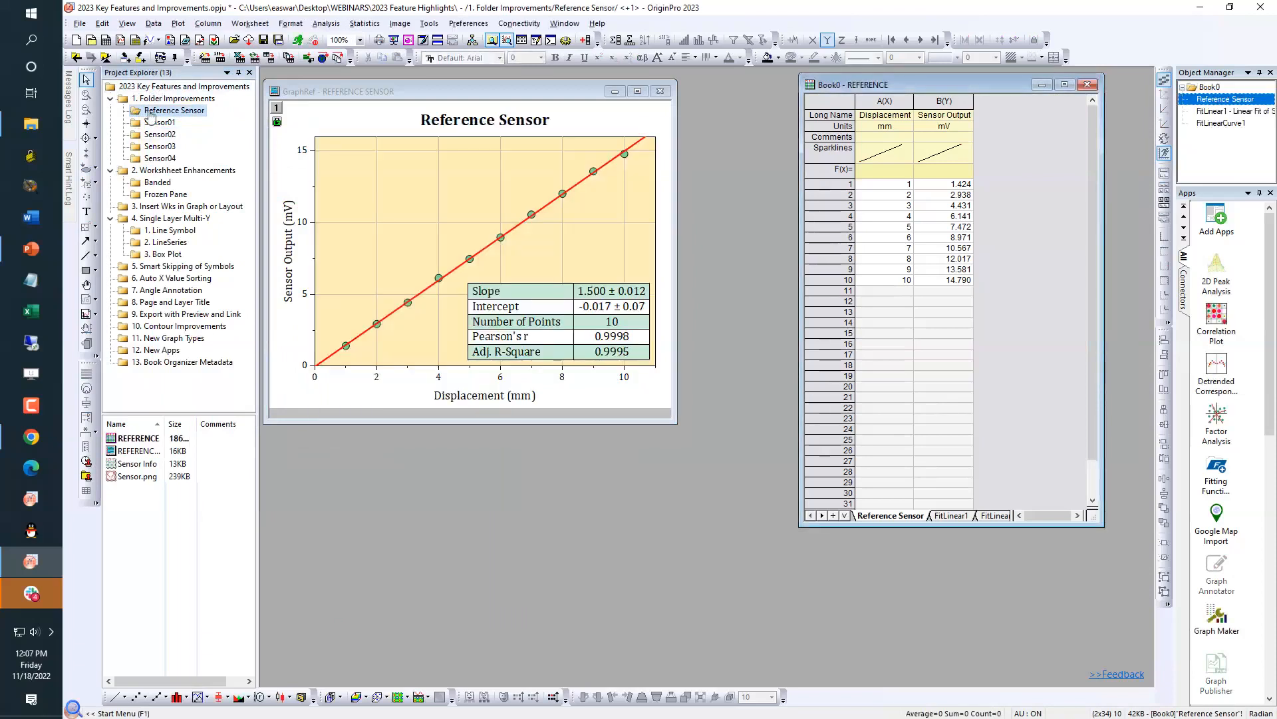
Return to the "1. Folder Improvements" folder and browse through Sensor01, Sensor02, Sensor03 and Sensor04 in order
{"action": "left_click", "coordinate": [186, 100]}
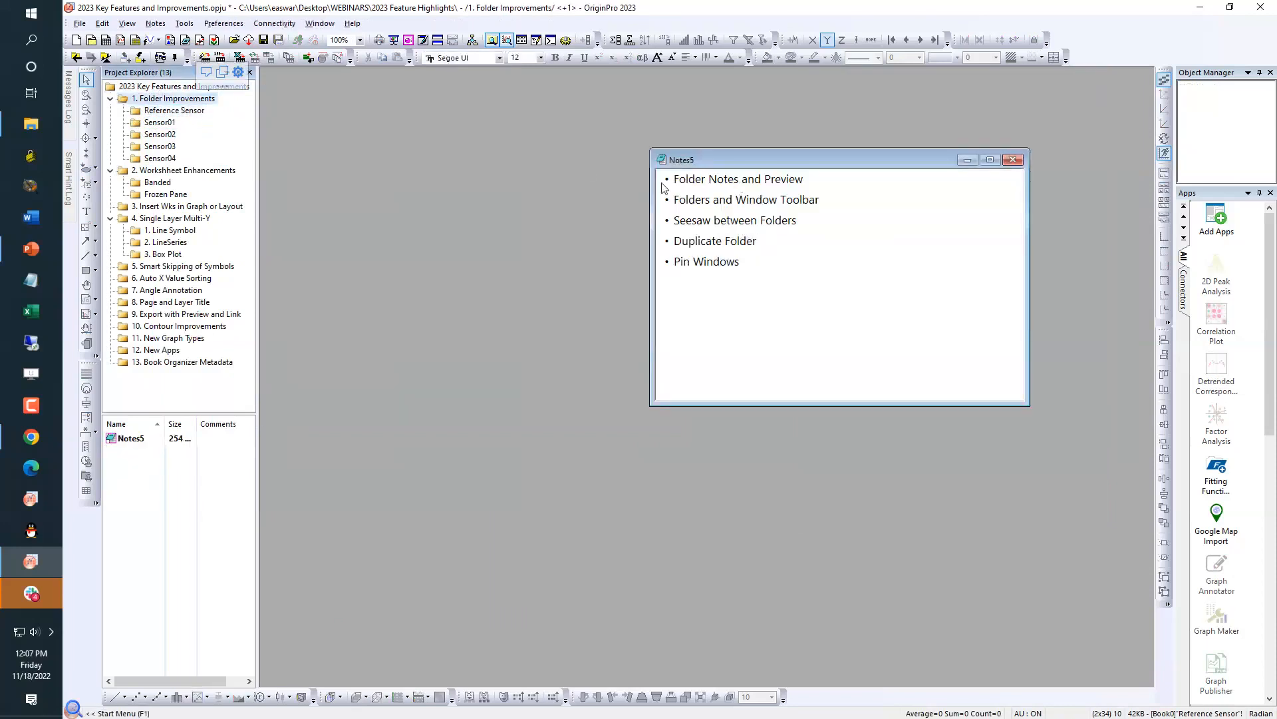
{"action": "left_click", "coordinate": [164, 124]}
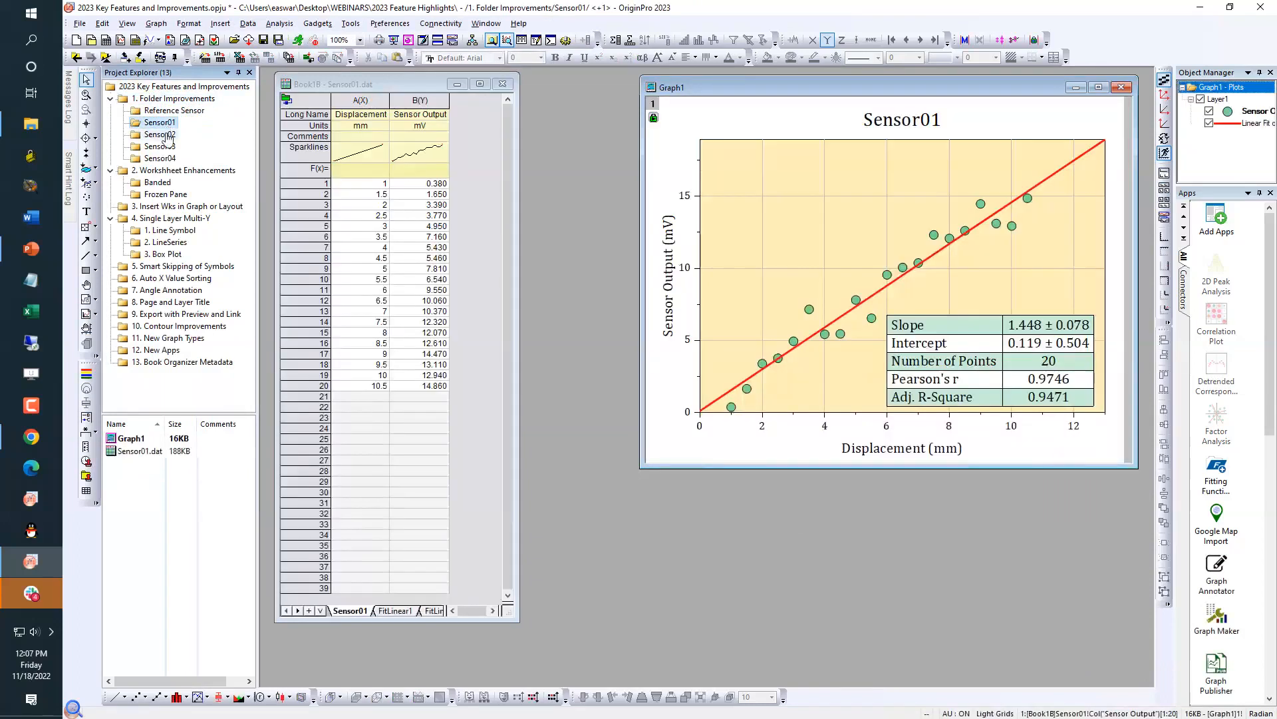
{"action": "left_click", "coordinate": [161, 135]}
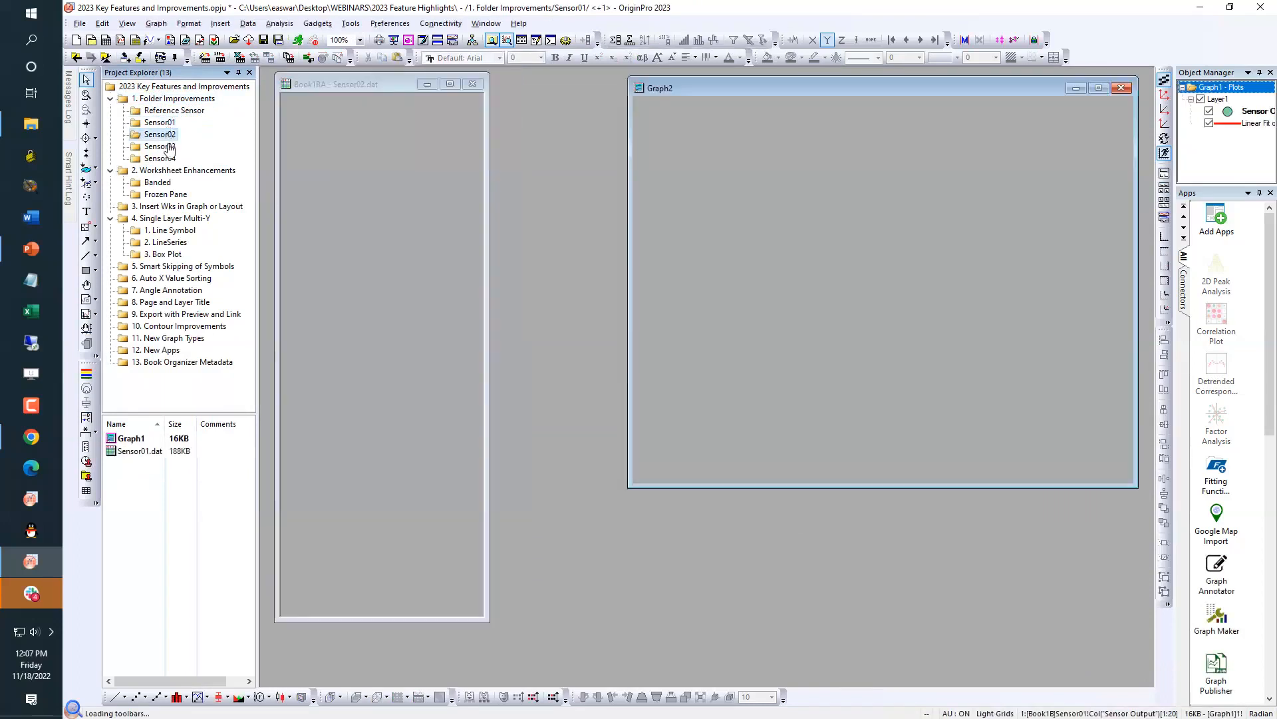
{"action": "left_click", "coordinate": [163, 146]}
{"action": "left_click", "coordinate": [163, 158]}
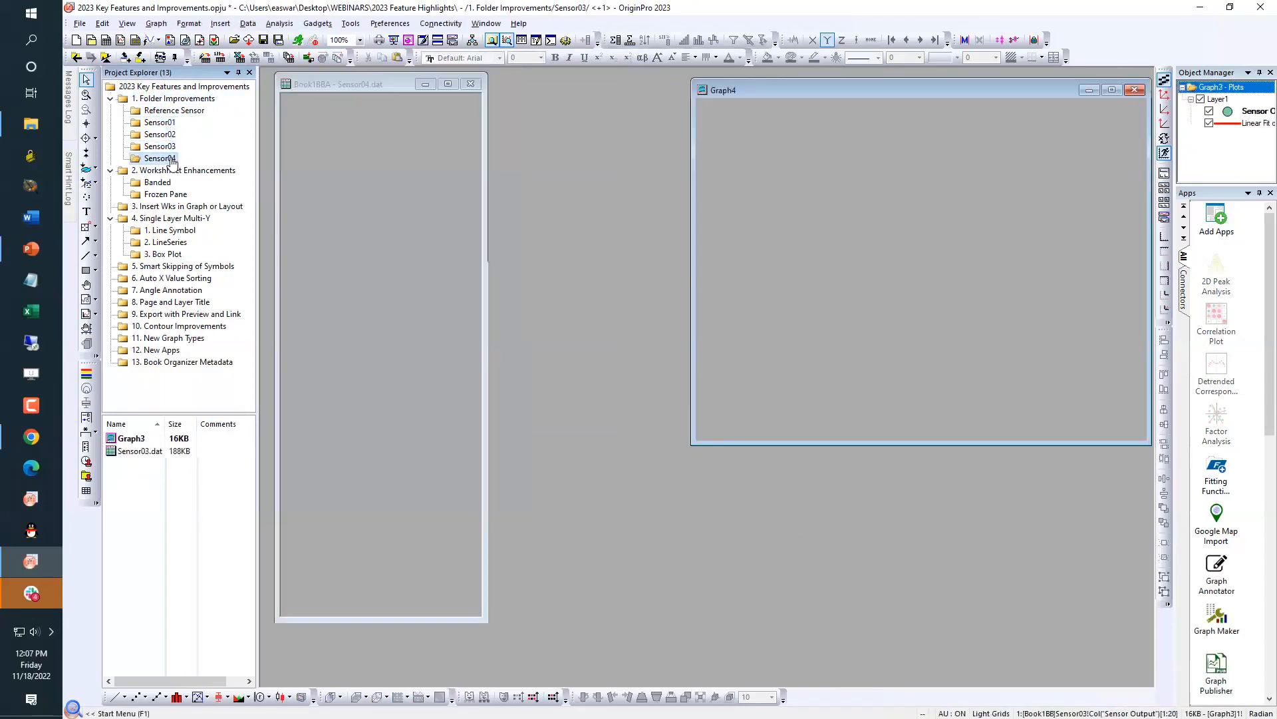
Go backward through the folder history from Sensor04 to the "1. Folder Improvements" folder
{"action": "mouse_move", "coordinate": [167, 126]}
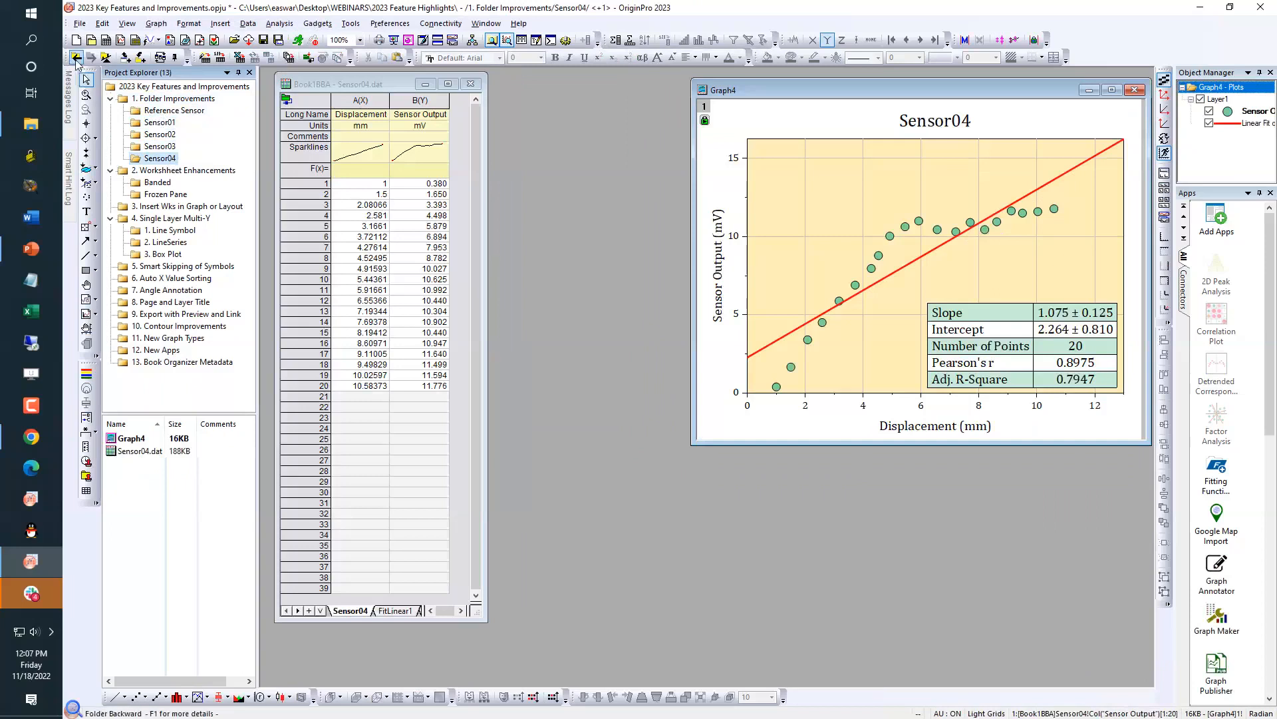
{"action": "left_click", "coordinate": [77, 58]}
{"action": "left_click", "coordinate": [76, 58]}
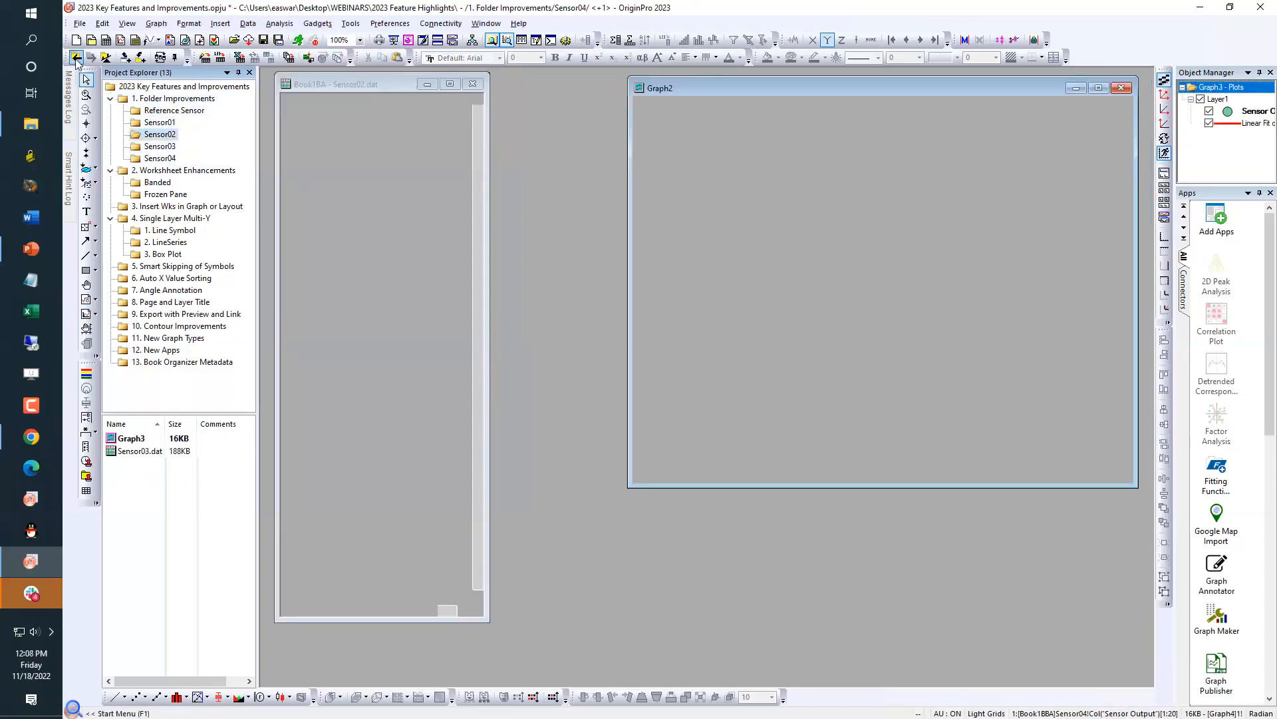
{"action": "left_click", "coordinate": [77, 58]}
{"action": "left_click", "coordinate": [77, 58]}
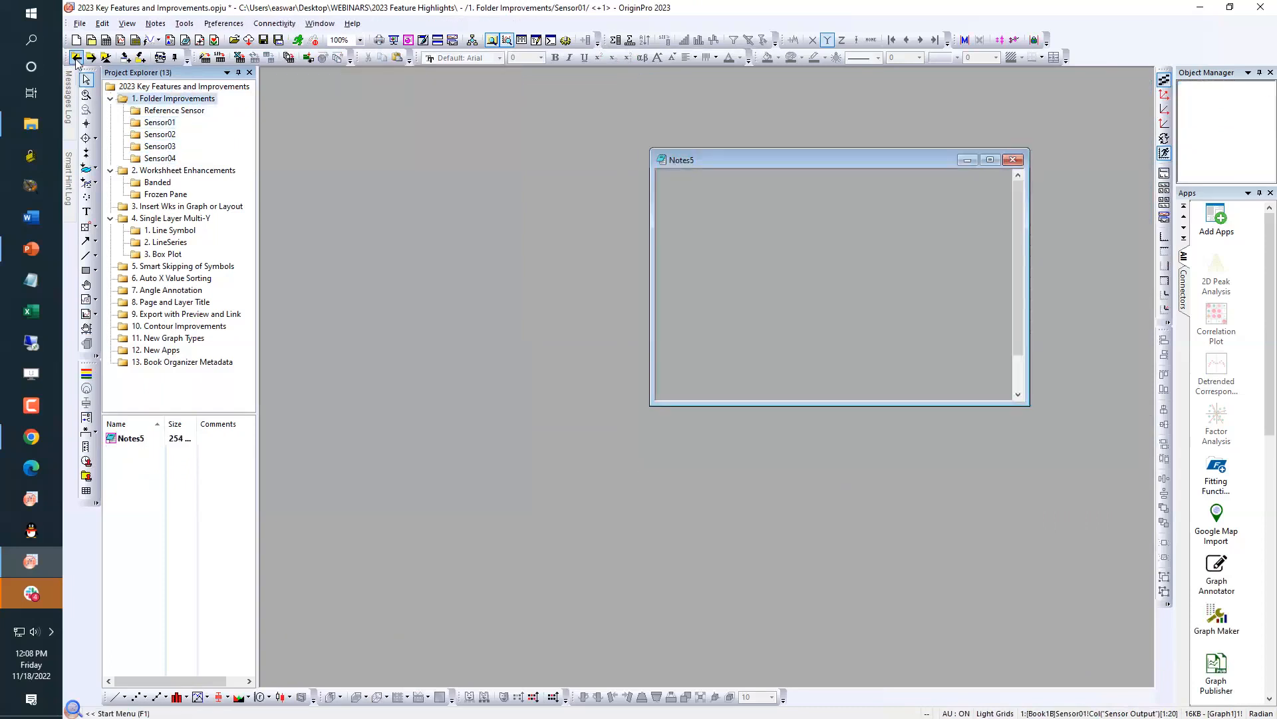
Go forward through the folder history from "1. Folder Improvements" to the Sensor04 folder
{"action": "left_click", "coordinate": [91, 58]}
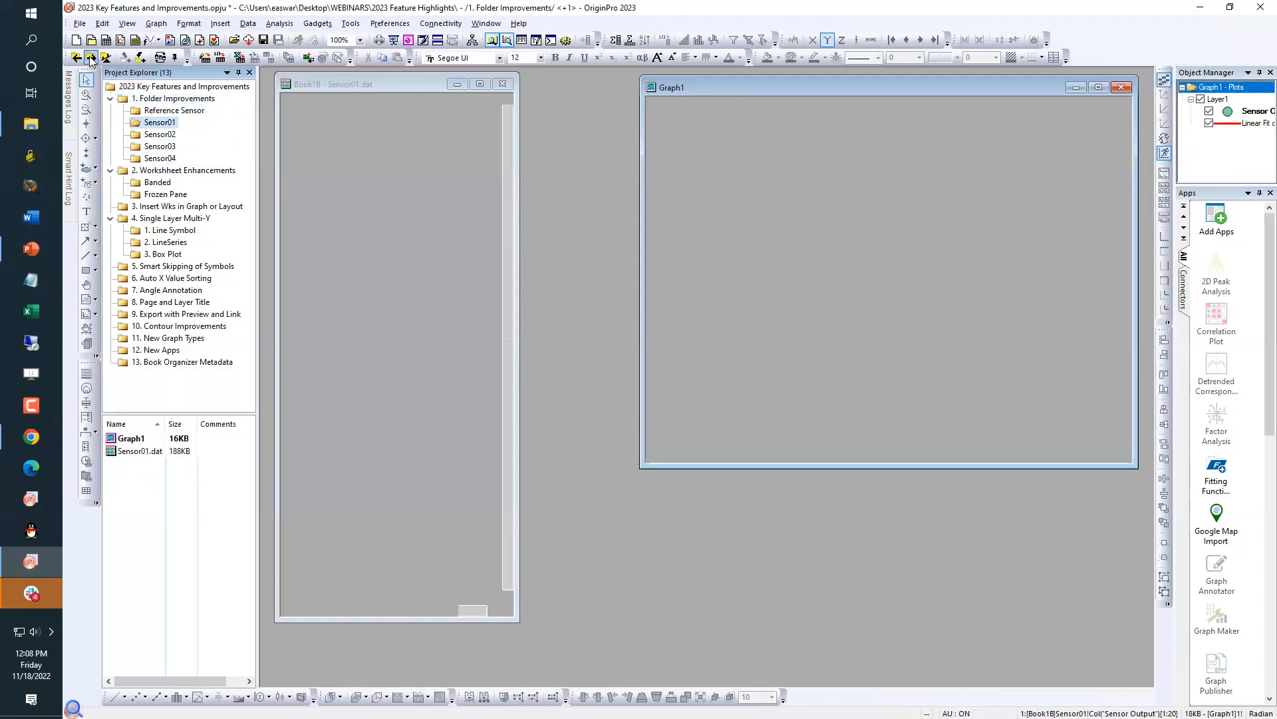
{"action": "left_click", "coordinate": [92, 59]}
{"action": "left_click", "coordinate": [92, 59]}
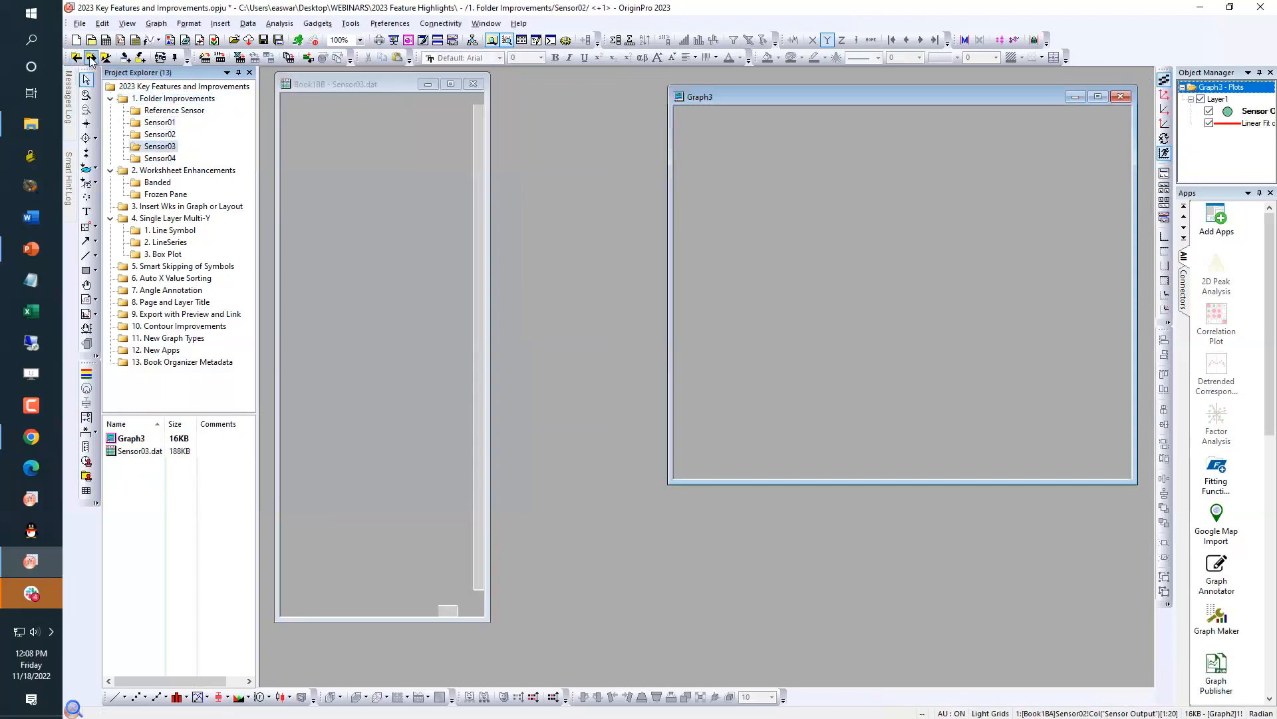
{"action": "left_click", "coordinate": [91, 59]}
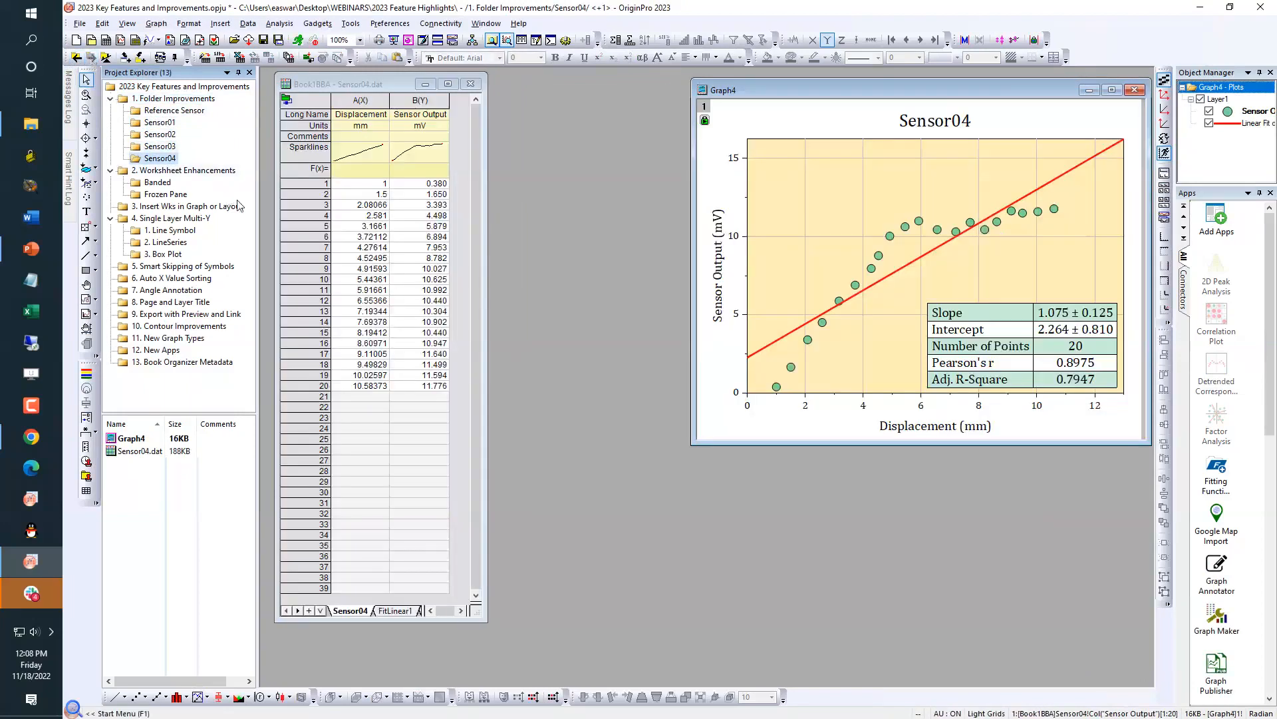
Visit the Reference Sensor folder and Sensor04, and seesaw between these two folders
{"action": "left_click", "coordinate": [193, 112]}
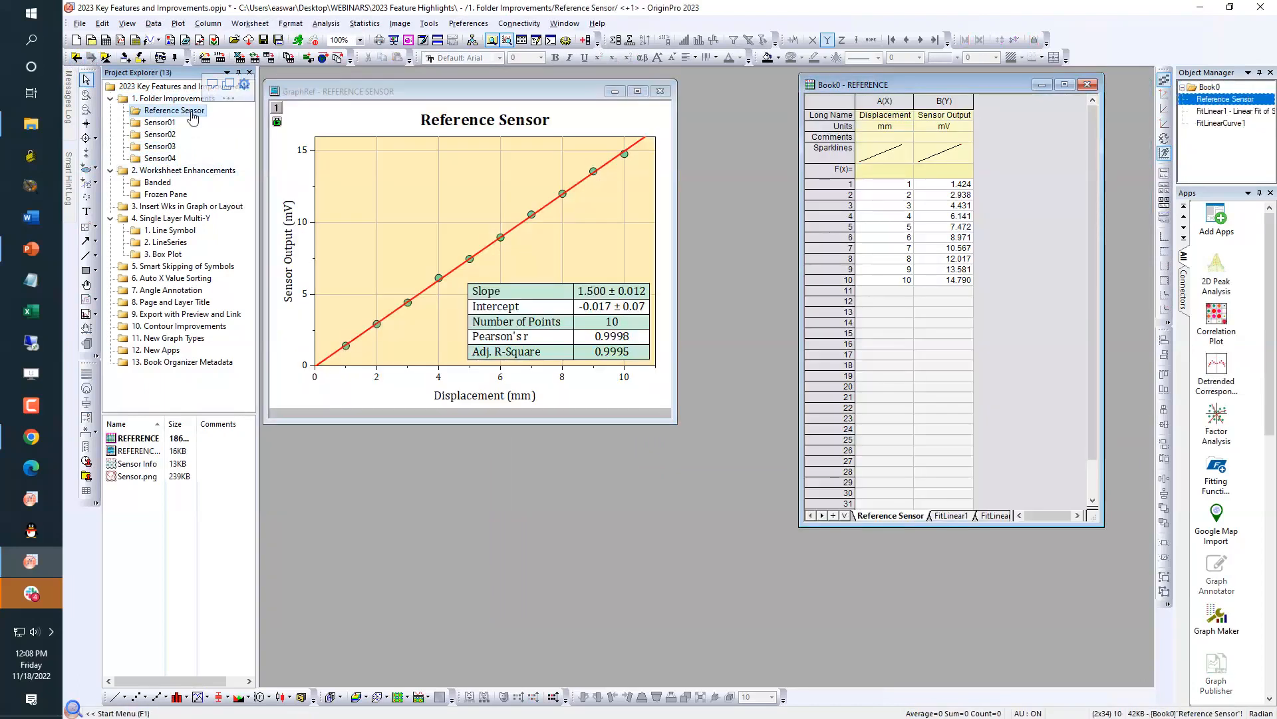
{"action": "left_click", "coordinate": [161, 159]}
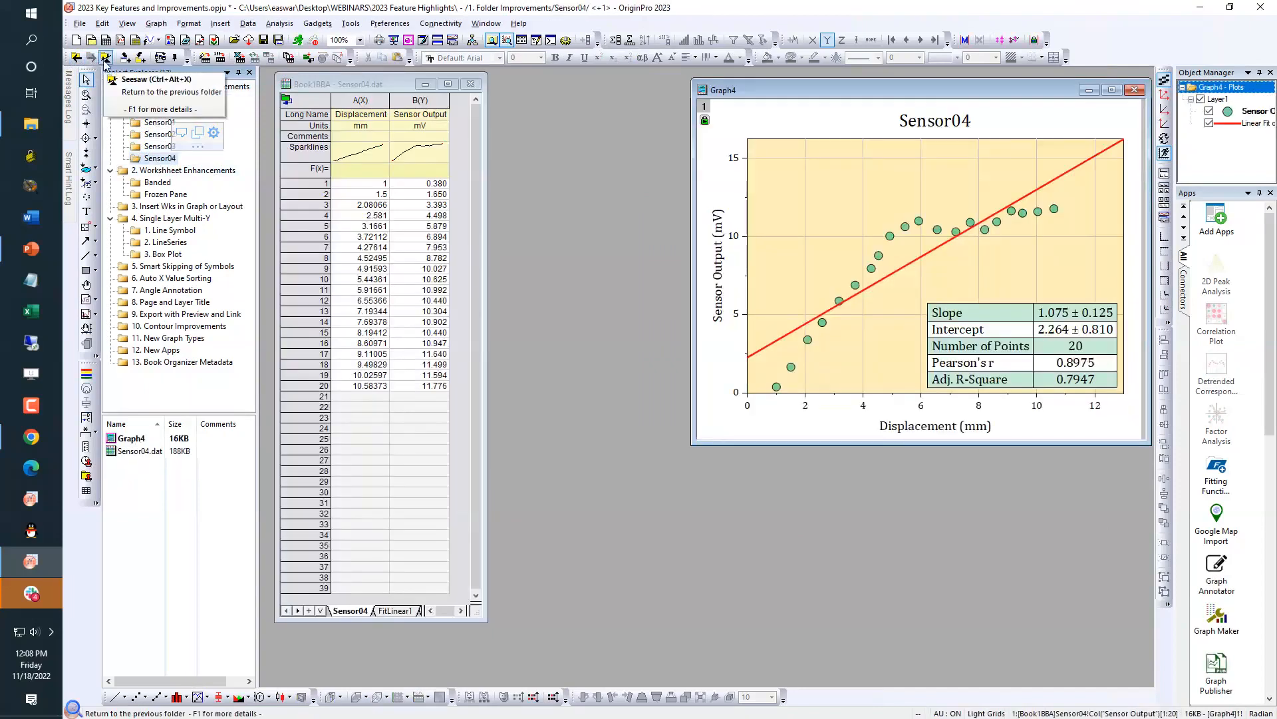
{"action": "left_click", "coordinate": [105, 60]}
{"action": "left_click", "coordinate": [105, 59]}
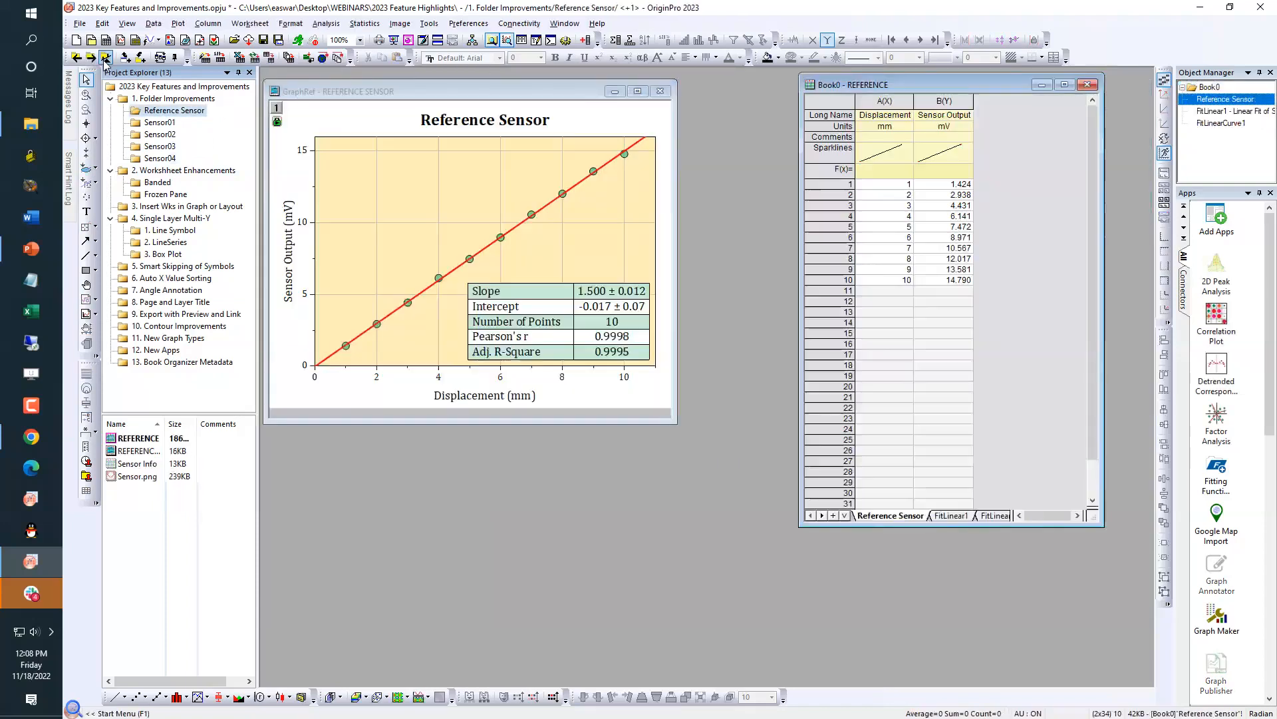
Seesaw back and forth between the Reference Sensor and Sensor04 folders, ending in the Reference Sensor folder
{"action": "left_click", "coordinate": [105, 59]}
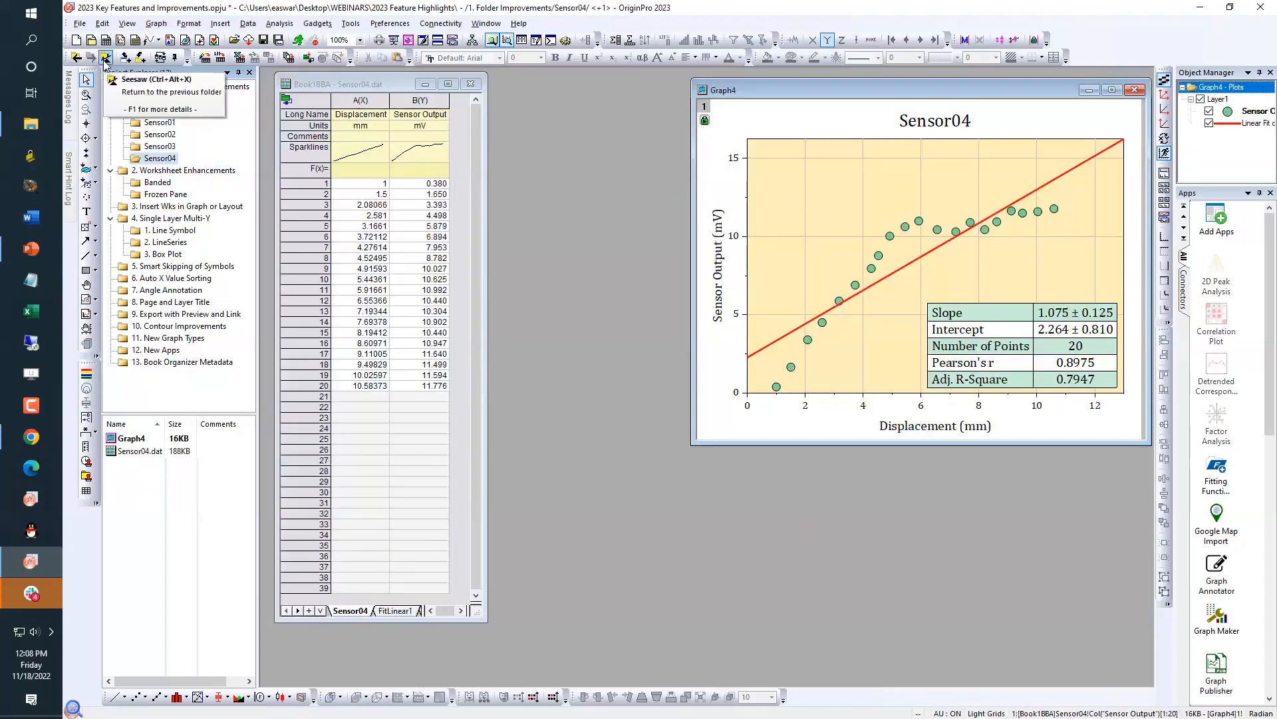
{"action": "left_click", "coordinate": [105, 59]}
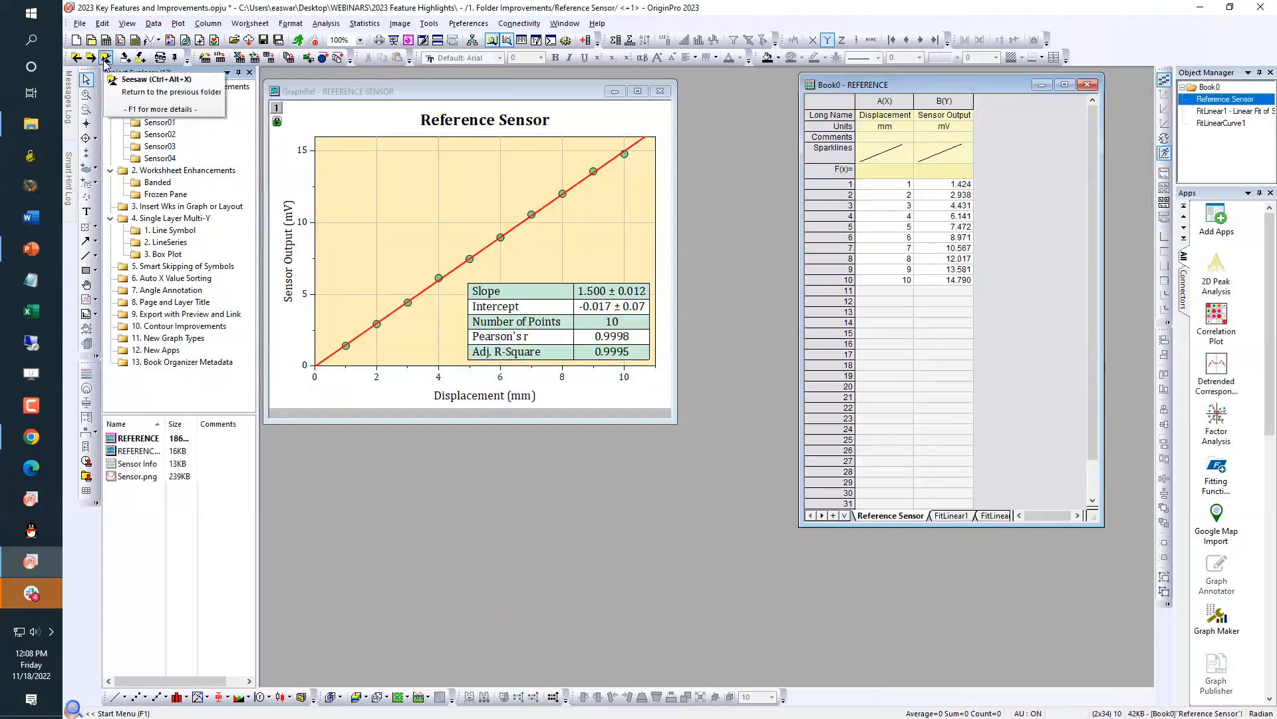
{"action": "left_click", "coordinate": [106, 59]}
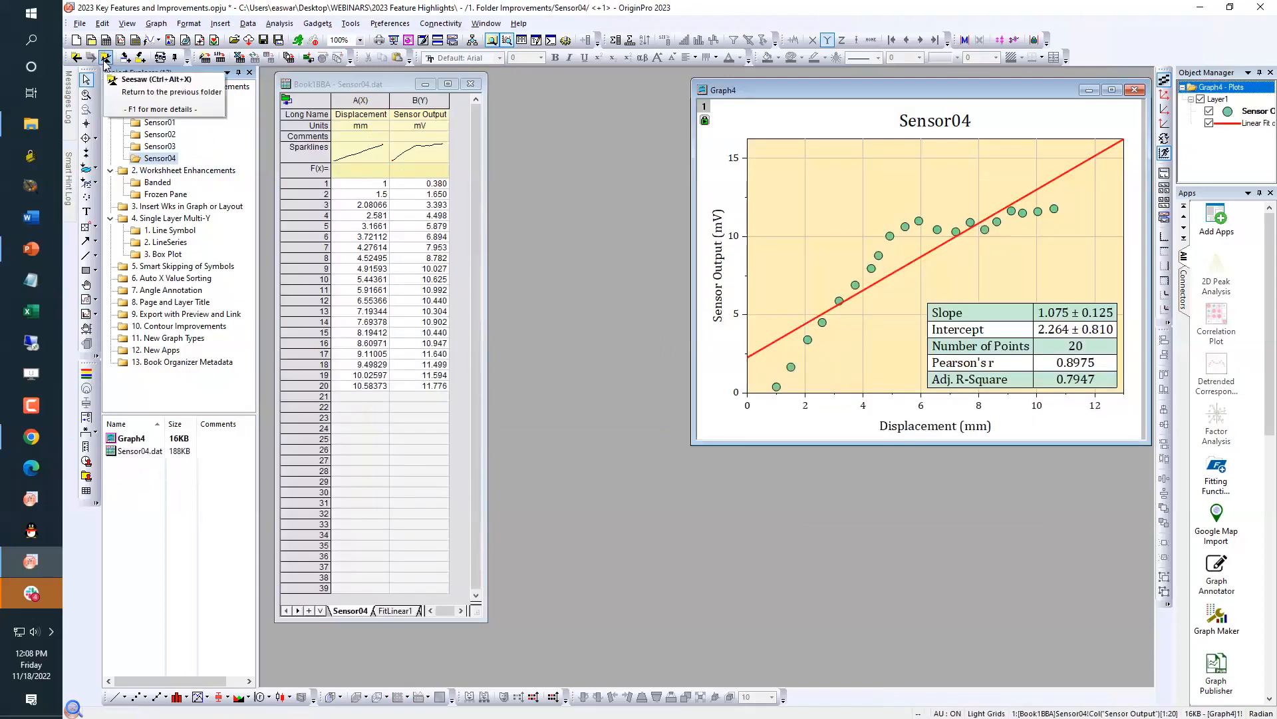
{"action": "left_click", "coordinate": [105, 59]}
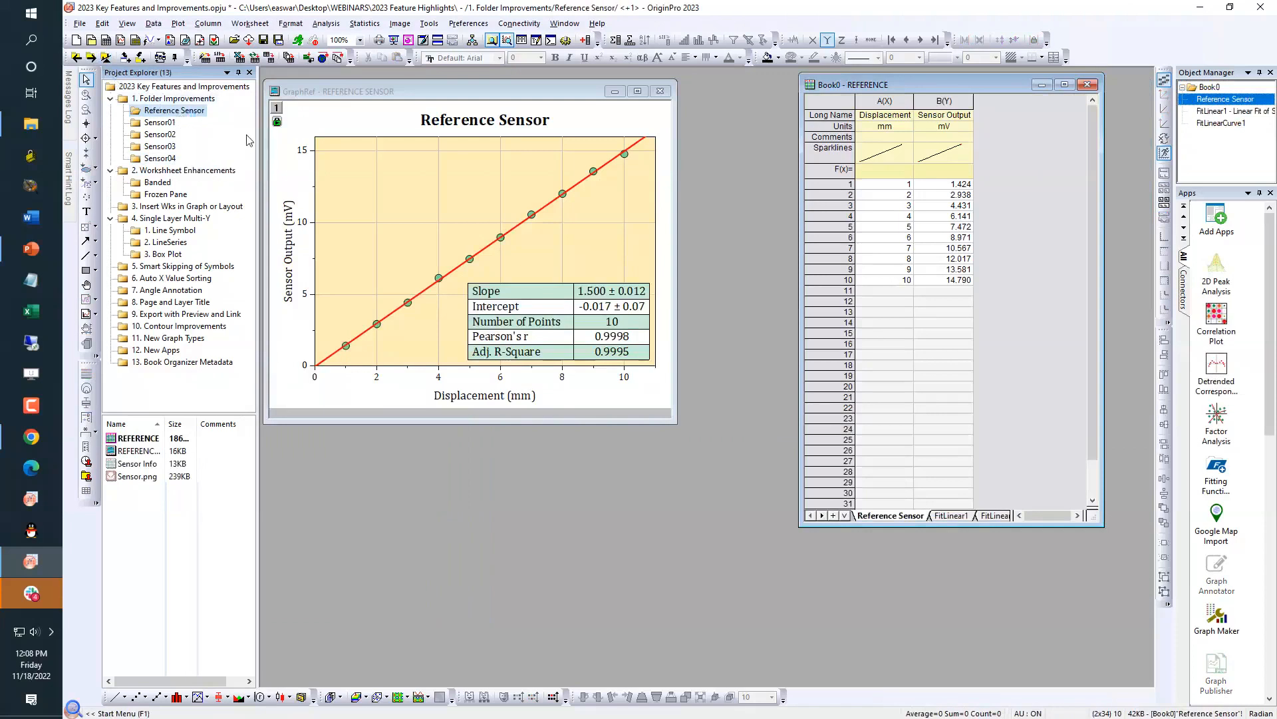
Add a shortcut of the Reference Sensor graph to the Sensor04 folder and seesaw to that folder
{"action": "left_click", "coordinate": [351, 97]}
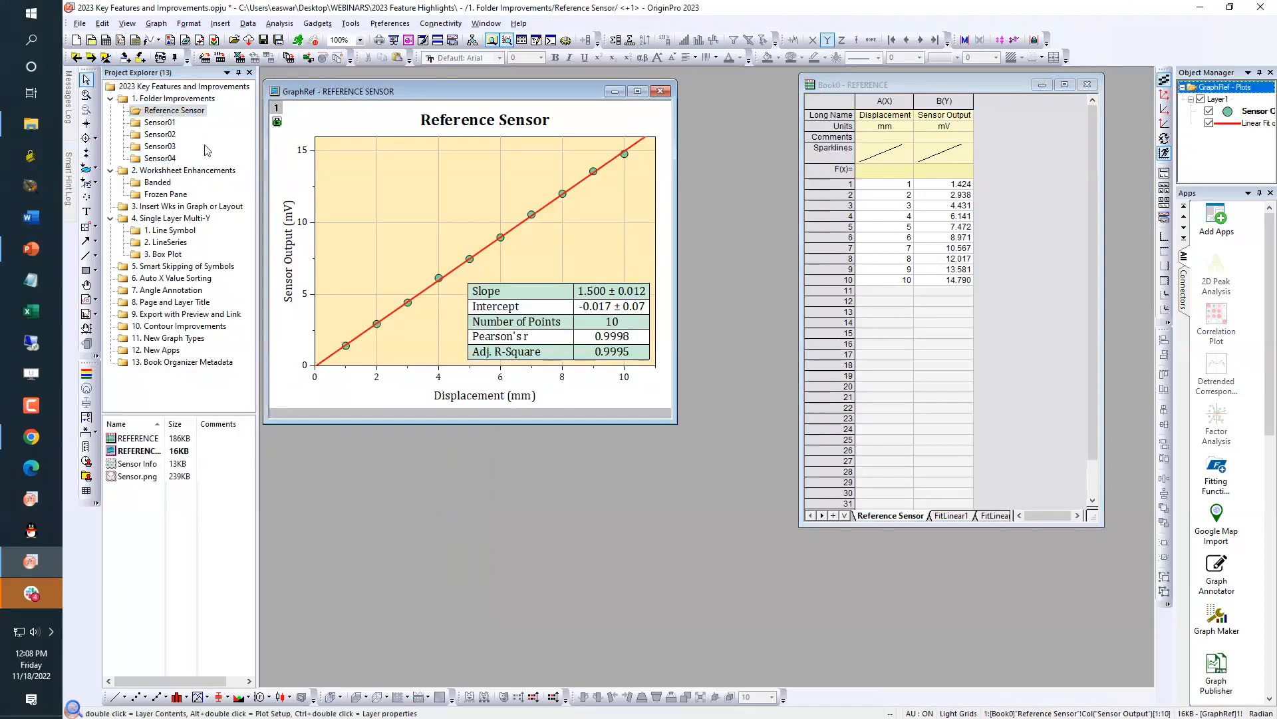
{"action": "mouse_move", "coordinate": [170, 162]}
{"action": "left_click", "coordinate": [125, 61]}
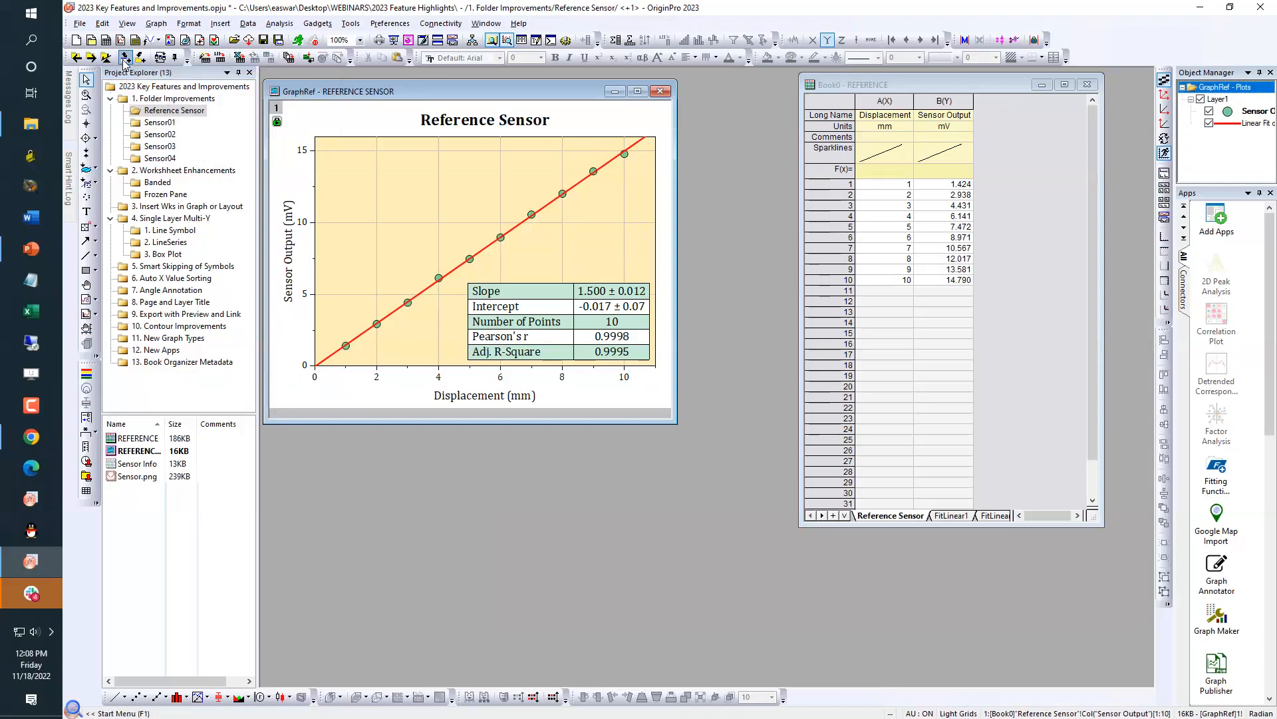
{"action": "left_click", "coordinate": [107, 59]}
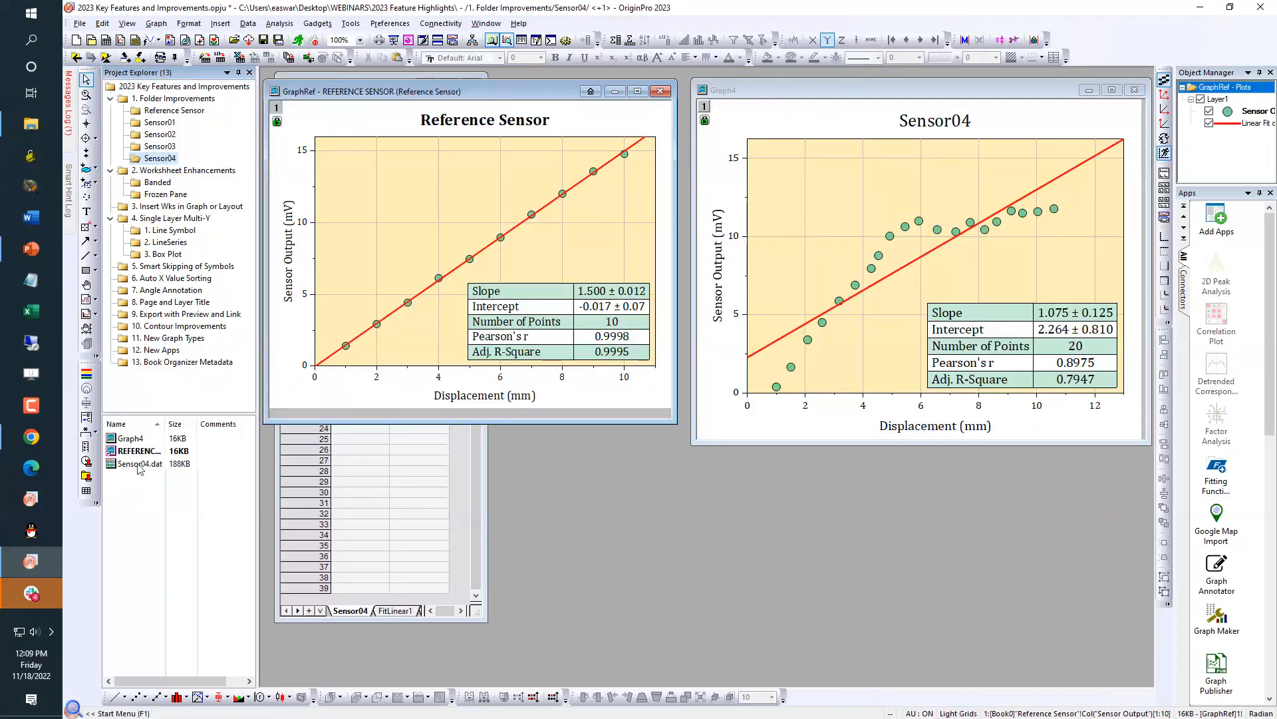
Go from the Reference Sensor graph shortcut back to the graph's original folder
{"action": "mouse_move", "coordinate": [139, 453]}
{"action": "left_click", "coordinate": [590, 94]}
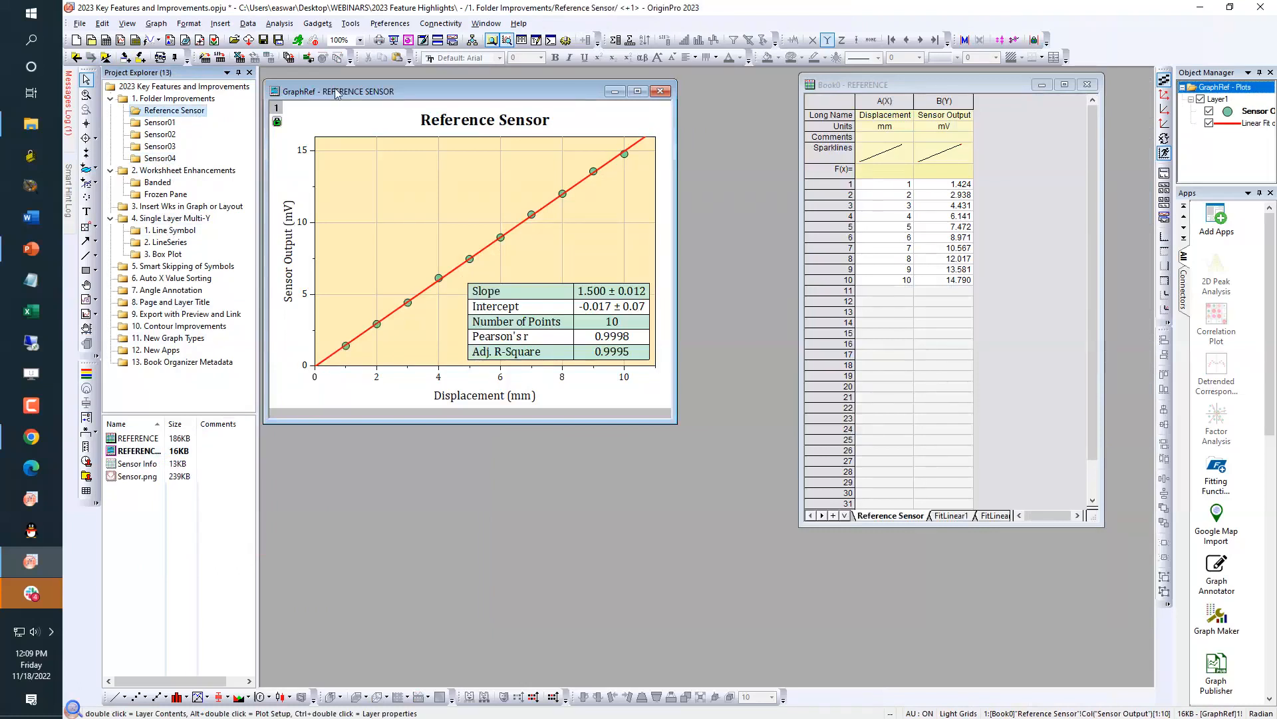
{"action": "mouse_move", "coordinate": [187, 113]}
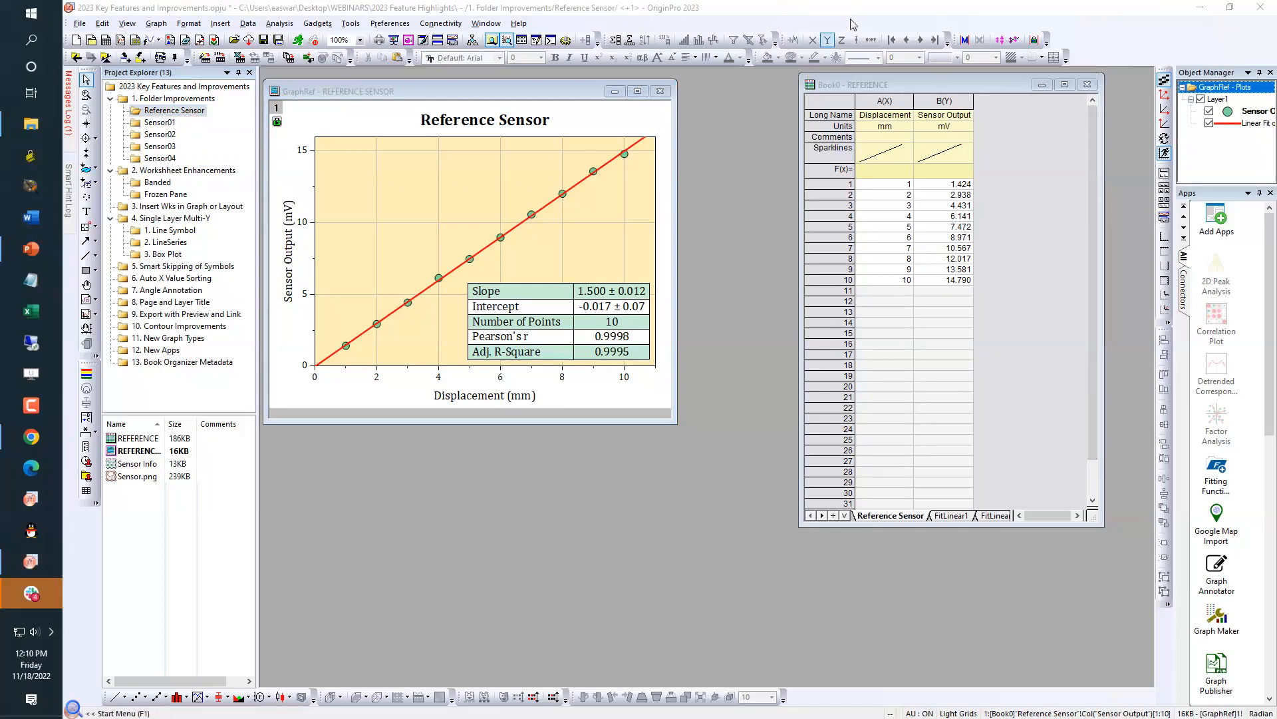
{"action": "left_click", "coordinate": [733, 129]}
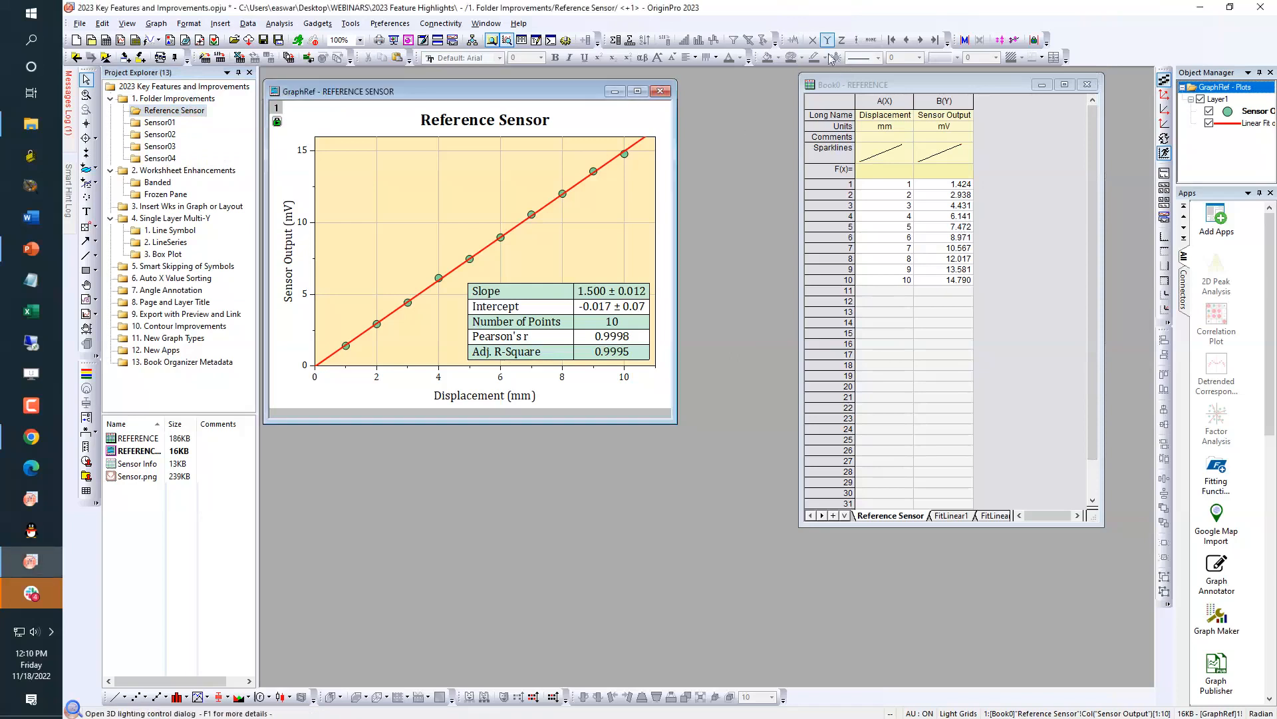
{"action": "left_click", "coordinate": [794, 52]}
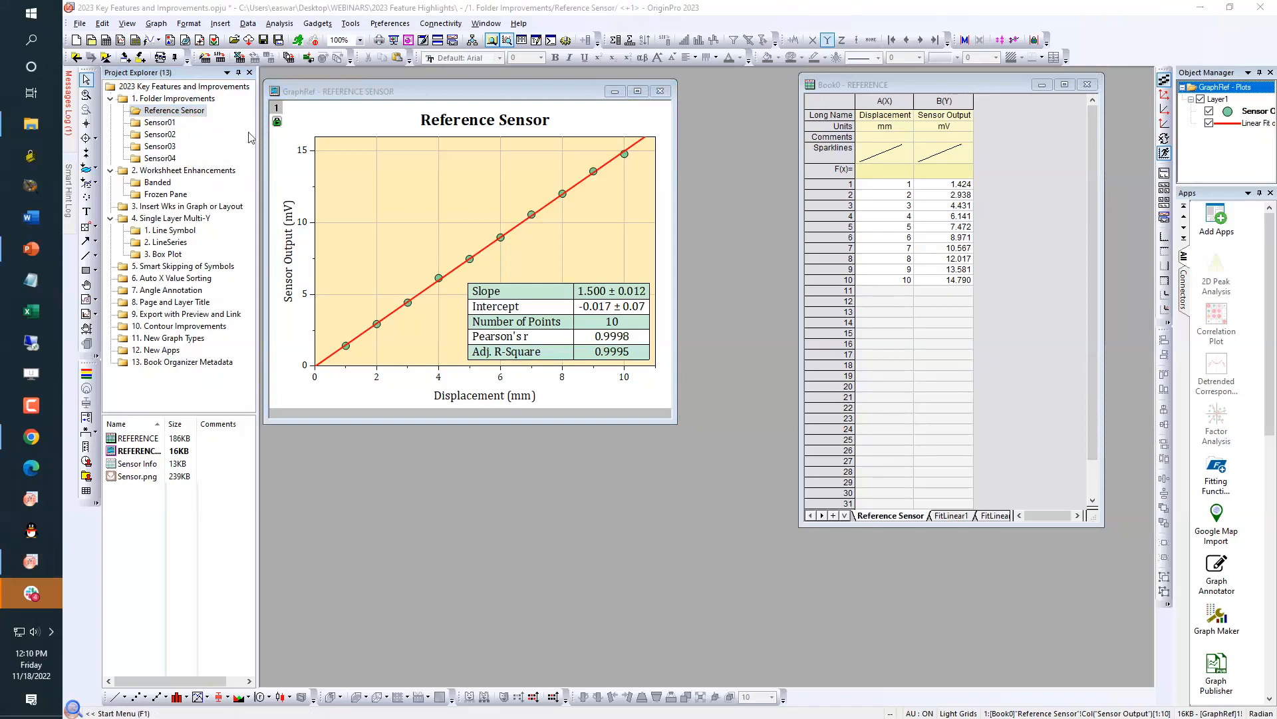
Duplicate the Sensor04 folder and move the duplicated graph window closer to its workbook
{"action": "left_click", "coordinate": [137, 161]}
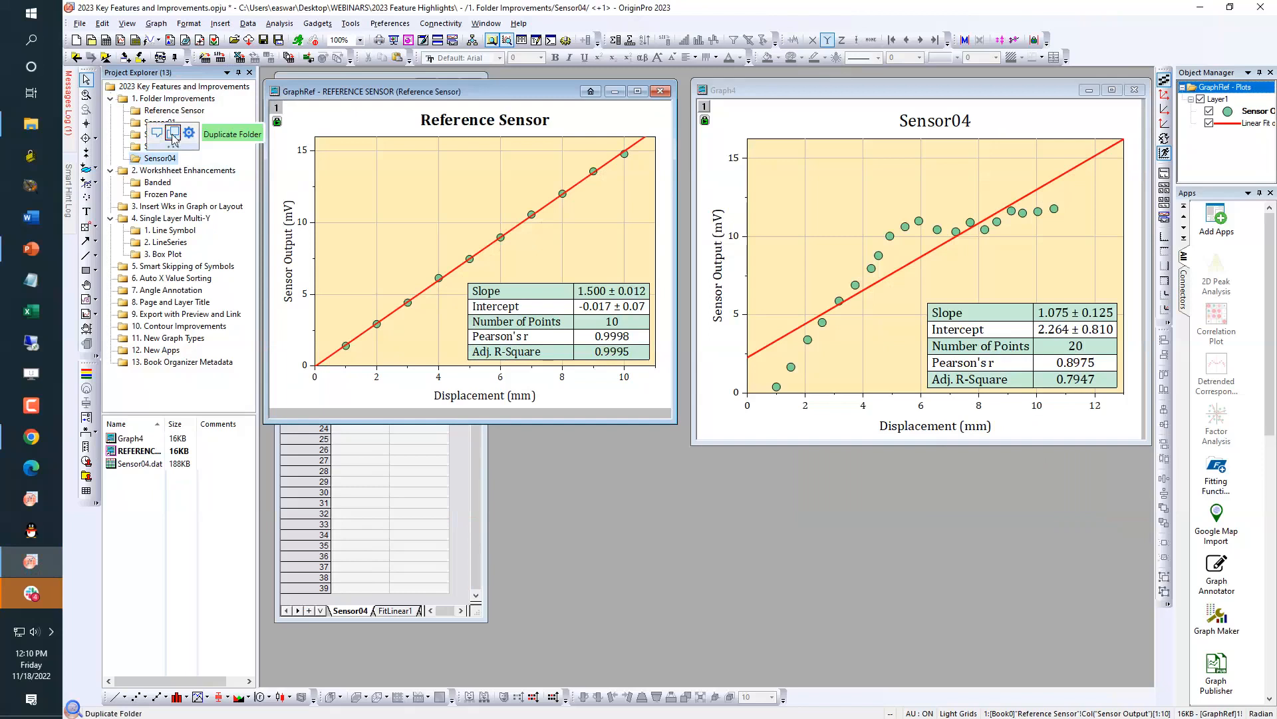
{"action": "left_click", "coordinate": [173, 135]}
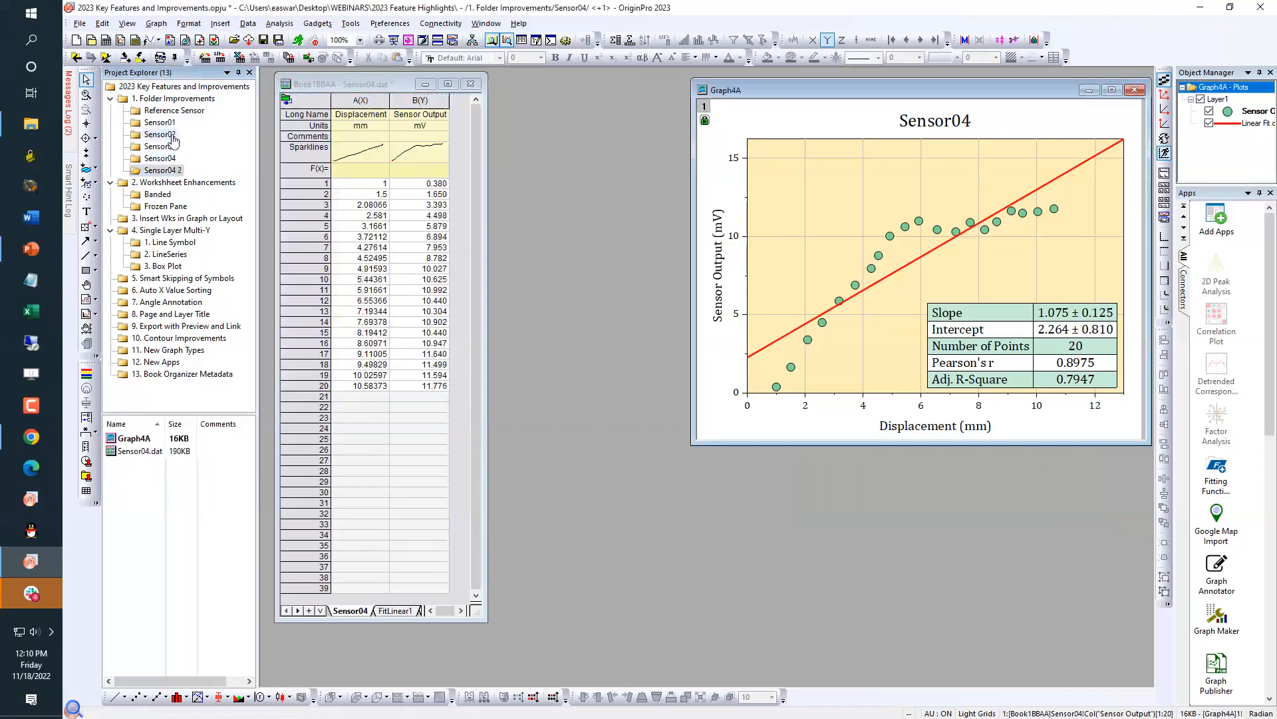
{"action": "mouse_move", "coordinate": [166, 171]}
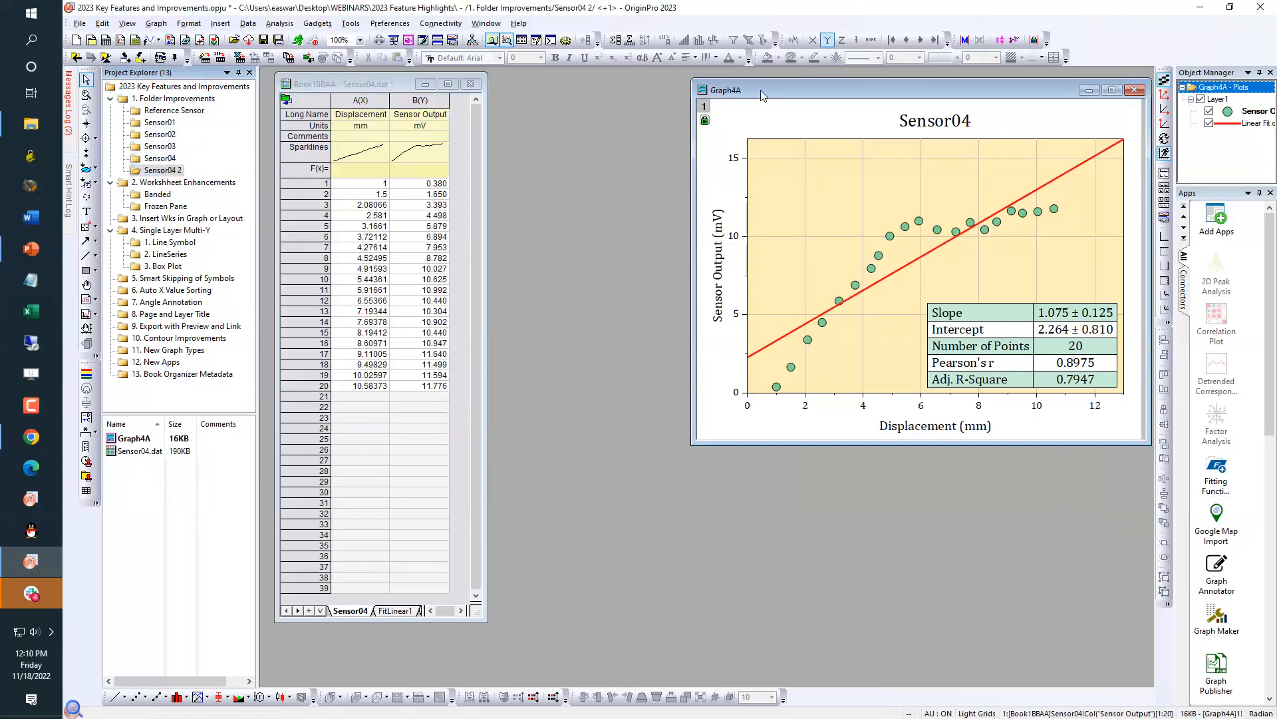
{"action": "left_click_drag", "start_coordinate": [761, 90], "coordinate": [591, 96]}
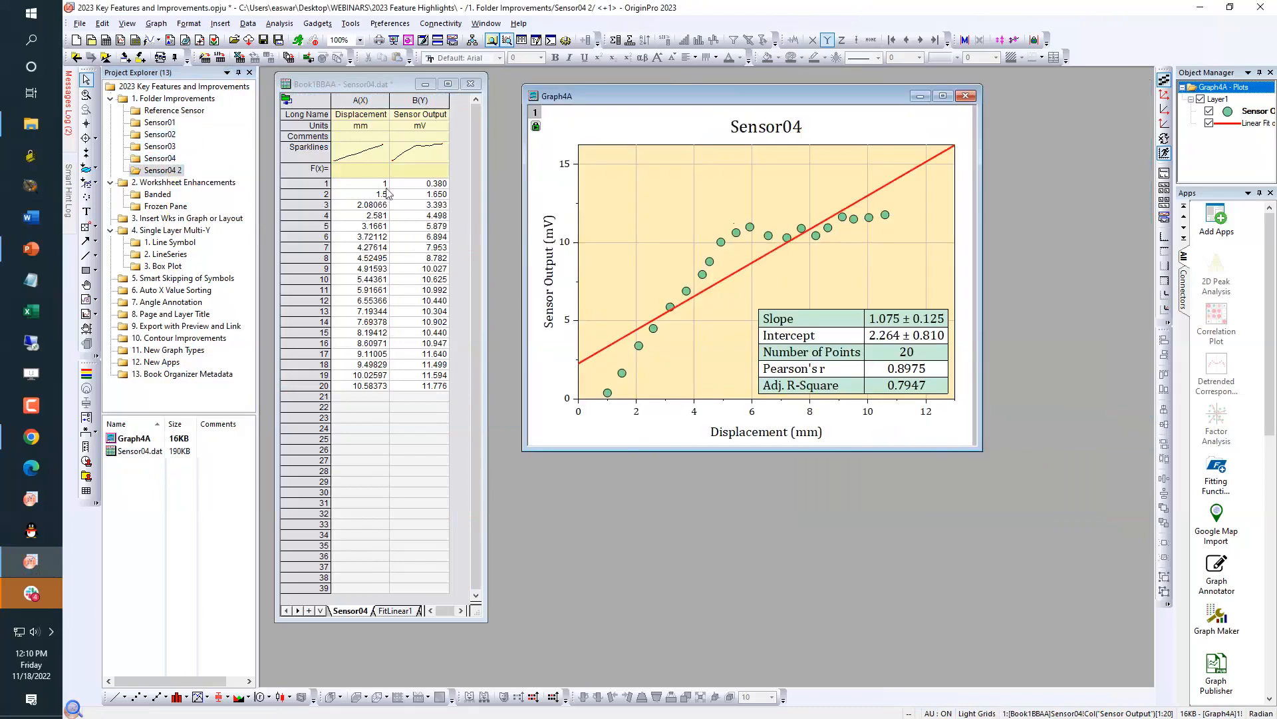
Change the duplicated workbook's data source to Sensor05.dat and import it with the default CSV import options
{"action": "left_click", "coordinate": [288, 105]}
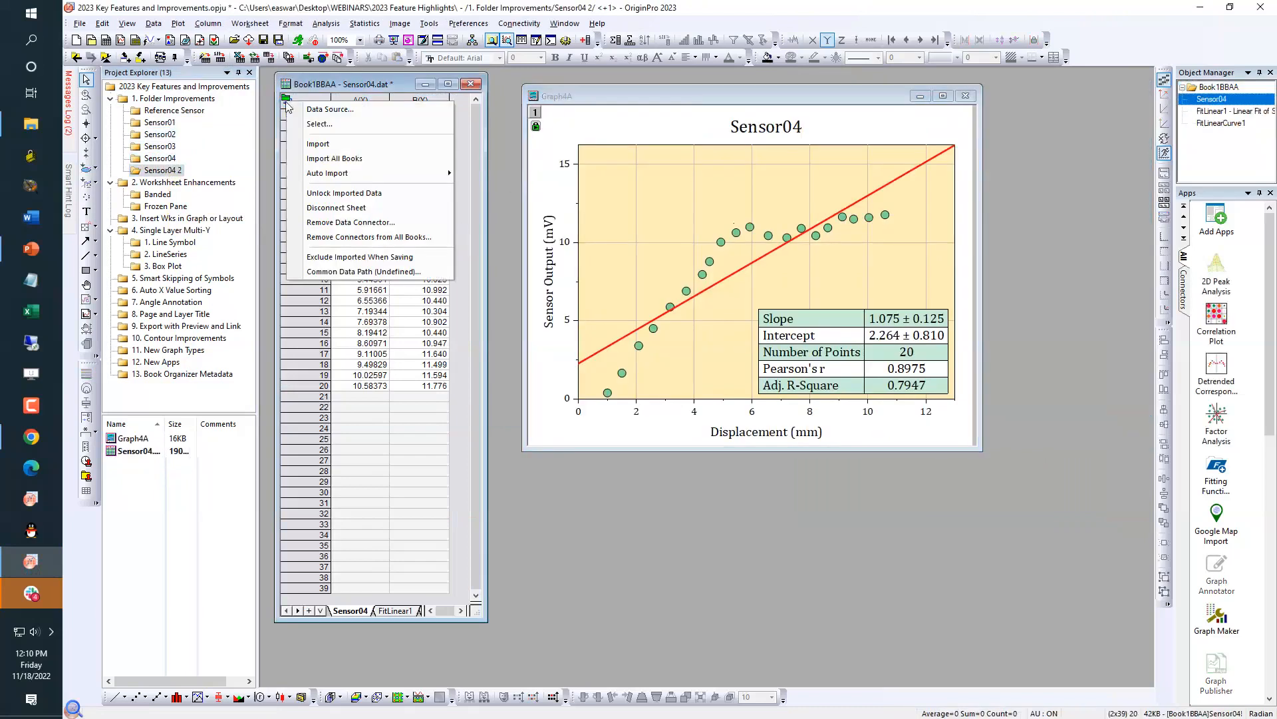
{"action": "left_click", "coordinate": [318, 110]}
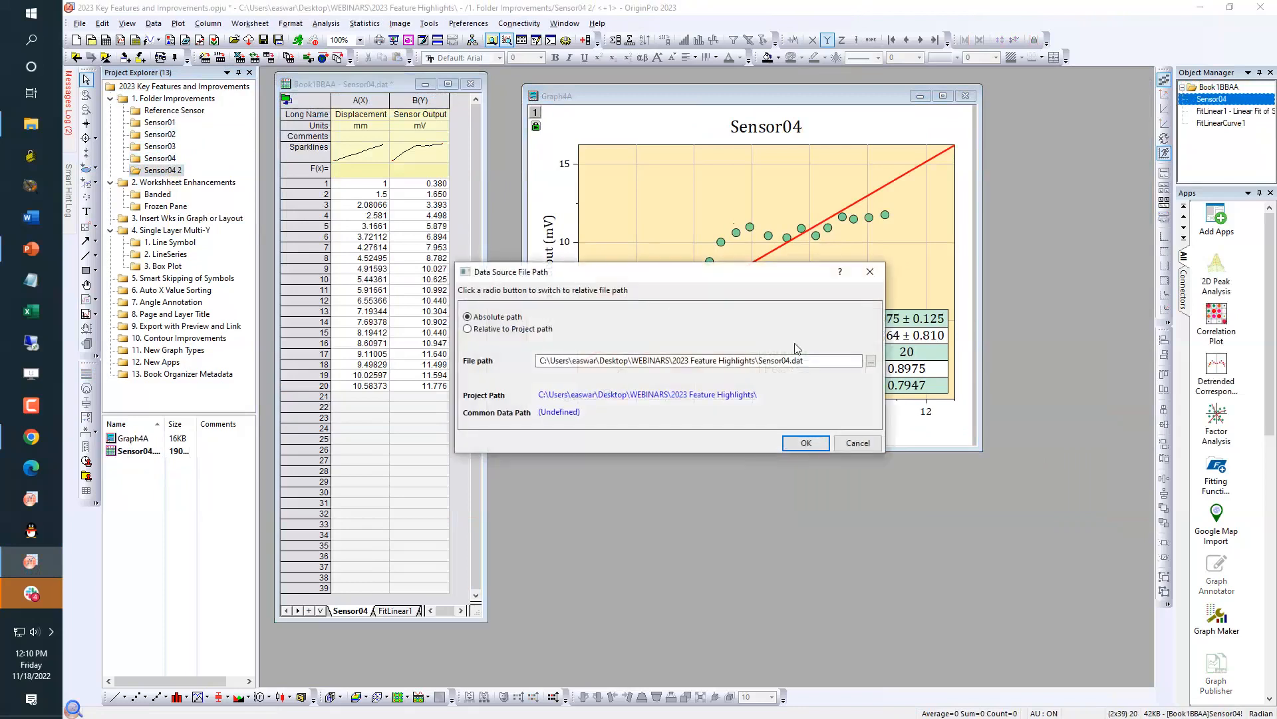
{"action": "left_click", "coordinate": [871, 360]}
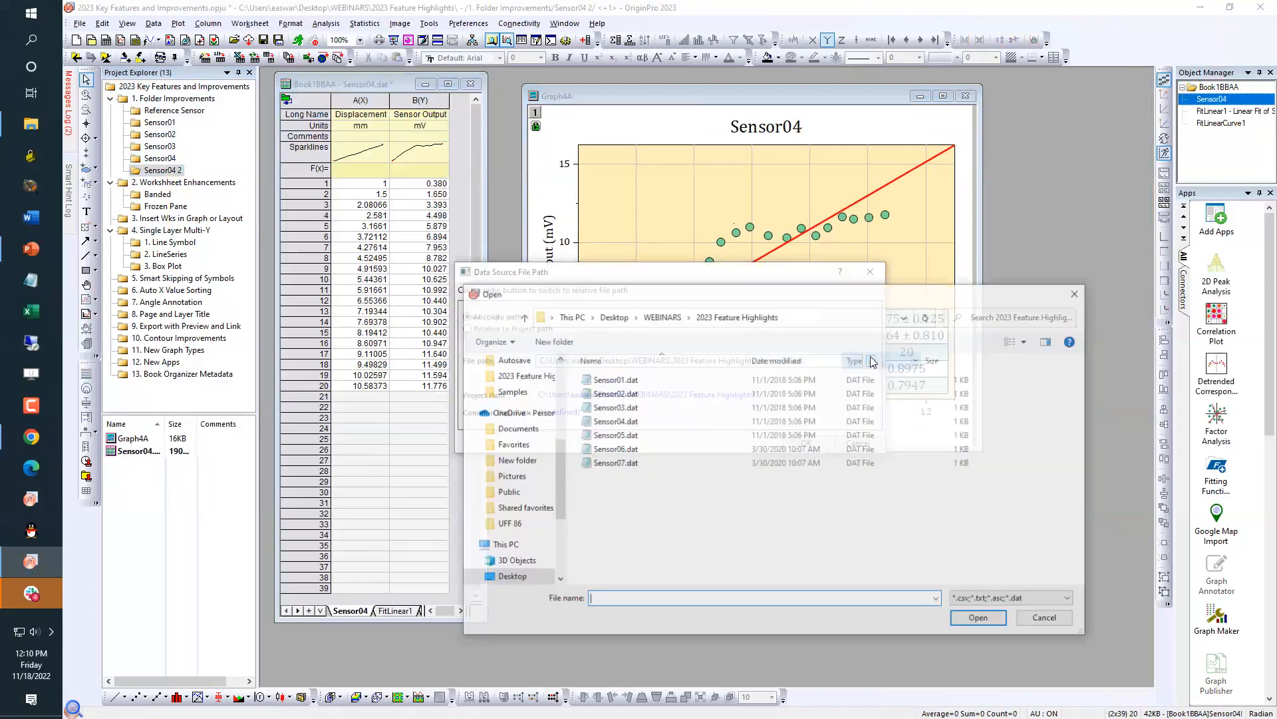
{"action": "double_click", "coordinate": [665, 434]}
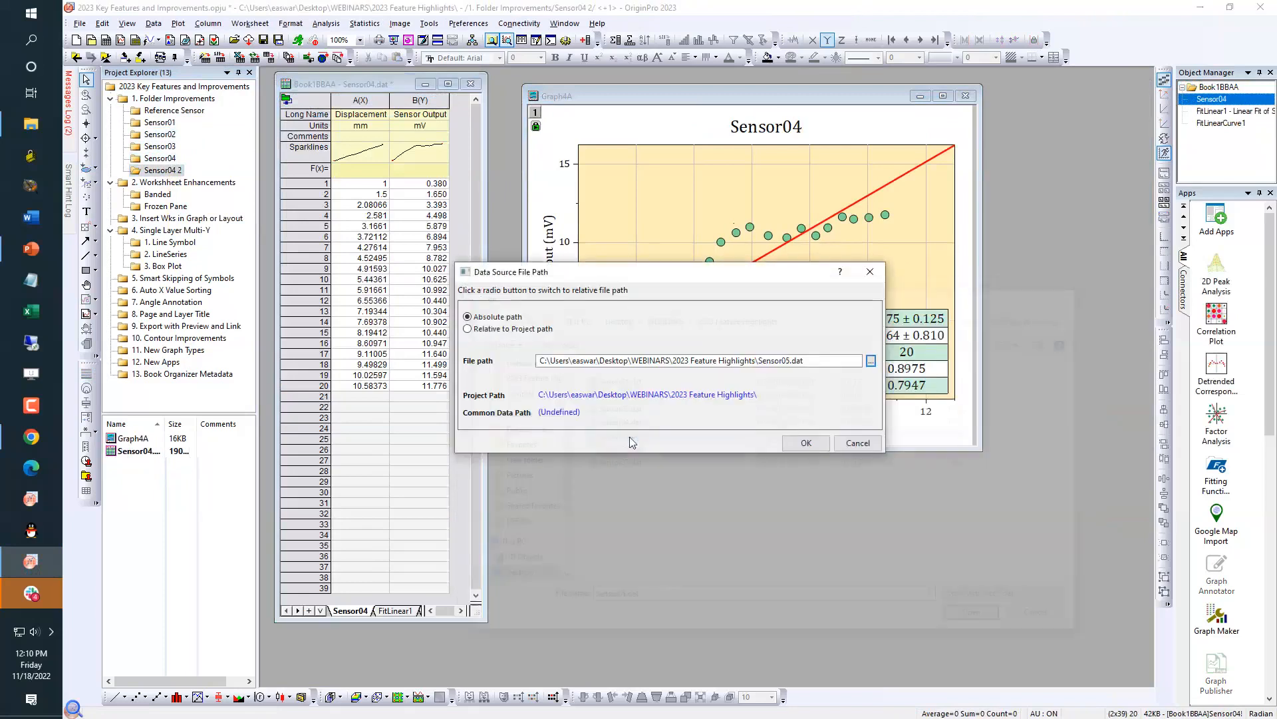
{"action": "left_click", "coordinate": [816, 449]}
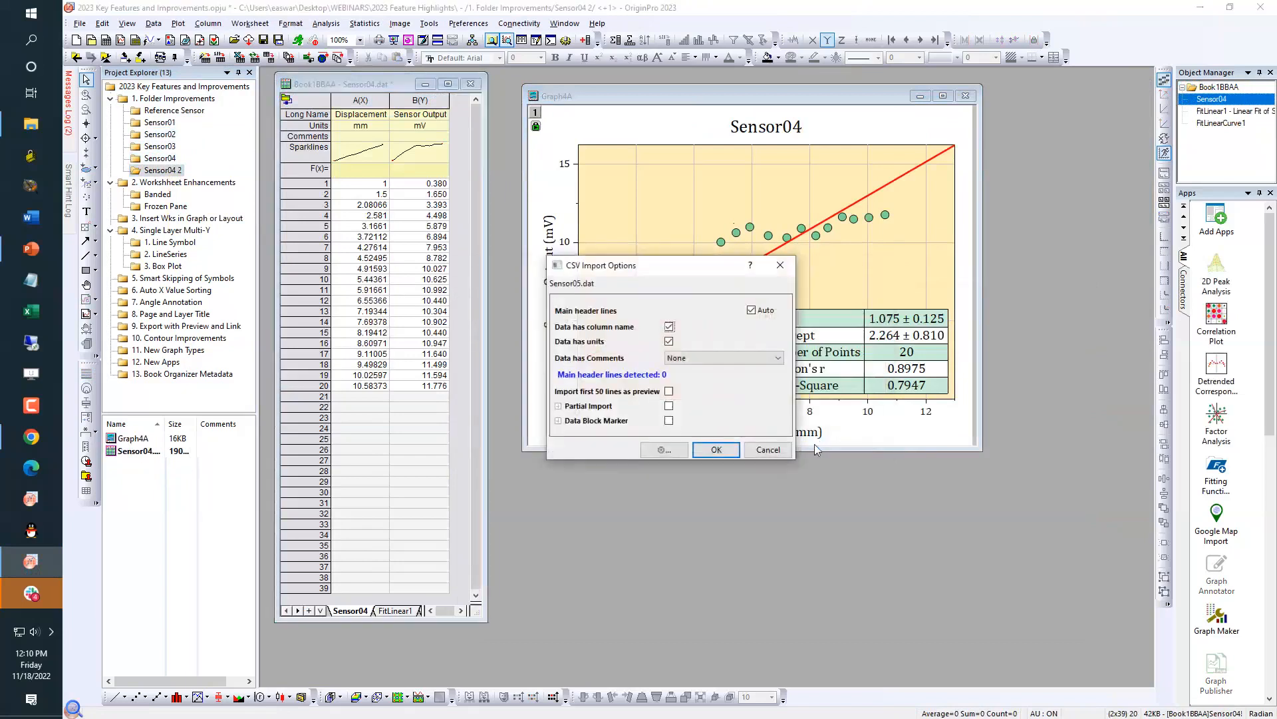
{"action": "left_click", "coordinate": [721, 450]}
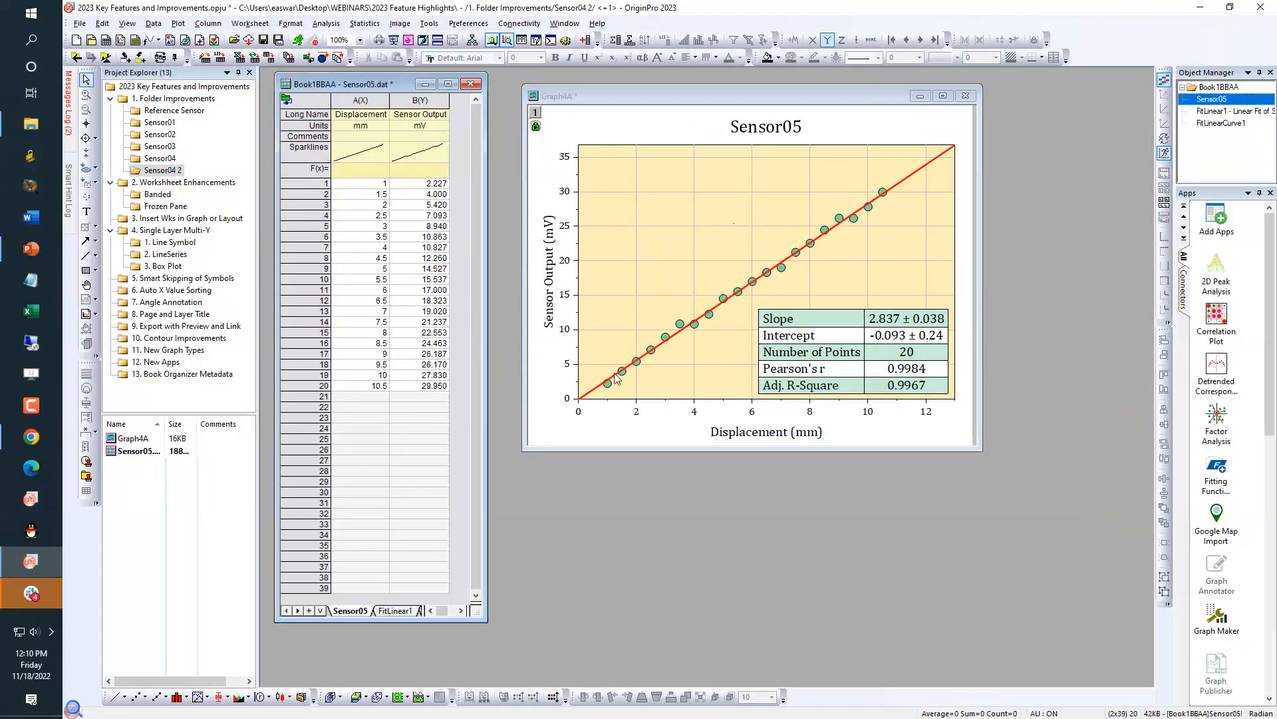
Rename the duplicated folder as Sensor05
{"action": "left_click", "coordinate": [174, 172]}
{"action": "left_click", "coordinate": [174, 171]}
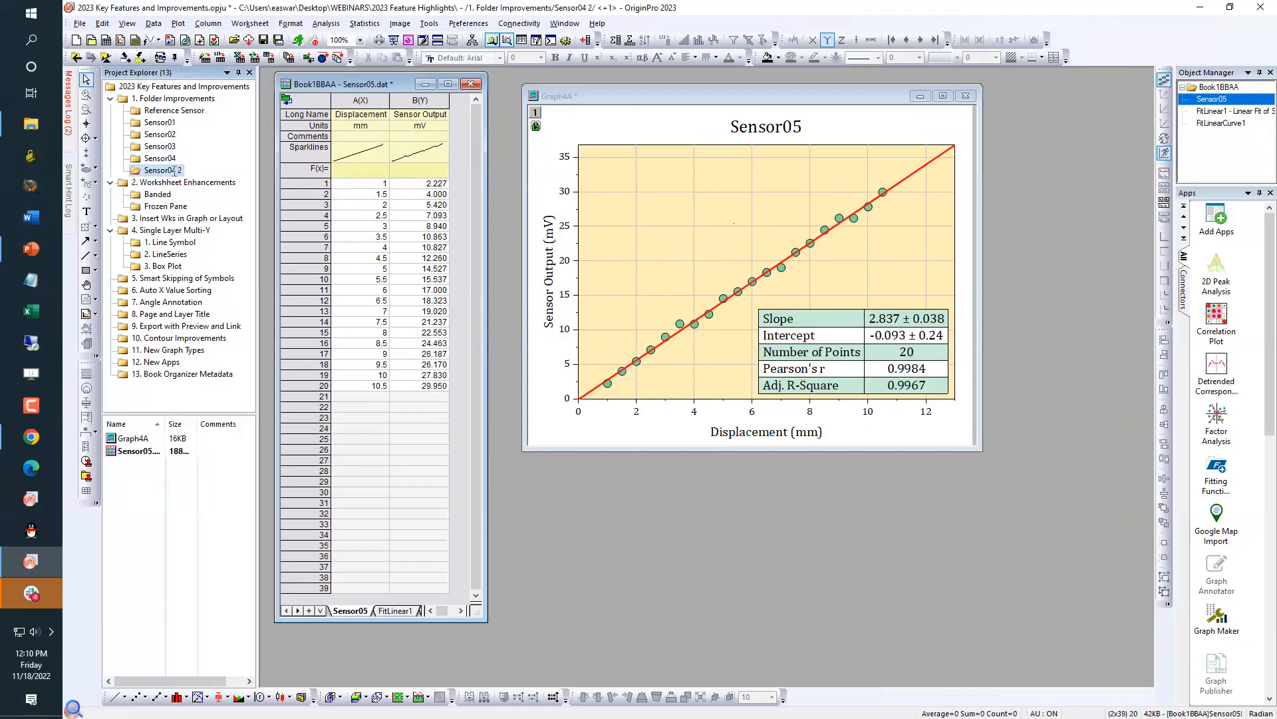
{"action": "key", "text": "BackSpace"}
{"action": "key", "text": "BackSpace"}
{"action": "key", "text": "BackSpace"}
{"action": "type", "text": "5"}
{"action": "key", "text": "Return"}
Compare the Sensor04 and Sensor05 folders, review the feature notes in "1. Folder Improvements", and return to Sensor05
{"action": "left_click", "coordinate": [174, 160]}
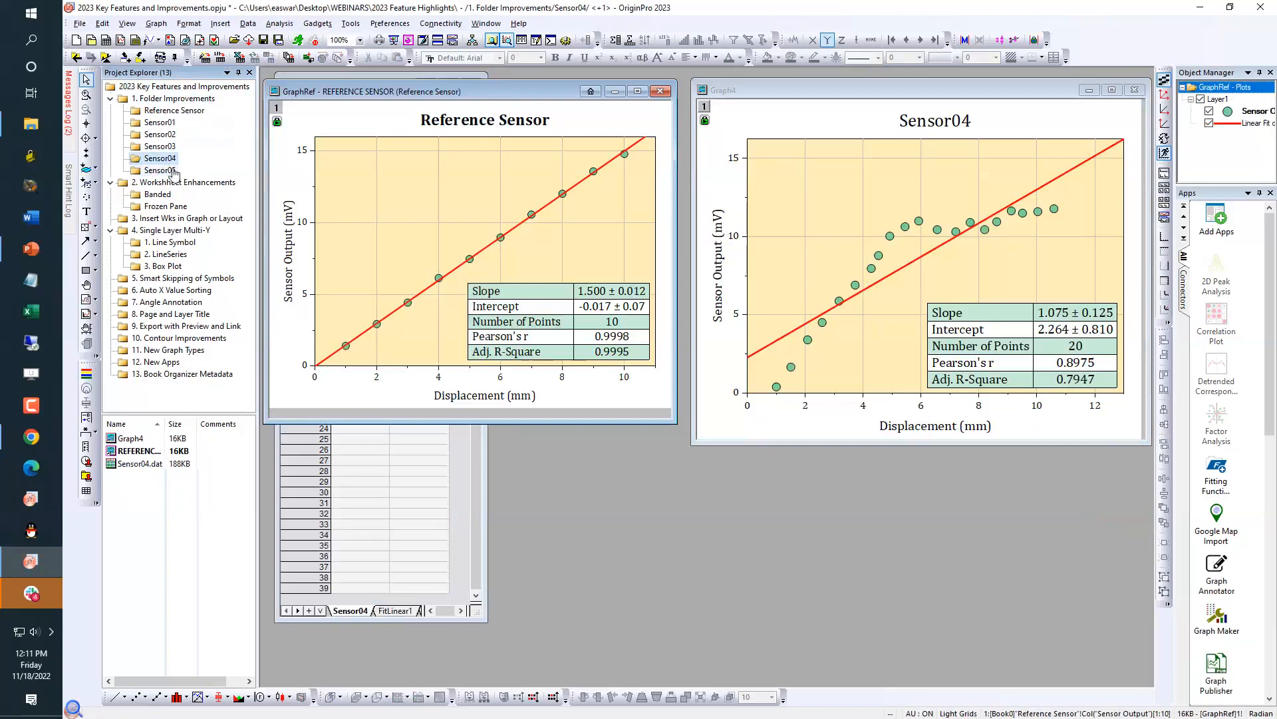
{"action": "left_click", "coordinate": [173, 173]}
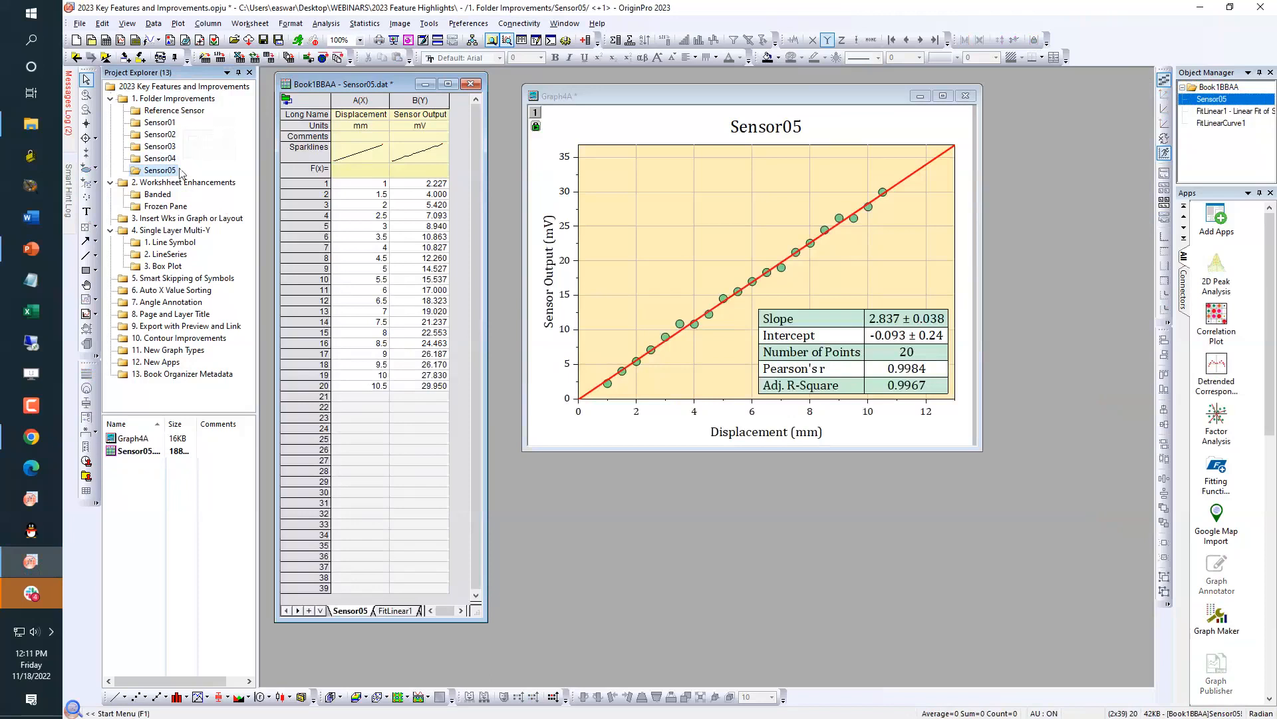
{"action": "left_click", "coordinate": [151, 102]}
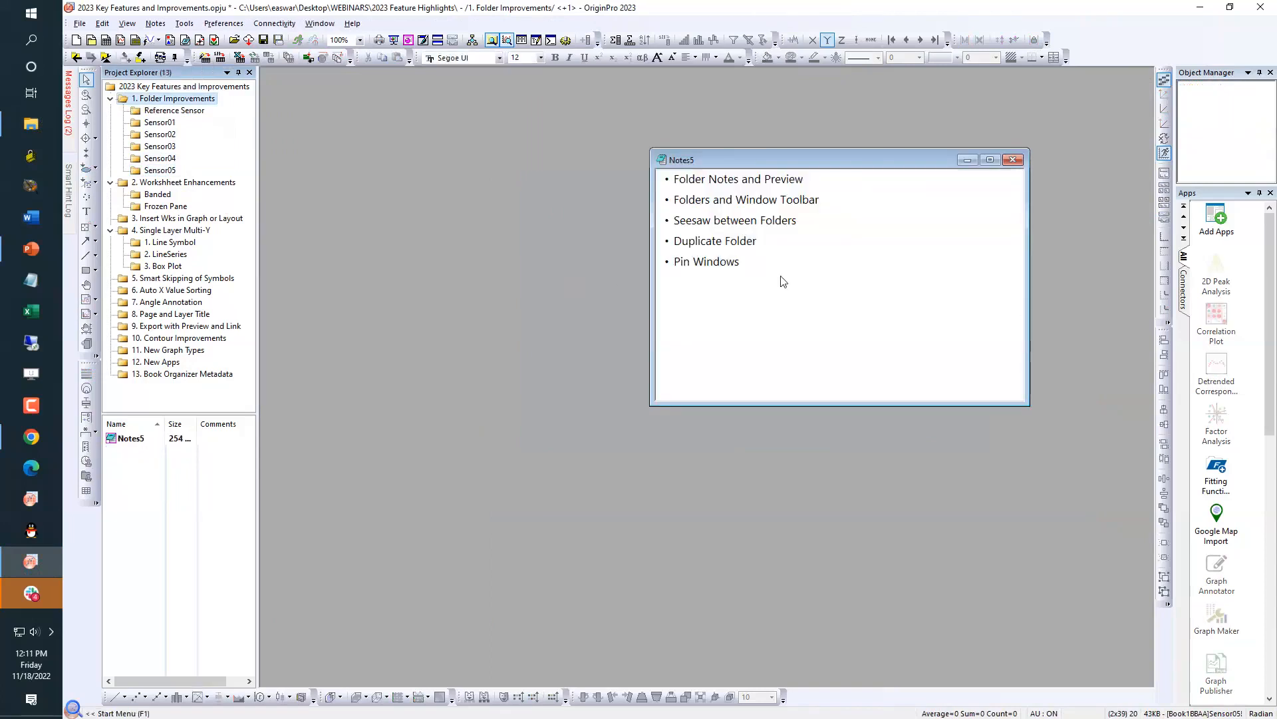
{"action": "left_click", "coordinate": [169, 171]}
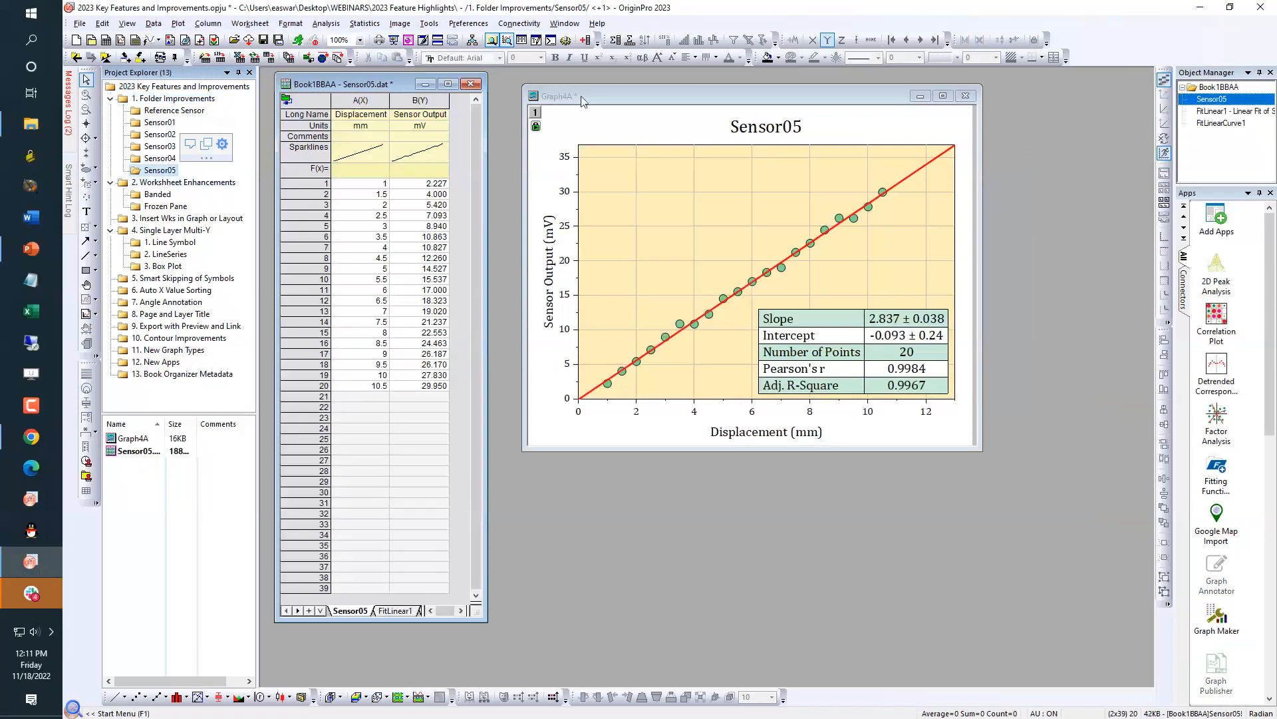
Move the Sensor05 graph over its workbook, and add two empty workbooks and three empty graphs to the folder
{"action": "left_click", "coordinate": [549, 120]}
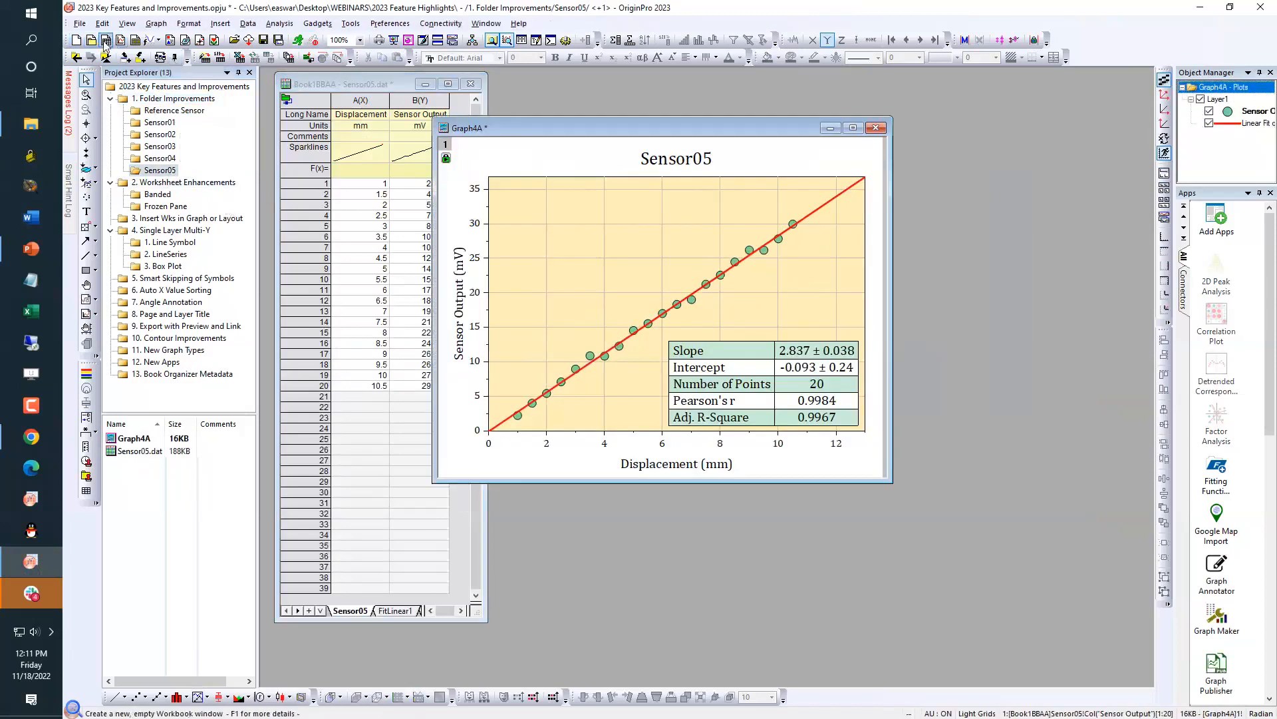
{"action": "left_click", "coordinate": [106, 40]}
{"action": "left_click", "coordinate": [106, 40]}
{"action": "left_click", "coordinate": [119, 40]}
{"action": "left_click", "coordinate": [119, 40]}
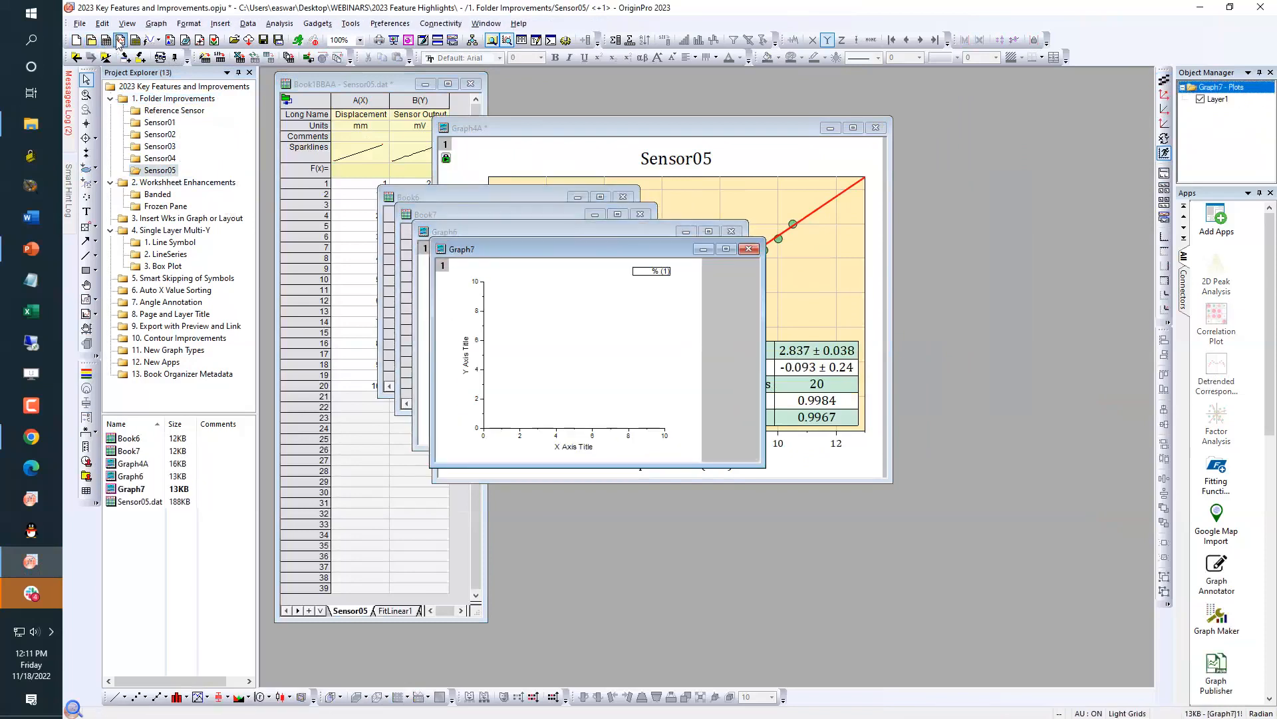
{"action": "left_click", "coordinate": [119, 40]}
Bring the Sensor05 graph window to the front and pin it
{"action": "left_click", "coordinate": [521, 138]}
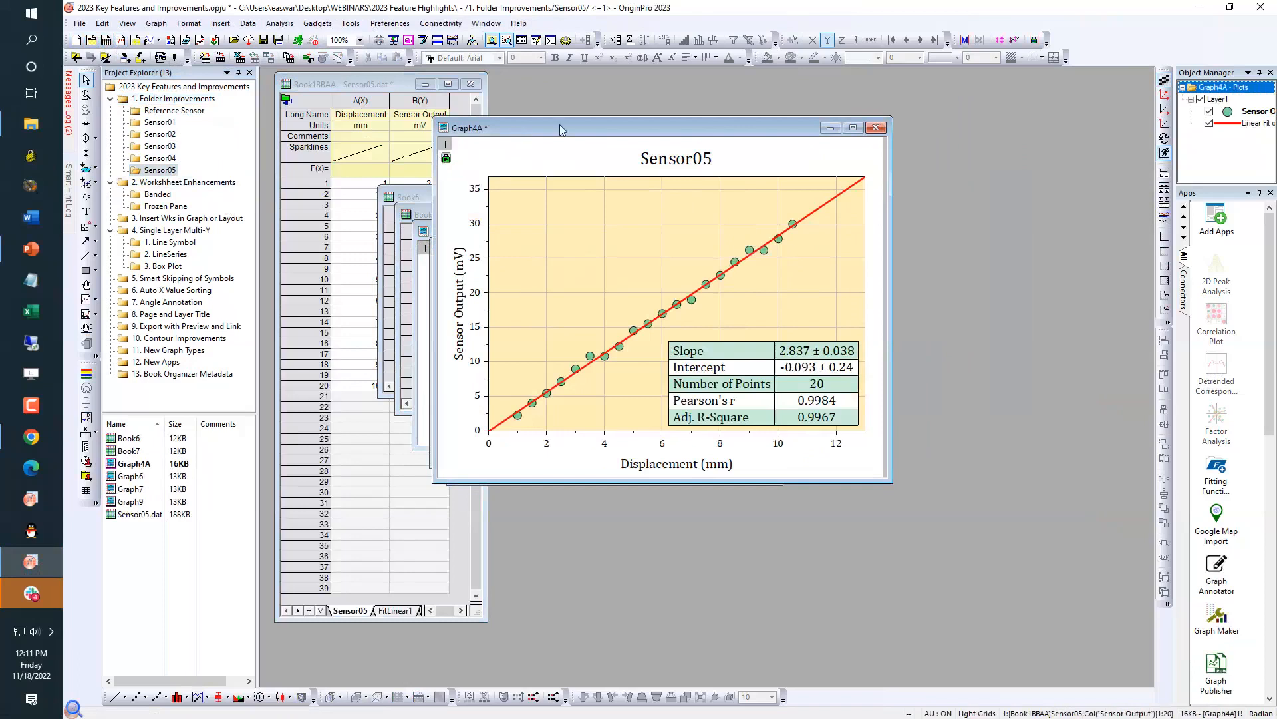
{"action": "right_click", "coordinate": [569, 130]}
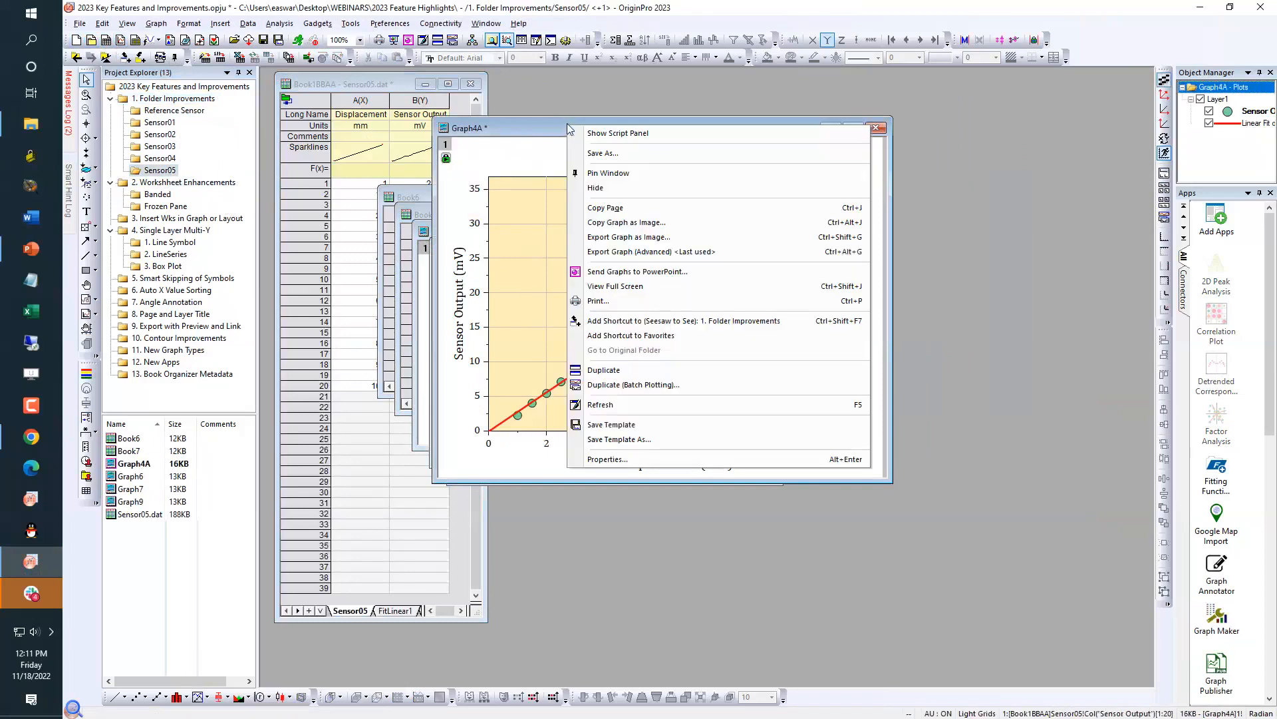
{"action": "left_click", "coordinate": [602, 175]}
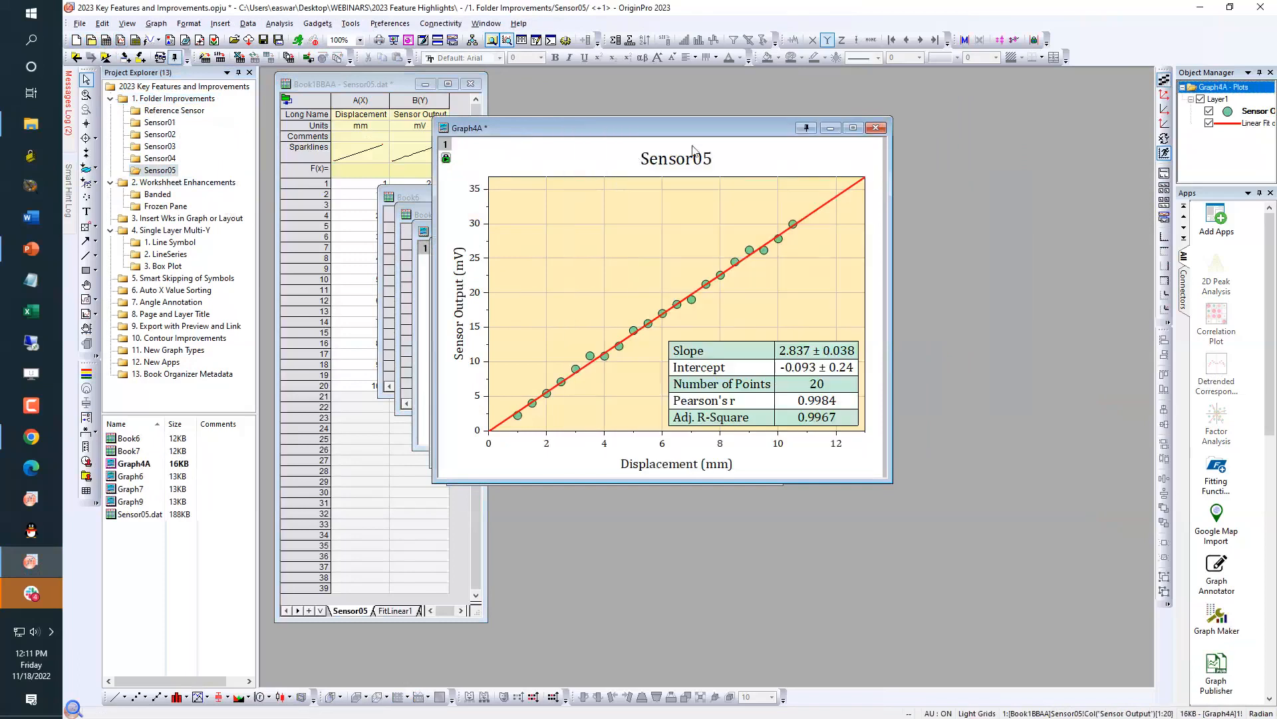
Arrange the windows in the Sensor05 folder, sorted by window name ascending using short names
{"action": "left_click", "coordinate": [486, 23]}
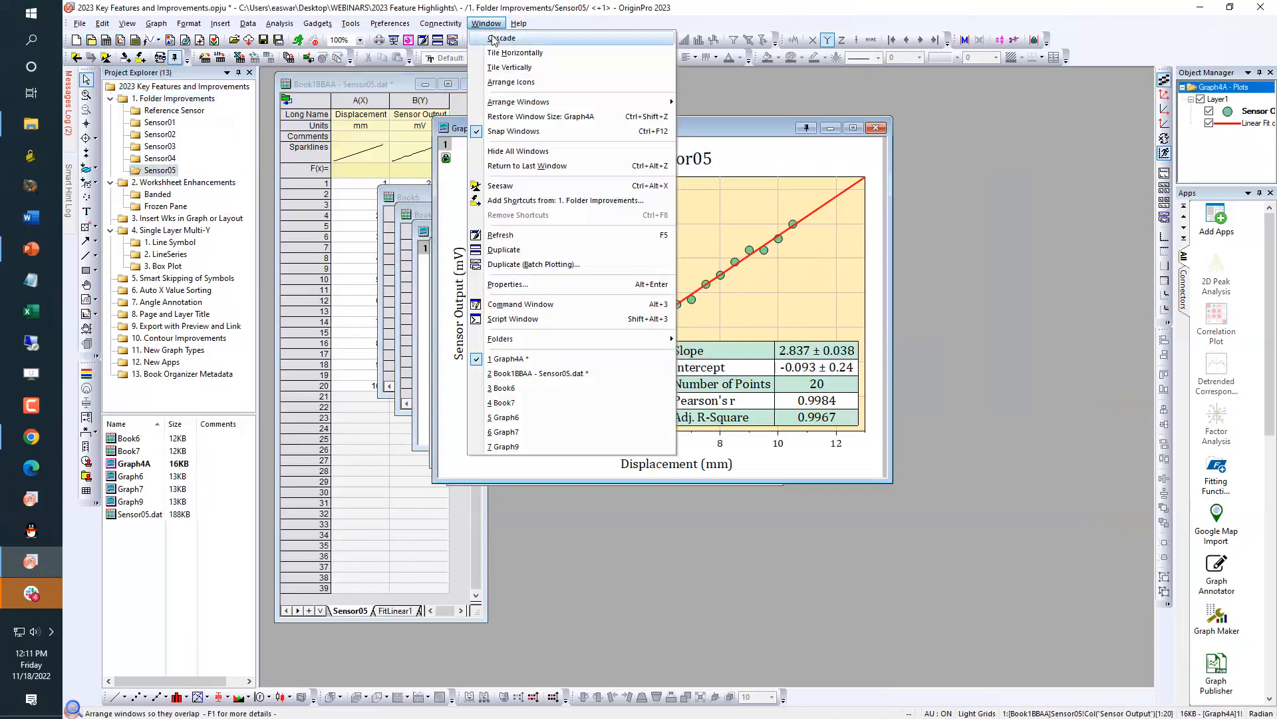
{"action": "mouse_move", "coordinate": [532, 103]}
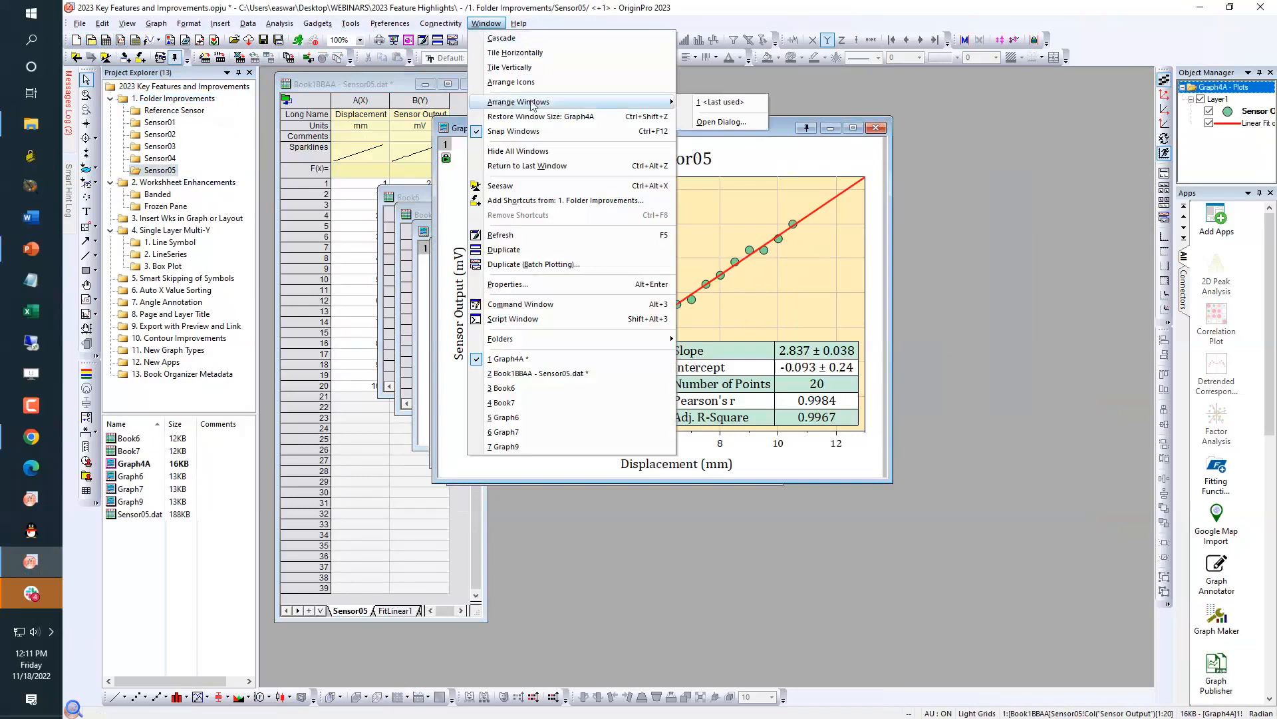
{"action": "left_click", "coordinate": [704, 124]}
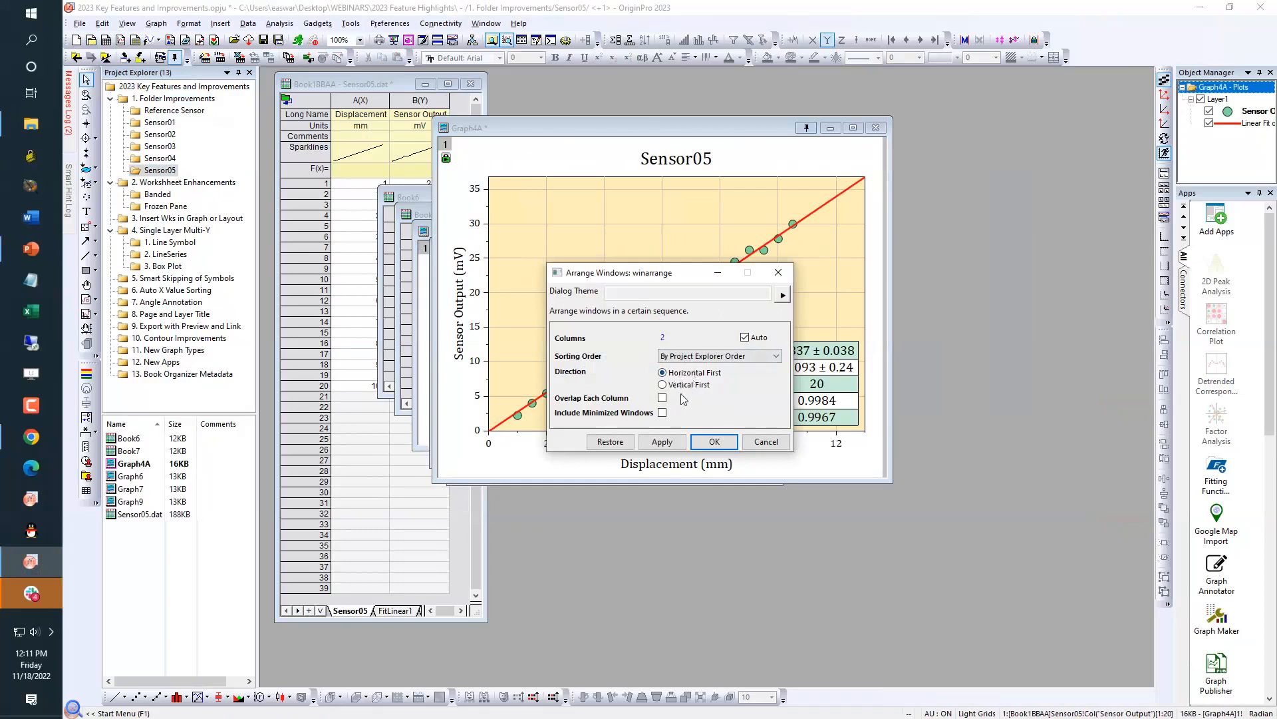
{"action": "left_click", "coordinate": [682, 359]}
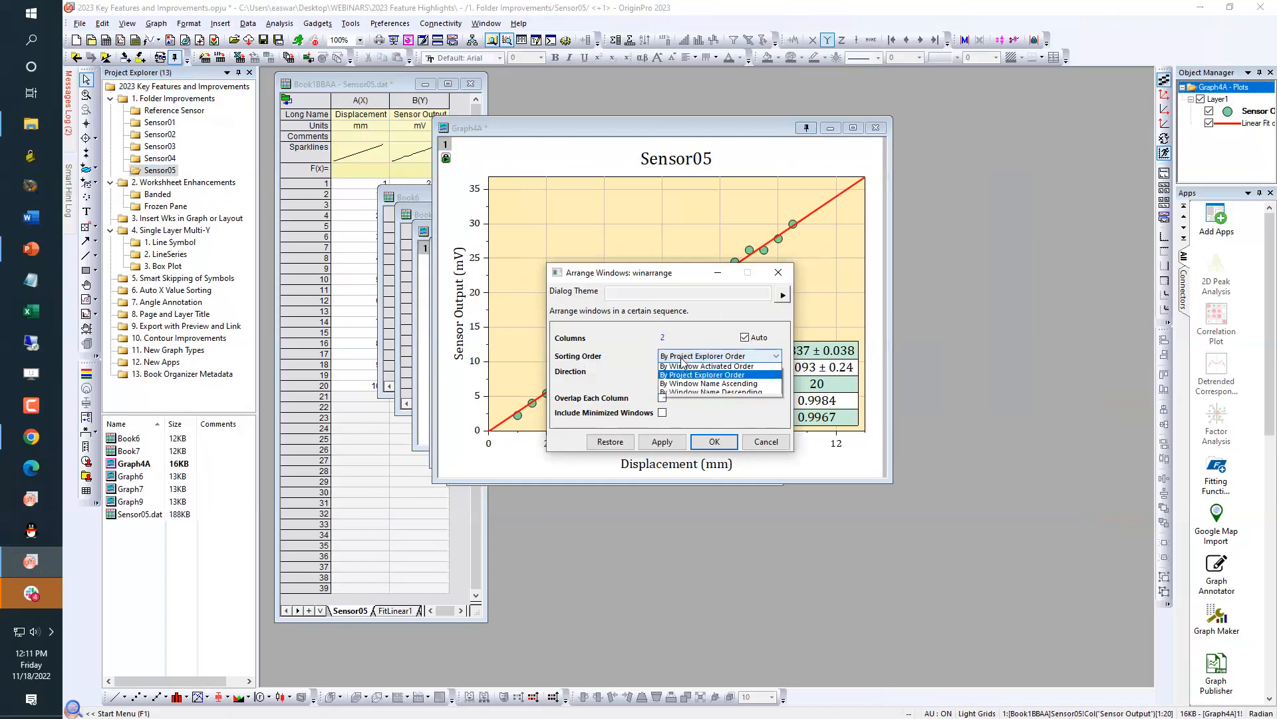
{"action": "left_click", "coordinate": [684, 383]}
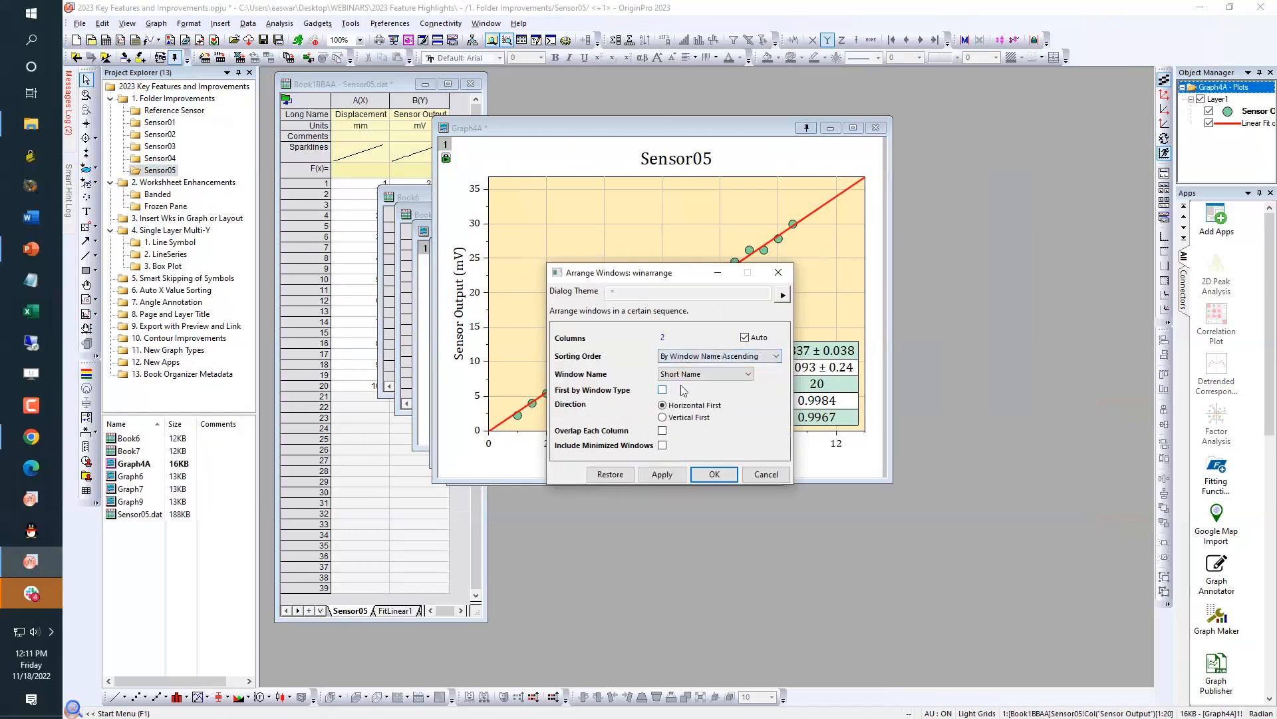
{"action": "left_click", "coordinate": [714, 474]}
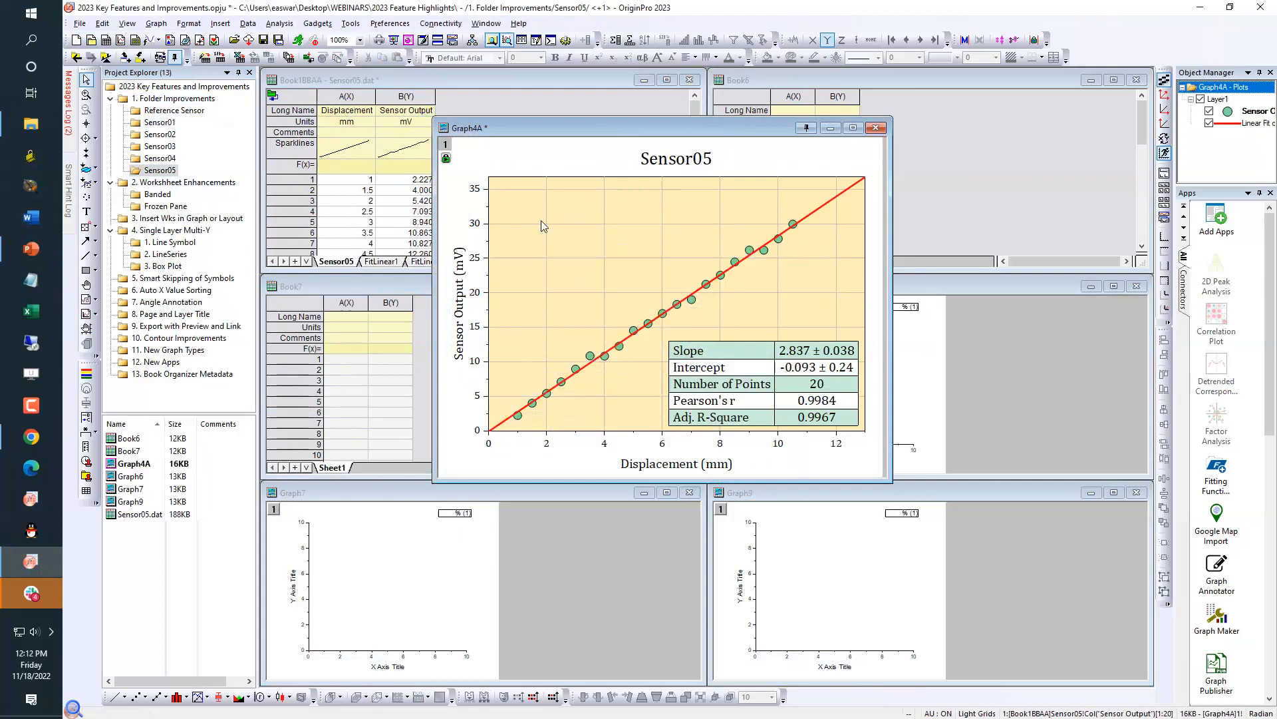
Check the Sensor05 graph's pin option, and review the notes in "1. Folder Improvements" and "2. Worksheet Enhancements"
{"action": "right_click", "coordinate": [606, 130]}
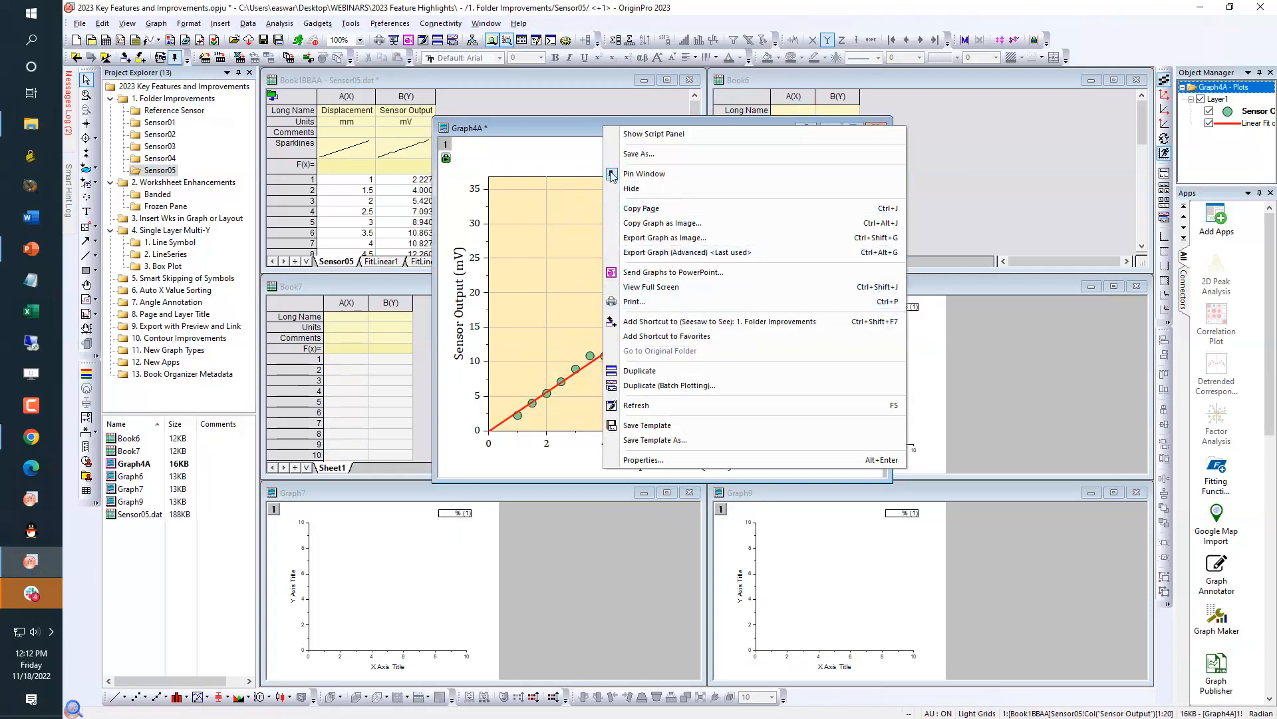
{"action": "left_click", "coordinate": [531, 135]}
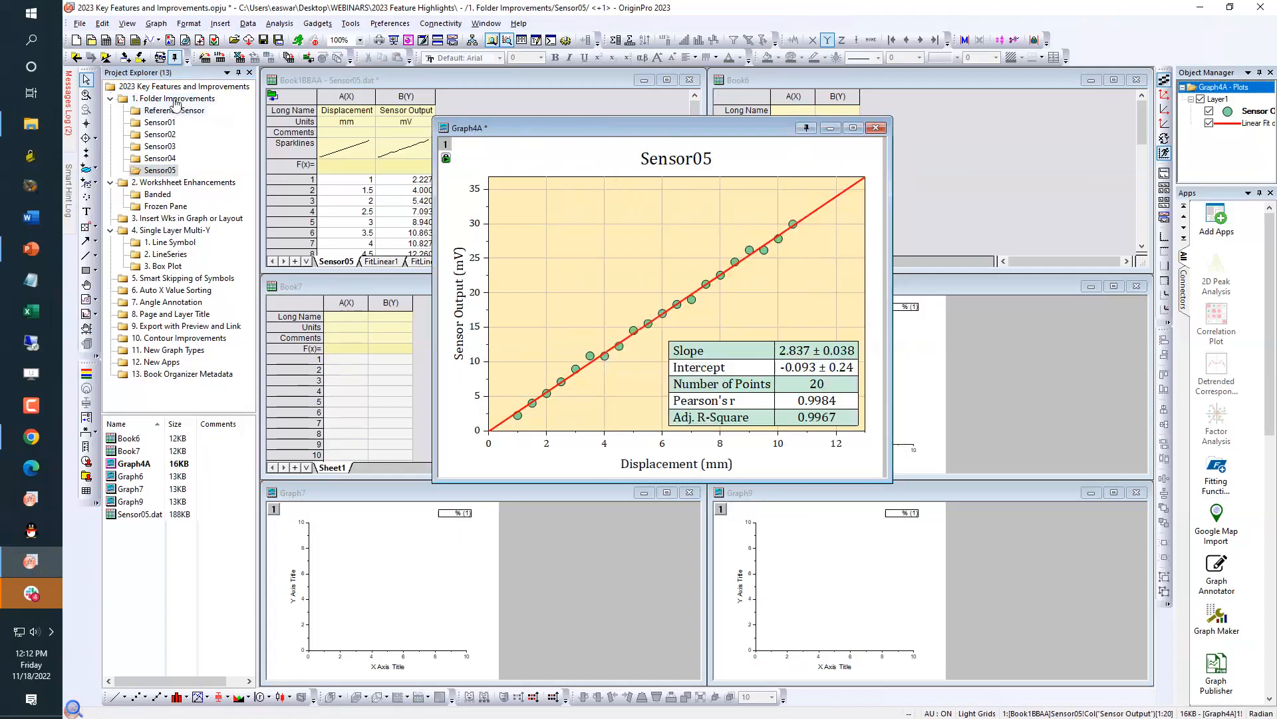
{"action": "left_click", "coordinate": [176, 101]}
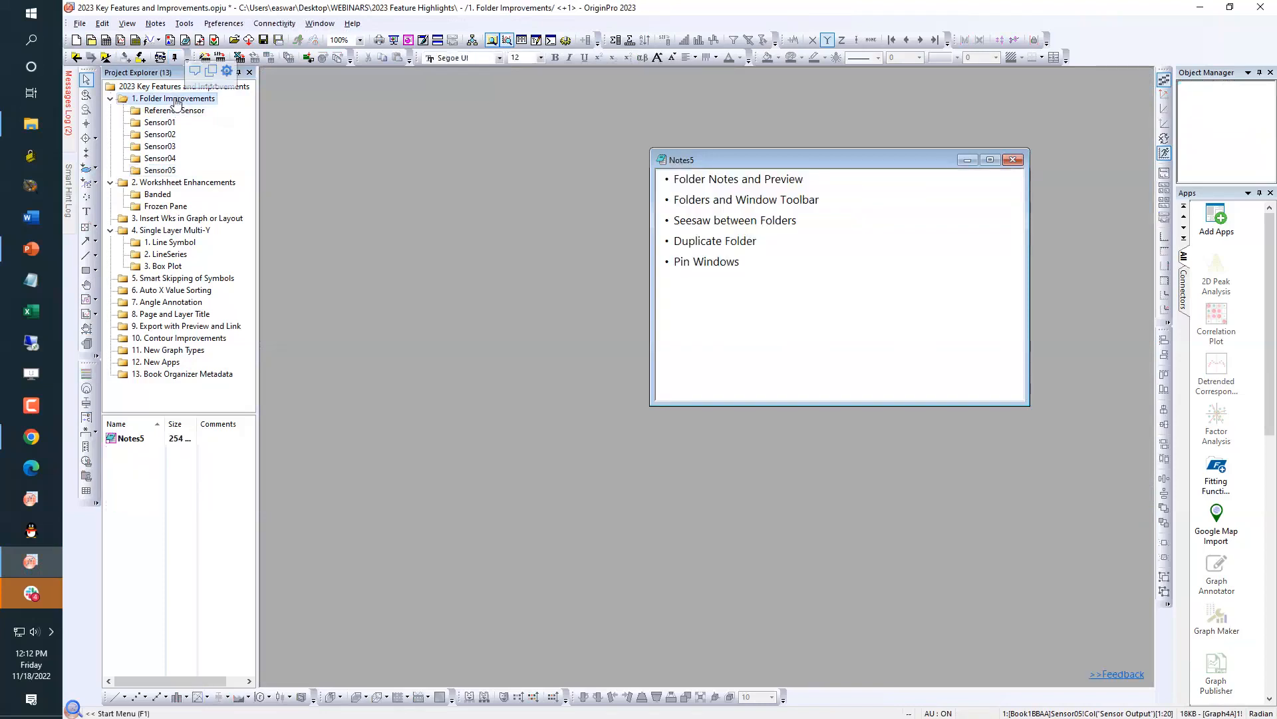
{"action": "mouse_move", "coordinate": [176, 186]}
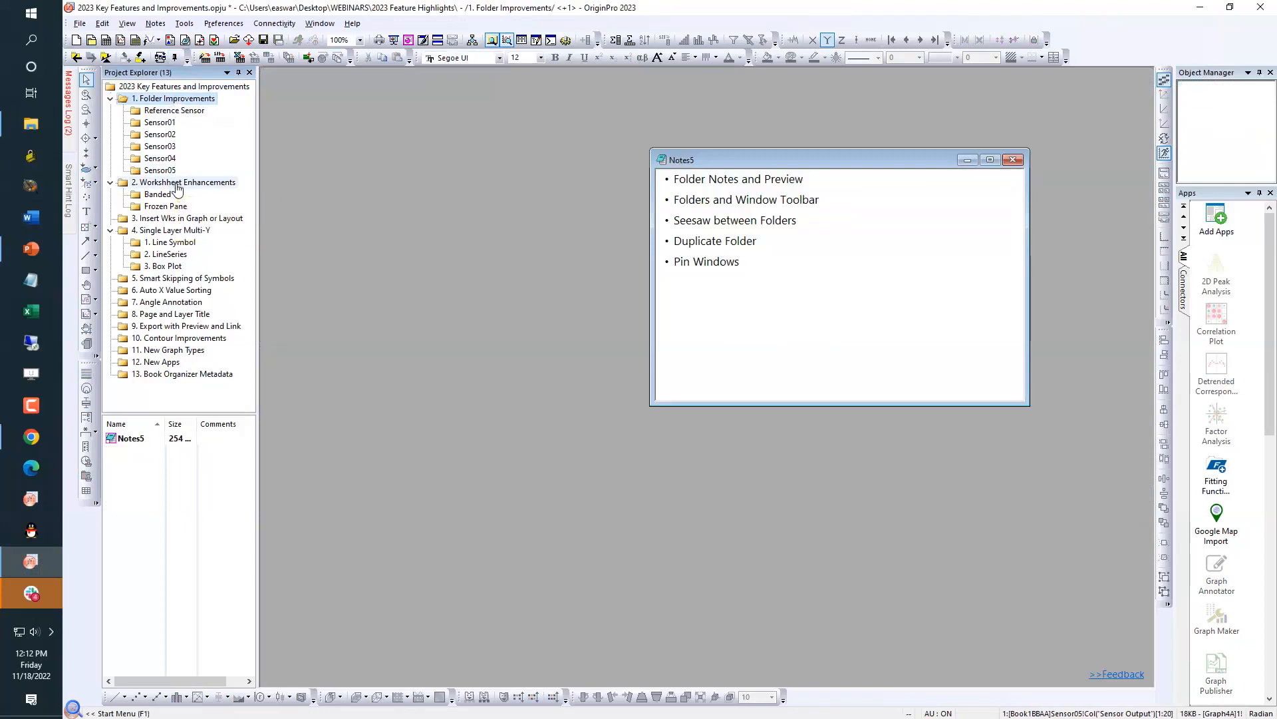
{"action": "left_click", "coordinate": [168, 186]}
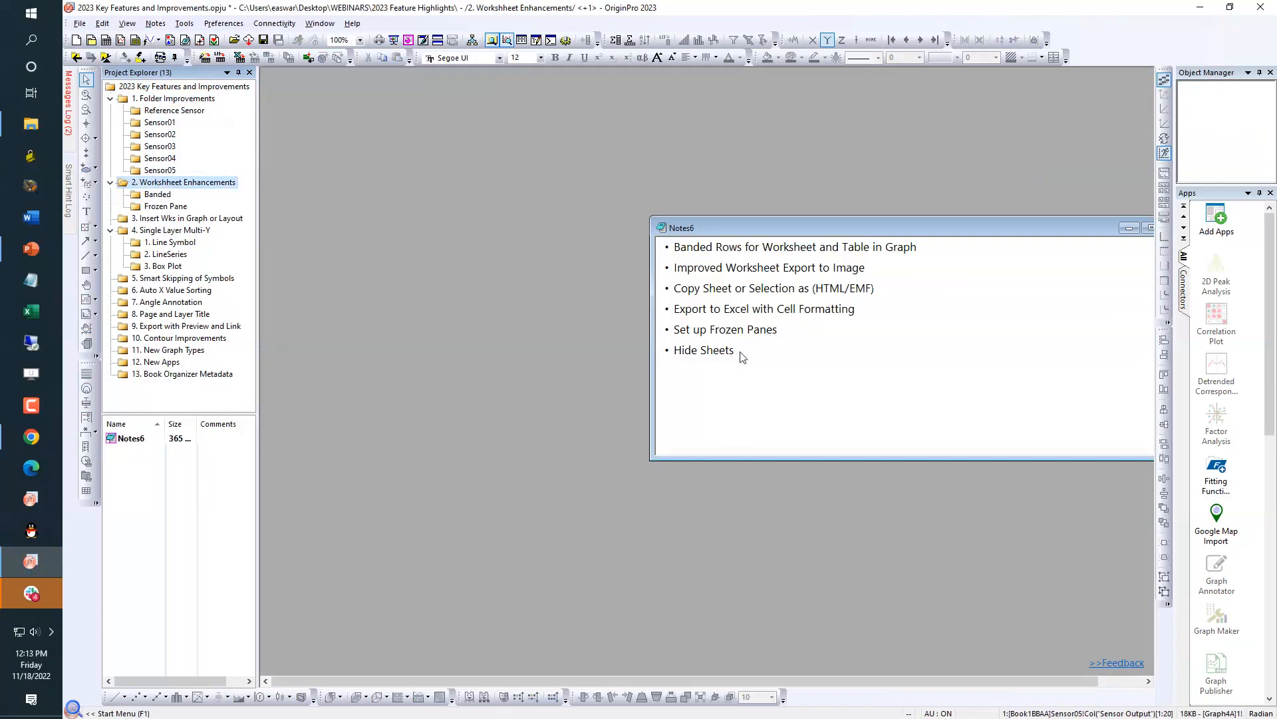
In the Banded folder, create a copy of the Descriptive Statistics table from DescStatsOnCols1 as a new sheet
{"action": "left_click", "coordinate": [157, 194]}
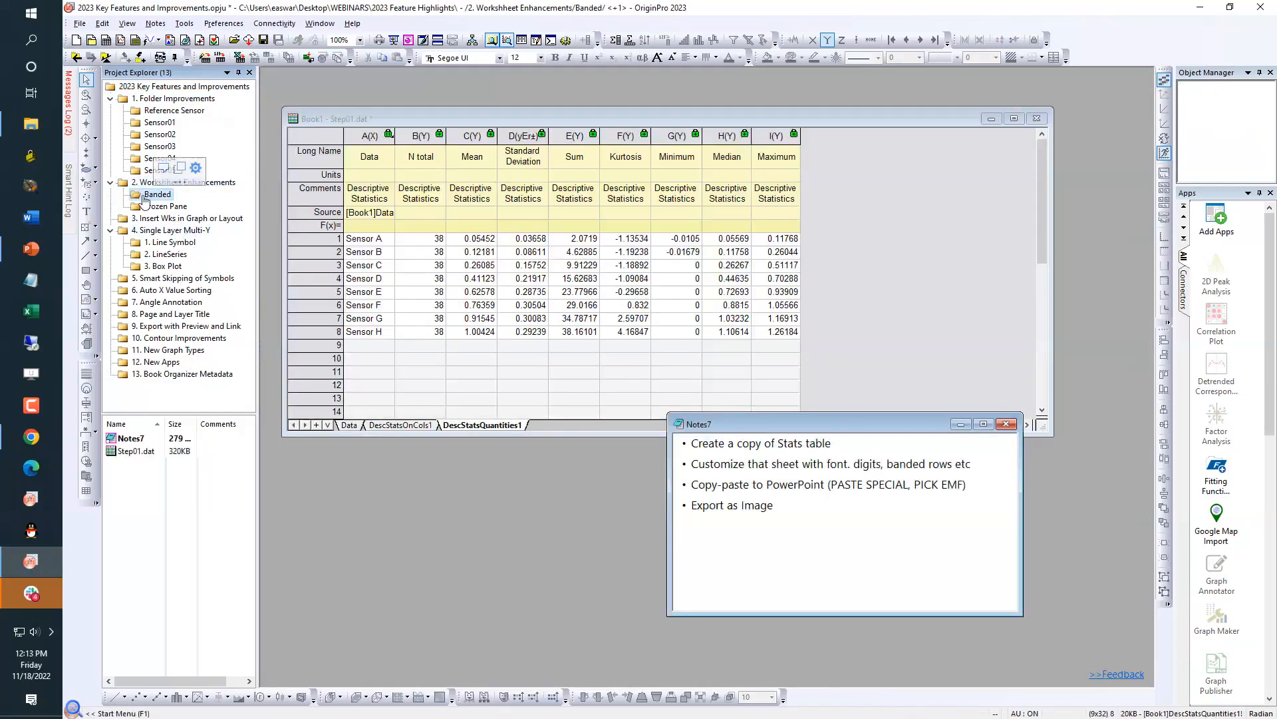
{"action": "left_click", "coordinate": [350, 425]}
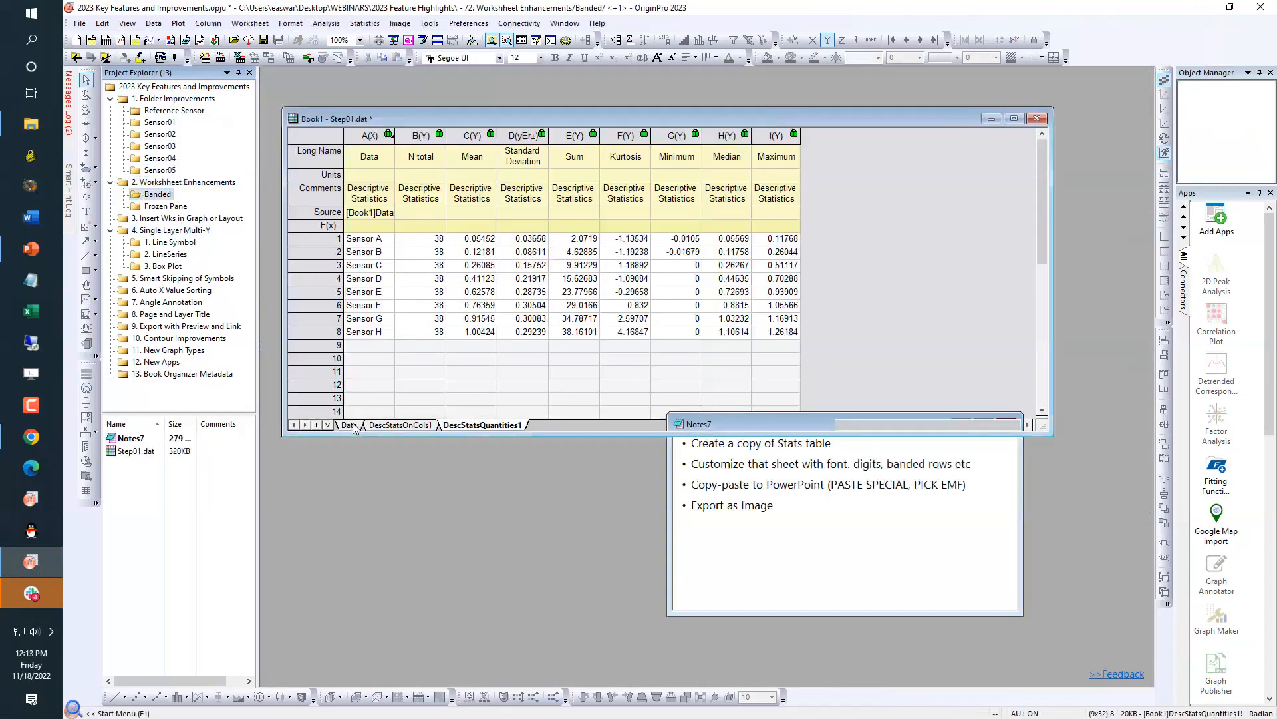
{"action": "left_click", "coordinate": [490, 426]}
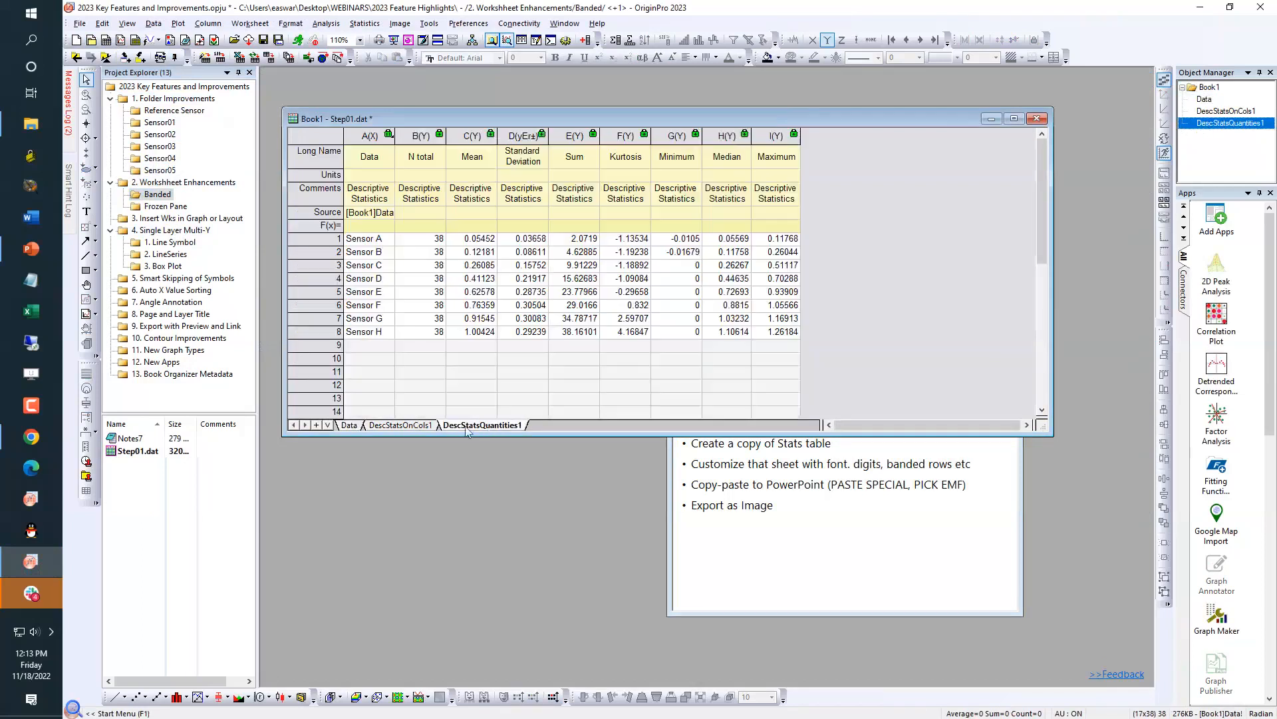
{"action": "left_click", "coordinate": [427, 426]}
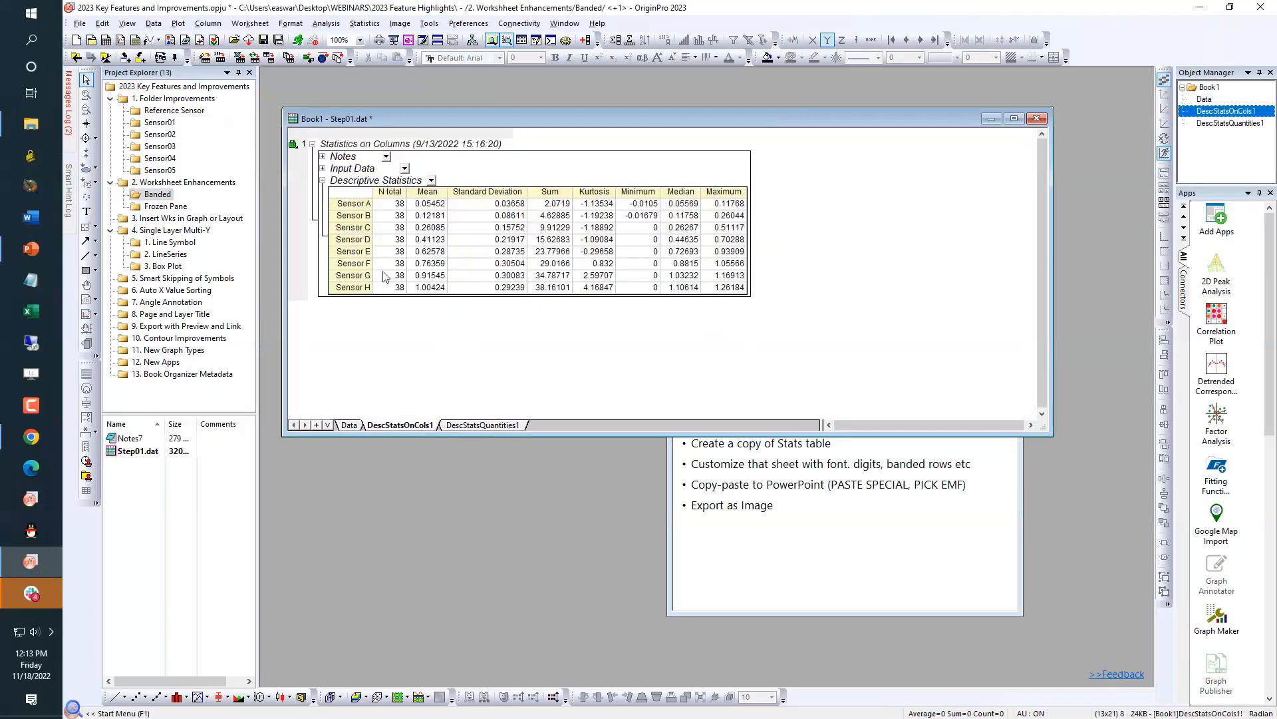
{"action": "left_click", "coordinate": [432, 182]}
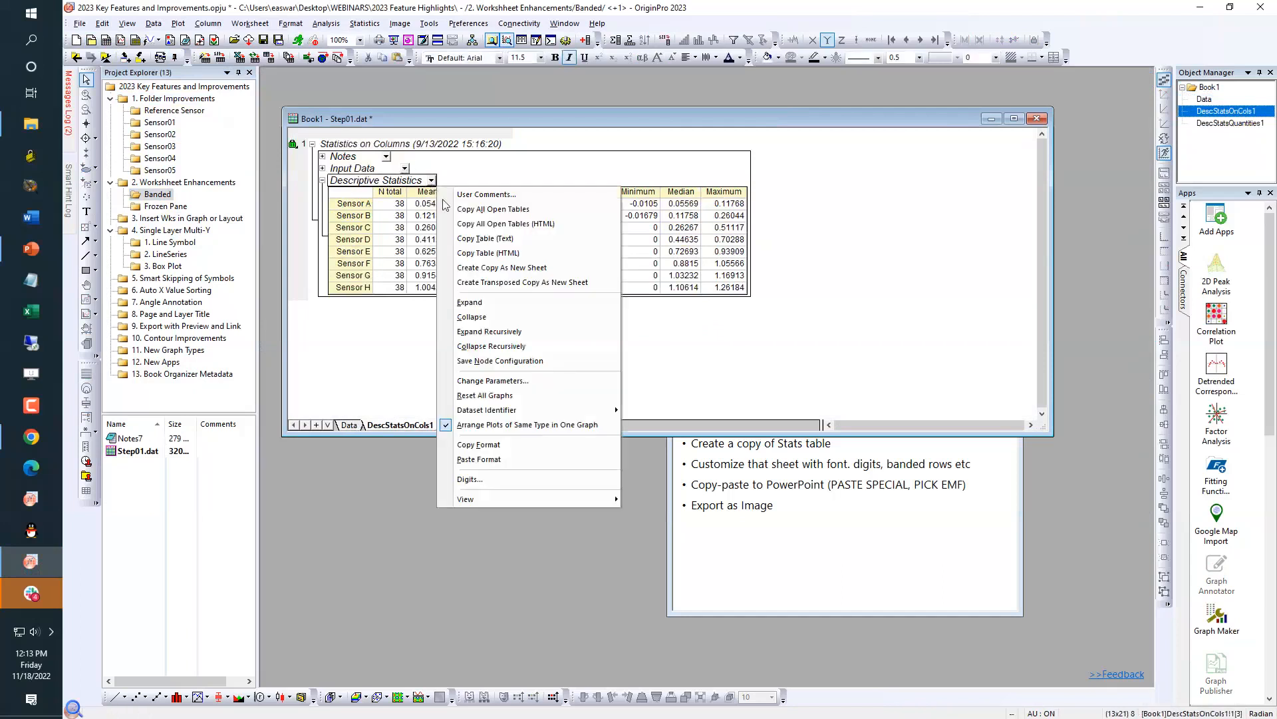
{"action": "left_click", "coordinate": [487, 269]}
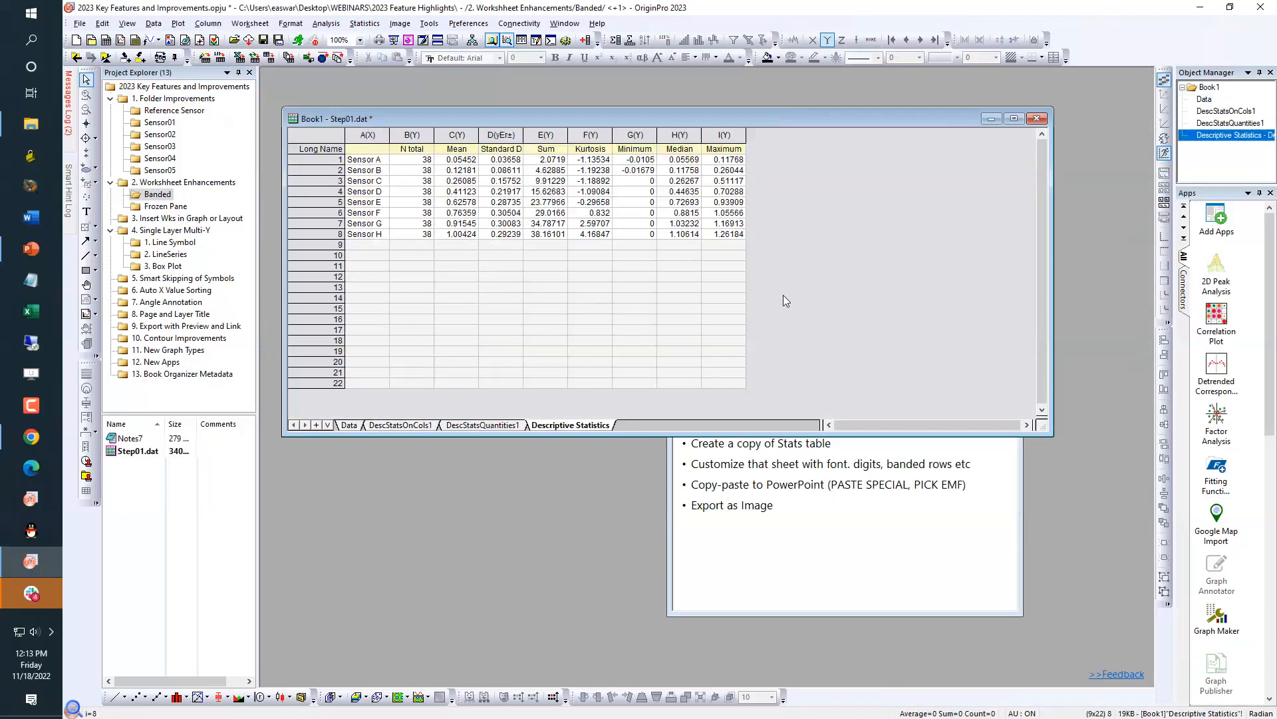
Set the Mean column to 3 decimal places and apply the format to all columns to its right
{"action": "scroll", "coordinate": [784, 294], "scroll_direction": "up", "scroll_amount": 2}
{"action": "scroll", "coordinate": [784, 301], "scroll_direction": "up", "scroll_amount": 1}
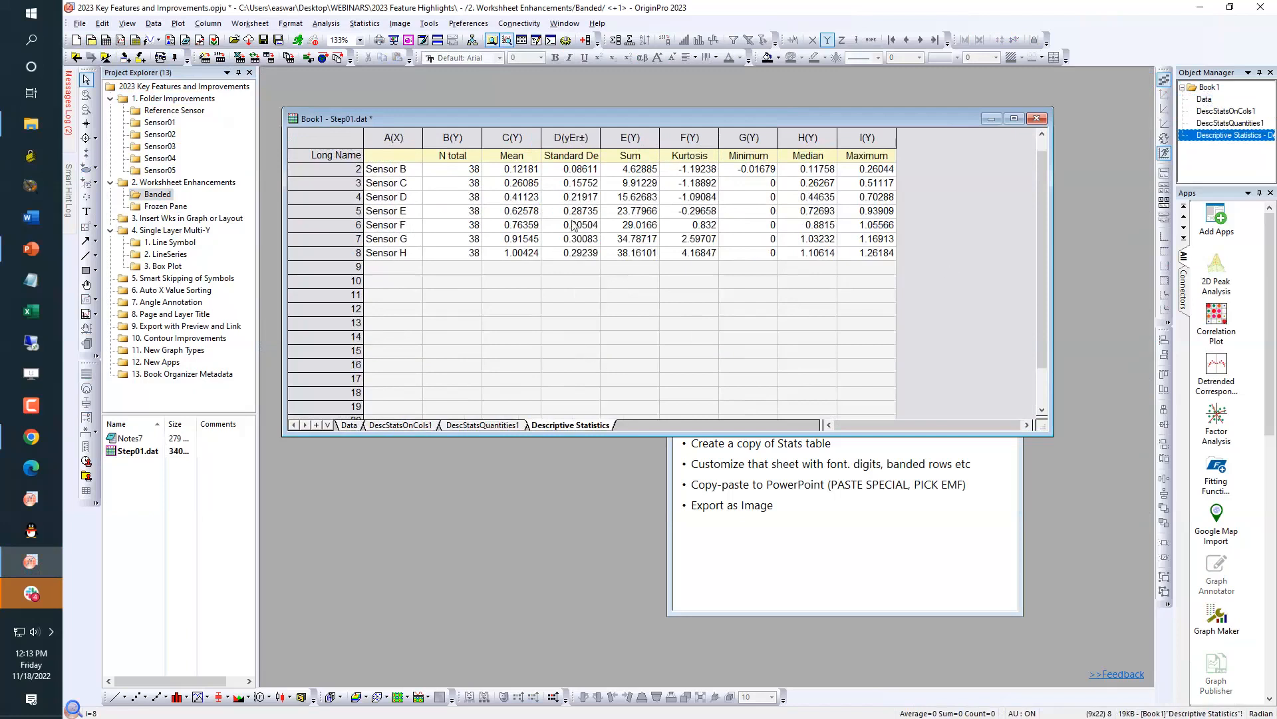
{"action": "double_click", "coordinate": [518, 140]}
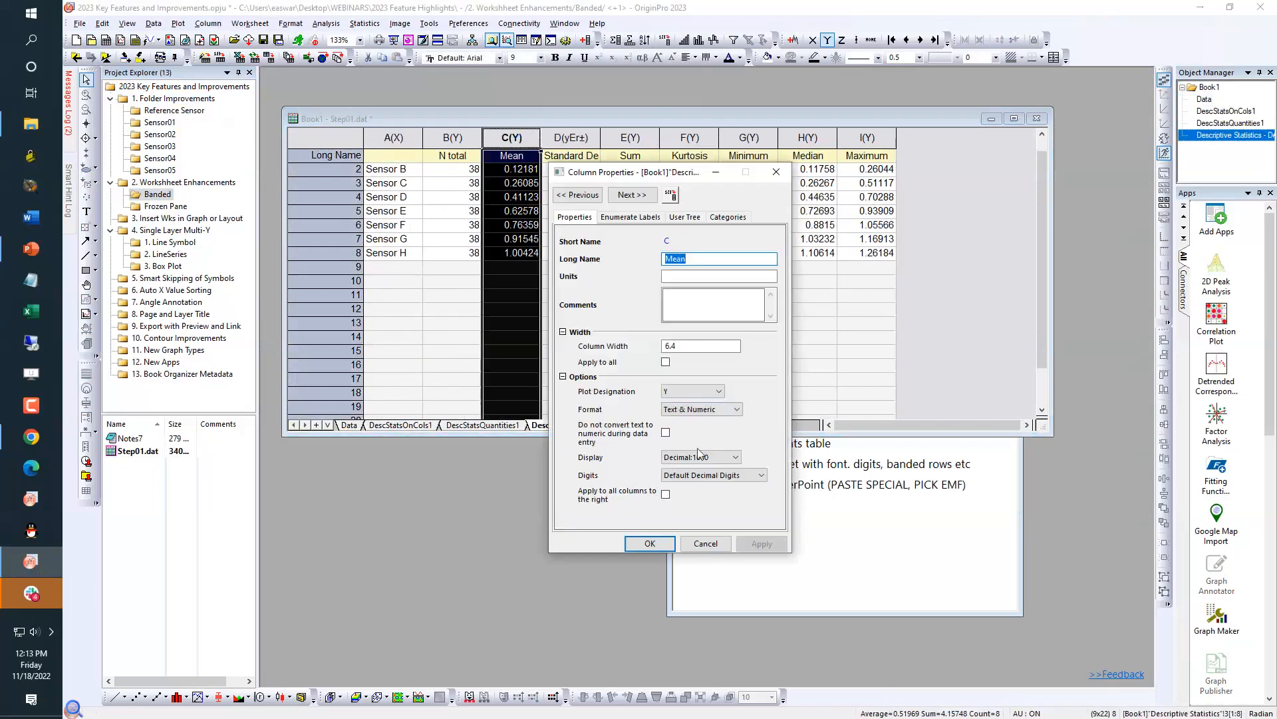
{"action": "left_click", "coordinate": [709, 475]}
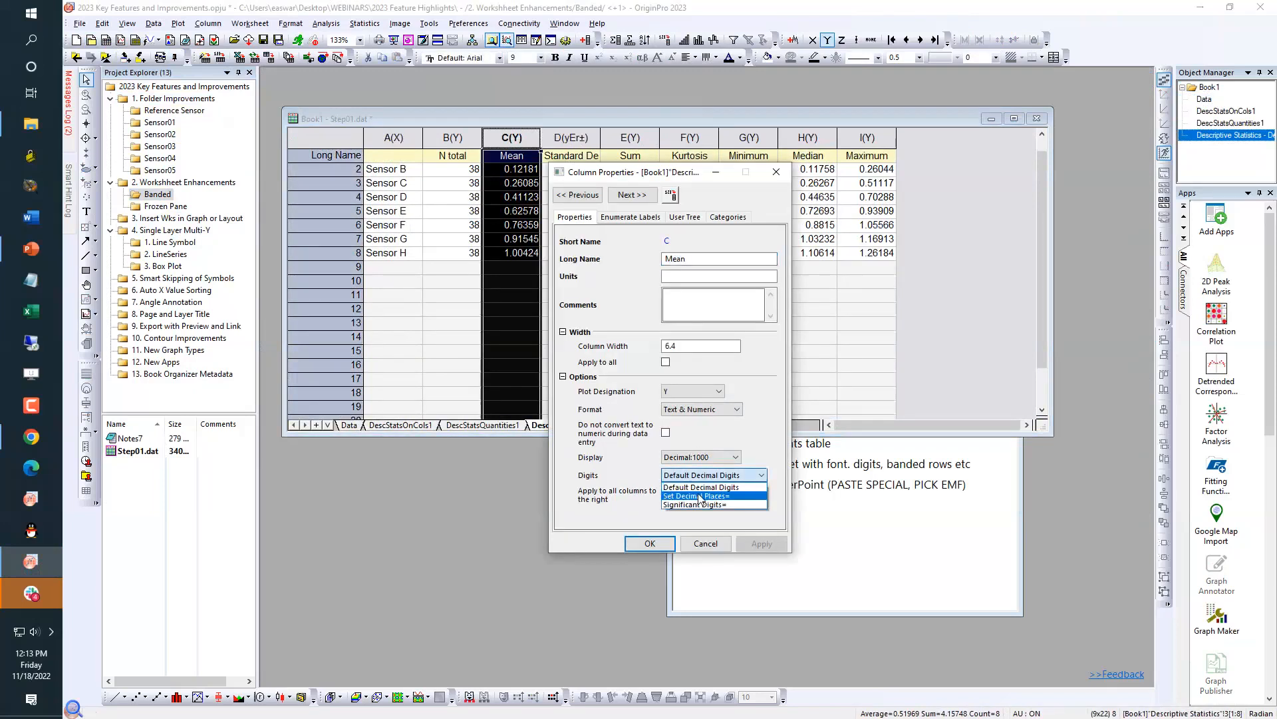
{"action": "left_click", "coordinate": [700, 496]}
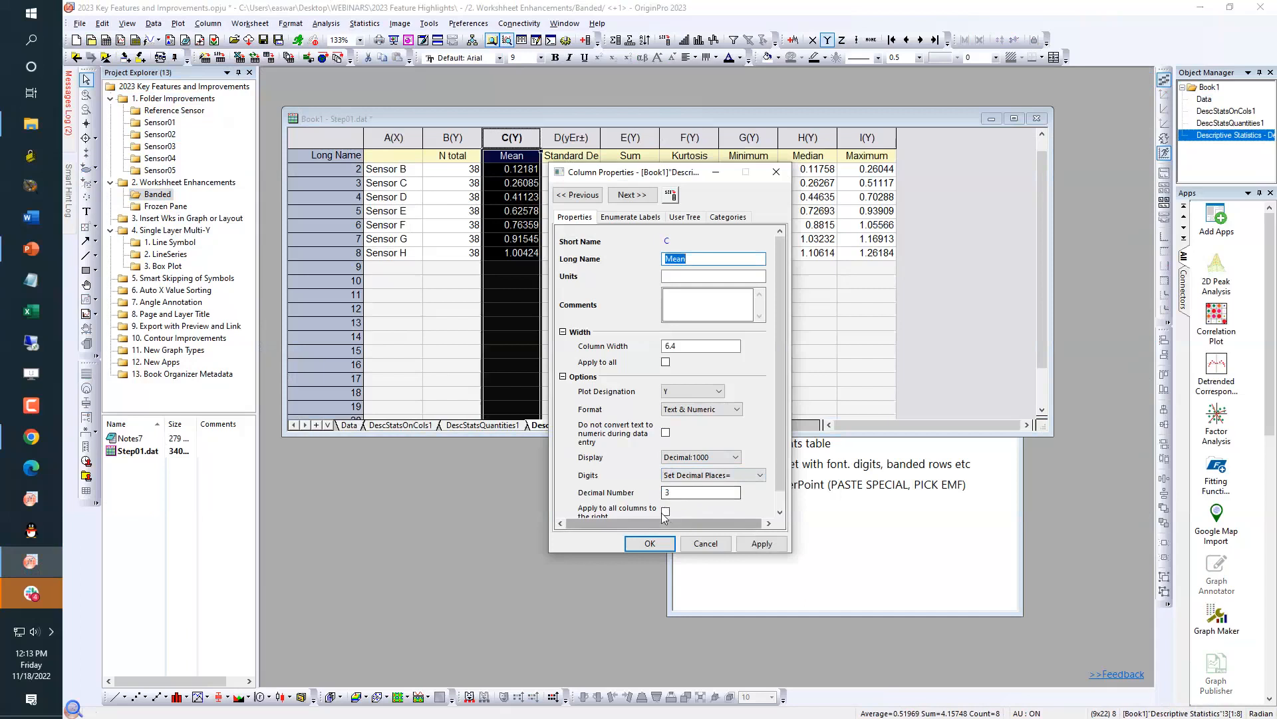
{"action": "left_click", "coordinate": [666, 512]}
{"action": "left_click", "coordinate": [650, 543]}
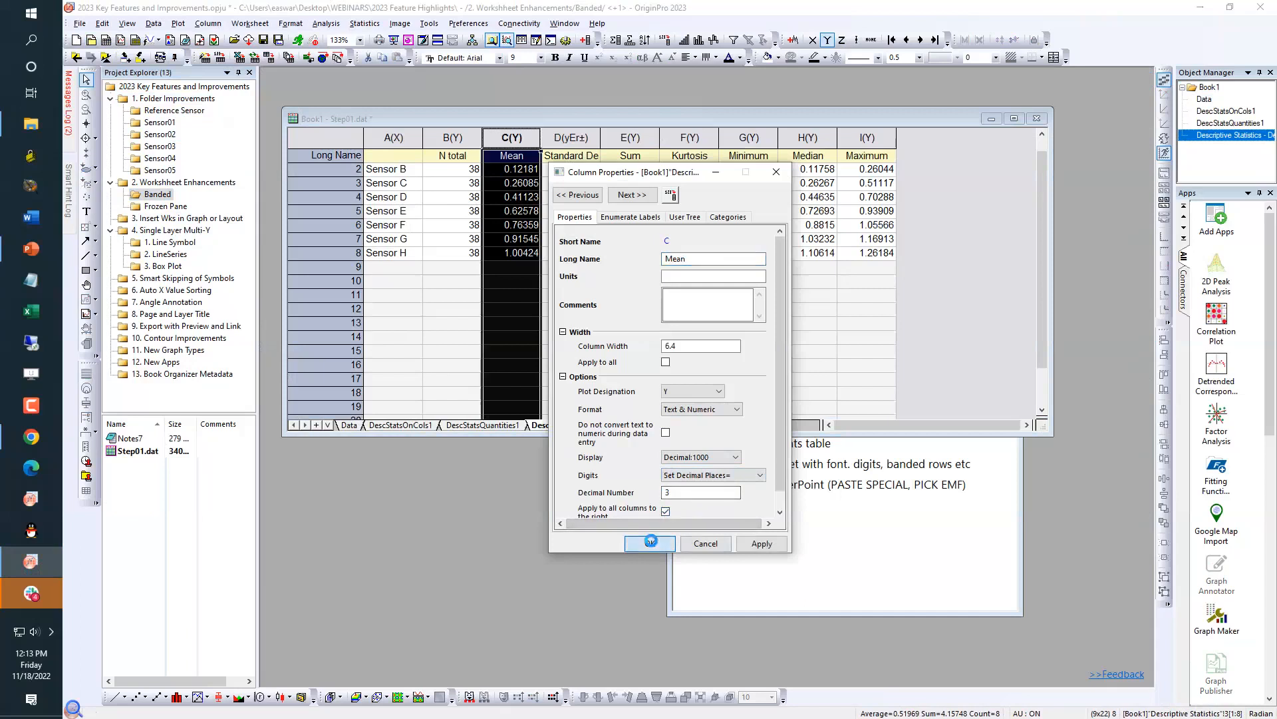
{"action": "left_click", "coordinate": [951, 238]}
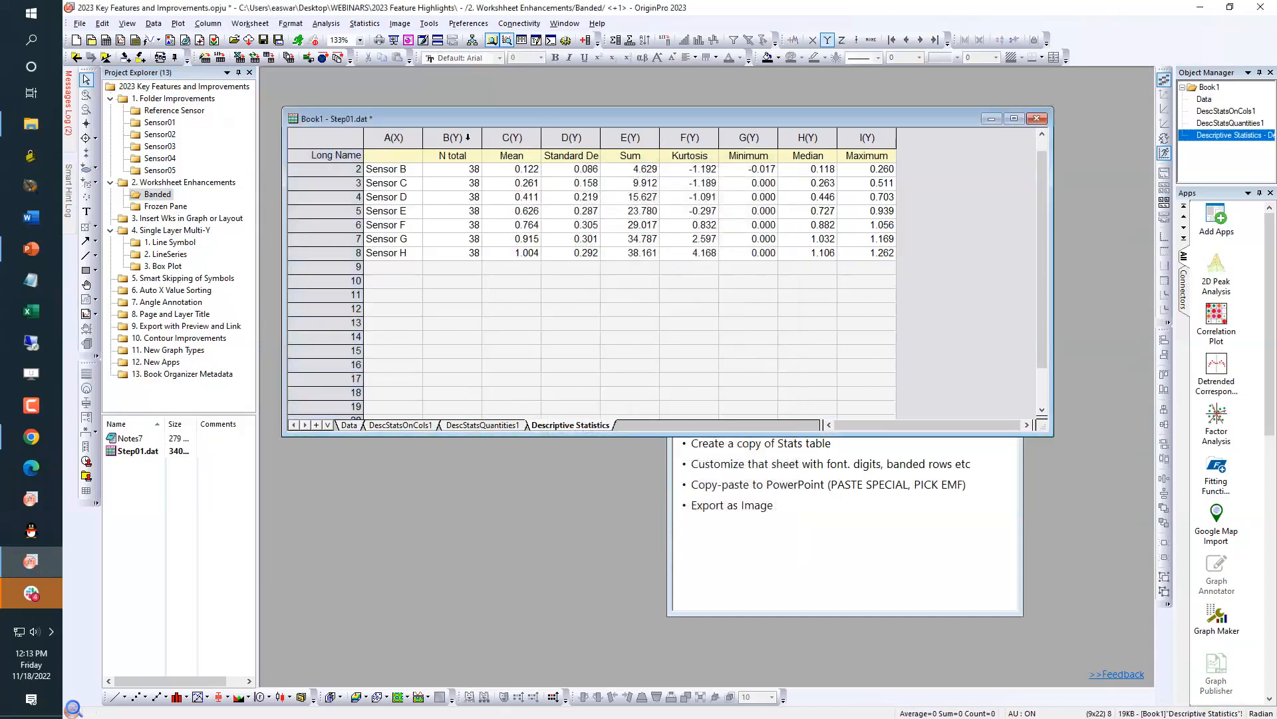
Center-align columns B through I of the Descriptive Statistics sheet
{"action": "left_click_drag", "start_coordinate": [452, 137], "coordinate": [857, 144]}
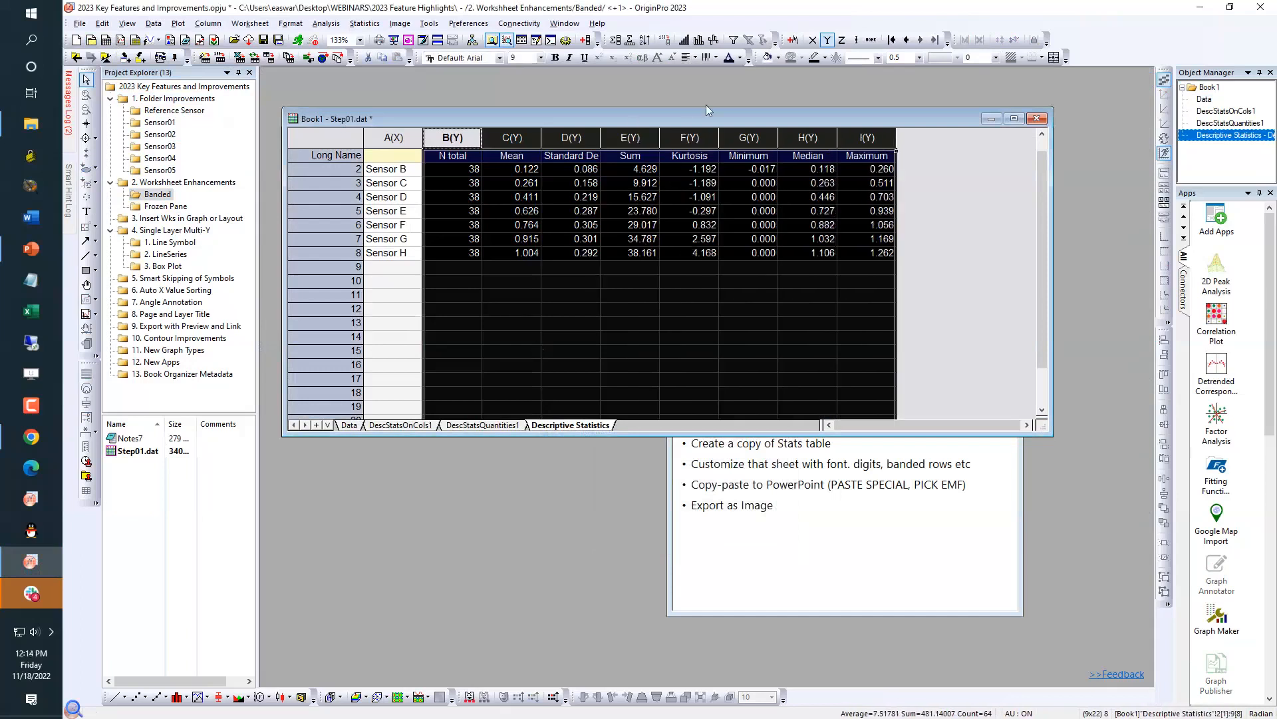
{"action": "left_click", "coordinate": [696, 59]}
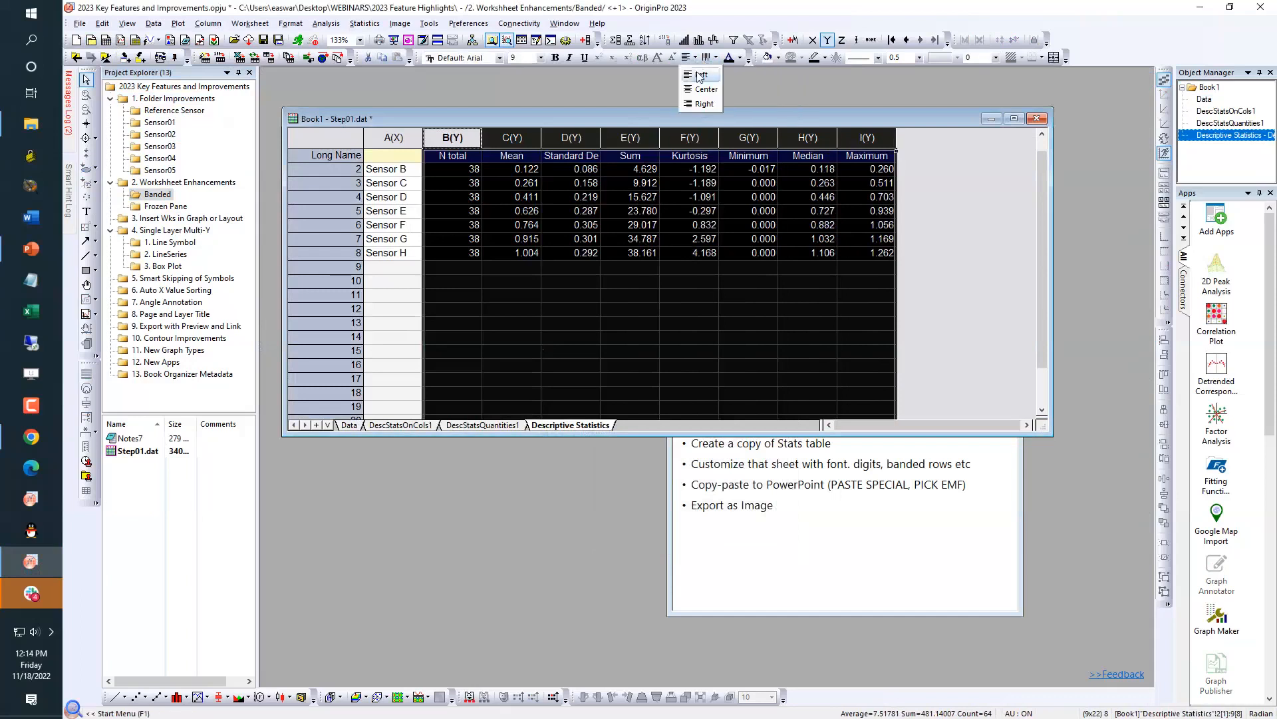
{"action": "left_click", "coordinate": [698, 88]}
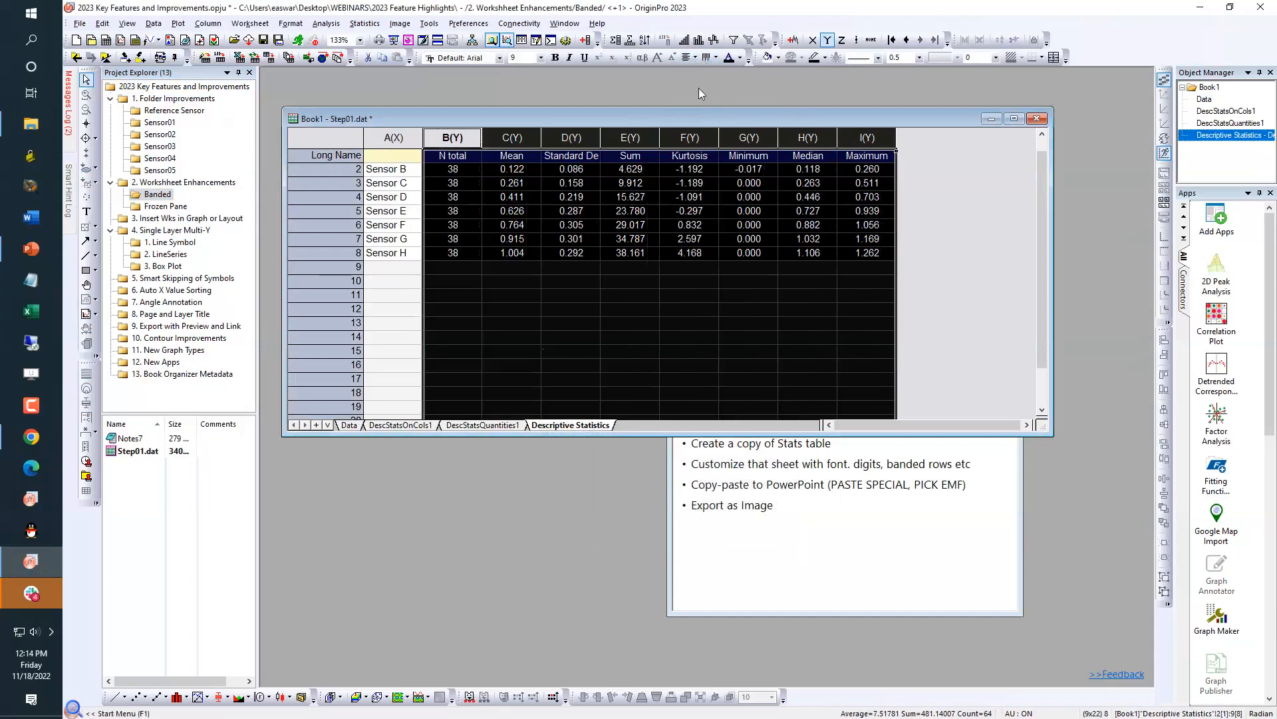
{"action": "left_click", "coordinate": [925, 209]}
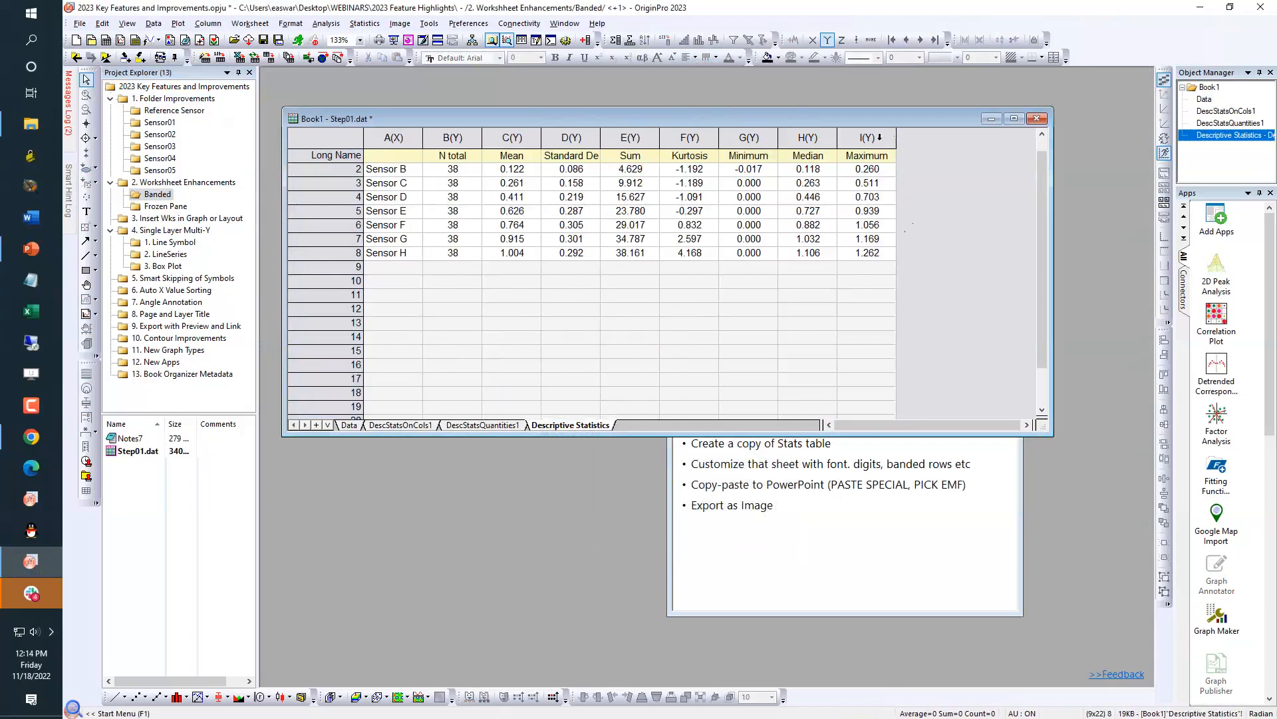
Turn on banded rows for the Descriptive Statistics sheet
{"action": "left_click", "coordinate": [873, 138]}
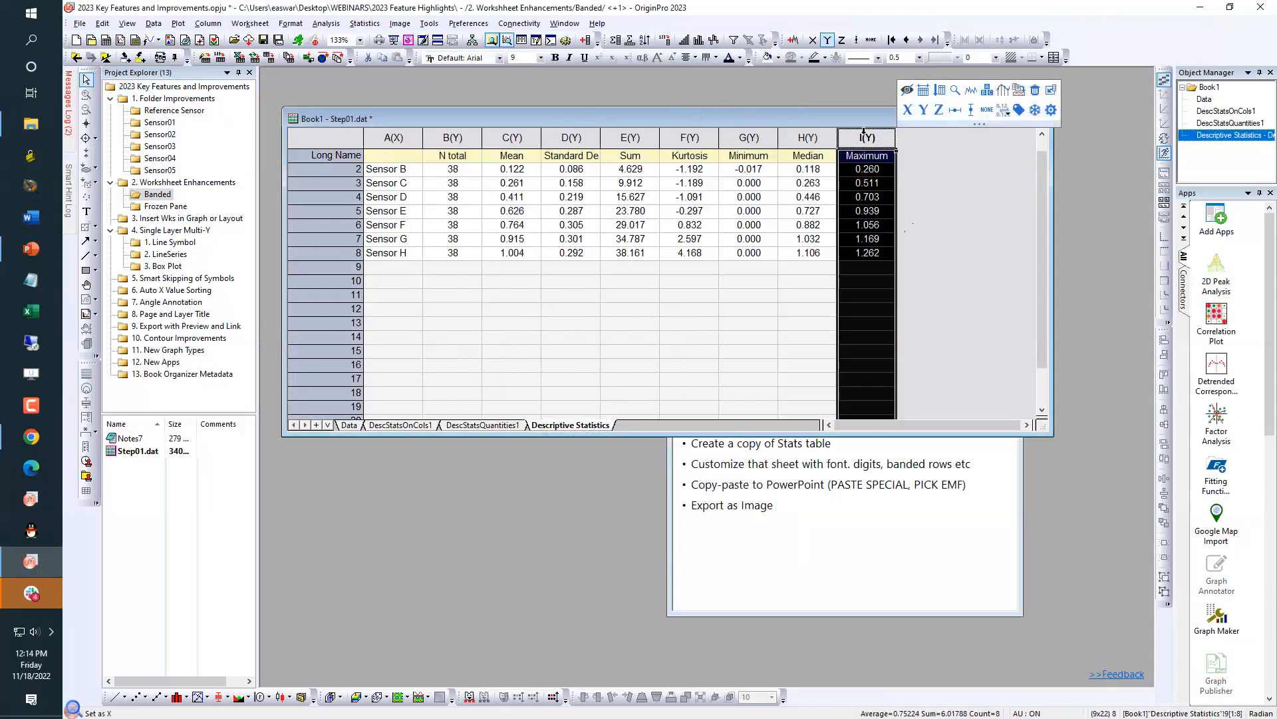
{"action": "left_click", "coordinate": [800, 170]}
{"action": "left_click", "coordinate": [928, 178]}
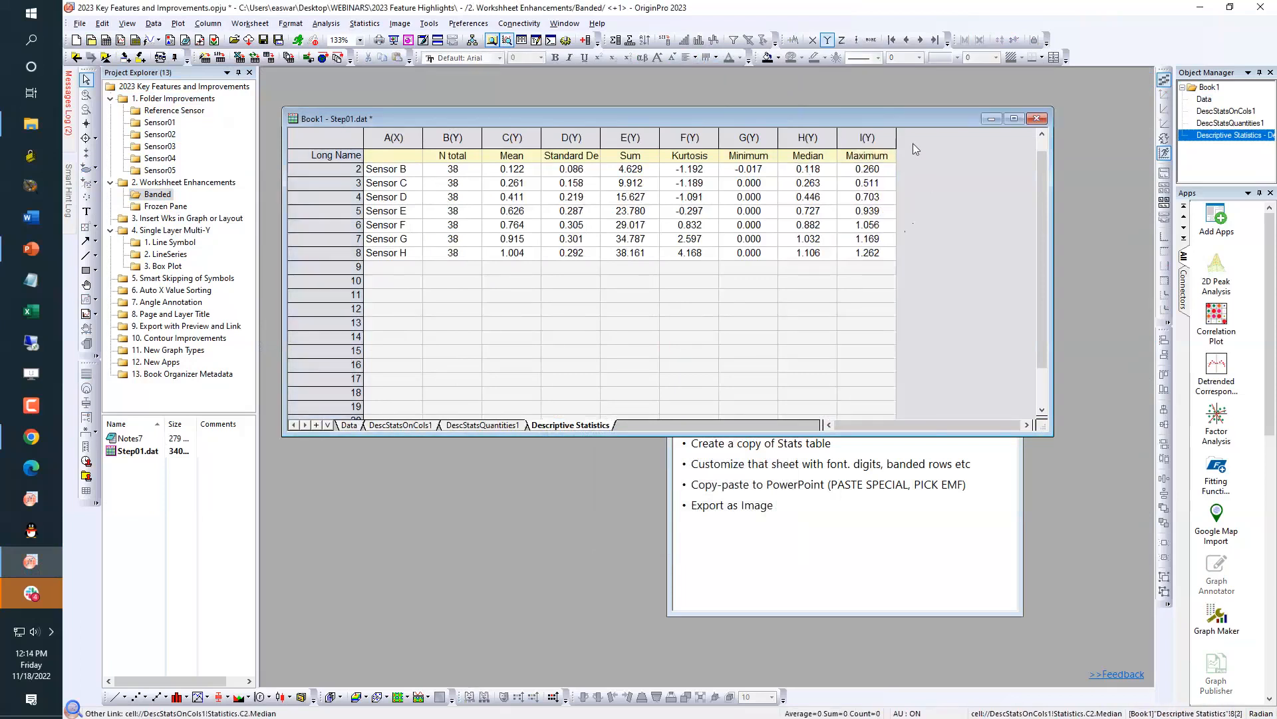
{"action": "left_click", "coordinate": [899, 133]}
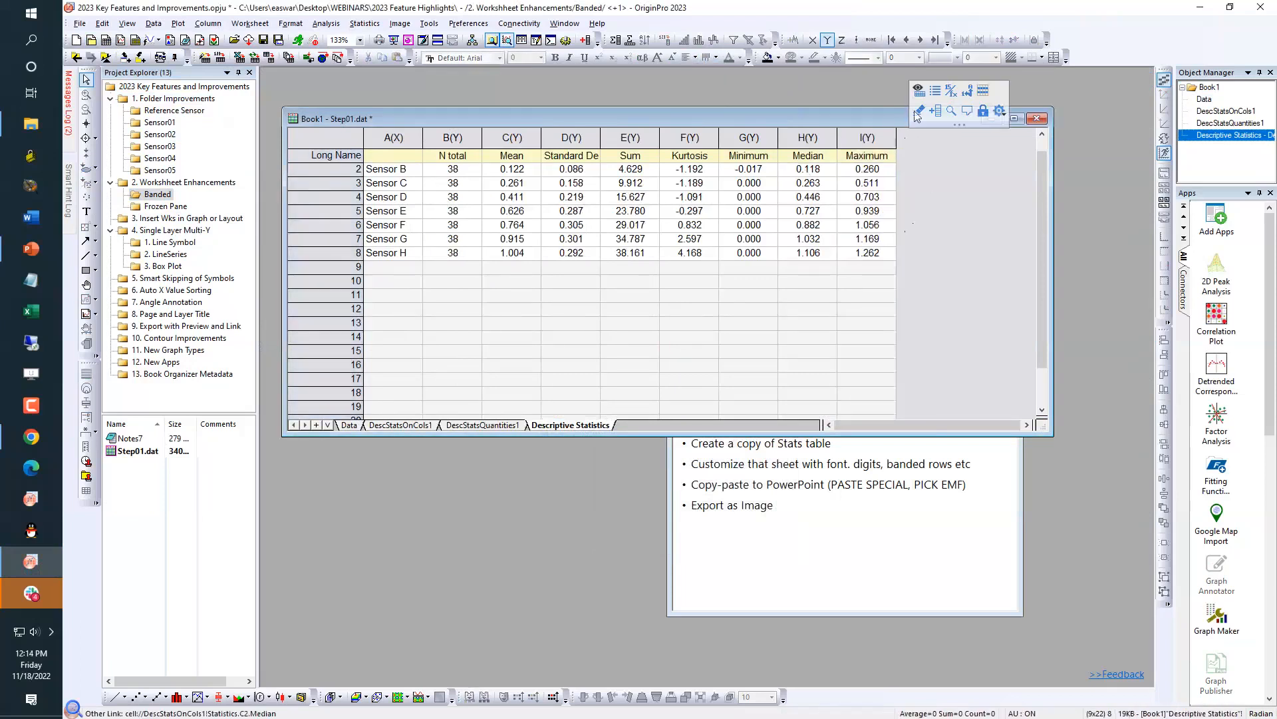
{"action": "left_click", "coordinate": [983, 93]}
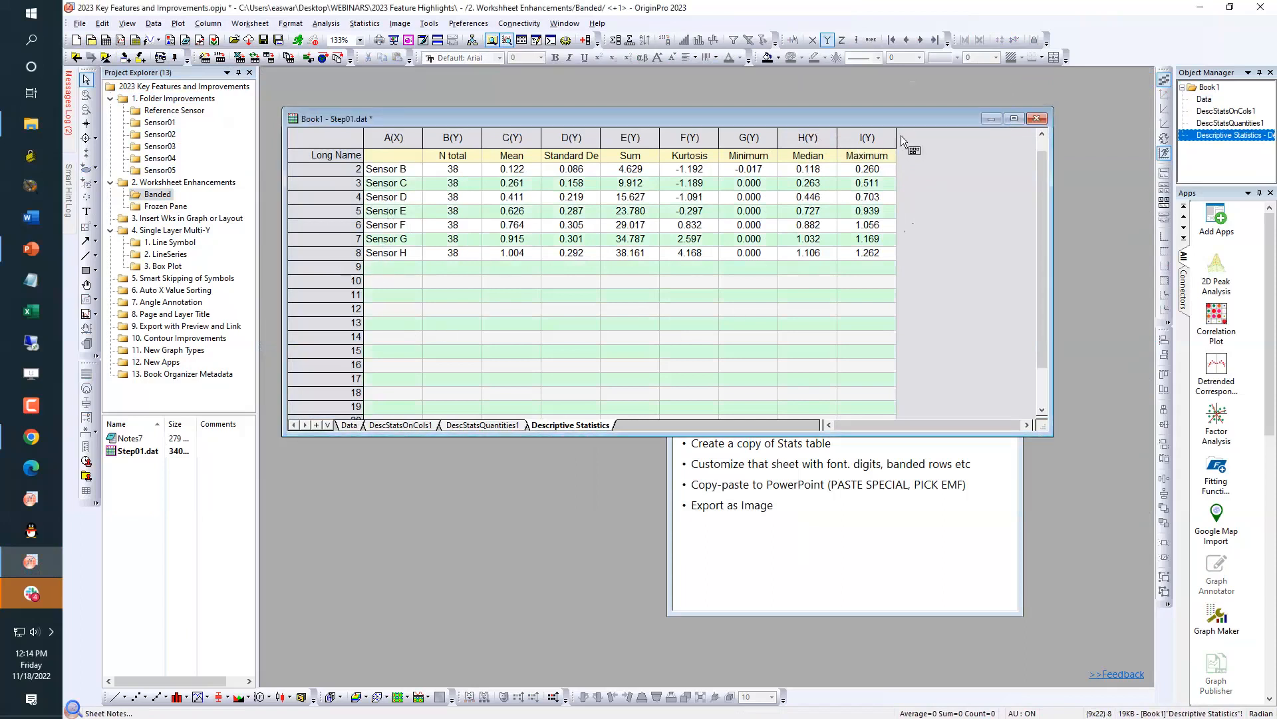
Set the sheet's banded row color to #C1D6EA and its cell background color to #FFEEB9, both from the Candy color list
{"action": "mouse_move", "coordinate": [899, 134]}
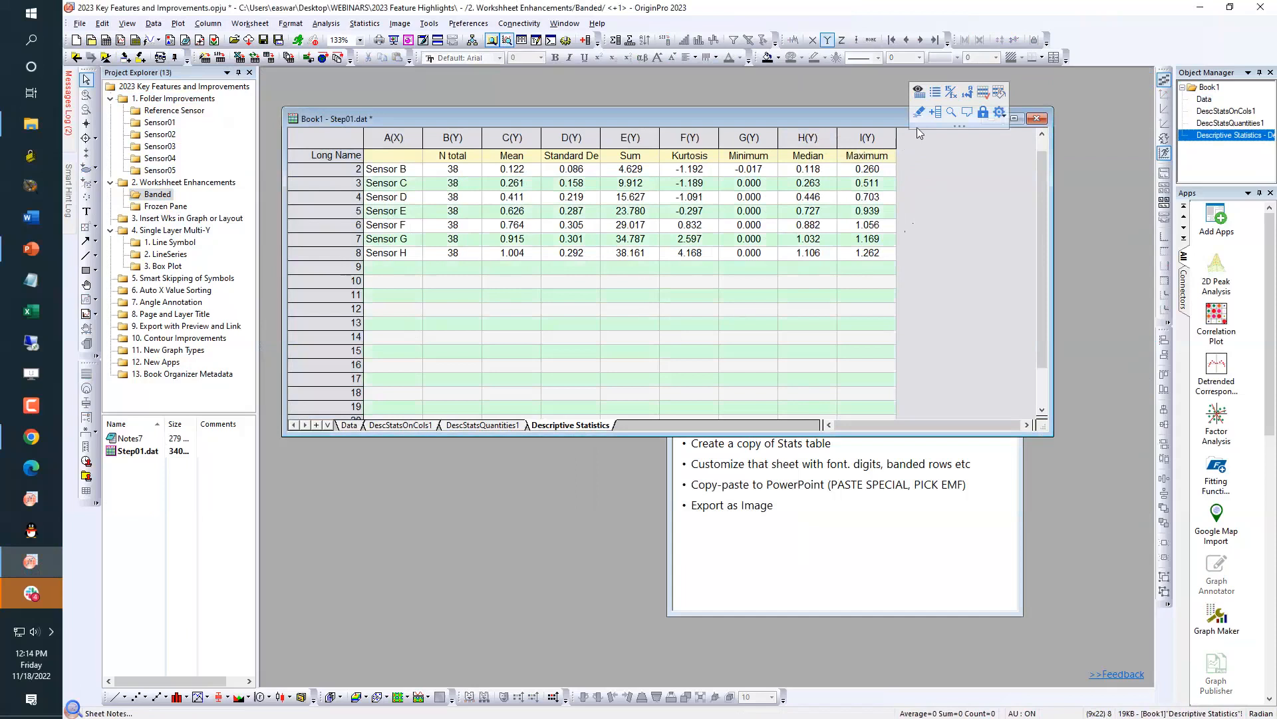
{"action": "left_click", "coordinate": [1000, 94]}
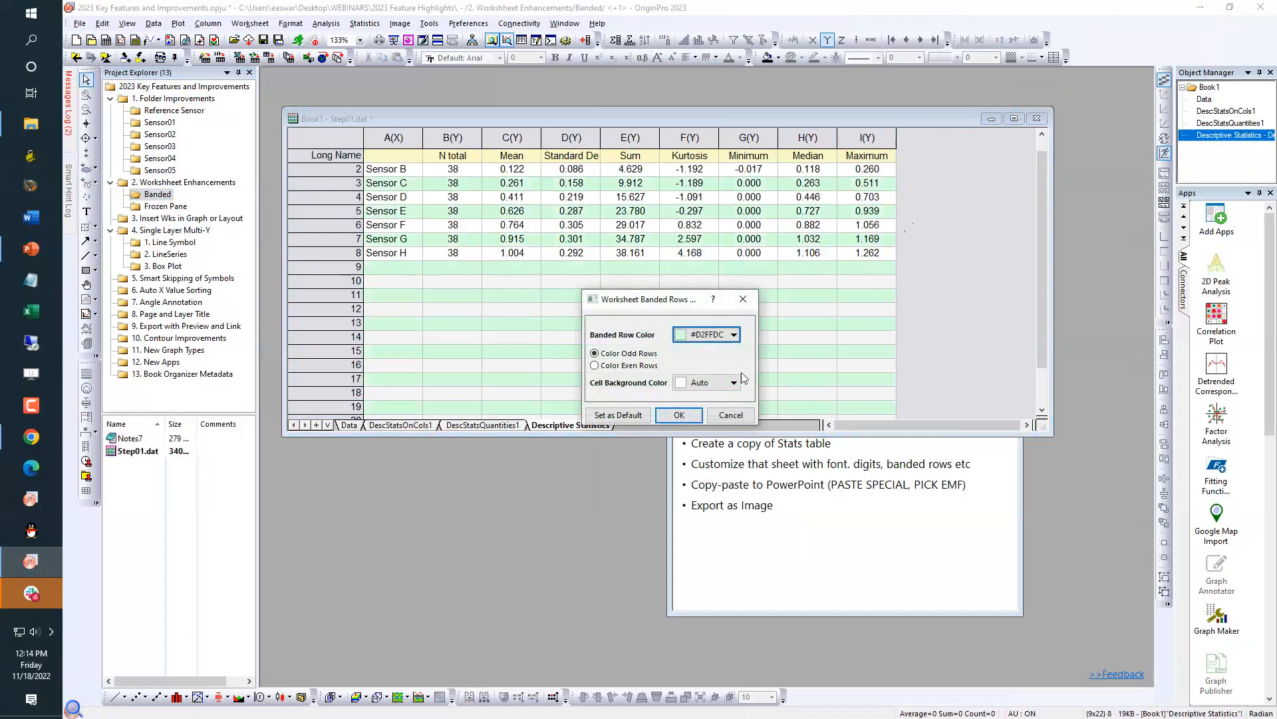
{"action": "left_click", "coordinate": [732, 338]}
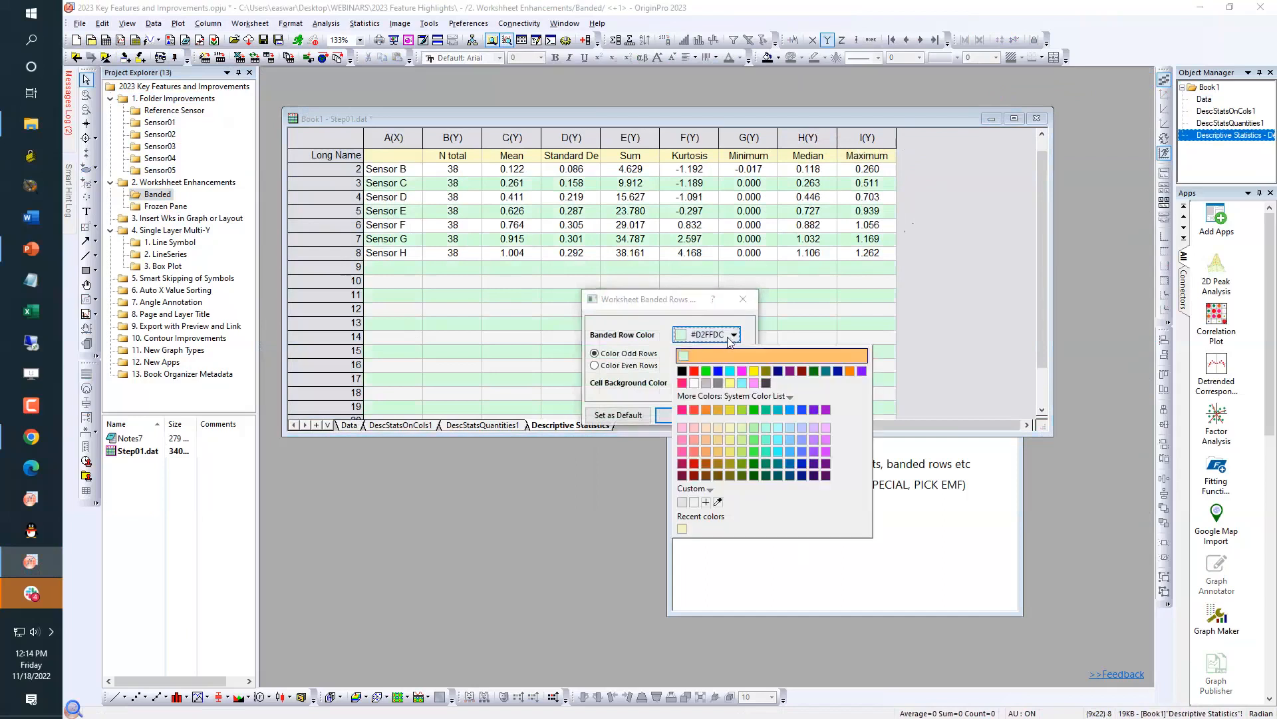
{"action": "left_click", "coordinate": [762, 396]}
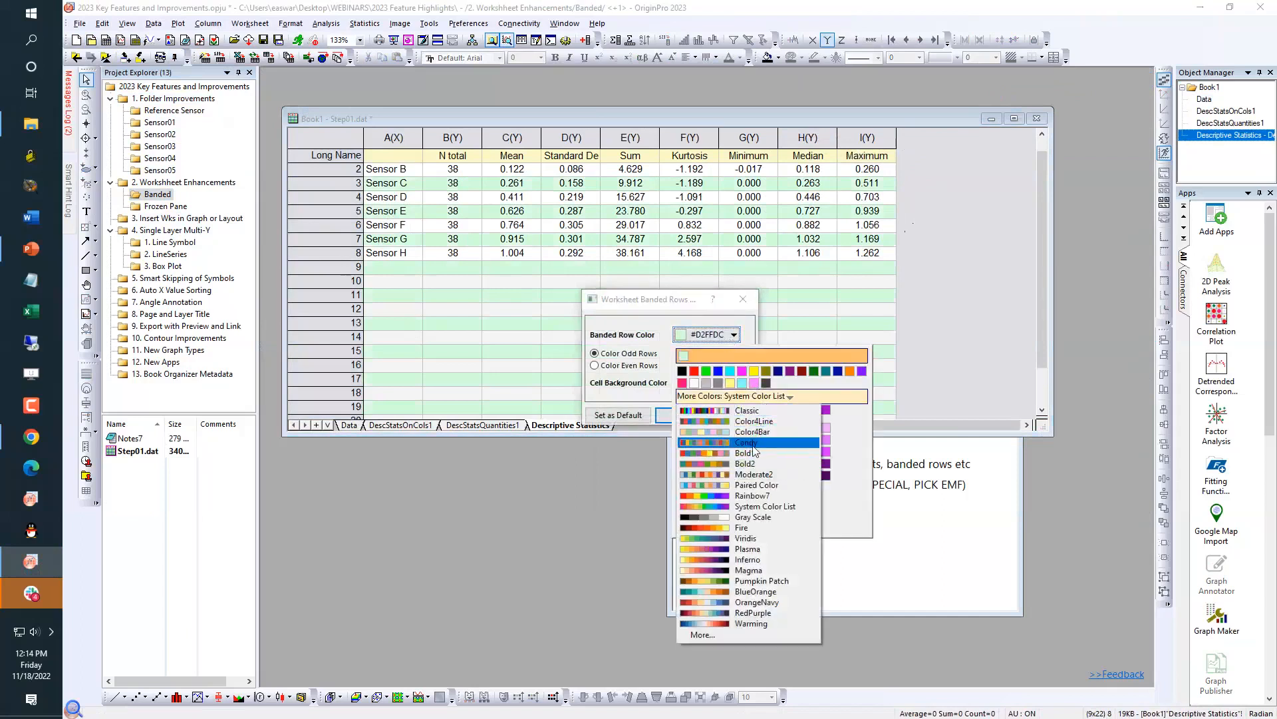
{"action": "left_click", "coordinate": [753, 443]}
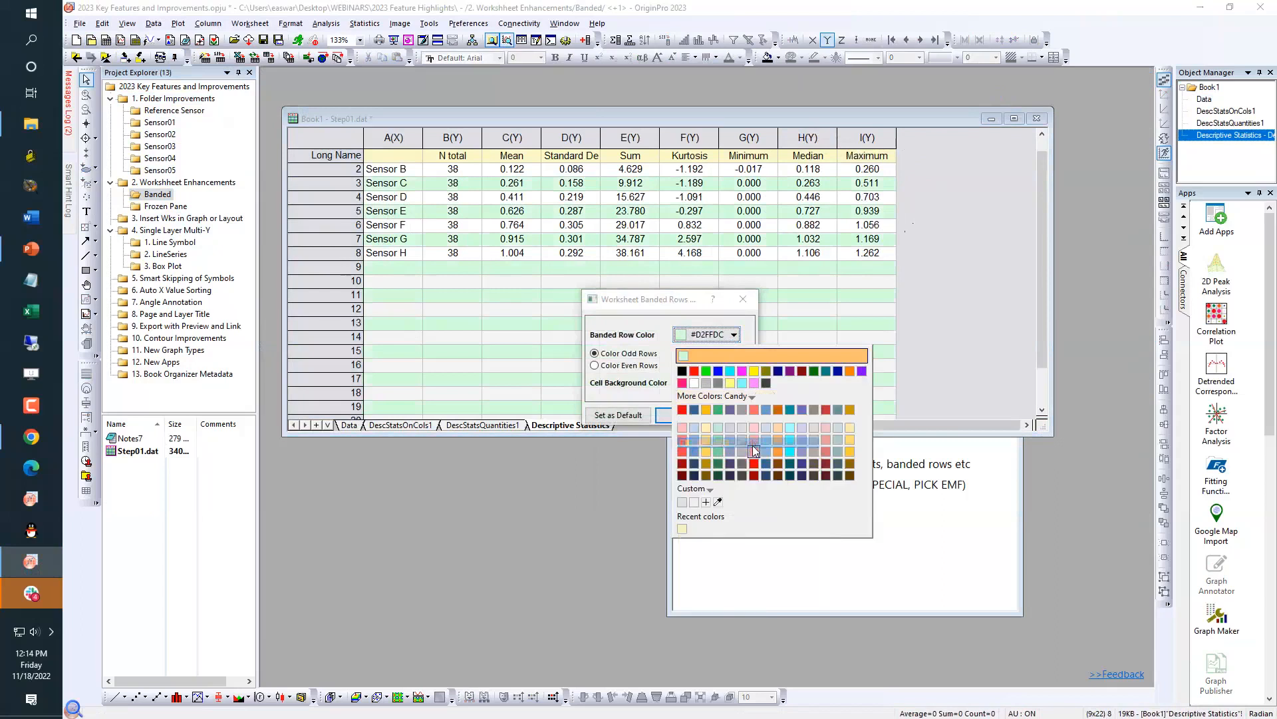
{"action": "left_click", "coordinate": [694, 427]}
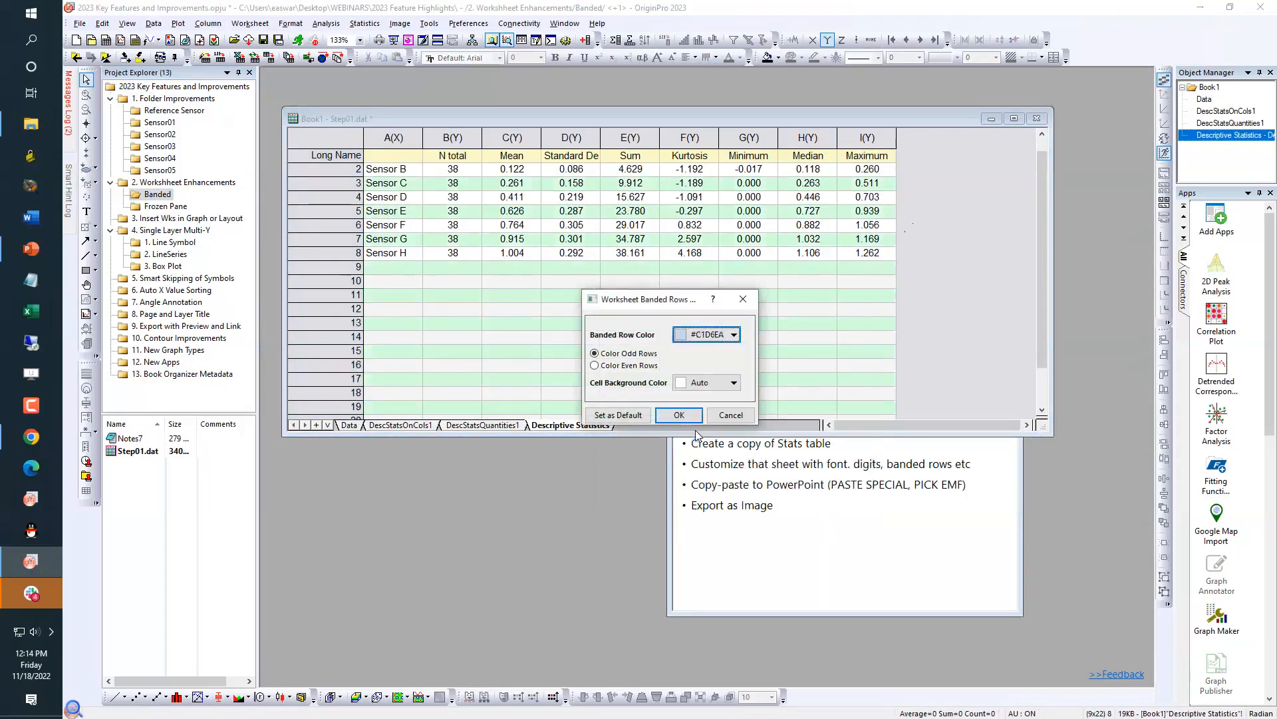
{"action": "left_click", "coordinate": [705, 386]}
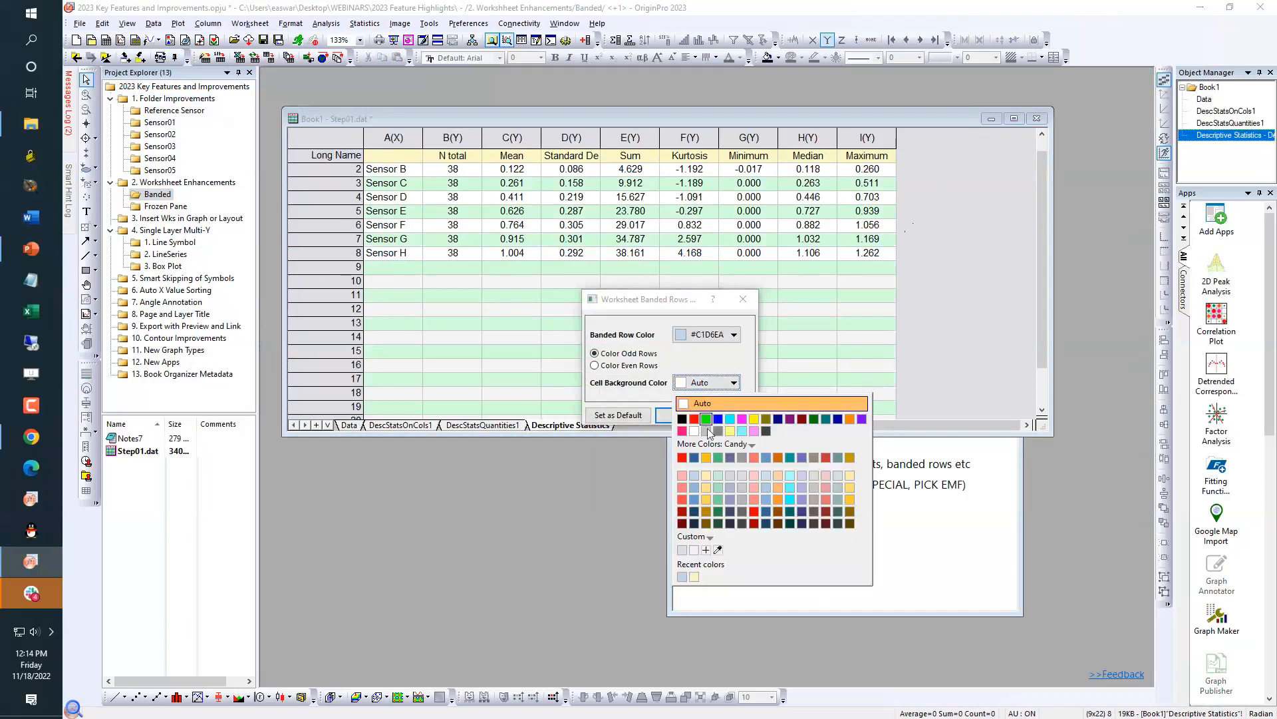
{"action": "left_click", "coordinate": [707, 475]}
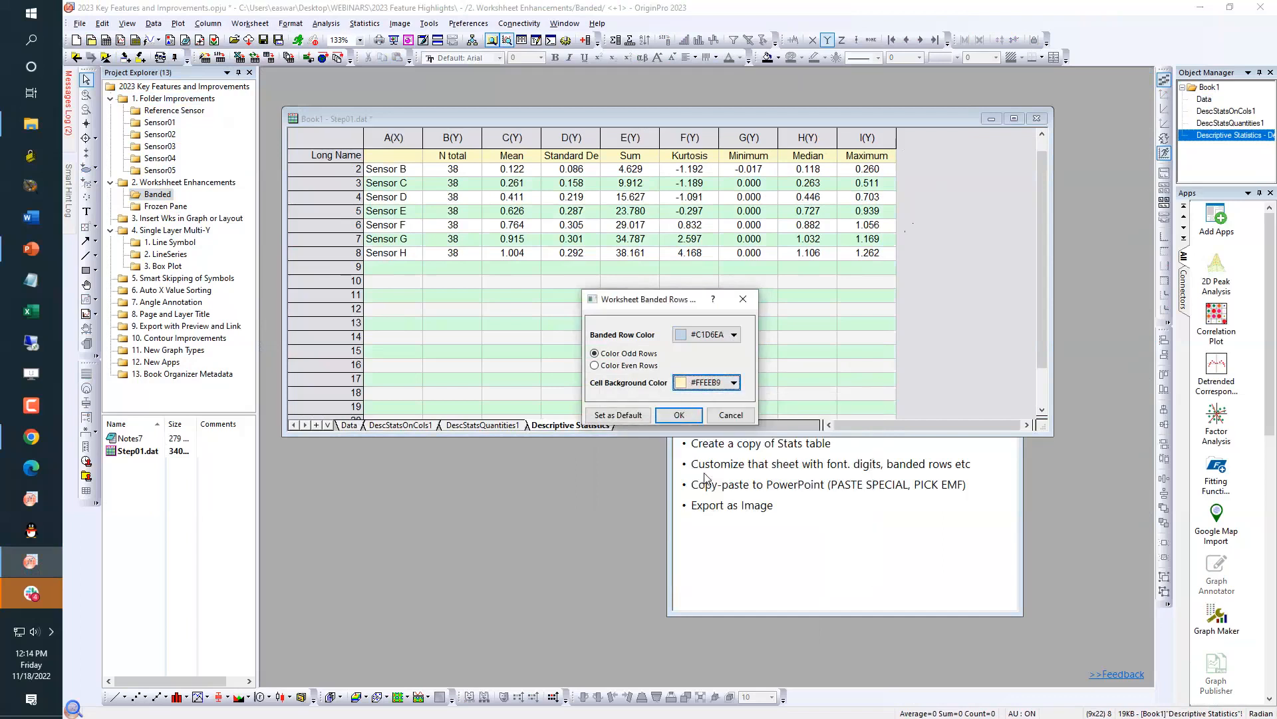
{"action": "left_click", "coordinate": [678, 415]}
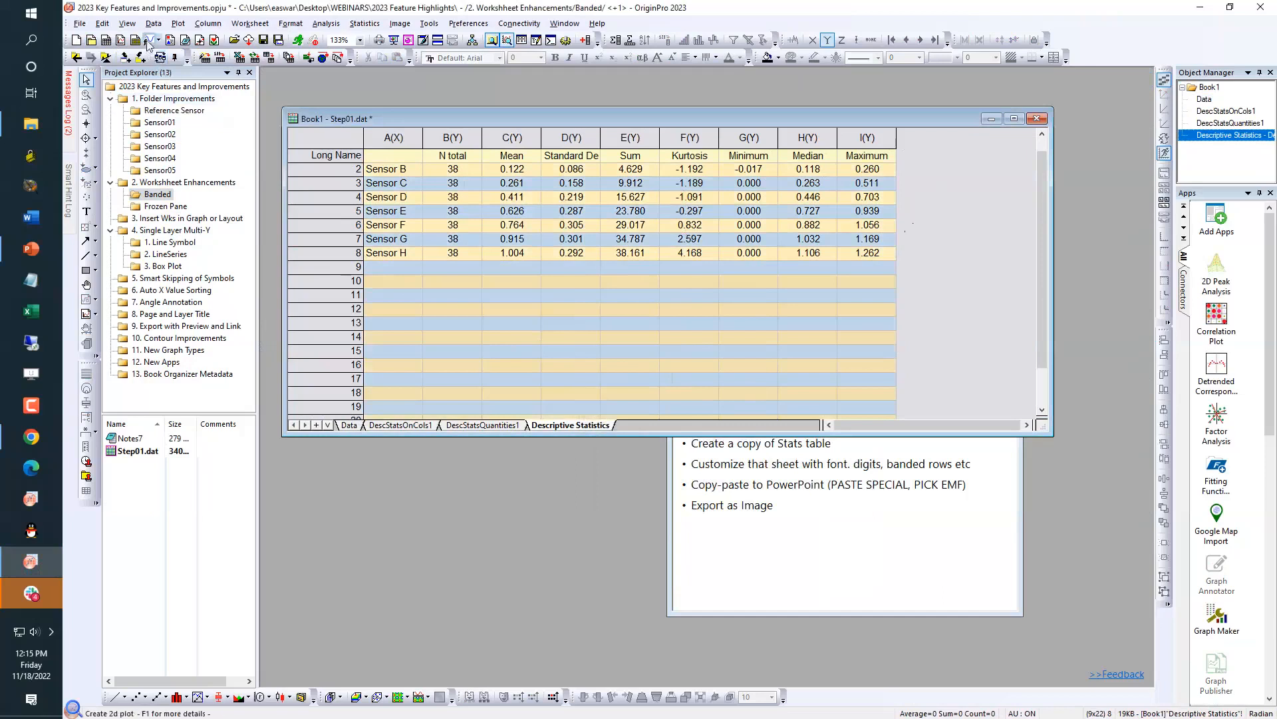
Copy the Descriptive Statistics sheet to the clipboard as HTML/EMF
{"action": "left_click", "coordinate": [104, 23]}
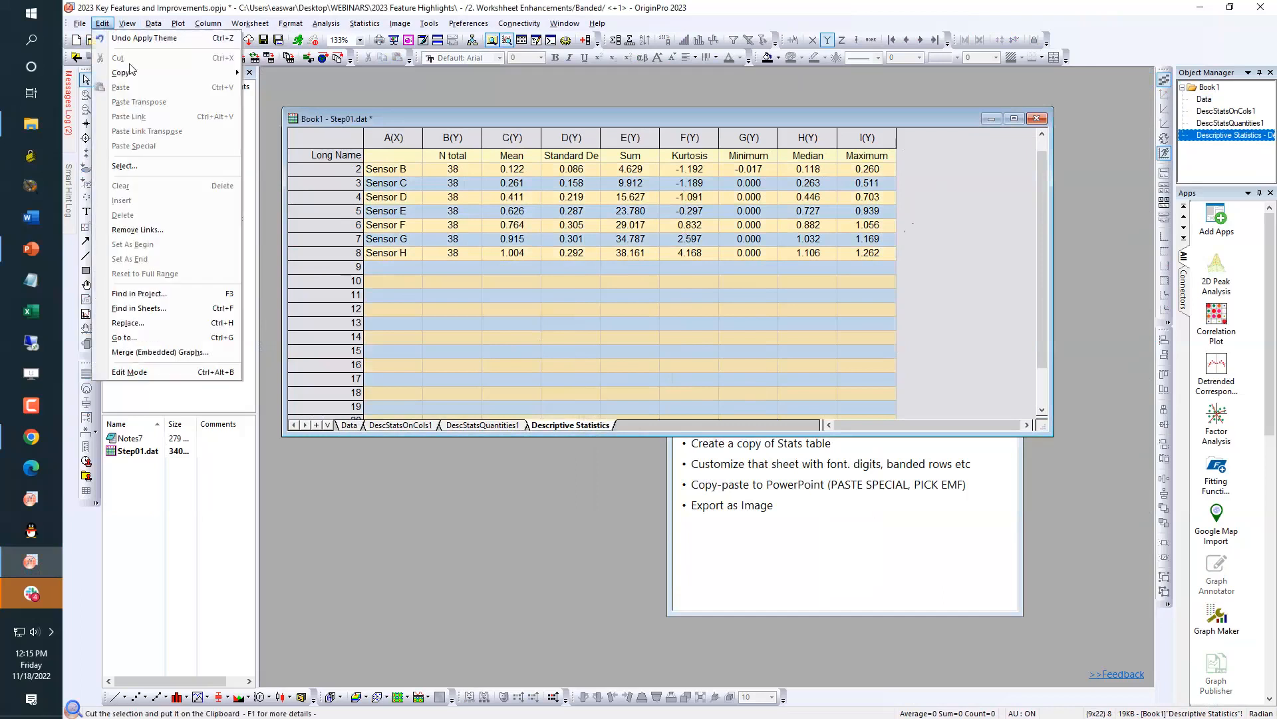
{"action": "mouse_move", "coordinate": [197, 74]}
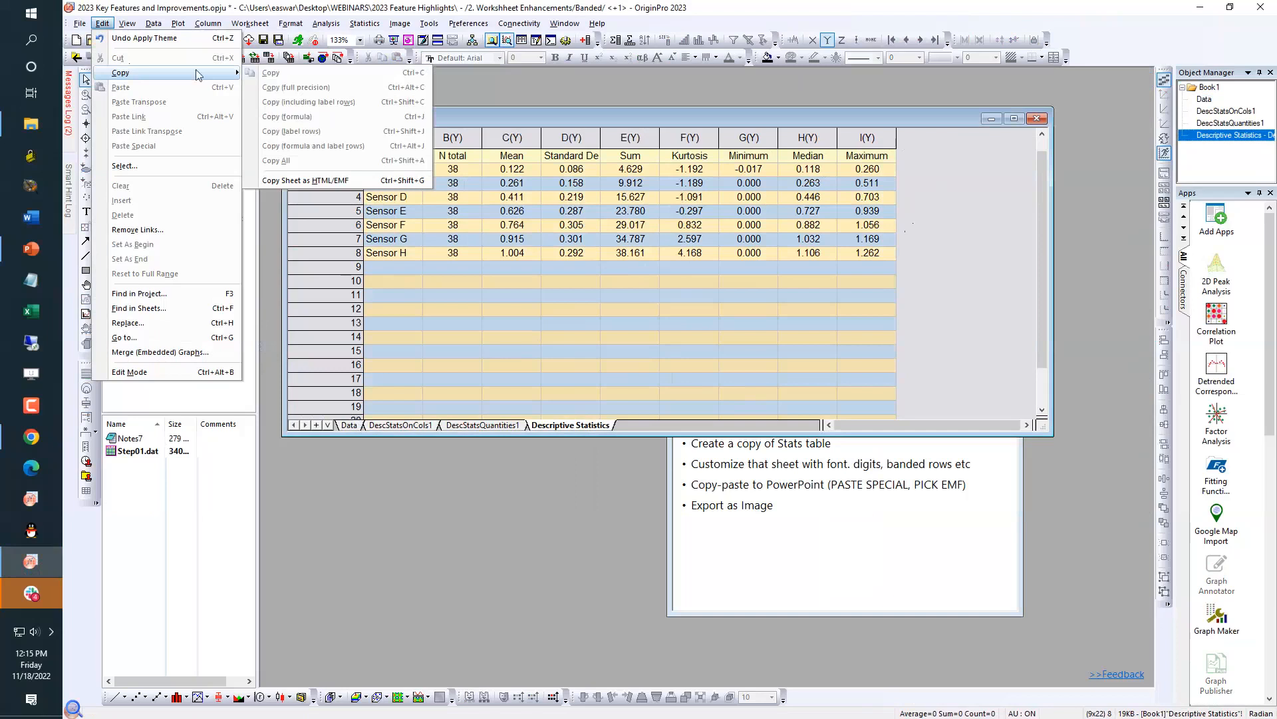
{"action": "left_click", "coordinate": [334, 182]}
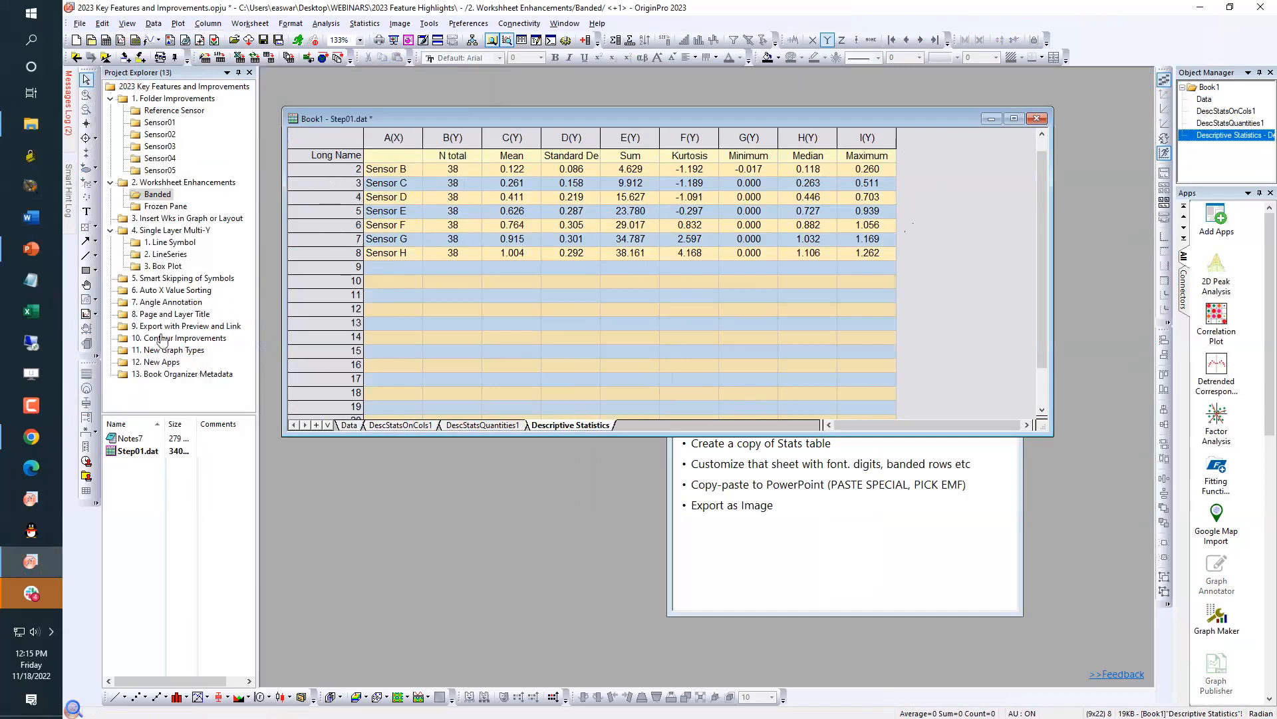
Switch to PowerPoint, paste the copied sheet onto slide 1 as a table, and enlarge it toward the slide's upper-left corner
{"action": "left_click", "coordinate": [31, 249]}
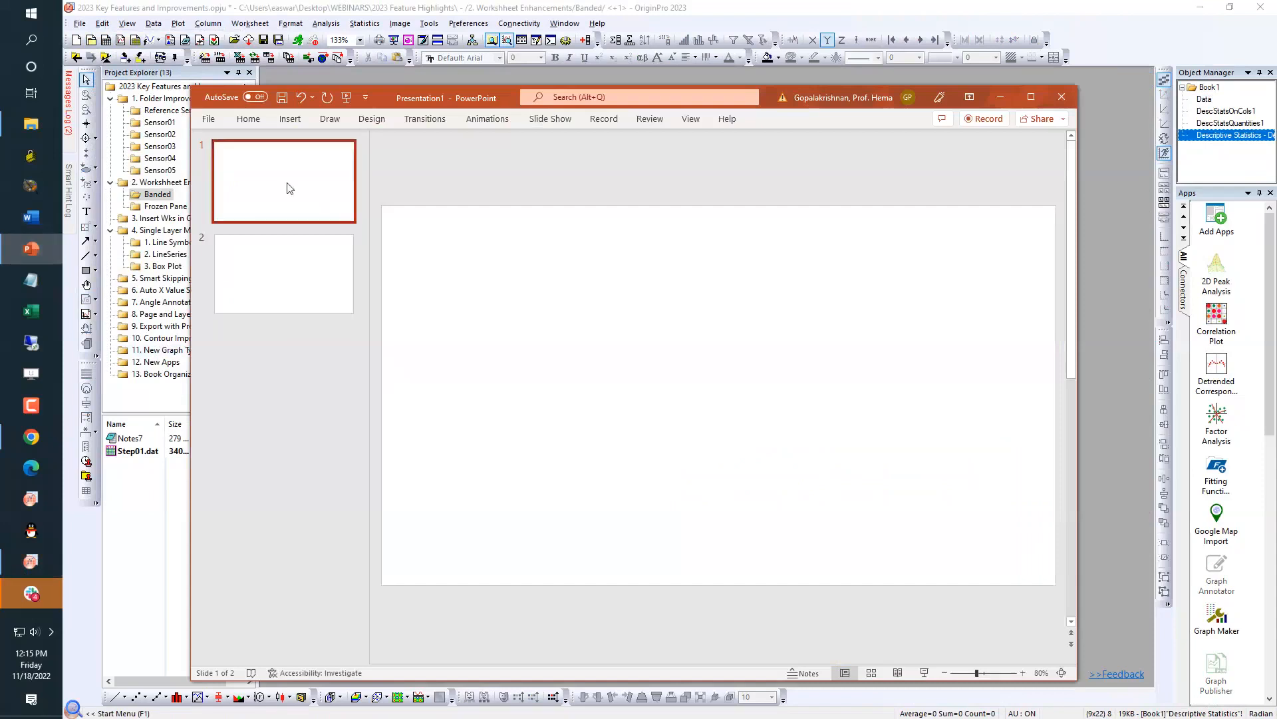
{"action": "right_click", "coordinate": [545, 314]}
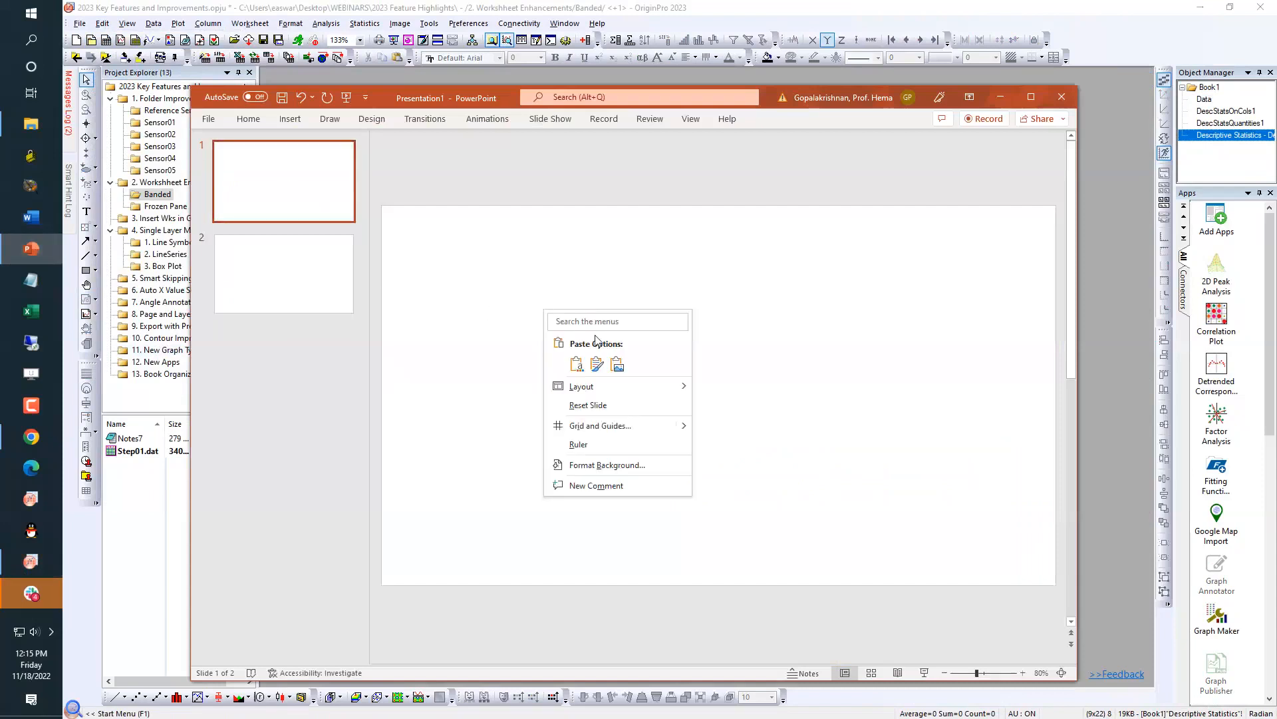
{"action": "left_click", "coordinate": [576, 365]}
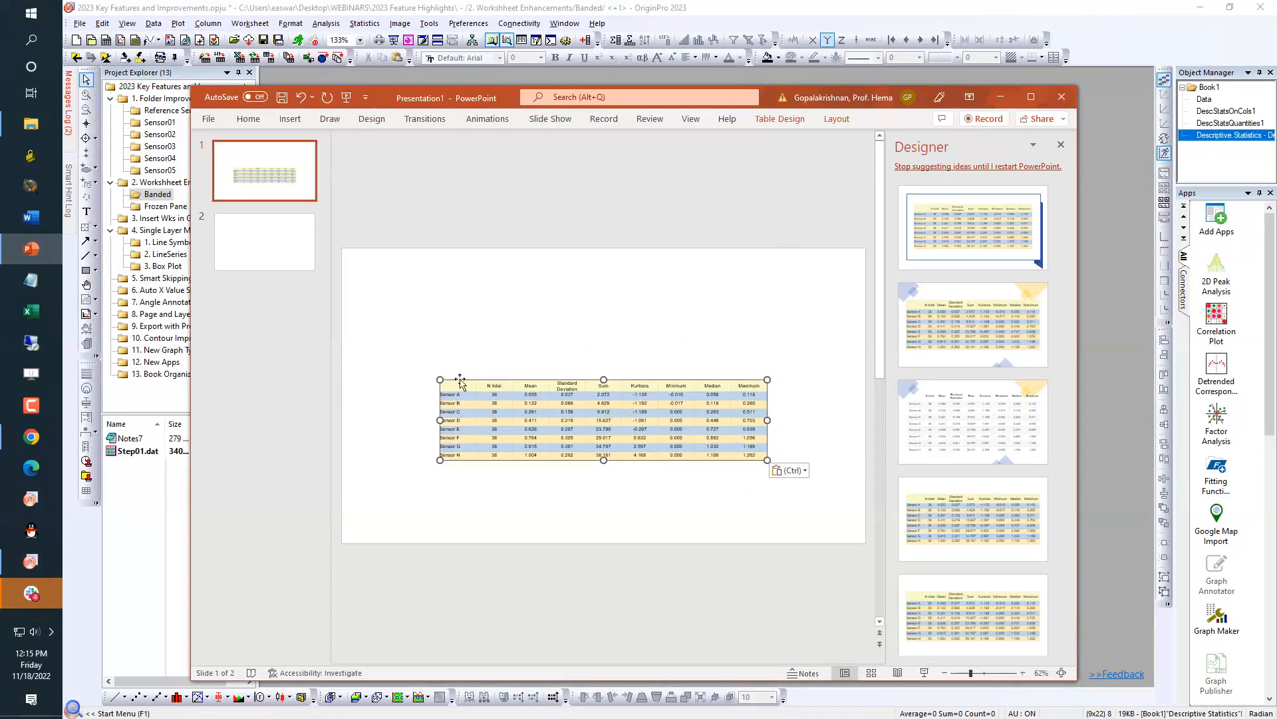
{"action": "left_click_drag", "start_coordinate": [440, 379], "coordinate": [386, 302]}
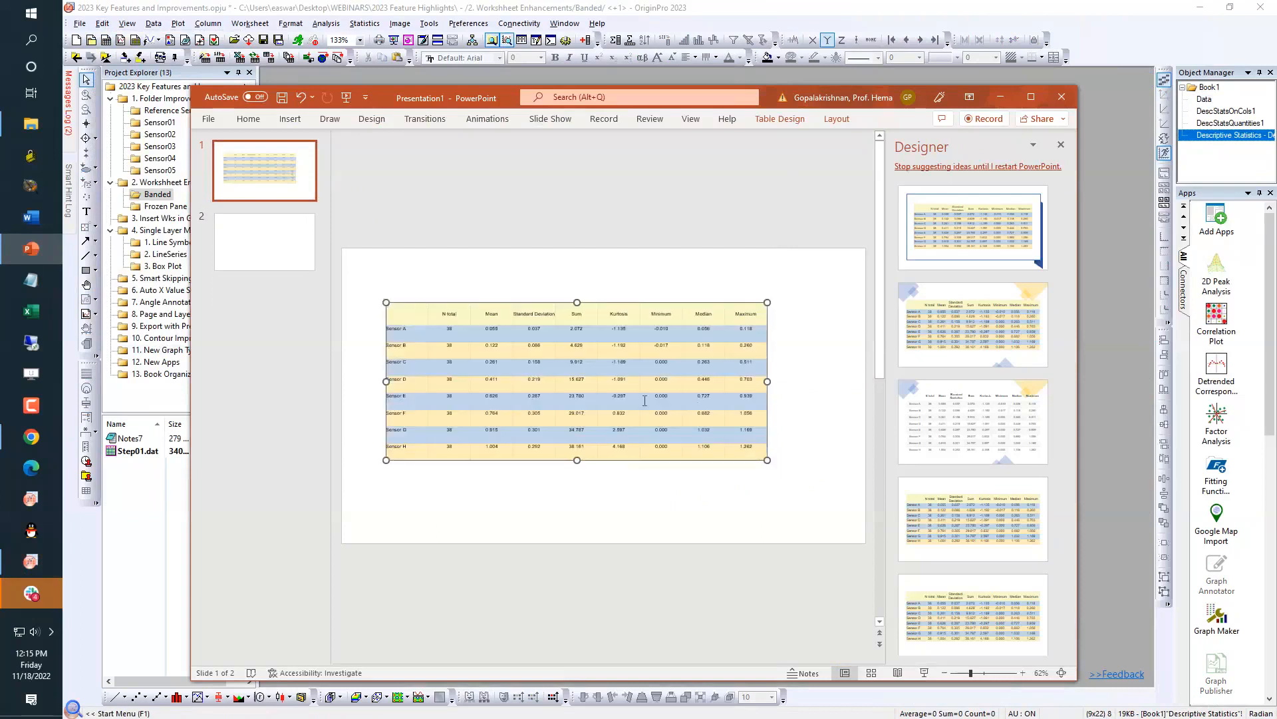
Paste the copied sheet onto slide 2 with Paste Special as Picture (Enhanced Metafile)
{"action": "left_click", "coordinate": [268, 261]}
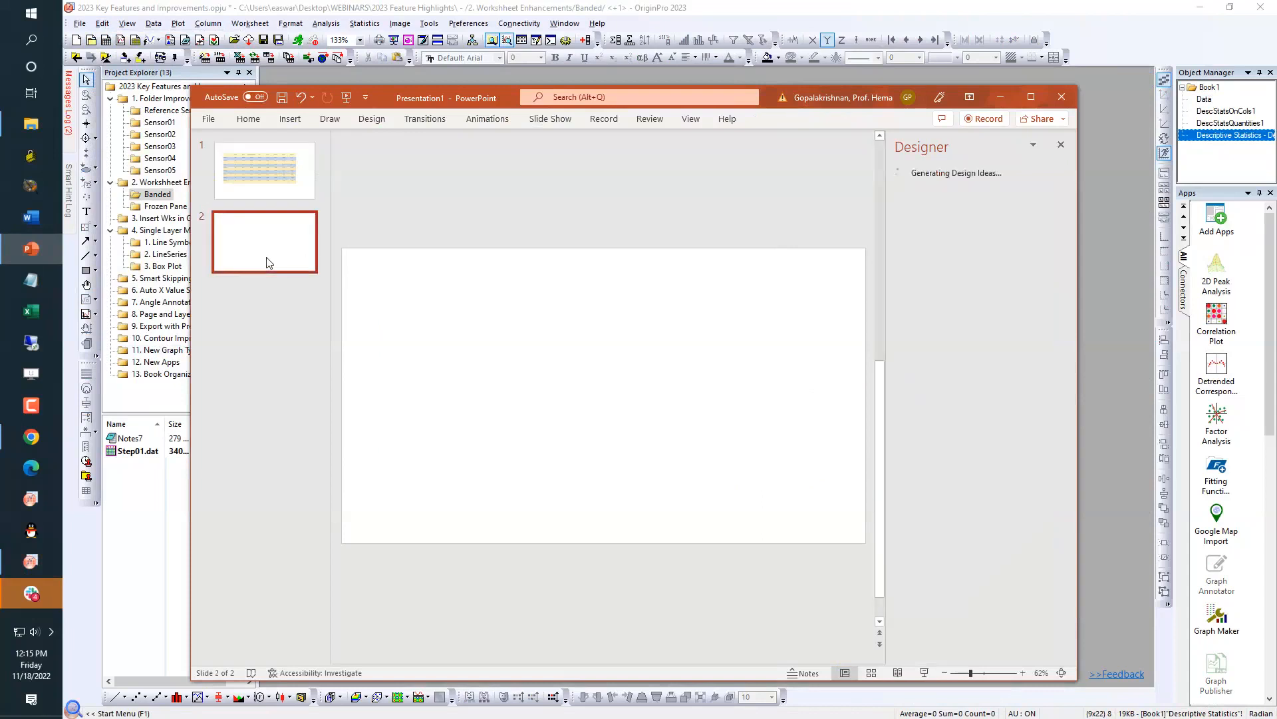
{"action": "right_click", "coordinate": [473, 322]}
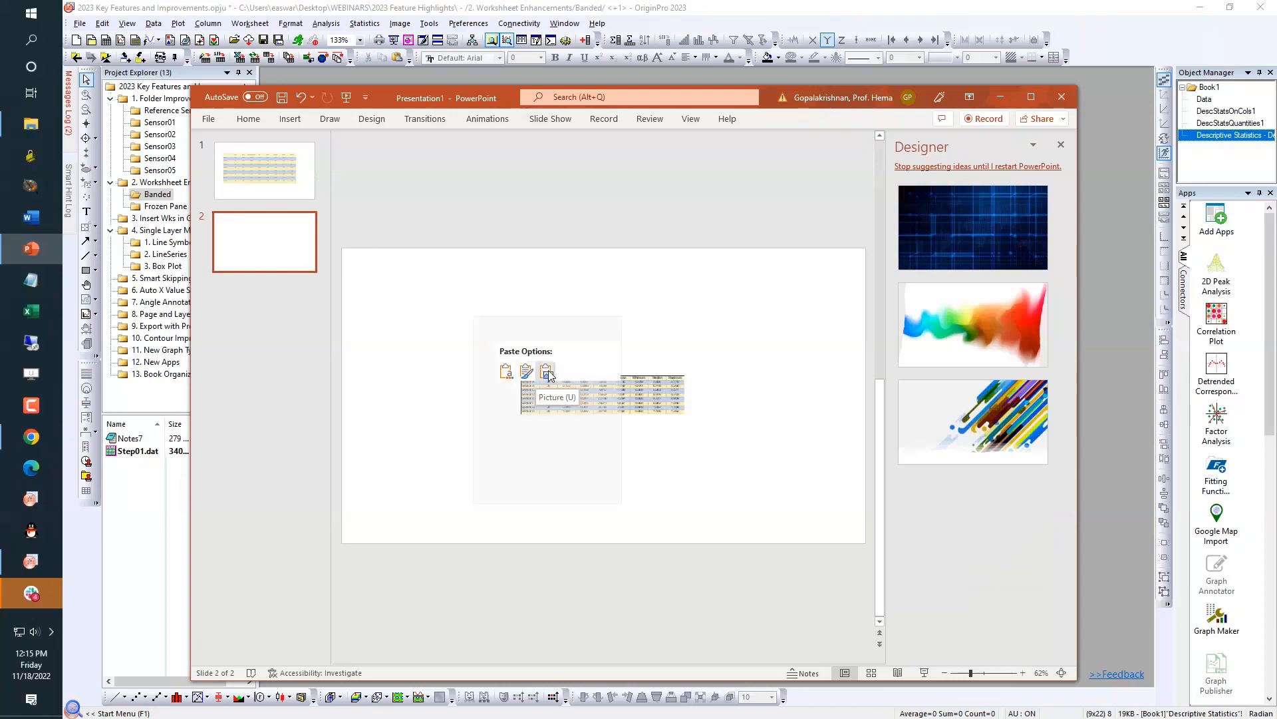
{"action": "left_click", "coordinate": [284, 127]}
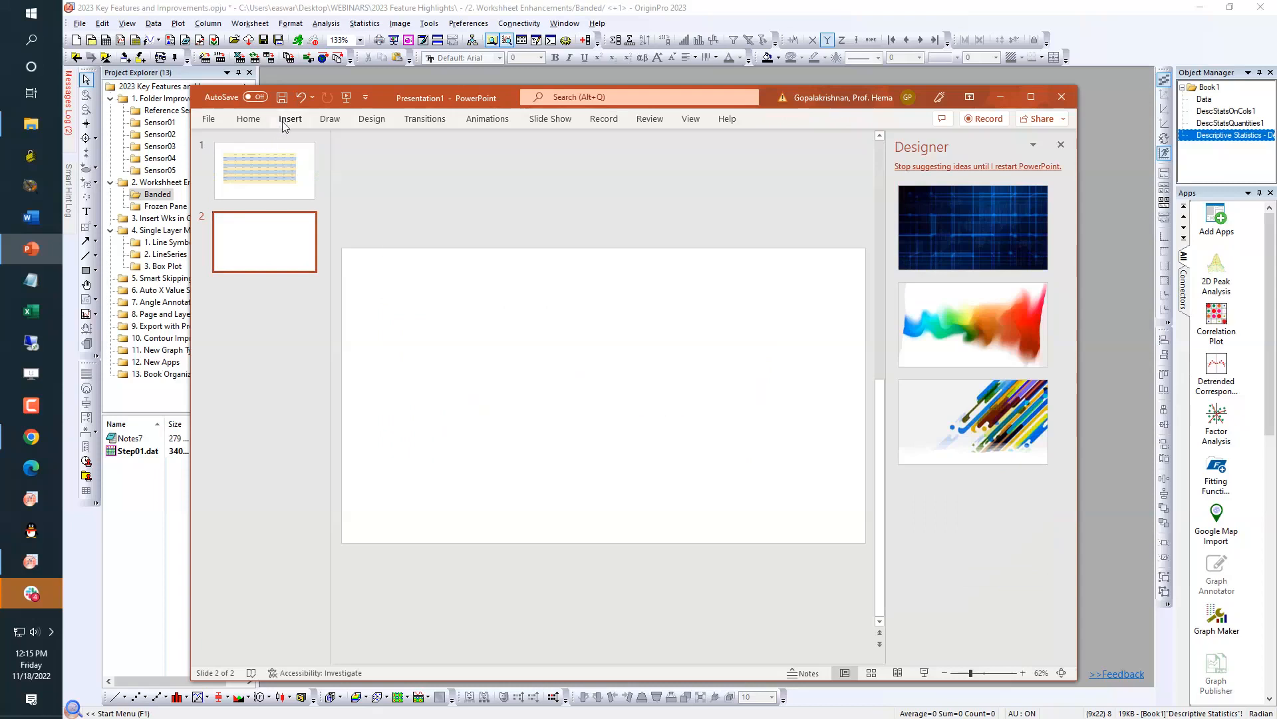
{"action": "left_click", "coordinate": [286, 123]}
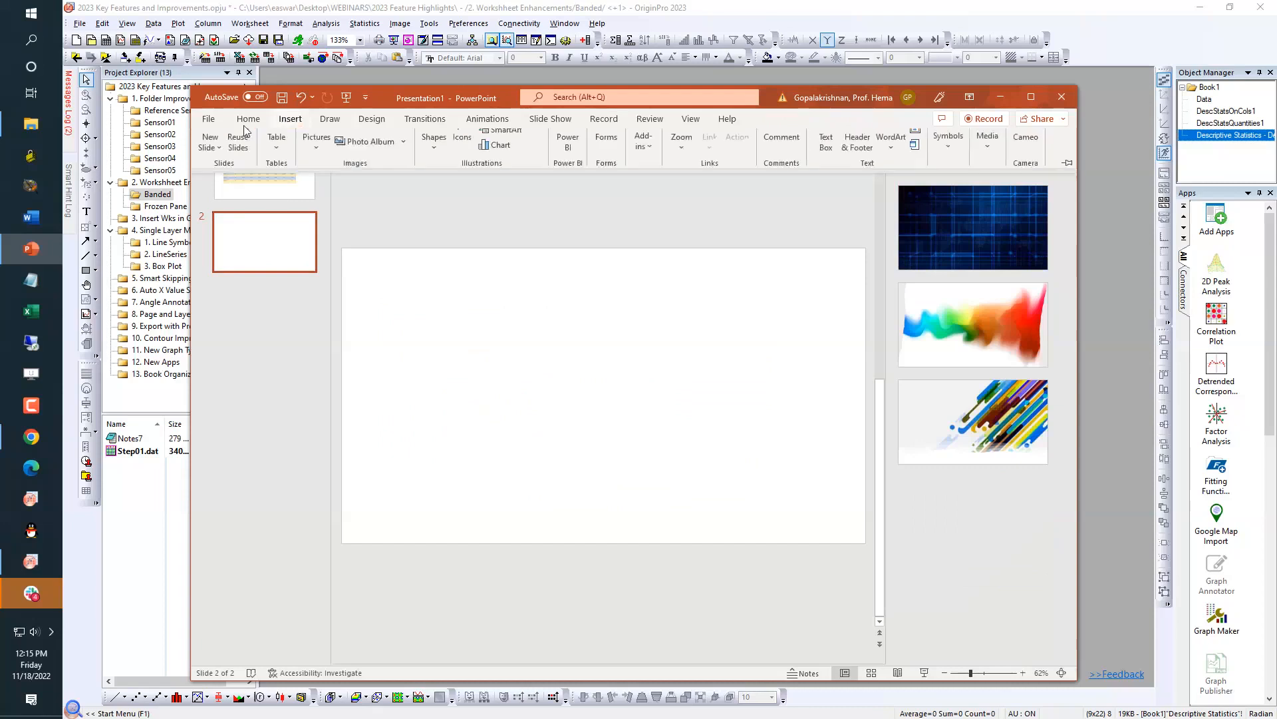
{"action": "left_click", "coordinate": [291, 124]}
{"action": "left_click", "coordinate": [292, 120]}
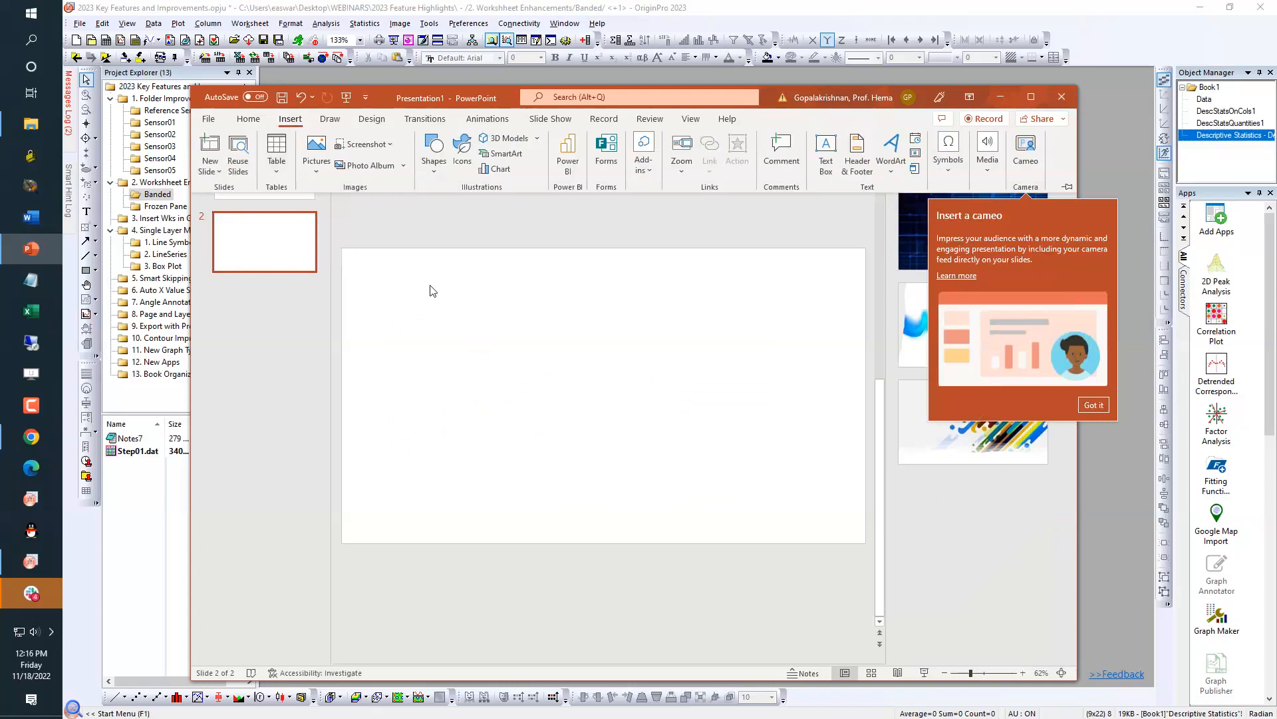
{"action": "left_click", "coordinate": [246, 119]}
{"action": "left_click", "coordinate": [210, 168]}
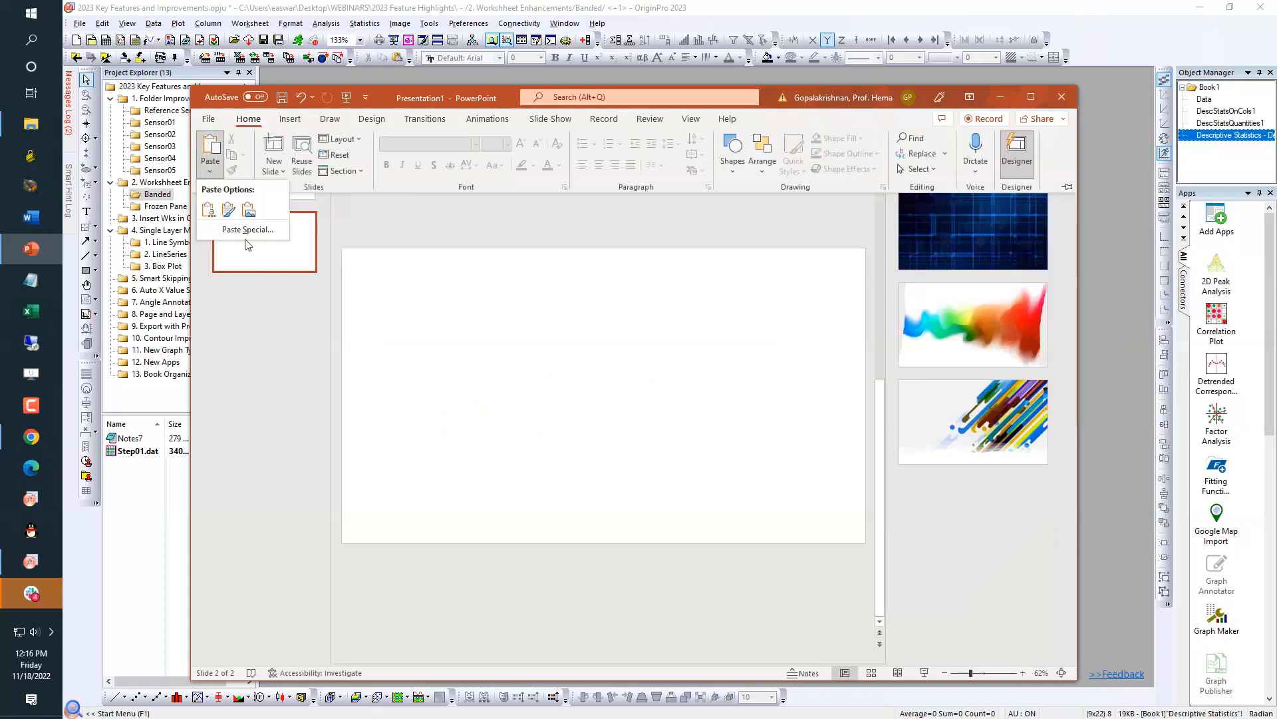
{"action": "left_click", "coordinate": [247, 230]}
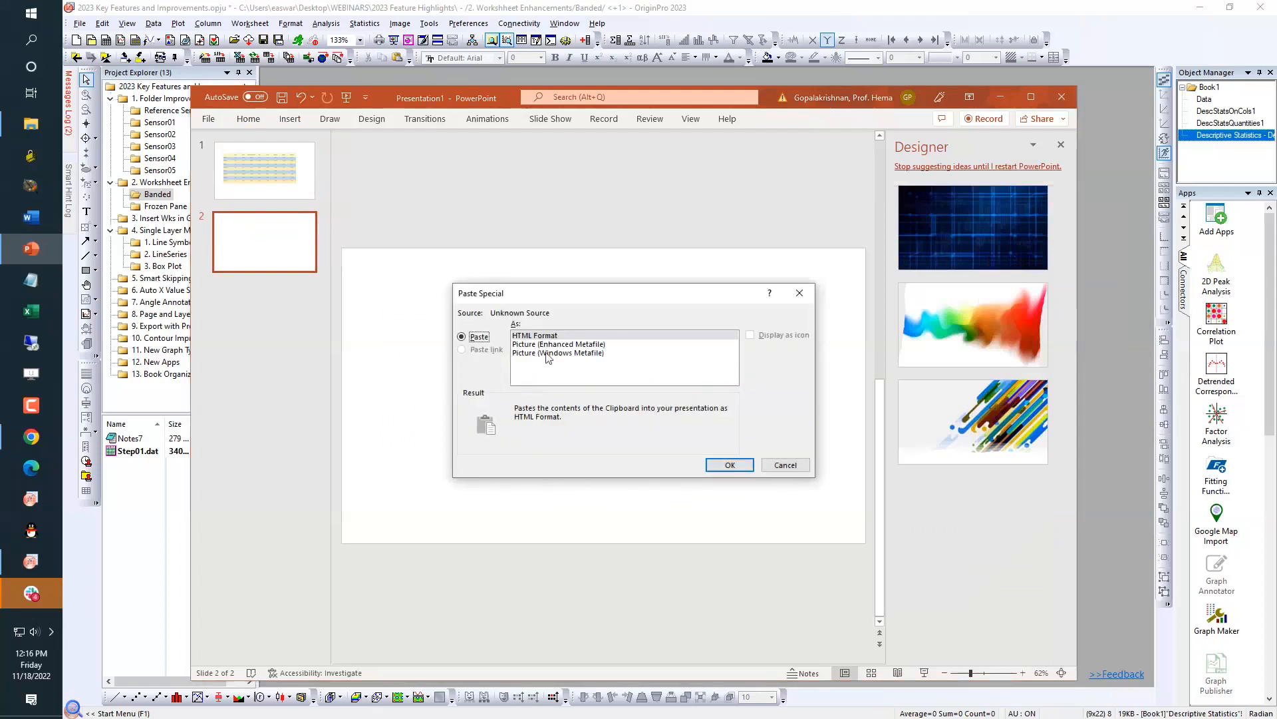
{"action": "left_click", "coordinate": [541, 346]}
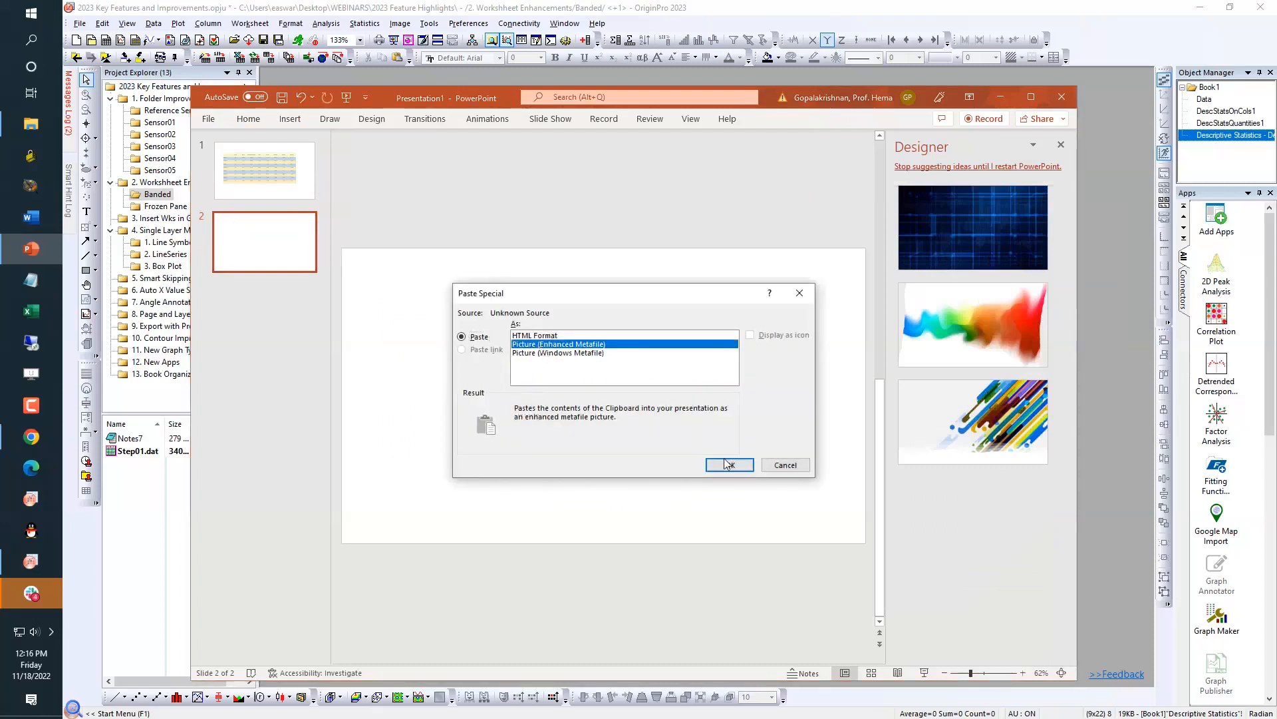
{"action": "left_click", "coordinate": [728, 464]}
Reposition the pasted table picture on slide 2 and enlarge it to fill most of the slide's width
{"action": "left_click_drag", "start_coordinate": [607, 412], "coordinate": [491, 358]}
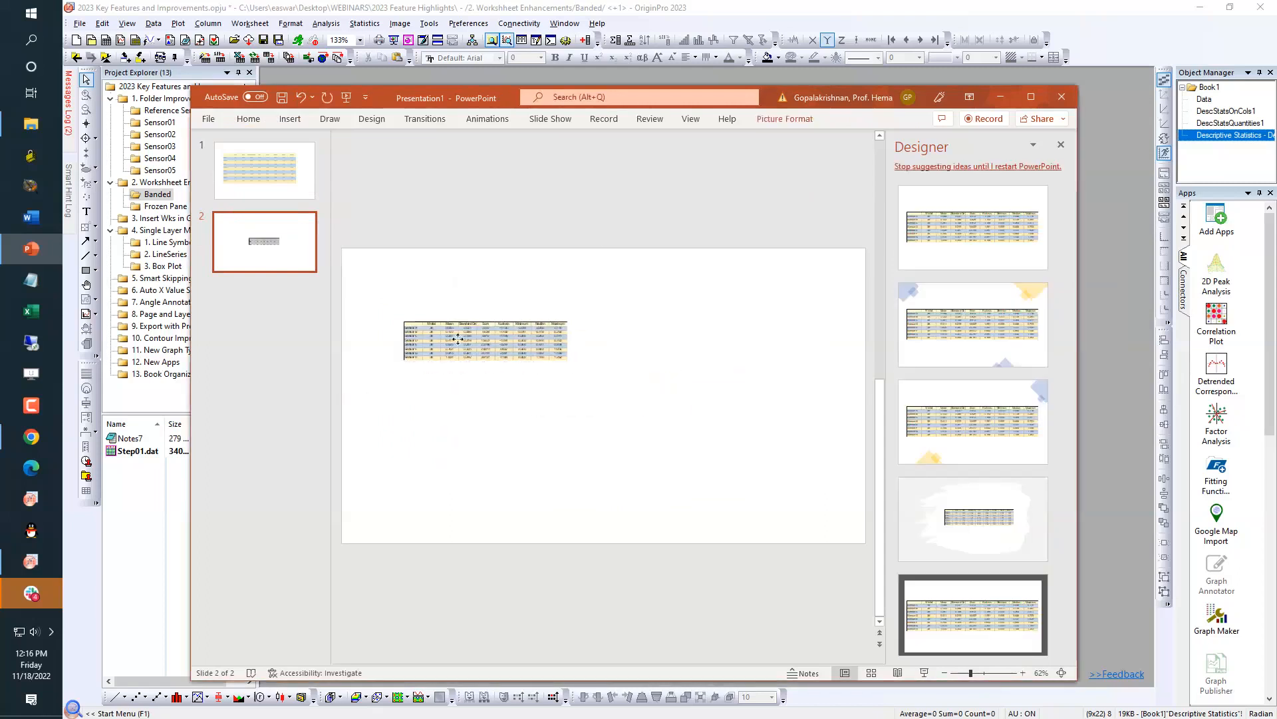
{"action": "left_click_drag", "start_coordinate": [570, 362], "coordinate": [642, 423]}
{"action": "left_click", "coordinate": [668, 493]}
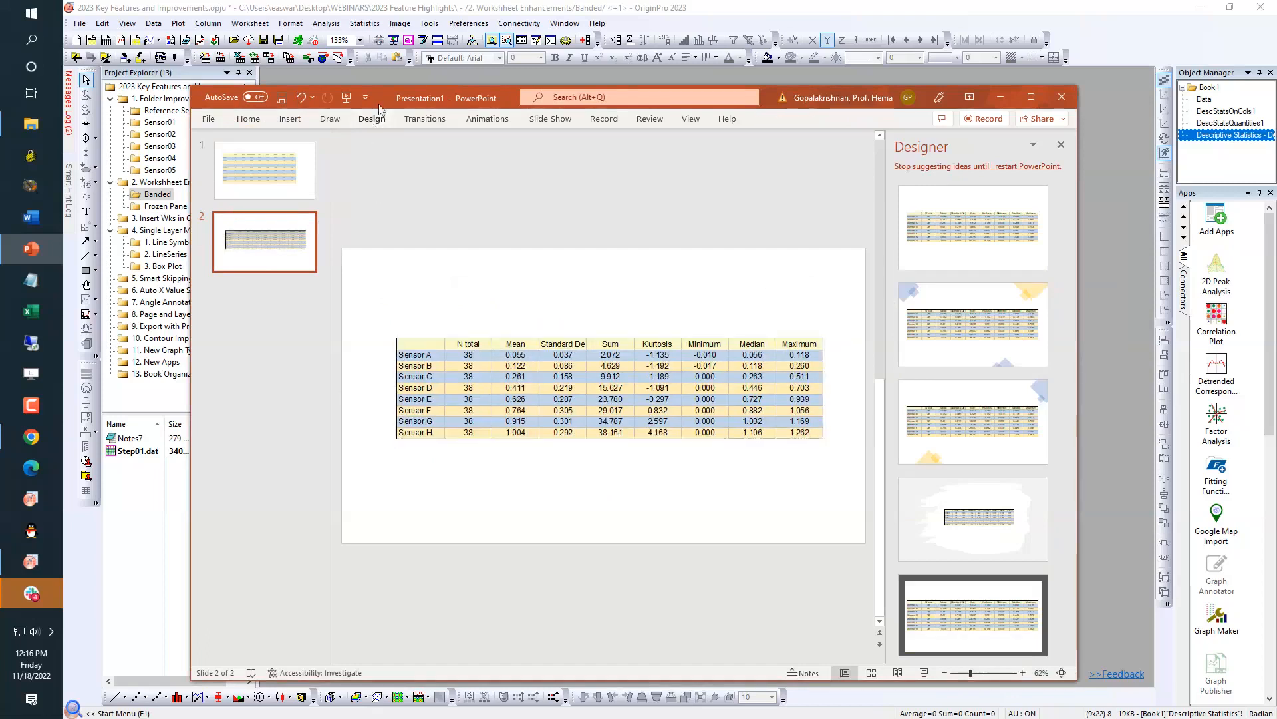
Compare the Descriptive Statistics sheet in OriginPro with the table picture in PowerPoint, ending back in OriginPro
{"action": "left_click", "coordinate": [388, 78]}
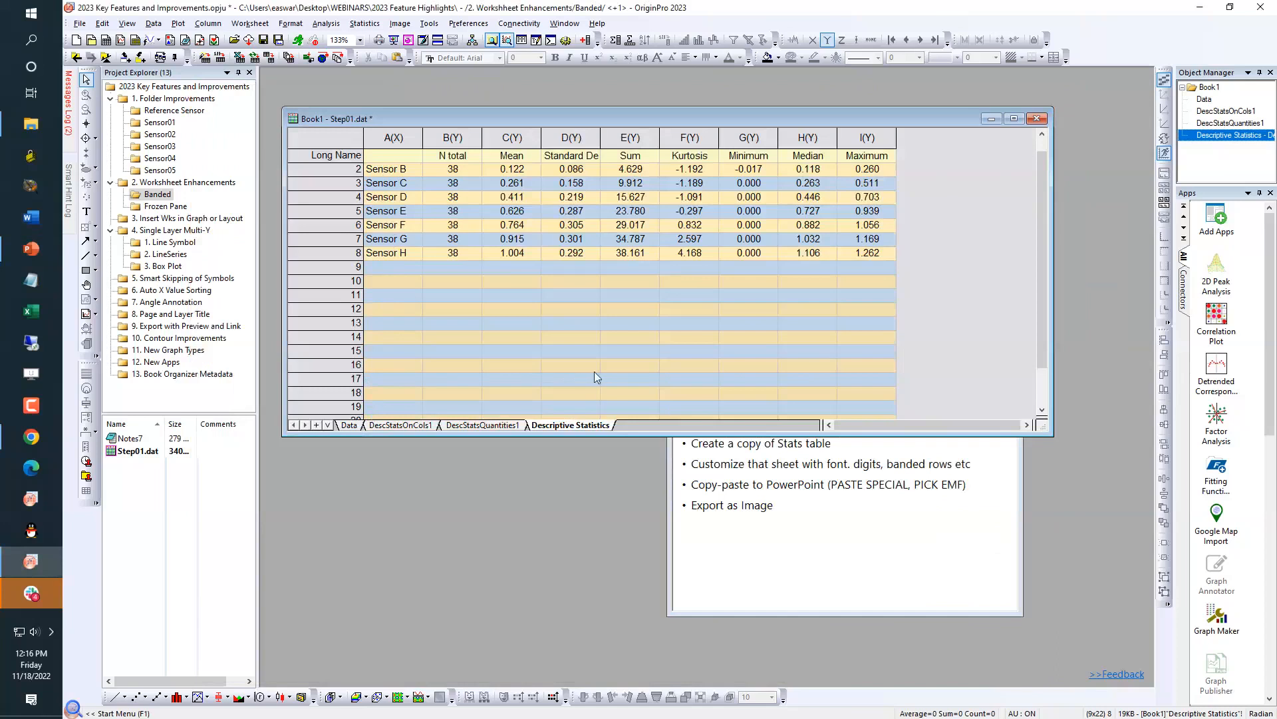
{"action": "scroll", "coordinate": [595, 376], "scroll_direction": "up", "scroll_amount": 1}
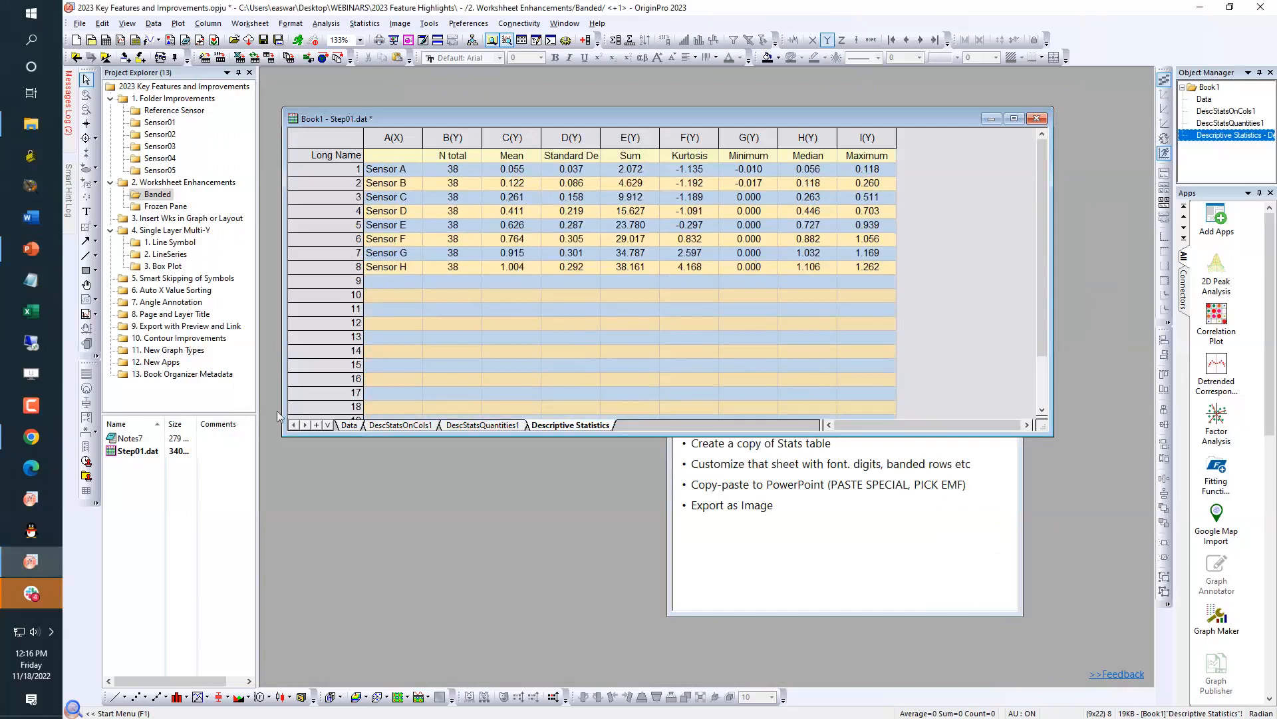
{"action": "left_click", "coordinate": [33, 259]}
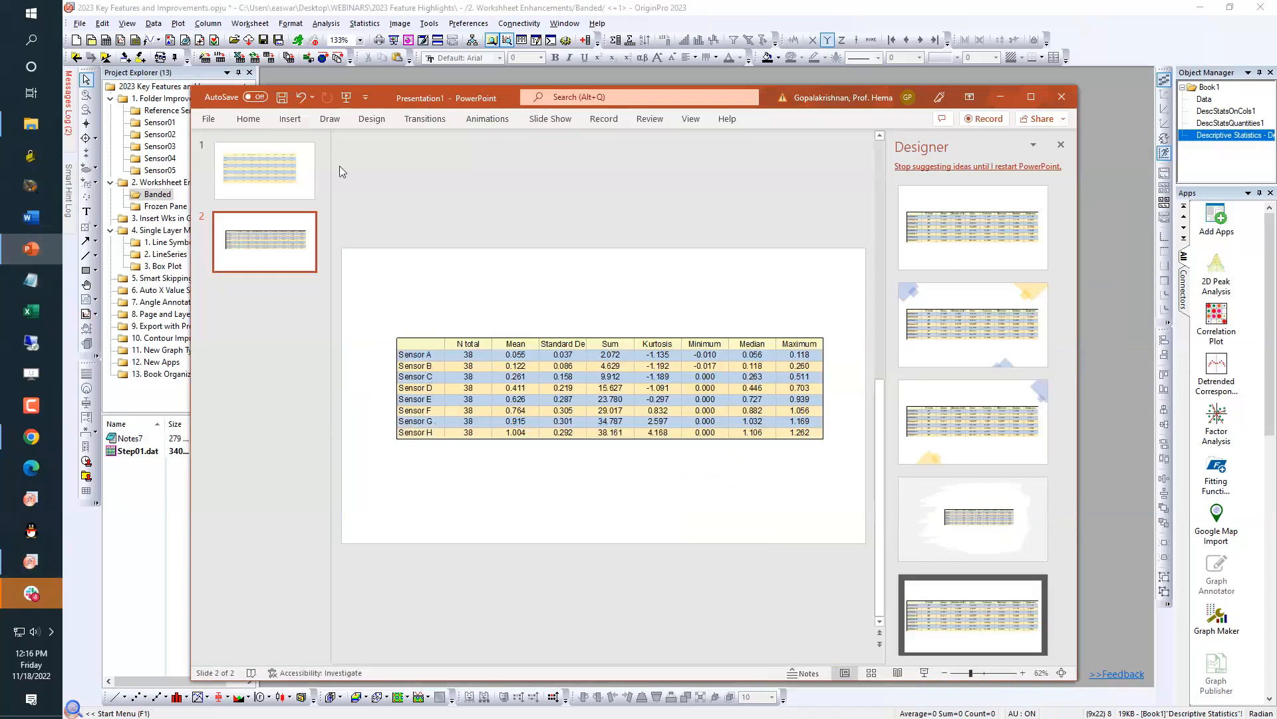
{"action": "left_click", "coordinate": [365, 85]}
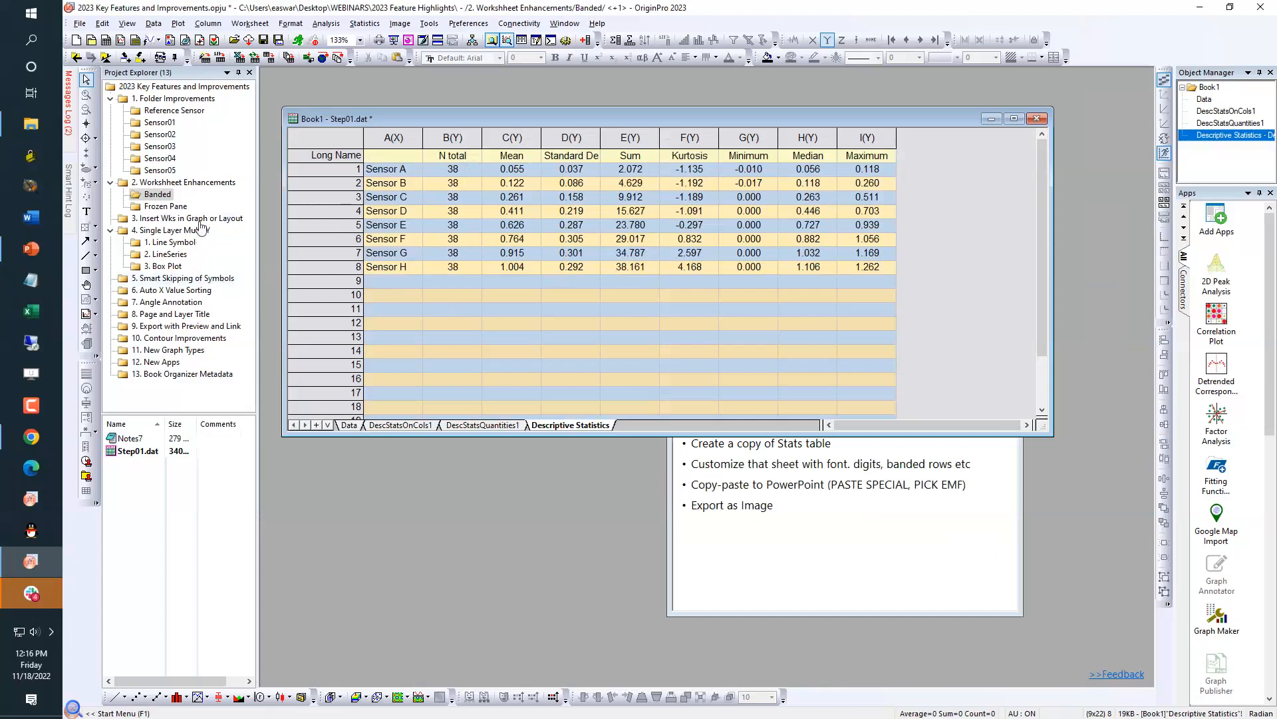
Open the Frozen Pane folder under Worksheet Enhancements and look through the rows of the Recent Earthquakes Worldwide sheet
{"action": "left_click", "coordinate": [191, 187]}
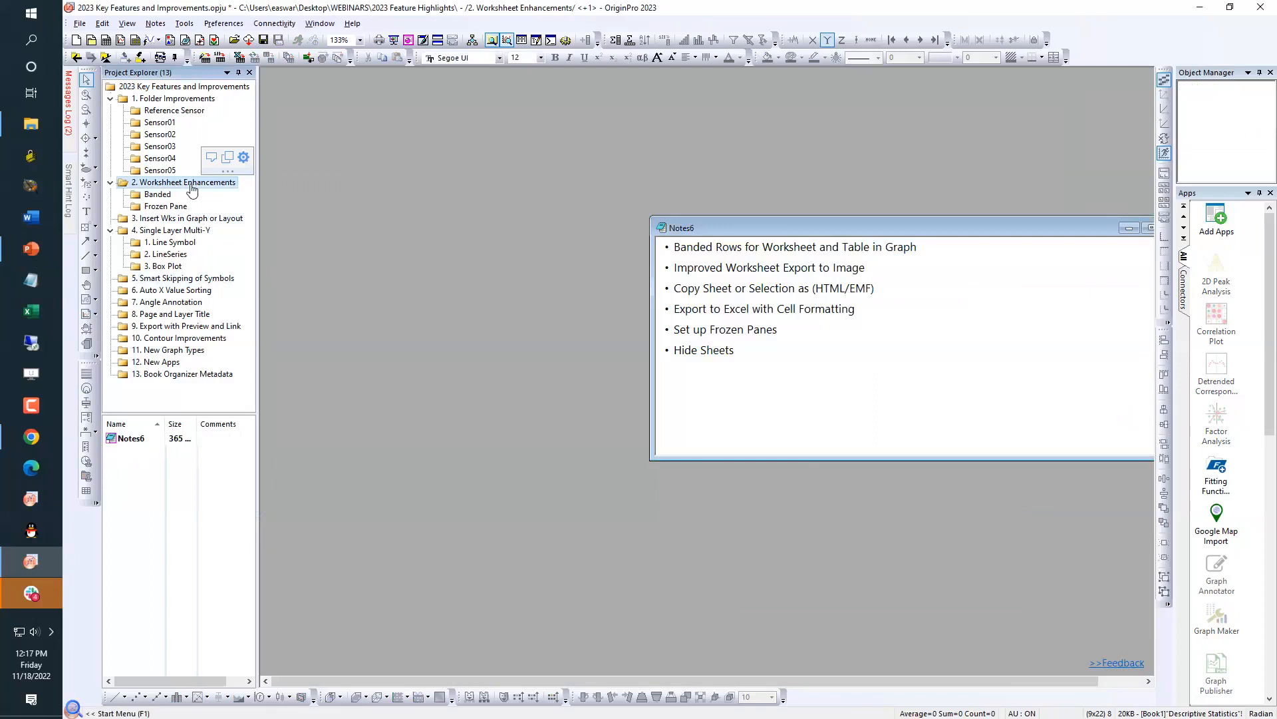
{"action": "left_click", "coordinate": [160, 208]}
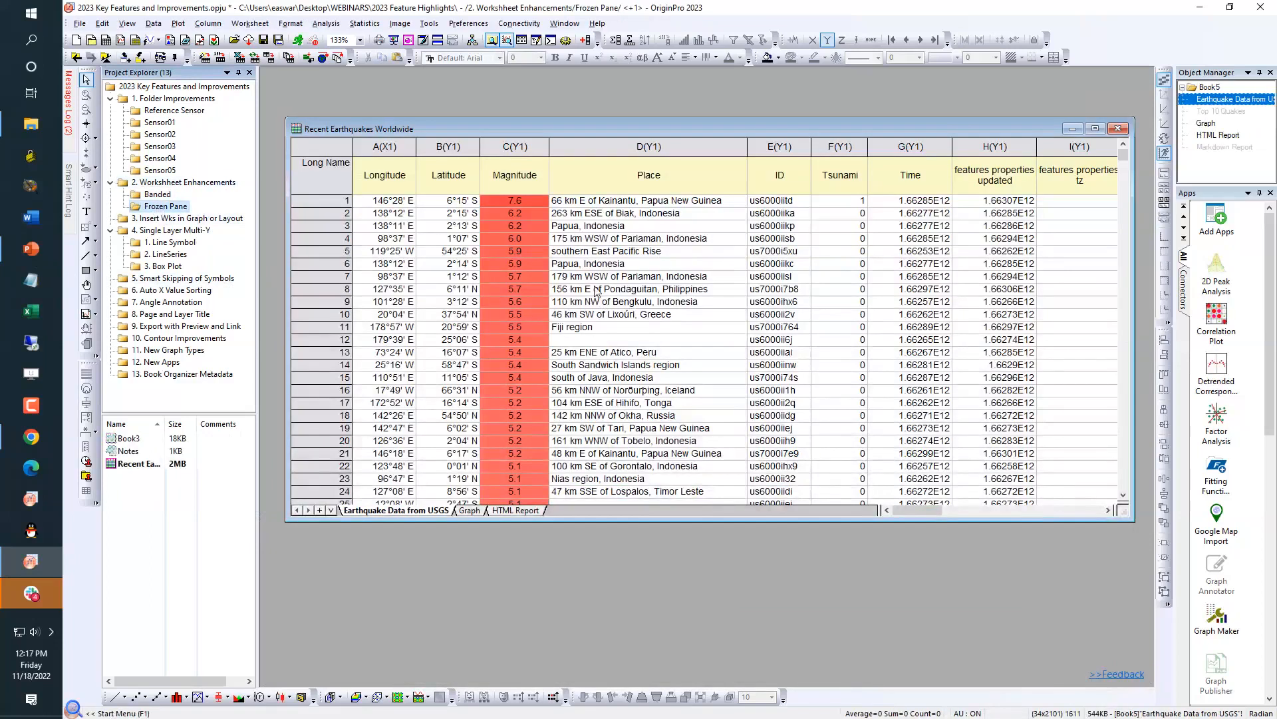
{"action": "scroll", "coordinate": [596, 291], "scroll_direction": "down", "scroll_amount": 20}
{"action": "scroll", "coordinate": [597, 291], "scroll_direction": "up", "scroll_amount": 20}
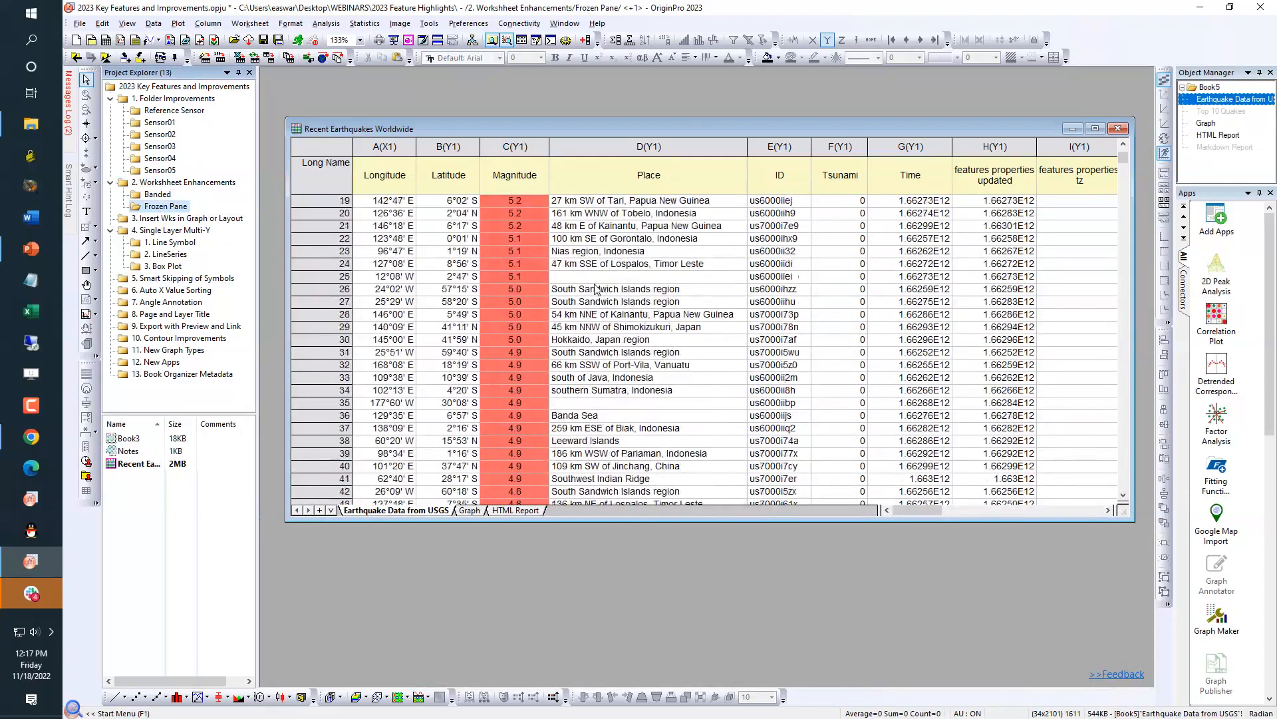
{"action": "scroll", "coordinate": [597, 290], "scroll_direction": "up", "scroll_amount": 6}
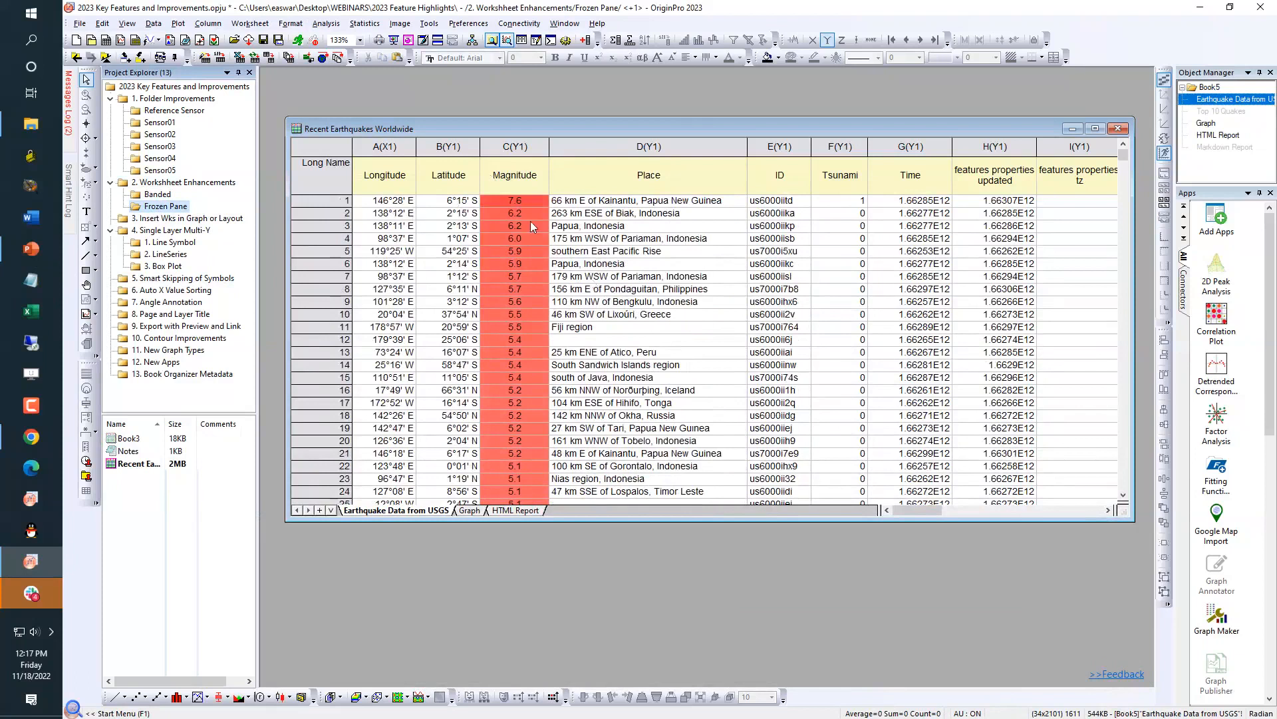
{"action": "scroll", "coordinate": [530, 221], "scroll_direction": "down", "scroll_amount": 20}
{"action": "scroll", "coordinate": [531, 221], "scroll_direction": "down", "scroll_amount": 20}
{"action": "scroll", "coordinate": [532, 220], "scroll_direction": "down", "scroll_amount": 20}
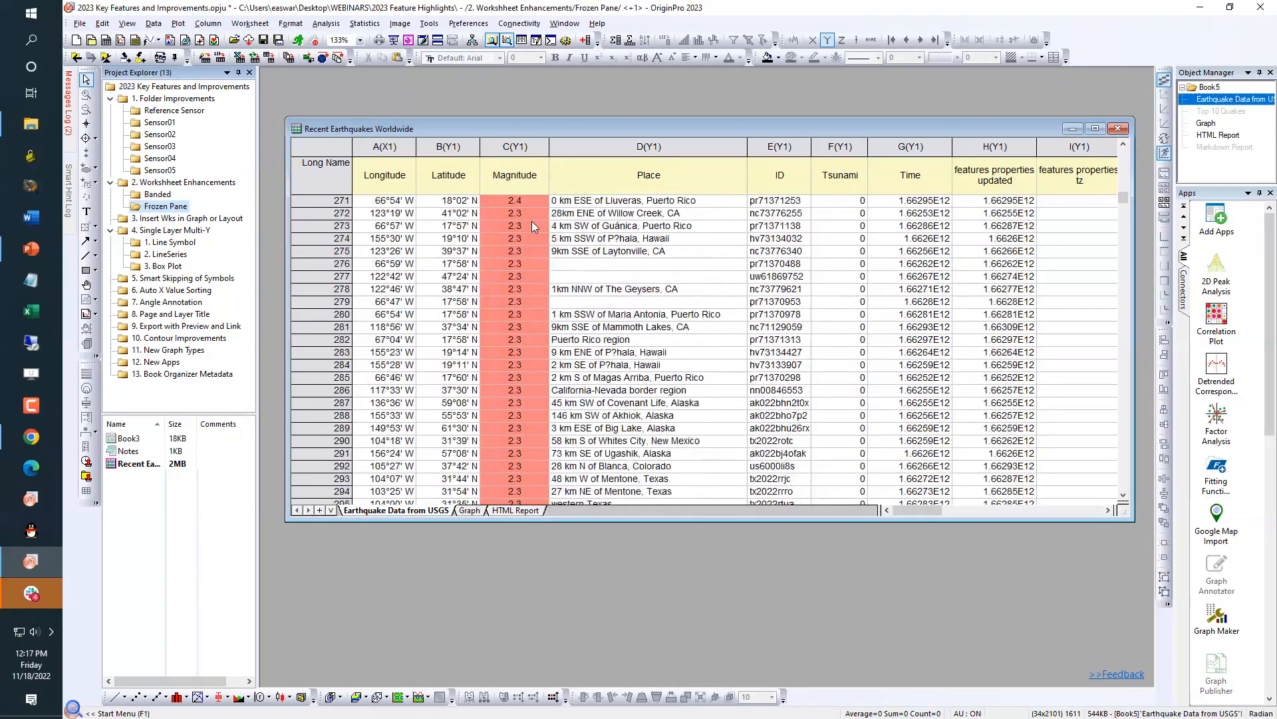
Freeze the rows above row 11 in the Earthquake Data from USGS sheet
{"action": "scroll", "coordinate": [533, 221], "scroll_direction": "down", "scroll_amount": 17}
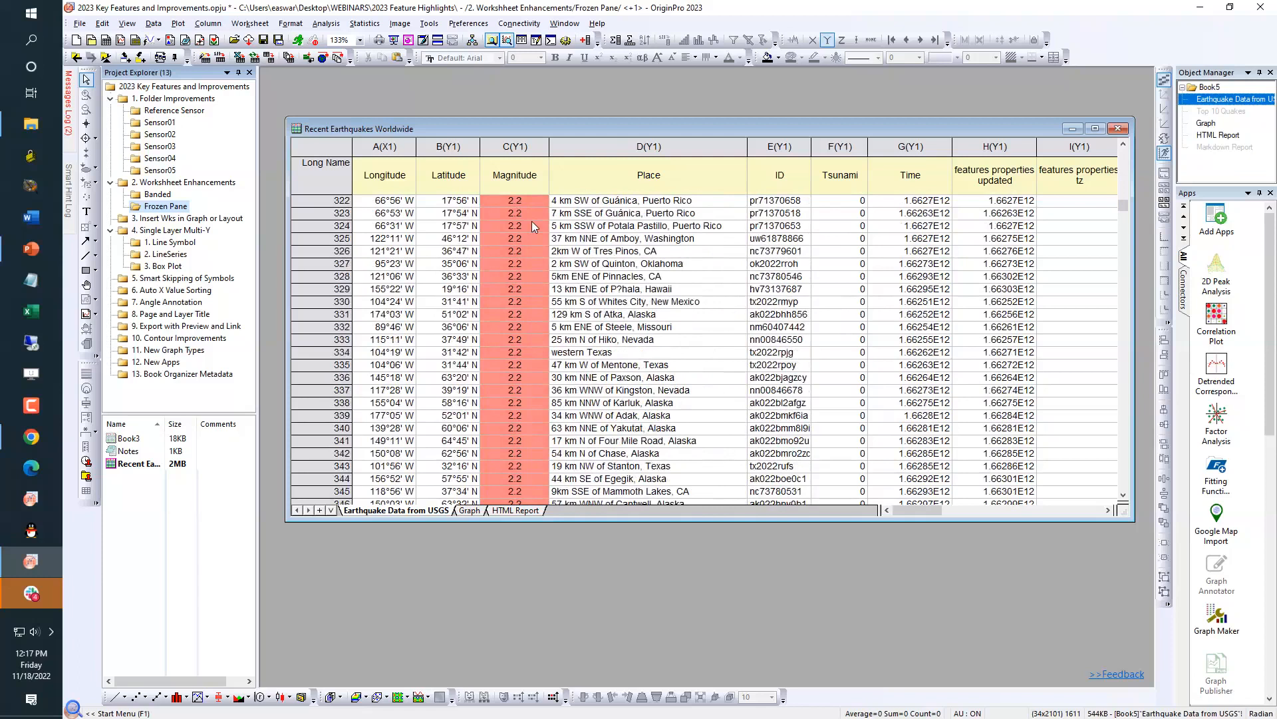
{"action": "scroll", "coordinate": [532, 221], "scroll_direction": "down", "scroll_amount": 5}
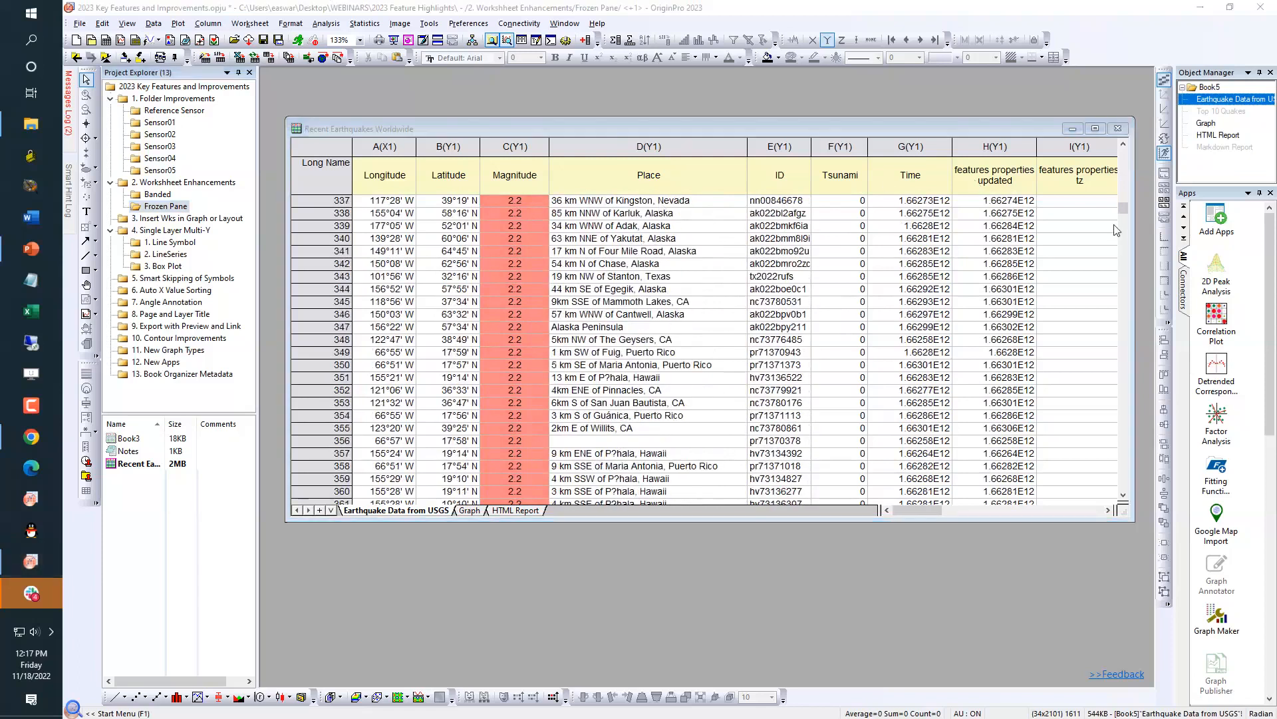
{"action": "left_click_drag", "start_coordinate": [1125, 211], "coordinate": [1123, 154]}
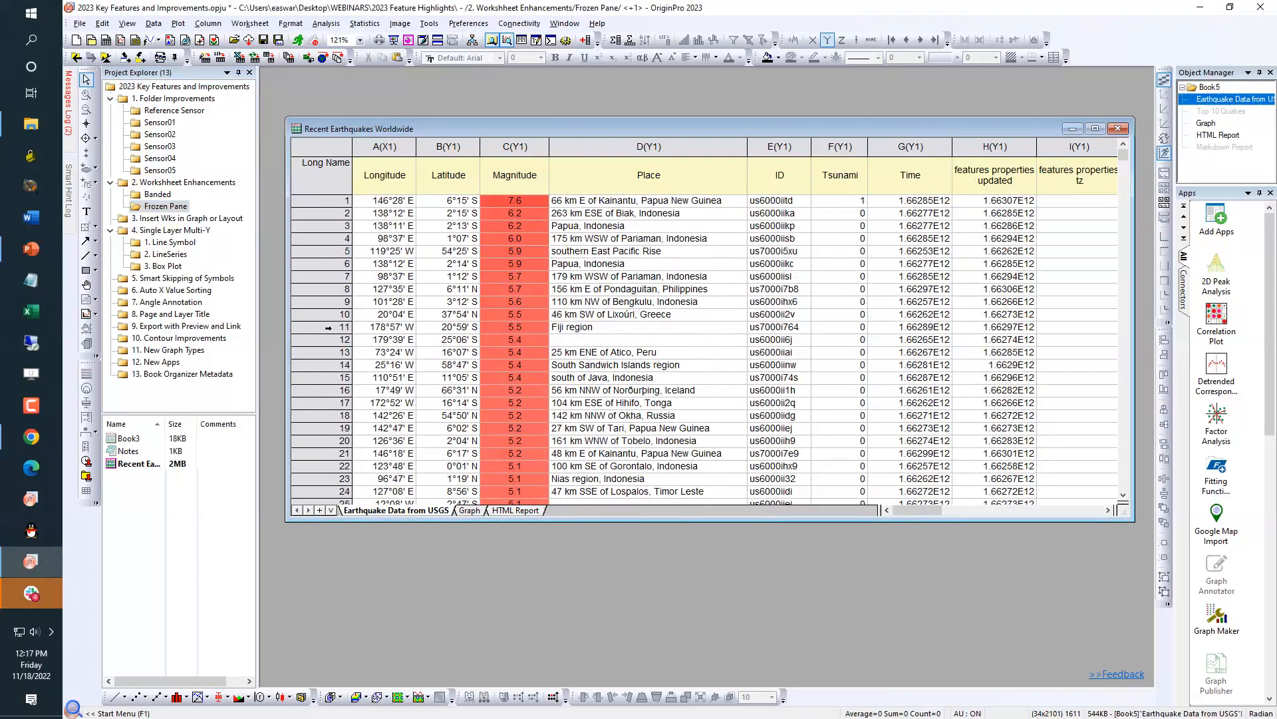
{"action": "left_click", "coordinate": [328, 327]}
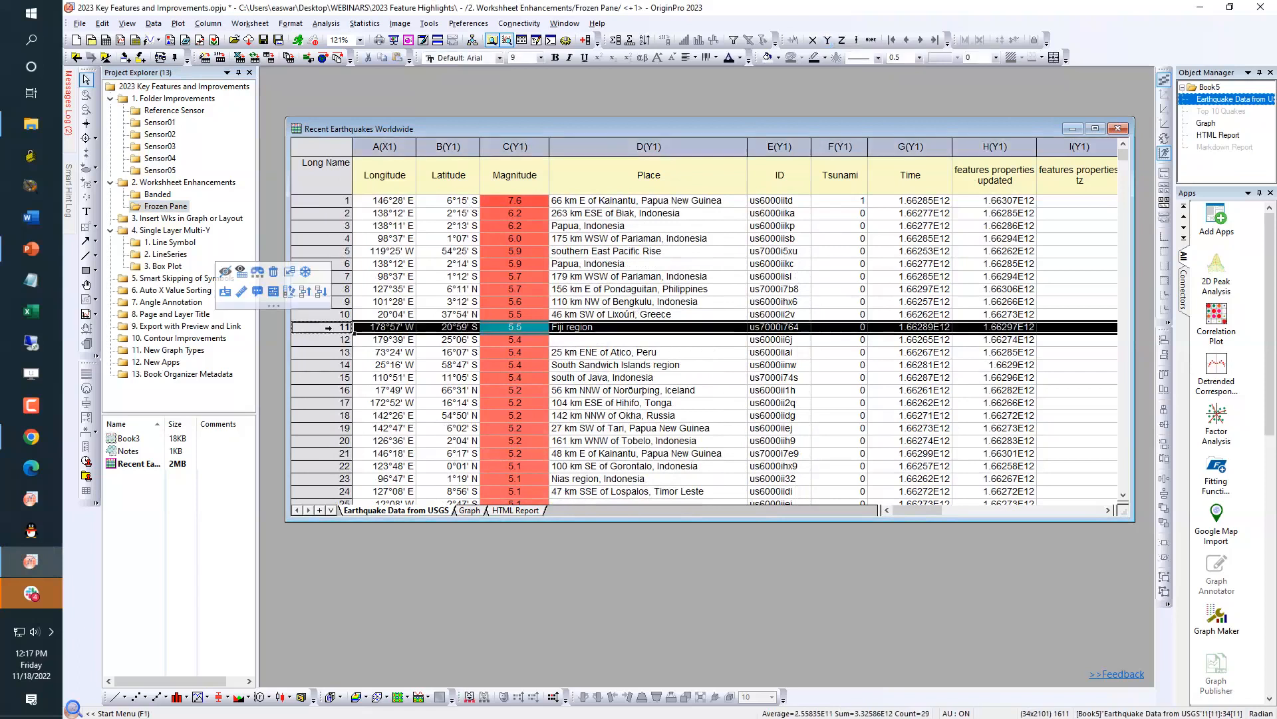
{"action": "left_click", "coordinate": [306, 273]}
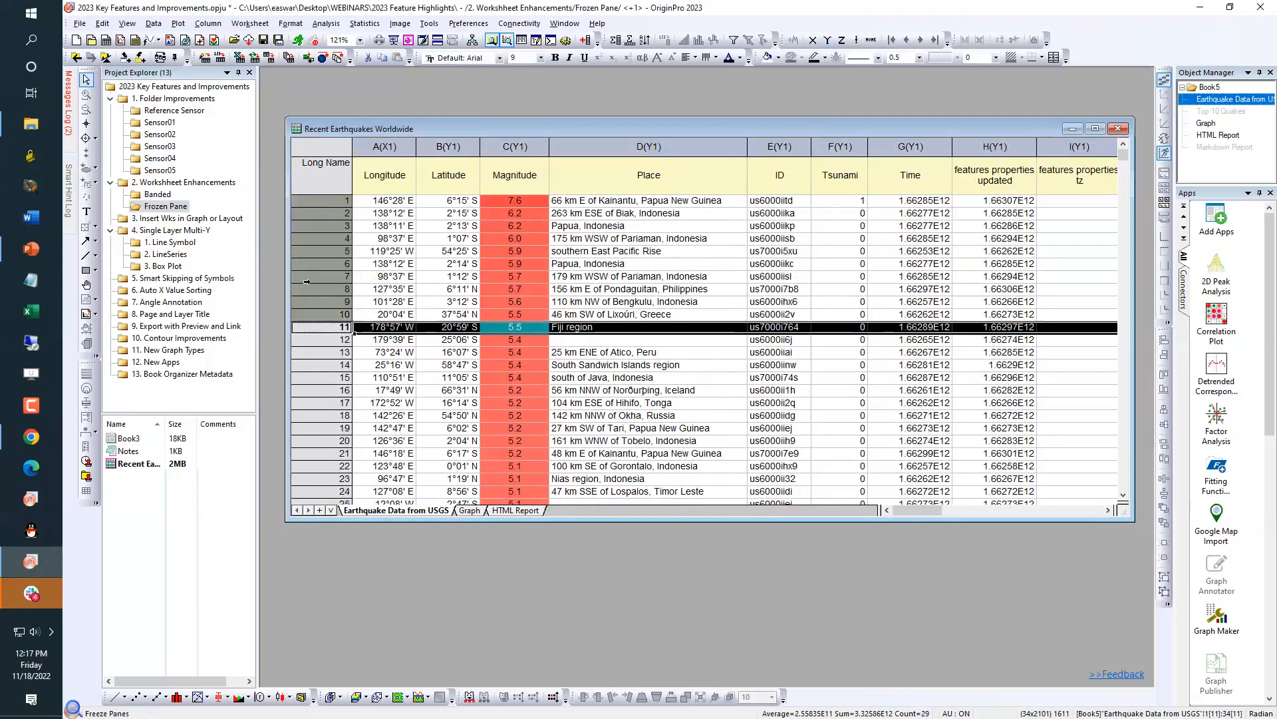
Check that rows 1 to 10 stay in place while moving down and back up through the earthquake data
{"action": "scroll", "coordinate": [476, 381], "scroll_direction": "down", "scroll_amount": 8}
{"action": "scroll", "coordinate": [478, 382], "scroll_direction": "down", "scroll_amount": 20}
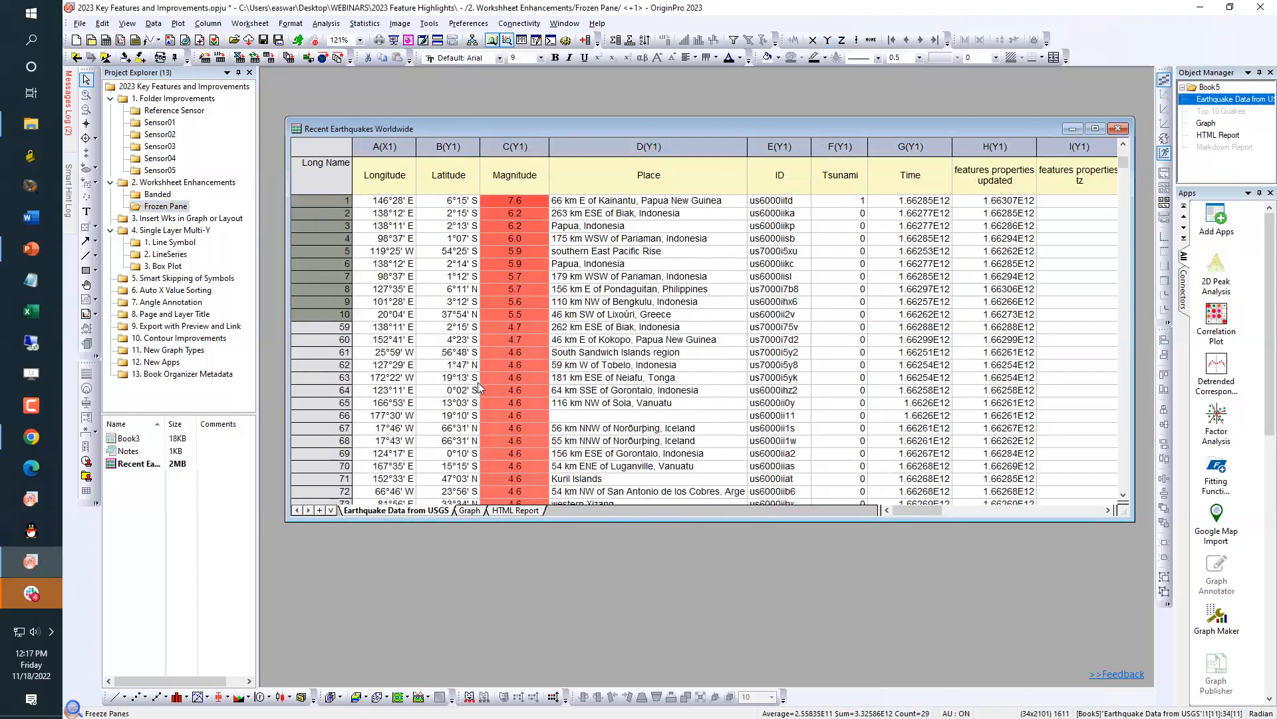
{"action": "scroll", "coordinate": [478, 382], "scroll_direction": "down", "scroll_amount": 12}
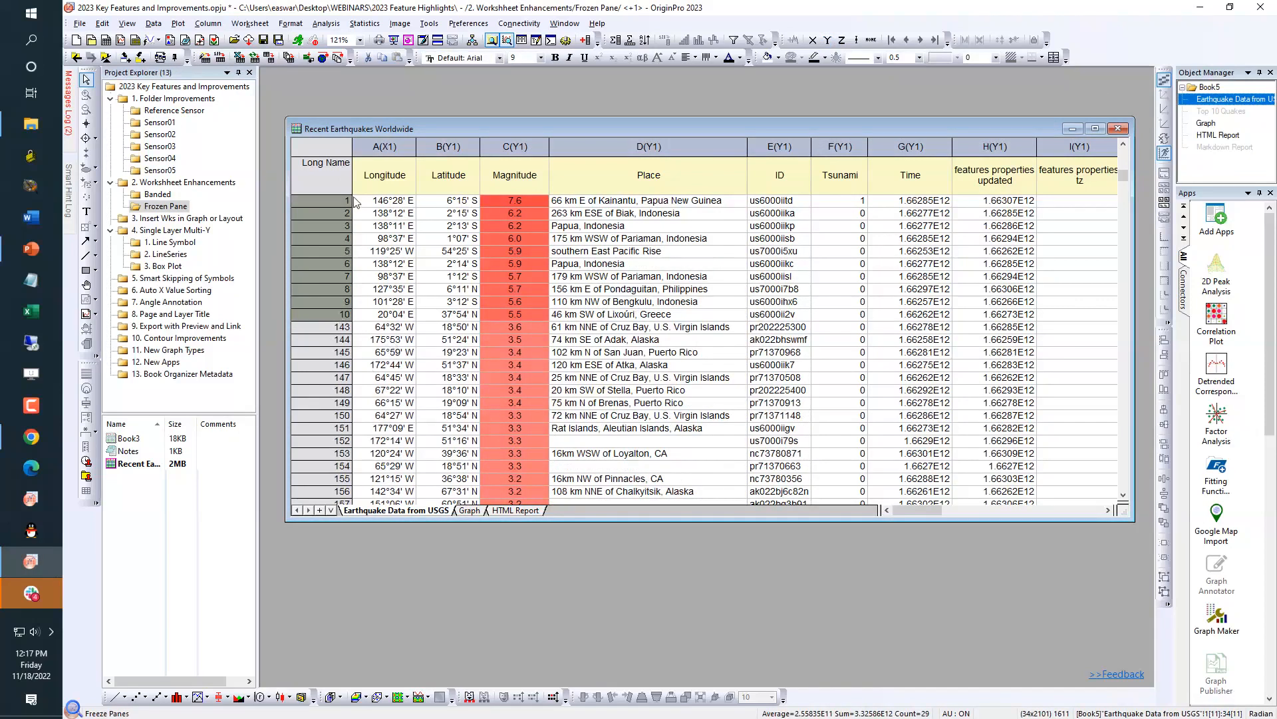
{"action": "scroll", "coordinate": [530, 386], "scroll_direction": "down", "scroll_amount": 6}
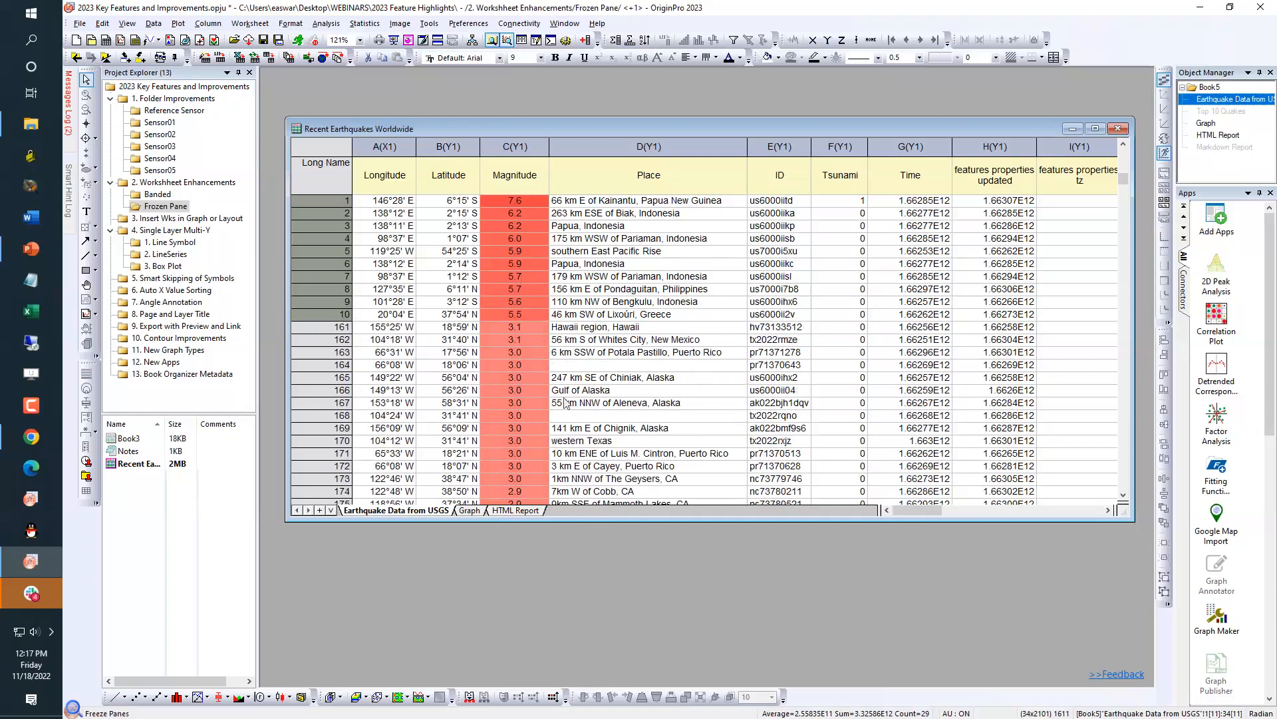
{"action": "scroll", "coordinate": [566, 403], "scroll_direction": "up", "scroll_amount": 14}
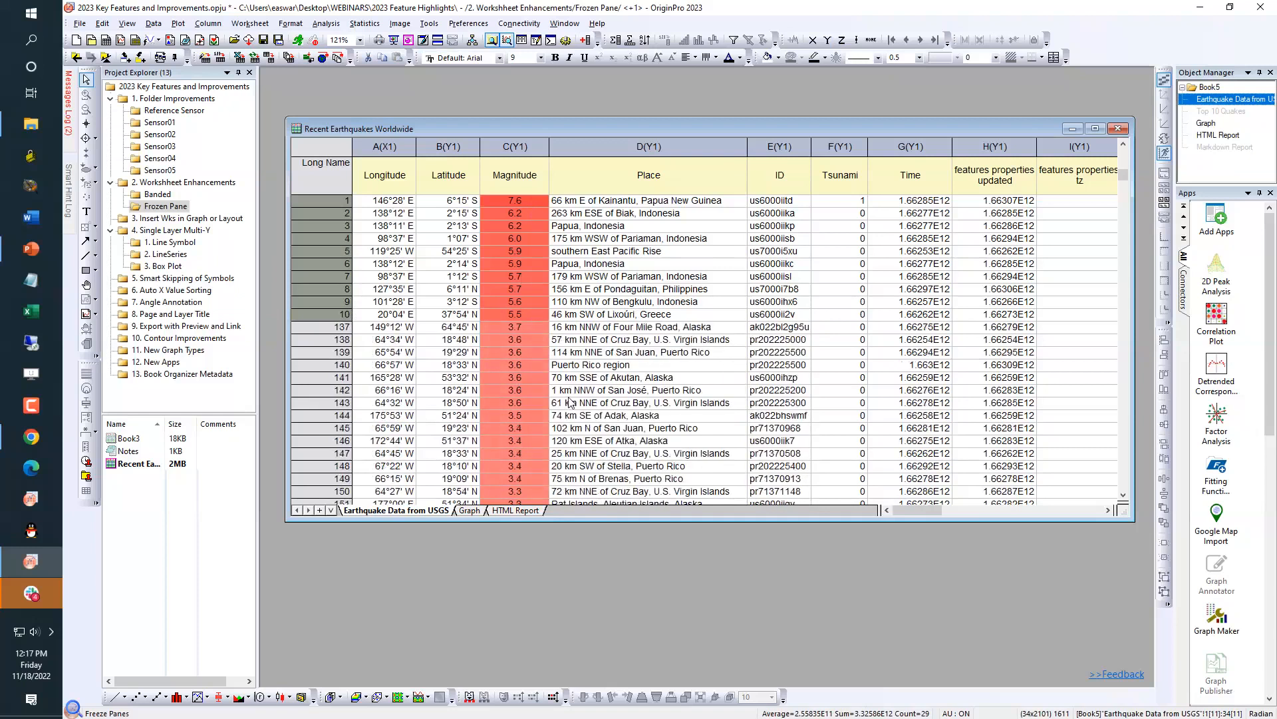
{"action": "scroll", "coordinate": [571, 402], "scroll_direction": "up", "scroll_amount": 18}
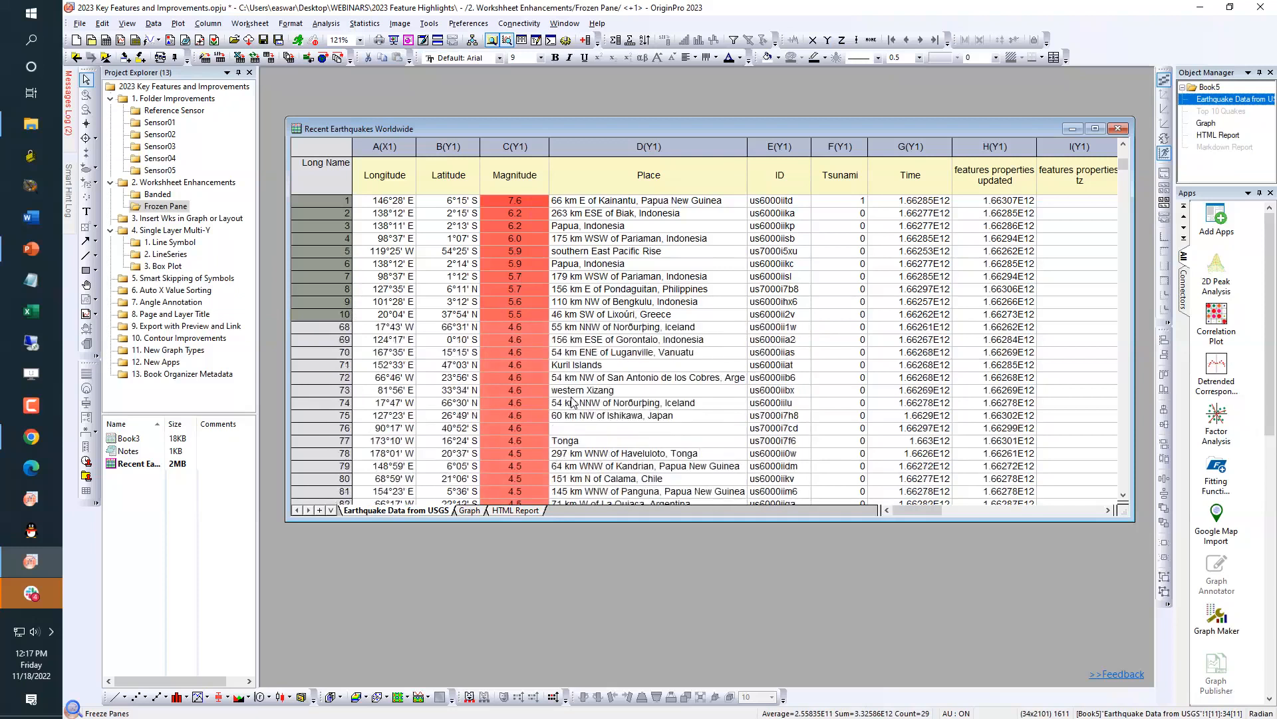
{"action": "scroll", "coordinate": [571, 403], "scroll_direction": "up", "scroll_amount": 15}
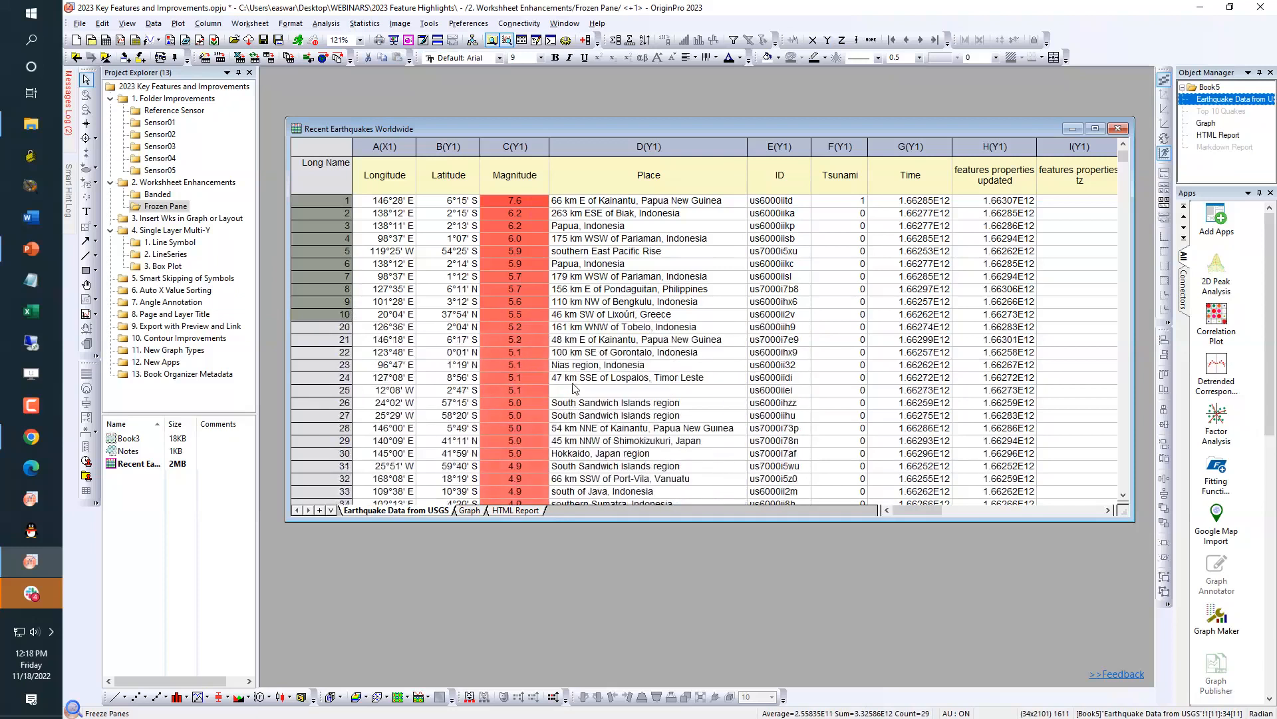
{"action": "left_click", "coordinate": [579, 149]}
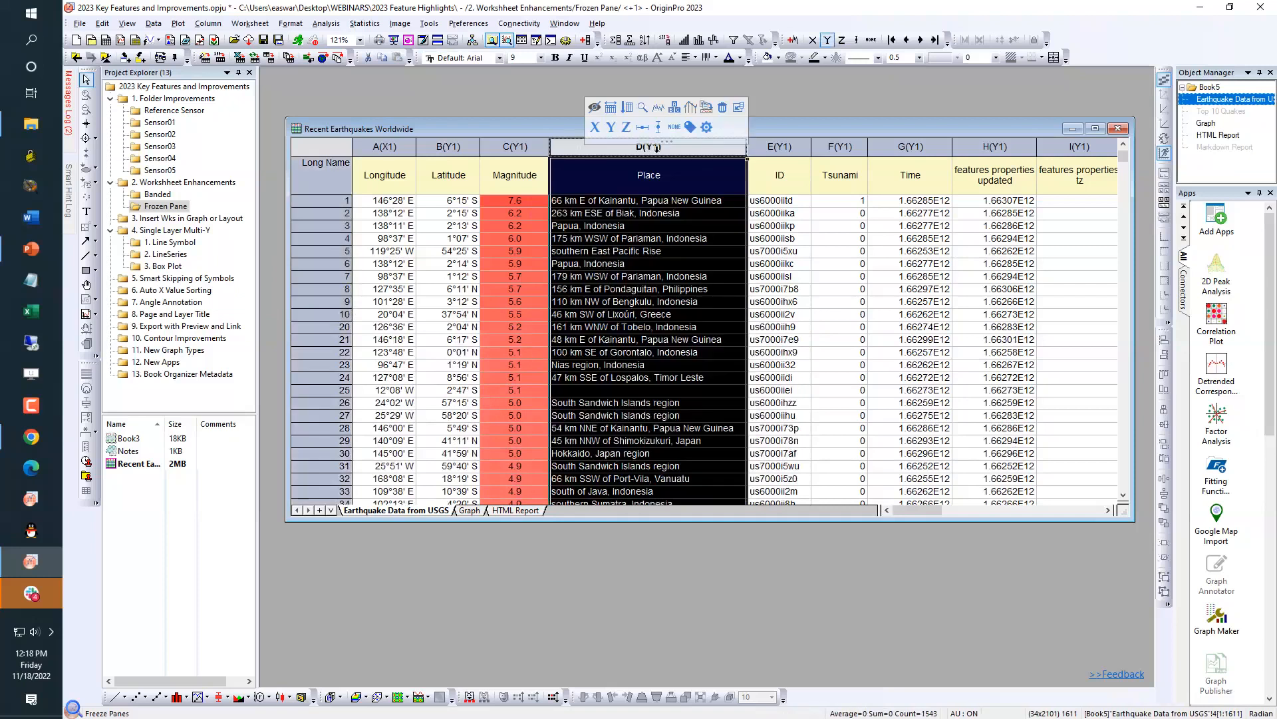
{"action": "left_click", "coordinate": [707, 126]}
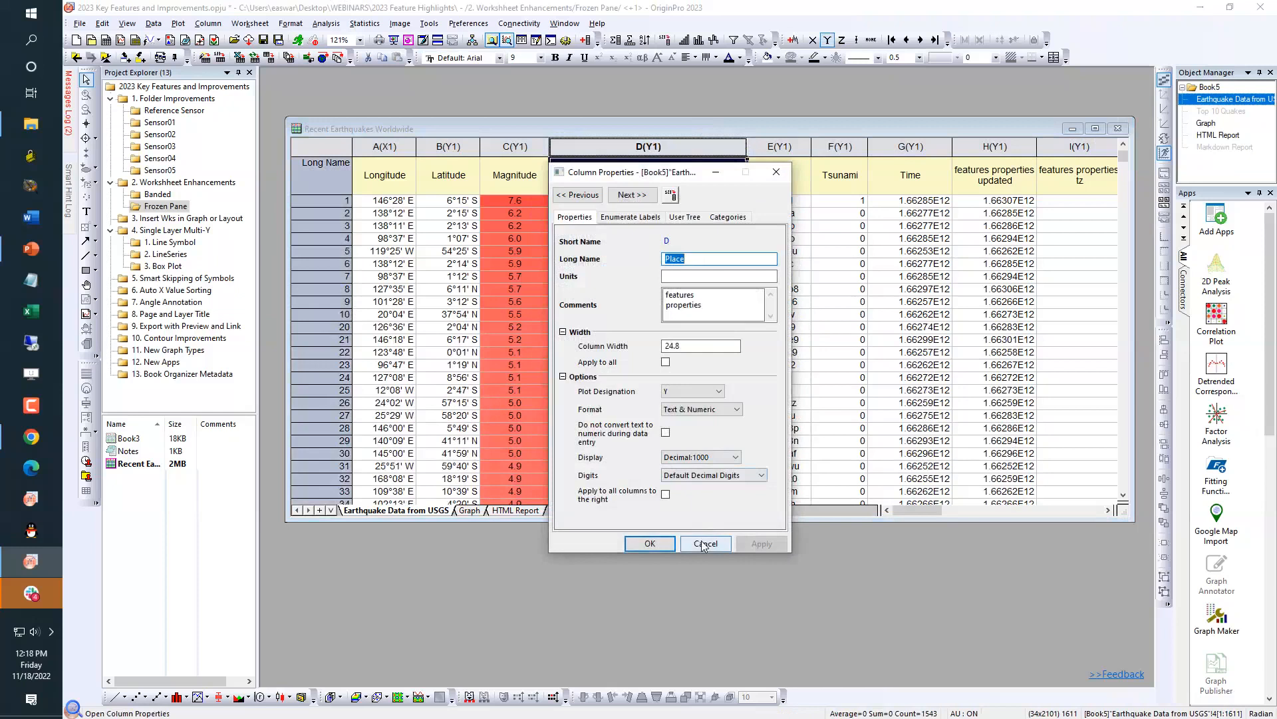
{"action": "left_click", "coordinate": [704, 544]}
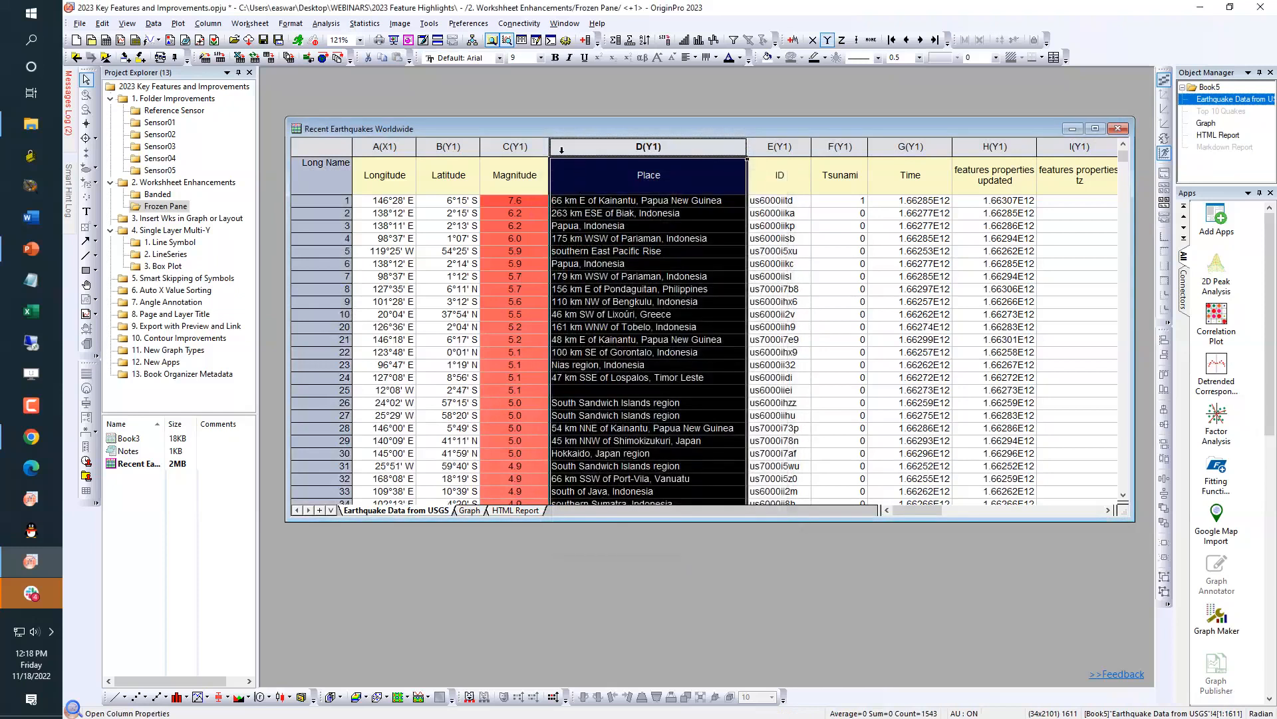
{"action": "left_click", "coordinate": [561, 149]}
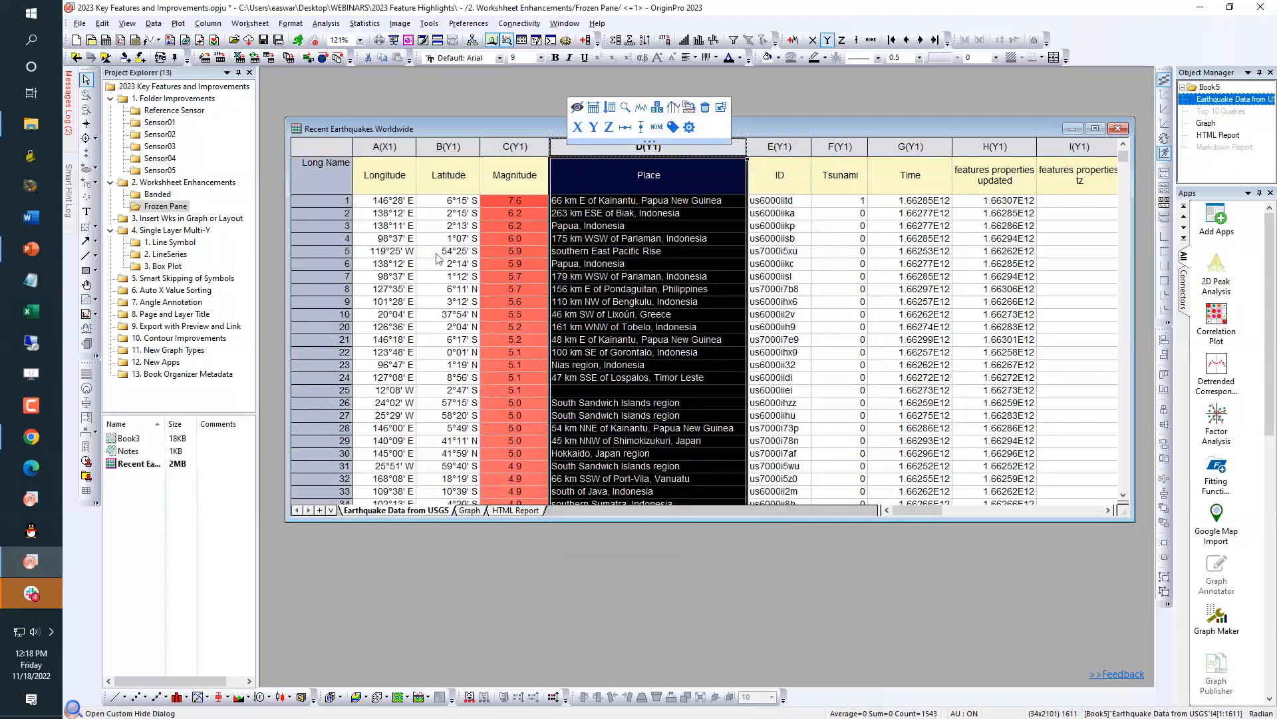
{"action": "left_click", "coordinate": [444, 252]}
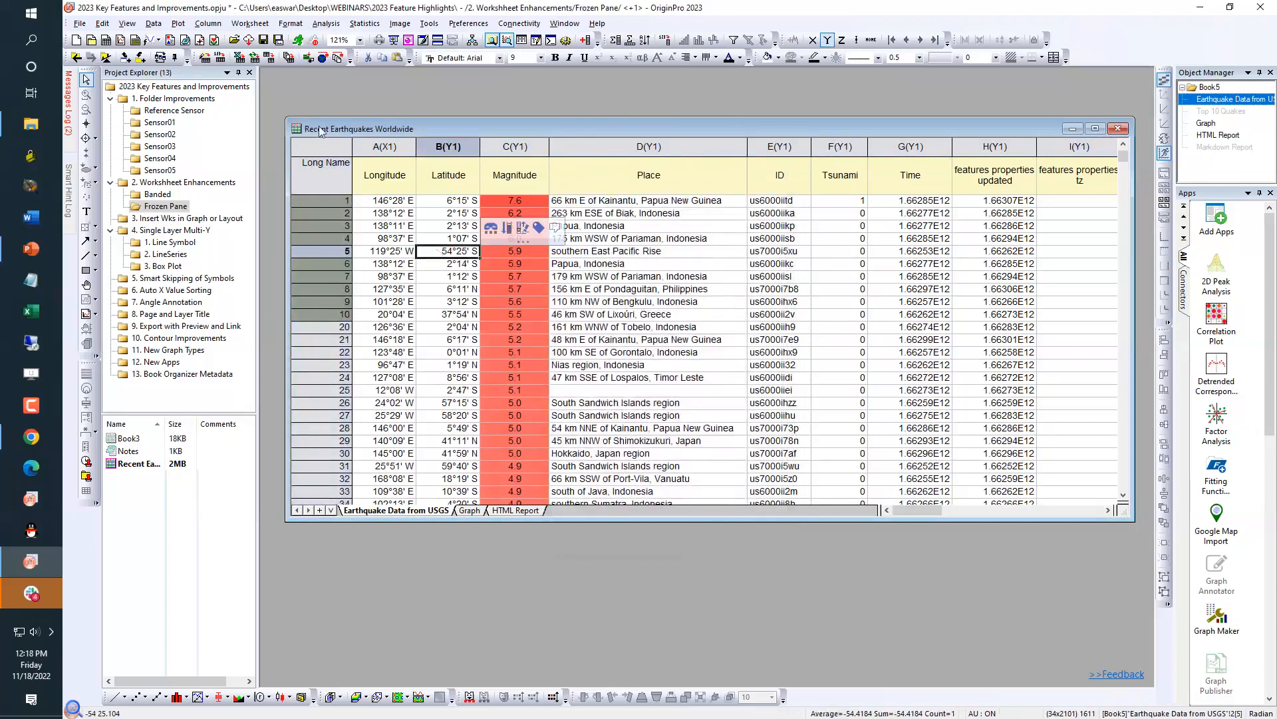
Unfreeze the panes of the Earthquake Data from USGS sheet
{"action": "left_click", "coordinate": [103, 24]}
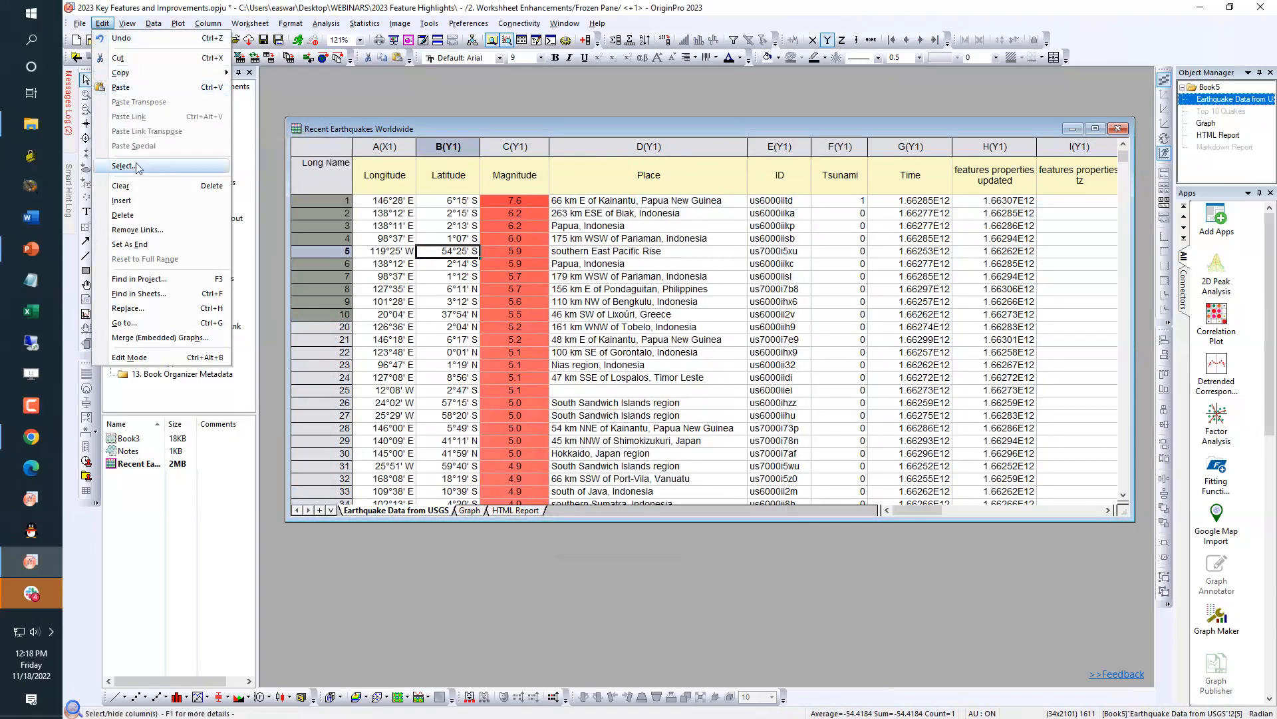
{"action": "mouse_move", "coordinate": [127, 24]}
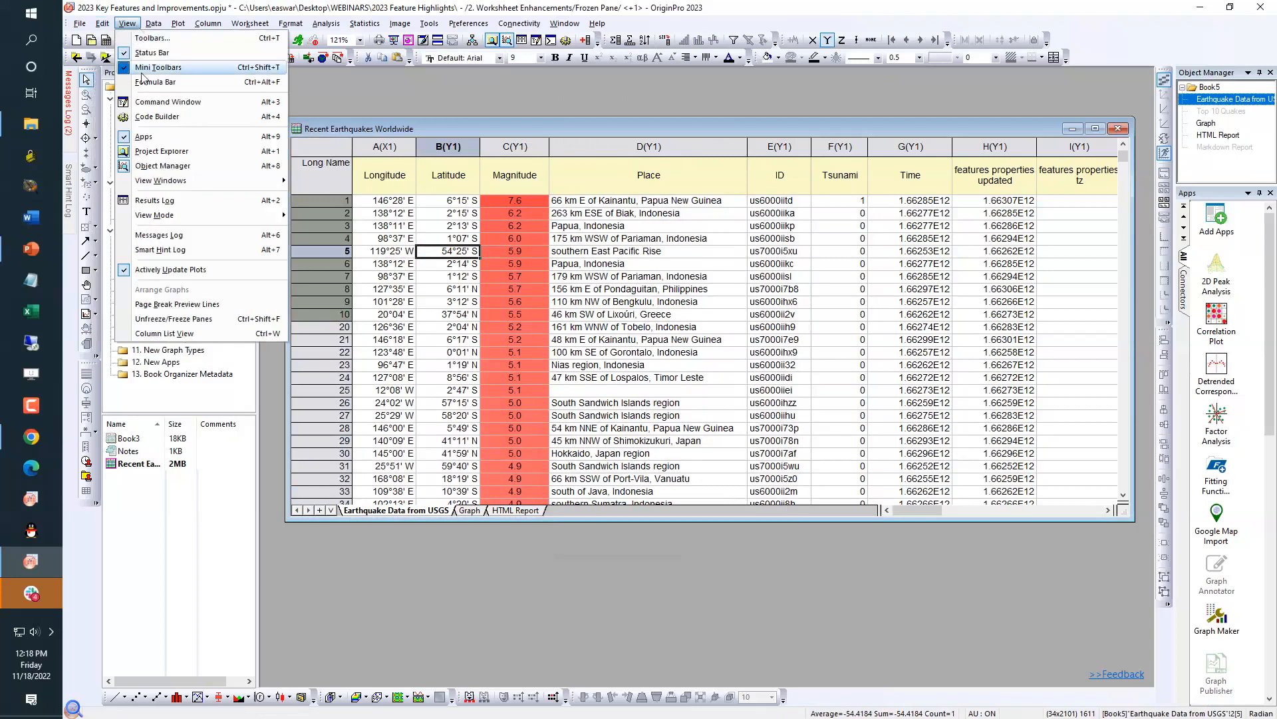
{"action": "left_click", "coordinate": [200, 319]}
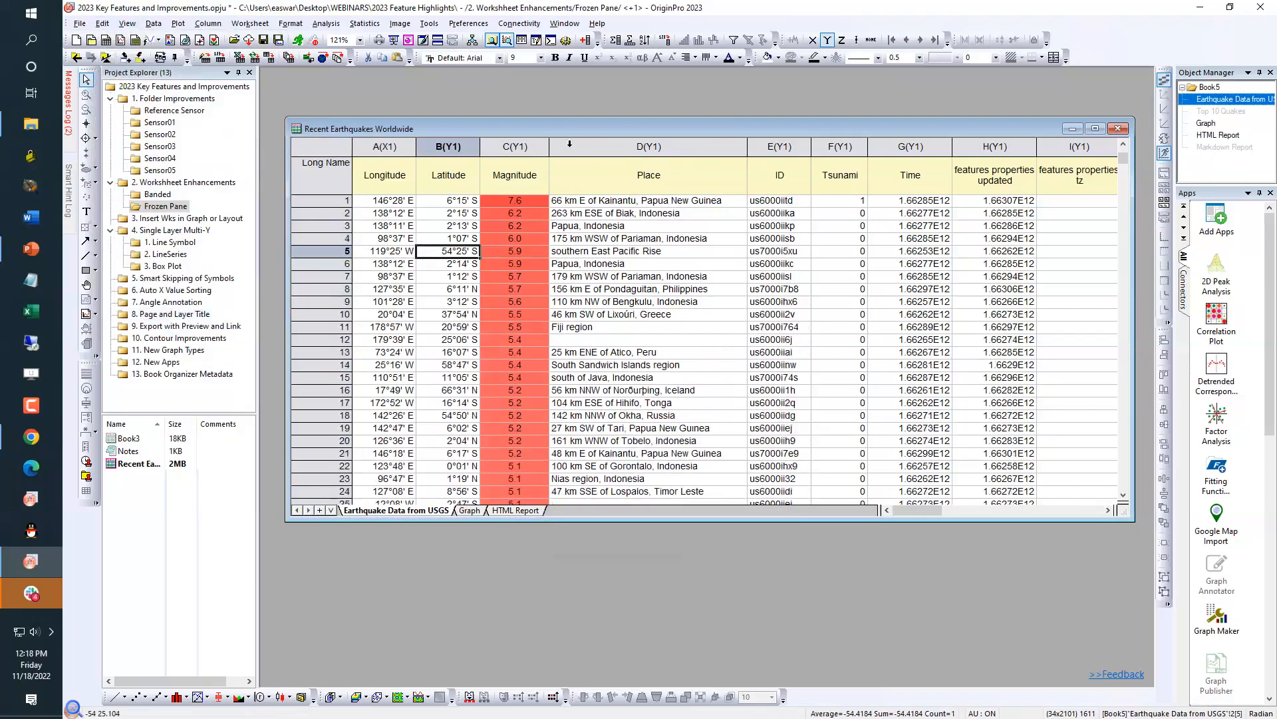
Freeze the columns before the Place column (D) and check them while moving sideways through the sheet
{"action": "left_click", "coordinate": [590, 148]}
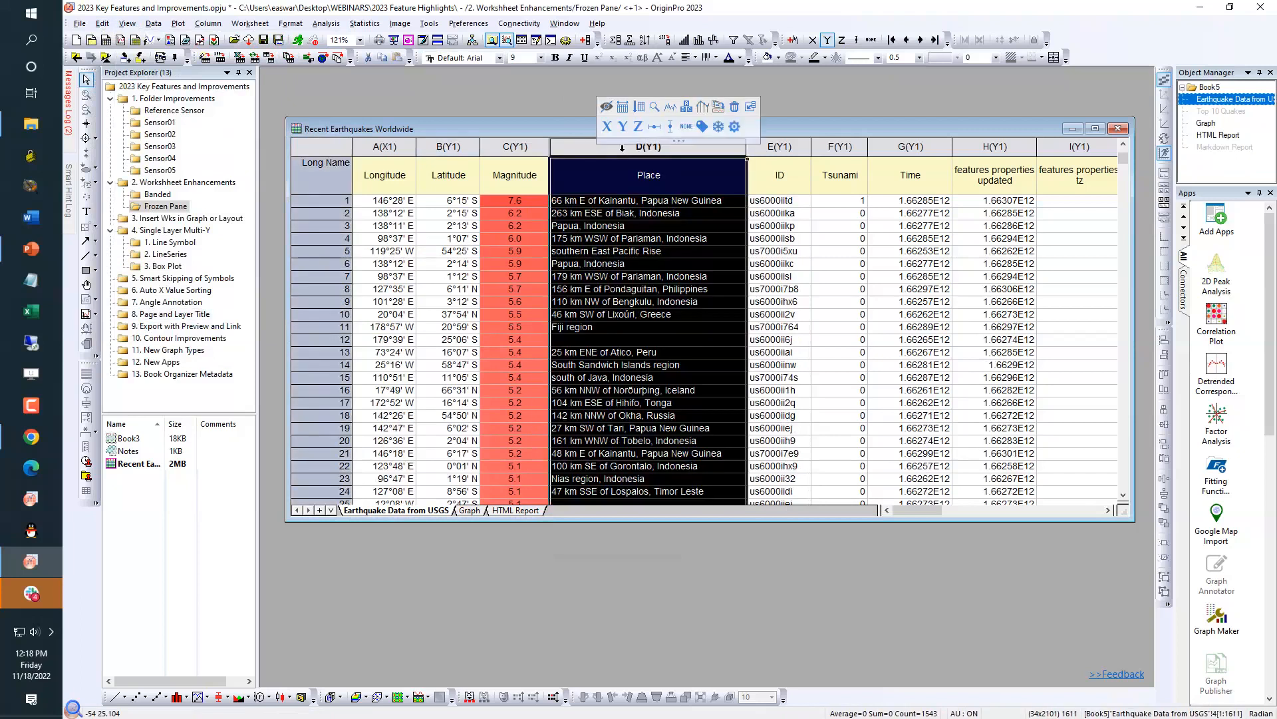
{"action": "left_click", "coordinate": [750, 107]}
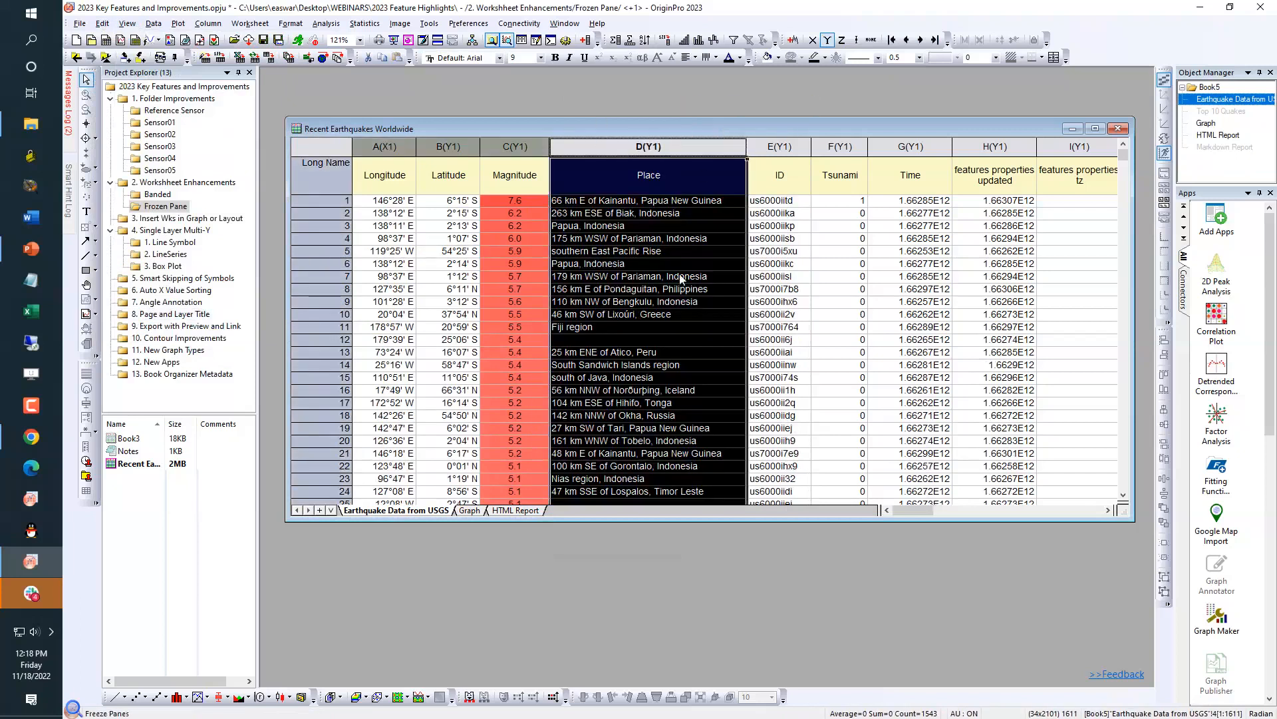
{"action": "left_click_drag", "start_coordinate": [937, 513], "coordinate": [911, 509]}
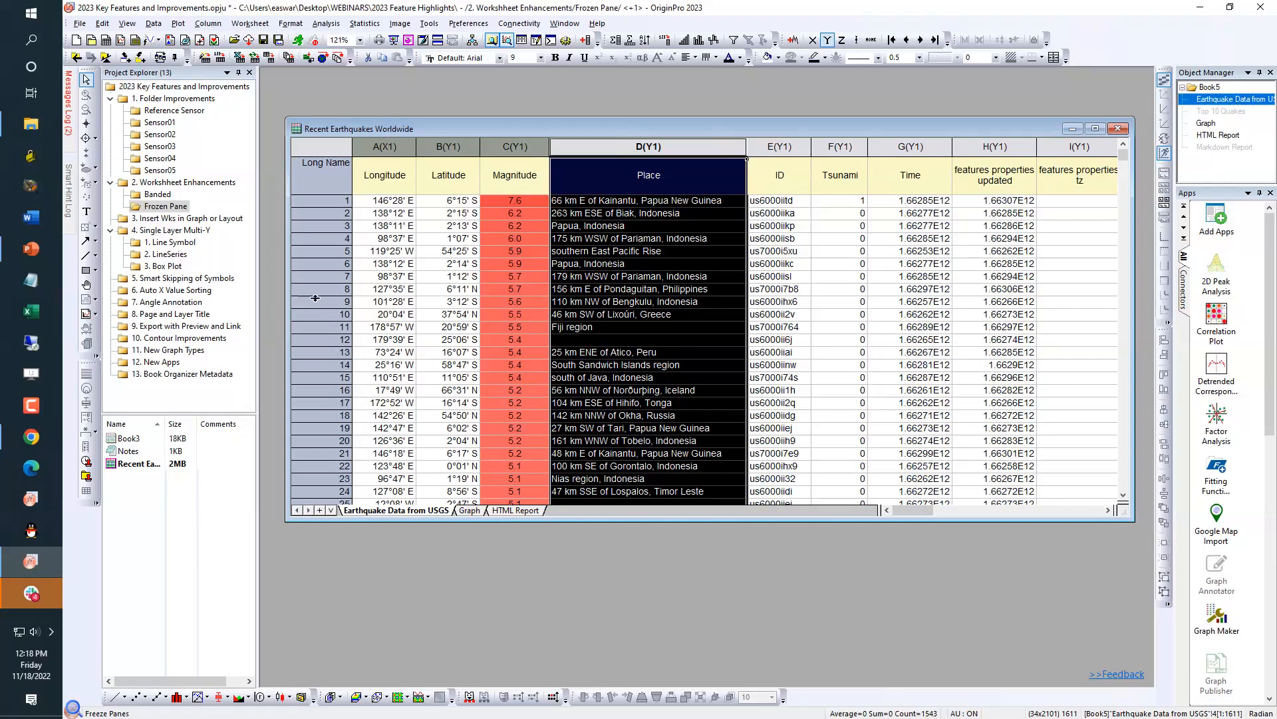
Review the Worksheet Enhancements notes, and look at the HTML Report and Graph sheets of the Recent Earthquakes Worldwide book
{"action": "left_click", "coordinate": [187, 184]}
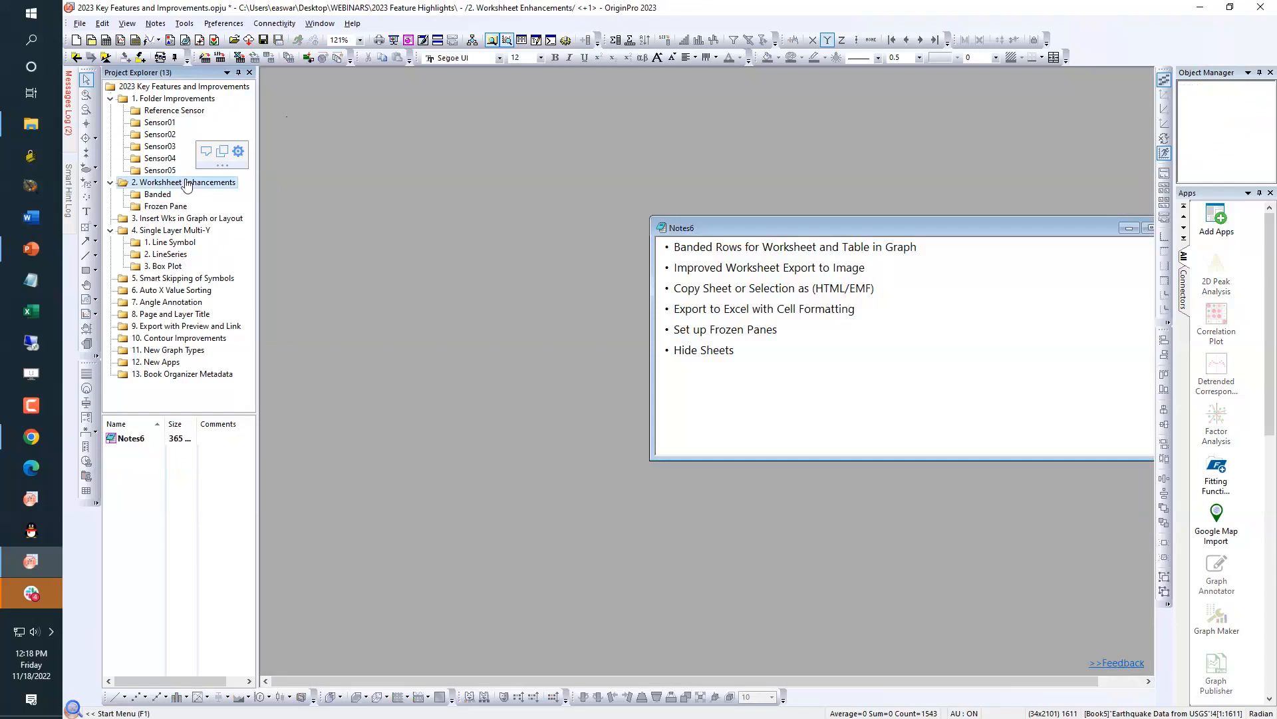
{"action": "left_click", "coordinate": [178, 207]}
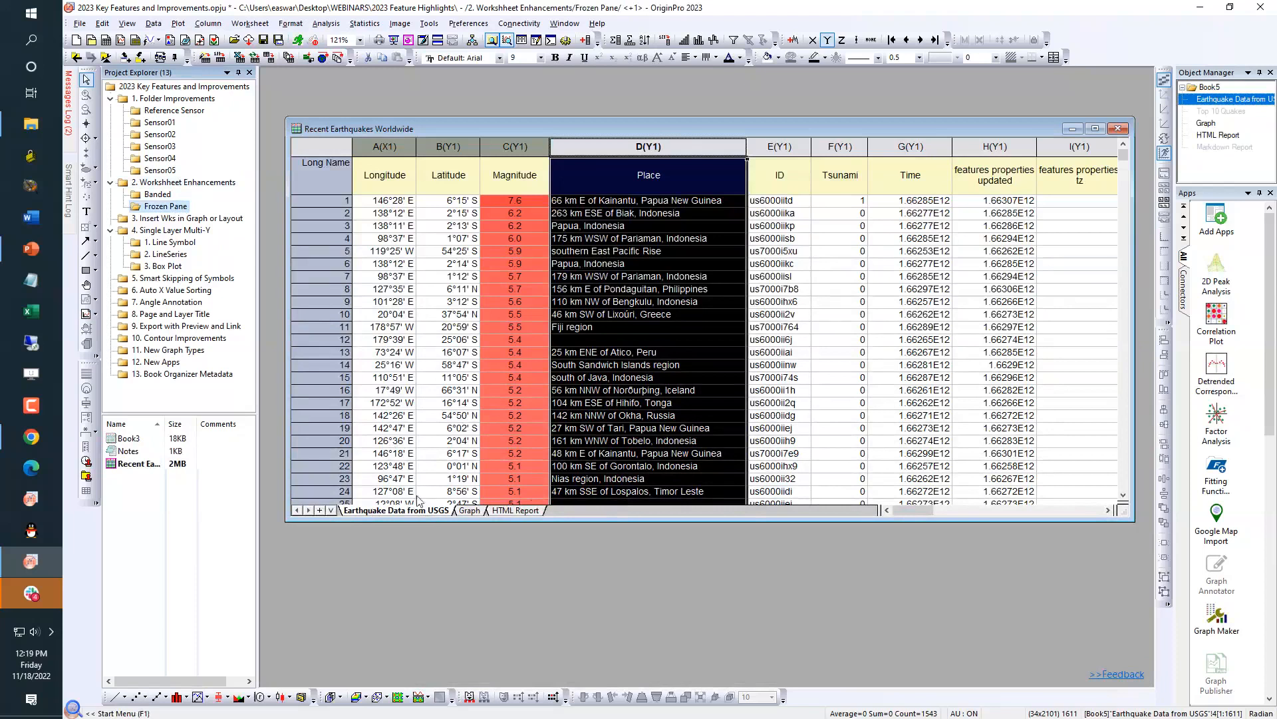
{"action": "left_click", "coordinate": [531, 512]}
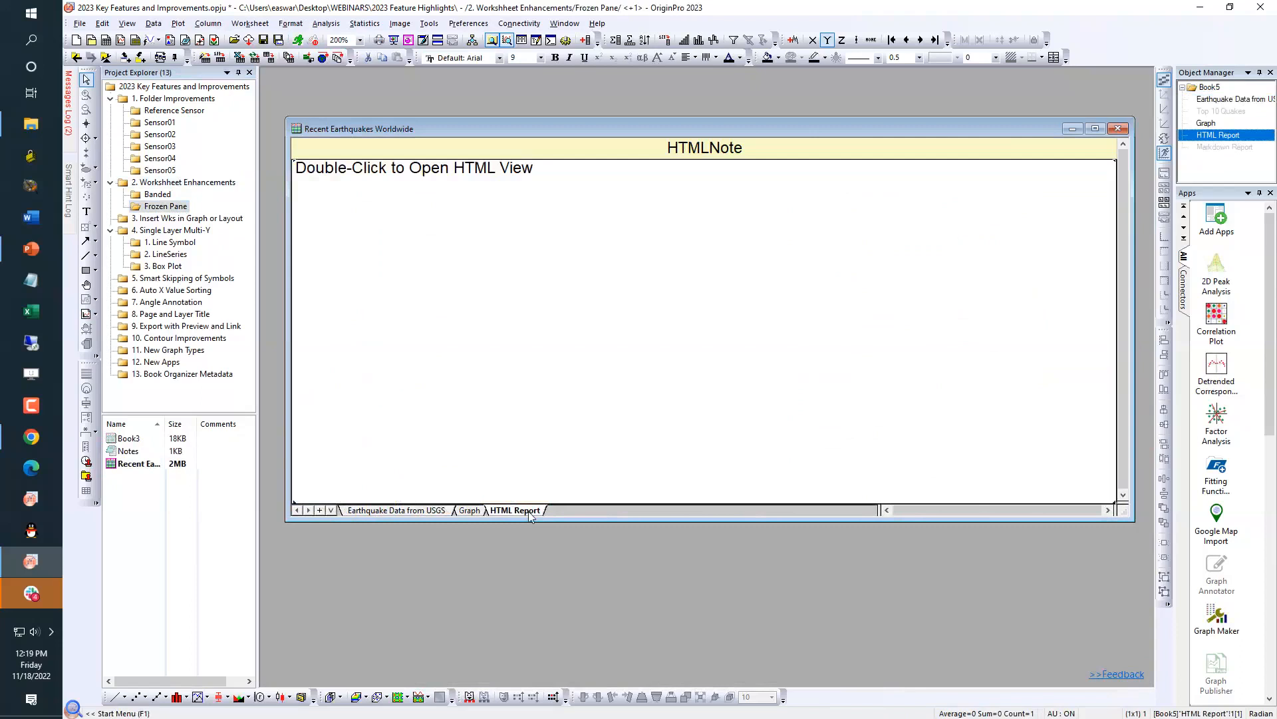
{"action": "left_click", "coordinate": [474, 511]}
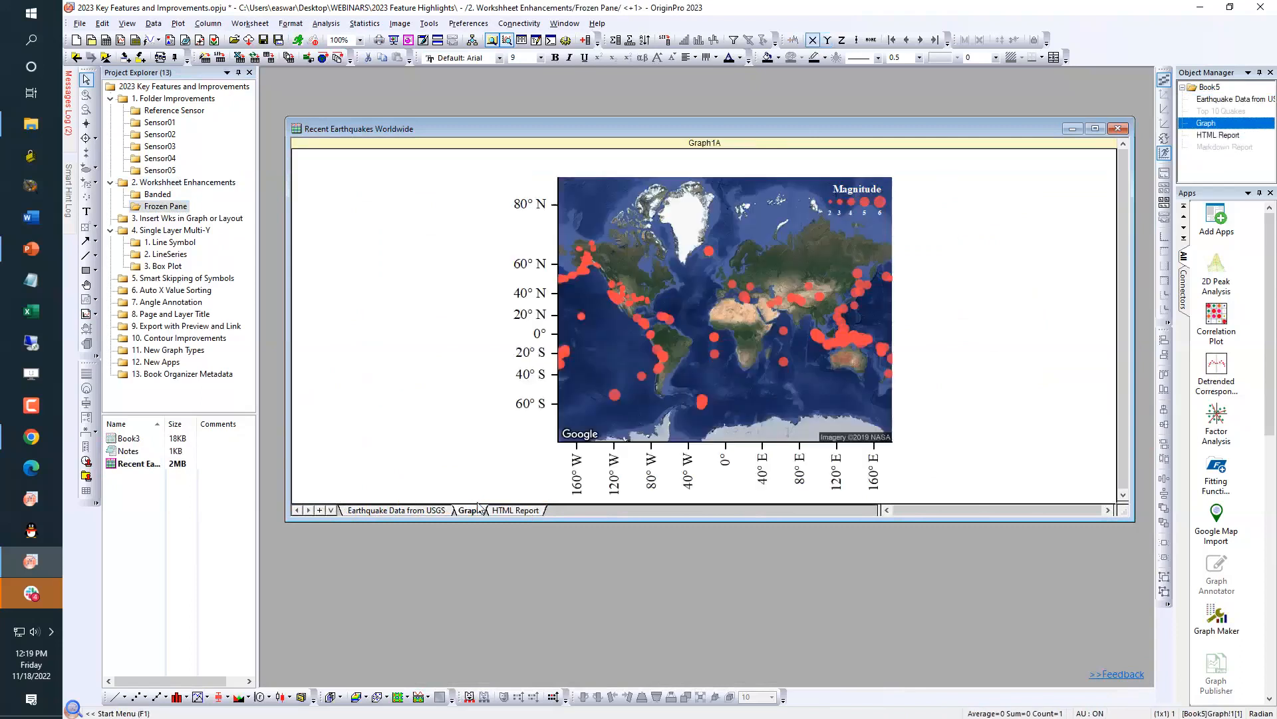
{"action": "left_click", "coordinate": [442, 511]}
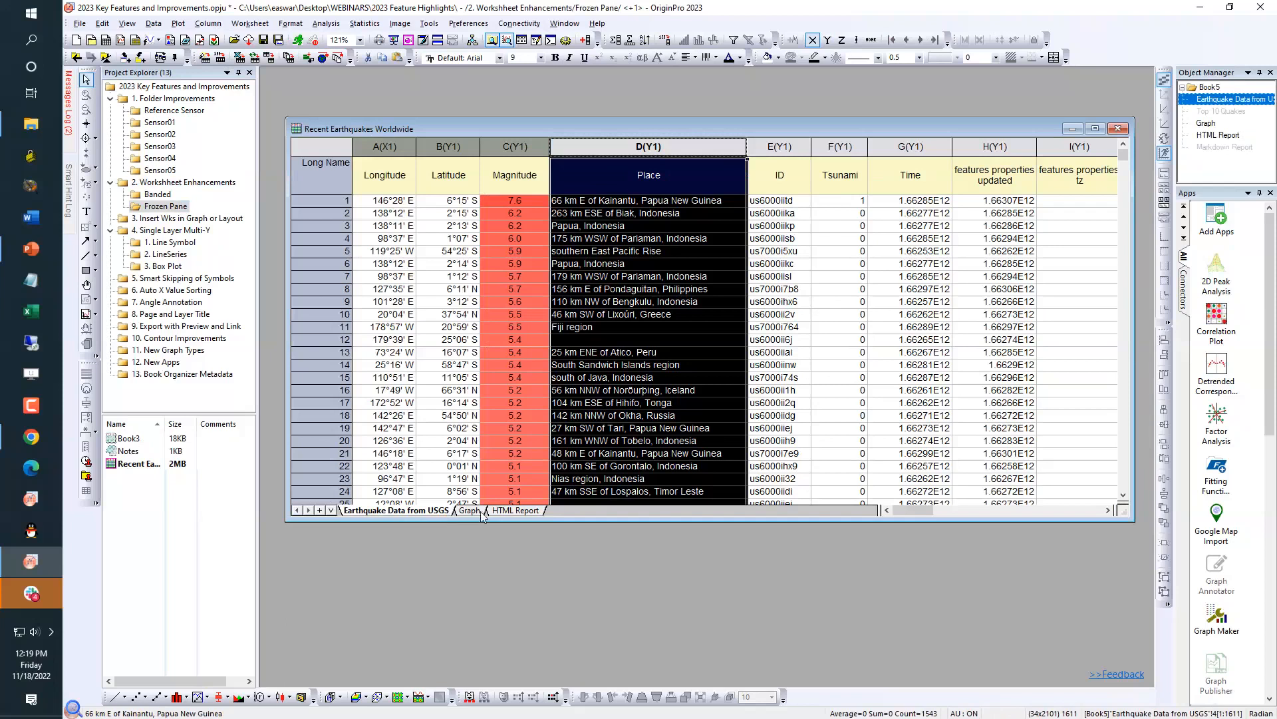
Hide the HTML Report sheet of the Recent Earthquakes Worldwide book
{"action": "right_click", "coordinate": [512, 511]}
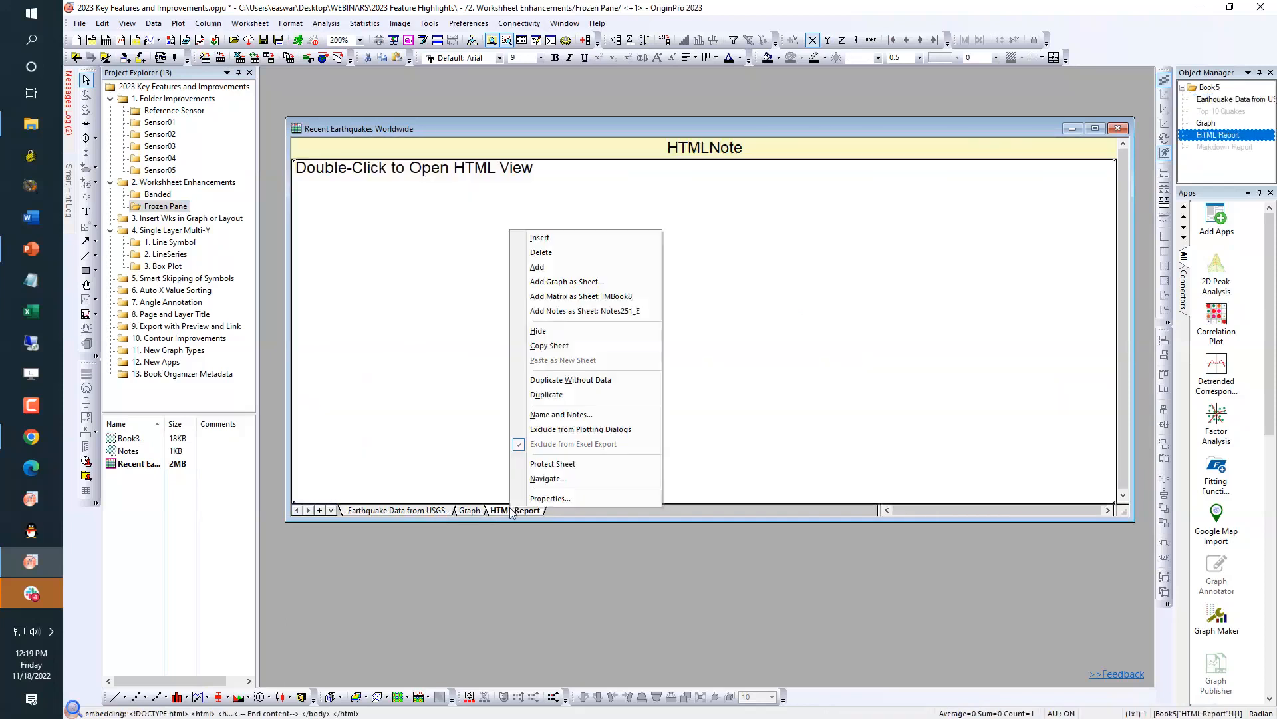
{"action": "left_click", "coordinate": [538, 331]}
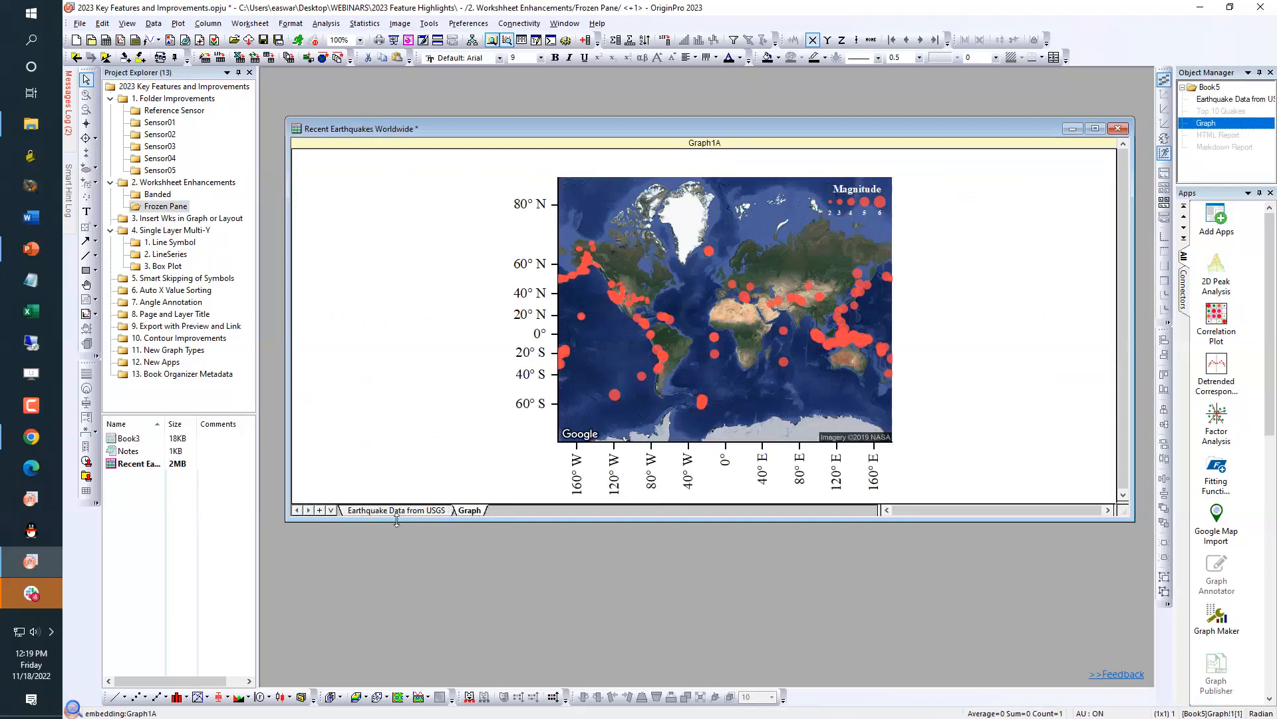
Shorten the Recent Earthquakes Worldwide window and show its book organizer, checking the Top 10 Quakes entry's options
{"action": "left_click_drag", "start_coordinate": [397, 521], "coordinate": [403, 490]}
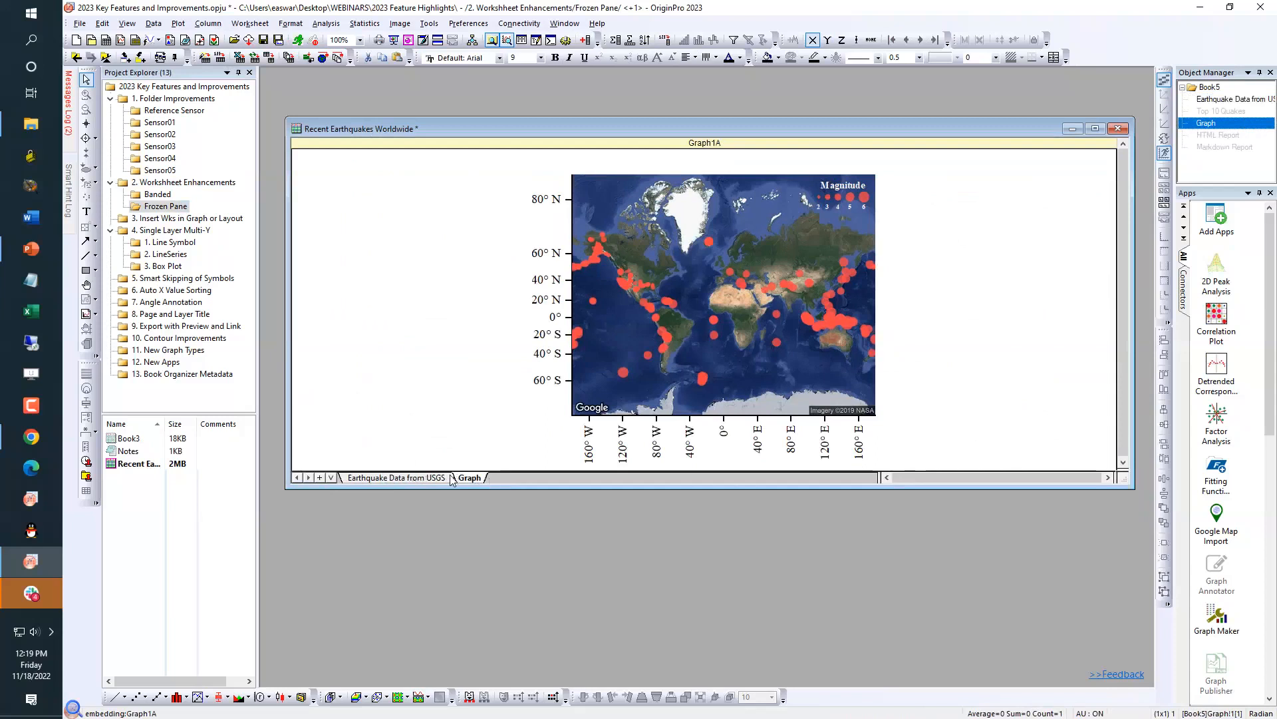
{"action": "left_click", "coordinate": [332, 478]}
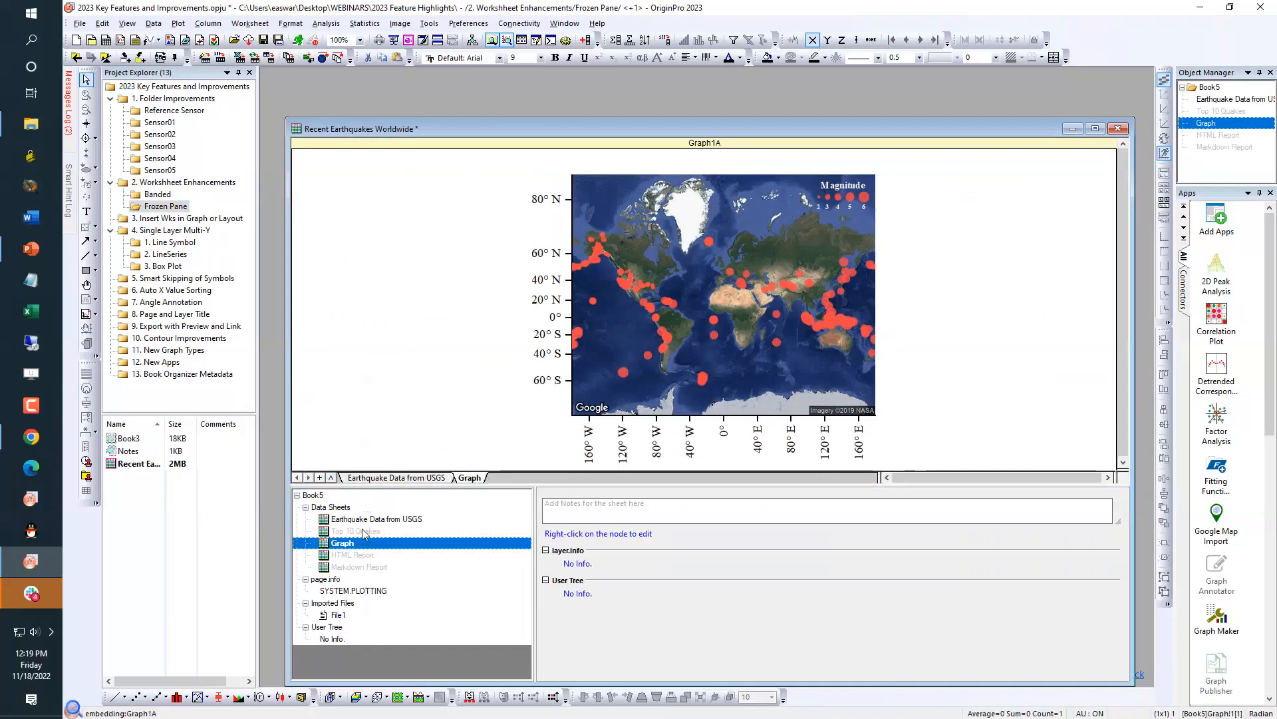
{"action": "left_click", "coordinate": [353, 519]}
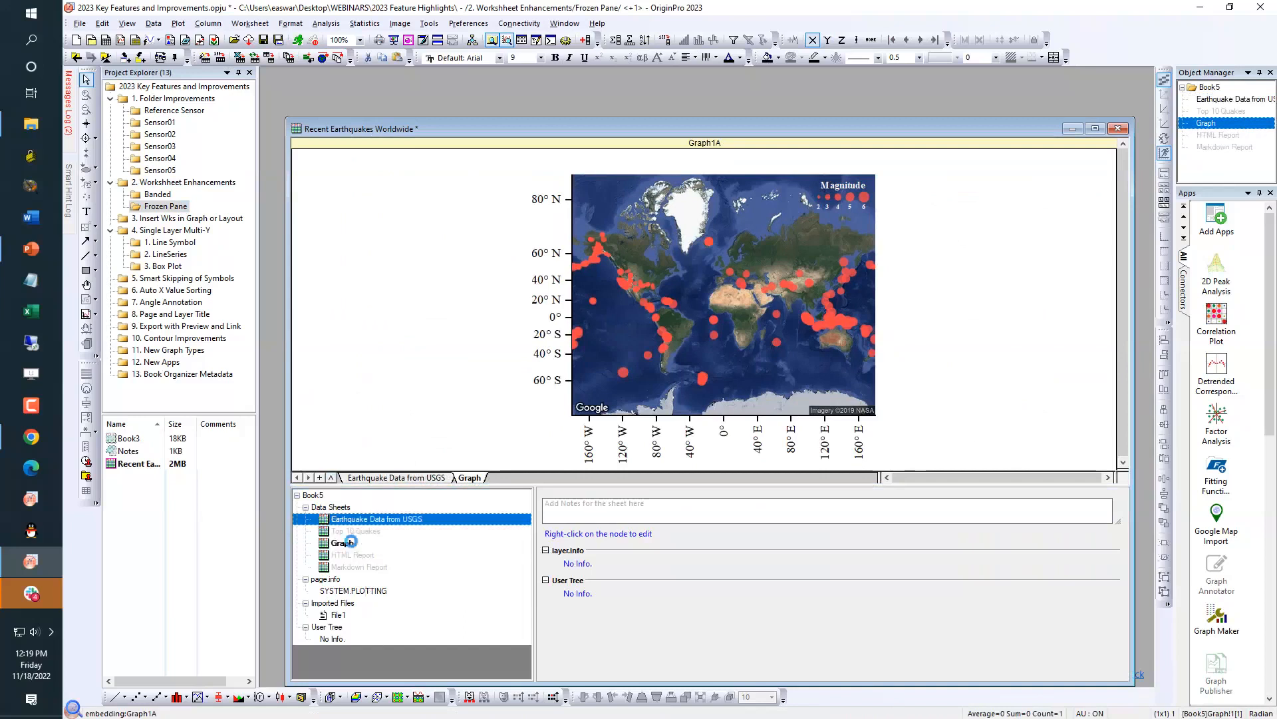
{"action": "left_click", "coordinate": [356, 542]}
{"action": "left_click", "coordinate": [356, 536]}
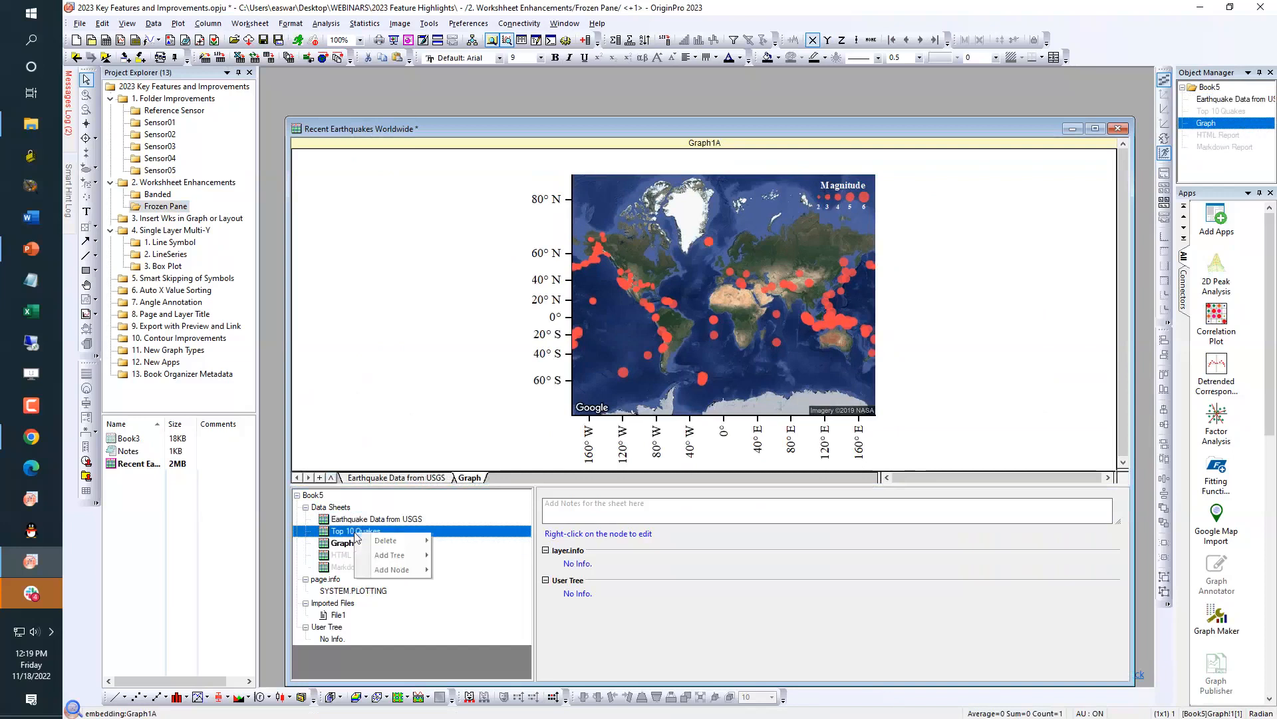
{"action": "left_click", "coordinate": [342, 520]}
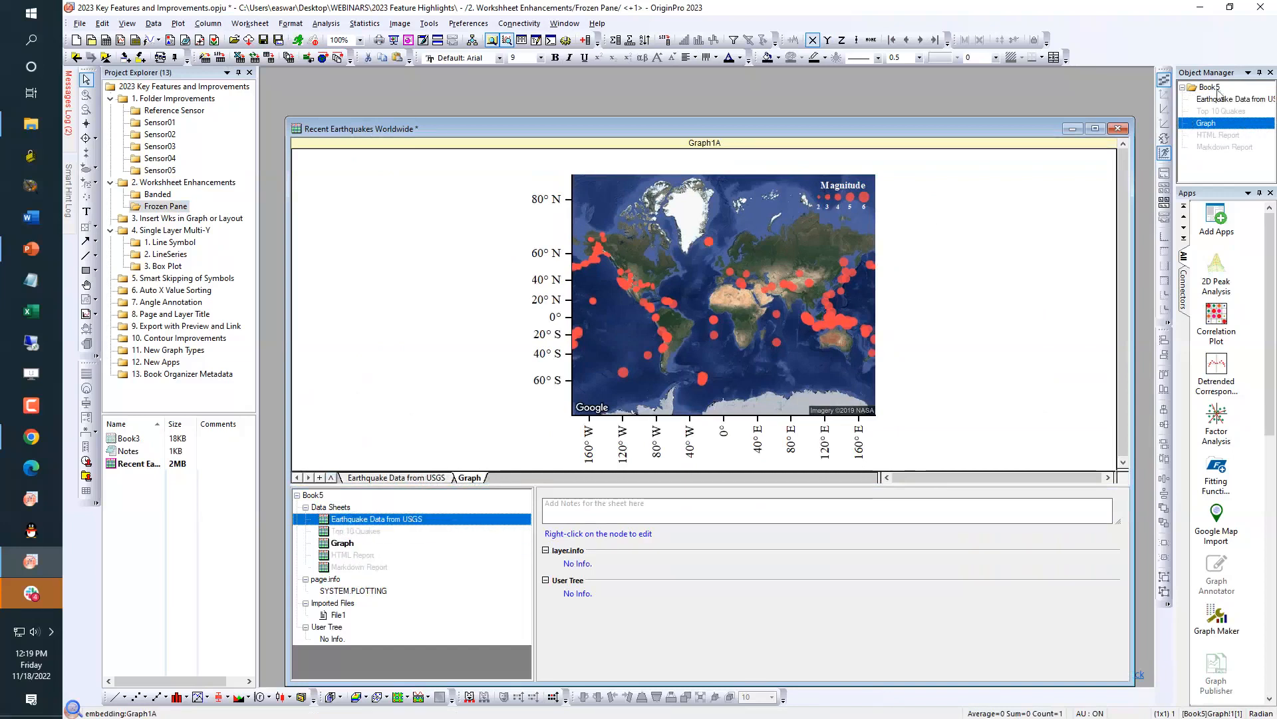
Make the Object Manager pane taller below Book5's sheet list
{"action": "left_click_drag", "start_coordinate": [1211, 184], "coordinate": [1211, 296]}
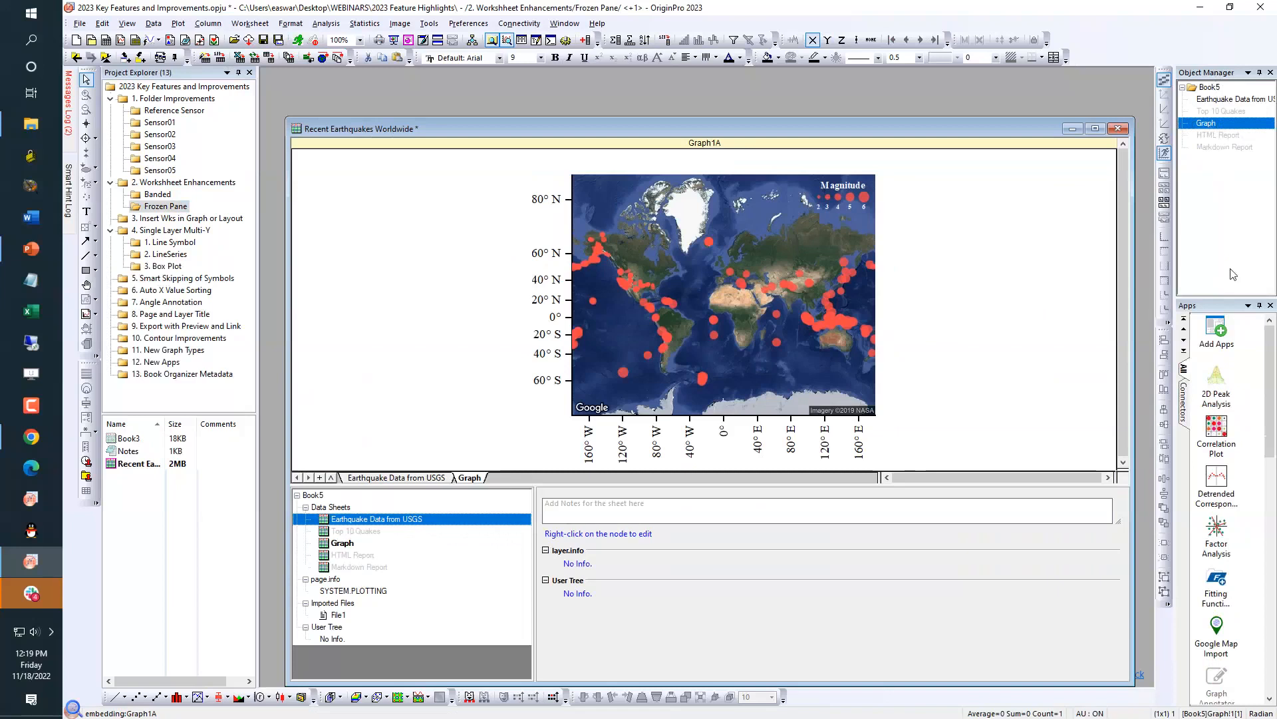
Check the options of the hidden Top 10 Quakes sheet in the Object Manager, and view the Earthquake Data from USGS sheet
{"action": "left_click", "coordinate": [1215, 115]}
{"action": "right_click", "coordinate": [1215, 118]}
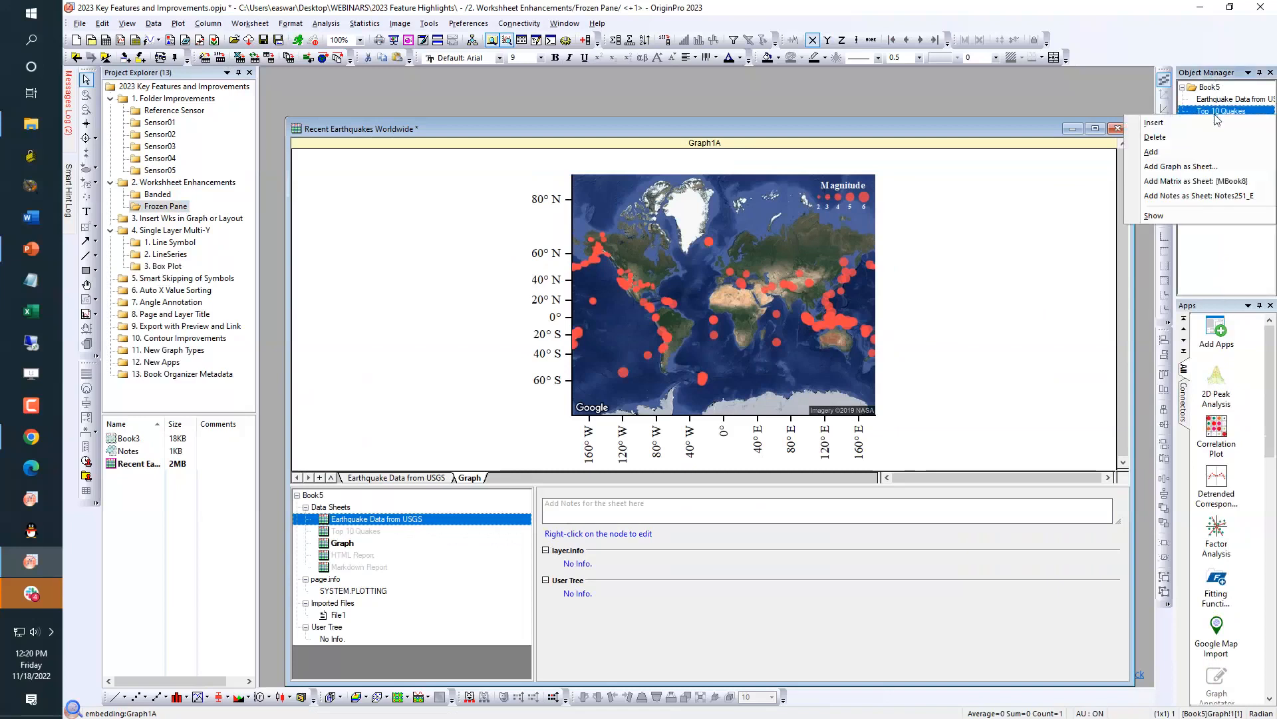
{"action": "left_click", "coordinate": [1215, 114]}
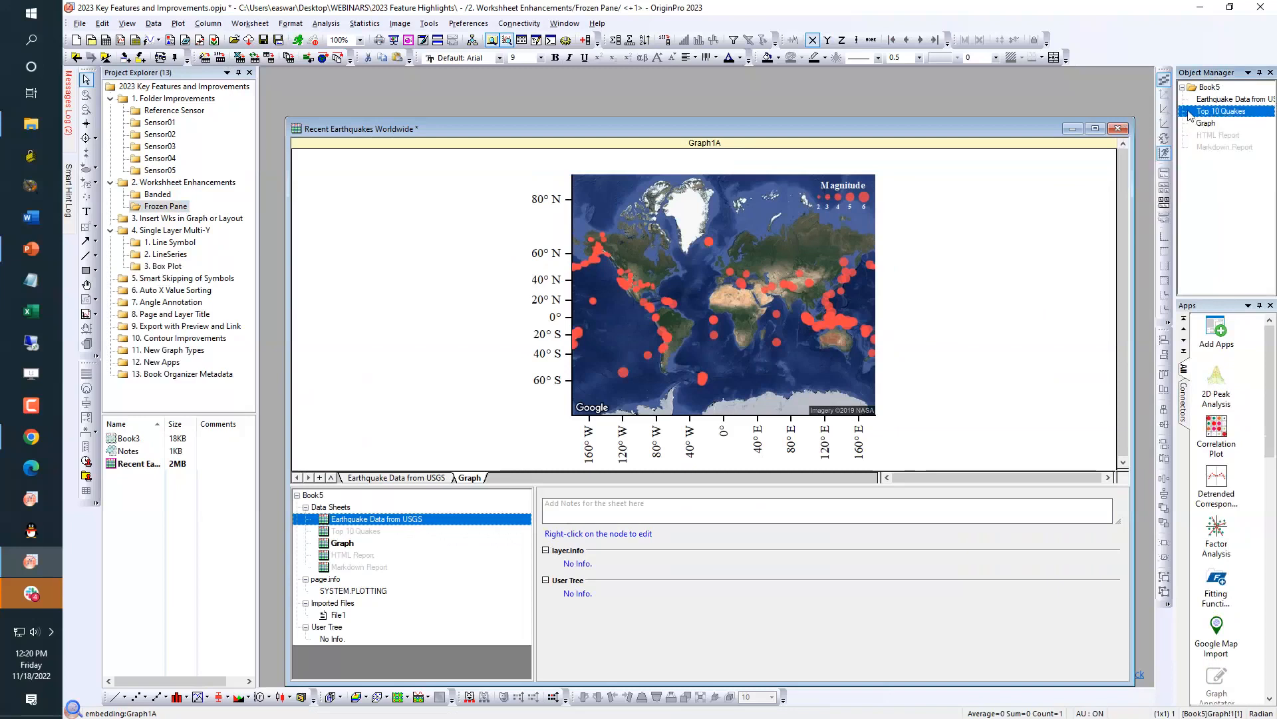
{"action": "left_click", "coordinate": [1188, 101]}
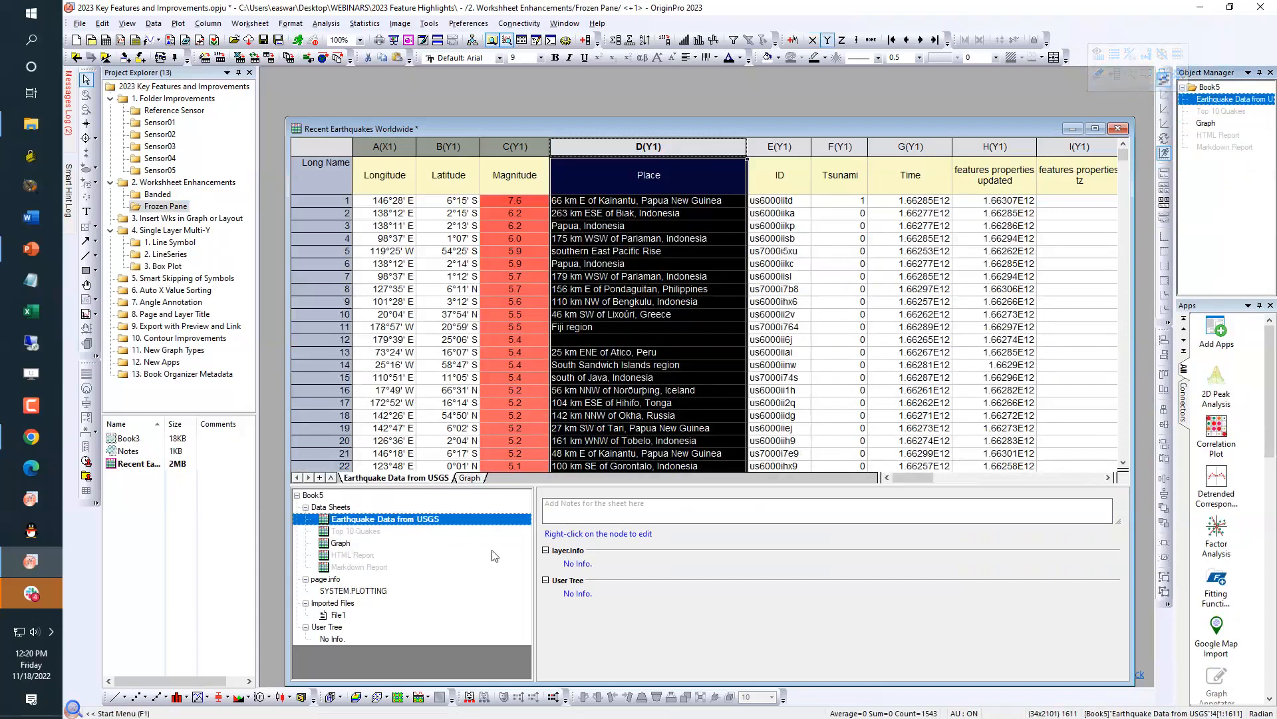
{"action": "left_click", "coordinate": [465, 479]}
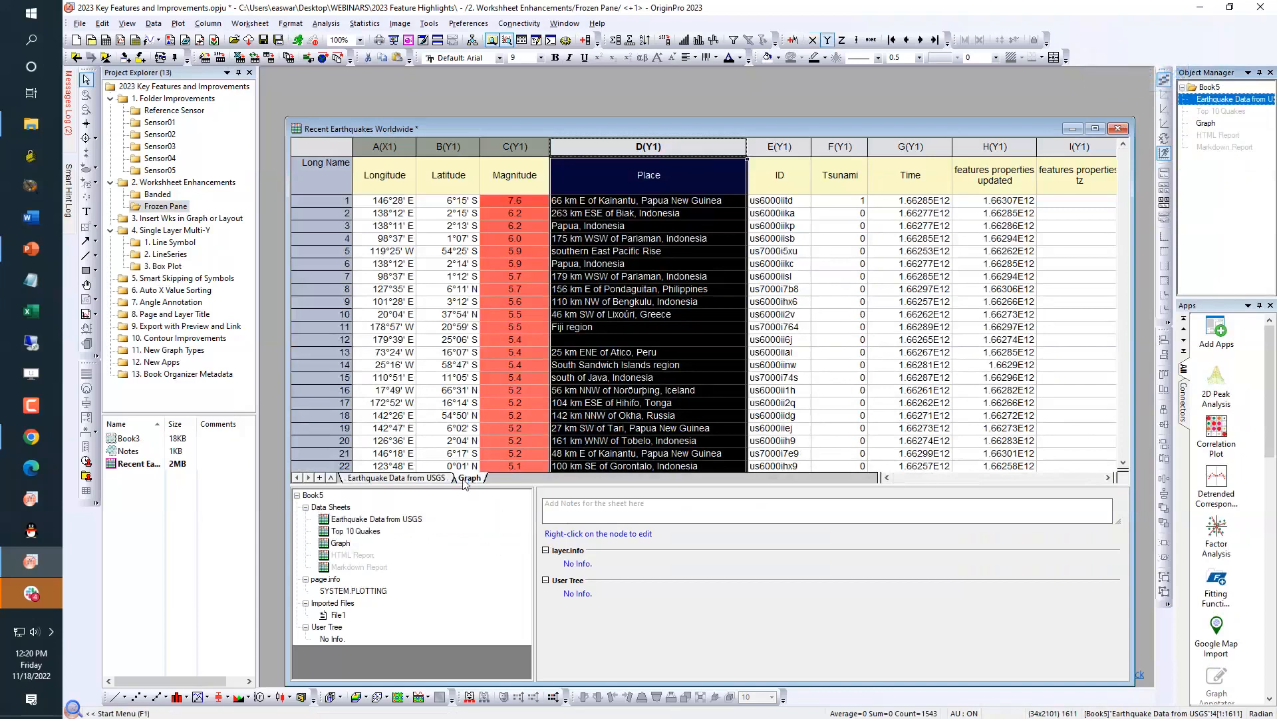
{"action": "right_click", "coordinate": [465, 483]}
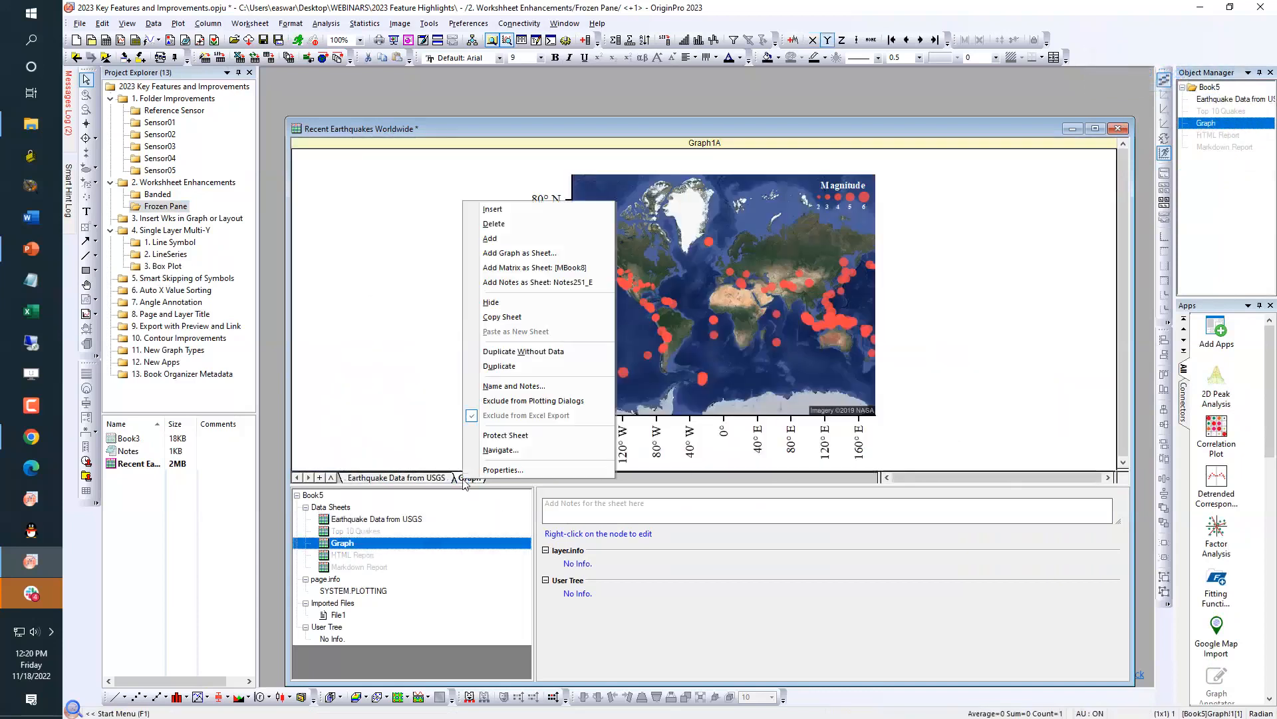
{"action": "left_click", "coordinate": [495, 451]}
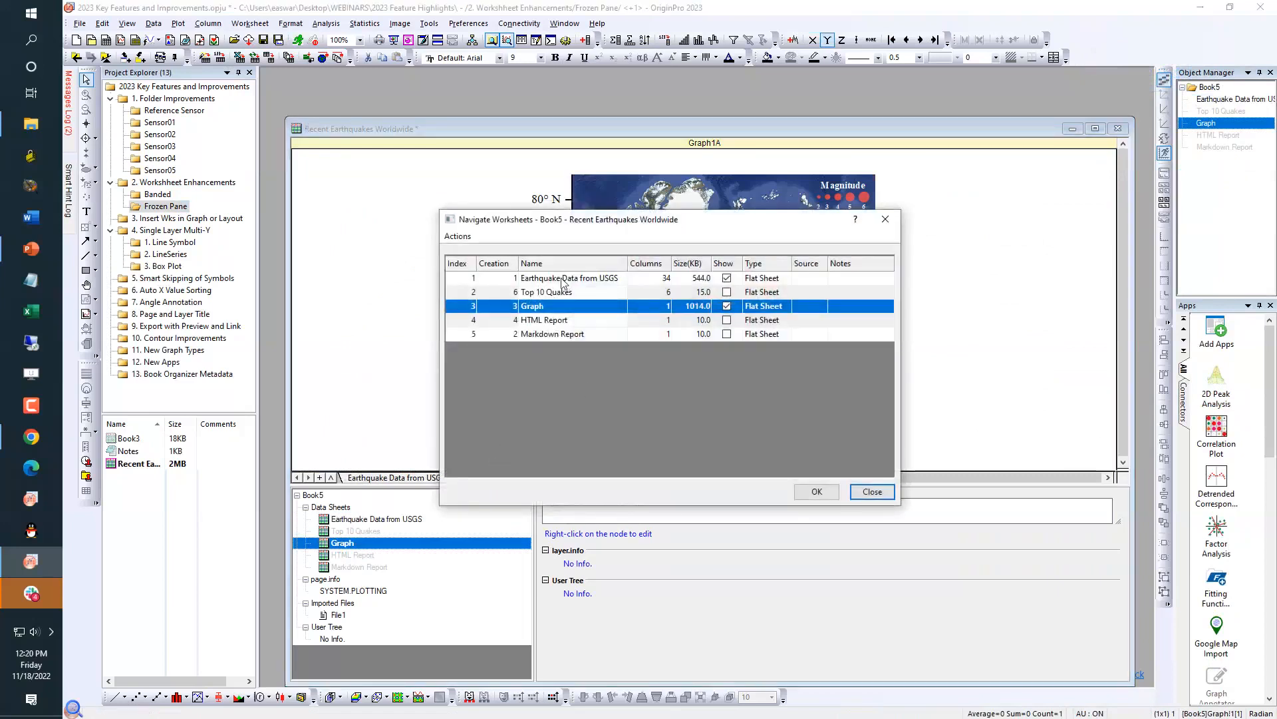
{"action": "left_click", "coordinate": [872, 492]}
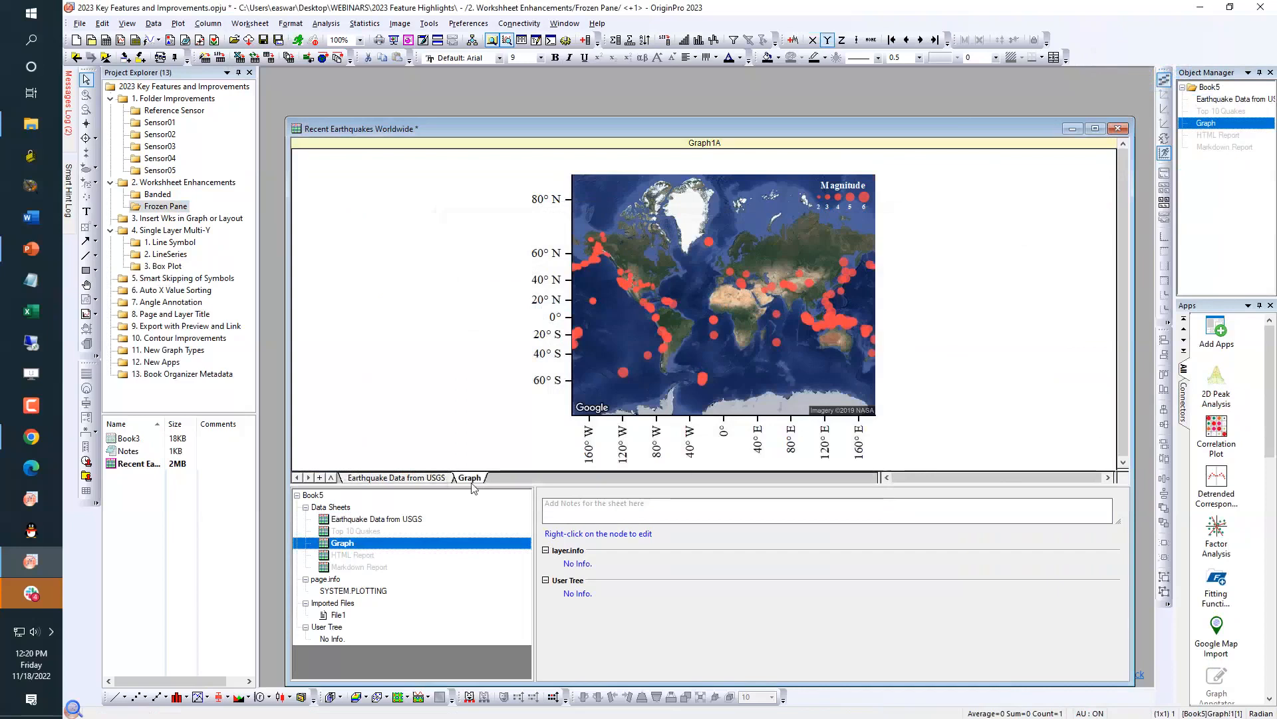
Sort the Navigate Worksheets list by name, set the Top 10 Quakes sheet to show, and go to it
{"action": "right_click", "coordinate": [475, 487]}
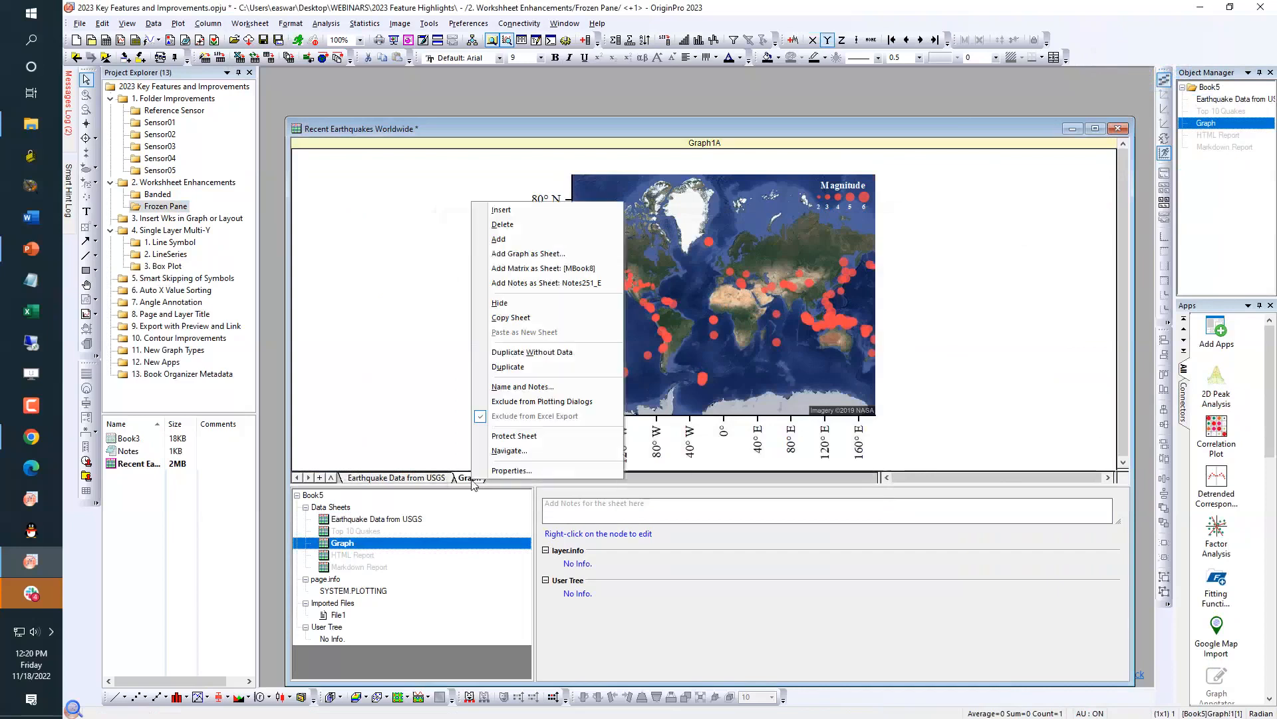
{"action": "left_click", "coordinate": [502, 451]}
{"action": "left_click", "coordinate": [561, 264]}
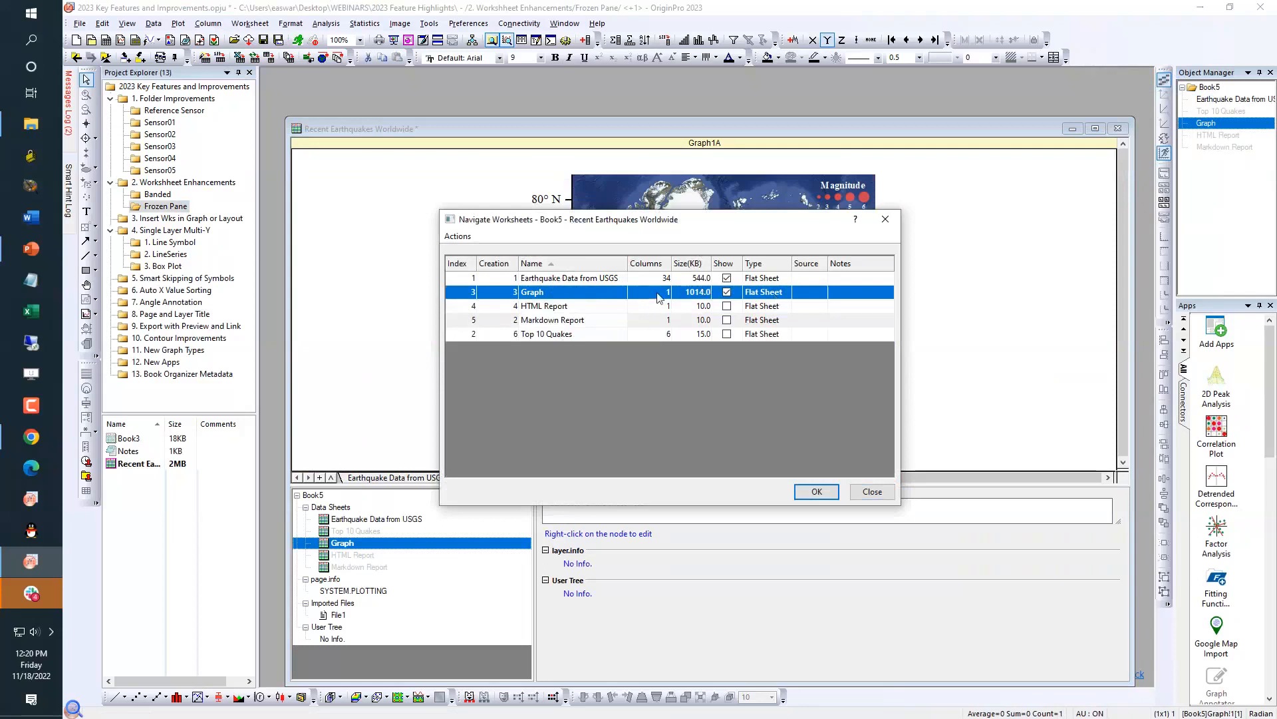
{"action": "left_click", "coordinate": [728, 334]}
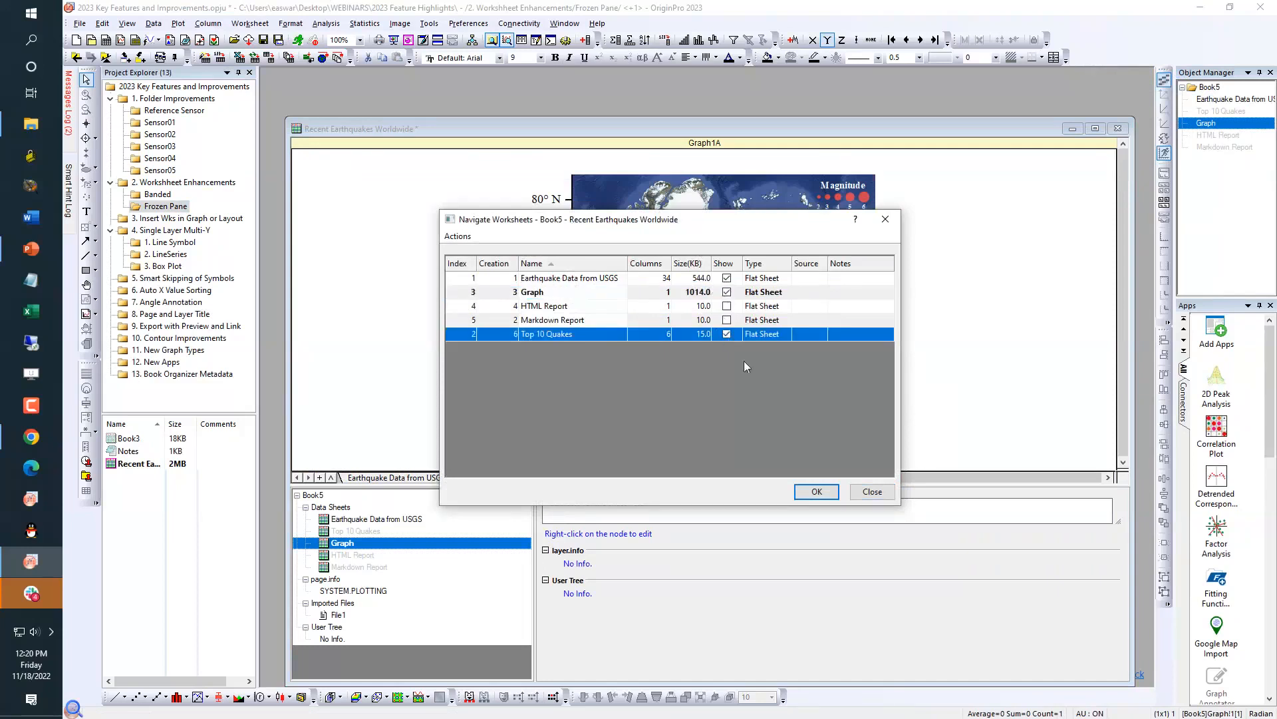
{"action": "left_click", "coordinate": [824, 492]}
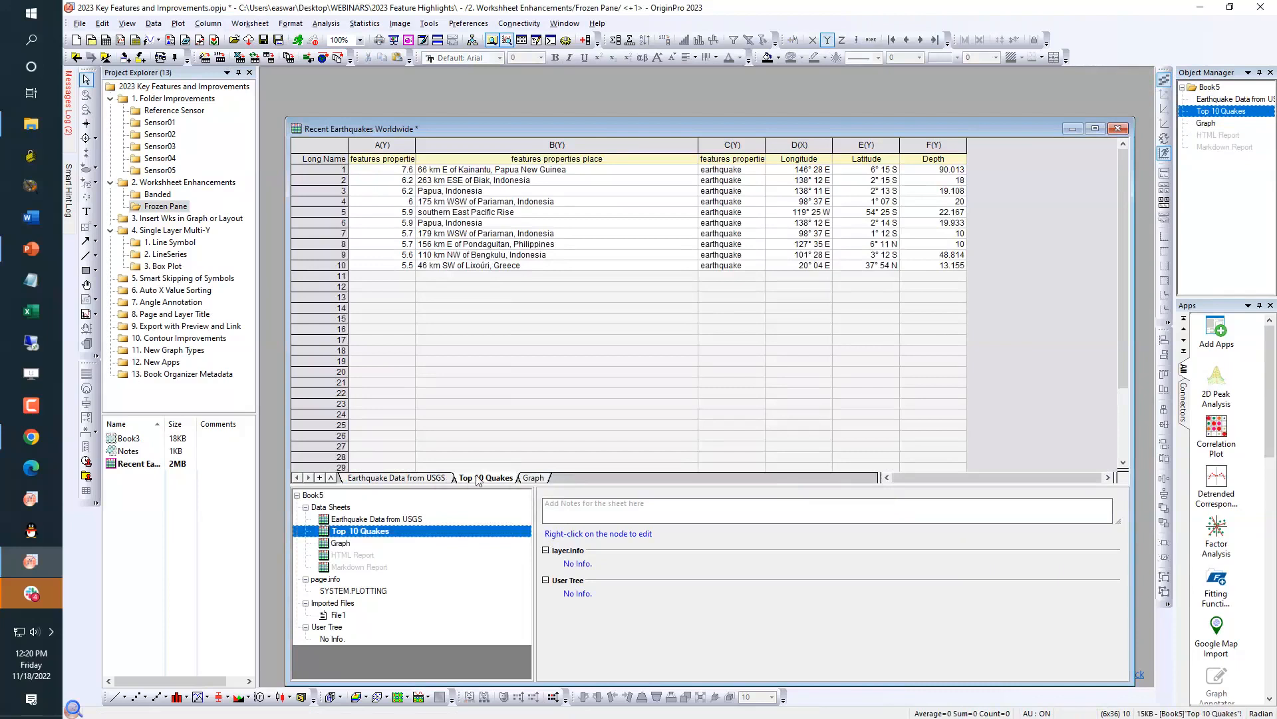
Open the 3. Insert Wks in Graph or Layout folder, and rearrange its Notes8 and Graph1E windows to free space around the graph
{"action": "left_click", "coordinate": [171, 182]}
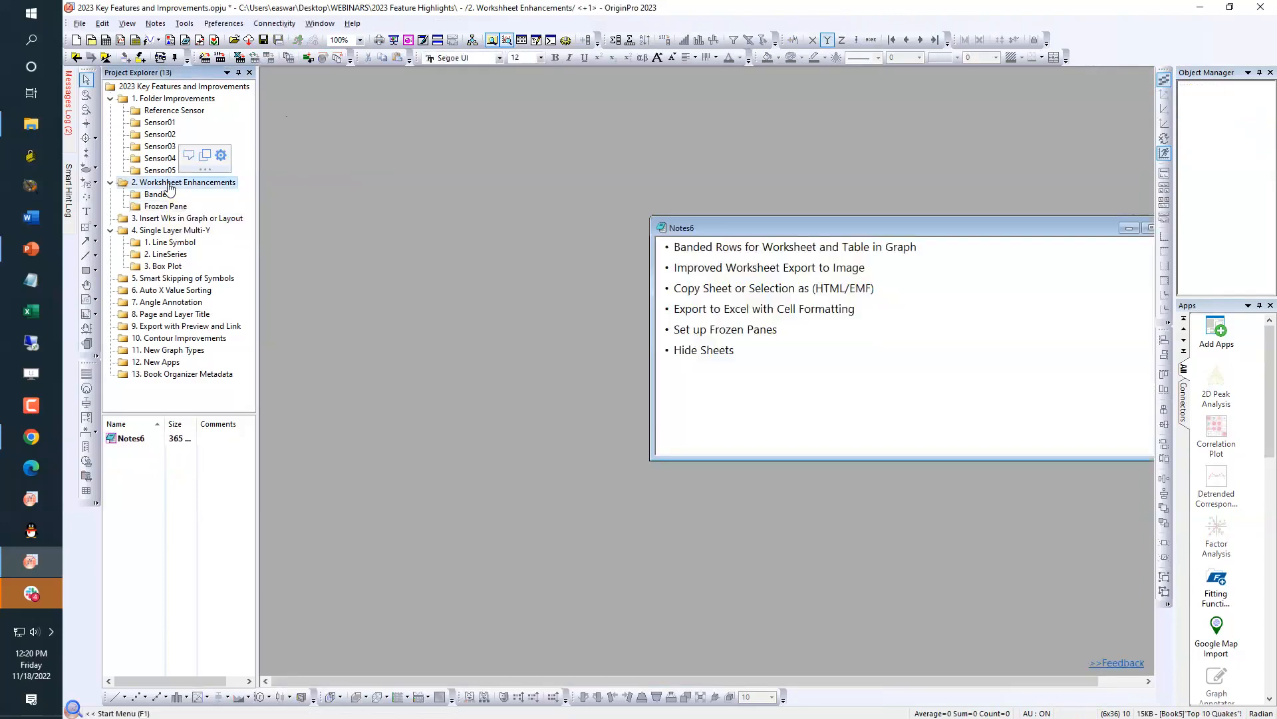
{"action": "left_click", "coordinate": [178, 219]}
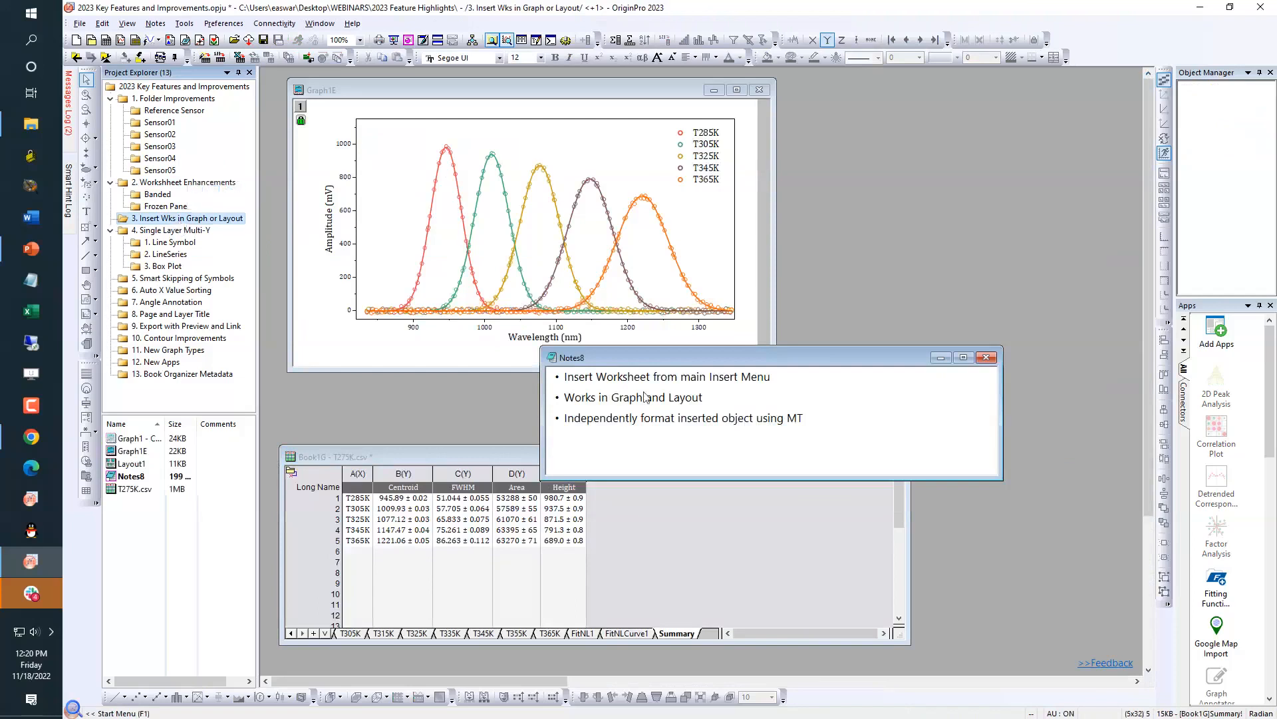
{"action": "left_click_drag", "start_coordinate": [622, 357], "coordinate": [809, 466]}
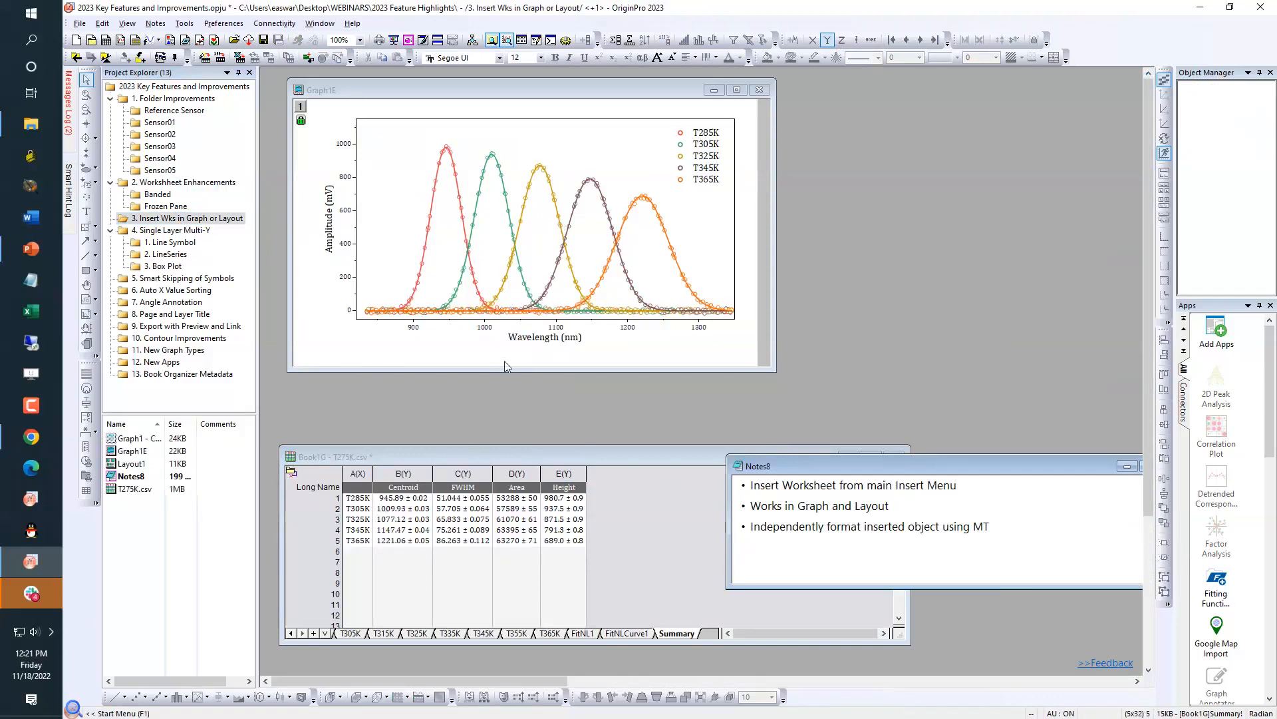
{"action": "left_click_drag", "start_coordinate": [774, 369], "coordinate": [721, 394]}
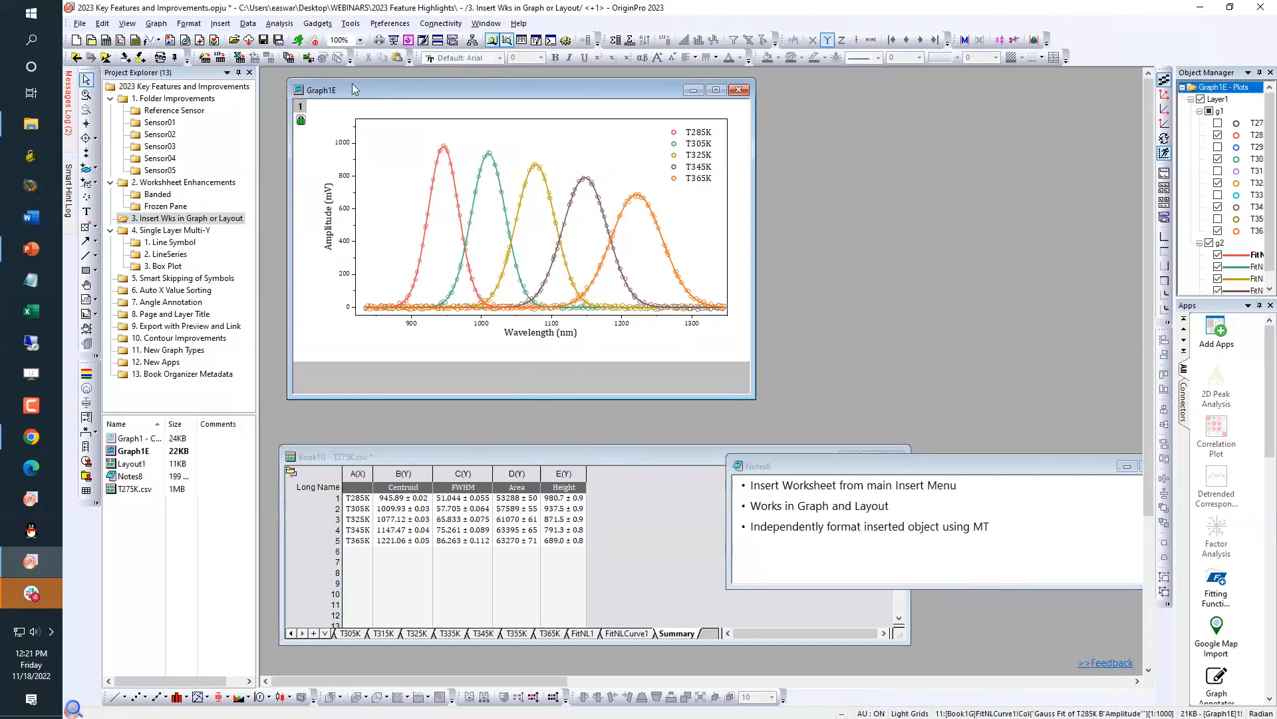
Insert the [Book1G]Summary worksheet into Graph1E and place it as a table below the peak plots
{"action": "left_click", "coordinate": [221, 26]}
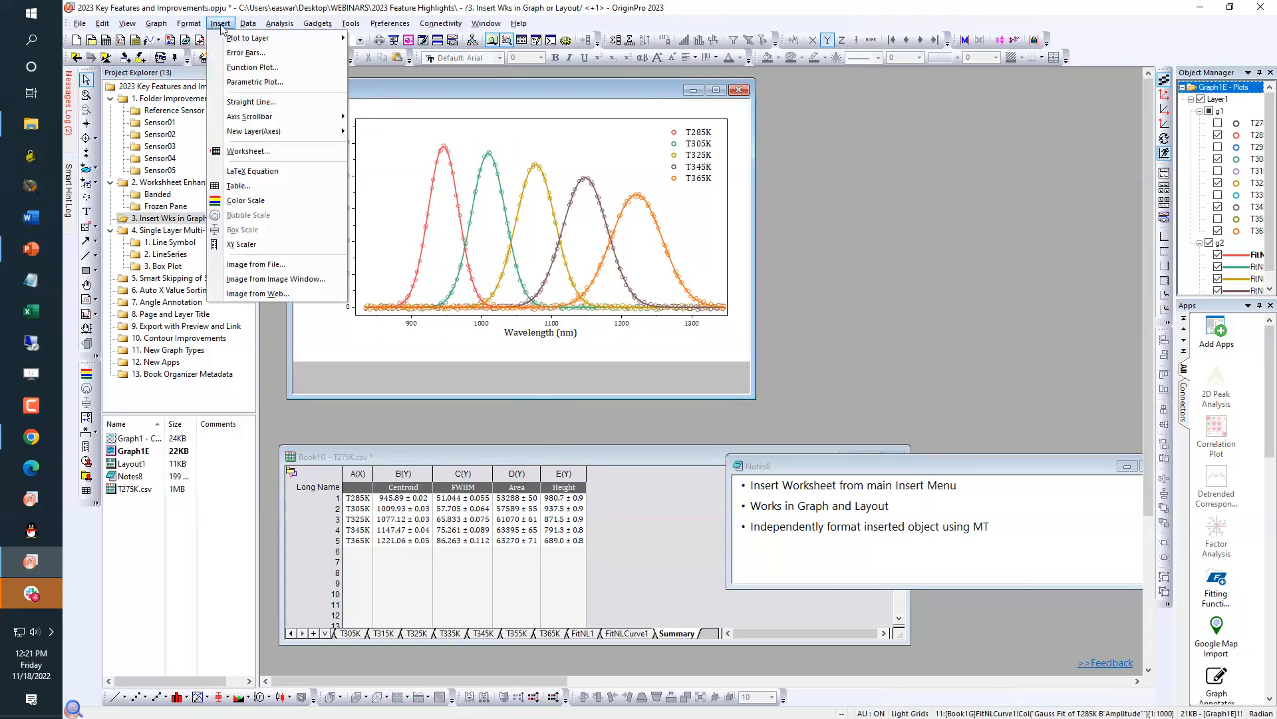
{"action": "left_click", "coordinate": [242, 152]}
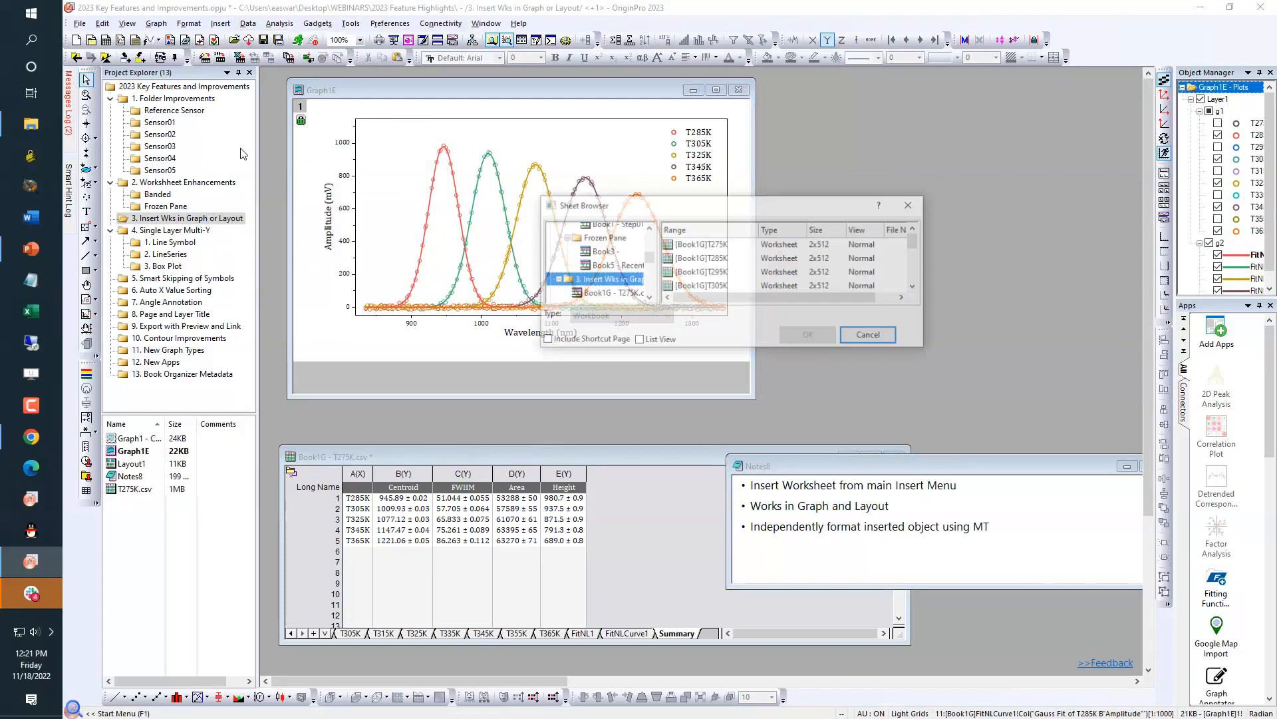
{"action": "scroll", "coordinate": [755, 268], "scroll_direction": "down", "scroll_amount": 3}
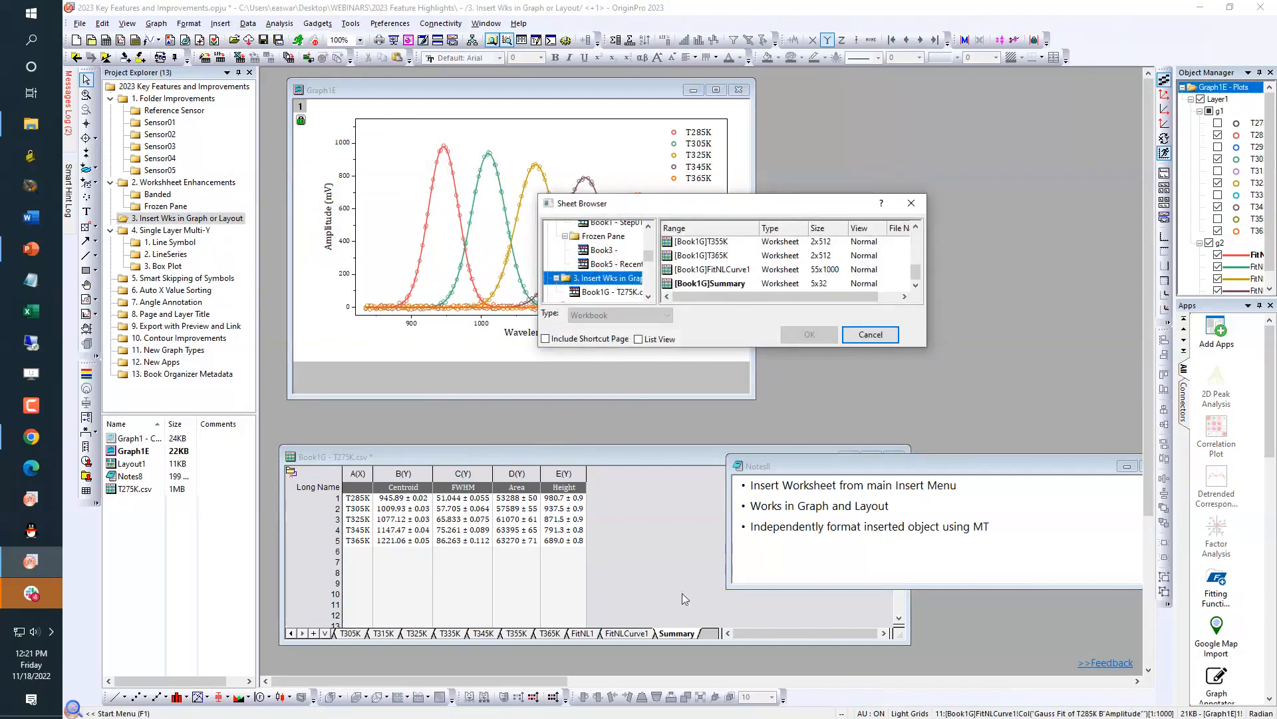
{"action": "left_click", "coordinate": [715, 283]}
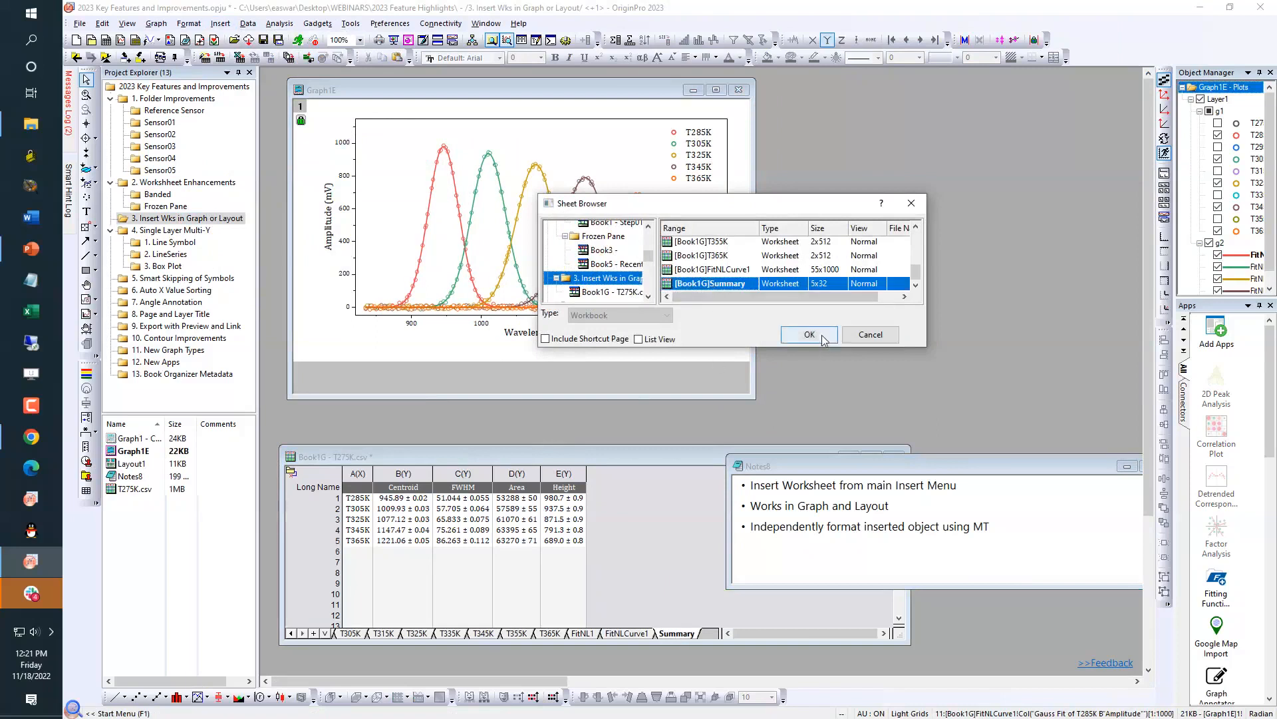
{"action": "left_click", "coordinate": [809, 334]}
{"action": "left_click_drag", "start_coordinate": [582, 196], "coordinate": [538, 368]}
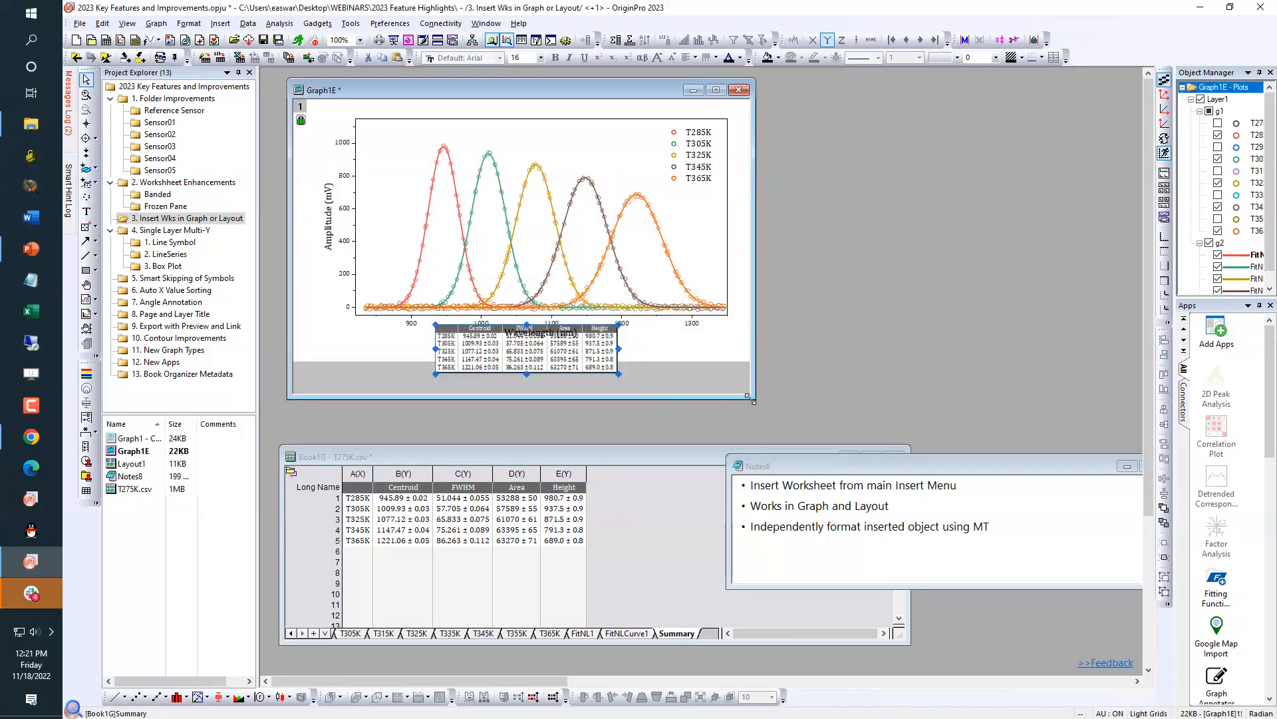
Enlarge the Graph1E window, and reduce the plot layer's height so the inserted table sits clear below the Wavelength axis title
{"action": "left_click_drag", "start_coordinate": [750, 399], "coordinate": [974, 544]}
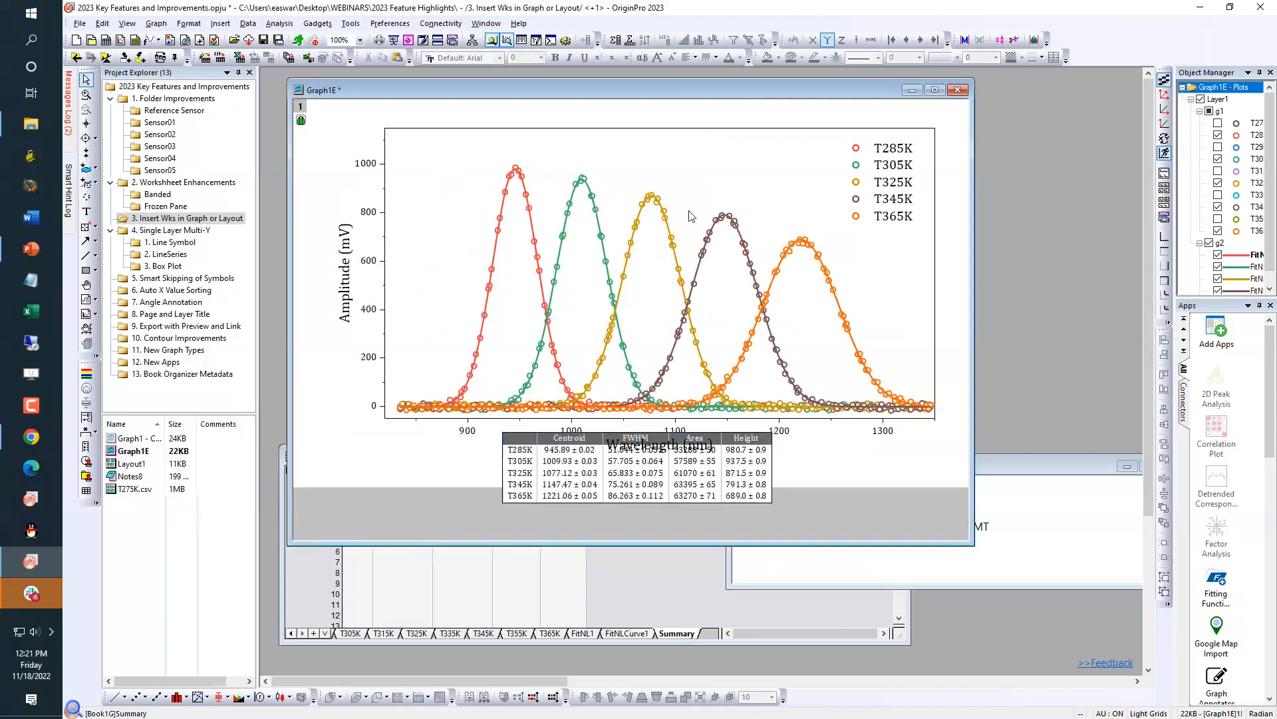
{"action": "left_click", "coordinate": [674, 276]}
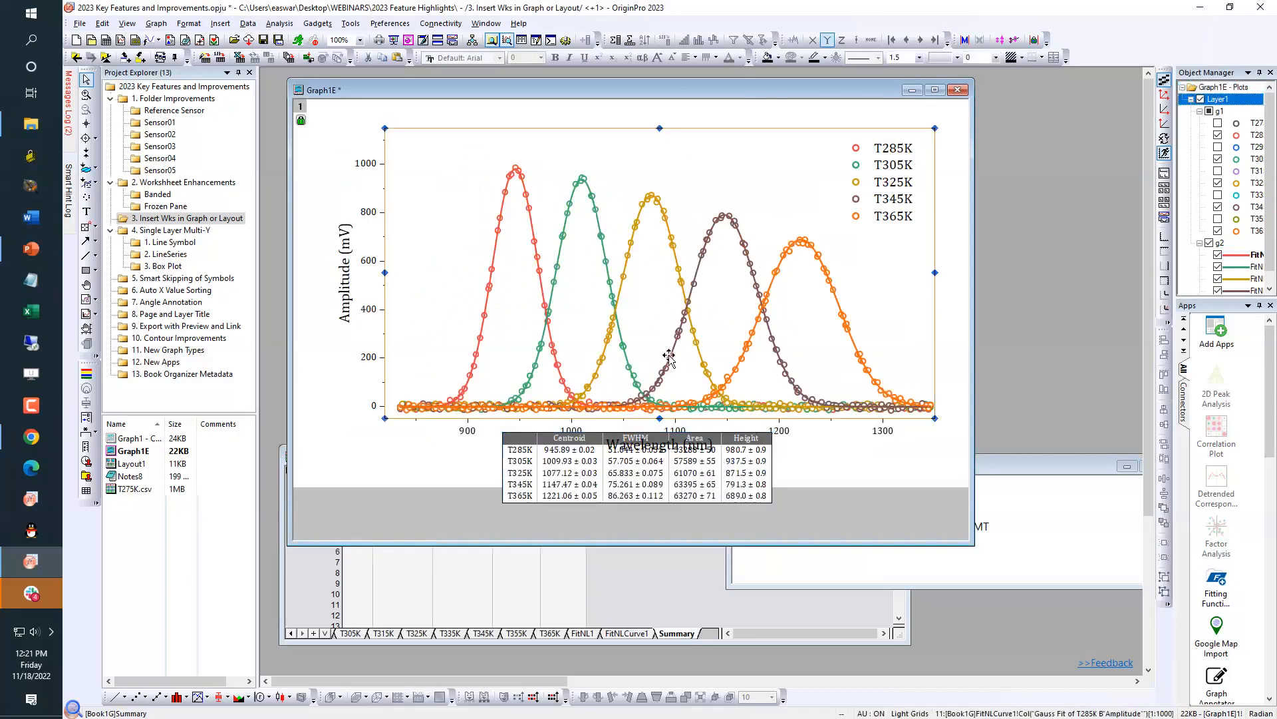
{"action": "left_click_drag", "start_coordinate": [660, 418], "coordinate": [657, 313]}
{"action": "left_click", "coordinate": [639, 424]}
{"action": "left_click_drag", "start_coordinate": [639, 424], "coordinate": [638, 421]}
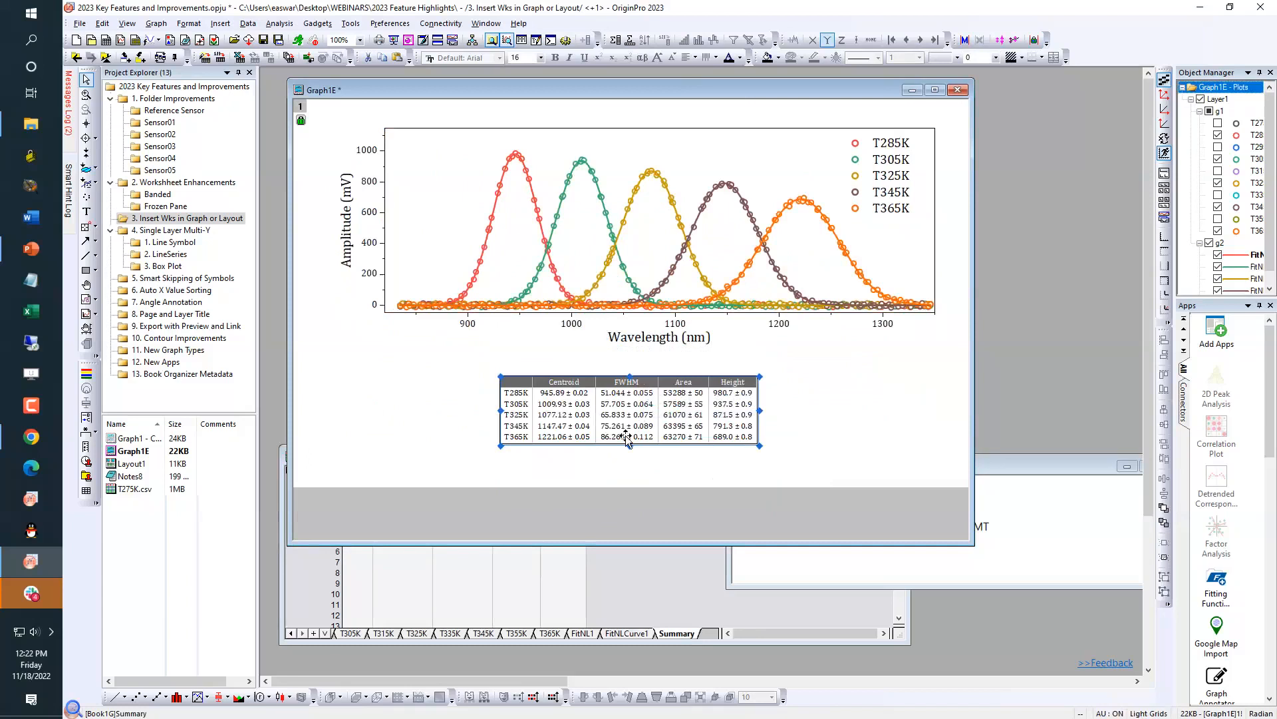
Compare the table inserted in Graph1E with the source Summary sheet of Book1G
{"action": "left_click", "coordinate": [647, 563]}
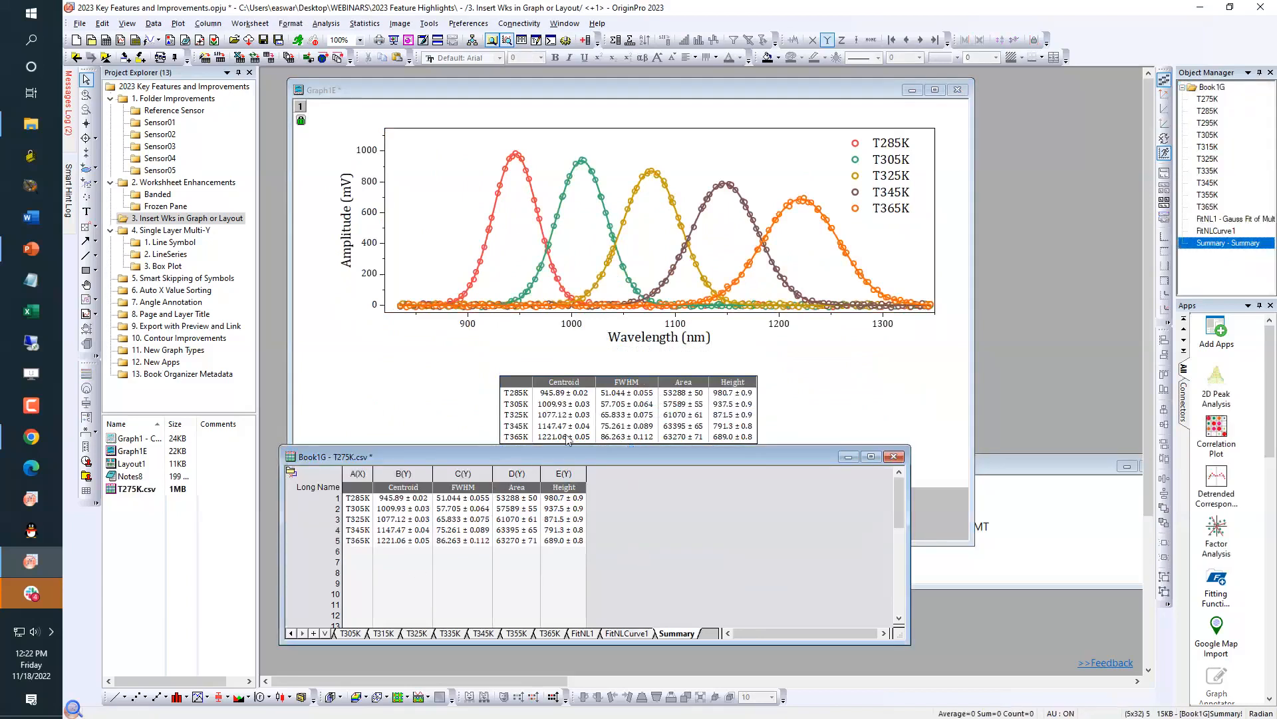
{"action": "left_click", "coordinate": [581, 404]}
{"action": "left_click", "coordinate": [581, 404]}
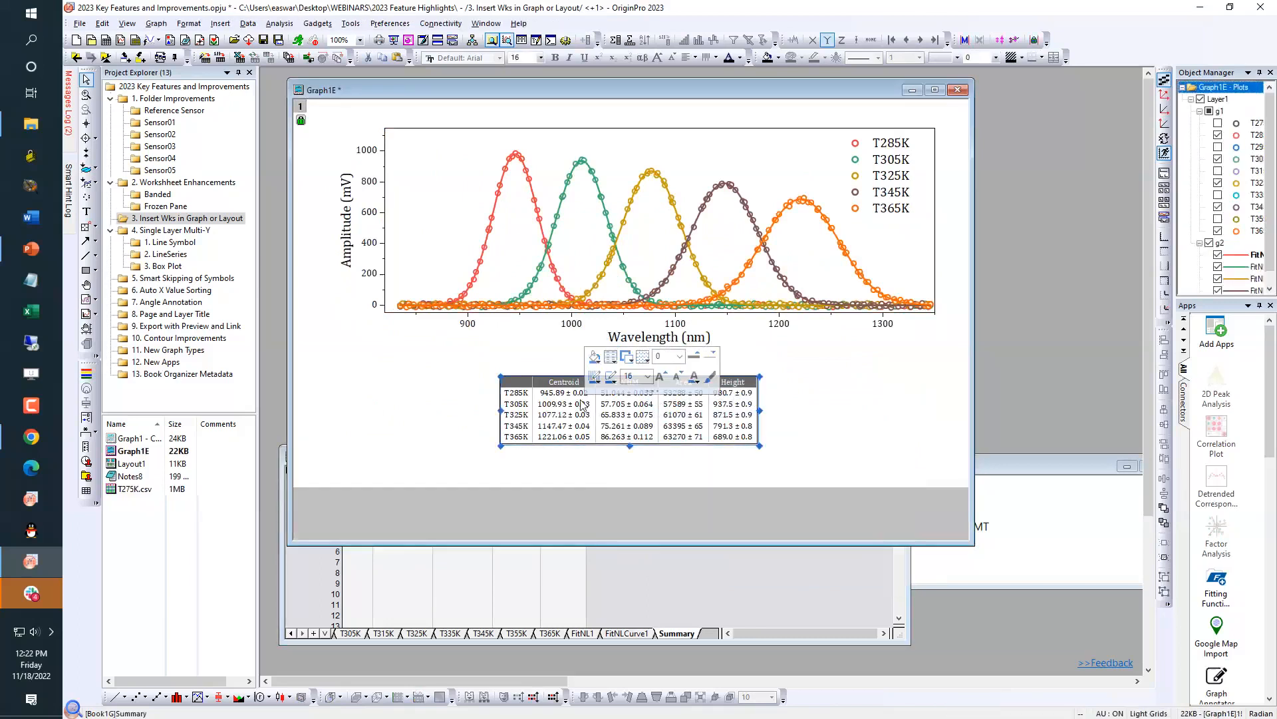
{"action": "left_click", "coordinate": [676, 605]}
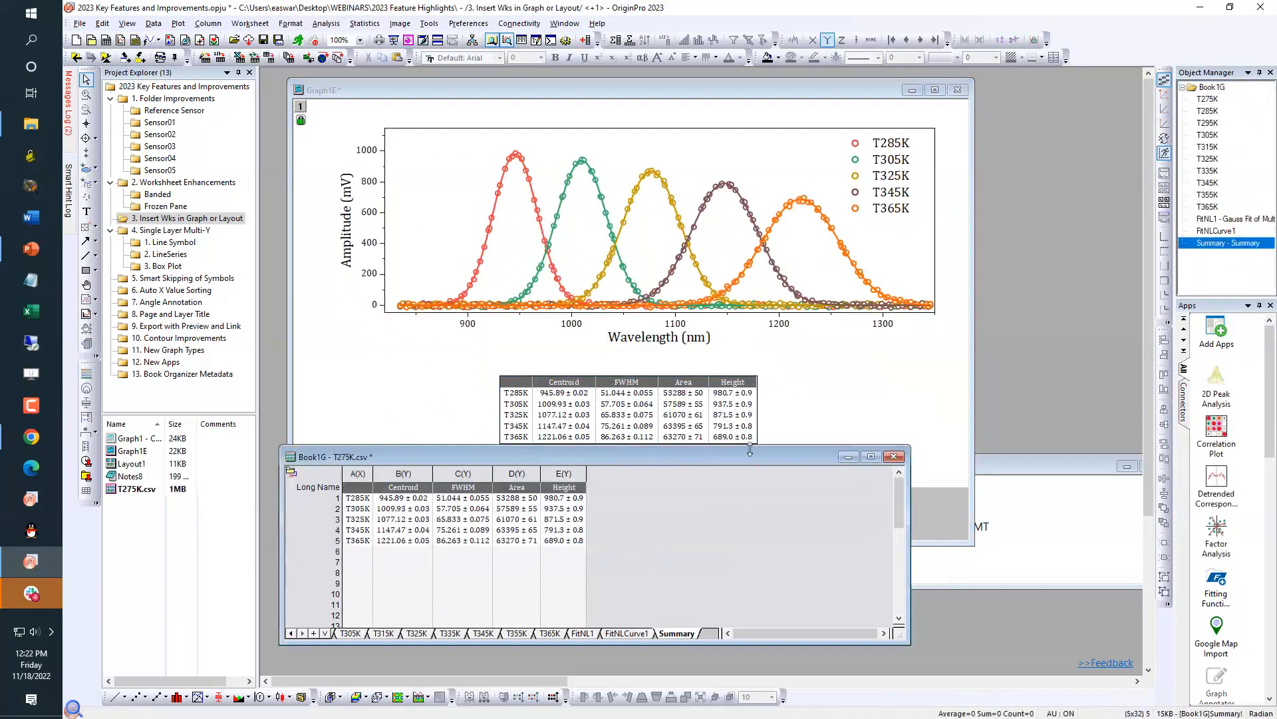
Increase the font size of the inserted Summary table in Graph1E to 21
{"action": "left_click", "coordinate": [678, 426]}
{"action": "left_click", "coordinate": [677, 426]}
{"action": "left_click", "coordinate": [754, 399]}
{"action": "left_click", "coordinate": [754, 399]}
{"action": "left_click", "coordinate": [754, 399]}
{"action": "left_click", "coordinate": [754, 399]}
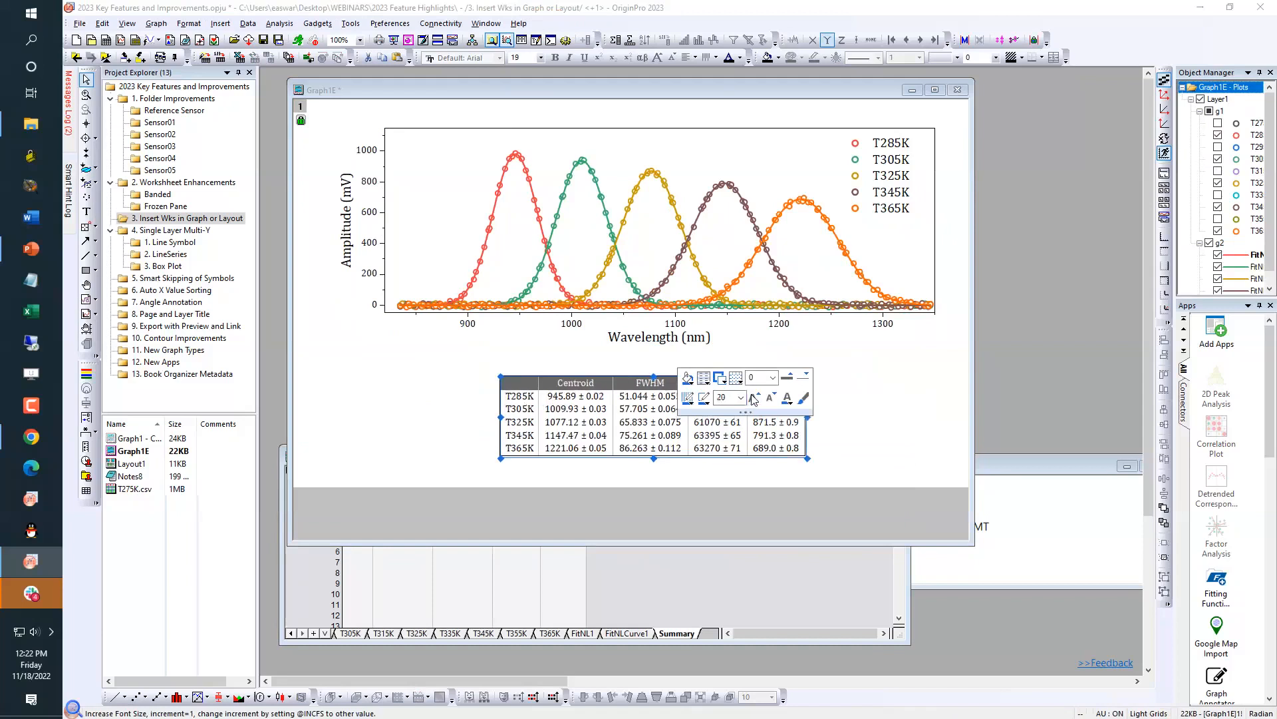
{"action": "left_click", "coordinate": [754, 398]}
{"action": "left_click", "coordinate": [754, 399]}
Give the inserted table light green banded rows and a light blue cell fill
{"action": "left_click", "coordinate": [705, 381]}
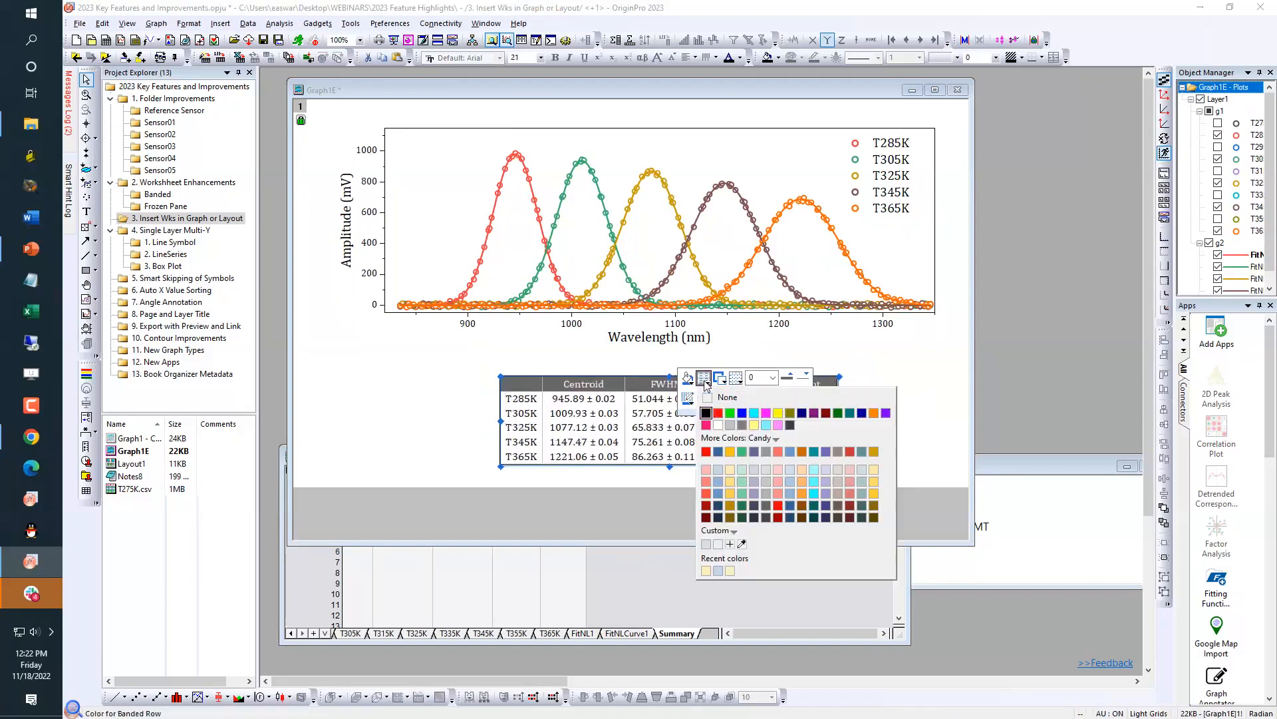
{"action": "left_click", "coordinate": [743, 469]}
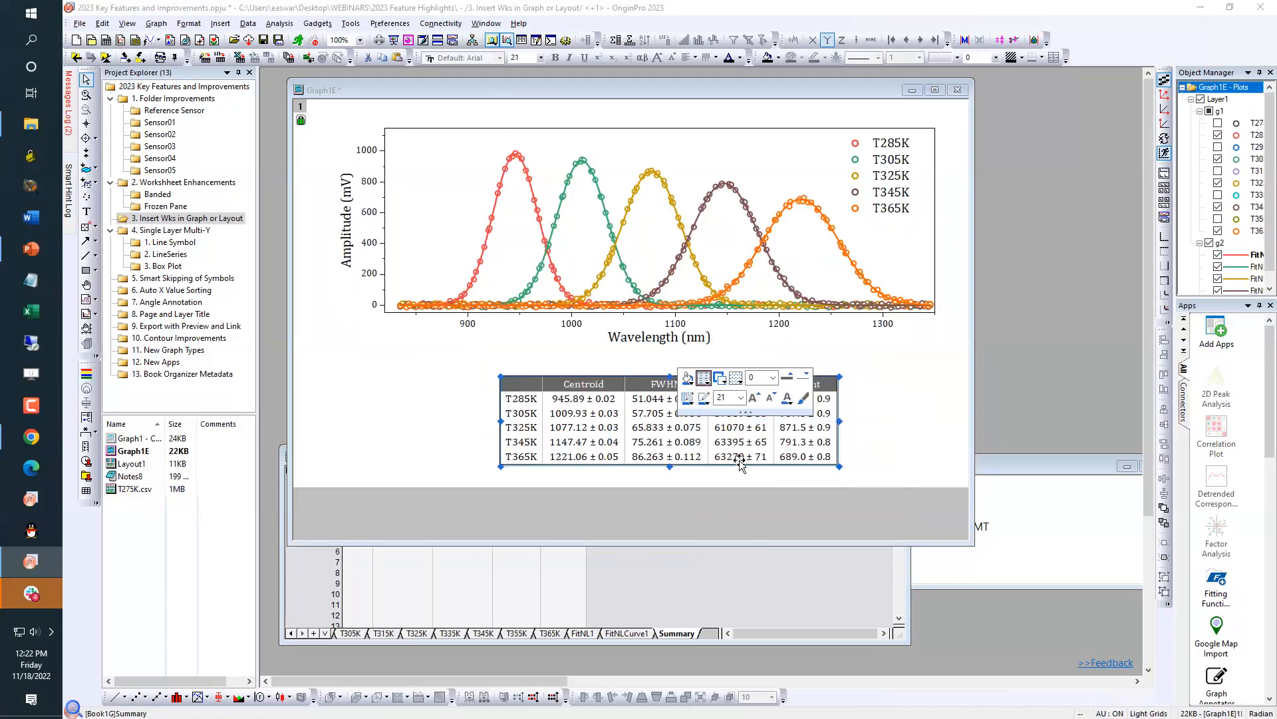
{"action": "left_click", "coordinate": [692, 380]}
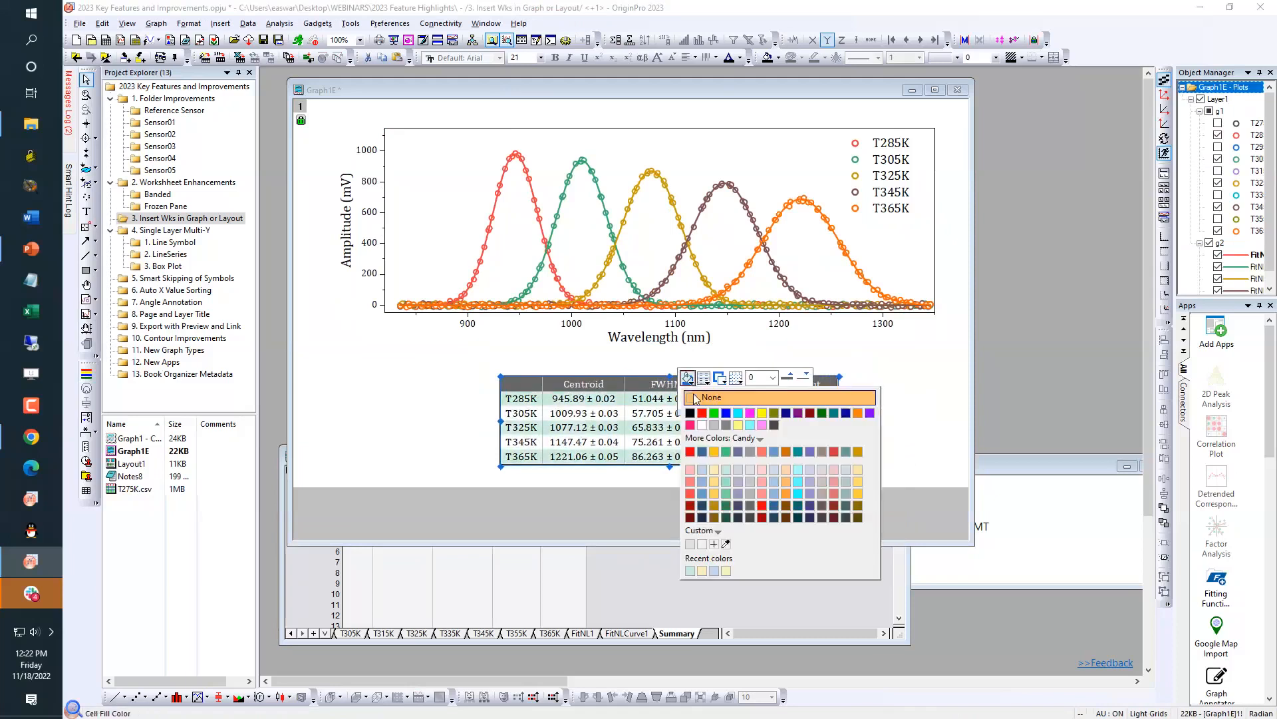
{"action": "left_click", "coordinate": [773, 471]}
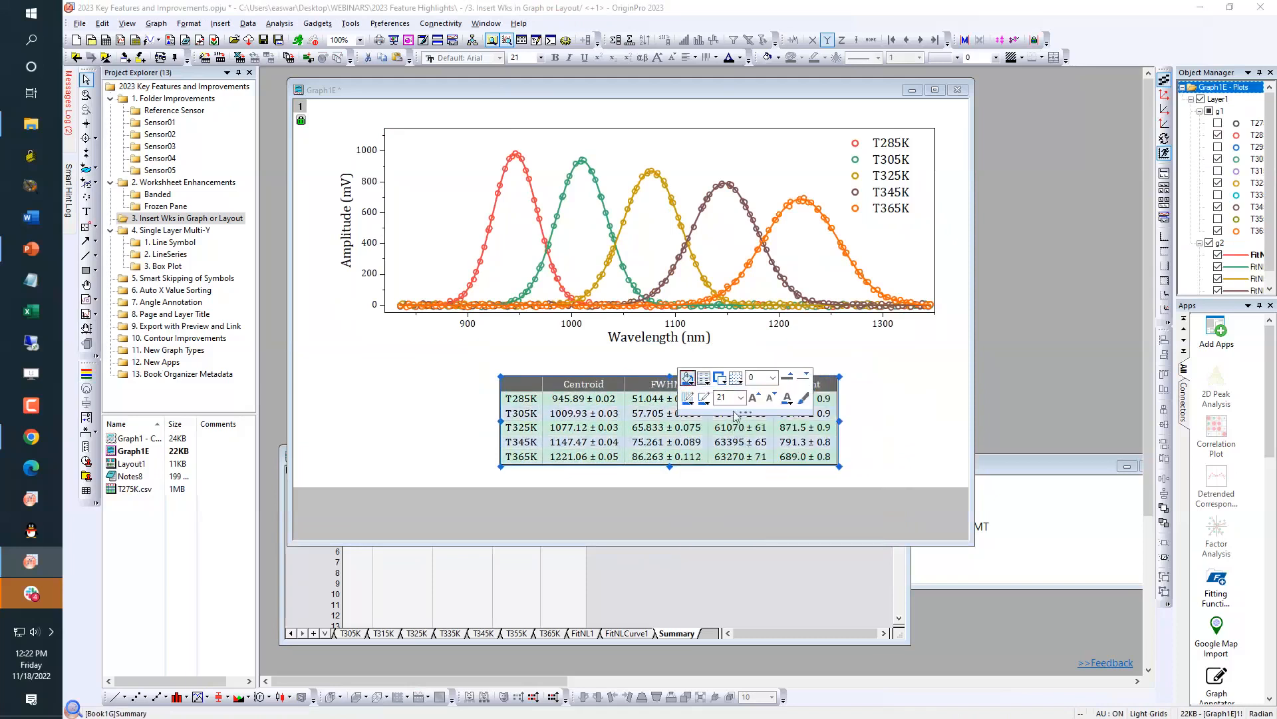
Set the inserted table's frame thickness to 2 pt and color its grid lines red
{"action": "left_click", "coordinate": [723, 380]}
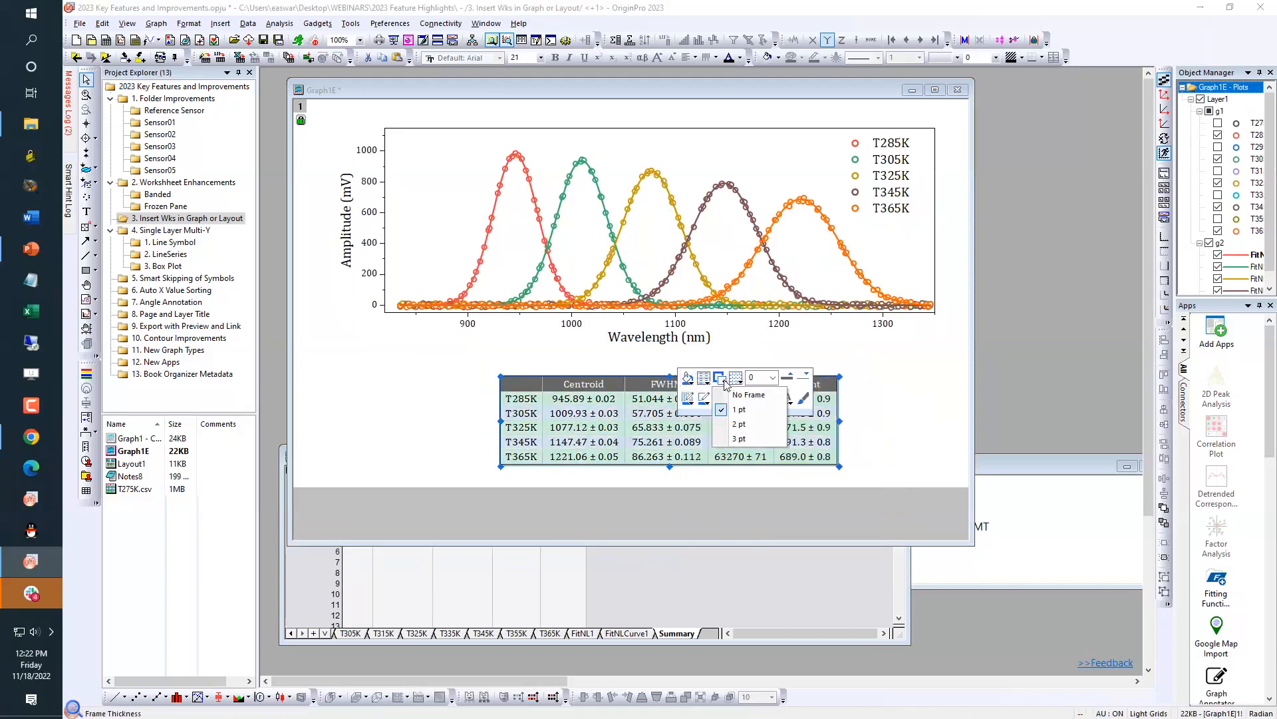
{"action": "left_click", "coordinate": [740, 425]}
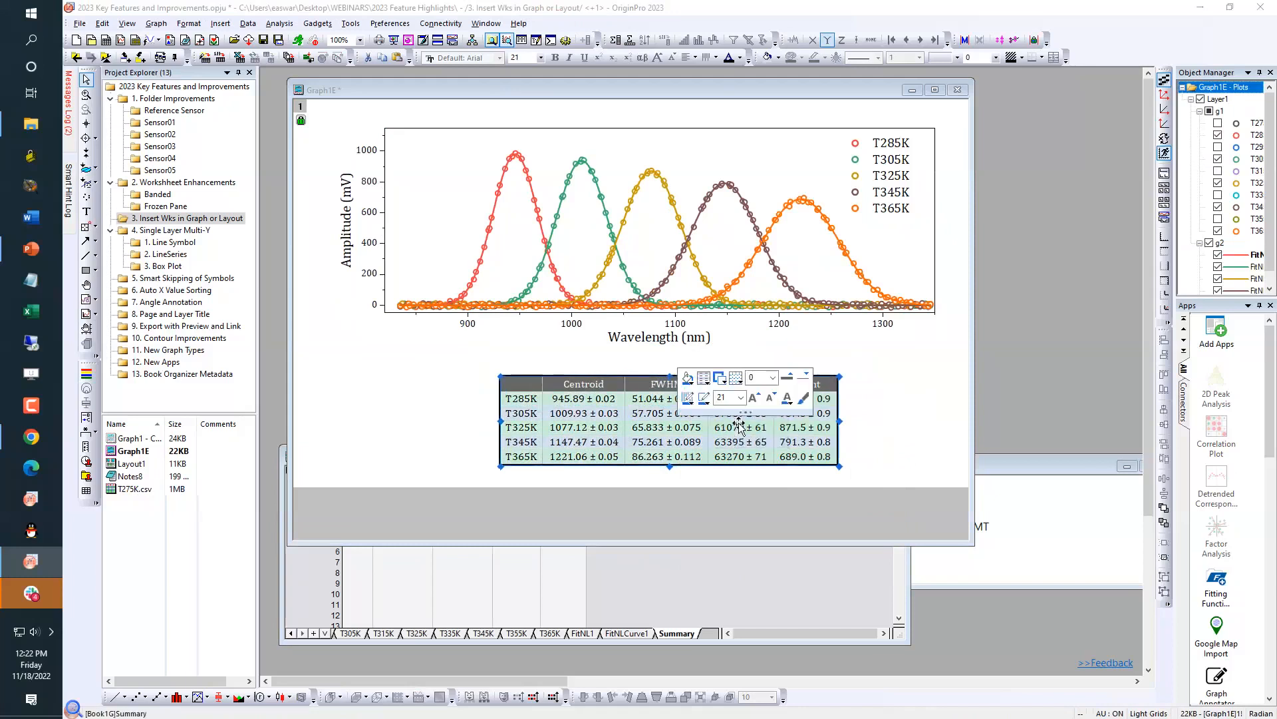
{"action": "left_click", "coordinate": [688, 398]}
{"action": "left_click", "coordinate": [700, 431]}
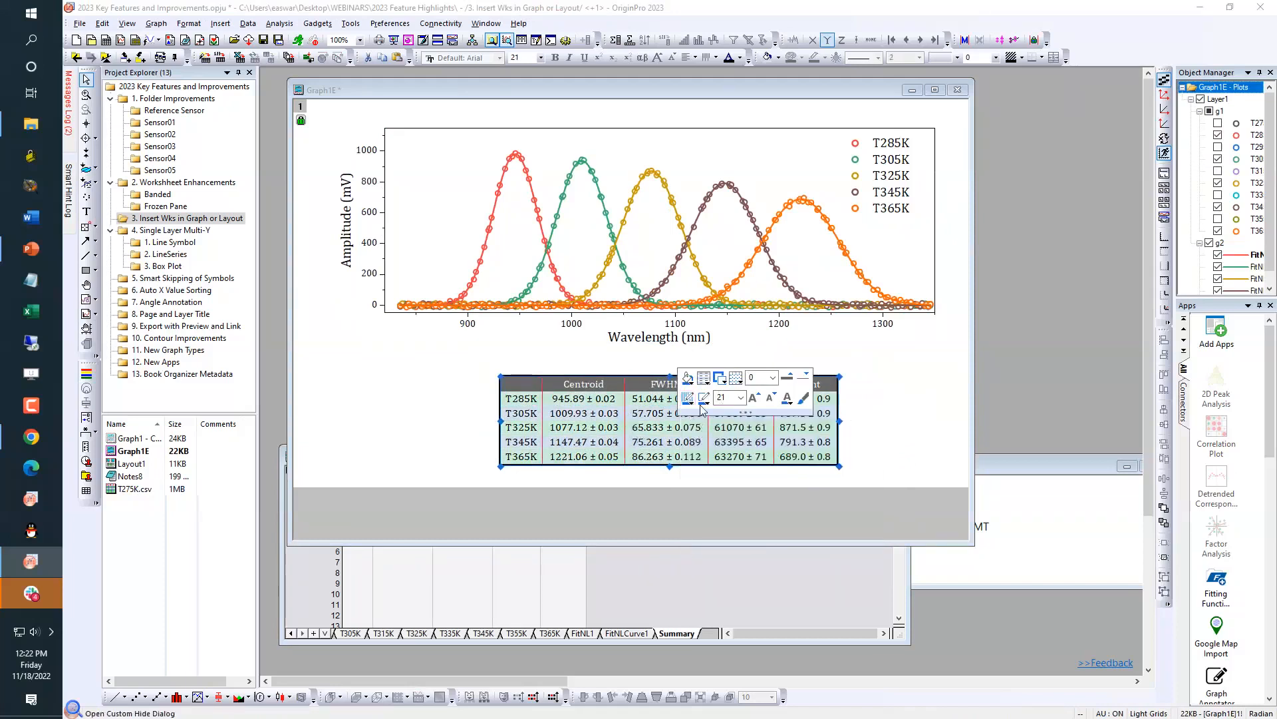
Add horizontal grid lines to the inserted table and widen it beneath the Wavelength axis title
{"action": "left_click", "coordinate": [738, 386]}
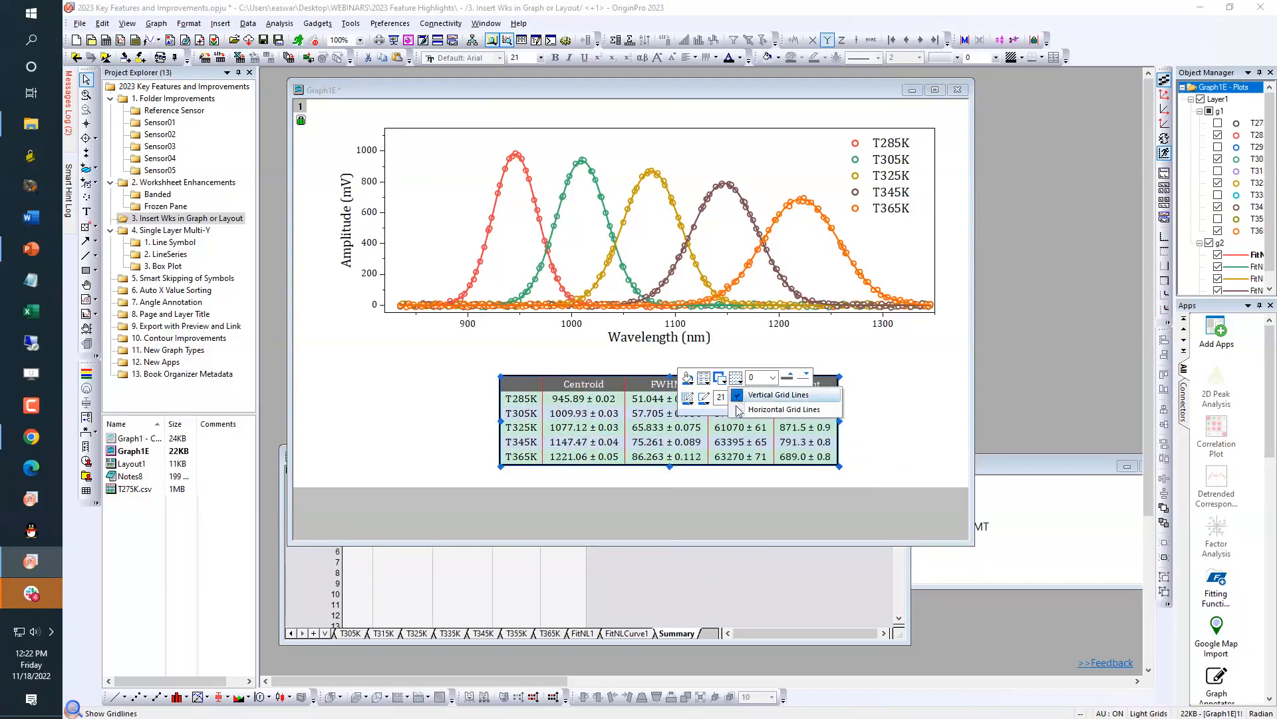
{"action": "left_click", "coordinate": [738, 409]}
{"action": "left_click_drag", "start_coordinate": [725, 420], "coordinate": [654, 419]}
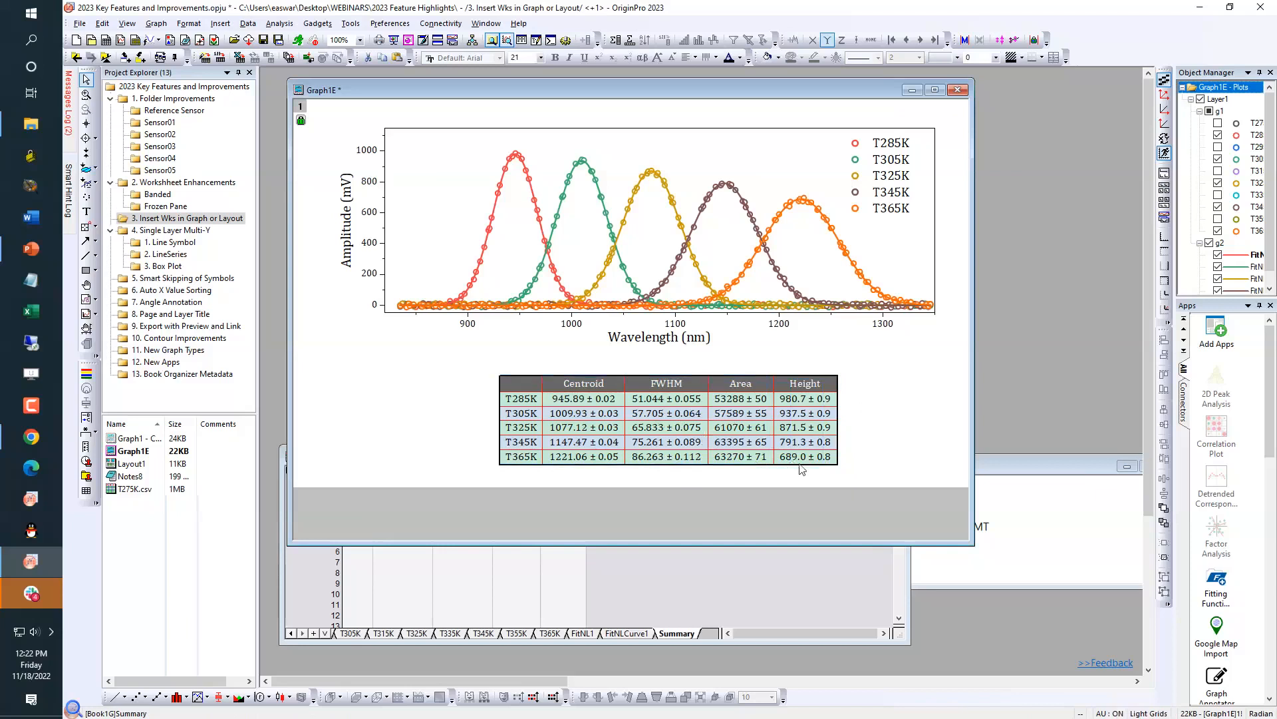
{"action": "left_click_drag", "start_coordinate": [768, 466], "coordinate": [889, 468]}
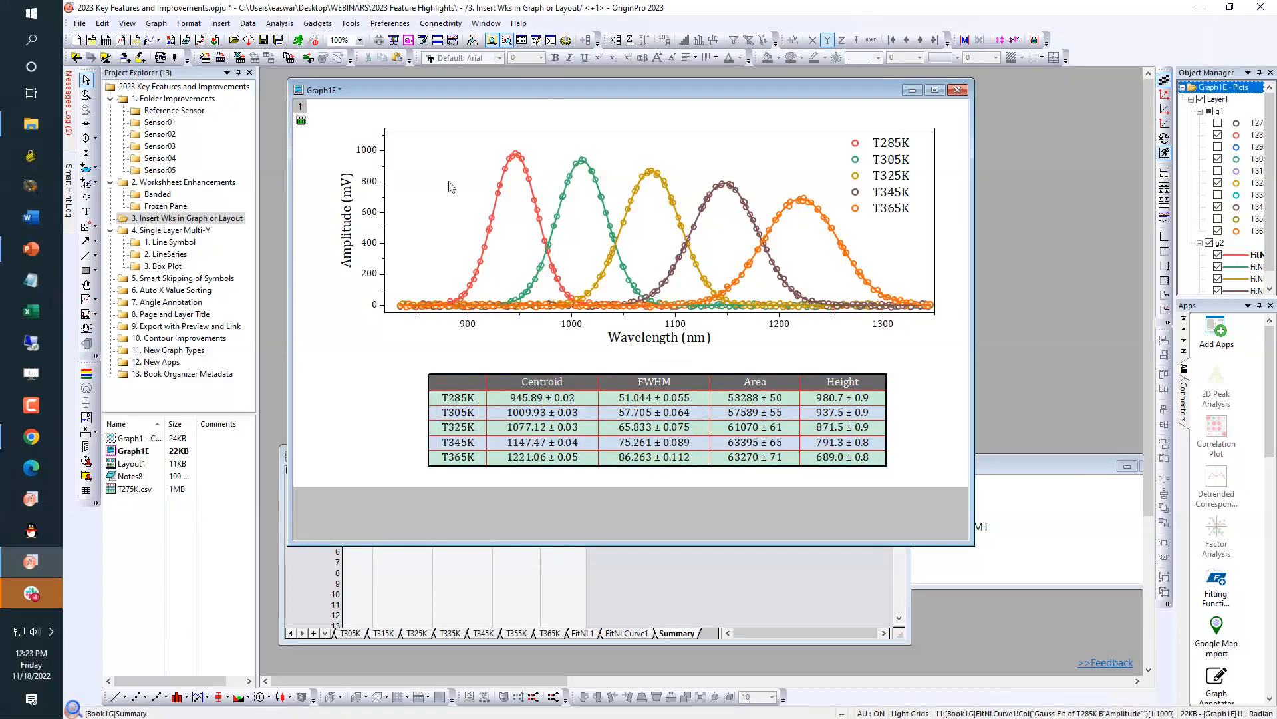
Create a new layout page, check its option for adding a worksheet, and minimize the layout window
{"action": "left_click", "coordinate": [170, 42]}
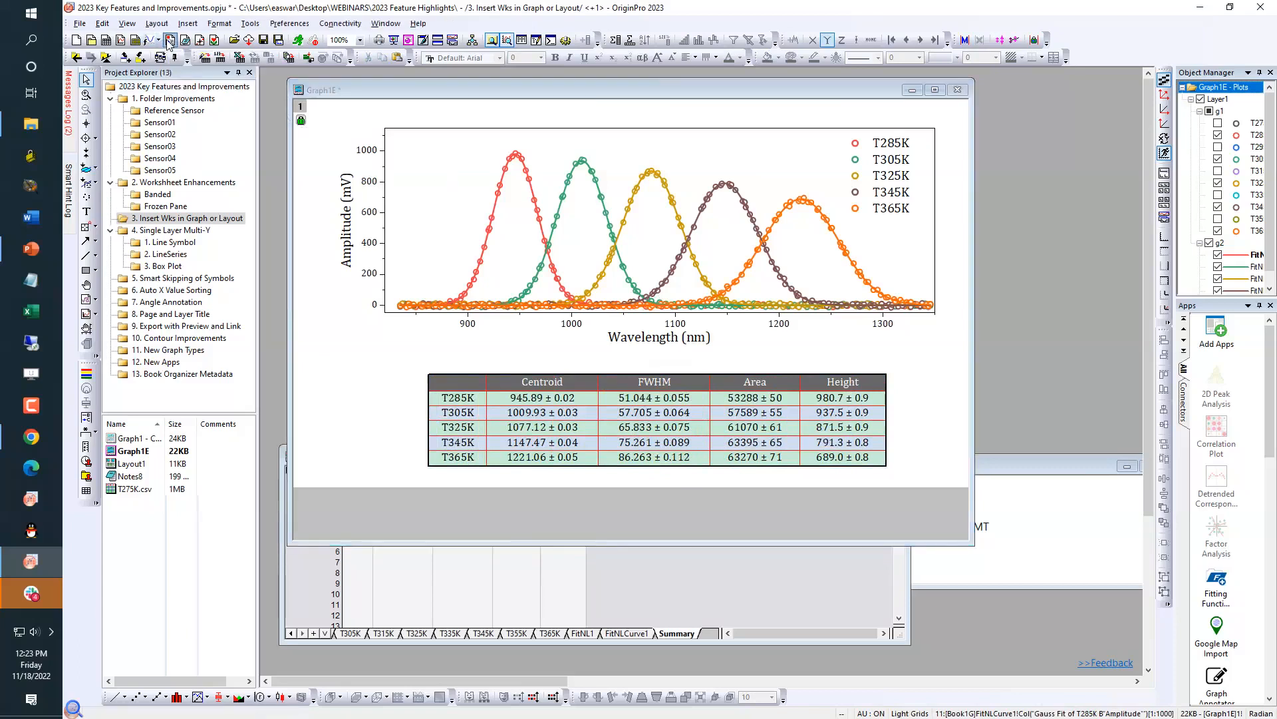
{"action": "right_click", "coordinate": [394, 146]}
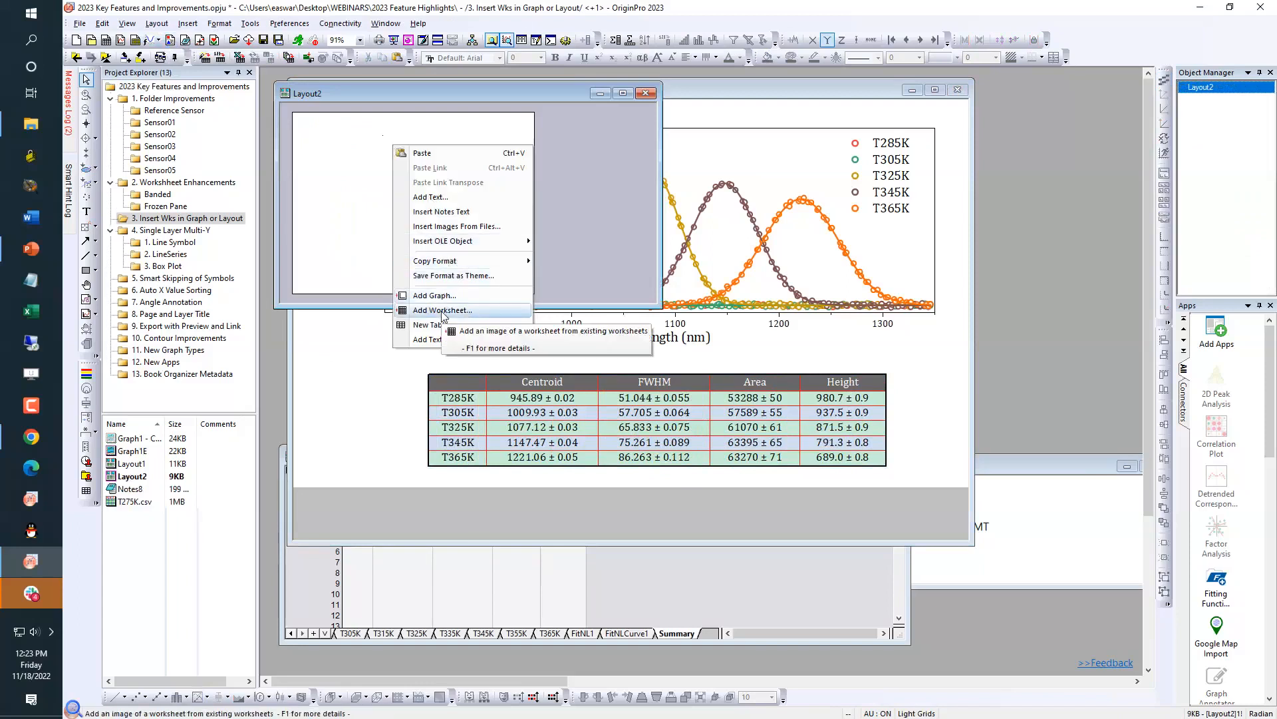
{"action": "left_click", "coordinate": [598, 89]}
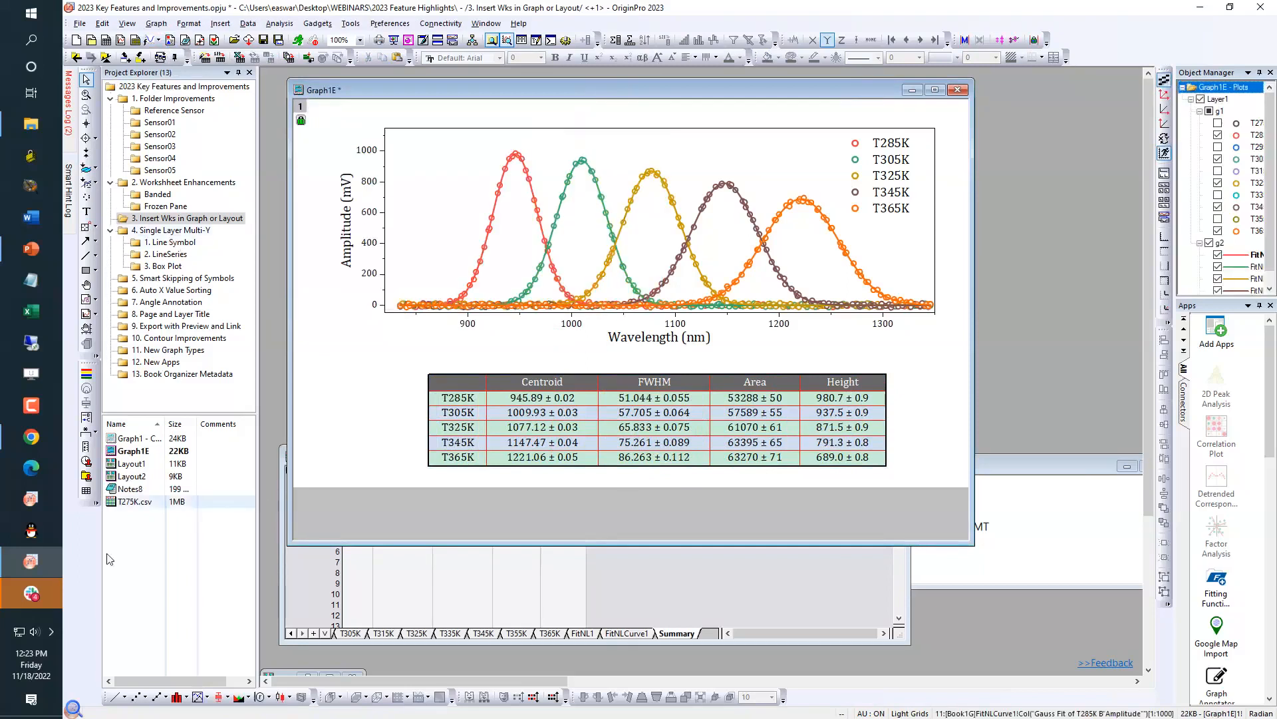
Review Notes8 and compare the Summary sheet of Book1G with the formatted table in Graph1E
{"action": "double_click", "coordinate": [128, 492]}
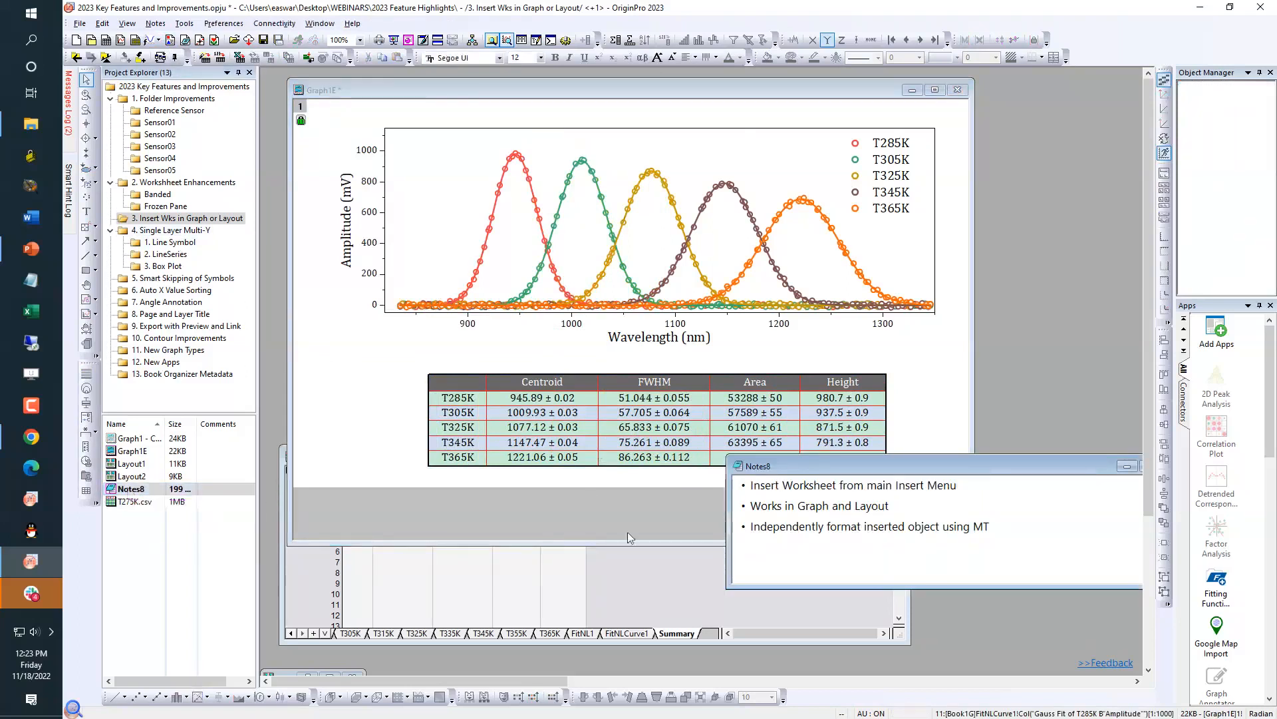
{"action": "left_click", "coordinate": [619, 596]}
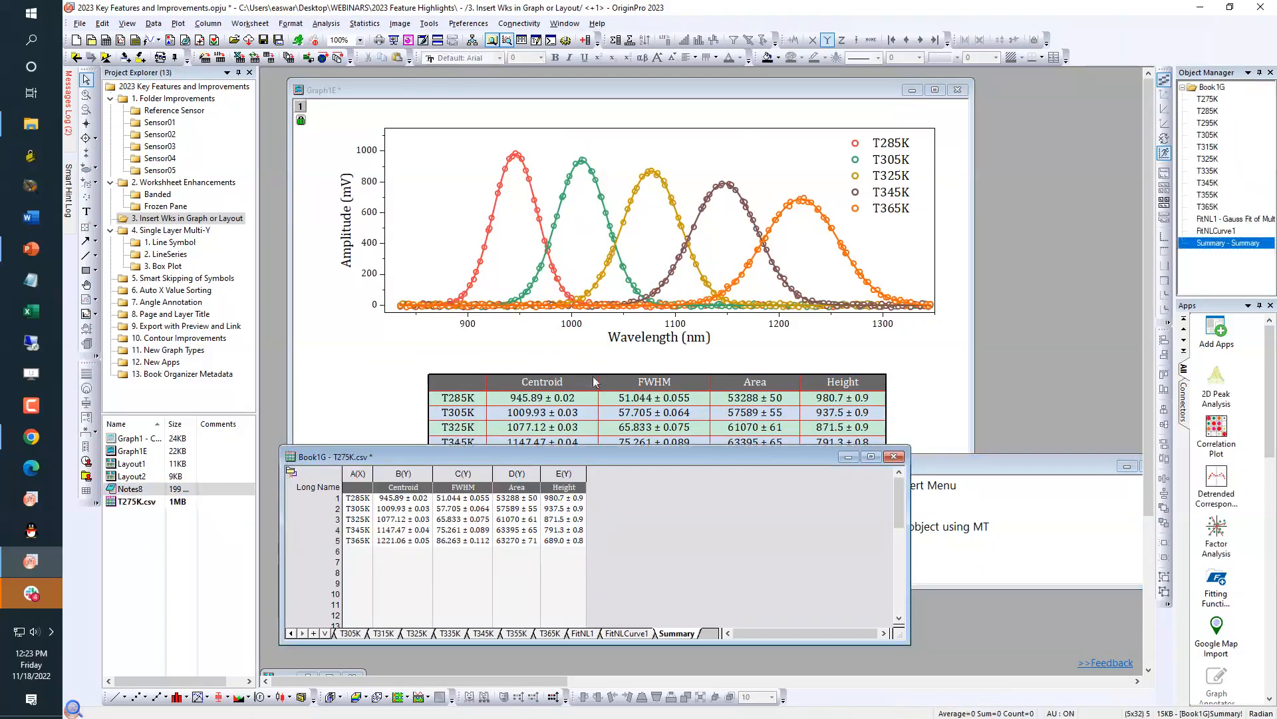
{"action": "left_click", "coordinate": [594, 413]}
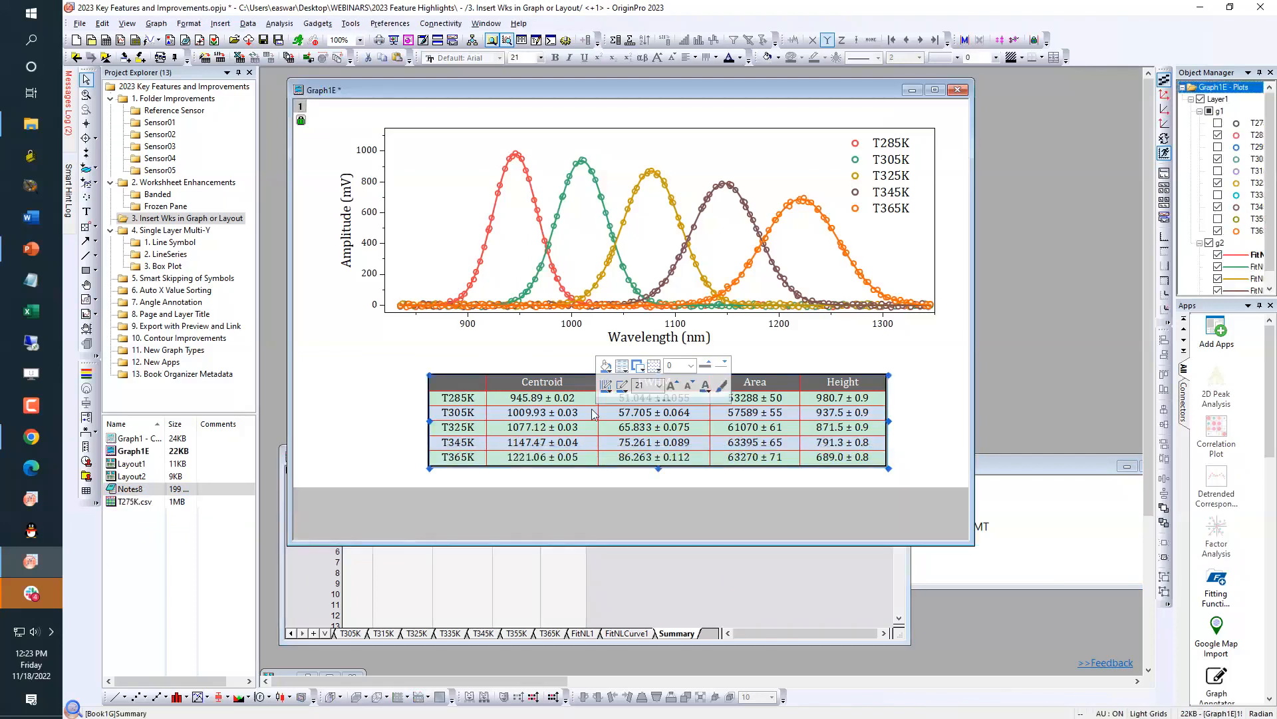
{"action": "left_click", "coordinate": [912, 415]}
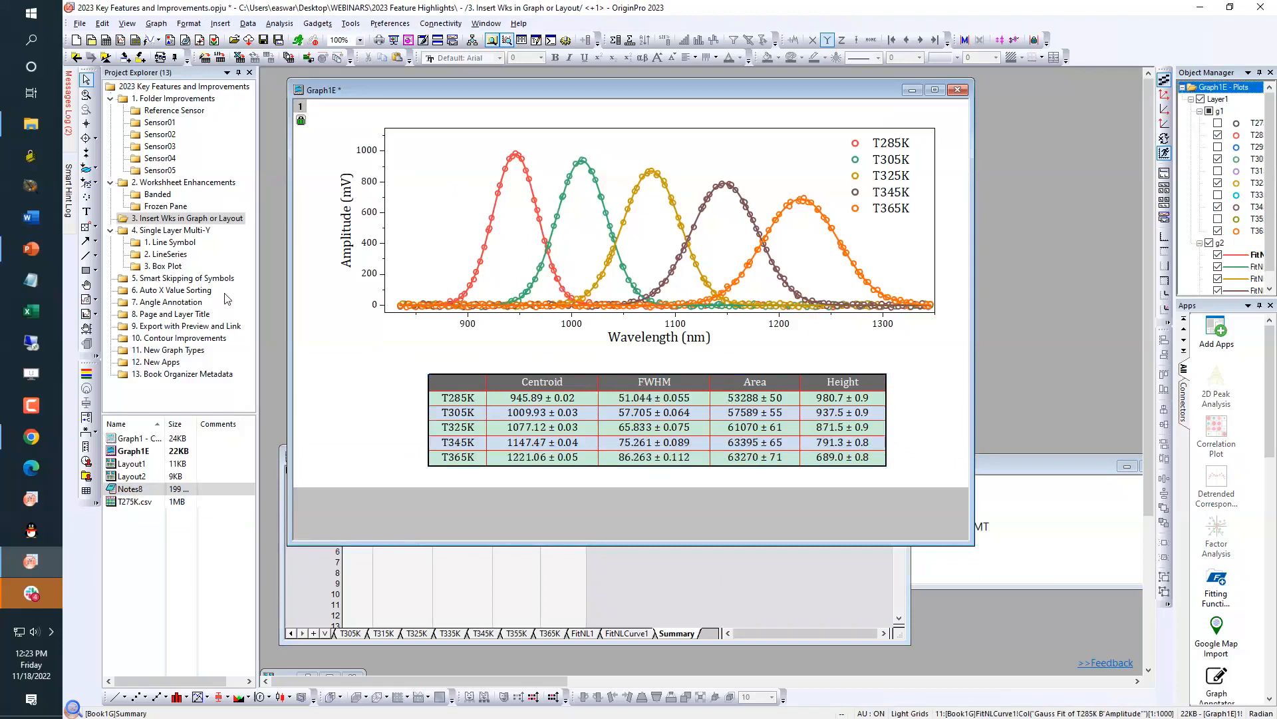
Open the 1. Line Symbol subfolder of 4. Single Layer Multi-Y and bring workbook Book1C to the front
{"action": "left_click", "coordinate": [160, 231]}
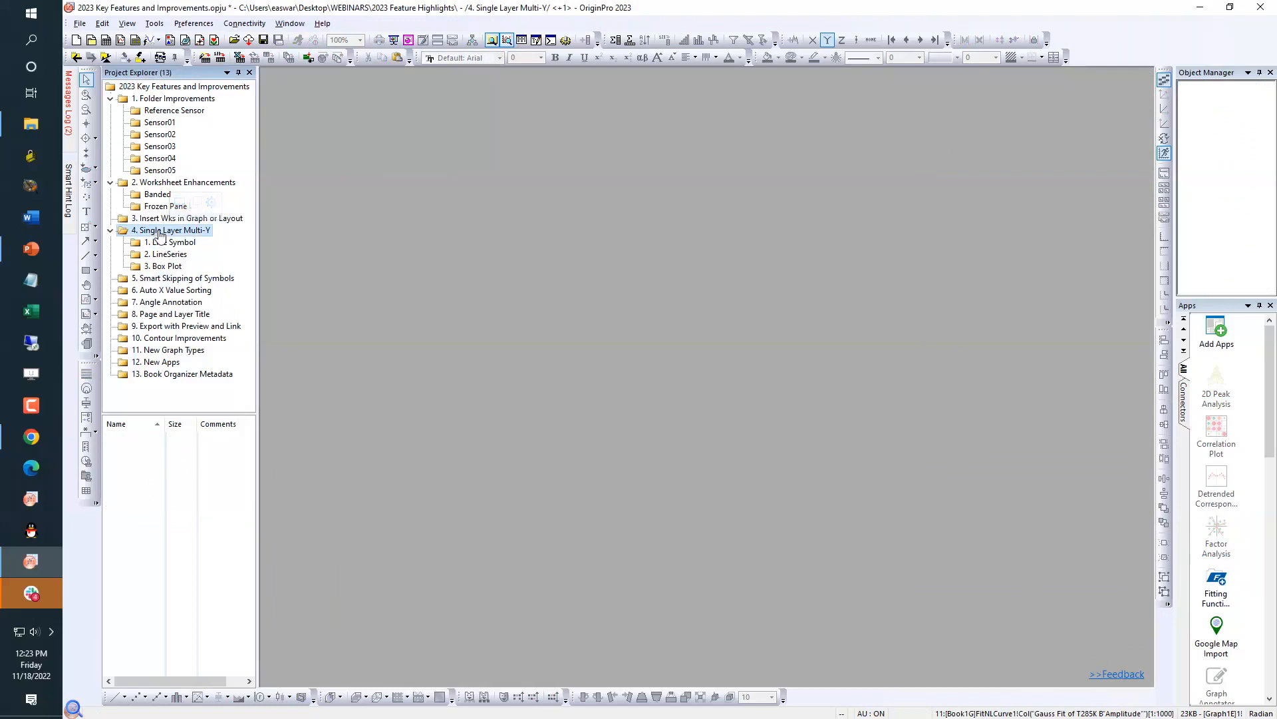
{"action": "left_click", "coordinate": [166, 243]}
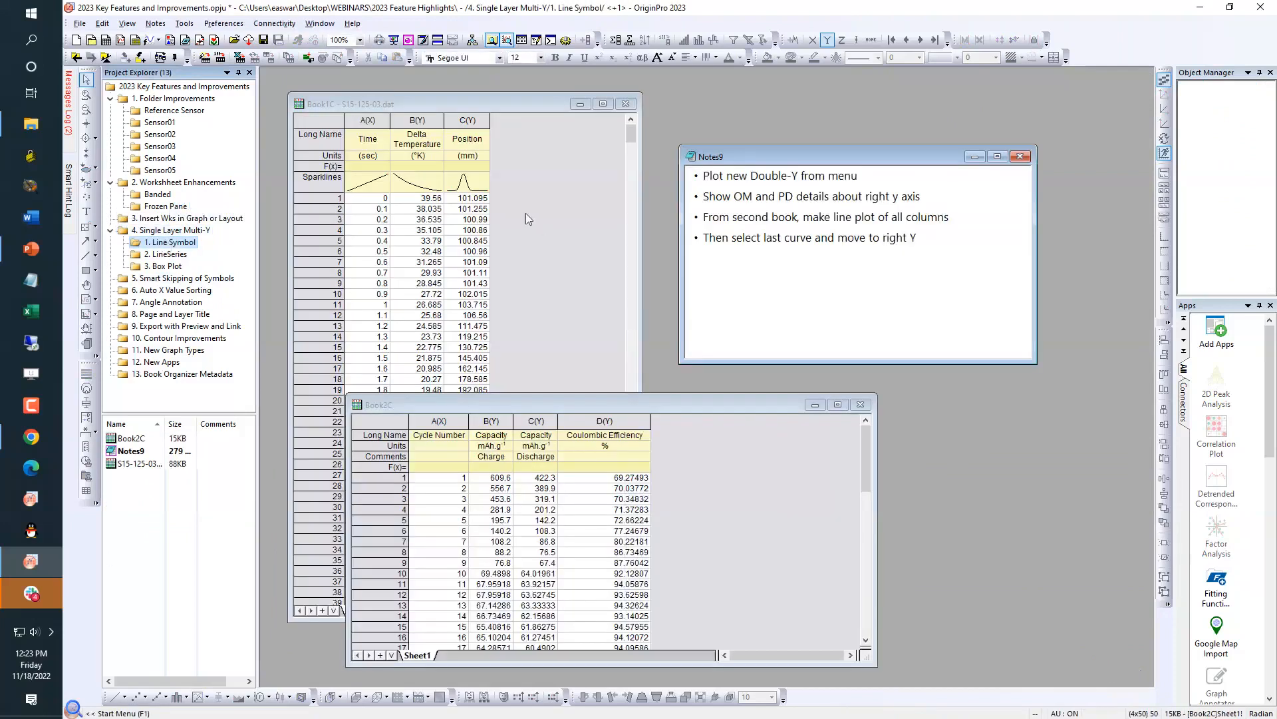
{"action": "left_click", "coordinate": [526, 213]}
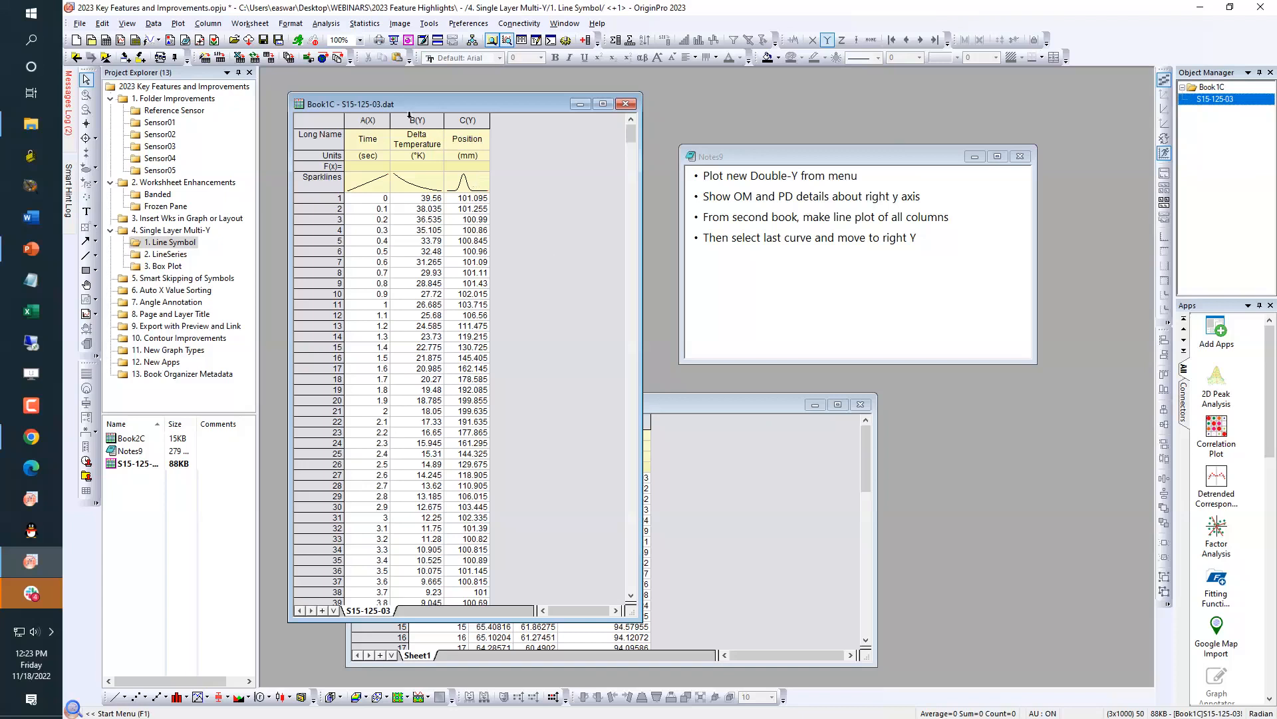
Plot the Delta Temperature and Position columns of Book1C as a 2Ys Y-Y graph
{"action": "left_click_drag", "start_coordinate": [416, 120], "coordinate": [452, 117]}
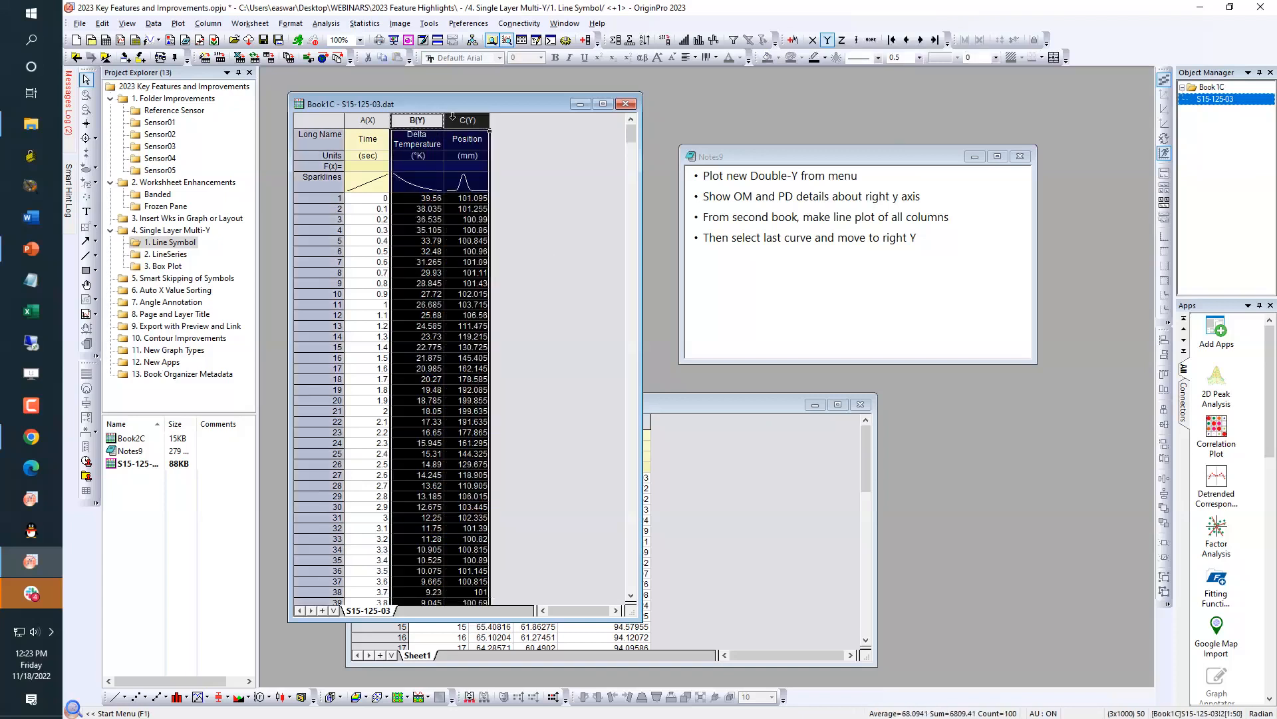
{"action": "left_click", "coordinate": [179, 24]}
{"action": "mouse_move", "coordinate": [234, 114]}
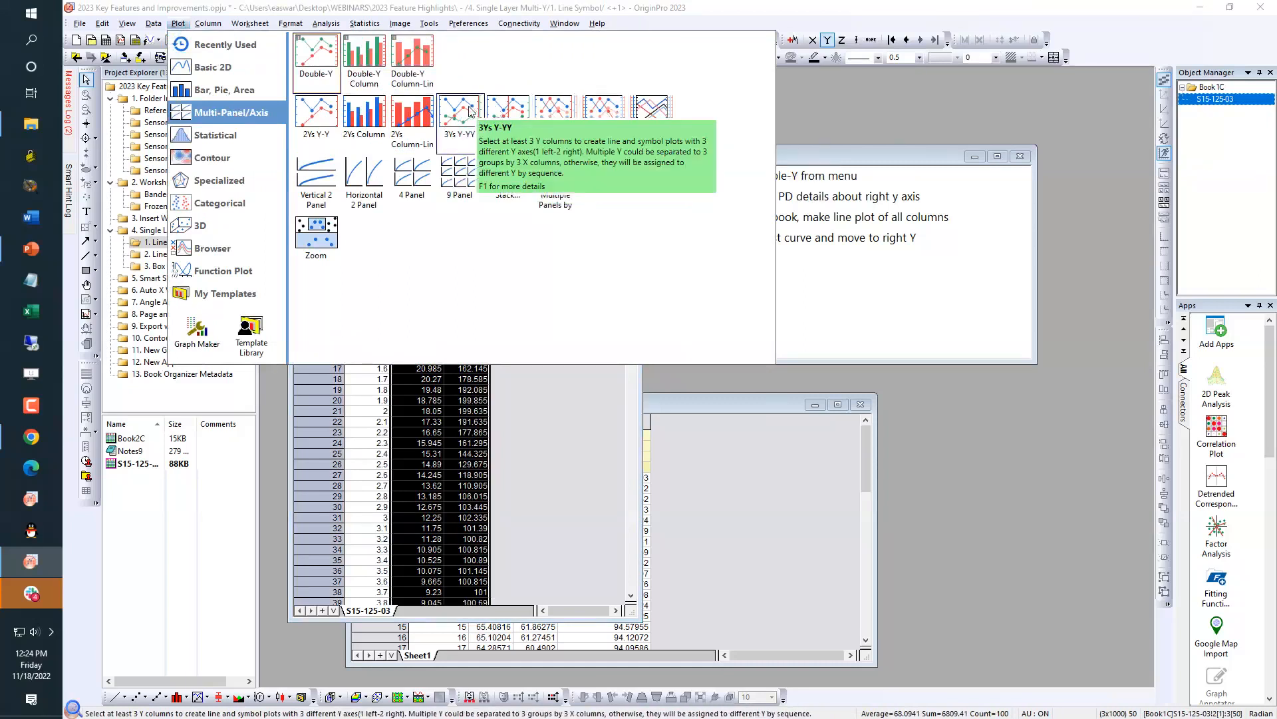
{"action": "left_click", "coordinate": [311, 119]}
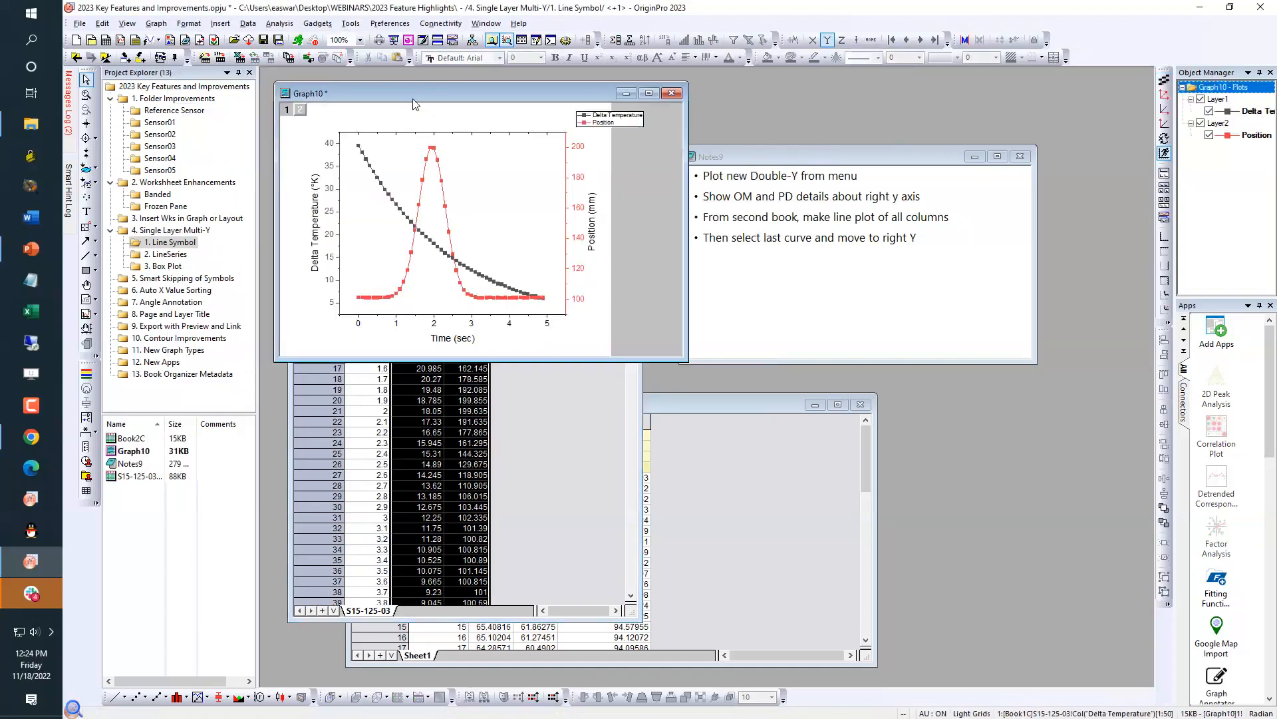
Move and enlarge Graph10 beside the Book1C columns, and examine its layers 1 and 2
{"action": "left_click_drag", "start_coordinate": [413, 103], "coordinate": [689, 105]}
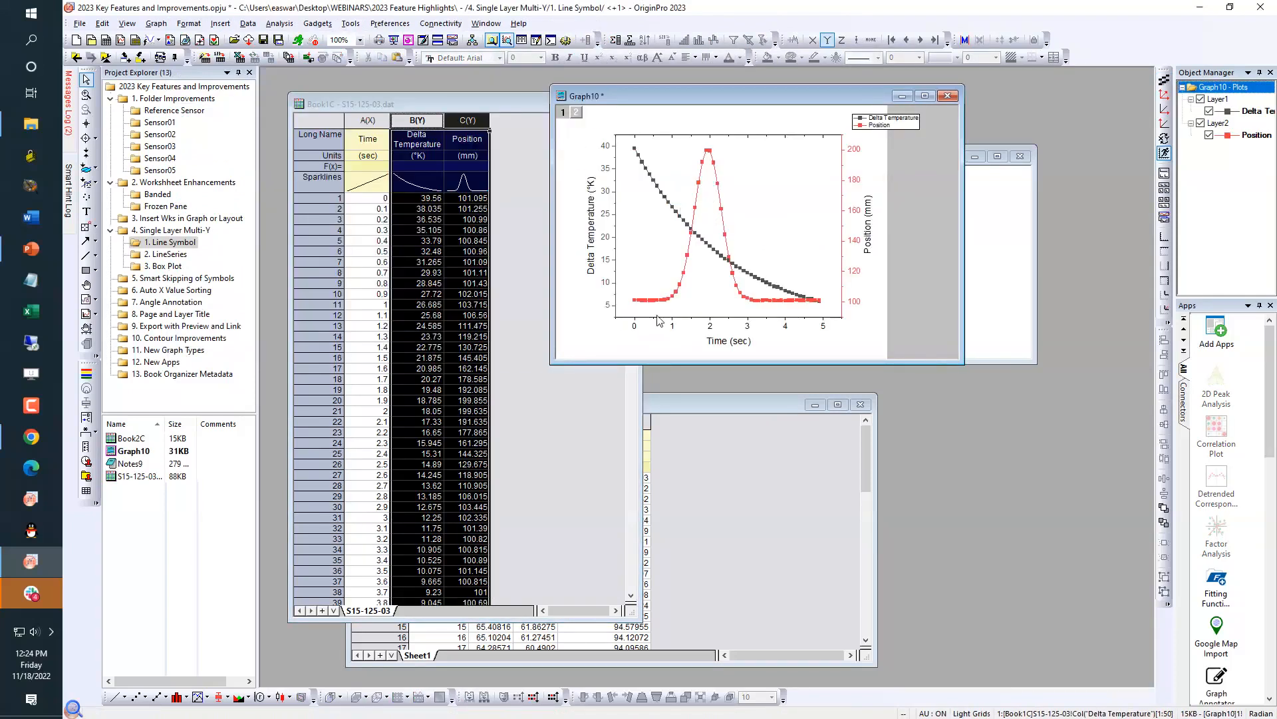
{"action": "left_click_drag", "start_coordinate": [962, 363], "coordinate": [1038, 471]}
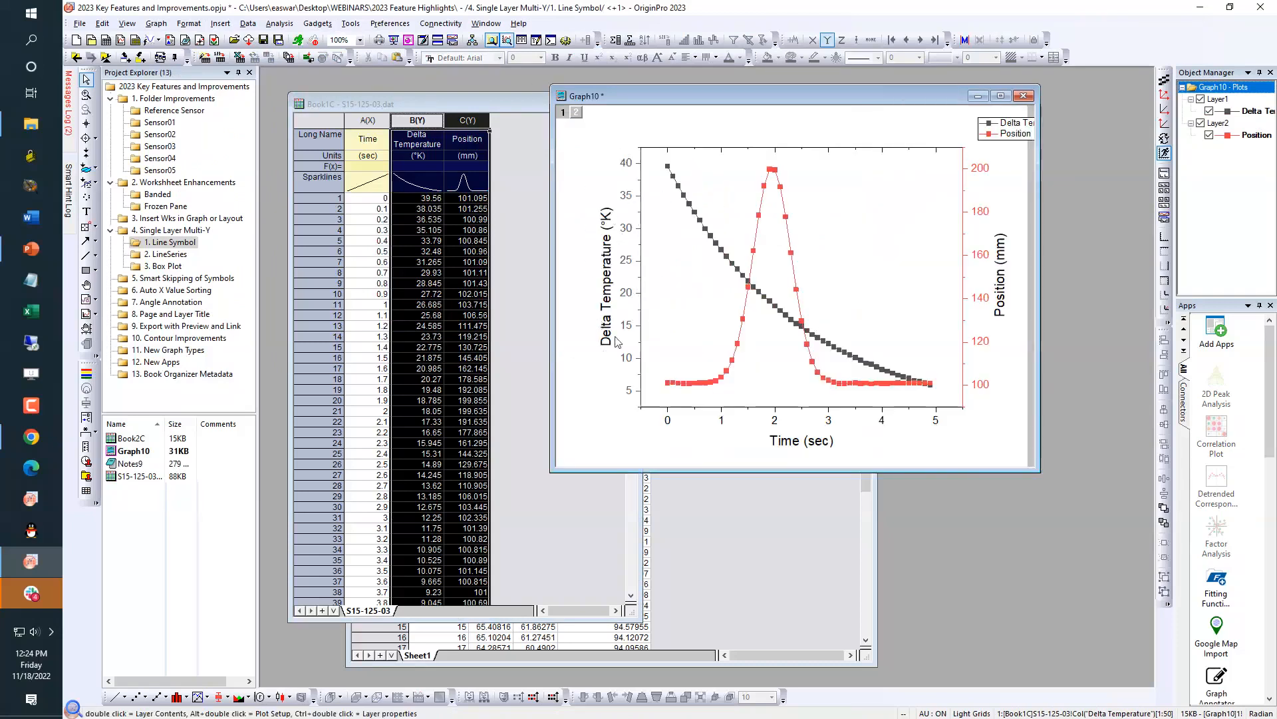
{"action": "left_click", "coordinate": [578, 119]}
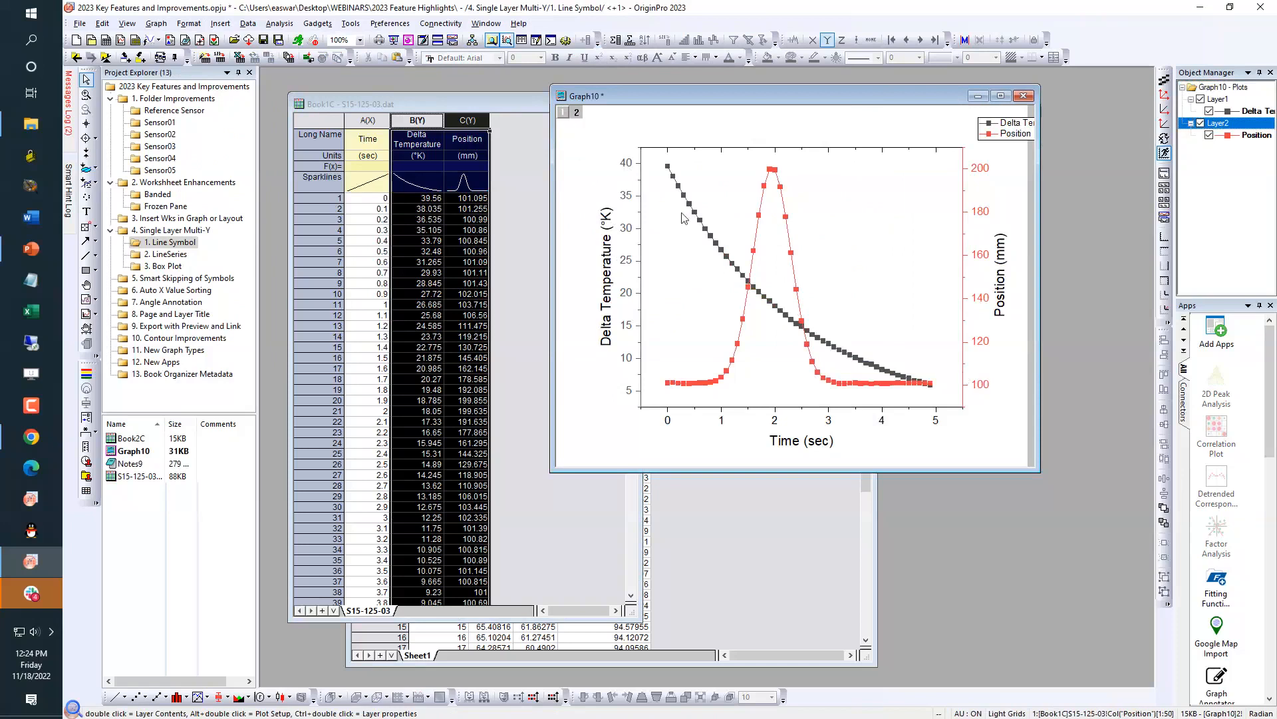
{"action": "left_click", "coordinate": [689, 262]}
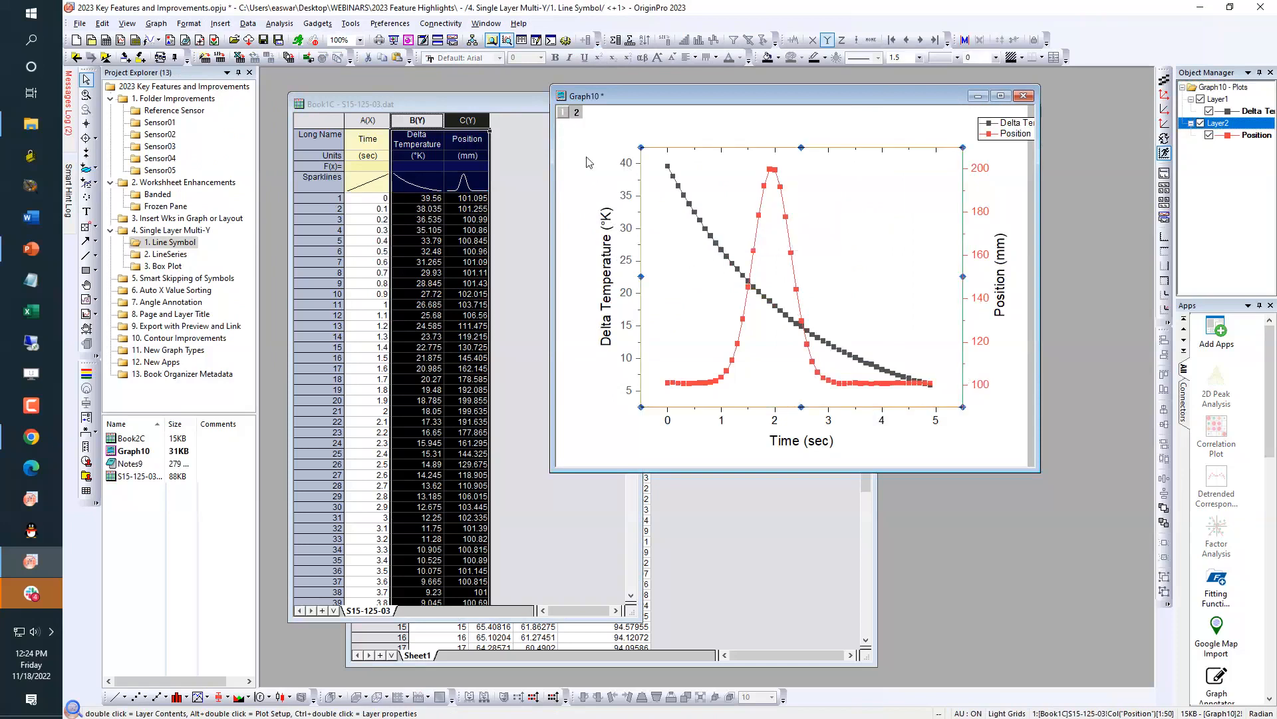
{"action": "left_click", "coordinate": [563, 114]}
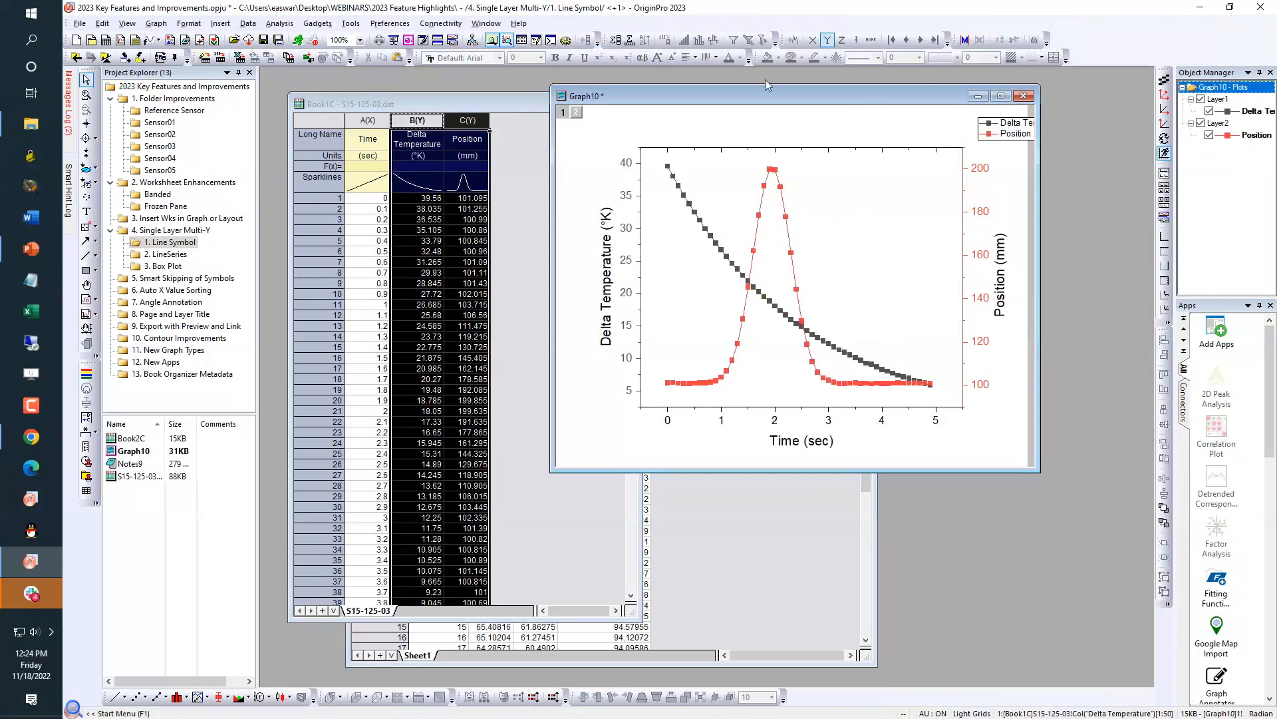
Plot the Delta Temperature and Position columns of Book1C again, using the single-layer Double-Y graph type
{"action": "left_click", "coordinate": [489, 115]}
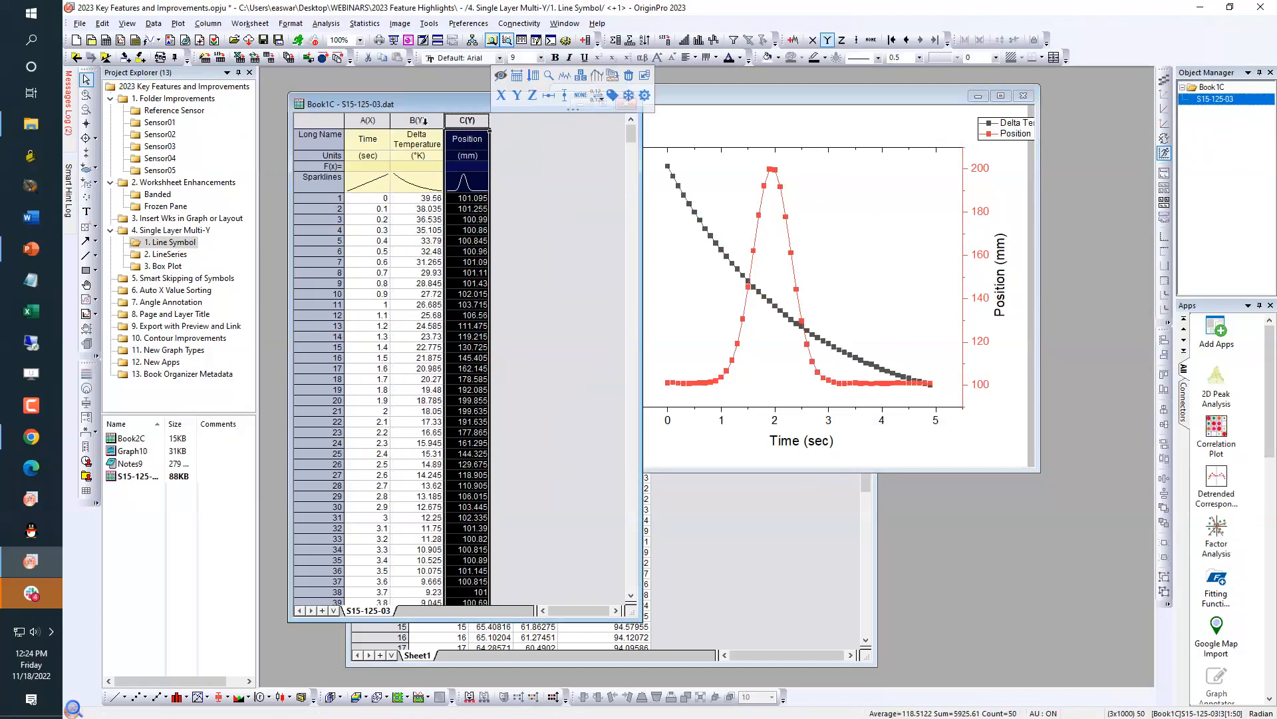
{"action": "left_click_drag", "start_coordinate": [420, 120], "coordinate": [457, 121]}
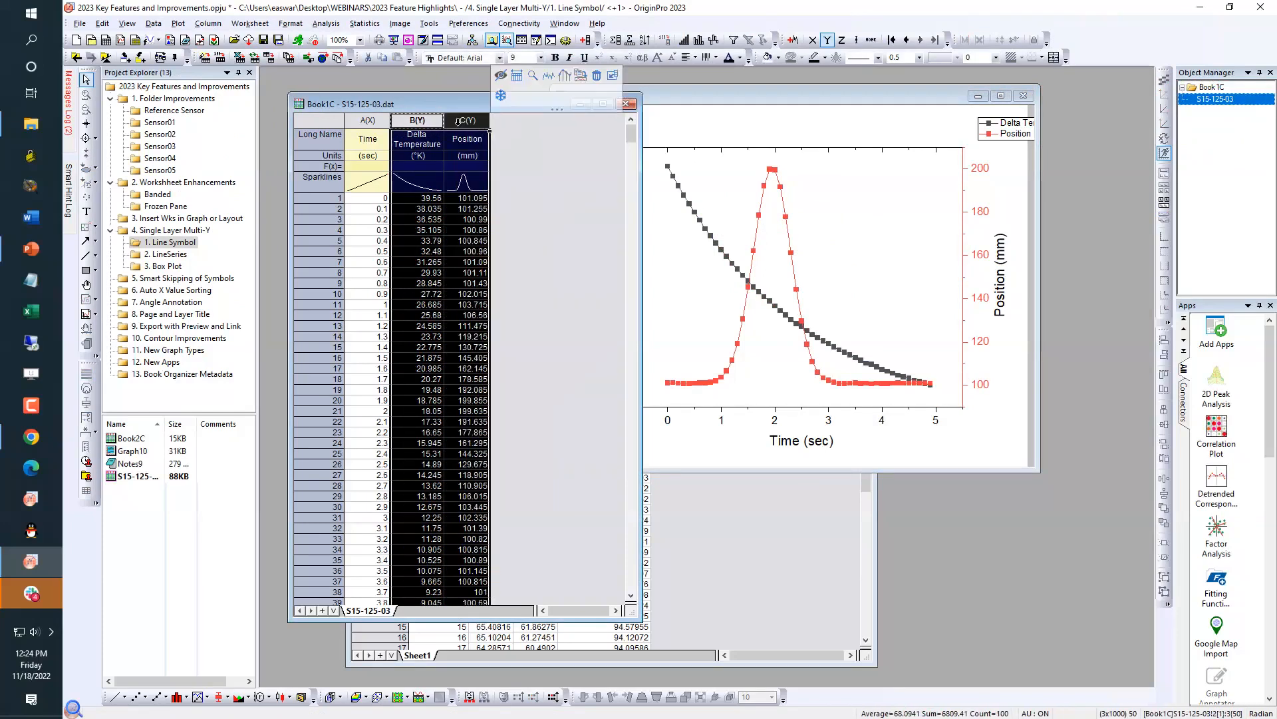
{"action": "left_click", "coordinate": [178, 23]}
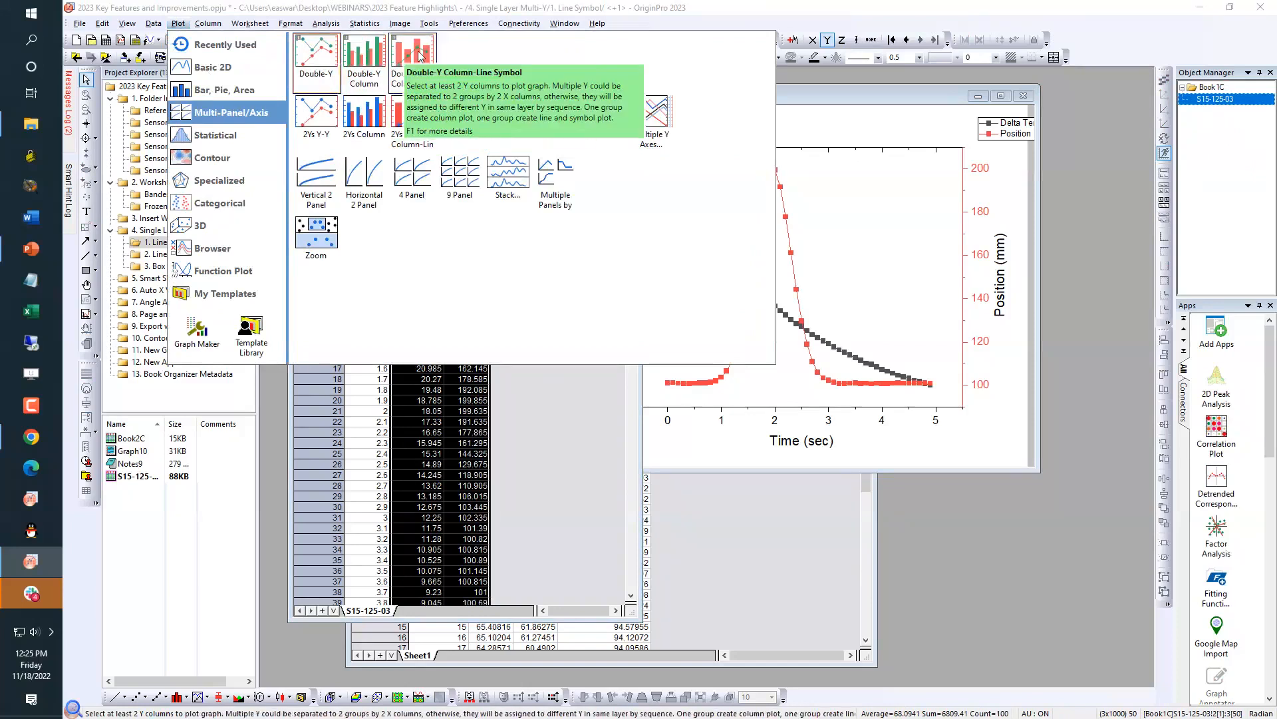
{"action": "left_click", "coordinate": [318, 59]}
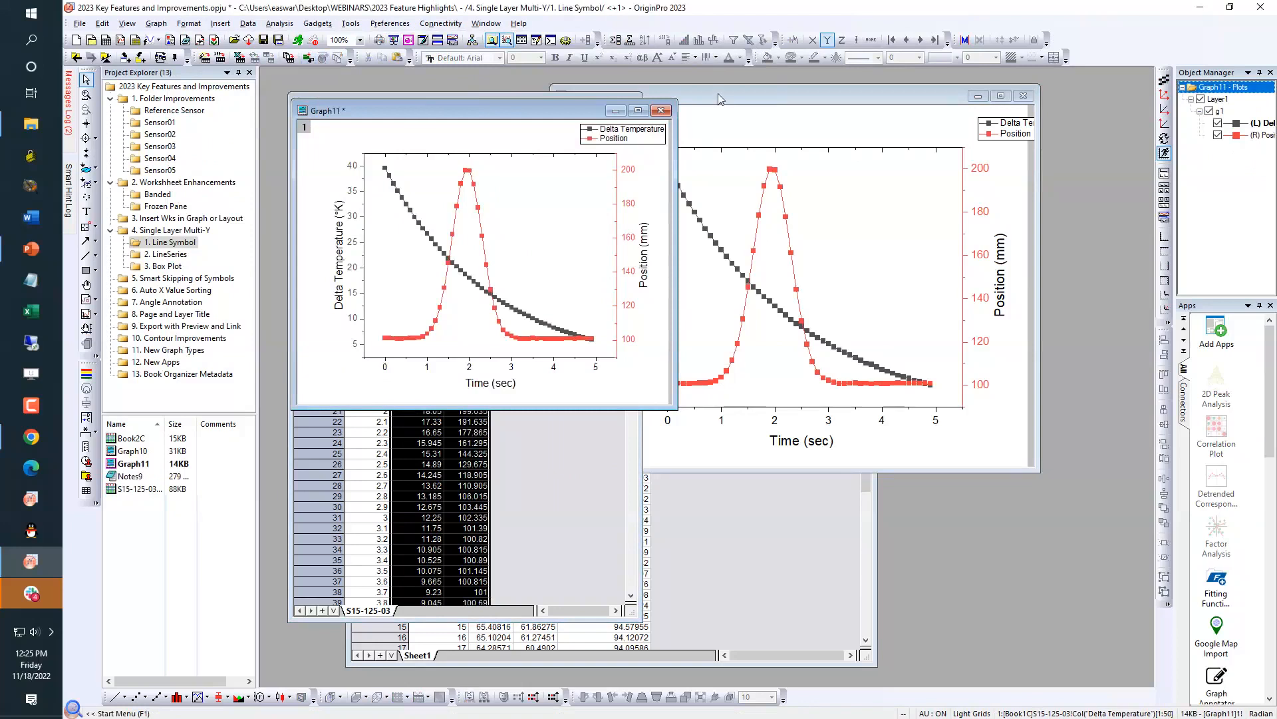
Move Graph10 clear of Graph11 and shrink it, and enlarge the Graph11 window for comparison
{"action": "left_click_drag", "start_coordinate": [724, 102], "coordinate": [835, 114]}
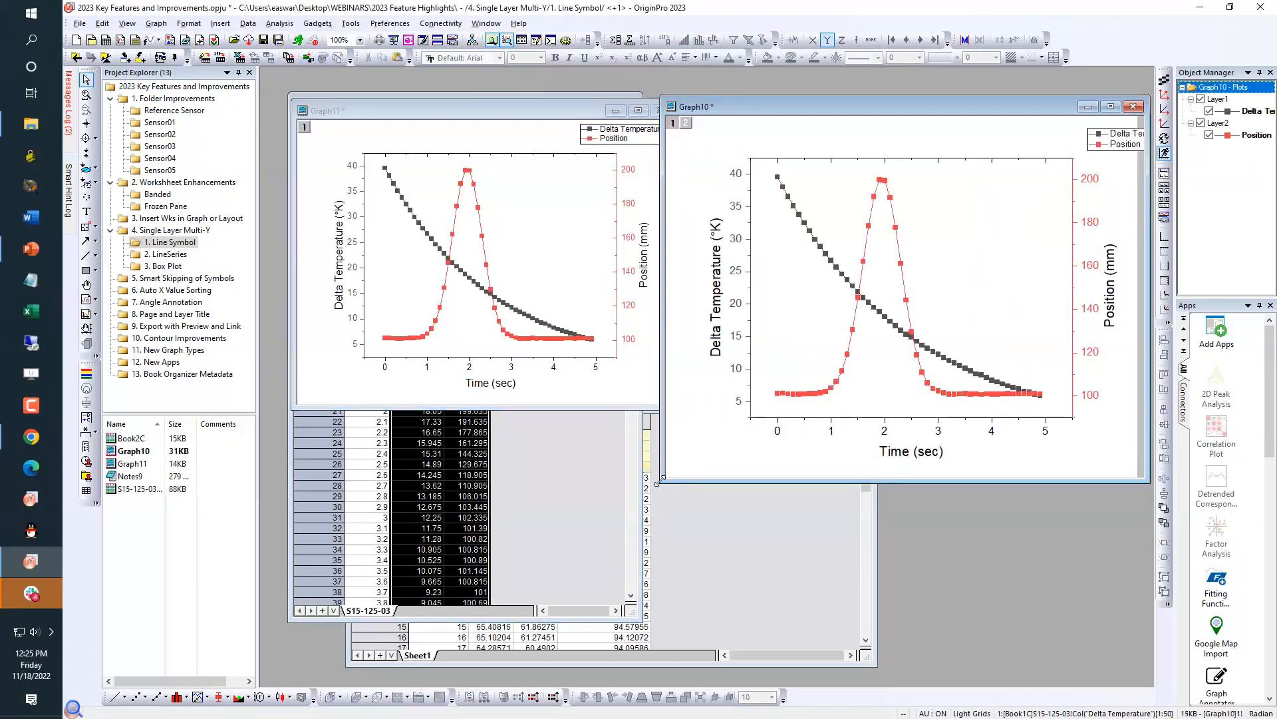
{"action": "left_click_drag", "start_coordinate": [662, 479], "coordinate": [734, 389]}
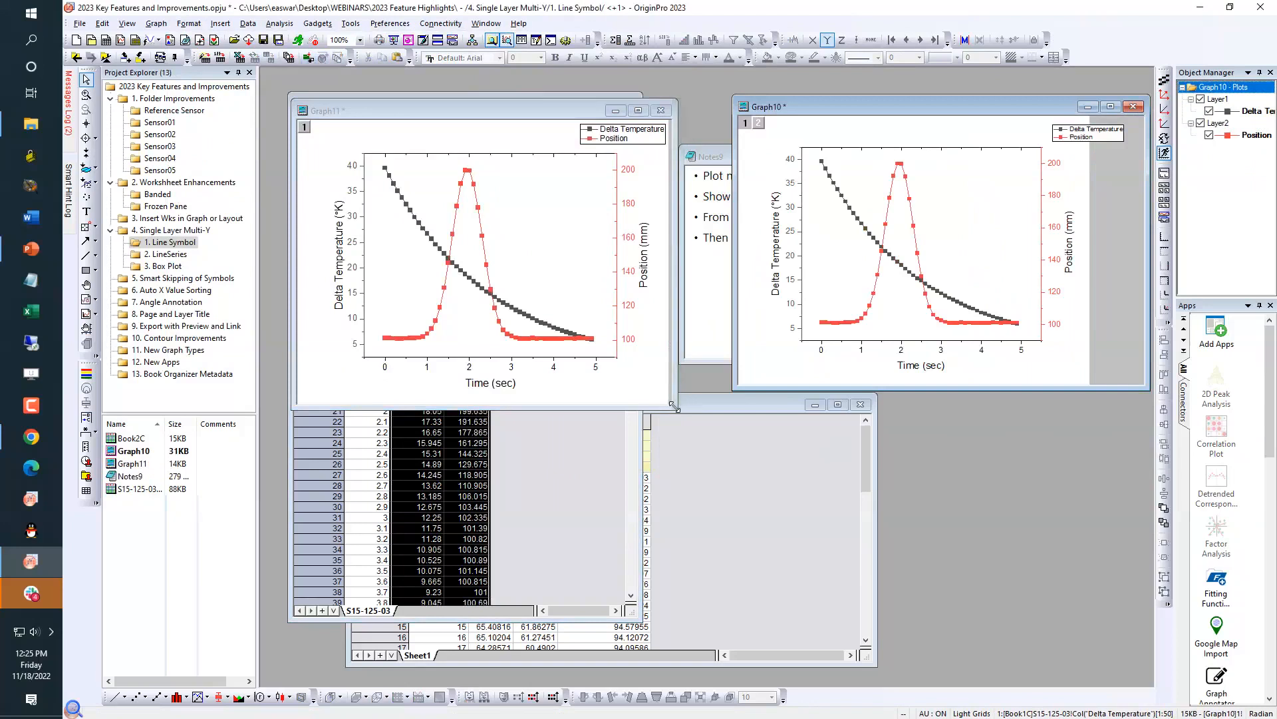
{"action": "left_click_drag", "start_coordinate": [674, 406], "coordinate": [816, 484]}
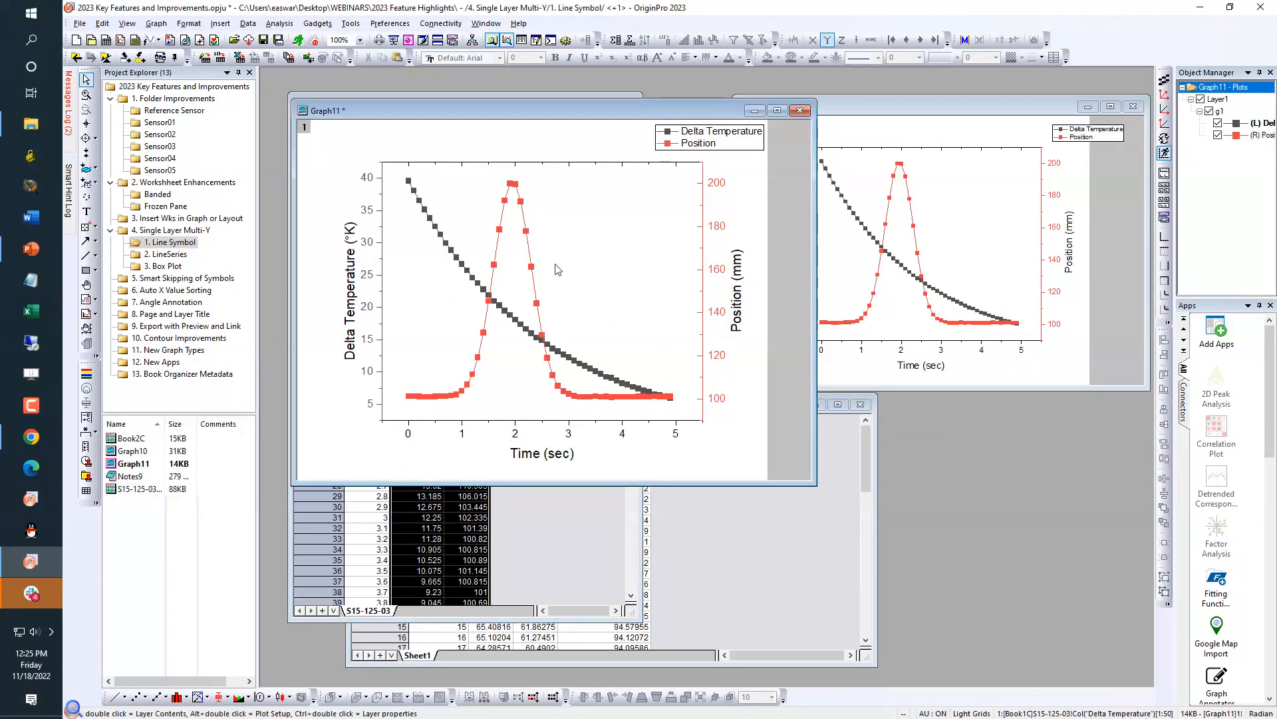
Set the symbol edge color of Graph11's grouped curves to increment by plot using the Candy color list
{"action": "left_click", "coordinate": [529, 236]}
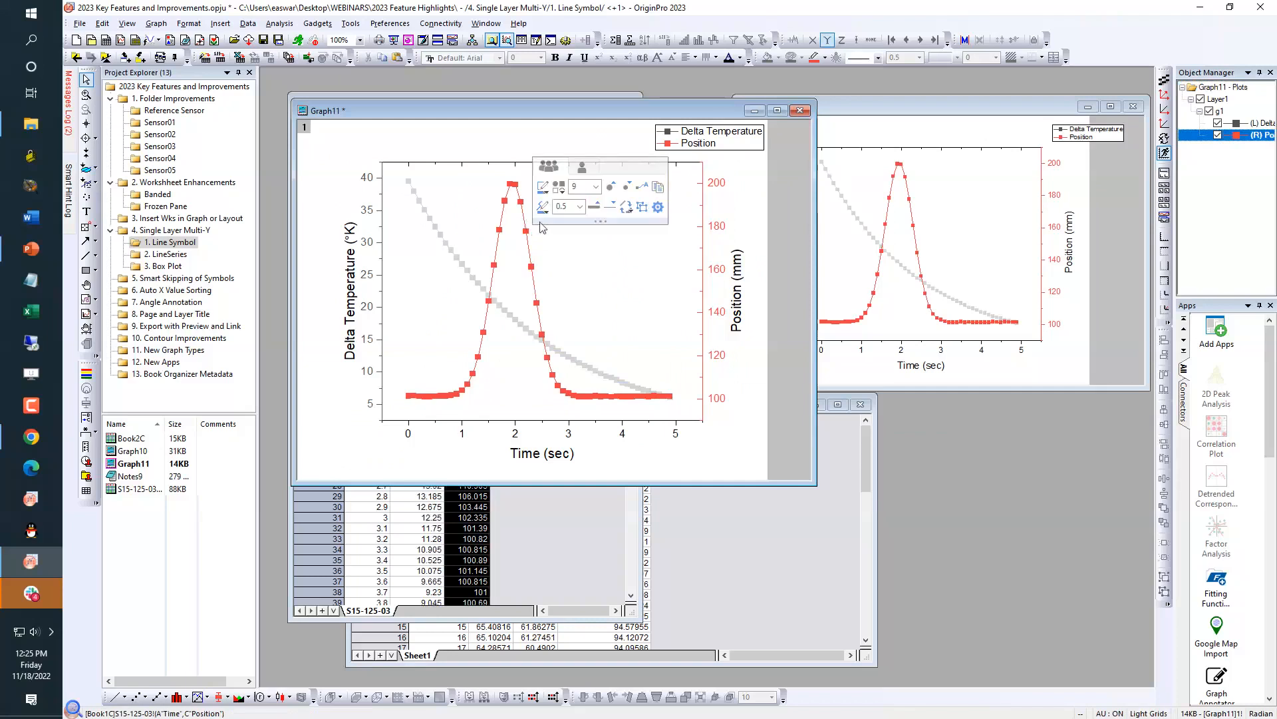
{"action": "left_click", "coordinate": [543, 187]}
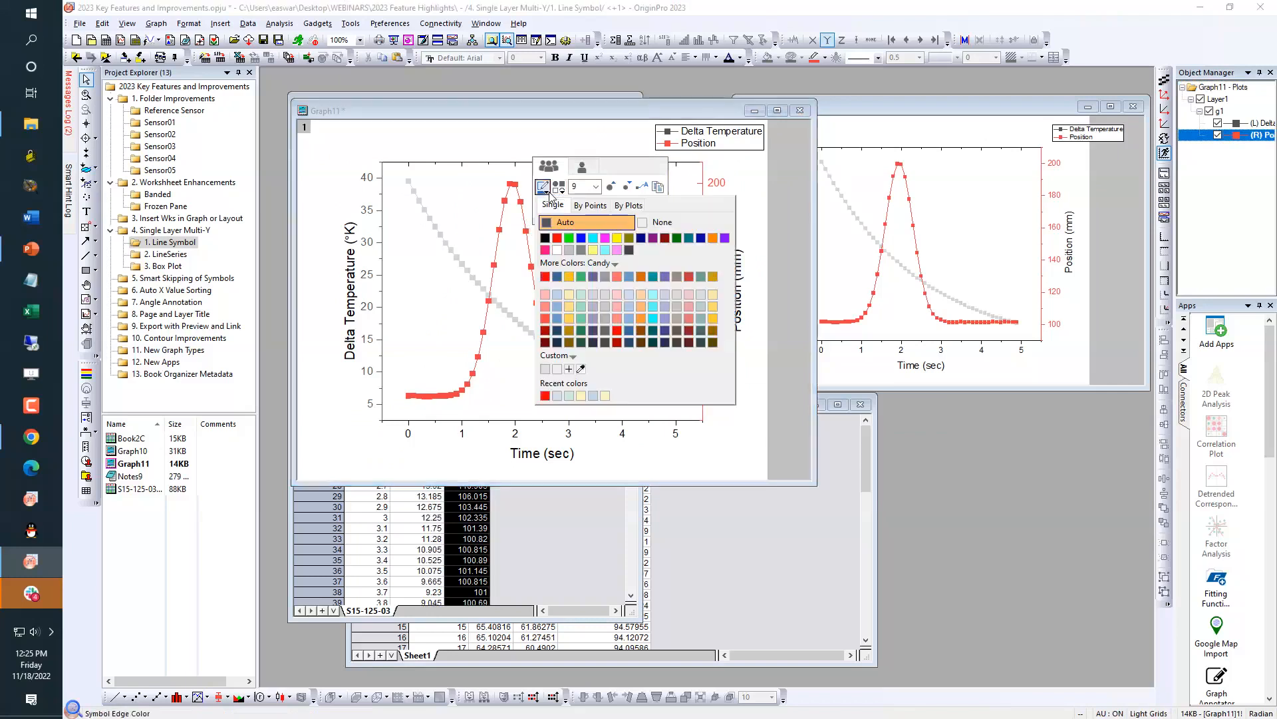
{"action": "left_click", "coordinate": [626, 206]}
{"action": "left_click", "coordinate": [621, 224]}
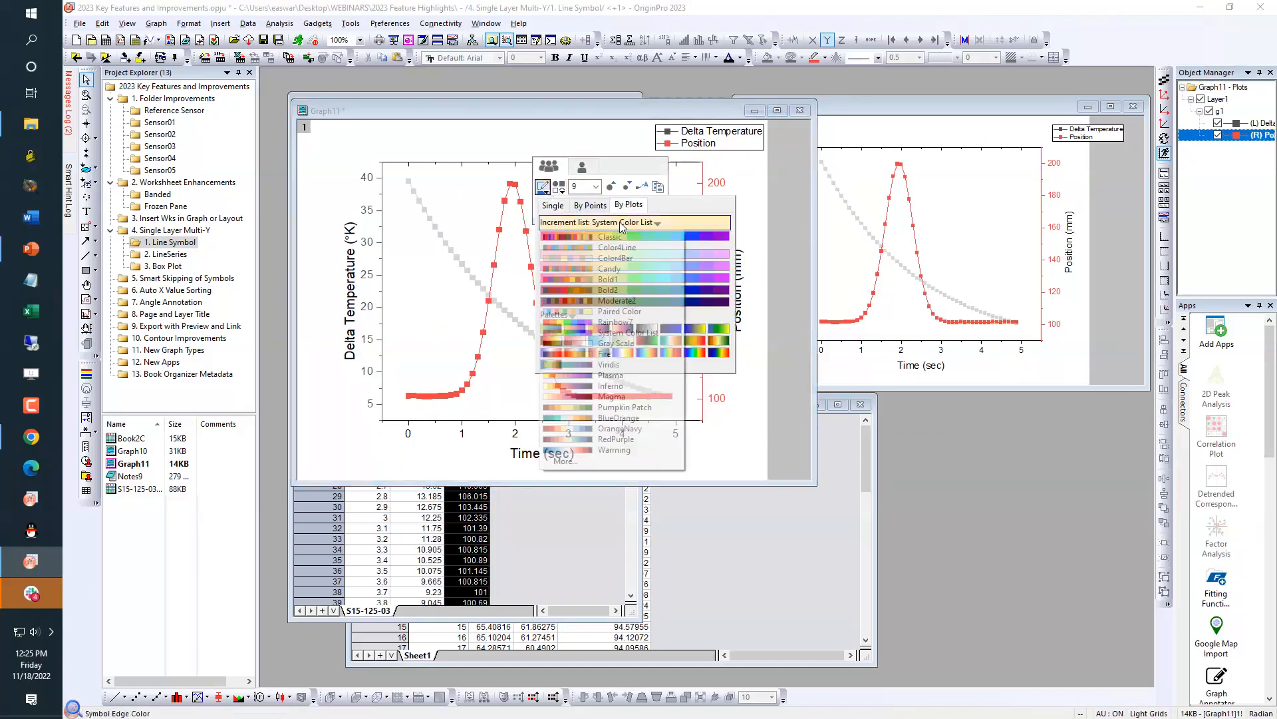
{"action": "left_click", "coordinate": [616, 268]}
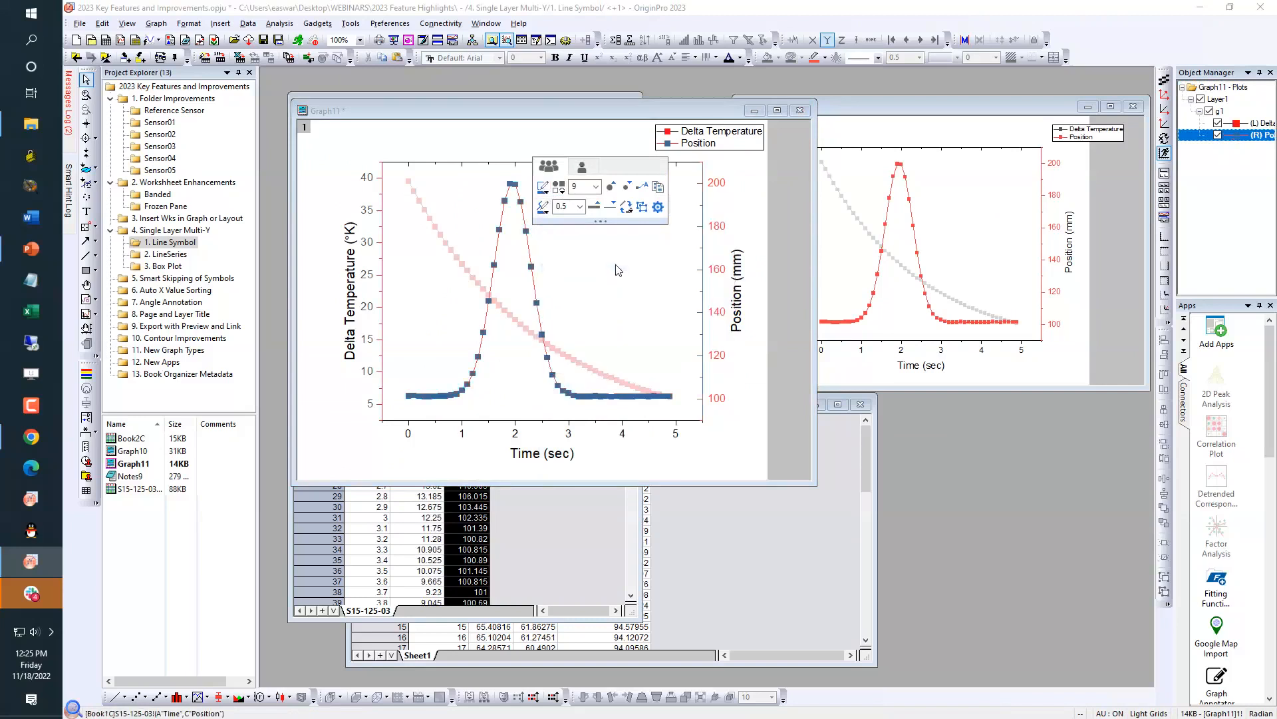
Compare Graph10 with Graph11, and undock and enlarge the Object Manager beside Graph11
{"action": "left_click", "coordinate": [618, 270]}
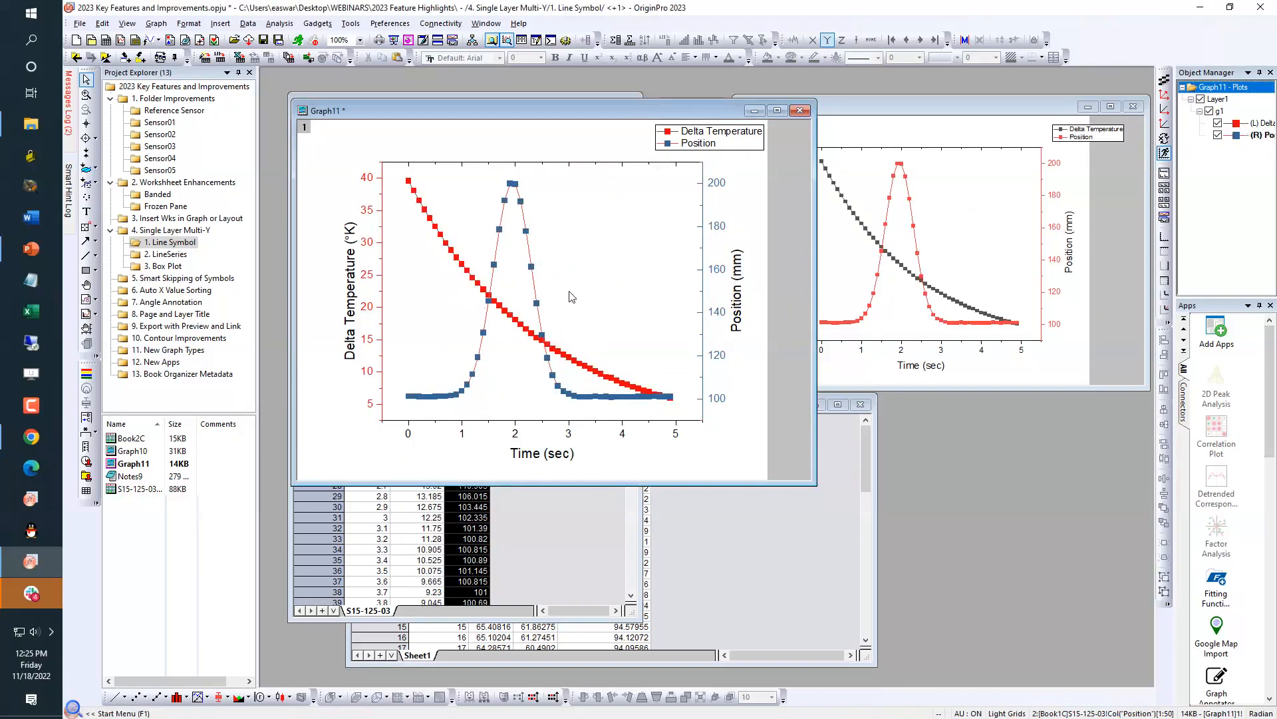
{"action": "left_click", "coordinate": [905, 123]}
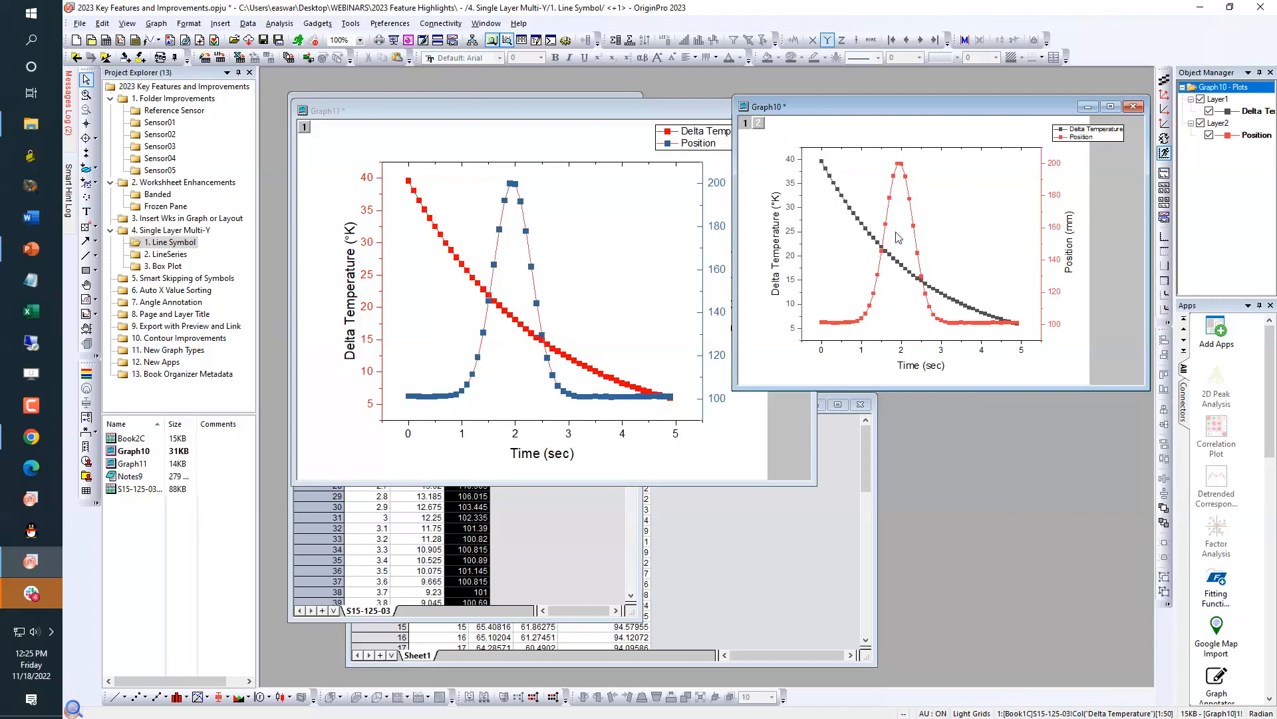
{"action": "left_click", "coordinate": [505, 110]}
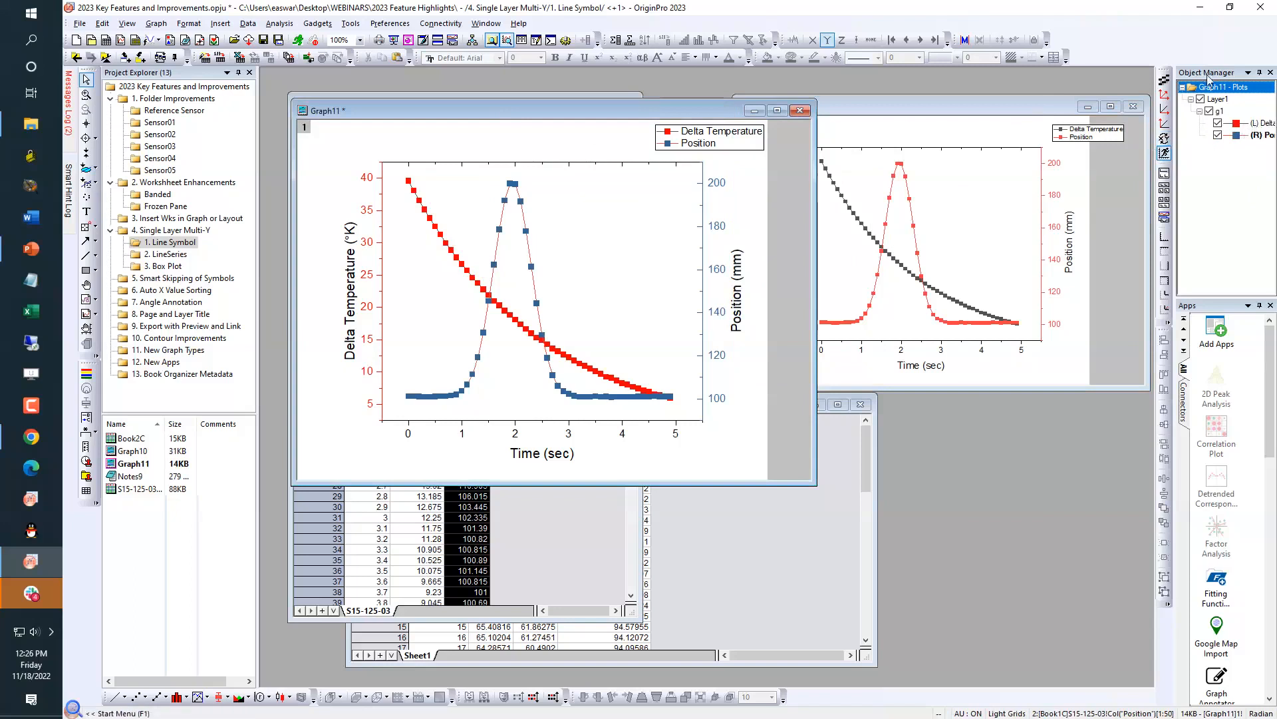
{"action": "left_click_drag", "start_coordinate": [1208, 78], "coordinate": [907, 105]}
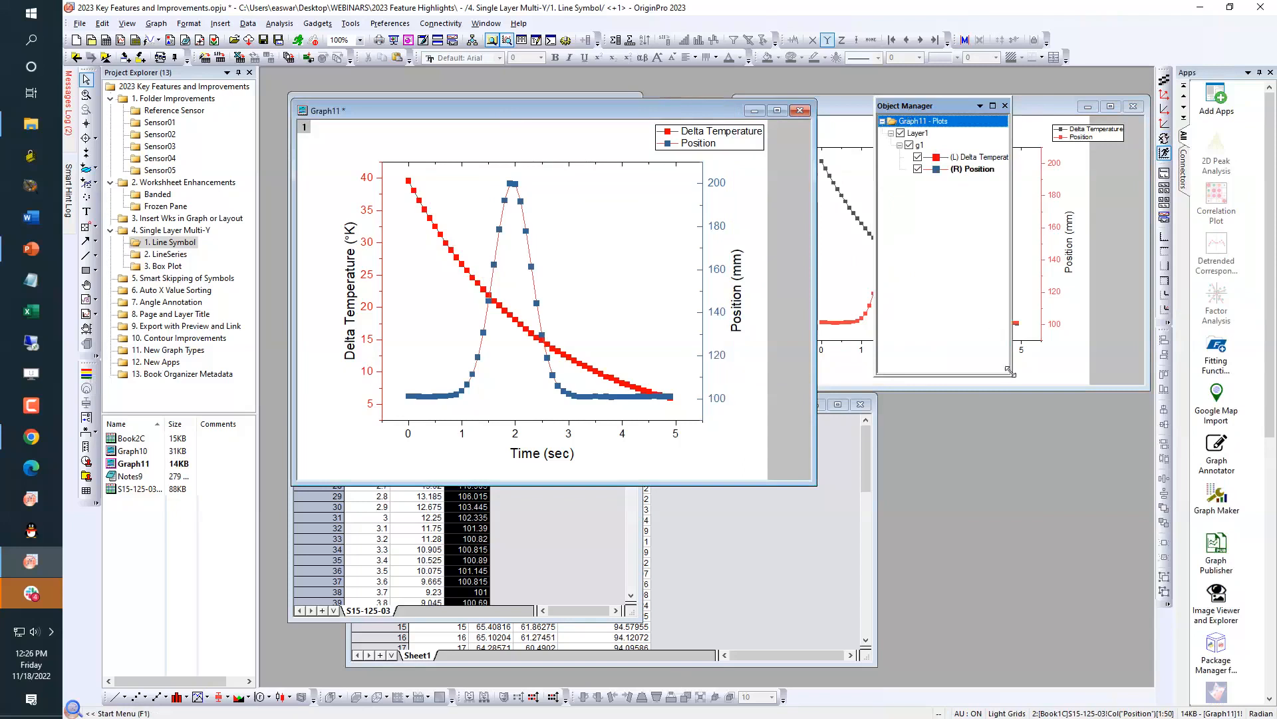
{"action": "left_click_drag", "start_coordinate": [1011, 376], "coordinate": [1108, 426]}
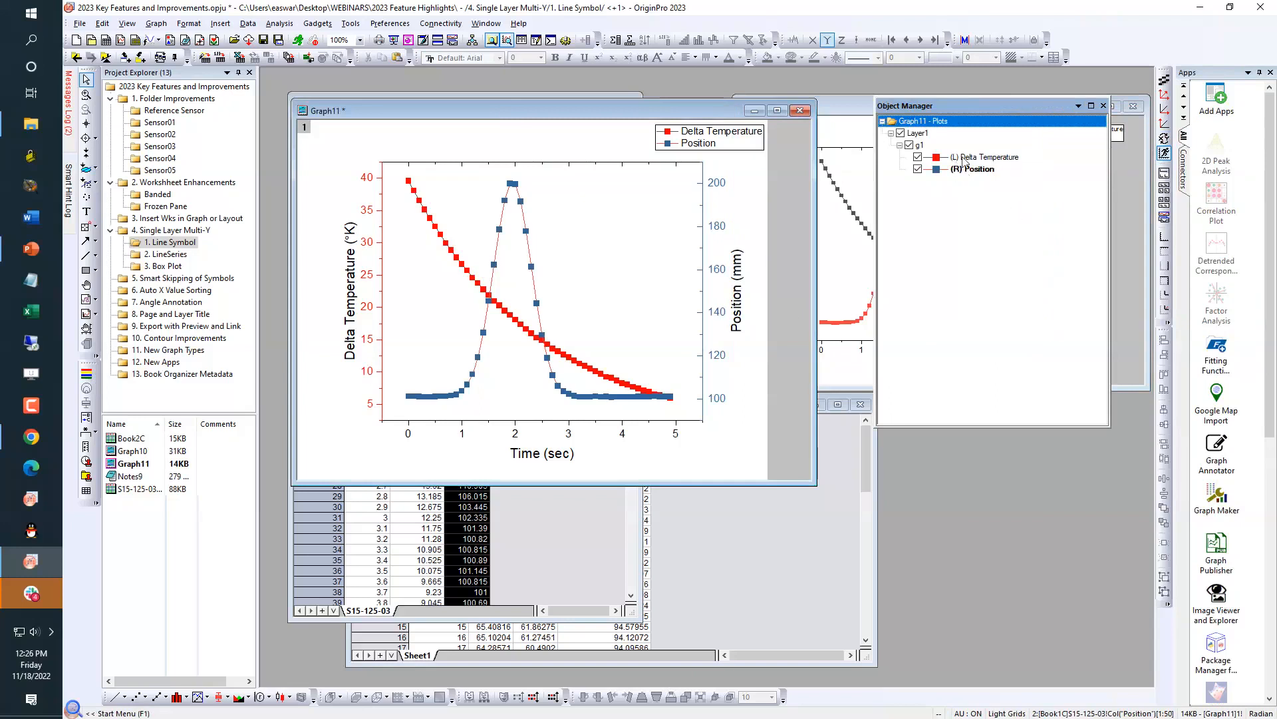
Check in Graph11's Plot Details which Y axis the Delta Temperature and Position plots are each assigned to
{"action": "double_click", "coordinate": [607, 269]}
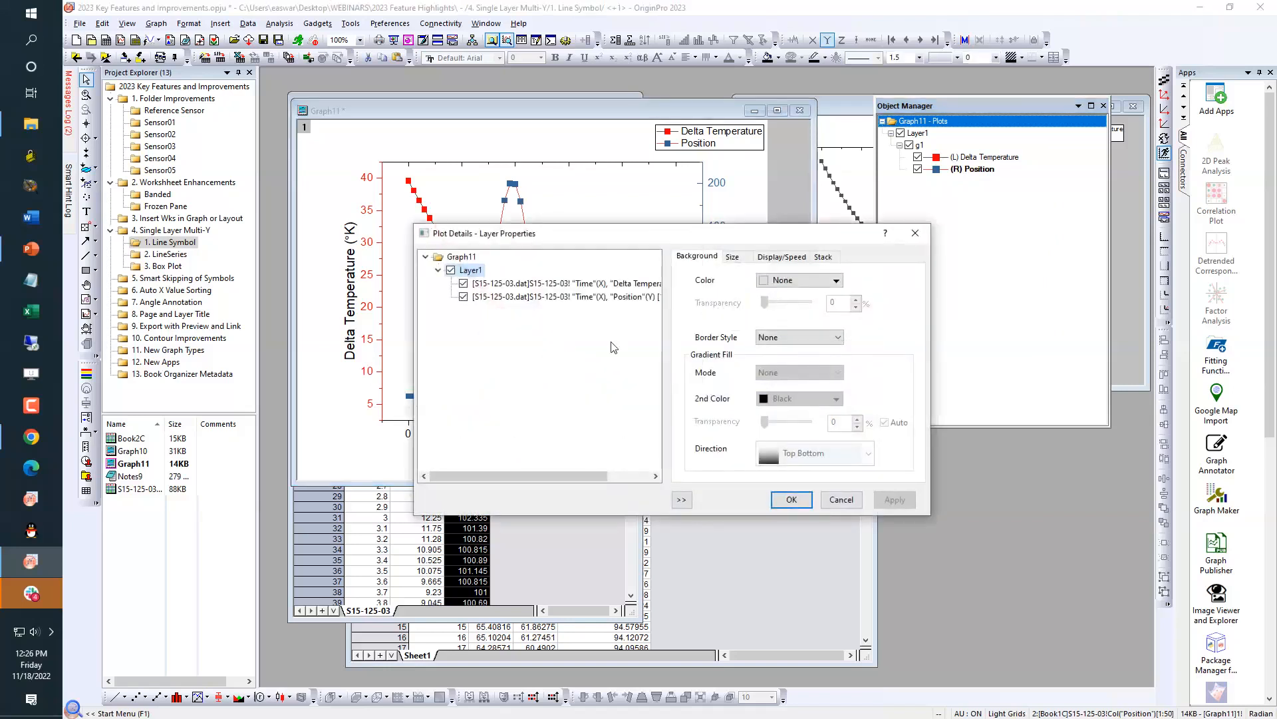
{"action": "left_click", "coordinate": [499, 284]}
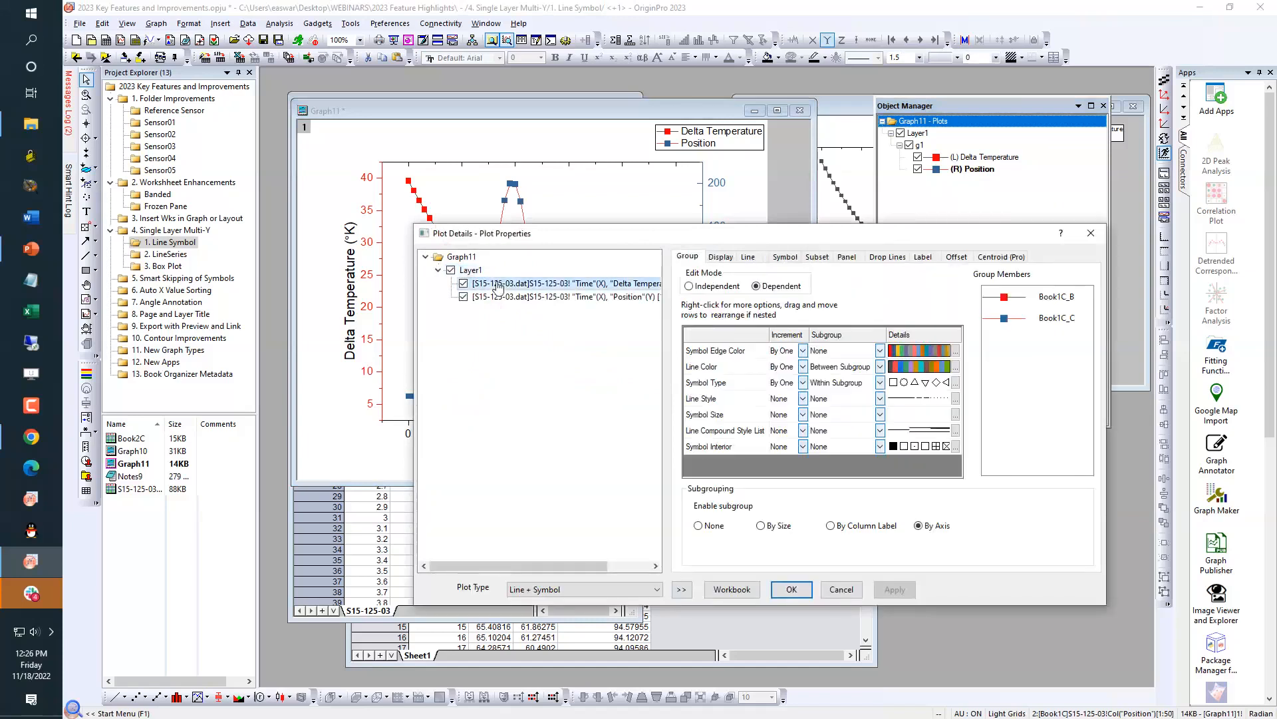
{"action": "left_click", "coordinate": [718, 257]}
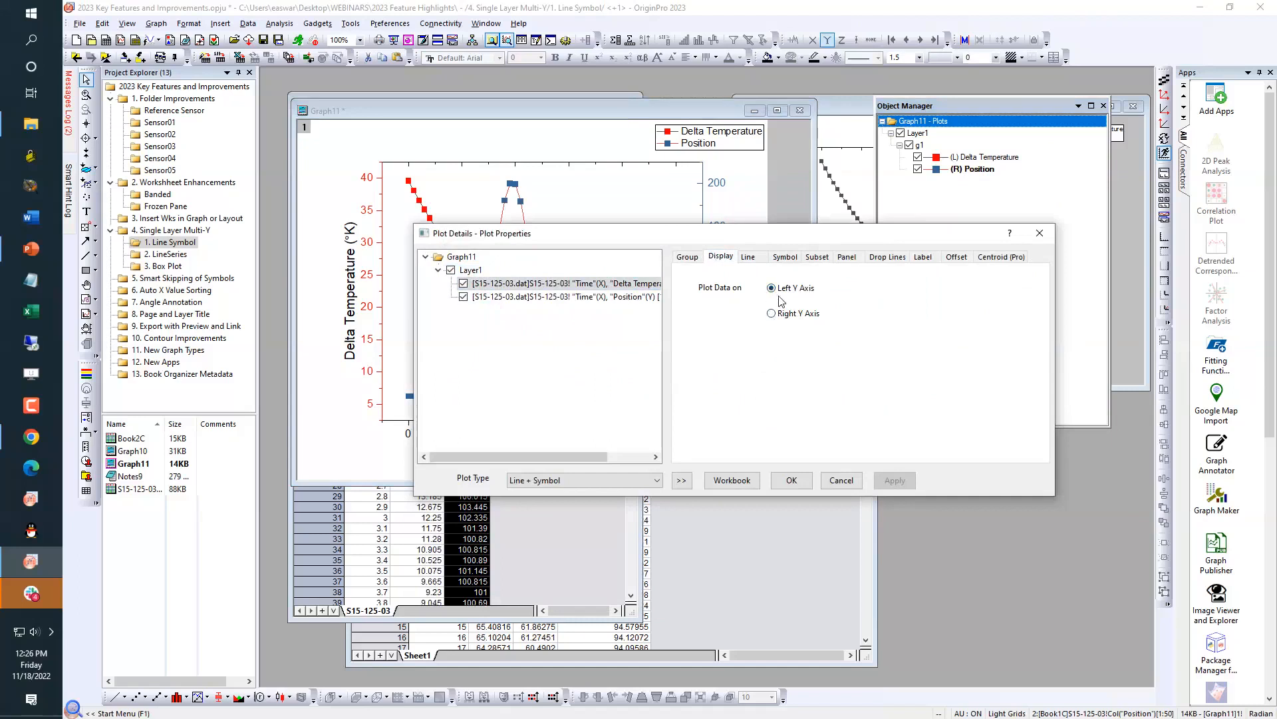
{"action": "left_click_drag", "start_coordinate": [740, 238], "coordinate": [689, 366]}
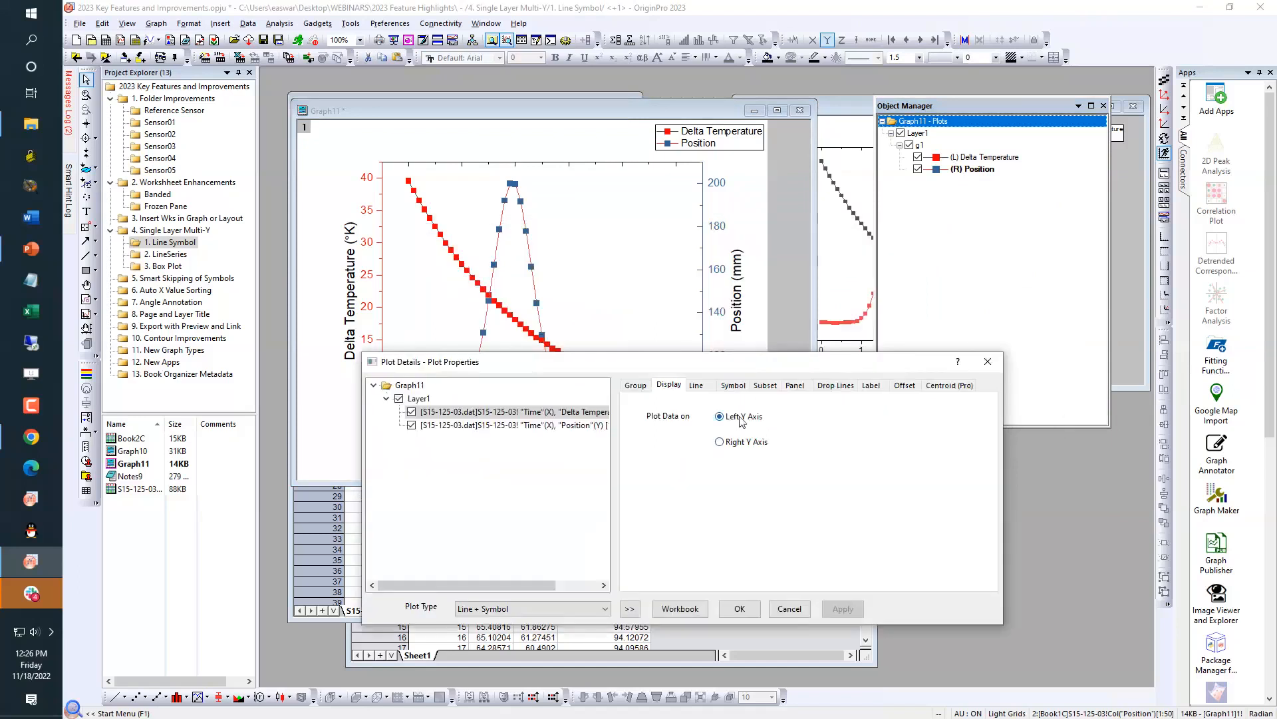
{"action": "left_click", "coordinate": [584, 425]}
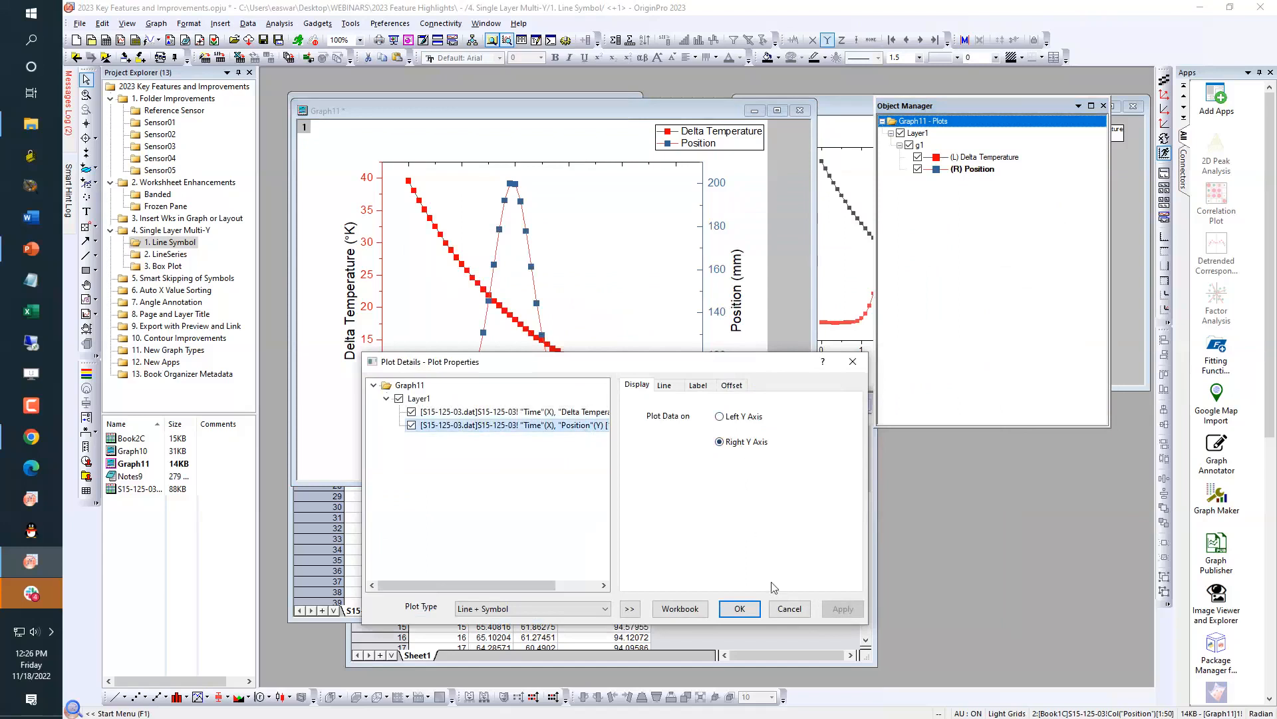
{"action": "left_click", "coordinate": [739, 609]}
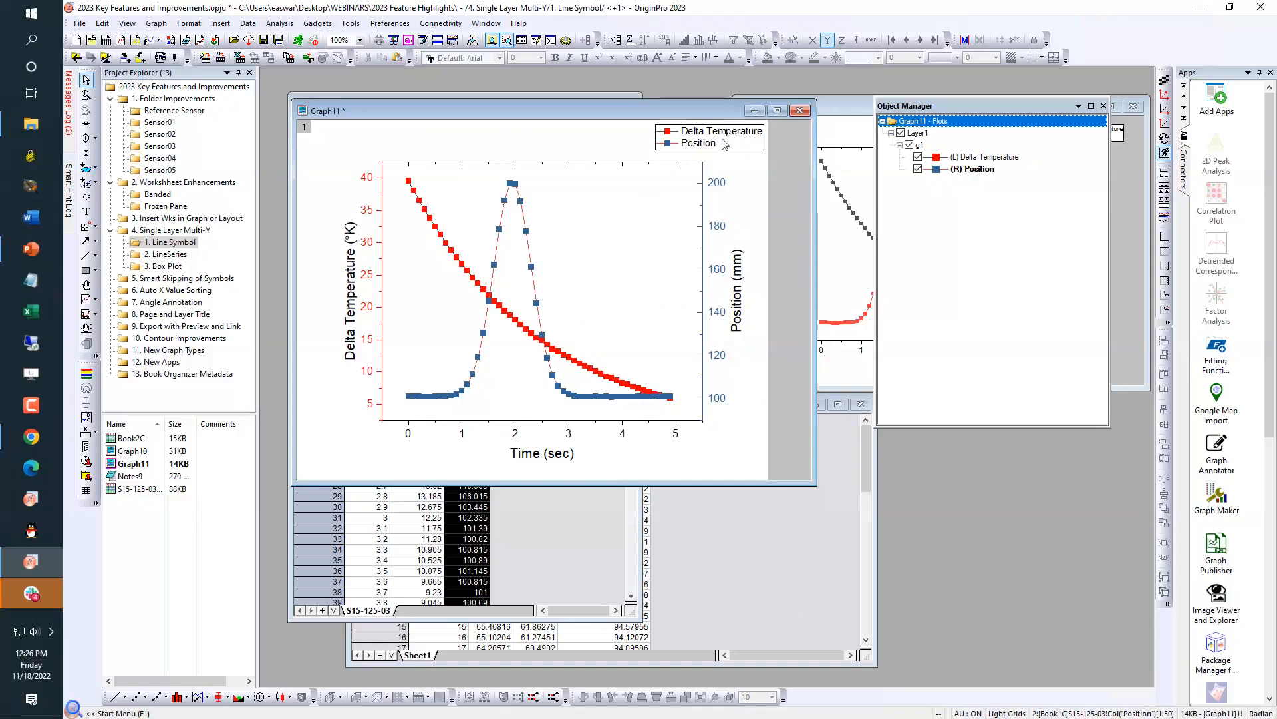
Minimize Graph11 and bring the Book2C workbook forward, moving it up over Book1C
{"action": "left_click", "coordinate": [755, 112]}
{"action": "left_click", "coordinate": [571, 405]}
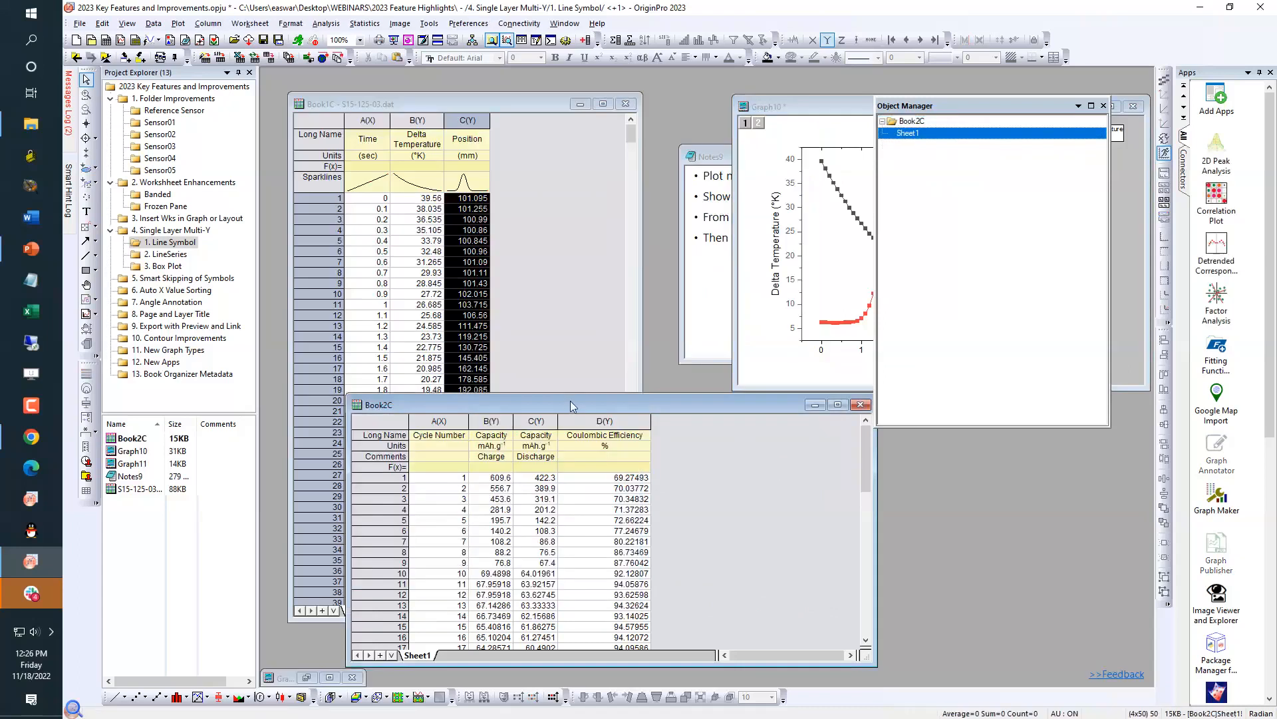
{"action": "left_click_drag", "start_coordinate": [571, 405], "coordinate": [488, 326]}
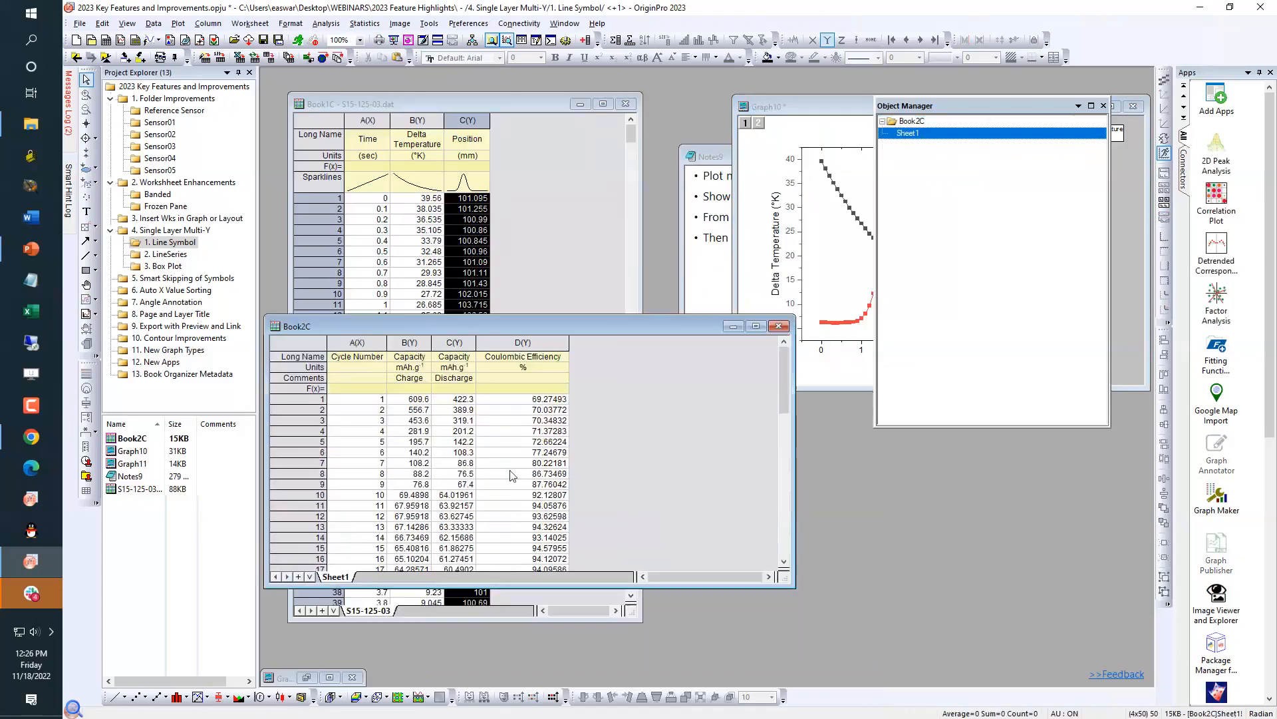
Plot the Charge, Discharge and Coulombic Efficiency columns of Book2C as a Line graph and enlarge the graph window
{"action": "left_click_drag", "start_coordinate": [408, 341], "coordinate": [523, 342]}
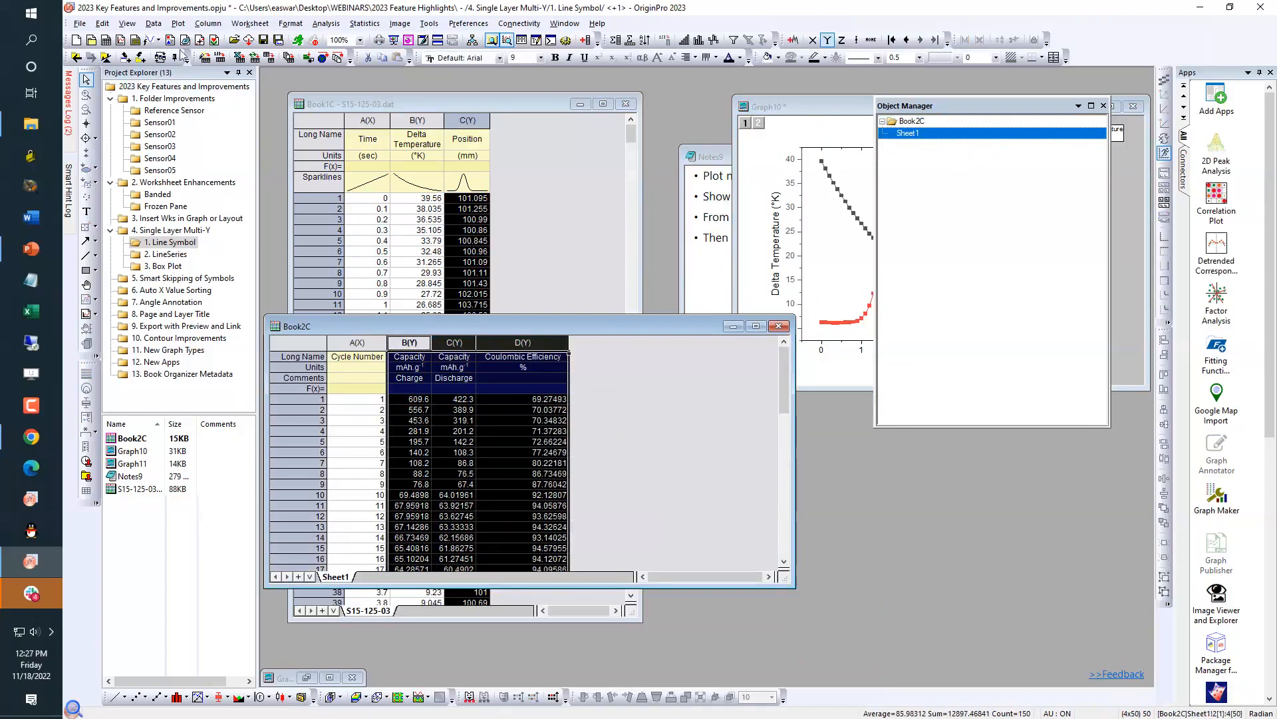
{"action": "left_click", "coordinate": [178, 23]}
{"action": "mouse_move", "coordinate": [198, 71]}
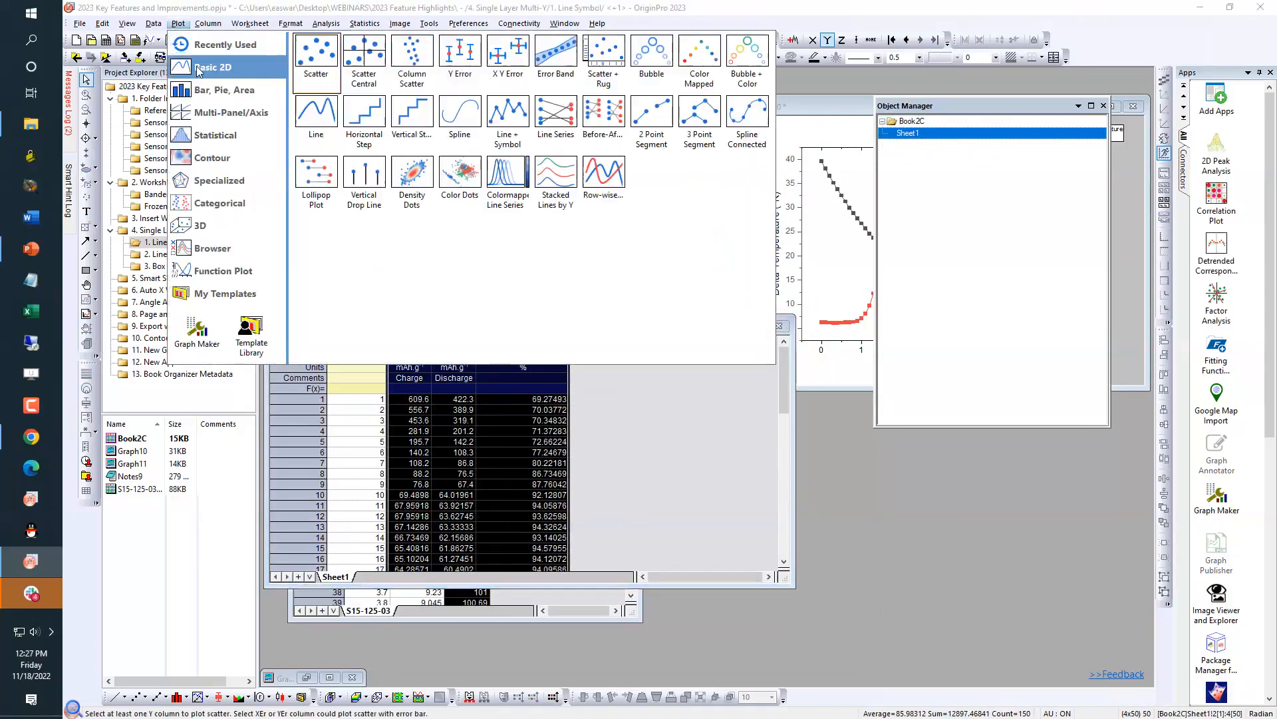
{"action": "left_click", "coordinate": [316, 112]}
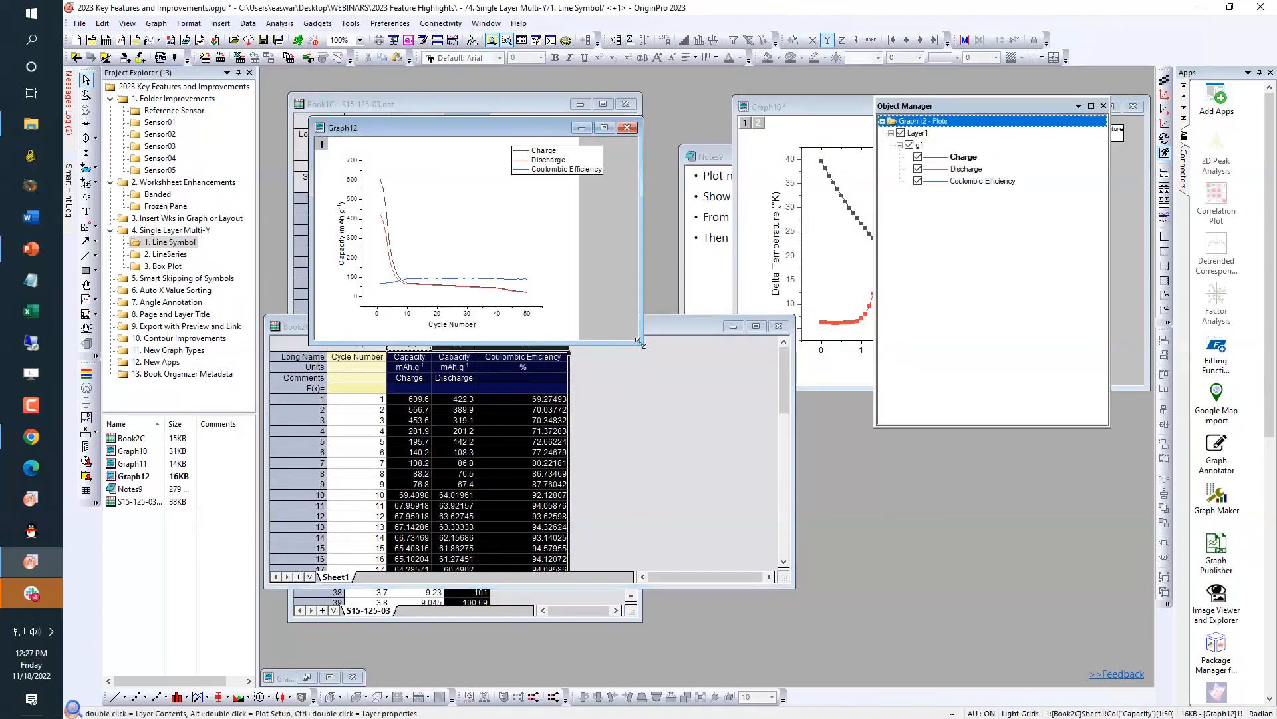
{"action": "left_click_drag", "start_coordinate": [640, 341], "coordinate": [863, 541]}
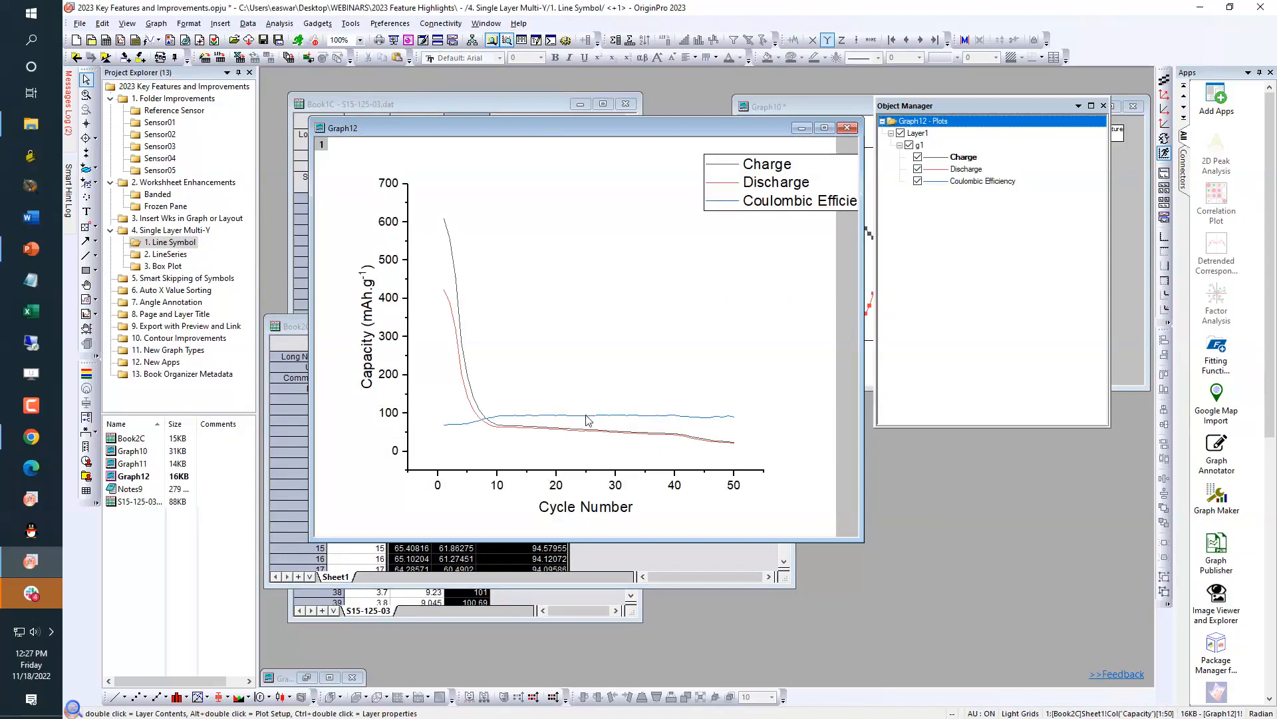
Plot only the Coulombic Efficiency curve of Graph12 on the right Y axis
{"action": "mouse_move", "coordinate": [587, 419]}
{"action": "left_click", "coordinate": [586, 417]}
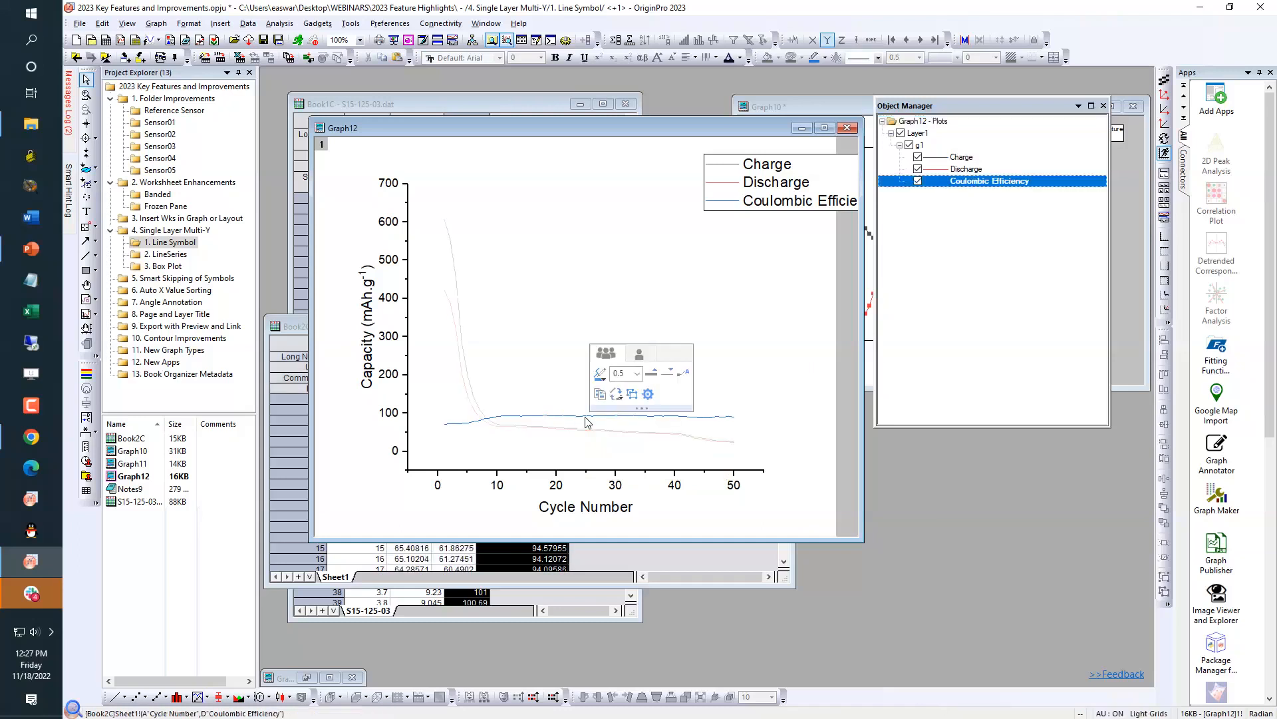
{"action": "left_click", "coordinate": [638, 359]}
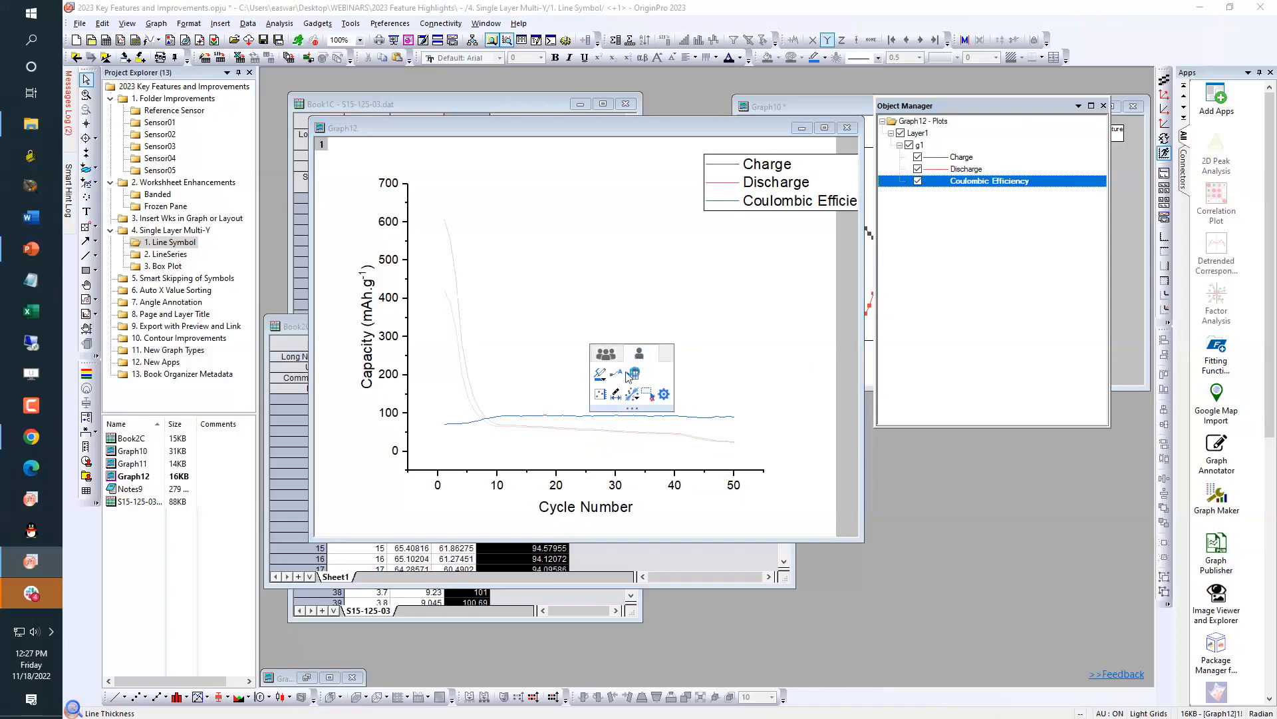
{"action": "left_click", "coordinate": [600, 396]}
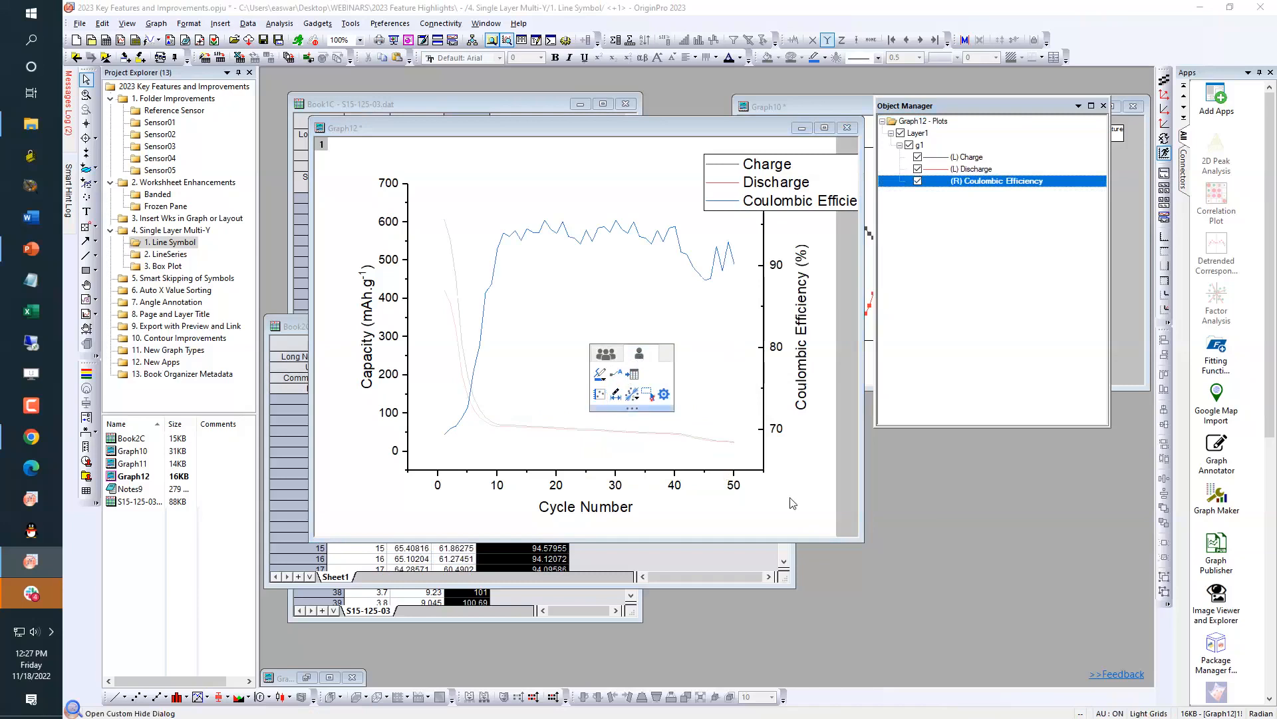
{"action": "left_click", "coordinate": [816, 490]}
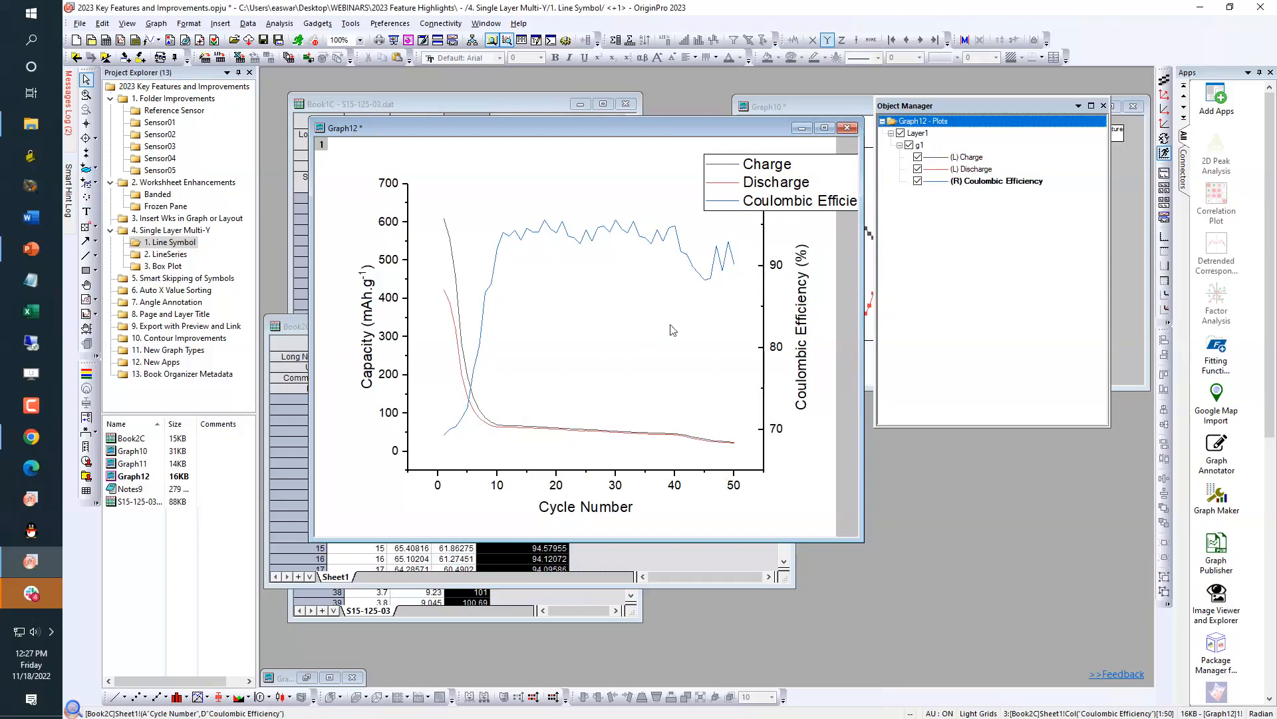
Switch the Coulombic Efficiency curve to the left Y axis and back to the right Y axis through the Object Manager
{"action": "right_click", "coordinate": [972, 184]}
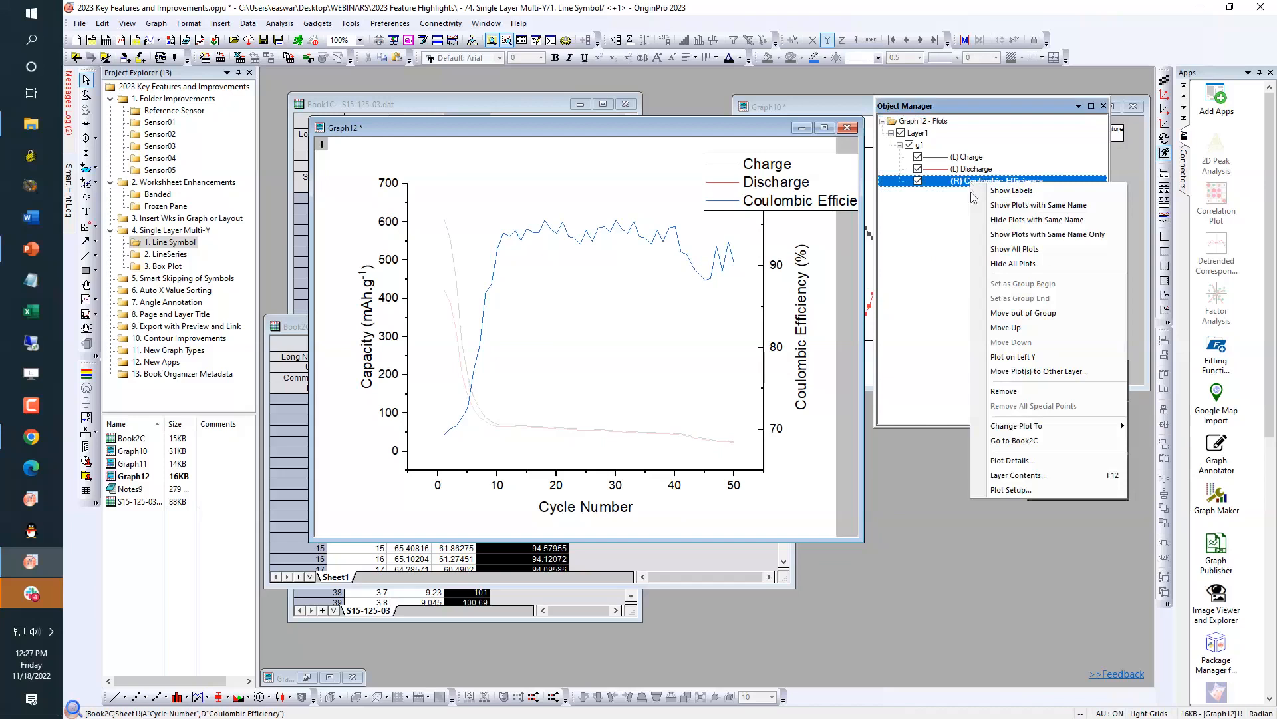
{"action": "left_click", "coordinate": [1013, 357]}
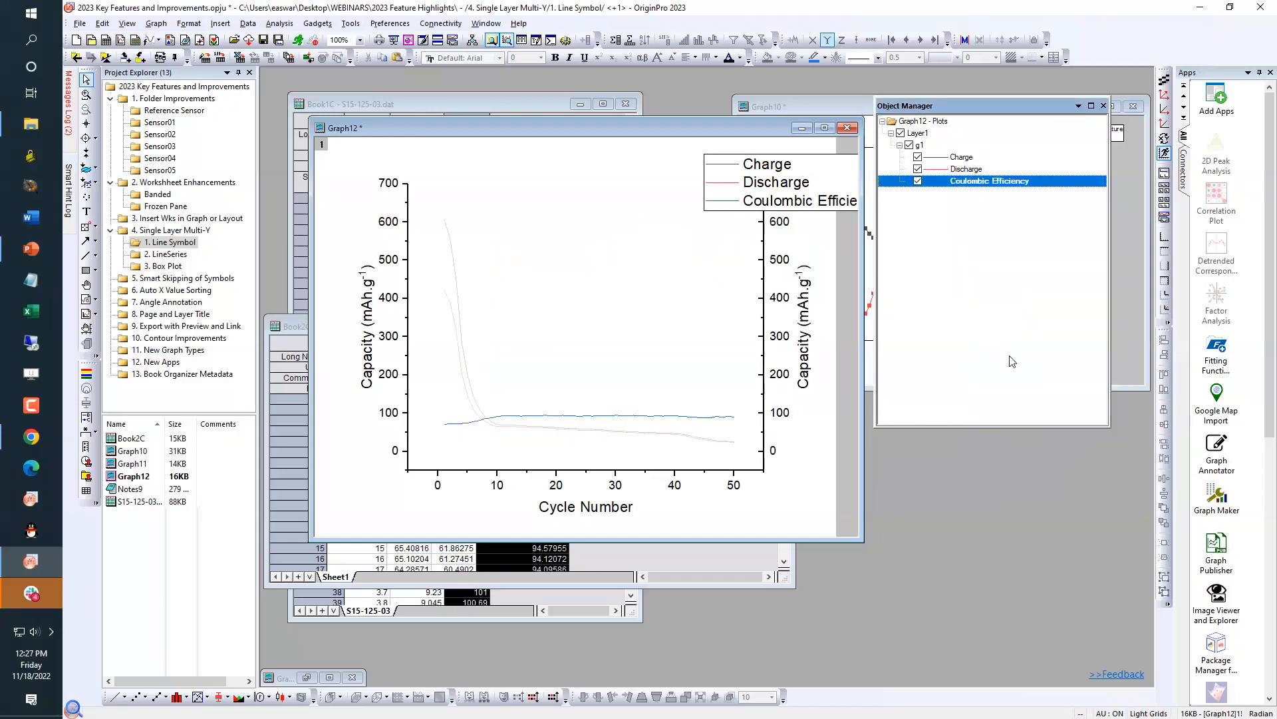
{"action": "right_click", "coordinate": [962, 182]}
{"action": "left_click", "coordinate": [996, 358]}
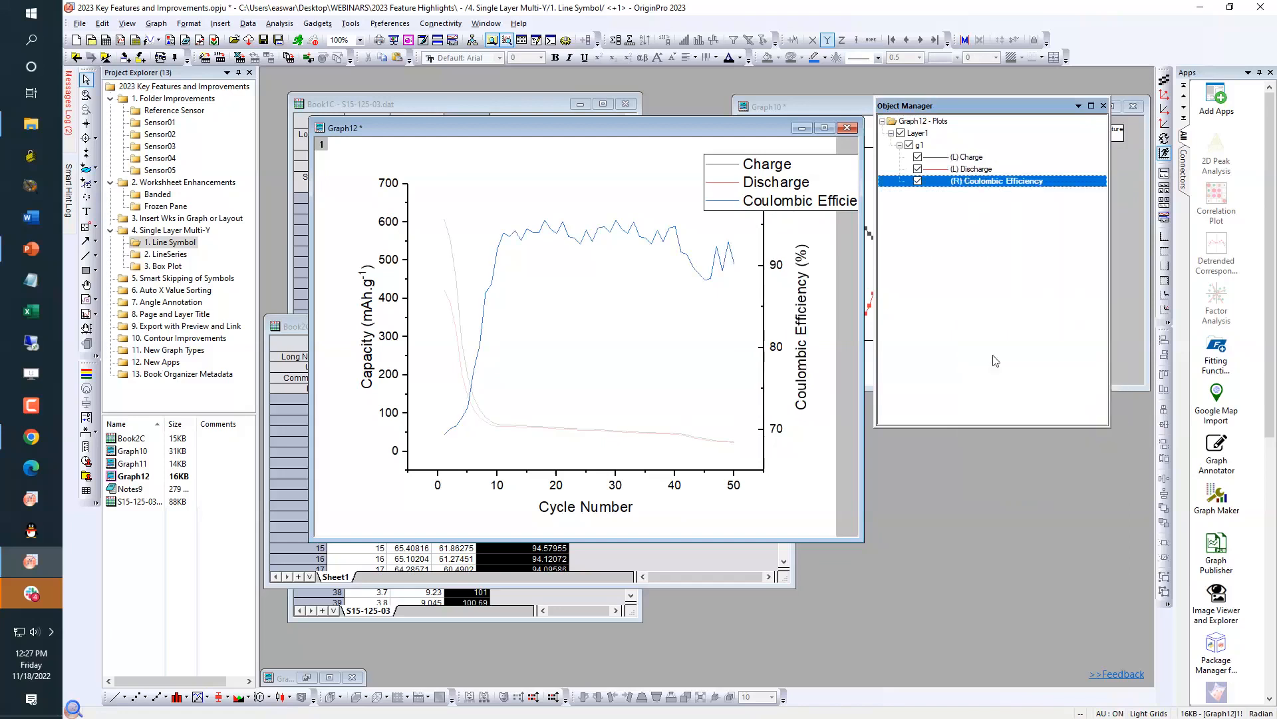
{"action": "left_click", "coordinate": [825, 485]}
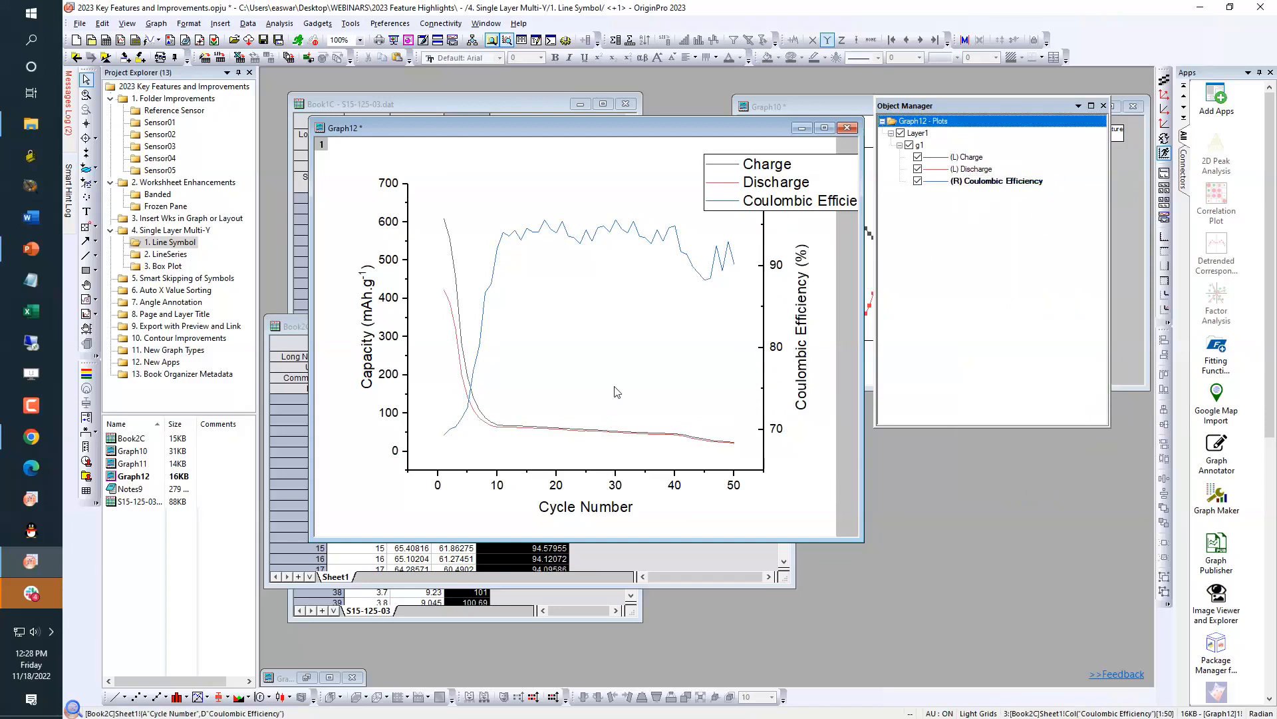
{"action": "left_click", "coordinate": [692, 269]}
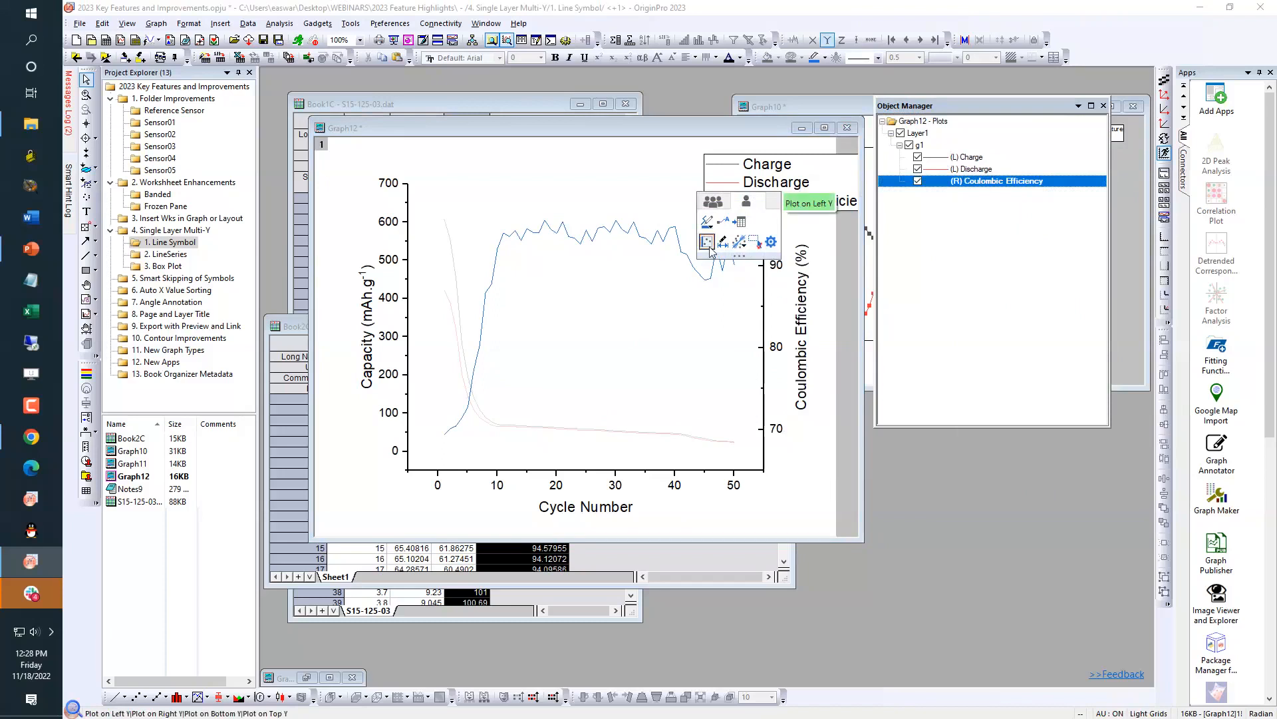
{"action": "left_click", "coordinate": [823, 481]}
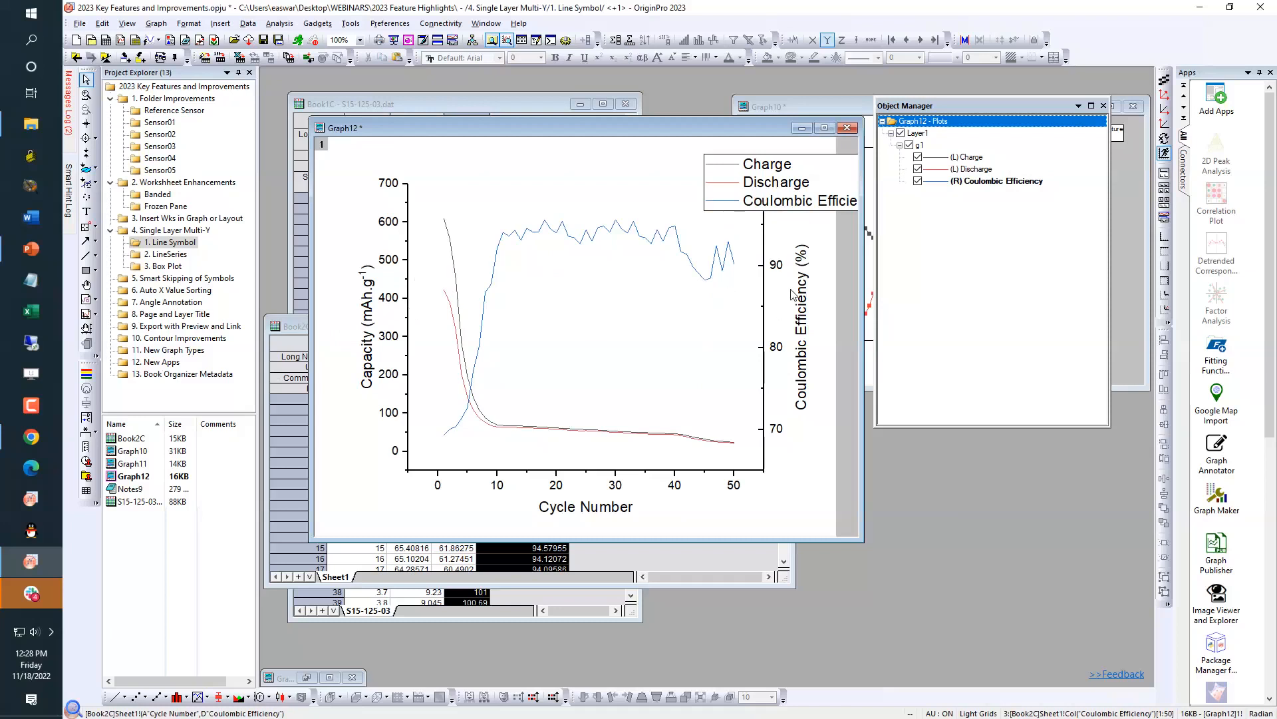
In the 2. LineSeries folder, plot the Vm and Bspk columns as a Line Series graph, and enlarge and reposition its window
{"action": "left_click", "coordinate": [159, 258]}
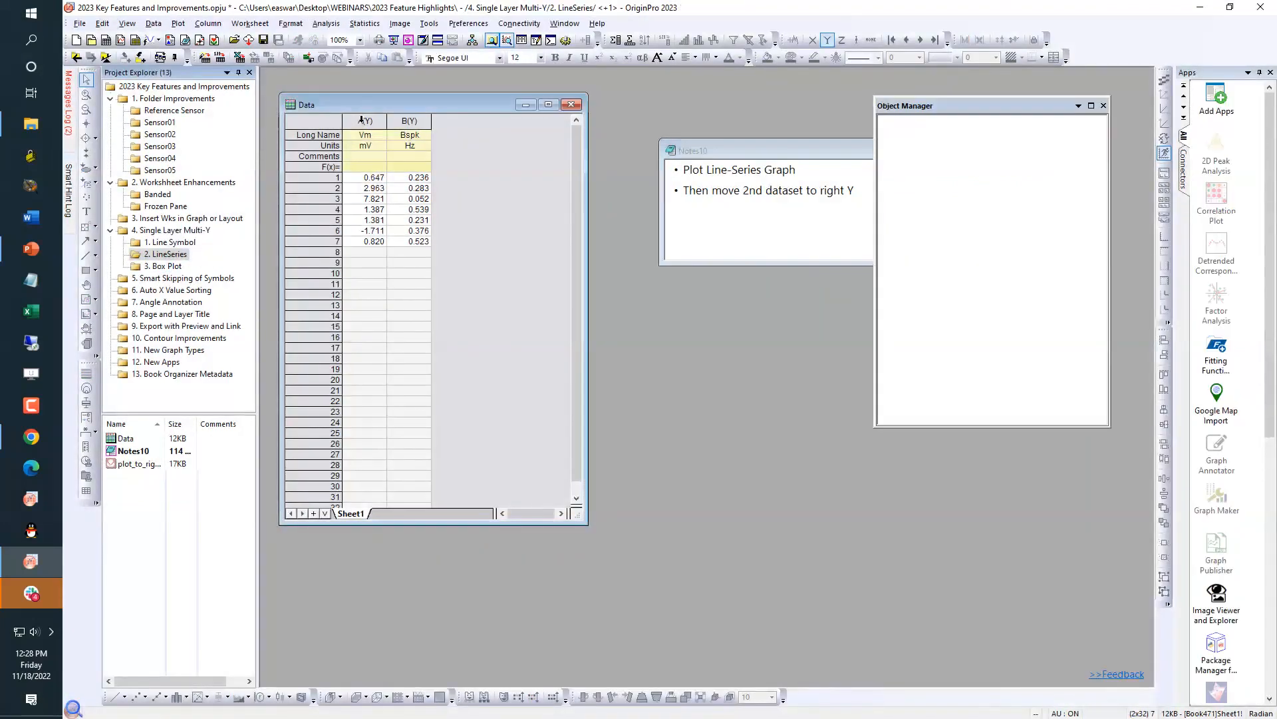
{"action": "left_click_drag", "start_coordinate": [364, 120], "coordinate": [397, 119]}
{"action": "left_click", "coordinate": [178, 24]}
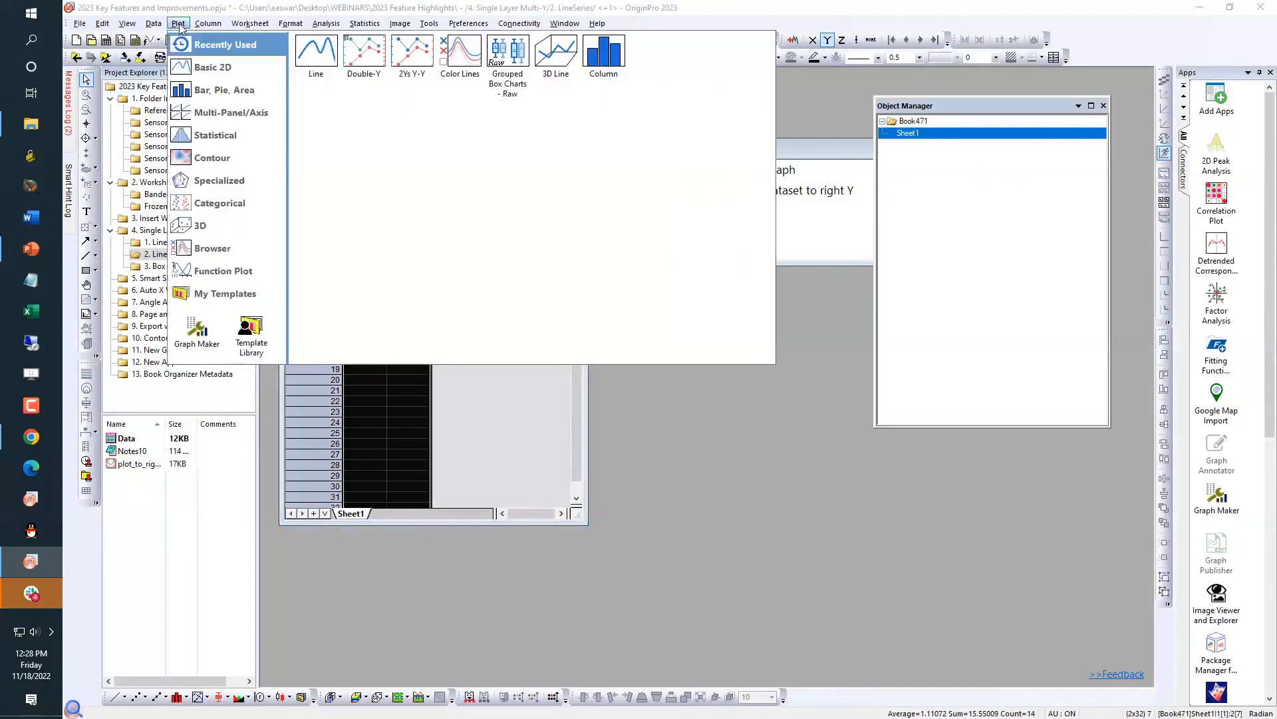
{"action": "mouse_move", "coordinate": [208, 67]}
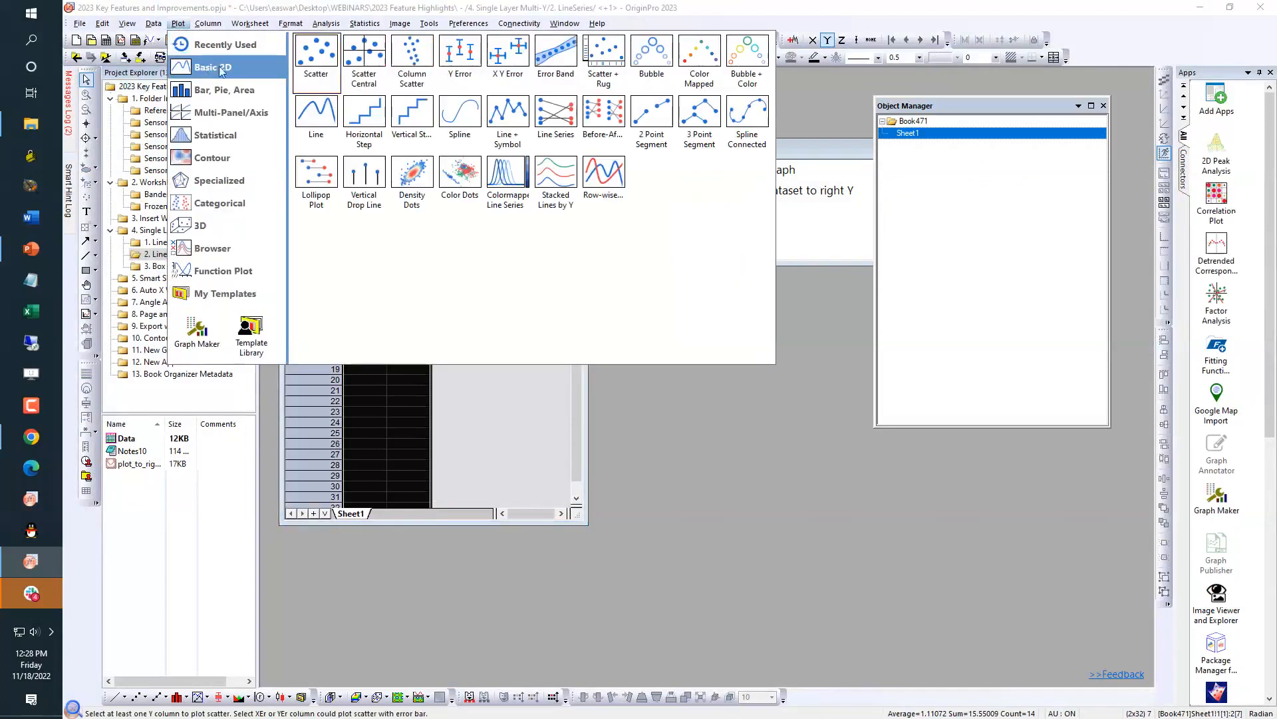
{"action": "left_click", "coordinate": [558, 123]}
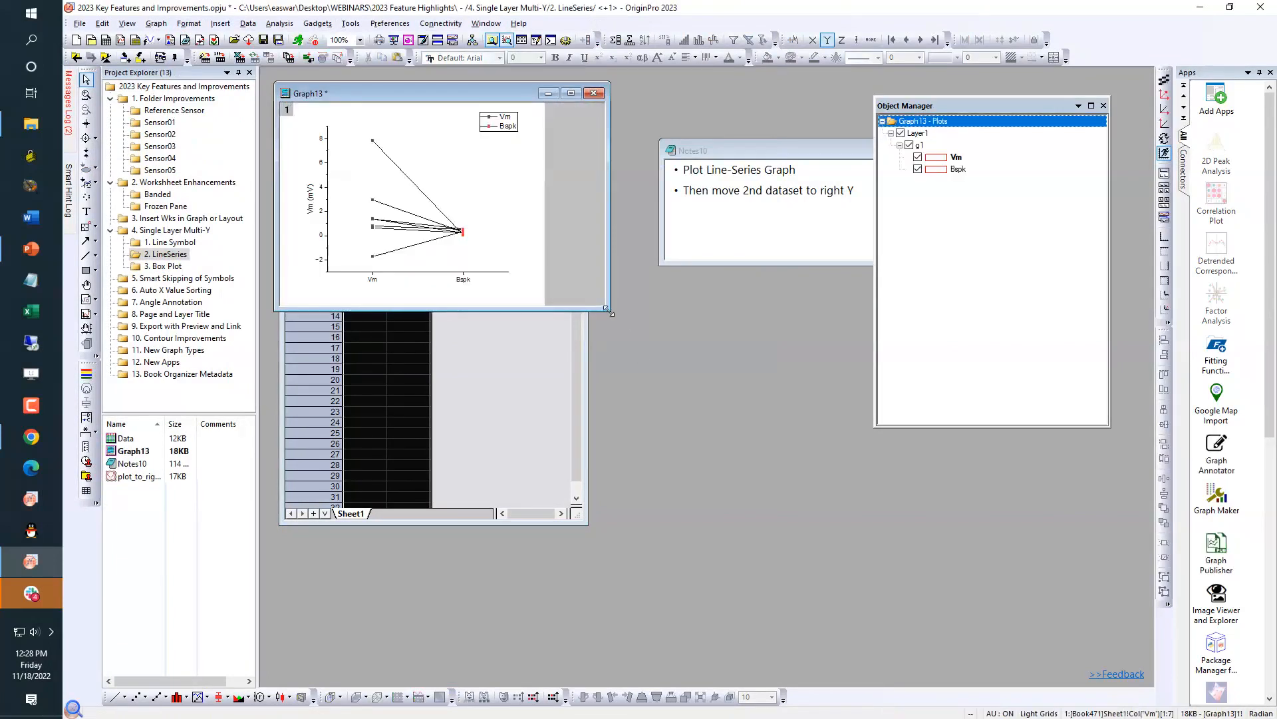
{"action": "left_click_drag", "start_coordinate": [606, 310], "coordinate": [862, 548]}
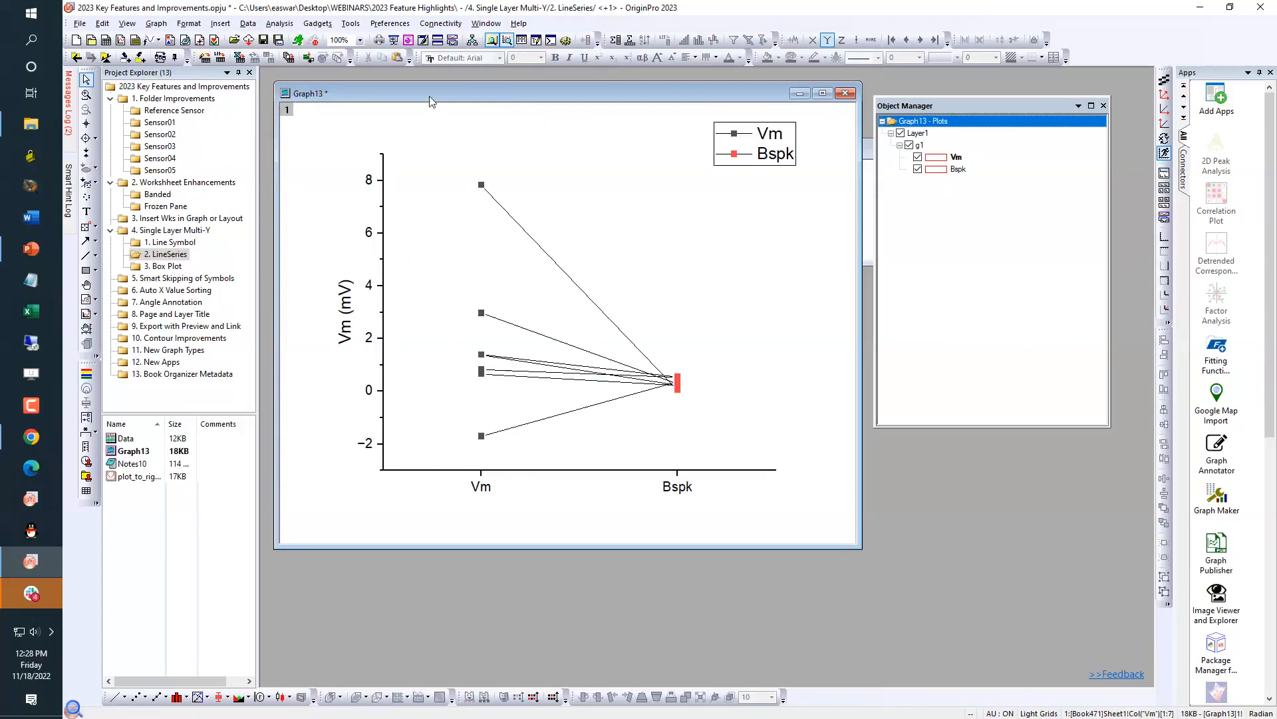
{"action": "left_click_drag", "start_coordinate": [429, 96], "coordinate": [429, 124]}
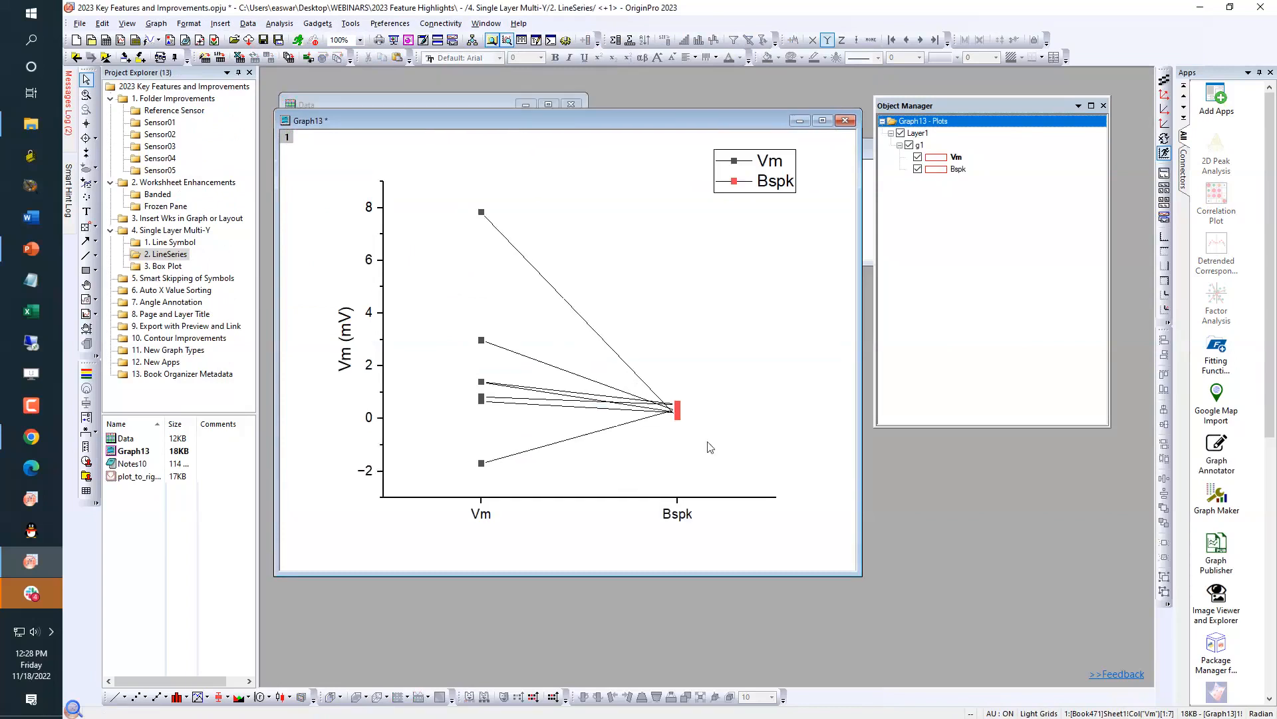
Plot the Bspk data of the Graph13 line series graph on the right Y axis
{"action": "left_click", "coordinate": [679, 416]}
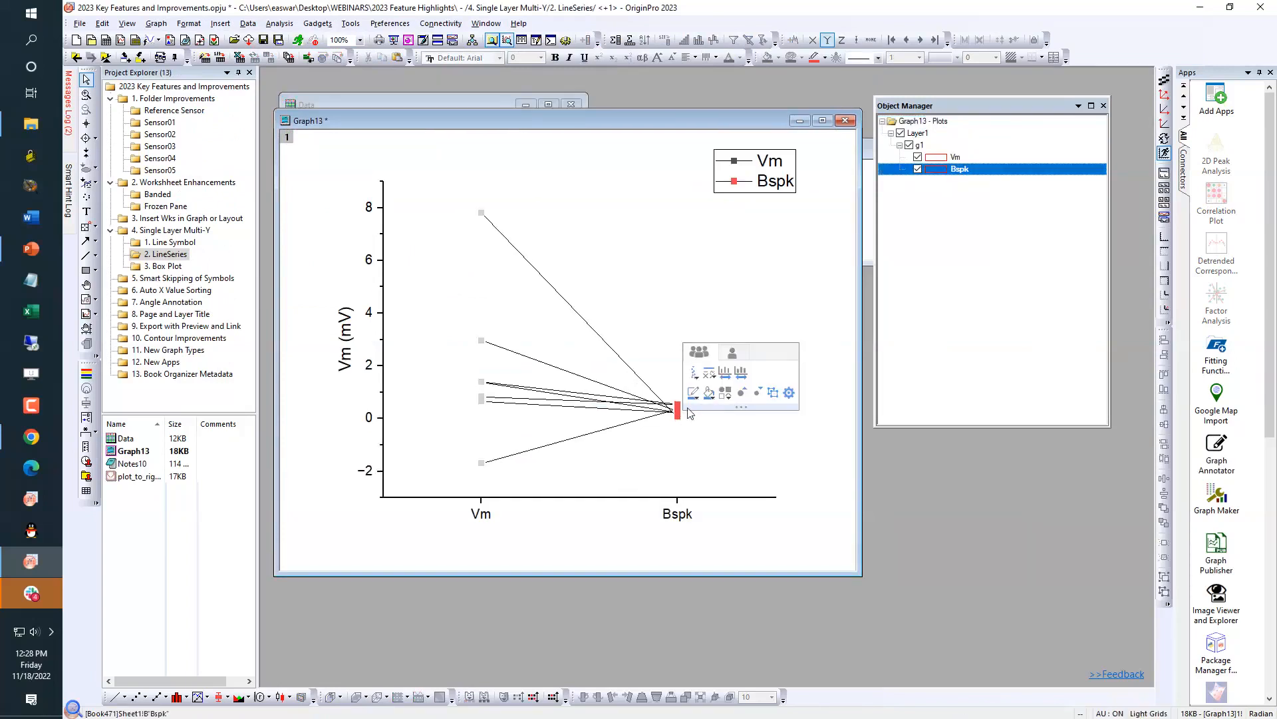
{"action": "right_click", "coordinate": [961, 170]}
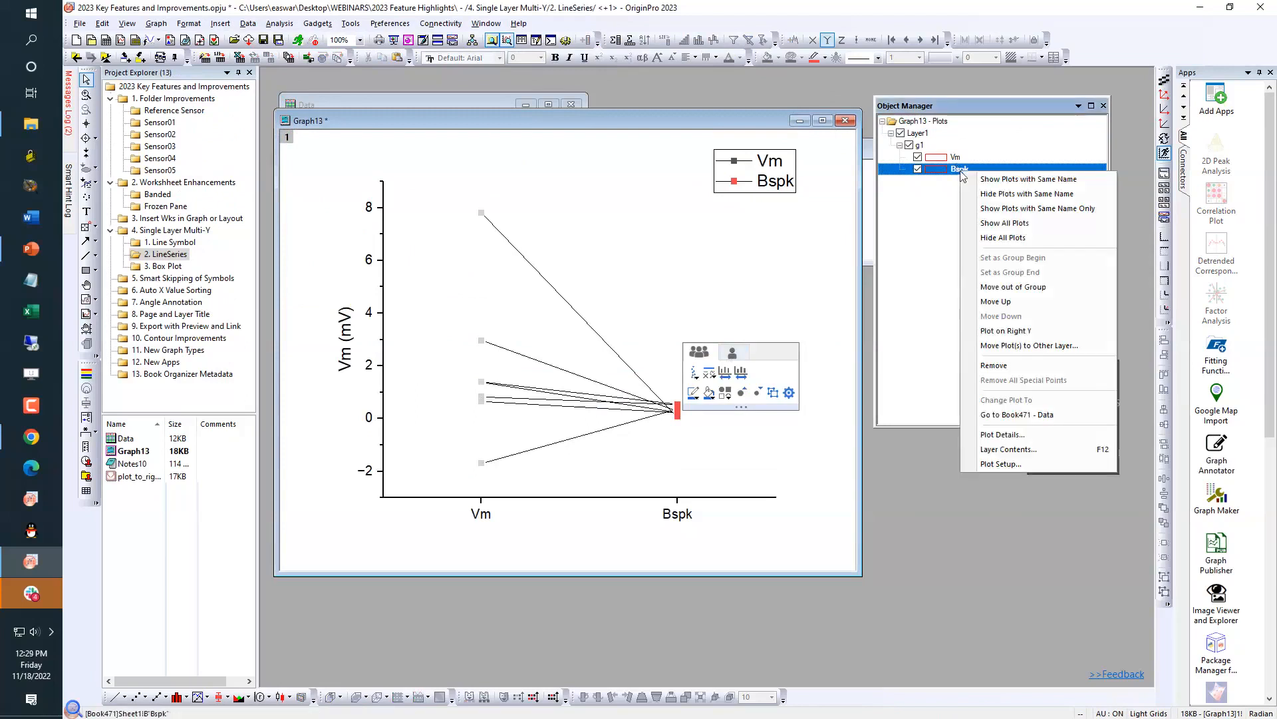
{"action": "left_click", "coordinate": [995, 330]}
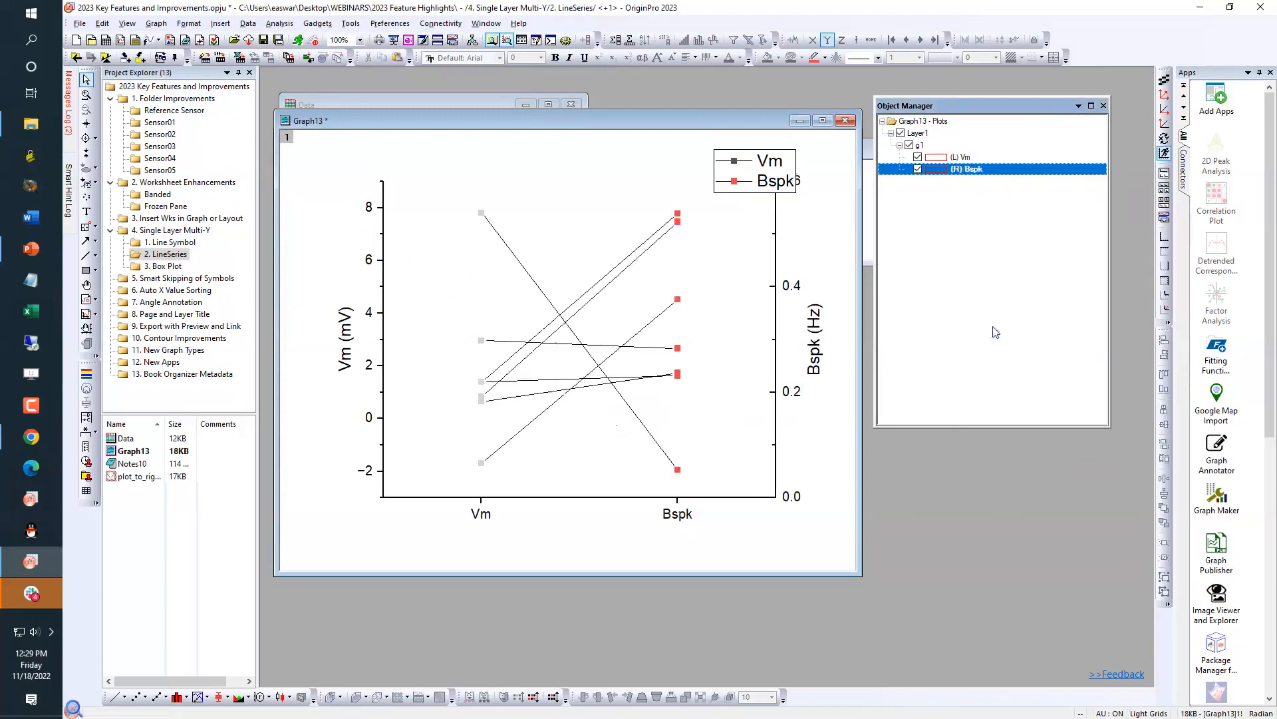
{"action": "left_click", "coordinate": [822, 253]}
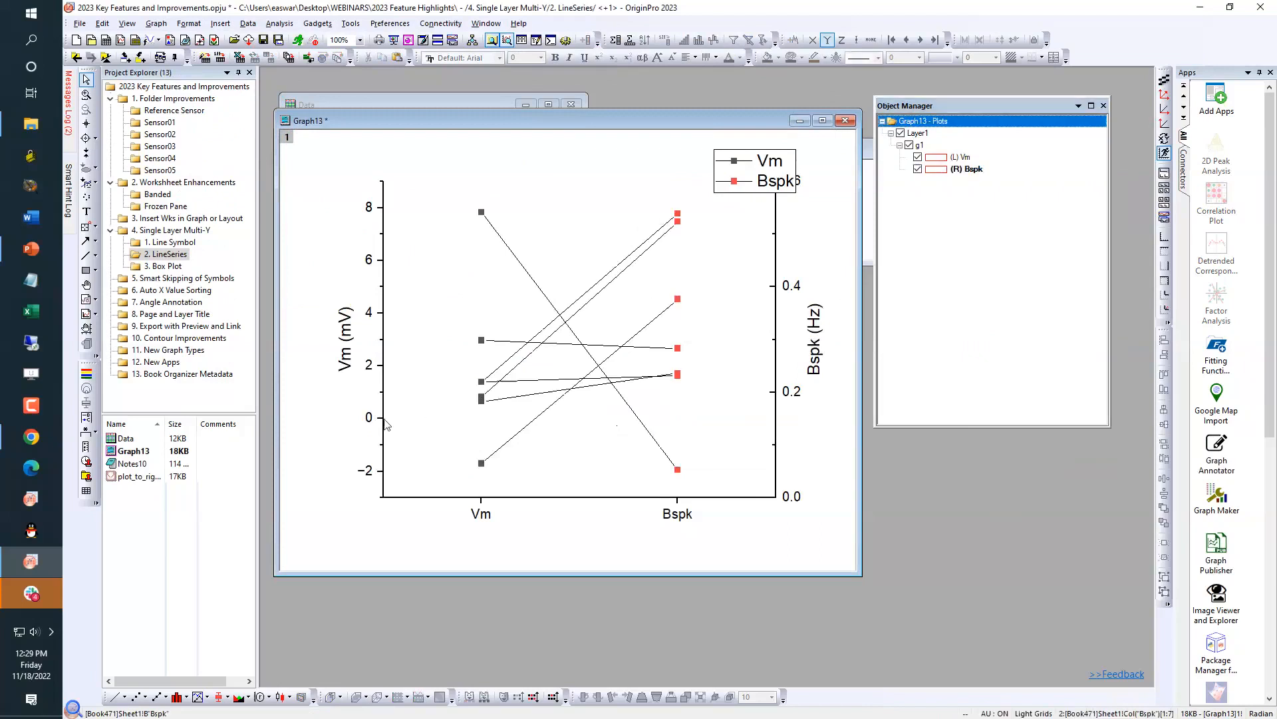
Open the 3. Box Plot folder, move the Object Manager aside and bring Graph1B in front beside the worksheet
{"action": "left_click", "coordinate": [171, 268]}
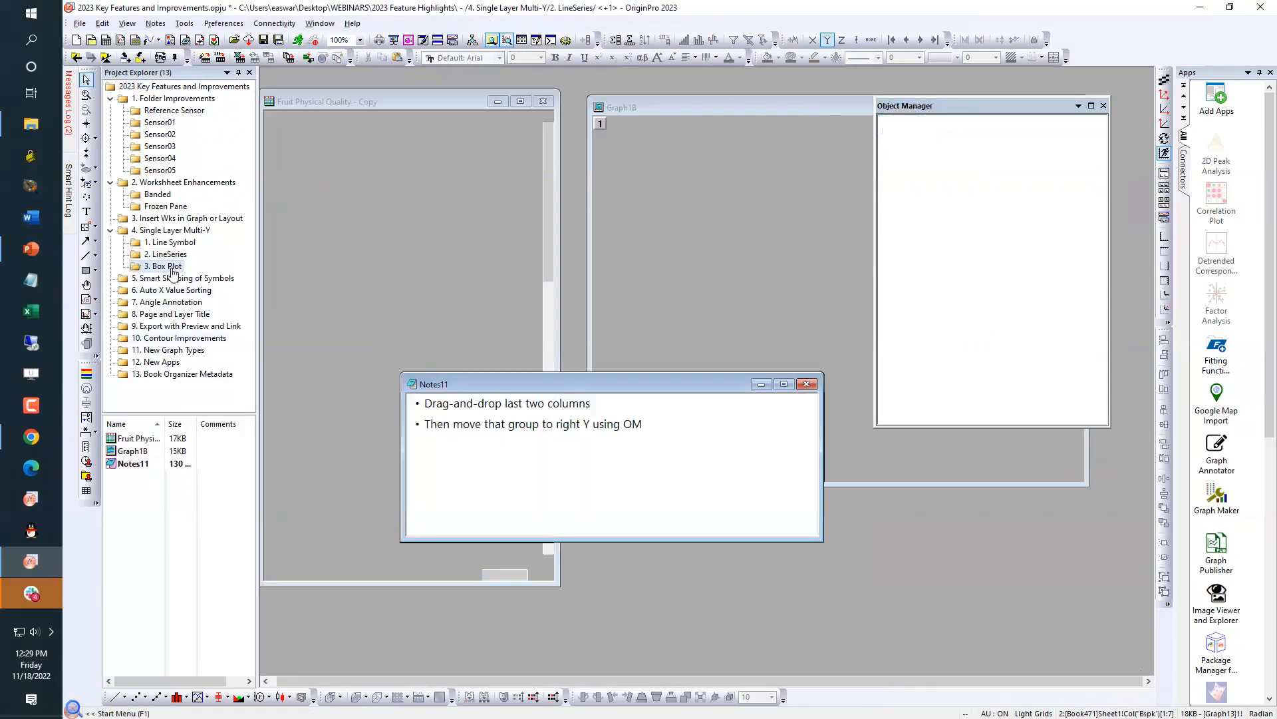
{"action": "left_click_drag", "start_coordinate": [1012, 105], "coordinate": [1204, 144]}
{"action": "left_click", "coordinate": [698, 115]}
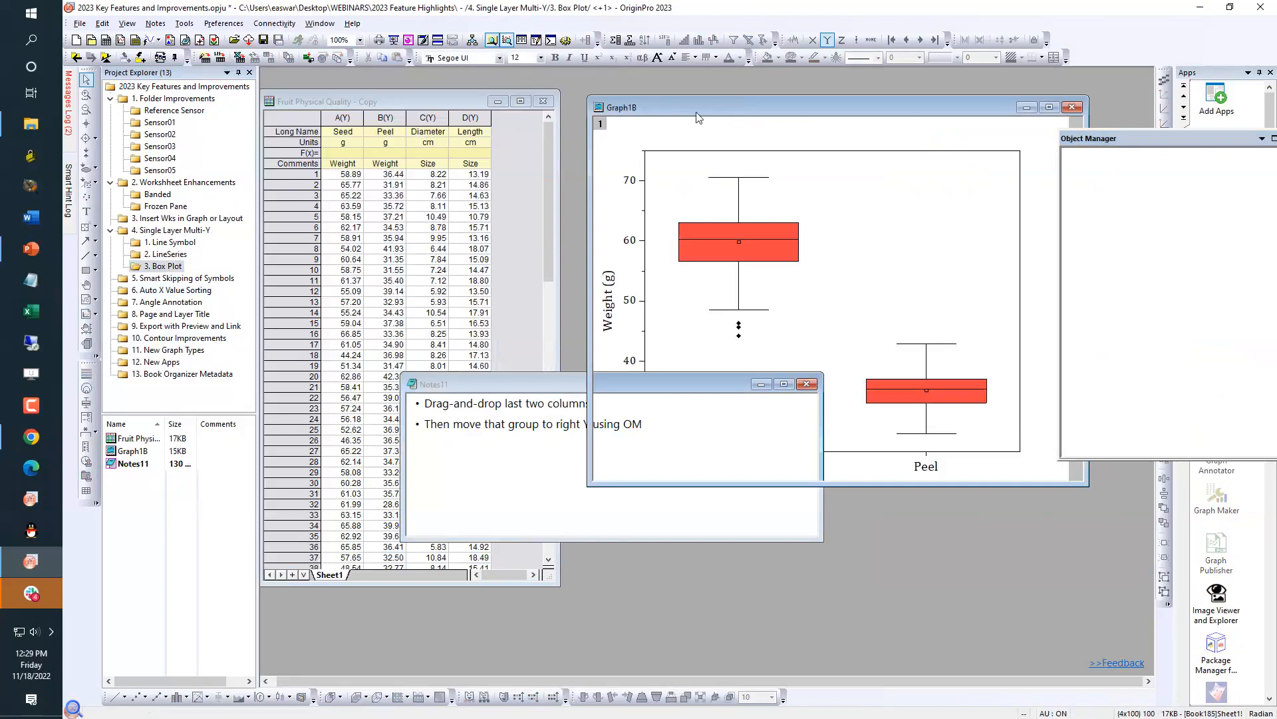
{"action": "left_click_drag", "start_coordinate": [698, 118], "coordinate": [672, 116]}
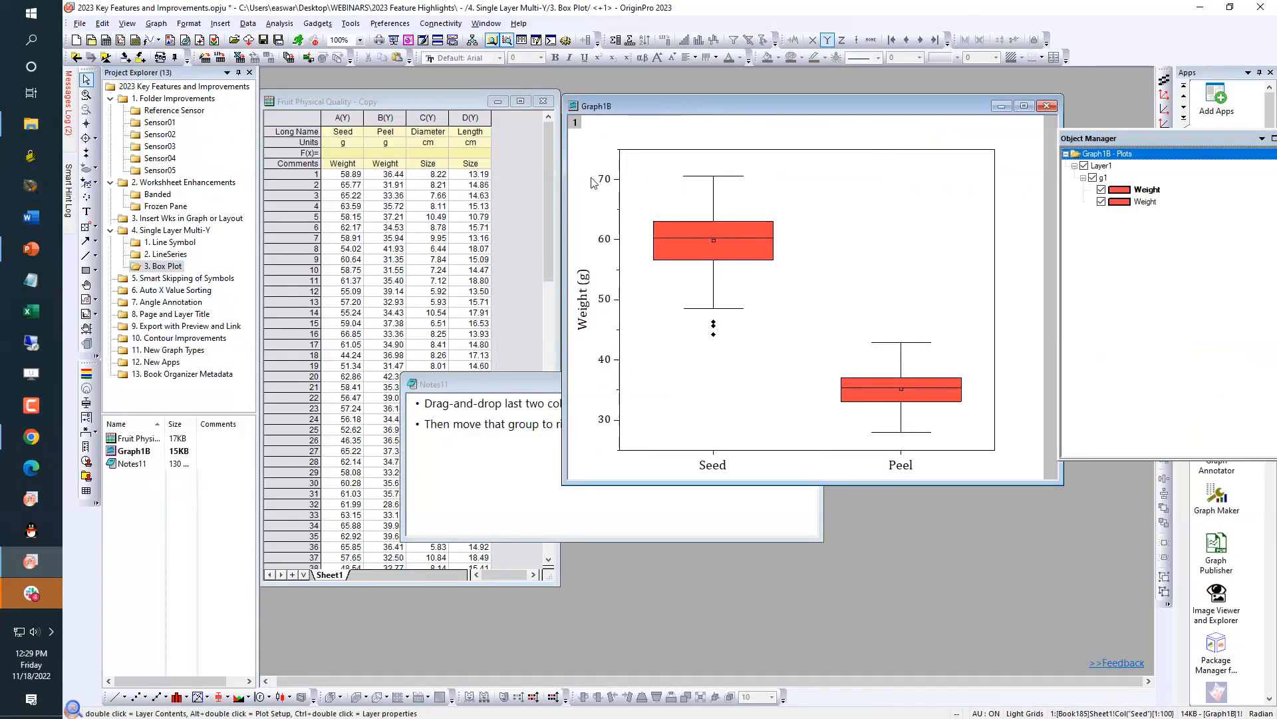
Add the Diameter and Length columns of the Fruit Physical Quality sheet to the Graph1B box plot, rescaling the axes to show all data
{"action": "left_click", "coordinate": [442, 123]}
{"action": "left_click_drag", "start_coordinate": [443, 123], "coordinate": [471, 123]}
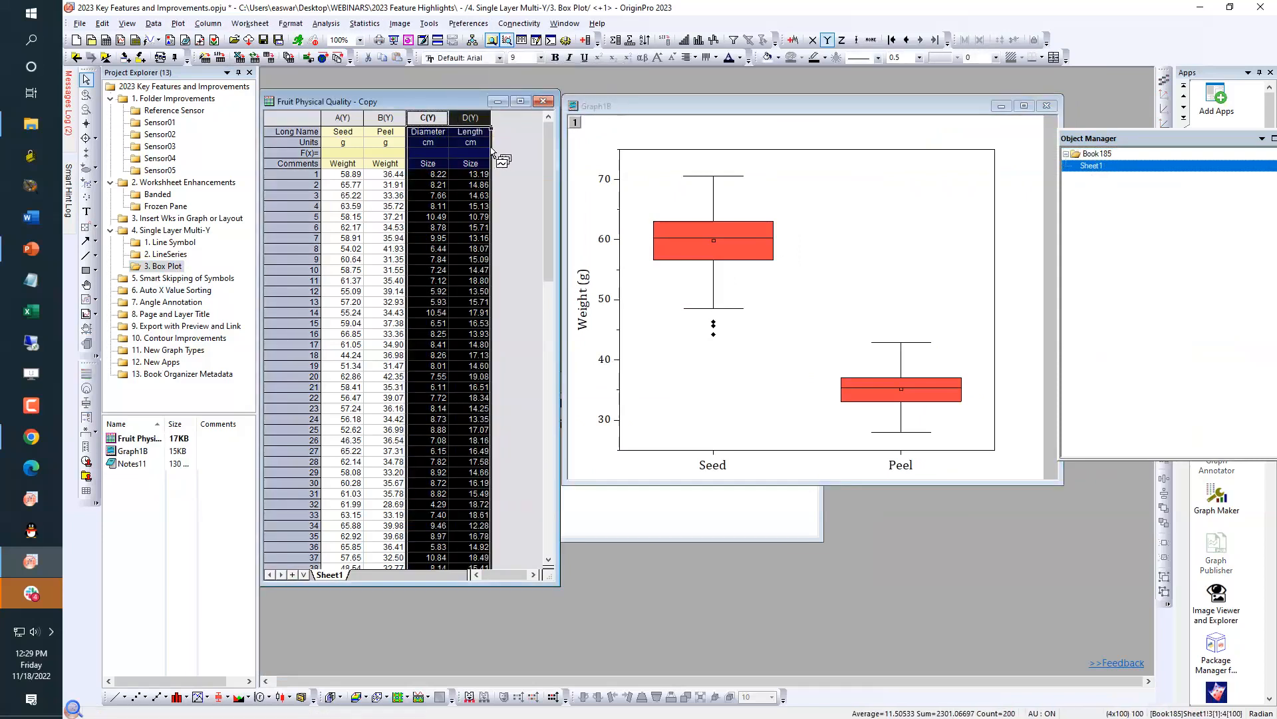
{"action": "left_click_drag", "start_coordinate": [493, 152], "coordinate": [847, 208]}
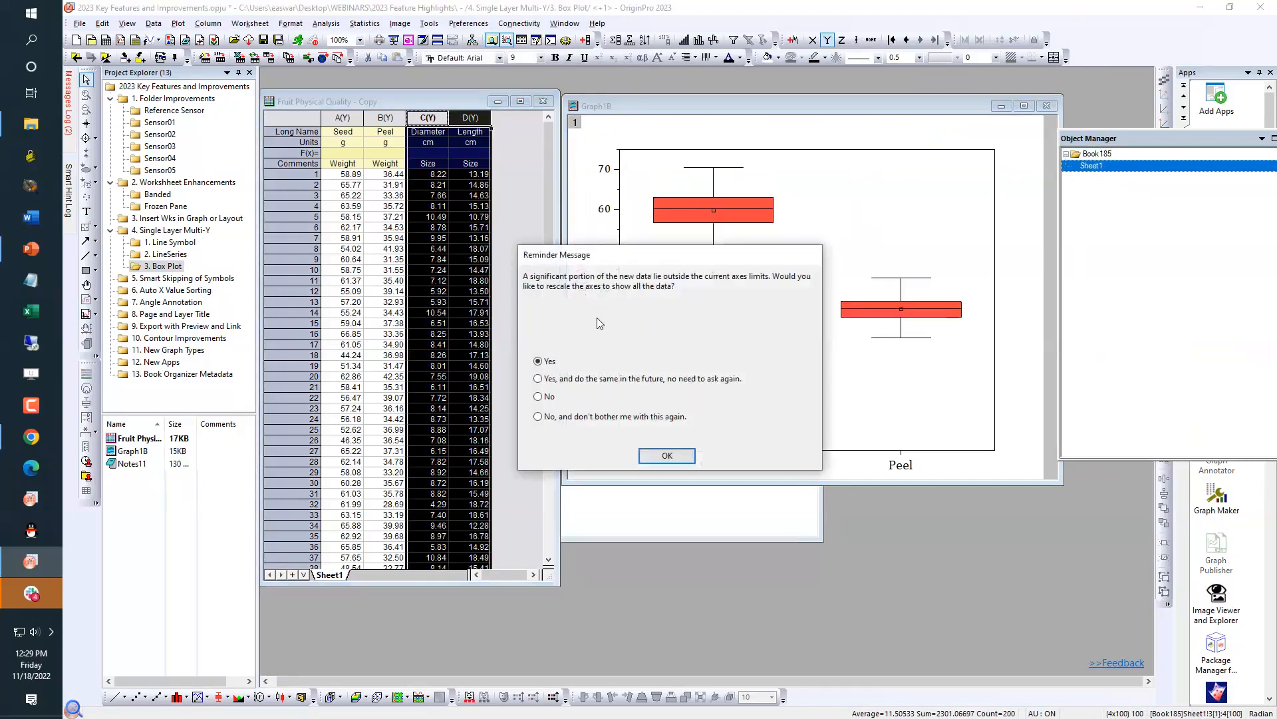
{"action": "left_click", "coordinate": [667, 455]}
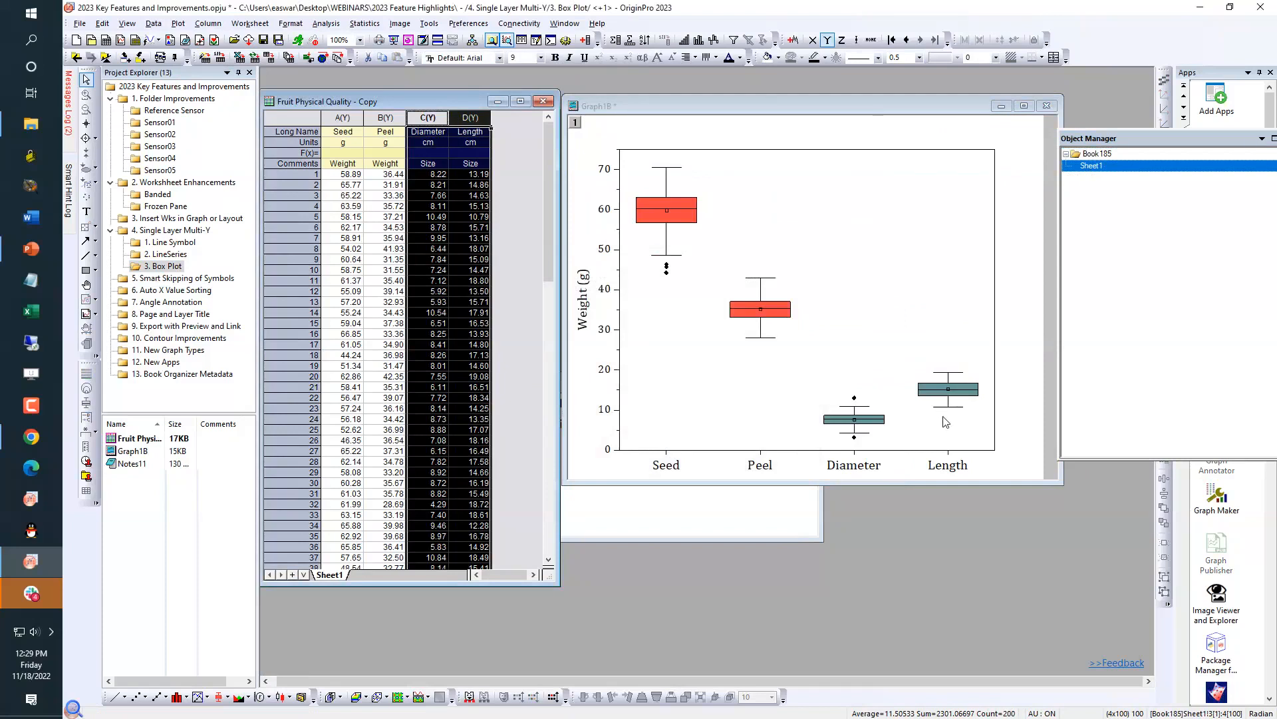
Plot the whole g2 group of Graph1B on the right Y axis through the Object Manager
{"action": "left_click", "coordinate": [854, 107]}
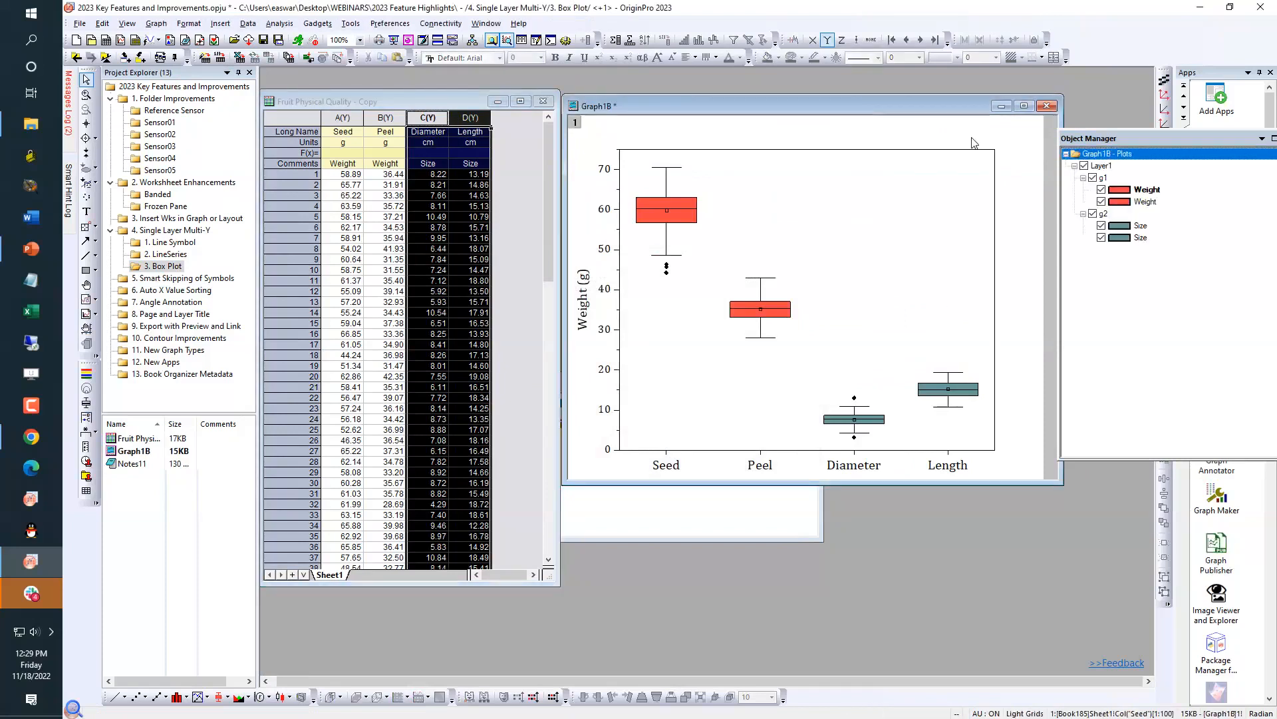
{"action": "left_click_drag", "start_coordinate": [1104, 143], "coordinate": [1108, 132]}
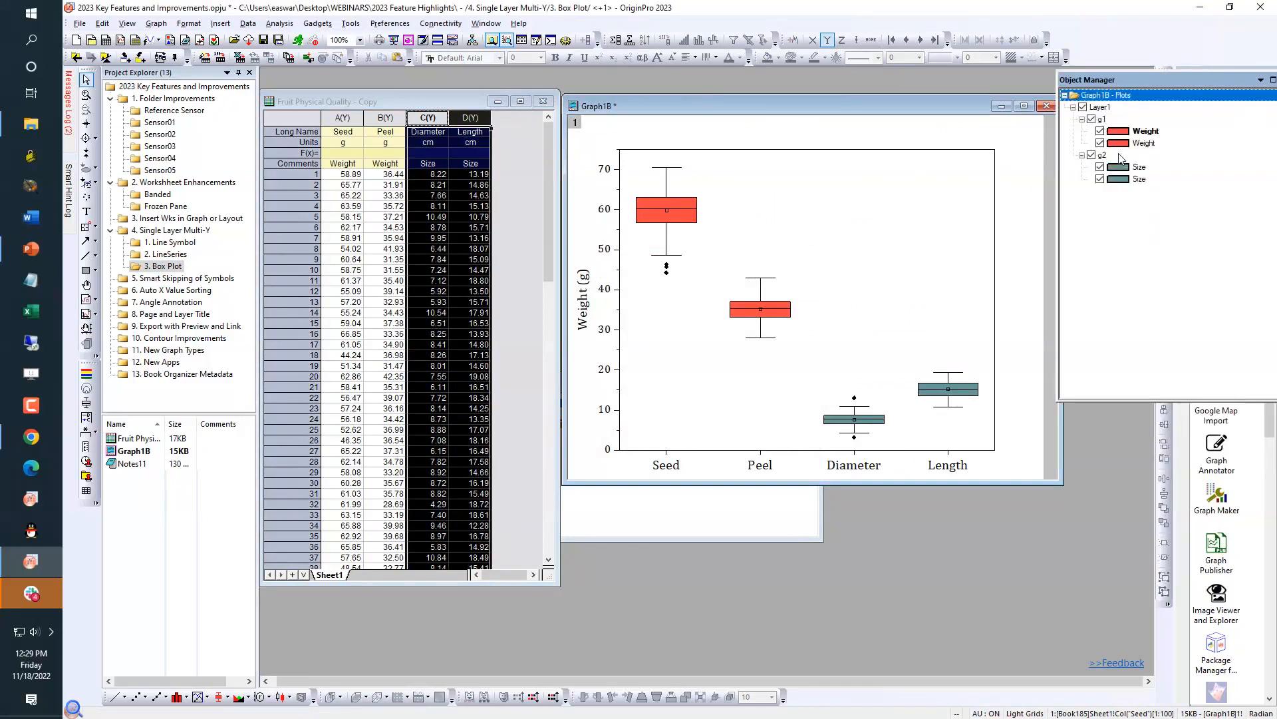
{"action": "left_click", "coordinate": [1099, 159]}
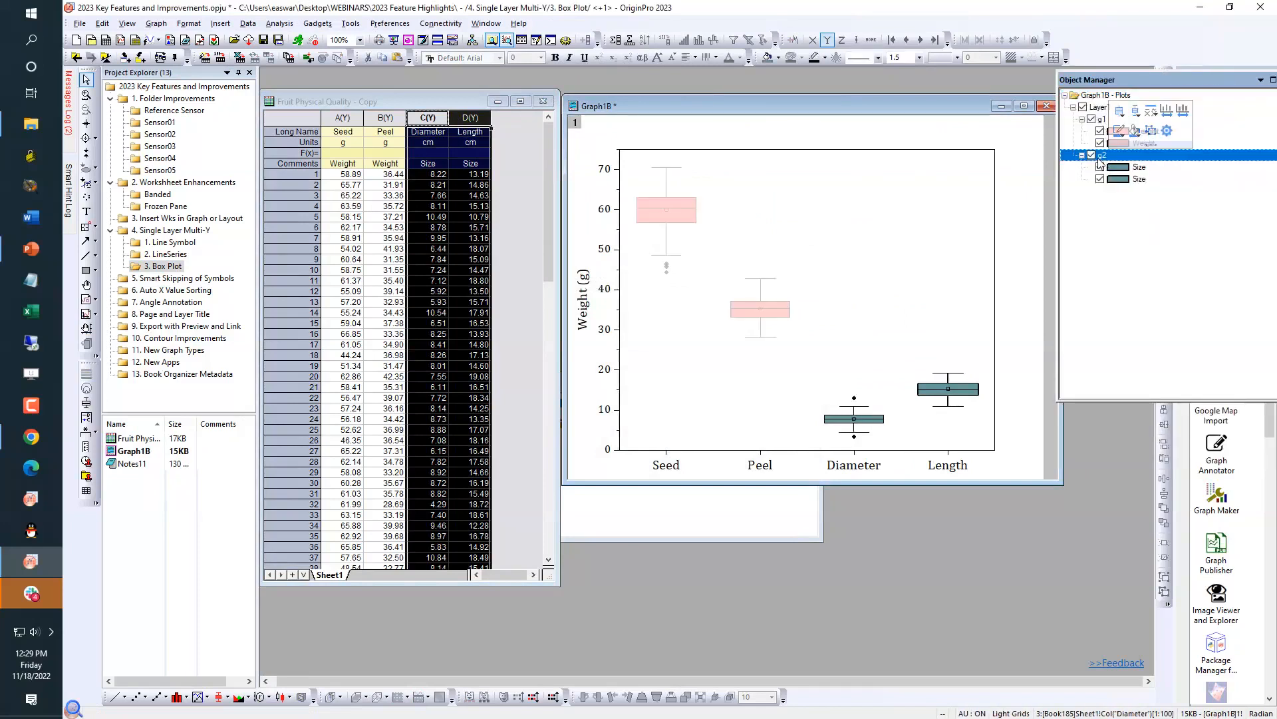
{"action": "right_click", "coordinate": [1099, 158]}
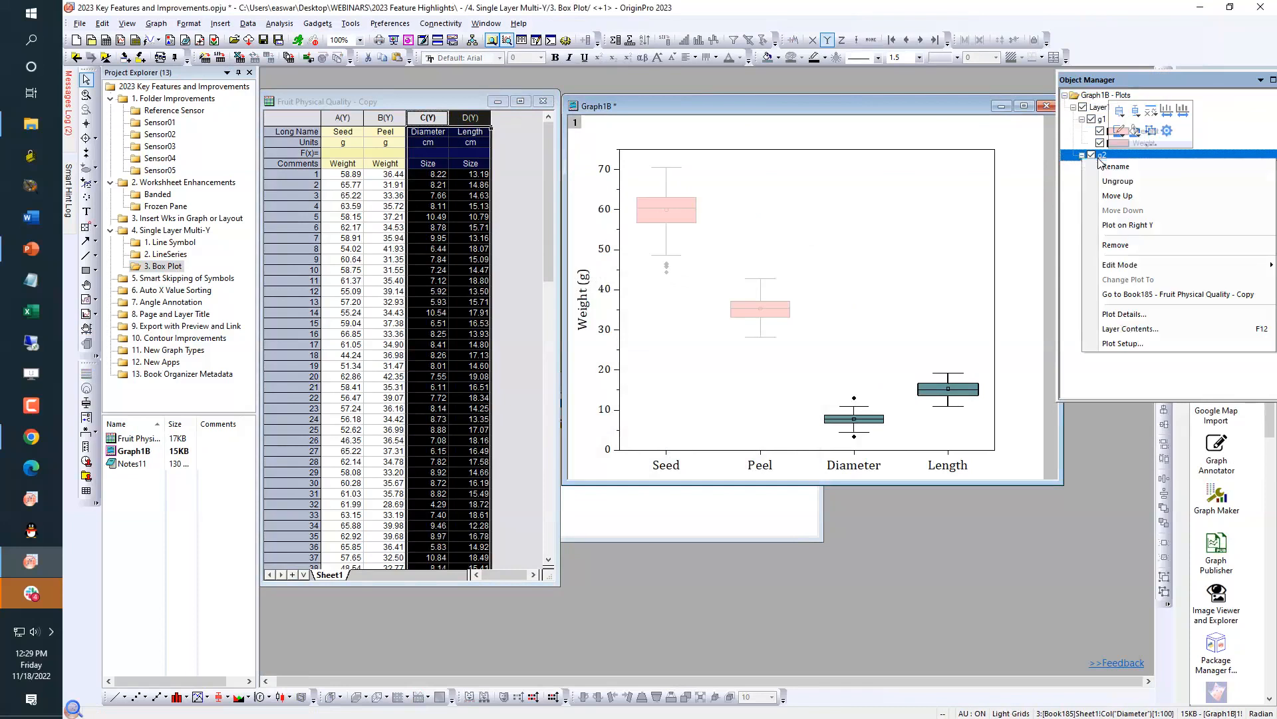
{"action": "left_click", "coordinate": [1123, 226]}
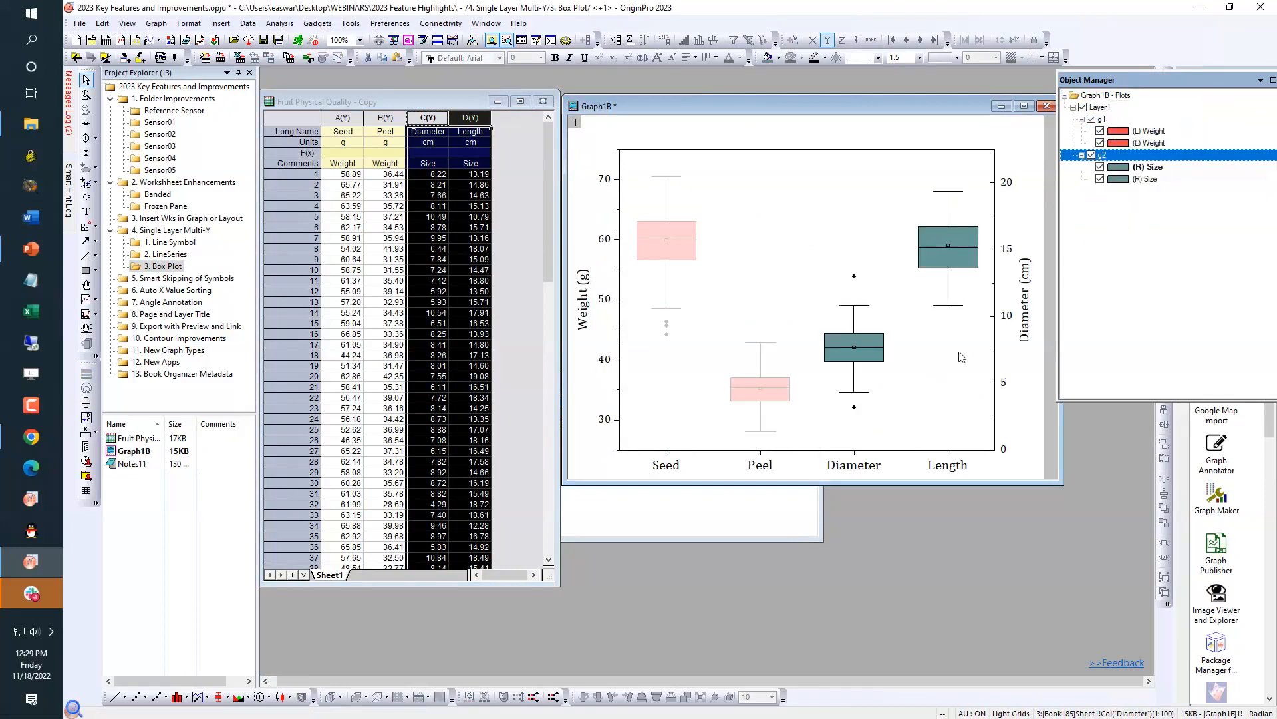
{"action": "left_click", "coordinate": [1033, 155]}
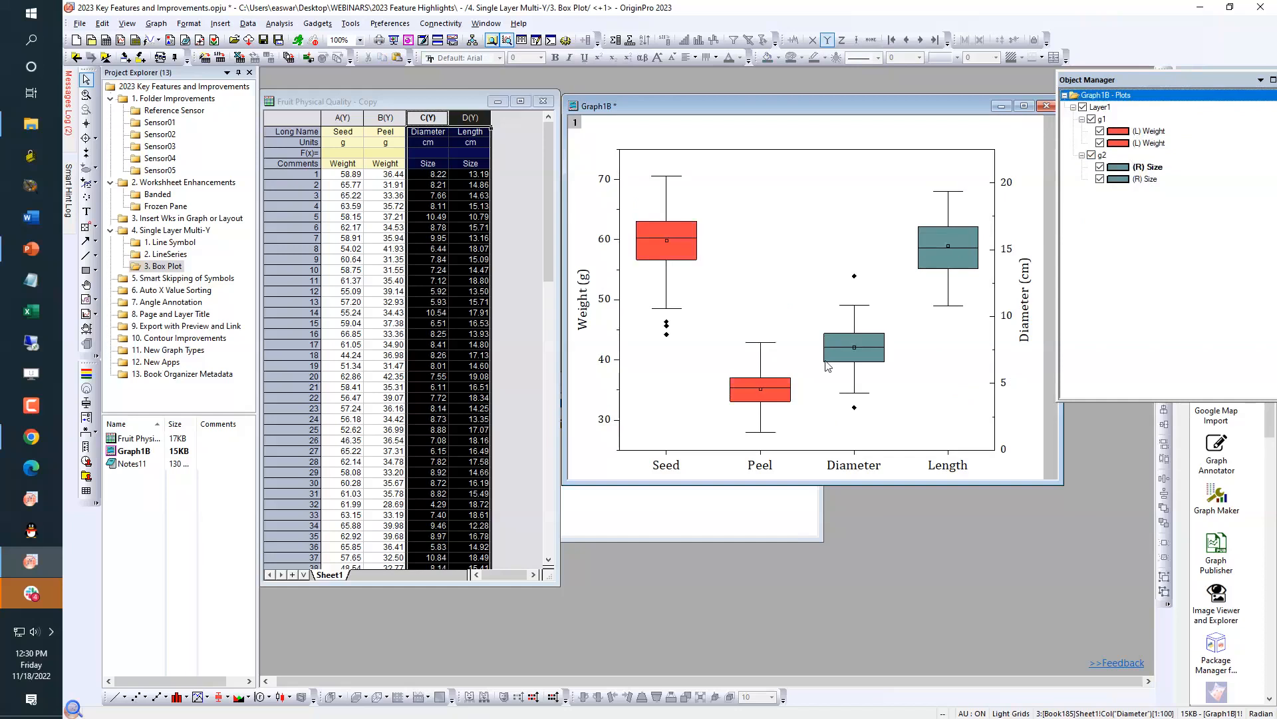
Open the project folder "5. Smart Skipping of Symbols" and dock the floating Object Manager above the Apps gallery
{"action": "mouse_move", "coordinate": [827, 366]}
{"action": "left_click", "coordinate": [167, 279]}
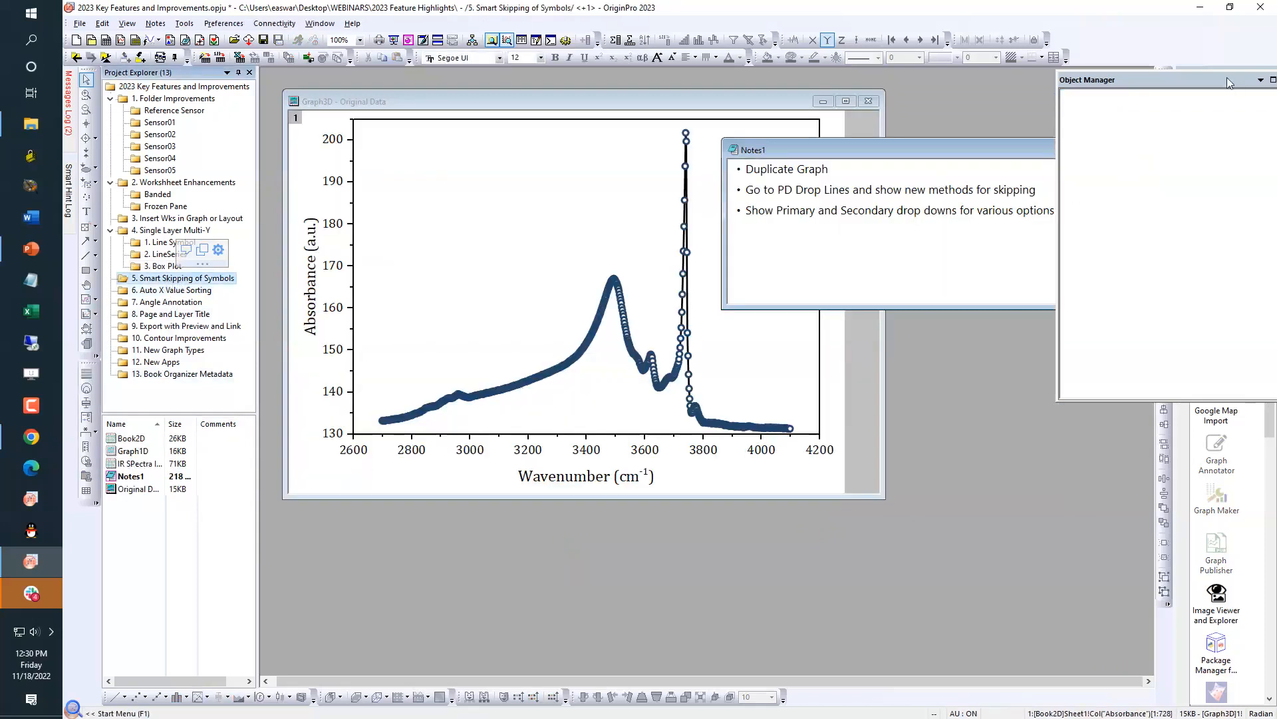
{"action": "left_click_drag", "start_coordinate": [1228, 83], "coordinate": [1222, 358]}
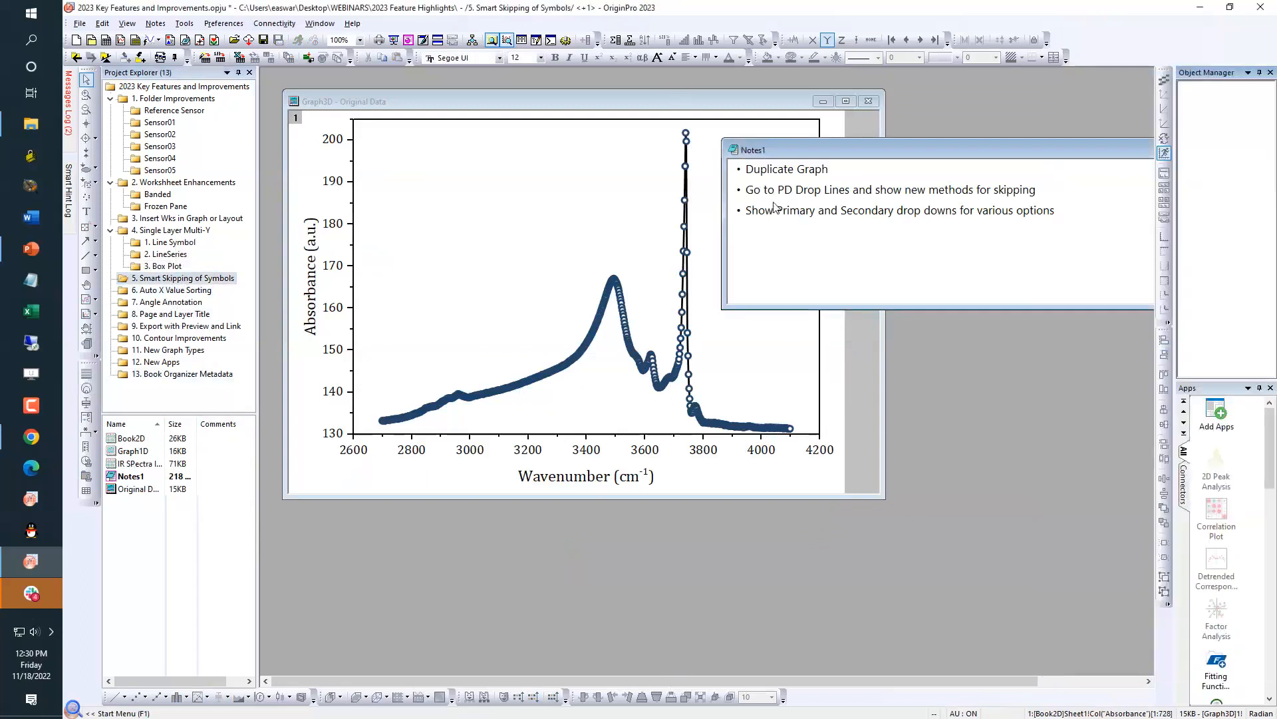
Duplicate the Original Data graph and move the copy's window below the original's upper part
{"action": "left_click", "coordinate": [559, 107]}
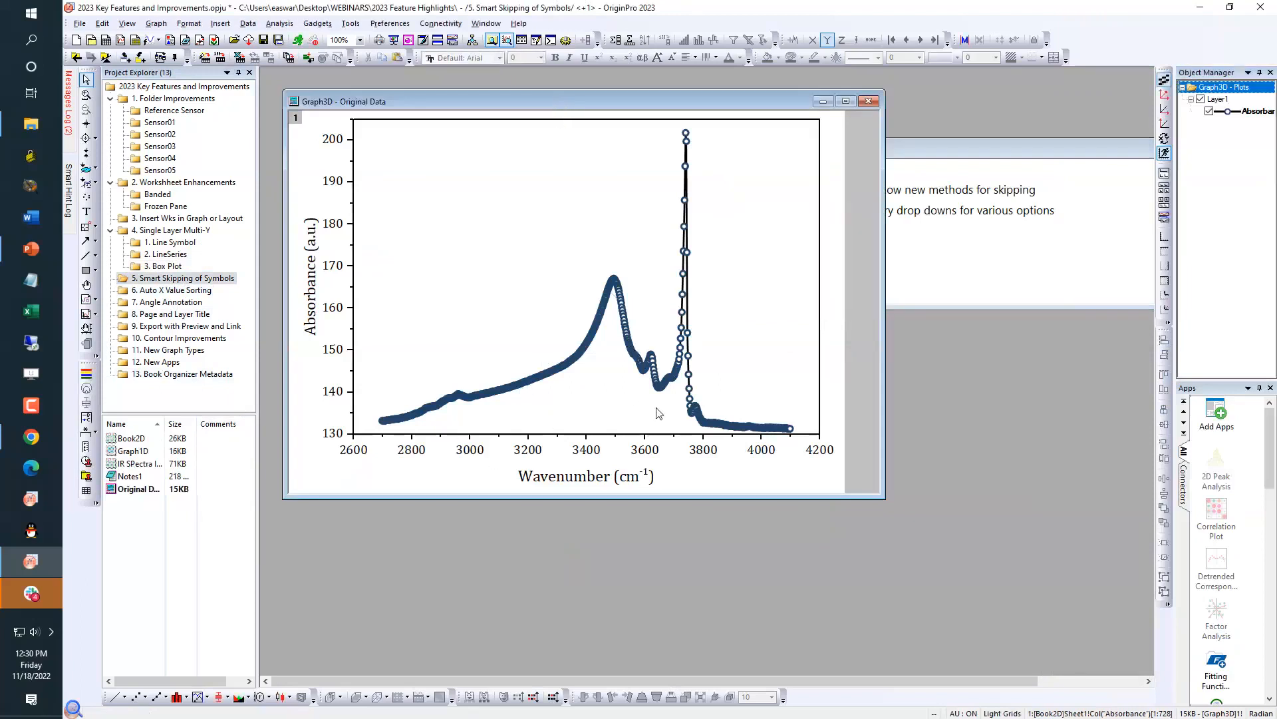
{"action": "mouse_move", "coordinate": [541, 384]}
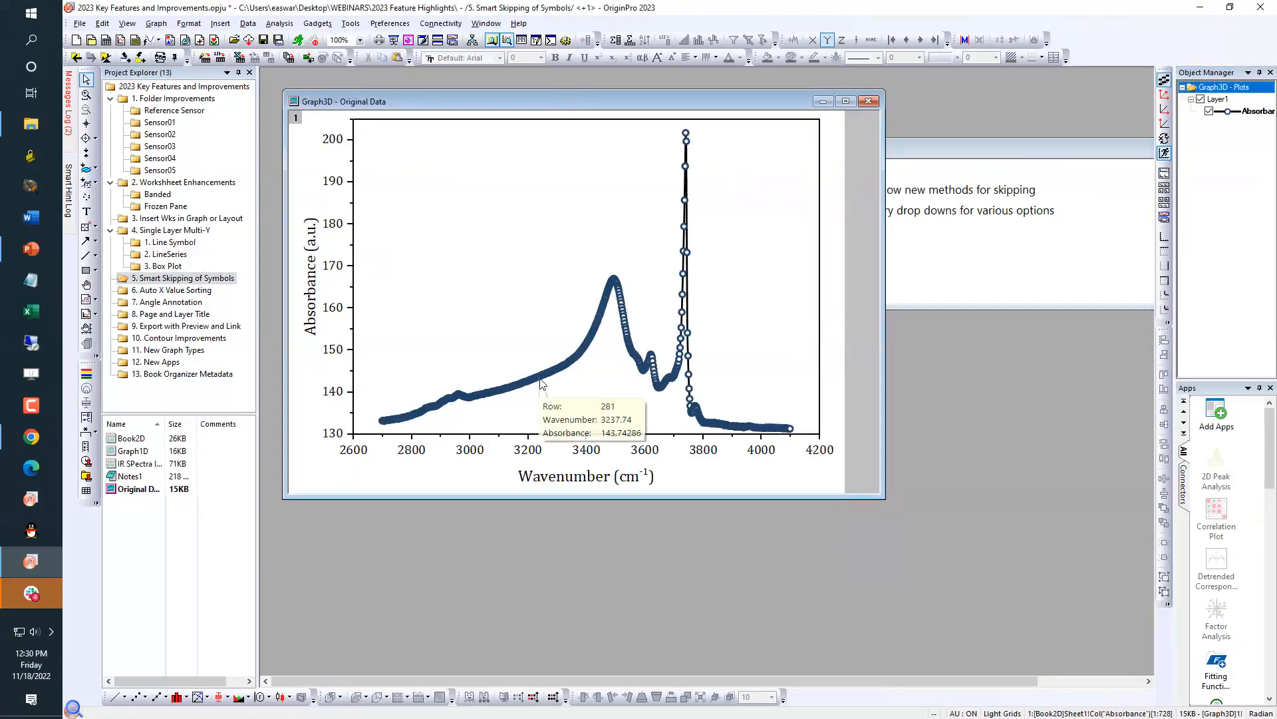
{"action": "right_click", "coordinate": [461, 106]}
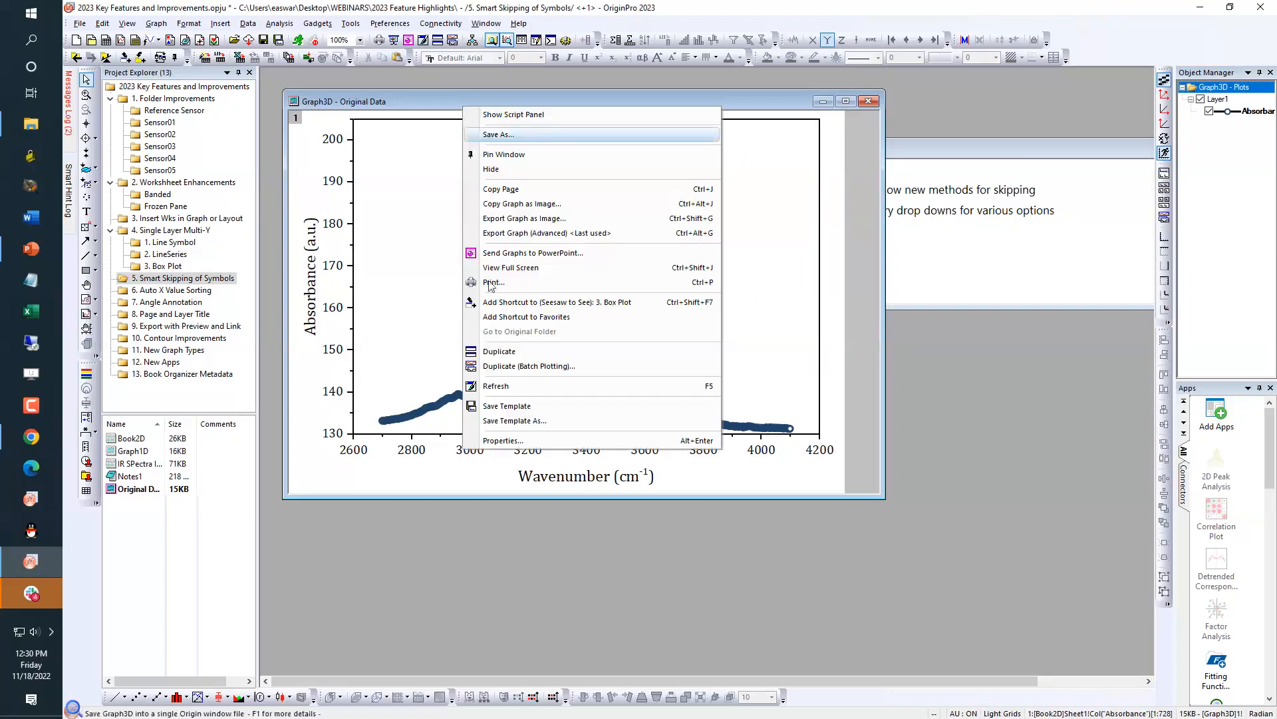
{"action": "left_click", "coordinate": [504, 356]}
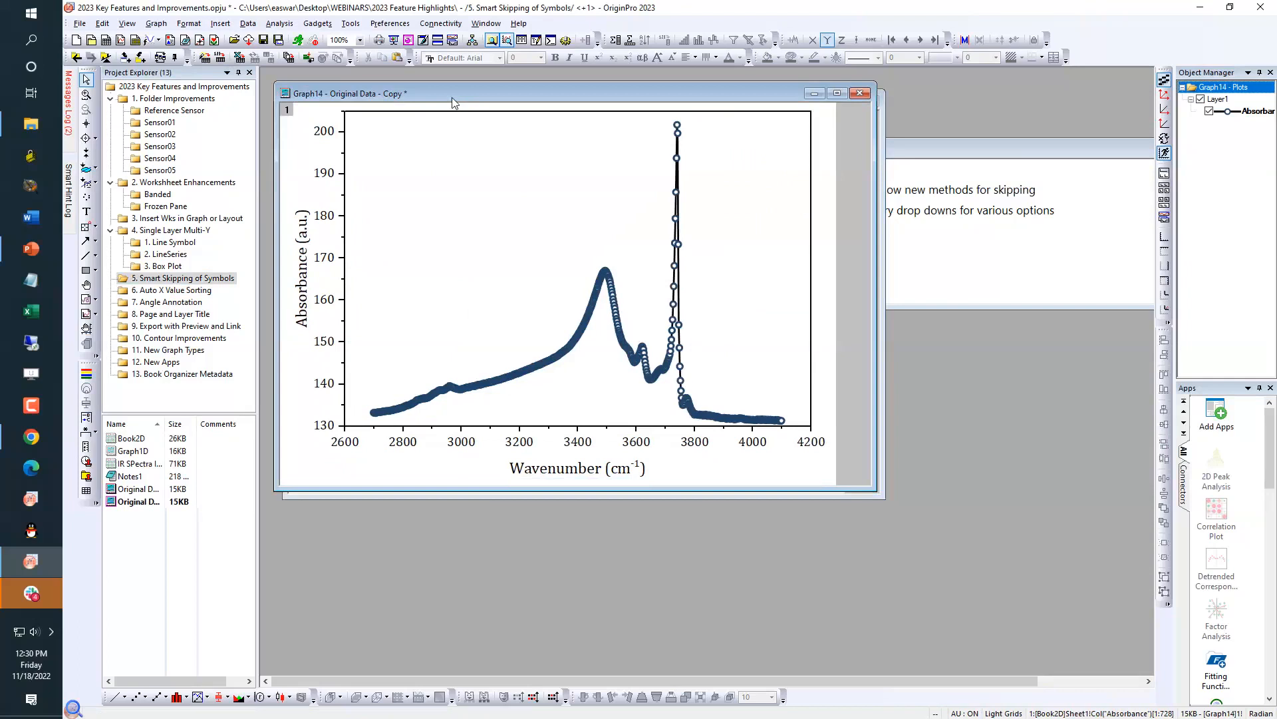
{"action": "left_click_drag", "start_coordinate": [453, 102], "coordinate": [440, 291]}
Show the Drop Lines settings for the copied graph's Absorbance plot, with the layer tree hidden and the dialog moved away from the curve
{"action": "double_click", "coordinate": [503, 483]}
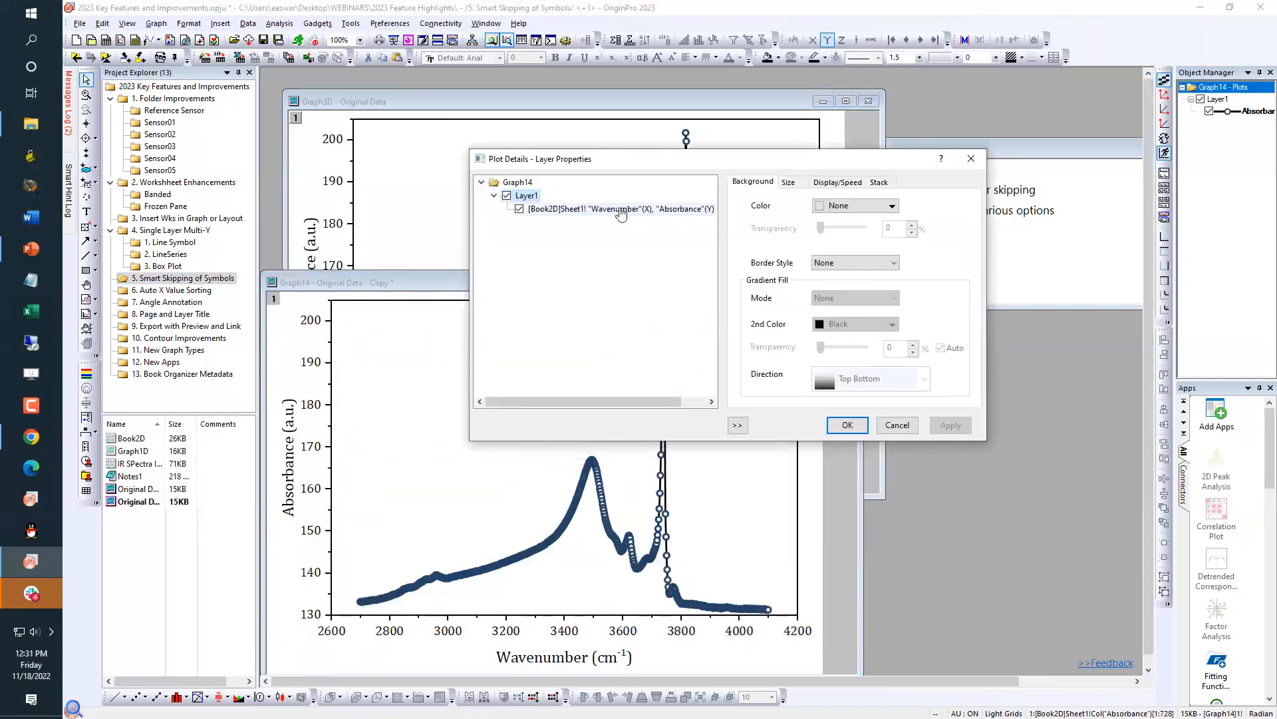
{"action": "left_click", "coordinate": [621, 211]}
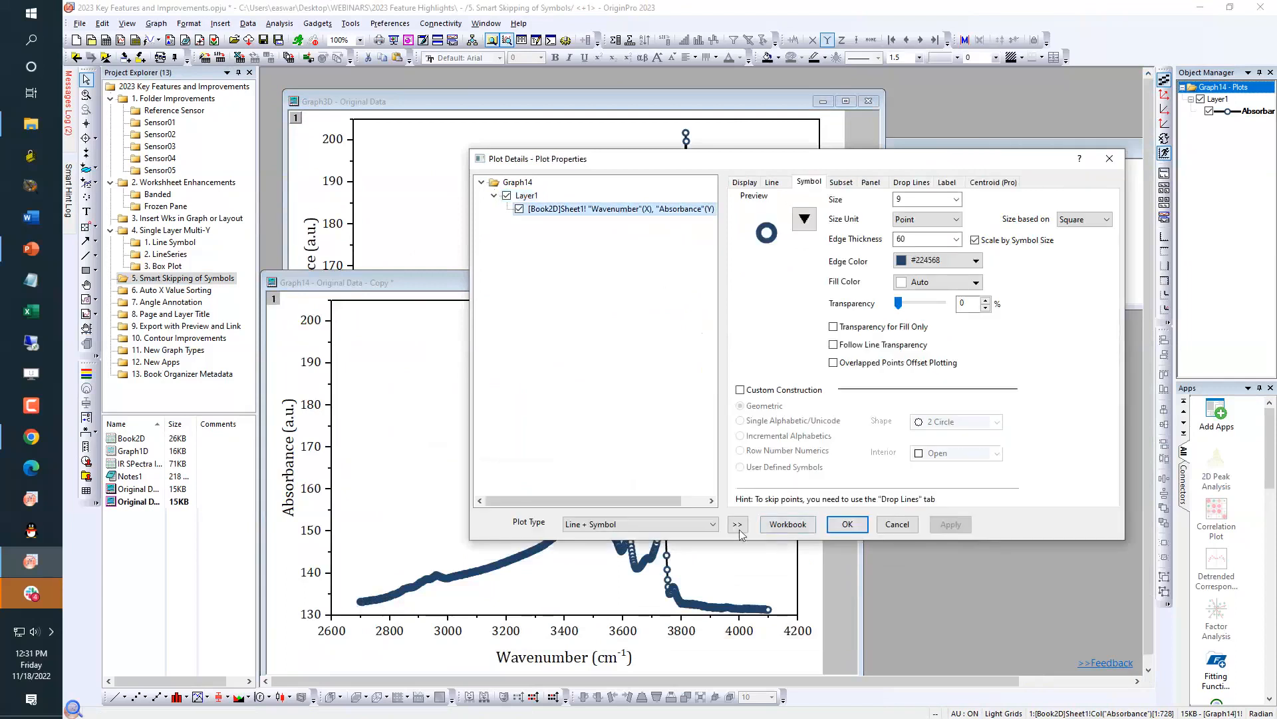
{"action": "left_click", "coordinate": [737, 524]}
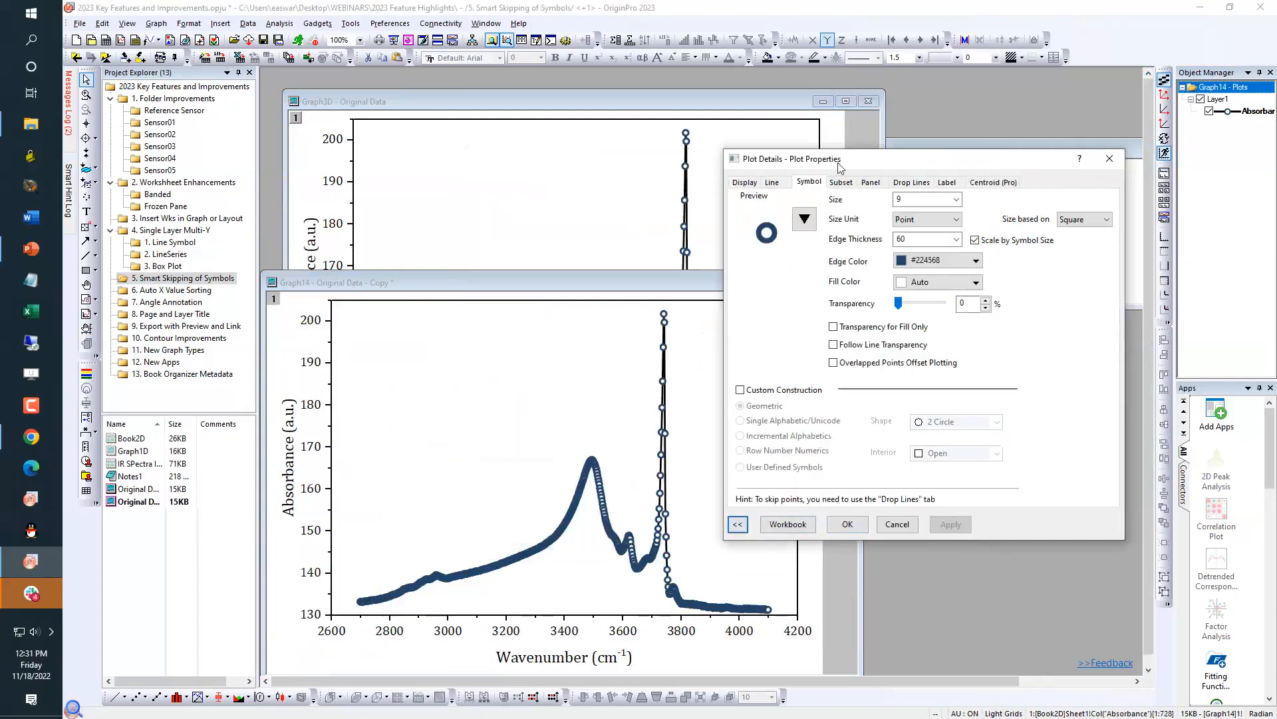
{"action": "left_click_drag", "start_coordinate": [840, 165], "coordinate": [802, 69]}
{"action": "left_click", "coordinate": [873, 86]}
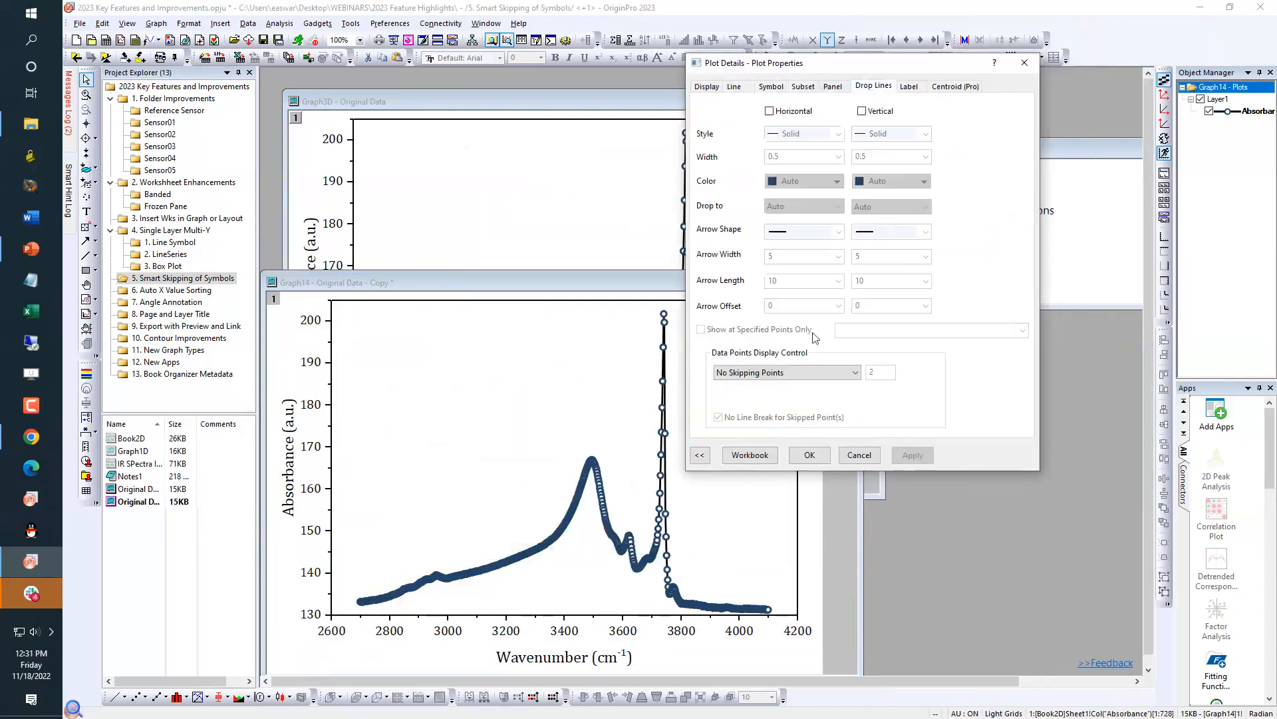
Apply Skip Points by Increment with a value of 10 to the copied graph's data points
{"action": "left_click", "coordinate": [807, 375]}
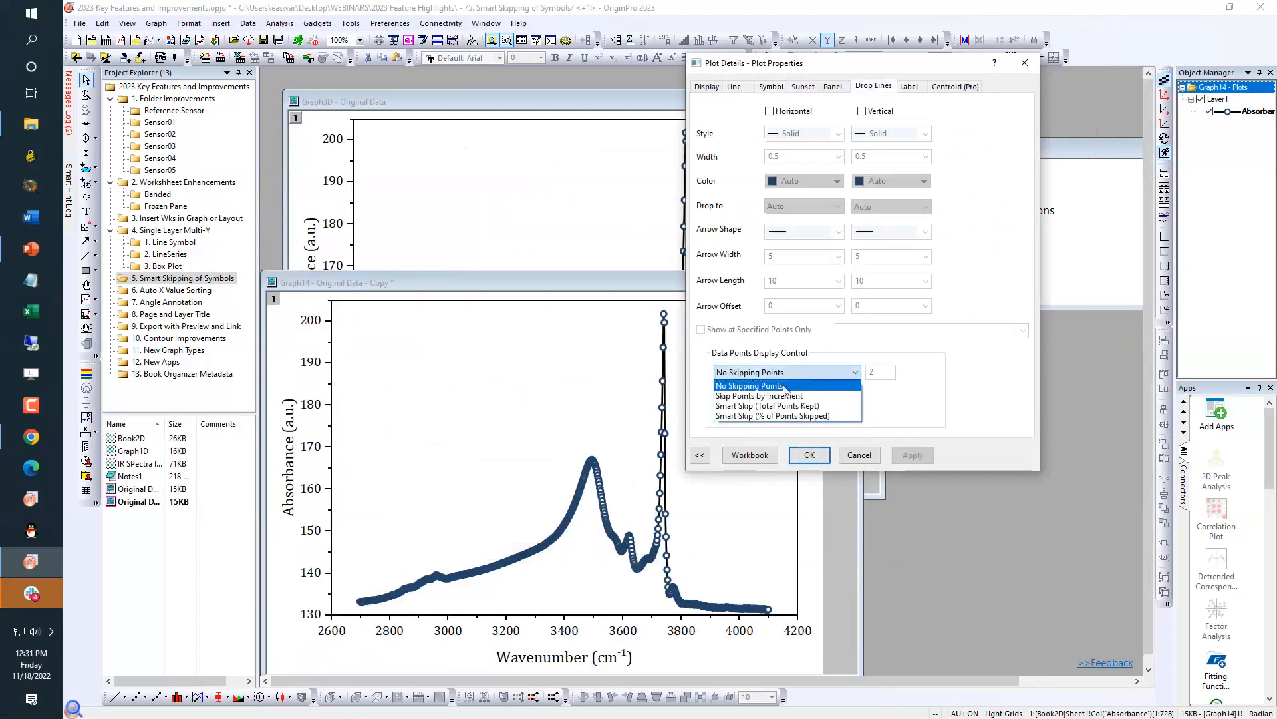
{"action": "left_click", "coordinate": [784, 396]}
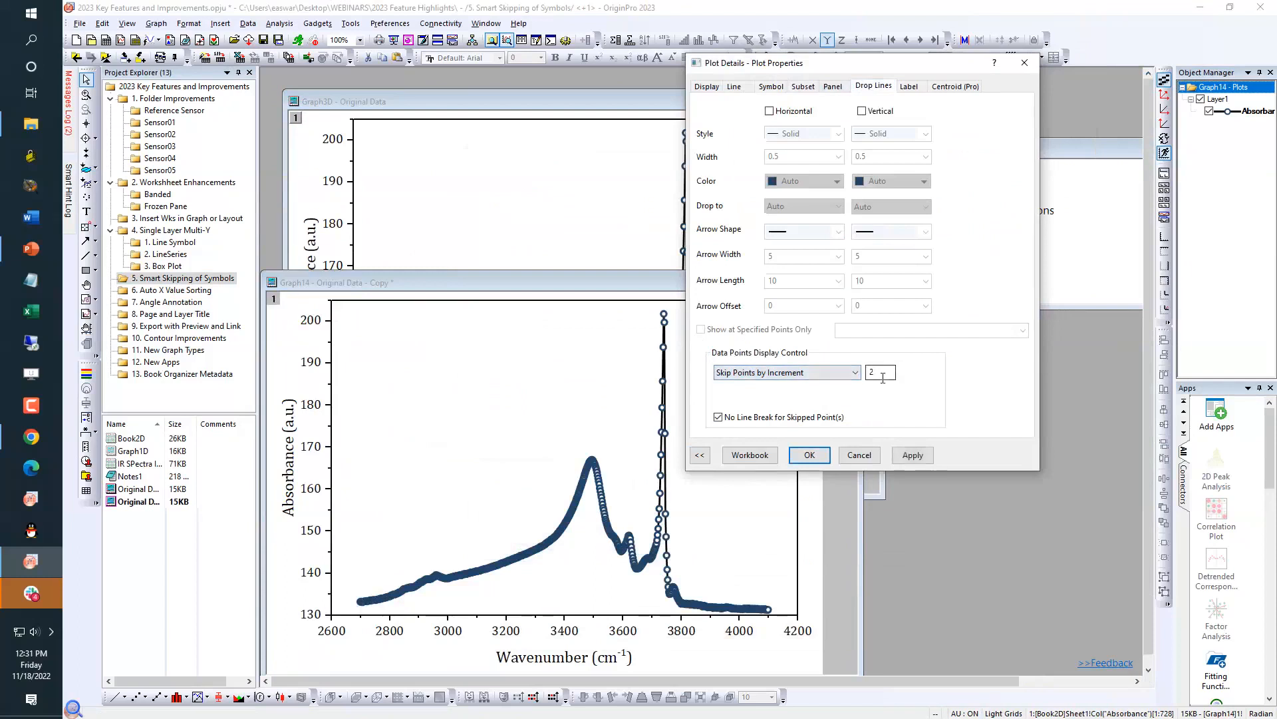
{"action": "double_click", "coordinate": [867, 377]}
{"action": "type", "text": "10"}
{"action": "left_click", "coordinate": [912, 455]}
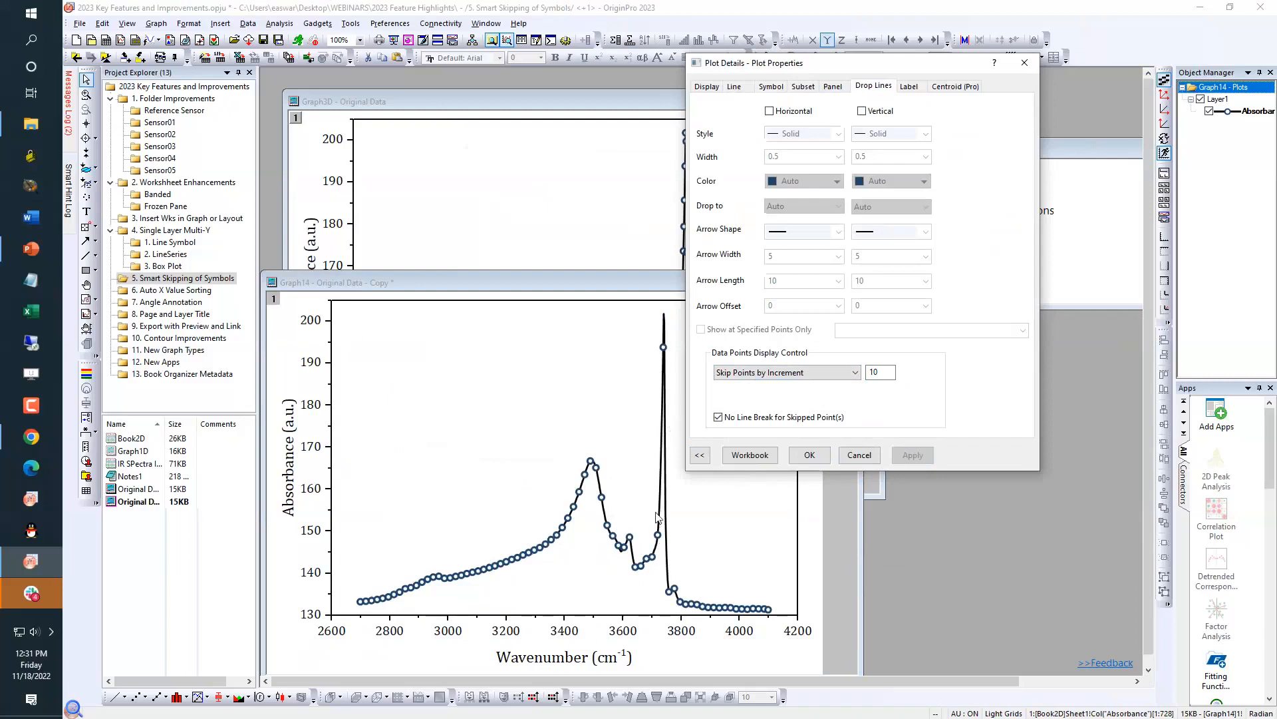
Change the data point display to Smart Skip (Total Points Kept) with 20 points and apply it
{"action": "left_click", "coordinate": [834, 375]}
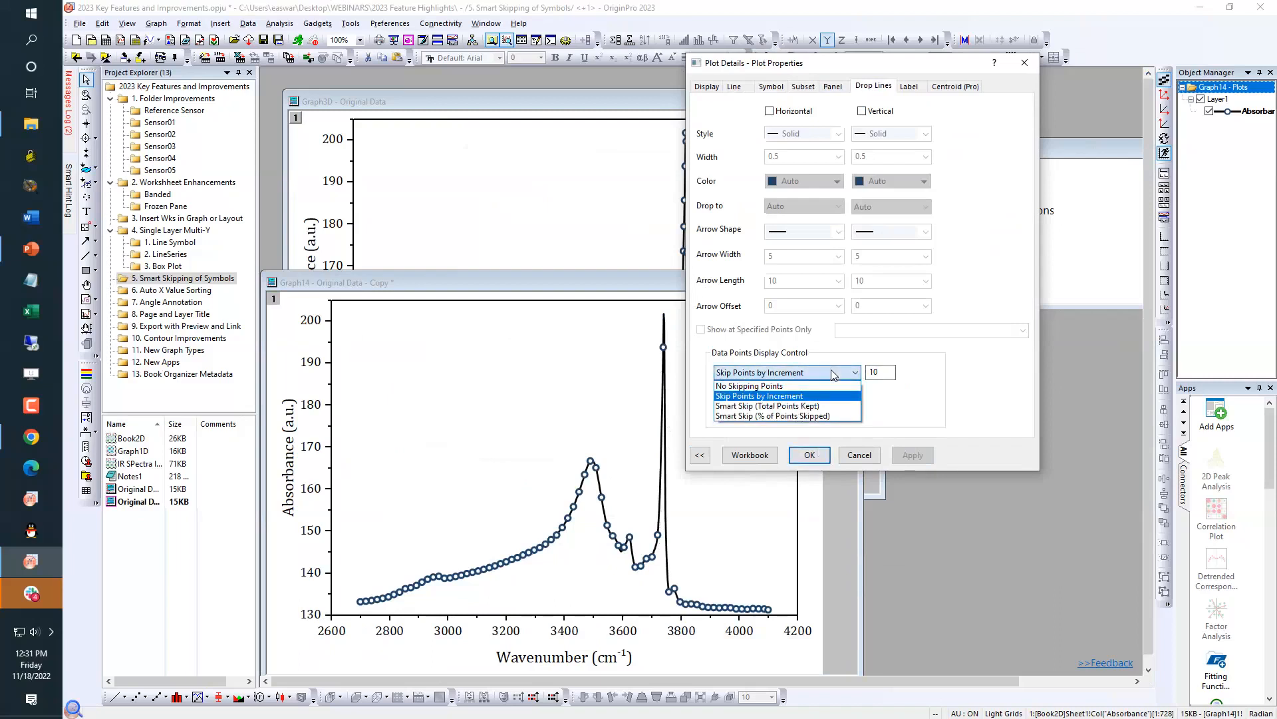
{"action": "left_click", "coordinate": [803, 406]}
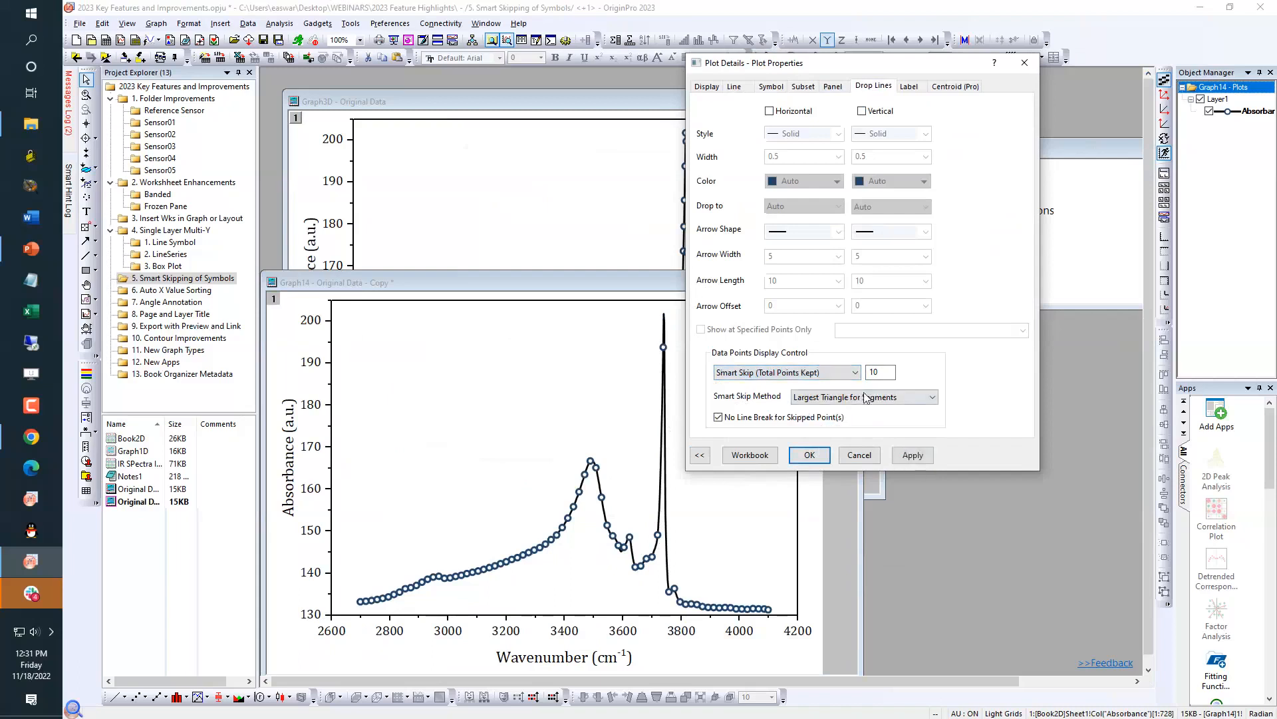
{"action": "left_click_drag", "start_coordinate": [884, 372], "coordinate": [869, 375]}
{"action": "type", "text": "20"}
{"action": "left_click", "coordinate": [914, 455]}
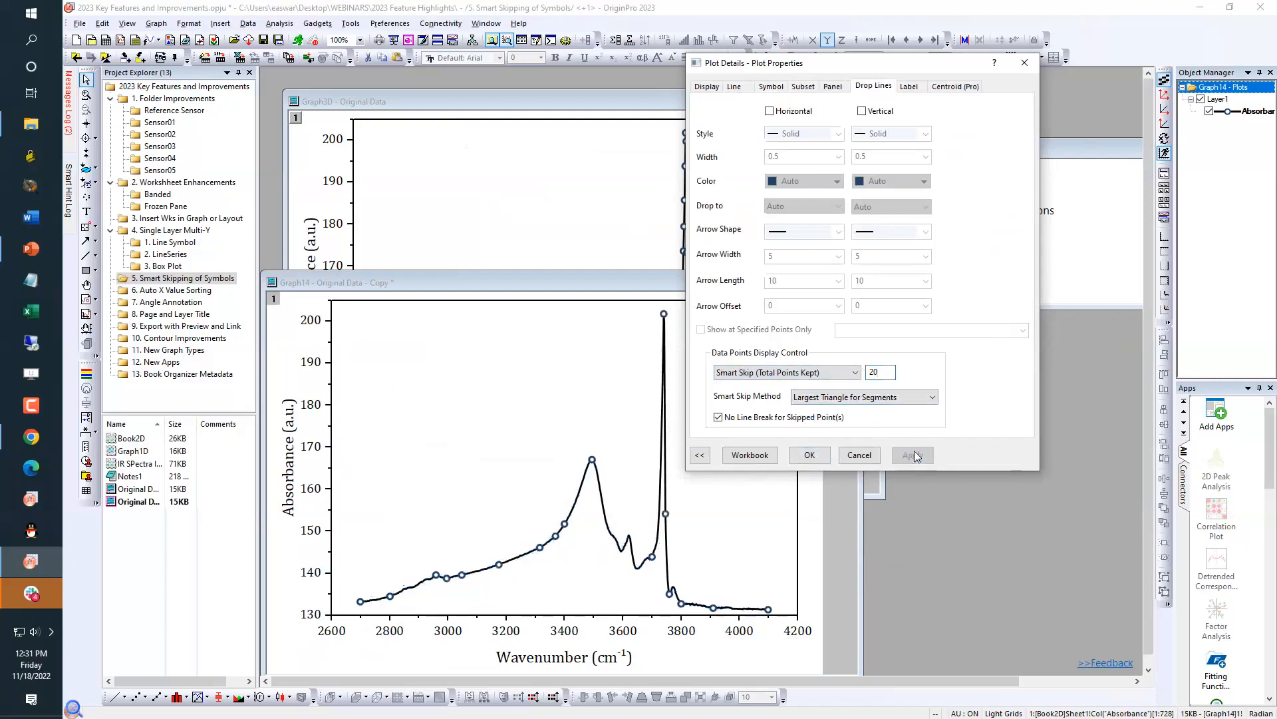
Raise the total points kept to 30 and apply it, and repeat with 40
{"action": "double_click", "coordinate": [881, 371]}
{"action": "type", "text": "30"}
{"action": "left_click", "coordinate": [914, 457]}
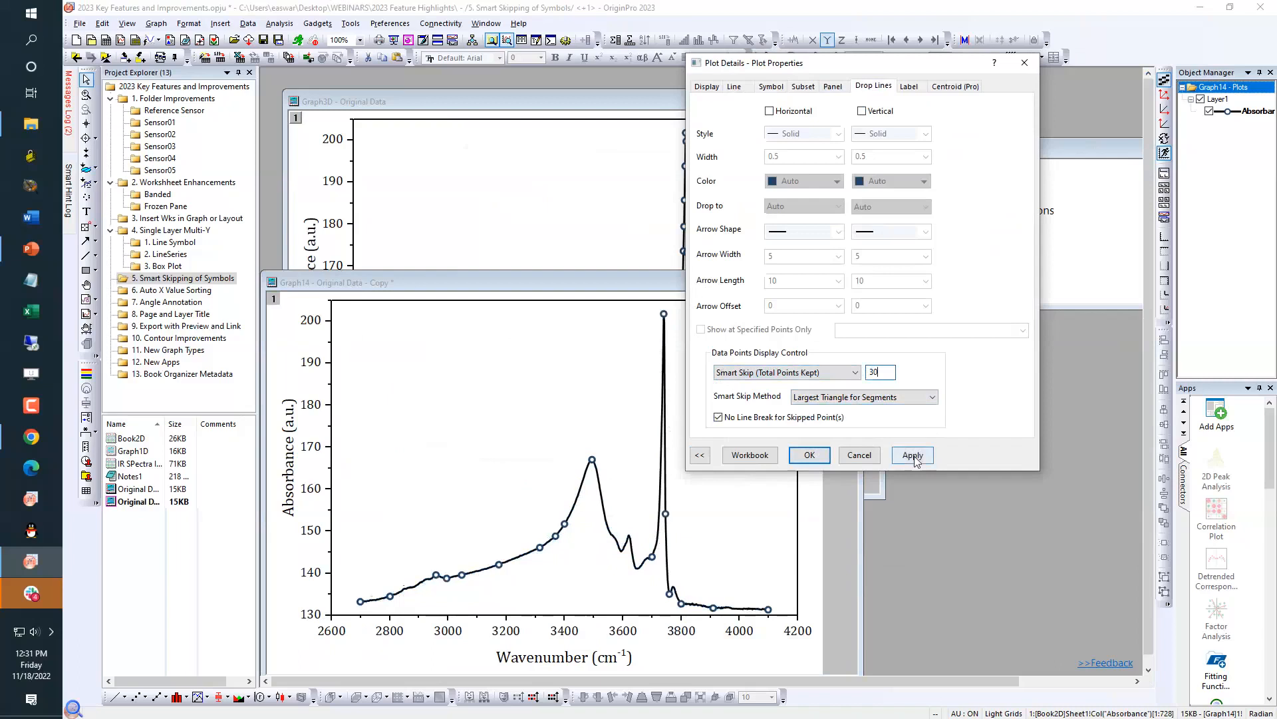
{"action": "double_click", "coordinate": [872, 372]}
{"action": "type", "text": "40"}
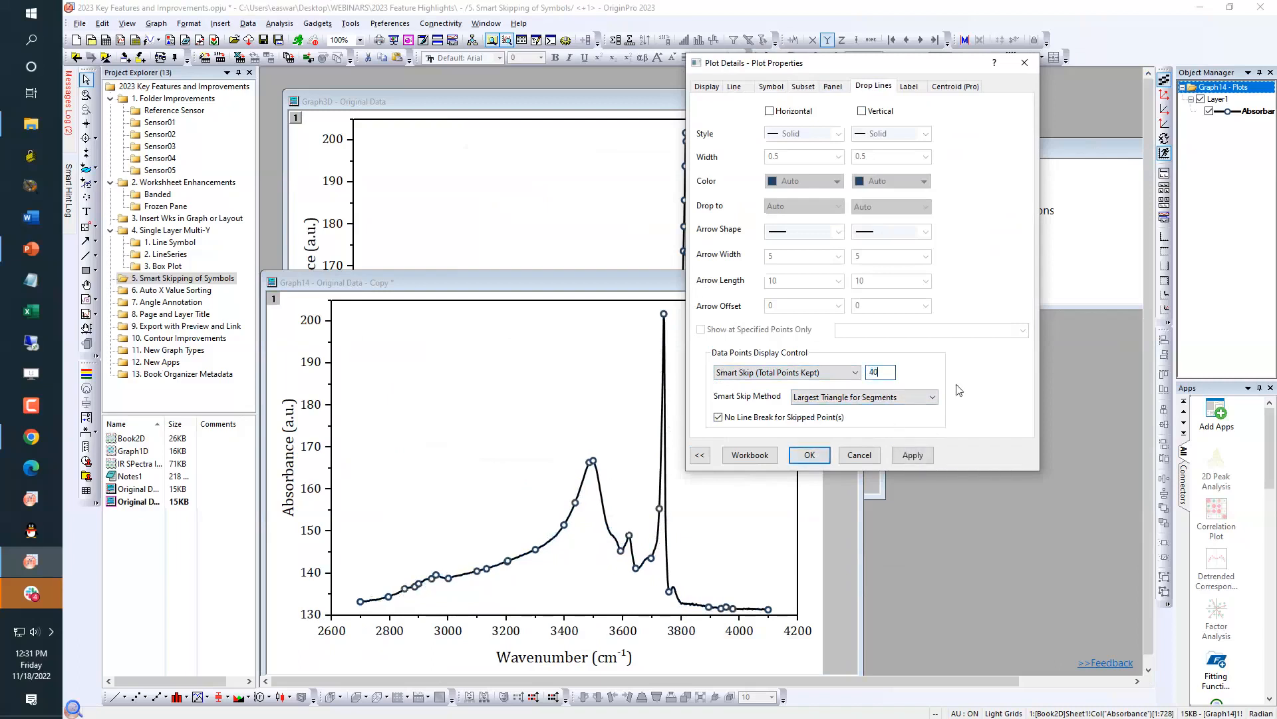
{"action": "left_click", "coordinate": [920, 458]}
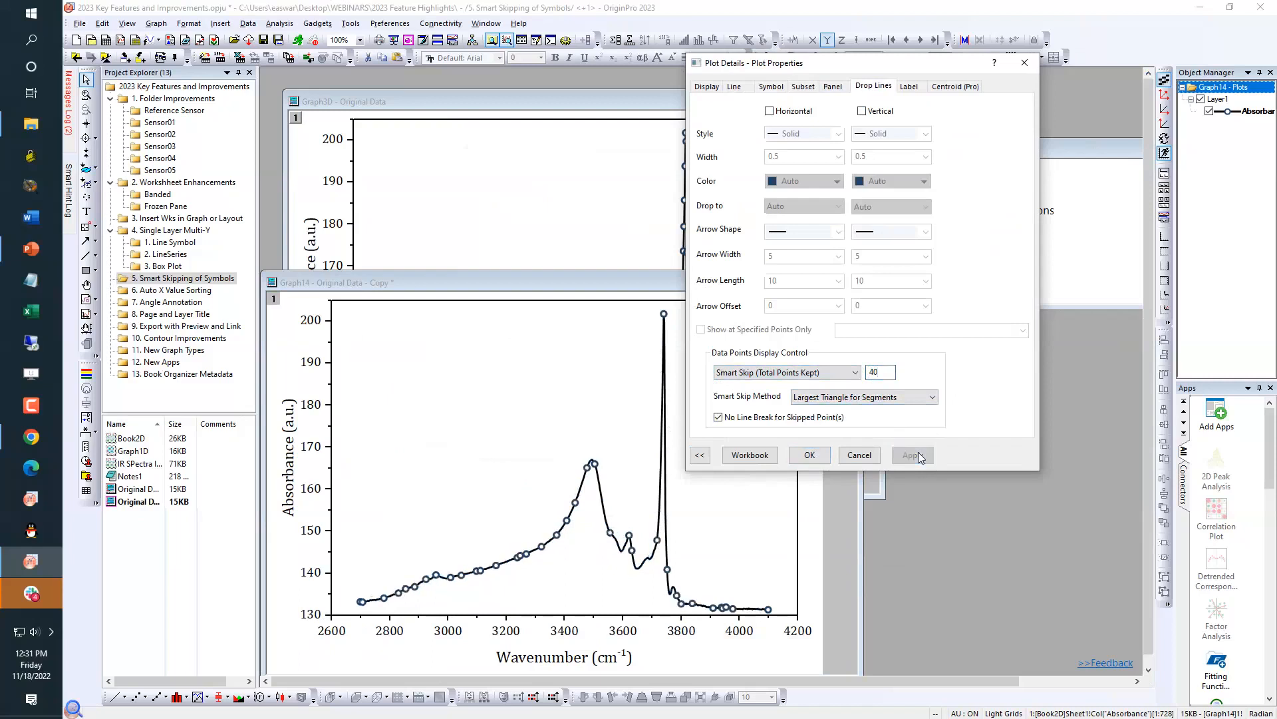
Apply Y-threshold as the smart skip method and look through the other available methods
{"action": "left_click", "coordinate": [843, 399]}
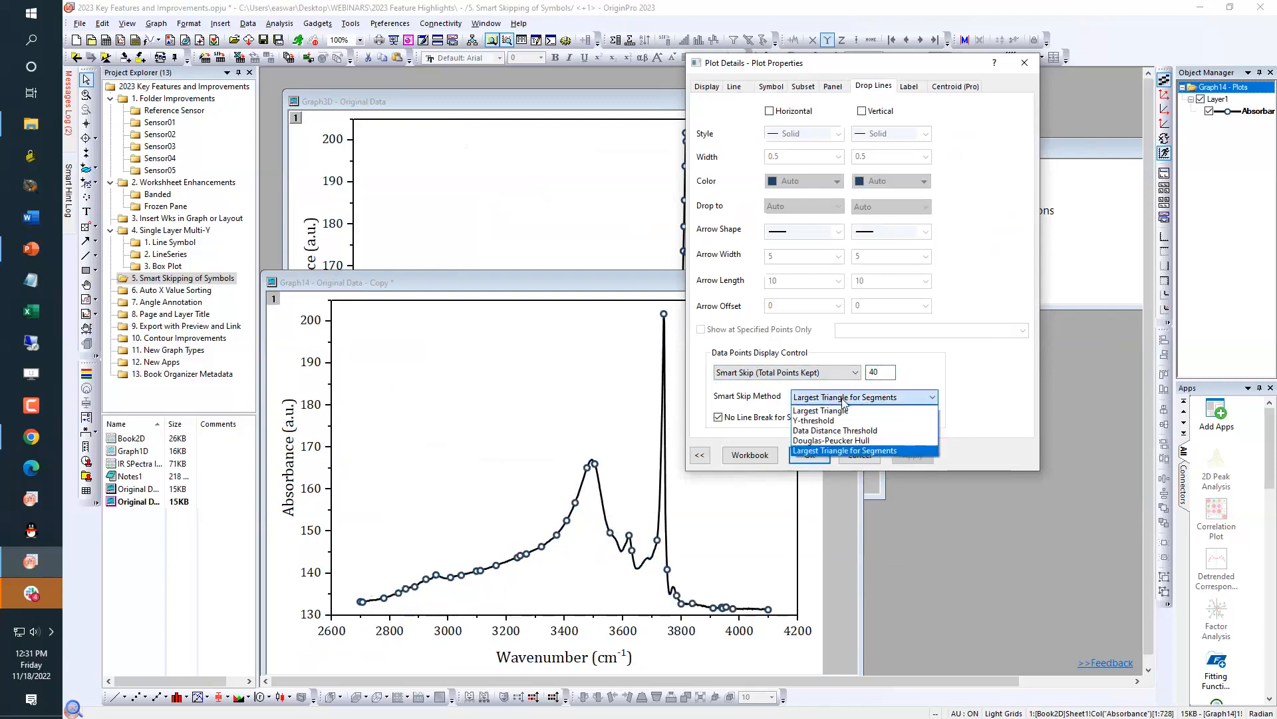
{"action": "left_click", "coordinate": [829, 420]}
{"action": "left_click", "coordinate": [913, 455]}
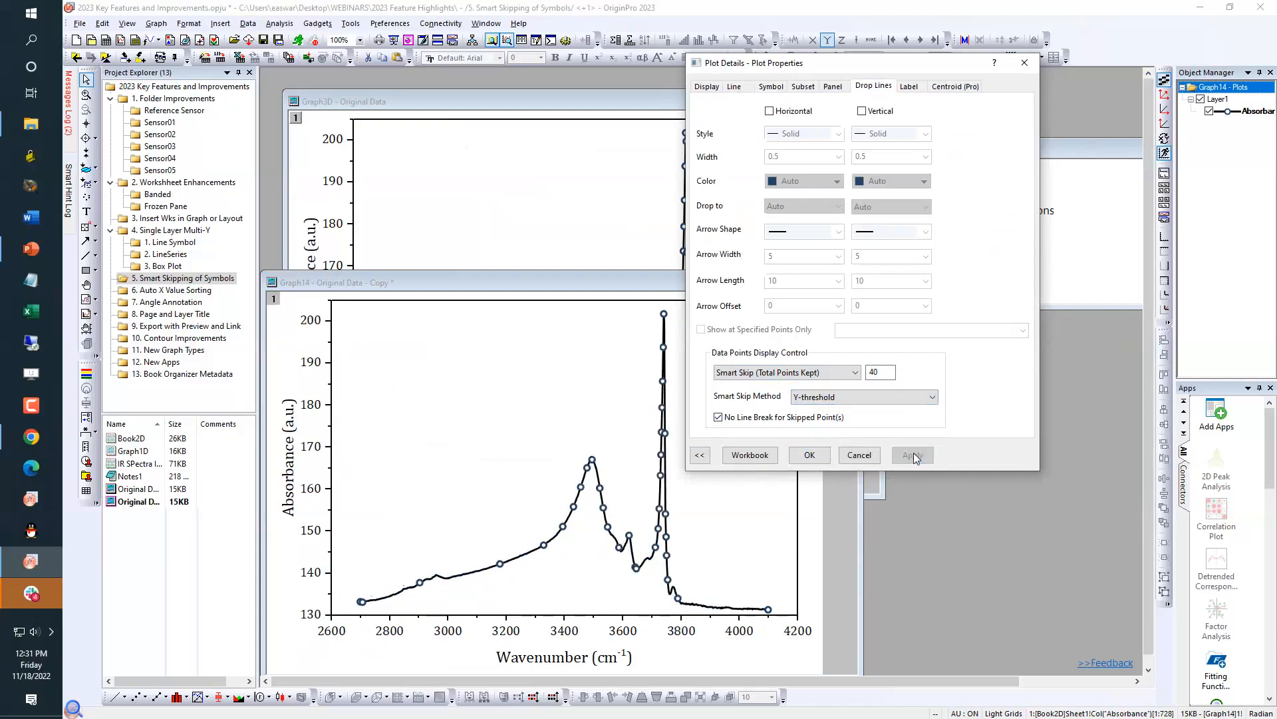
{"action": "left_click", "coordinate": [856, 398]}
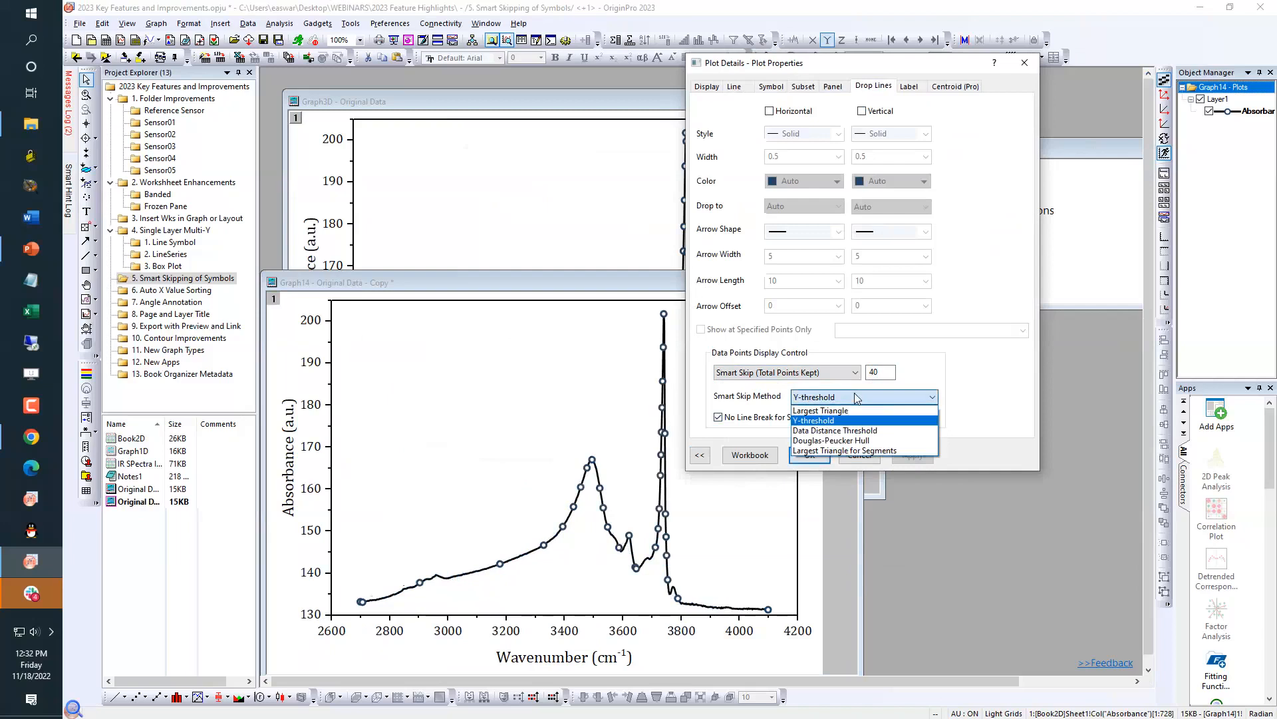
{"action": "left_click", "coordinate": [856, 398]}
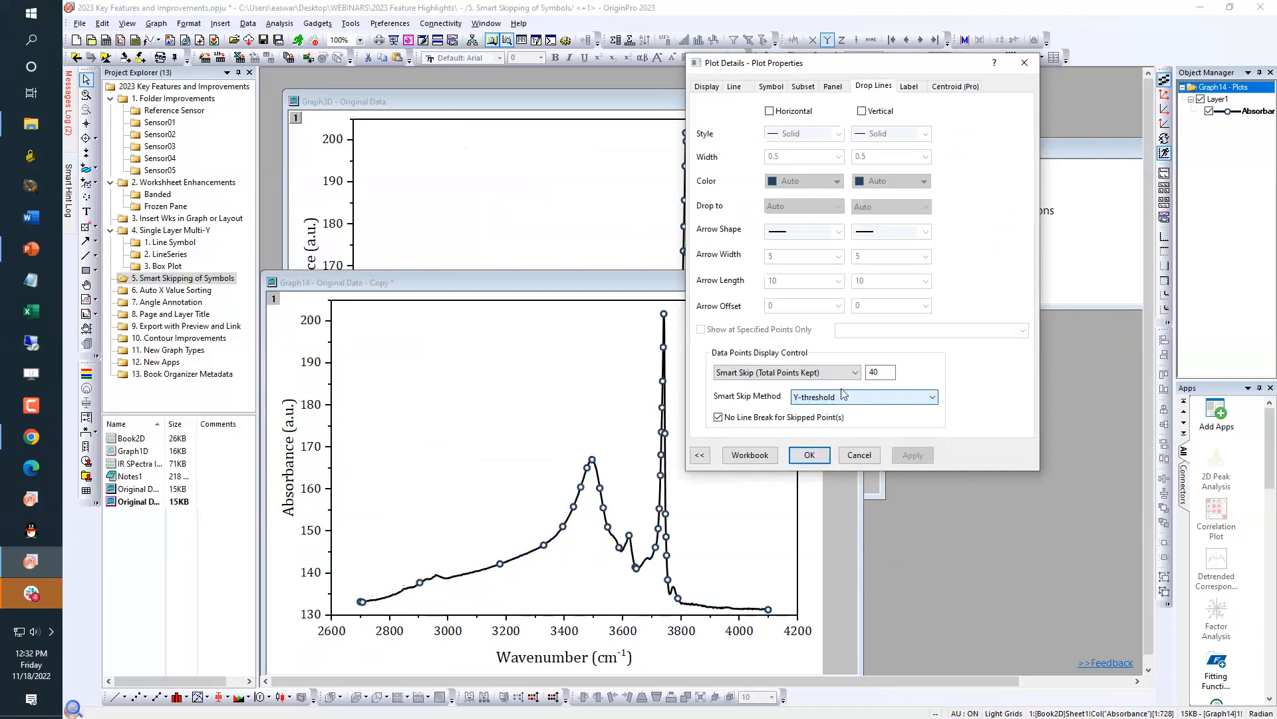
Switch the display control to Smart Skip (% of Points Skipped) with a value of 95 and apply it
{"action": "left_click", "coordinate": [832, 372]}
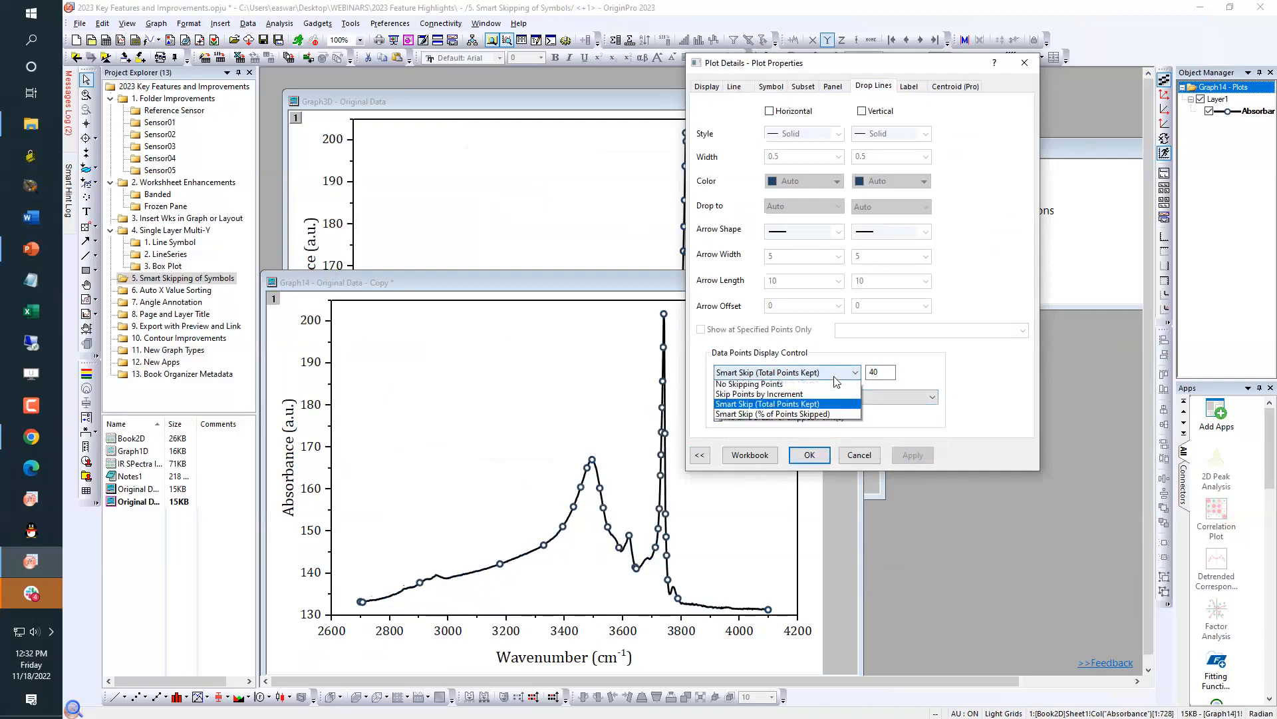
{"action": "left_click", "coordinate": [802, 416]}
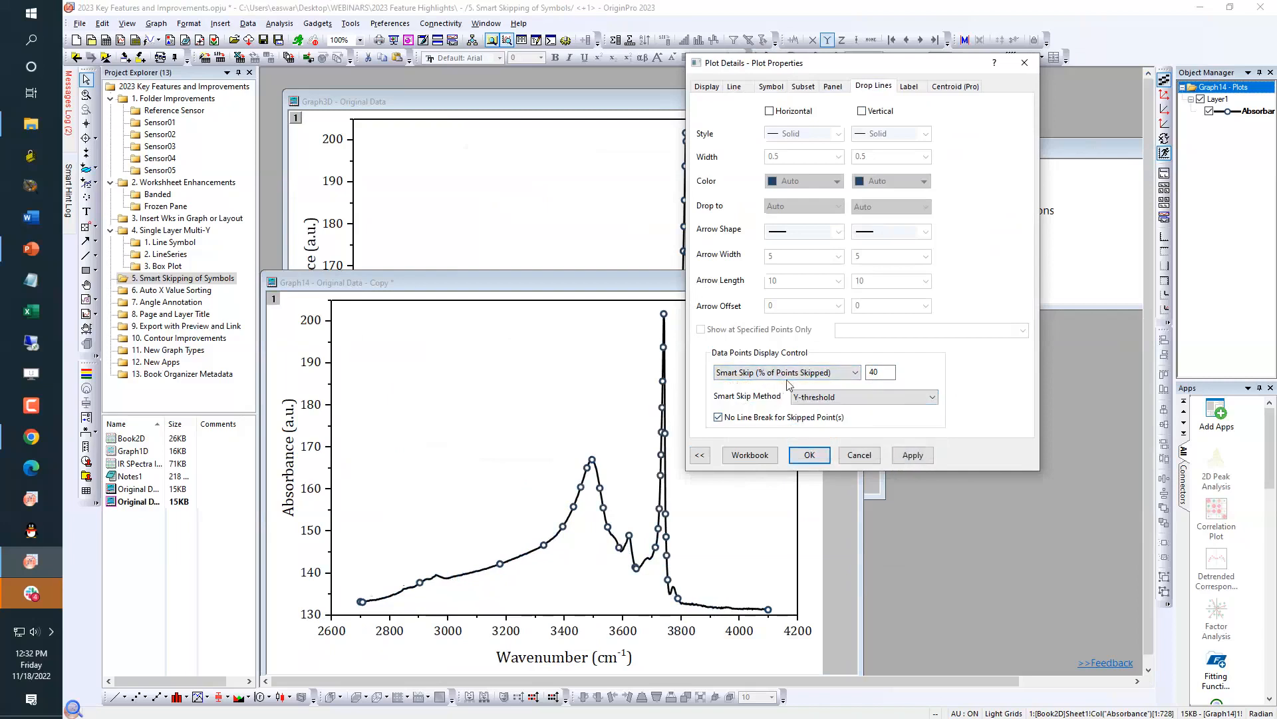
{"action": "key", "text": "Tab"}
{"action": "type", "text": "95"}
{"action": "left_click", "coordinate": [924, 455]}
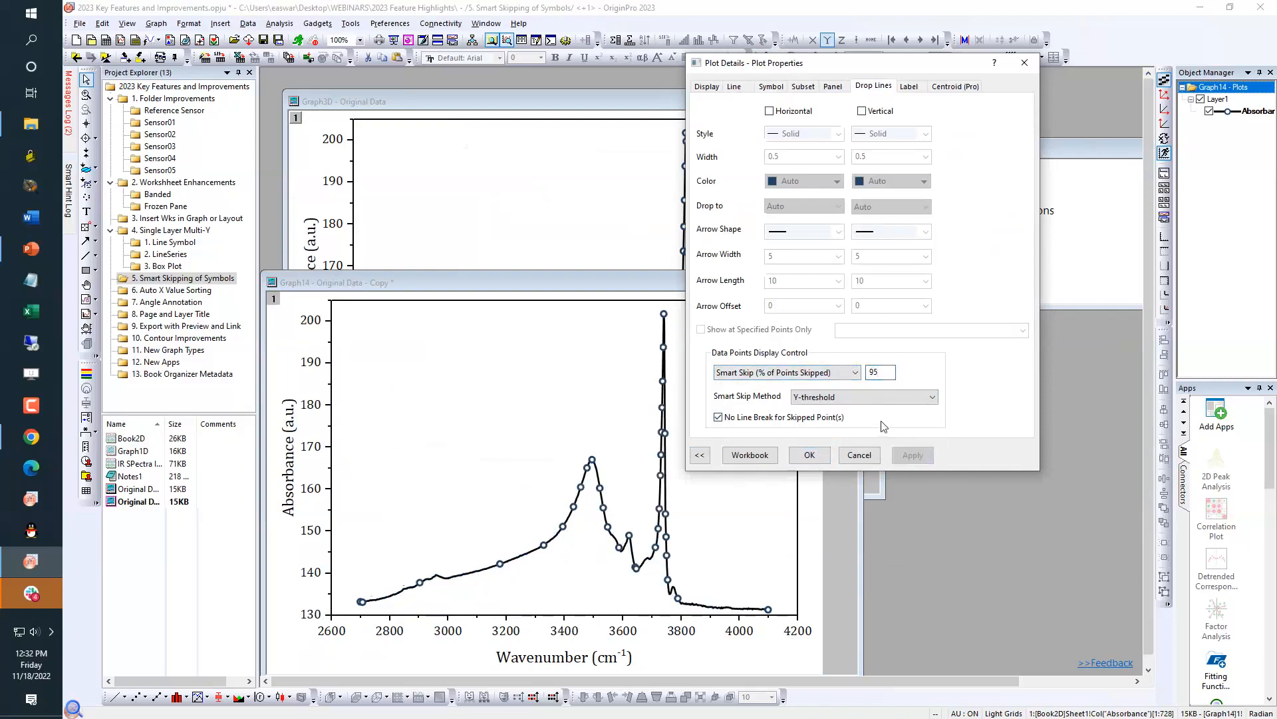
Set the smart skip method to Douglas-Peucker Hull, apply it and close the plot settings
{"action": "left_click", "coordinate": [869, 398]}
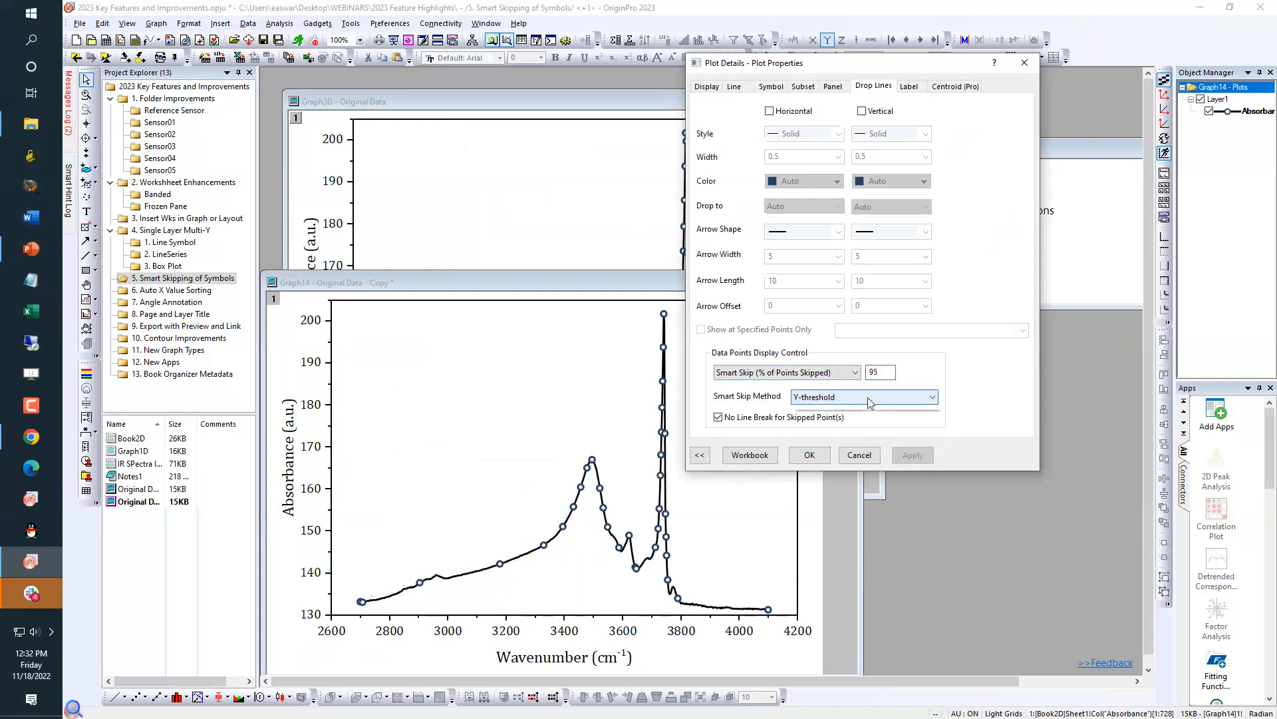
{"action": "left_click", "coordinate": [902, 457]}
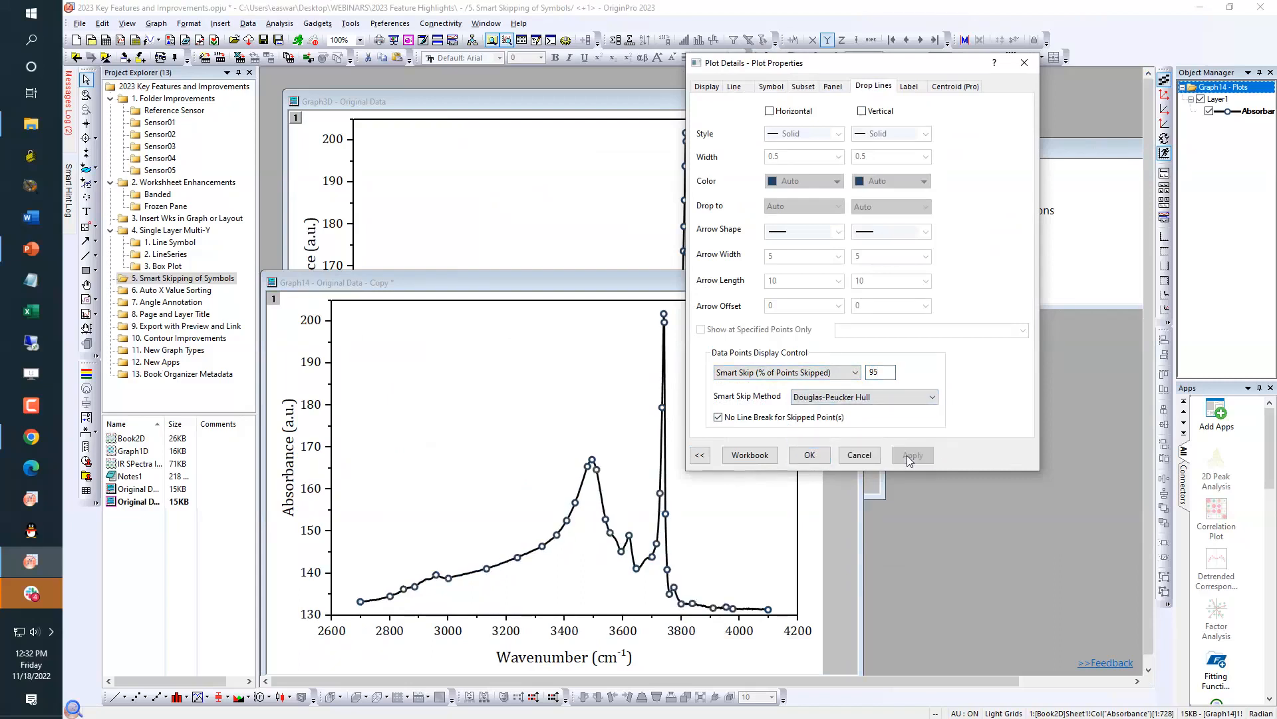
{"action": "left_click", "coordinate": [810, 456]}
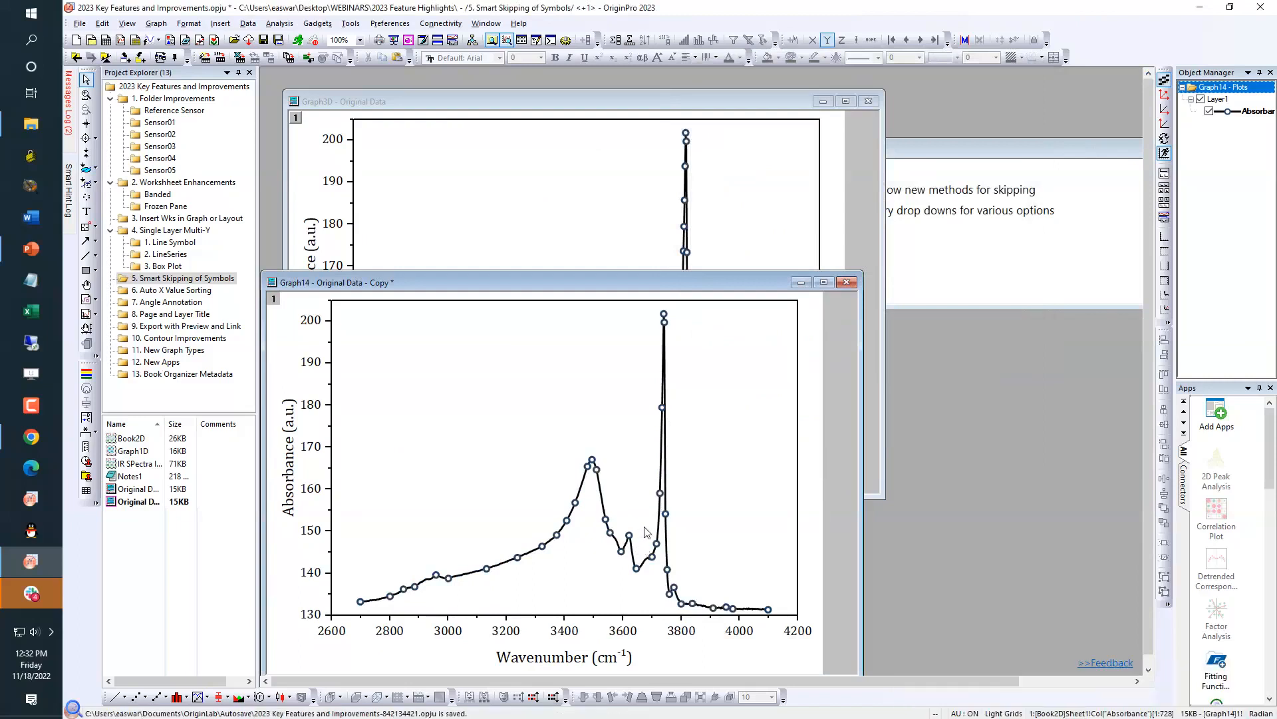
Compare the symbols in the Original Data graph with its copy, and shift the copy's window slightly upward
{"action": "left_click", "coordinate": [839, 232]}
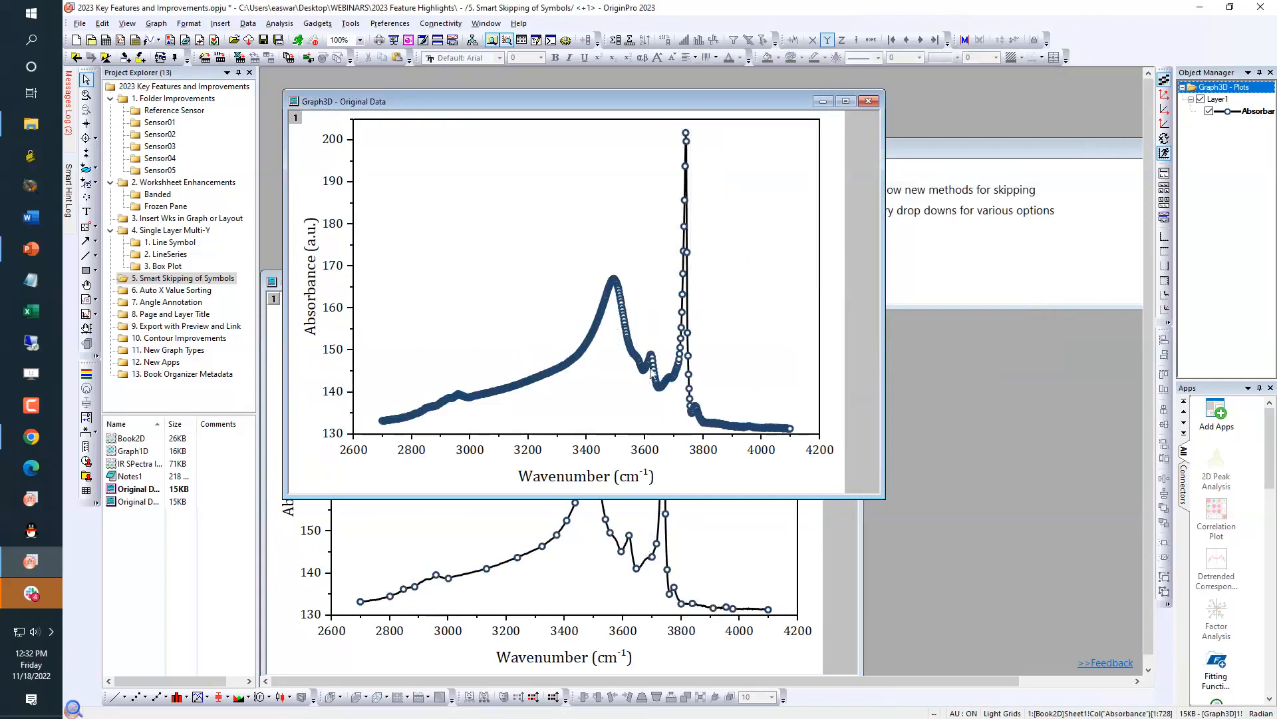
{"action": "left_click", "coordinate": [824, 533]}
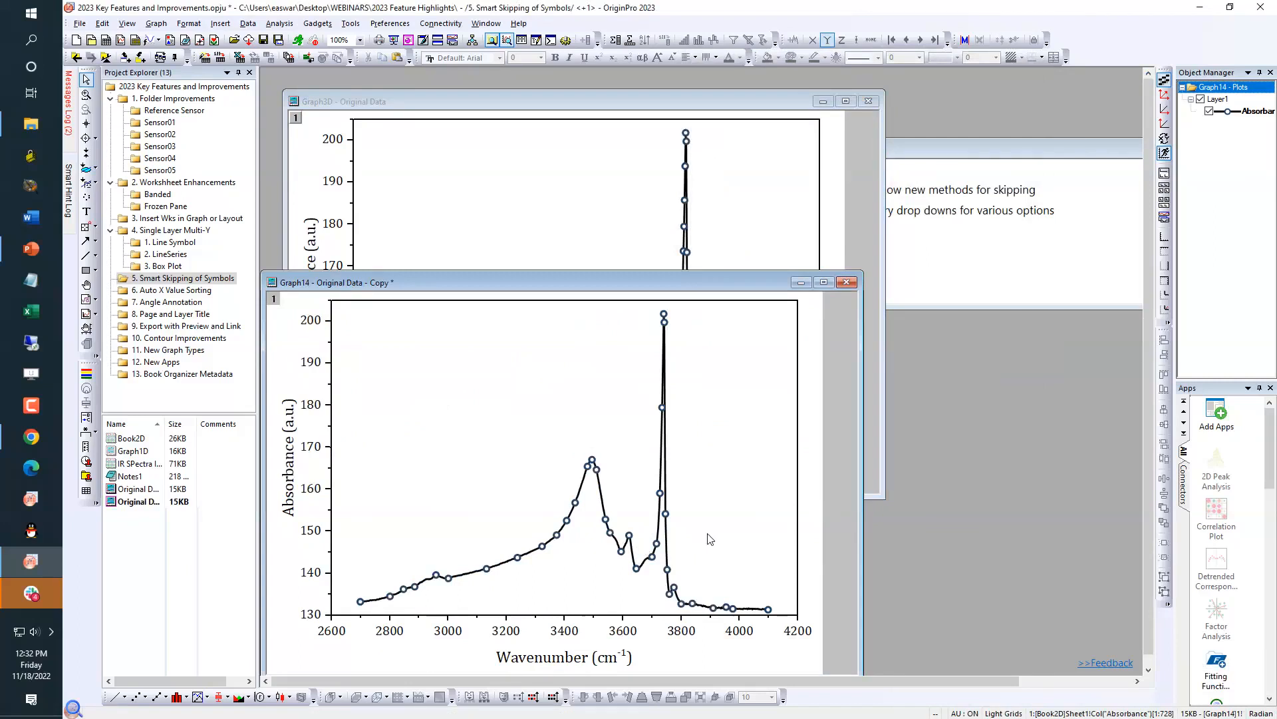
{"action": "left_click_drag", "start_coordinate": [485, 281], "coordinate": [519, 242]}
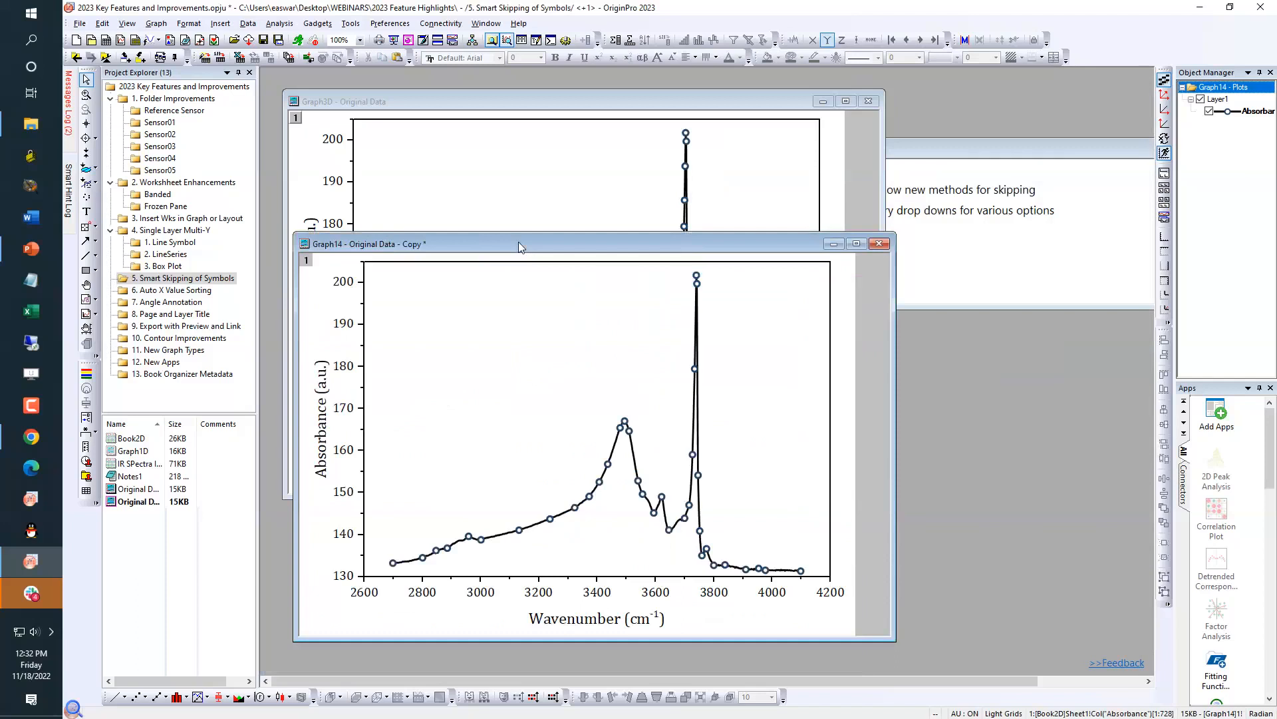
Open the project folder "6. Auto X Value Sorting" and move the Graph1C window next to the worksheet
{"action": "left_click", "coordinate": [168, 291]}
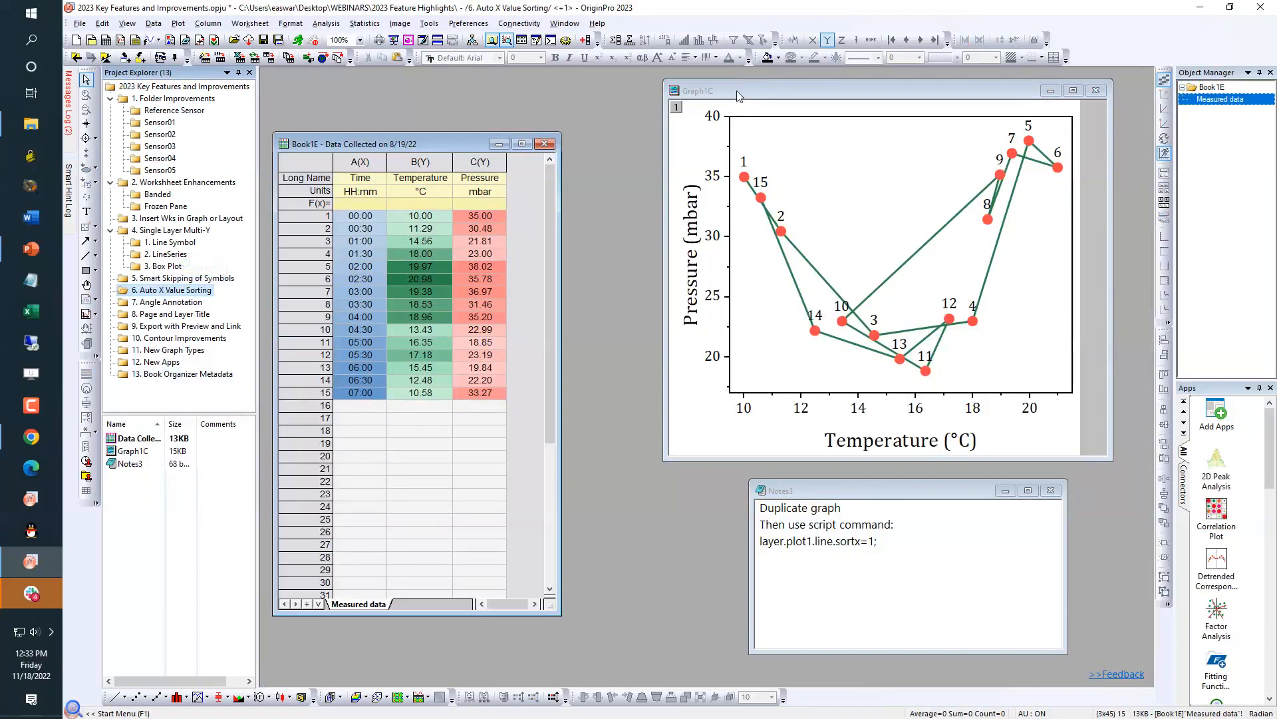
{"action": "left_click", "coordinate": [685, 126]}
{"action": "left_click_drag", "start_coordinate": [745, 92], "coordinate": [656, 137]}
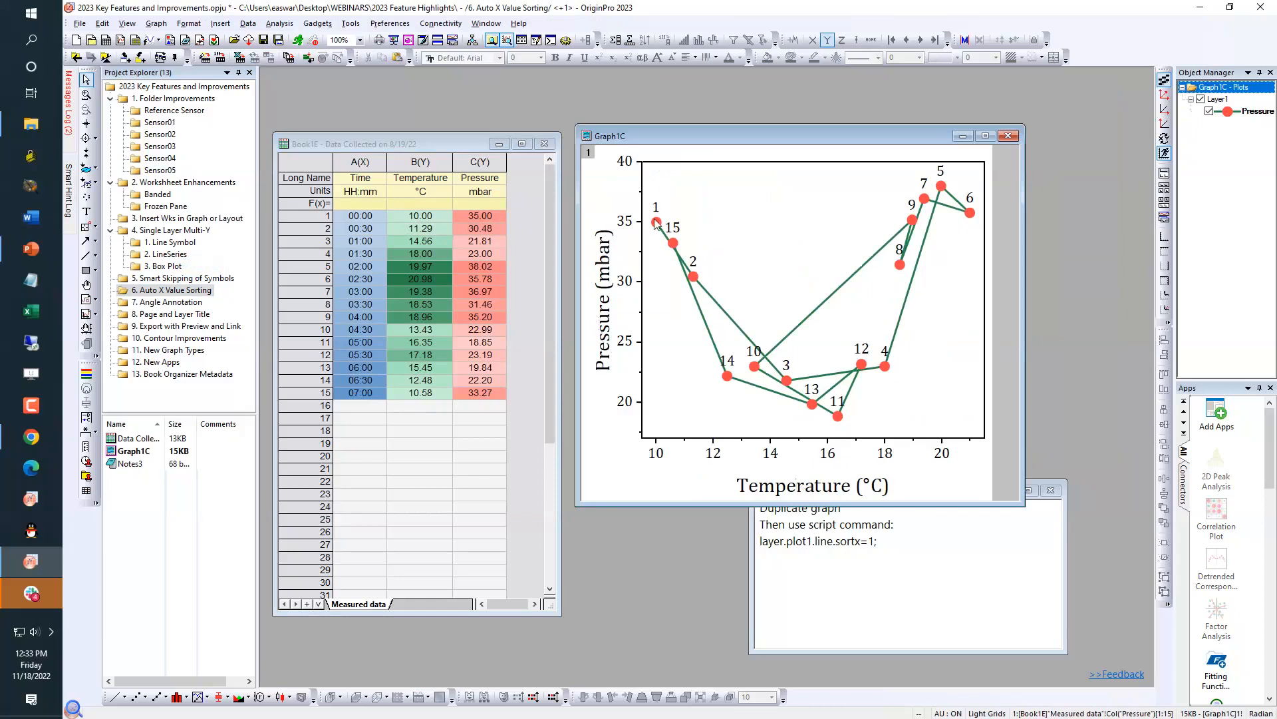
{"action": "mouse_move", "coordinate": [656, 223]}
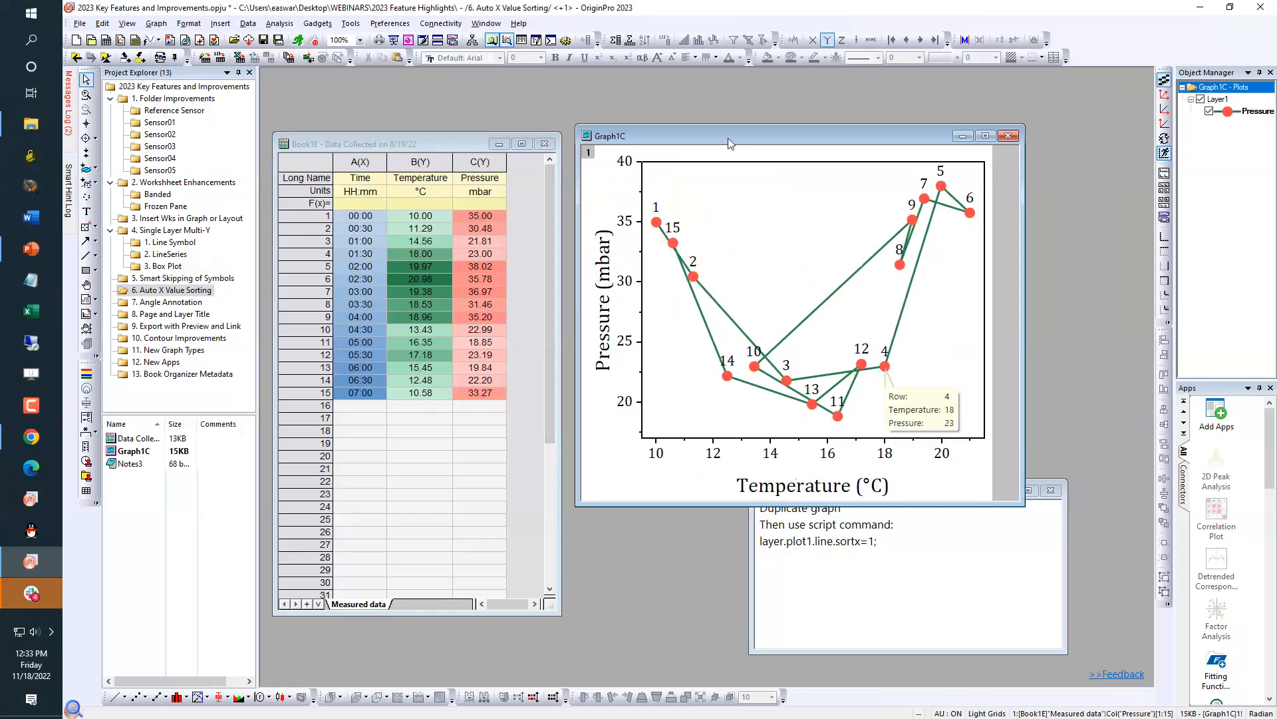
Duplicate the Graph1C window and place the copy below the original, over the lower part of the worksheet
{"action": "left_click_drag", "start_coordinate": [731, 144], "coordinate": [716, 98]}
{"action": "right_click", "coordinate": [715, 97]}
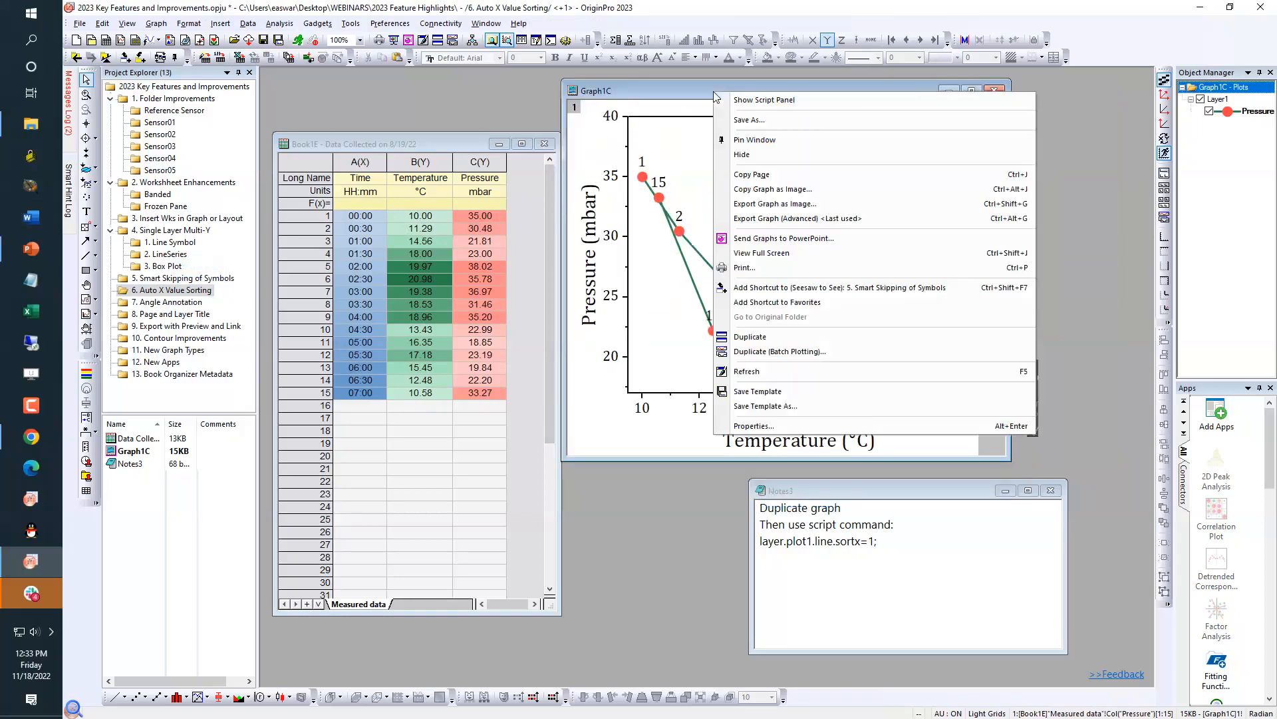
{"action": "left_click", "coordinate": [751, 337]}
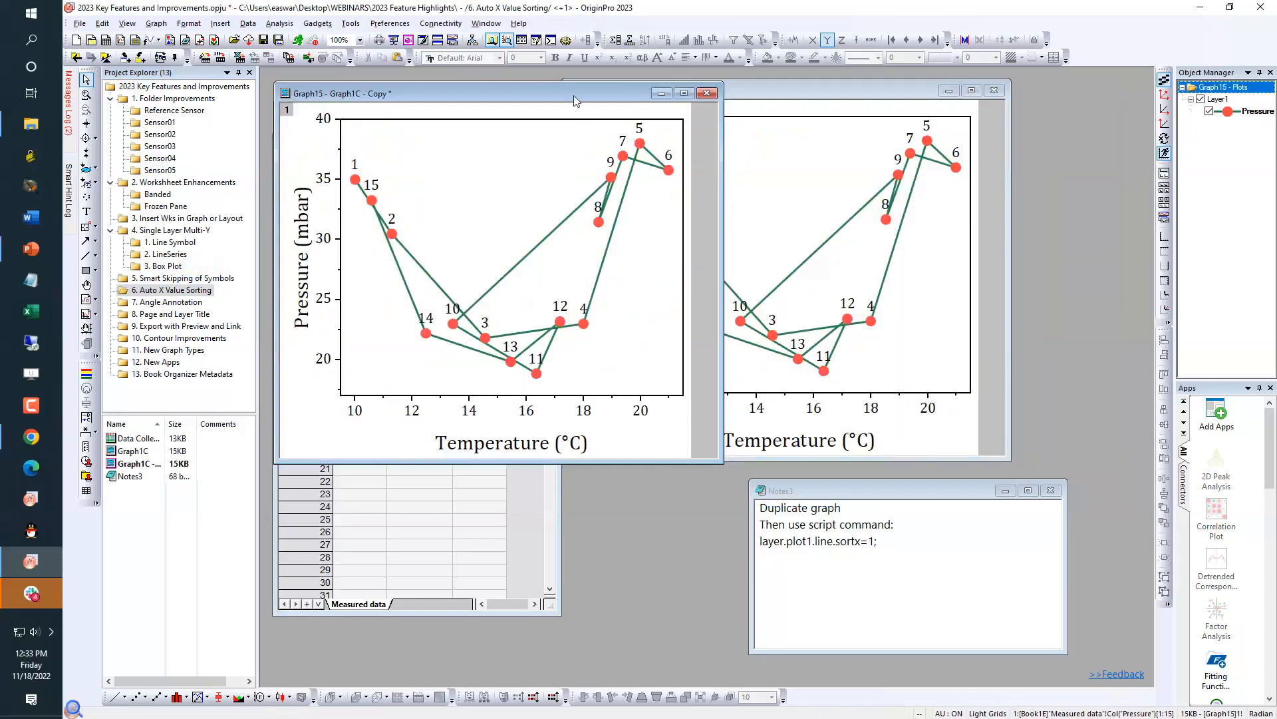
{"action": "left_click_drag", "start_coordinate": [574, 94], "coordinate": [577, 320]}
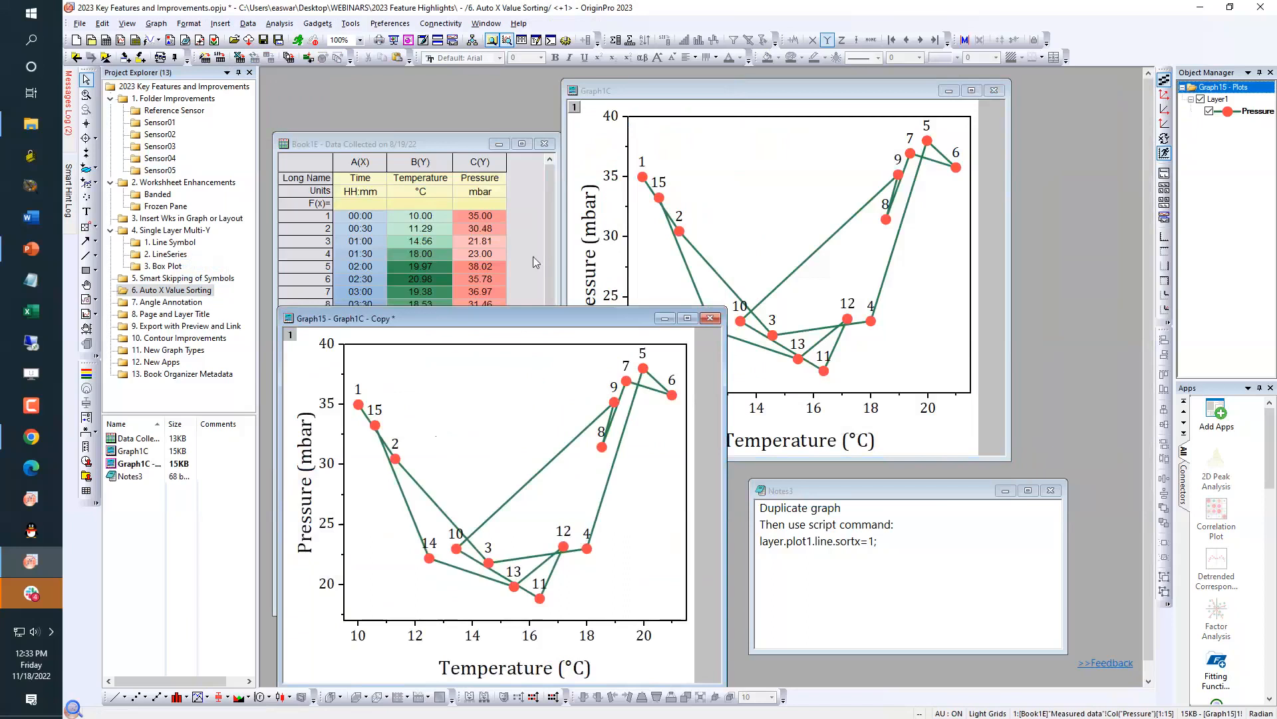
Open the LabTalk Script Window, move it clear of the graph copy and shorten it so the note stays visible
{"action": "left_click", "coordinate": [487, 24]}
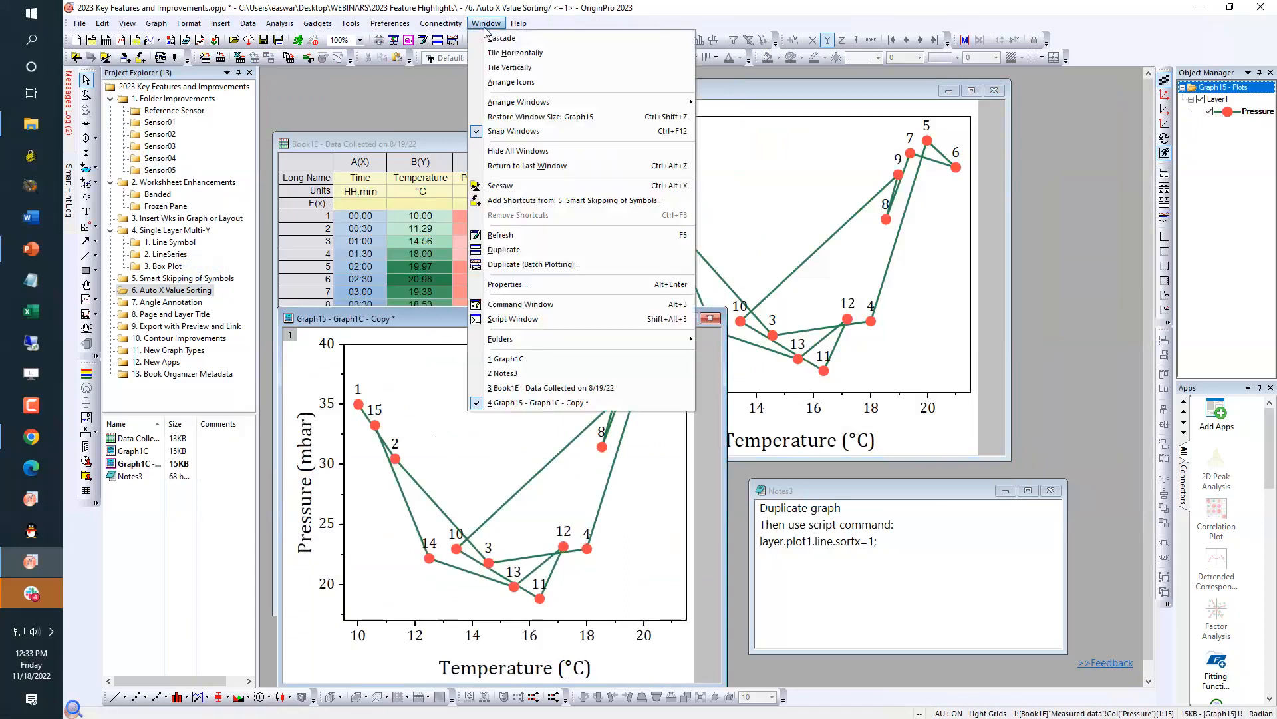
{"action": "left_click", "coordinate": [535, 319]}
{"action": "left_click_drag", "start_coordinate": [594, 276], "coordinate": [845, 157]}
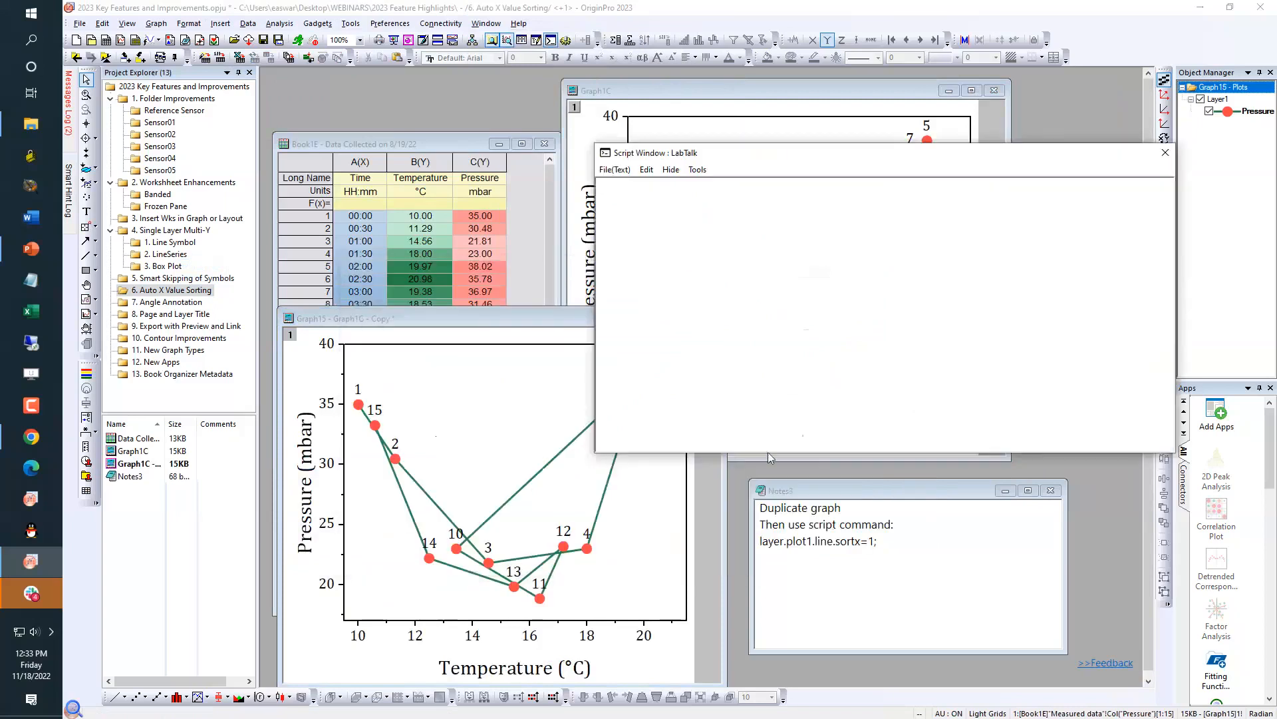
{"action": "left_click_drag", "start_coordinate": [768, 453], "coordinate": [768, 347]}
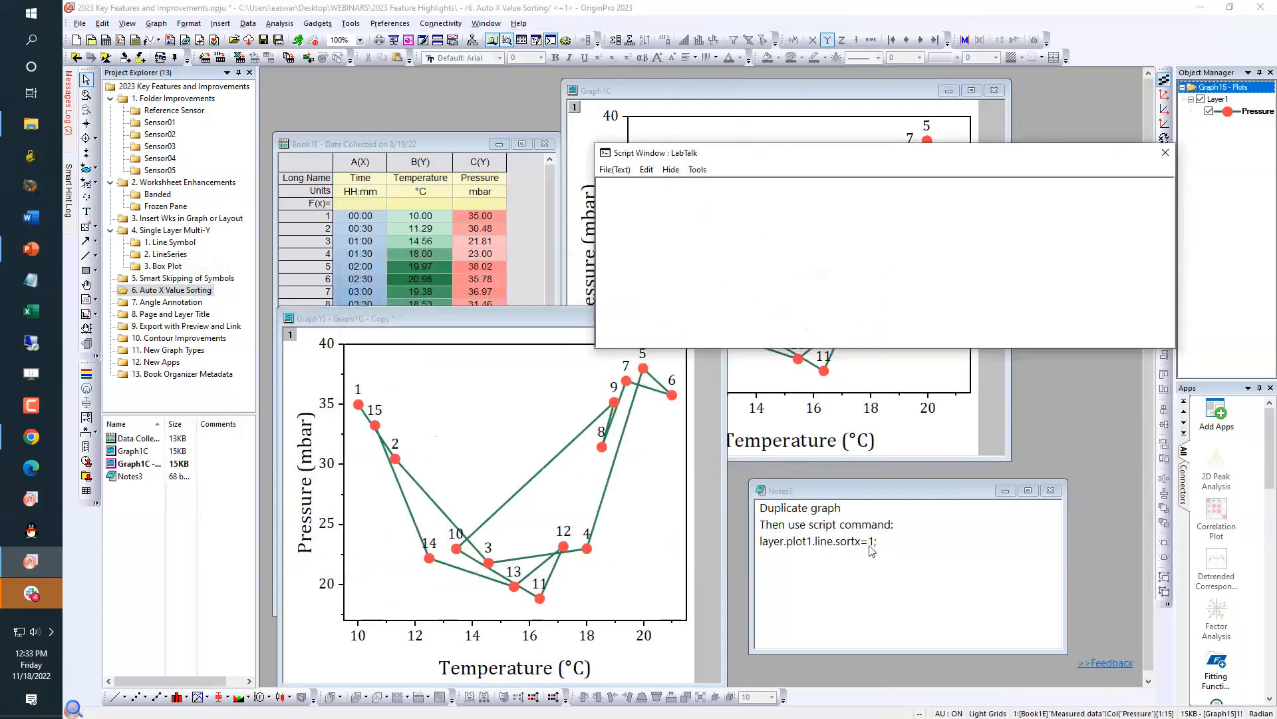
Copy layer.plot1.line.sortx=1; from the note, run it in the Script Window, and check the source worksheet against the graph copy
{"action": "left_click", "coordinate": [884, 541]}
{"action": "left_click_drag", "start_coordinate": [882, 540], "coordinate": [770, 547]}
{"action": "key", "text": "ctrl+c"}
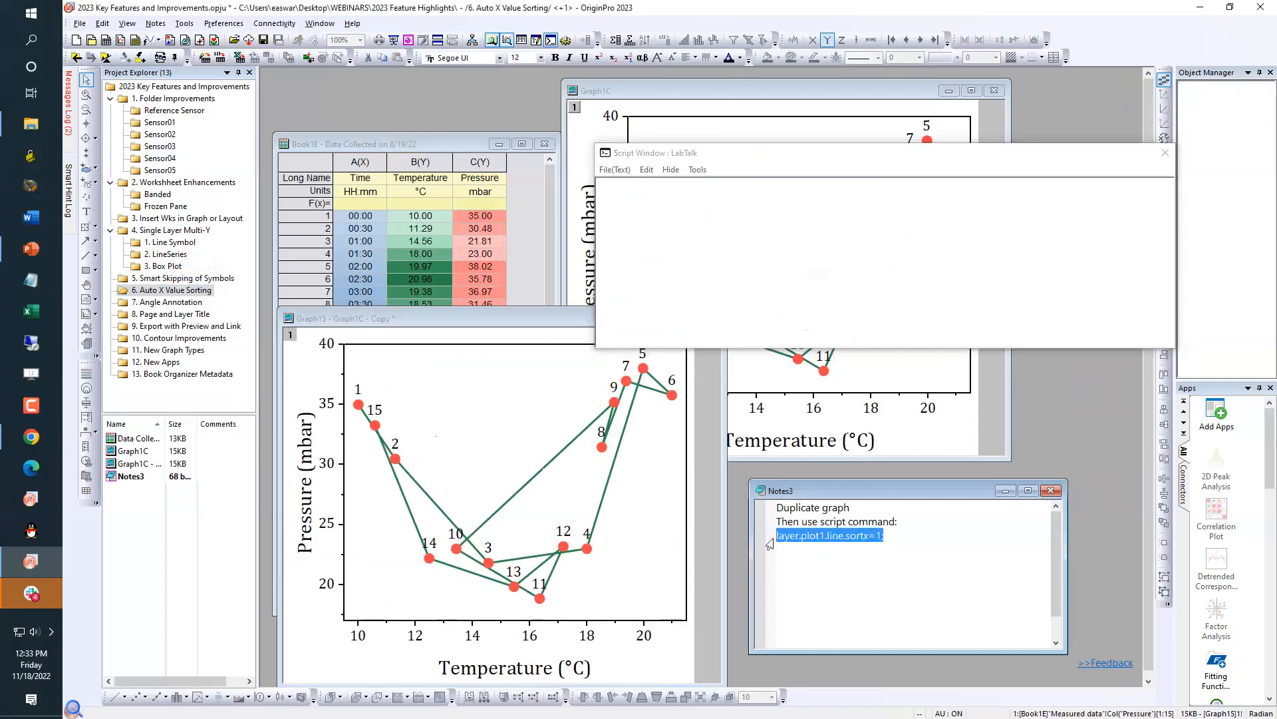
{"action": "left_click", "coordinate": [683, 240]}
{"action": "key", "text": "ctrl+v"}
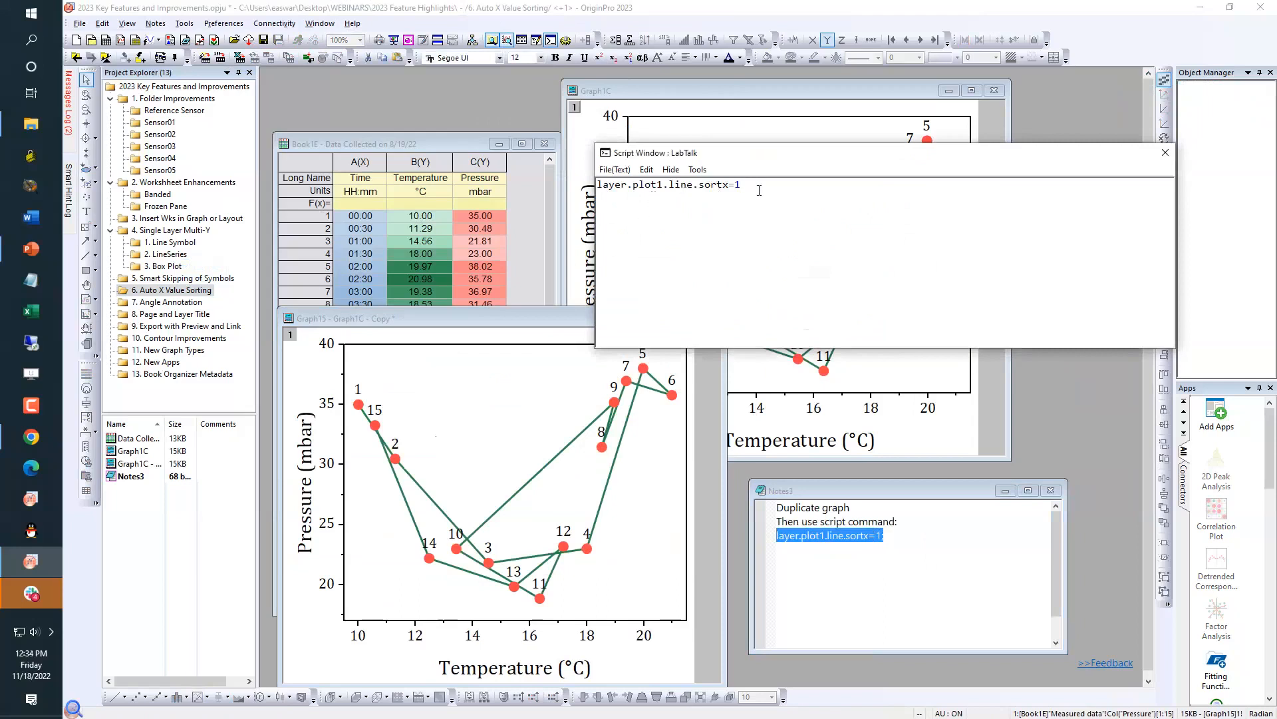
{"action": "key", "text": "Return"}
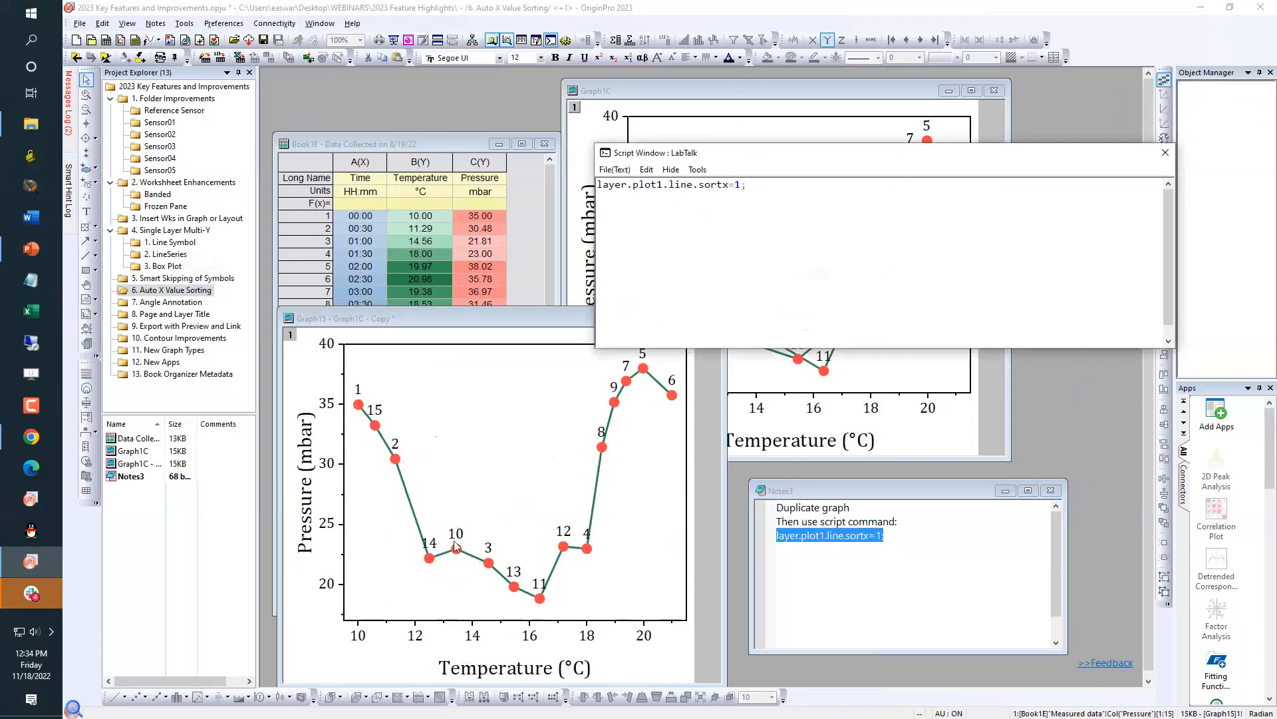
{"action": "left_click", "coordinate": [518, 255]}
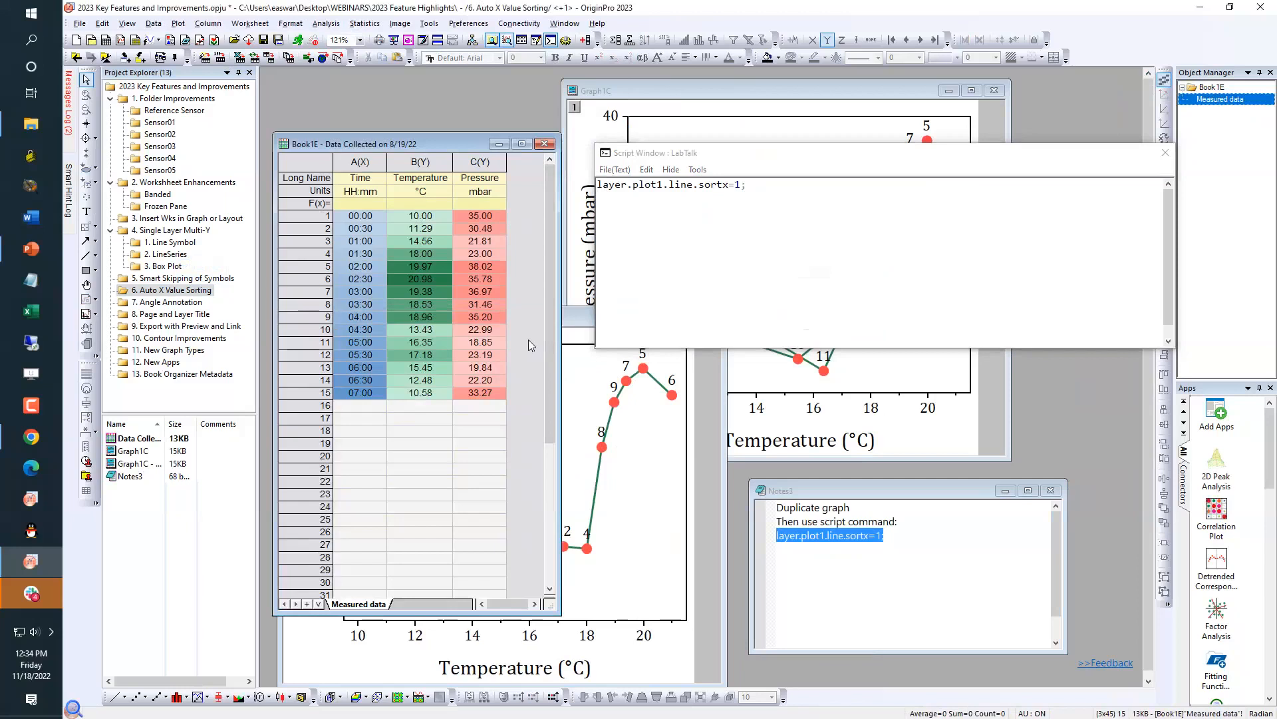
{"action": "left_click", "coordinate": [569, 323]}
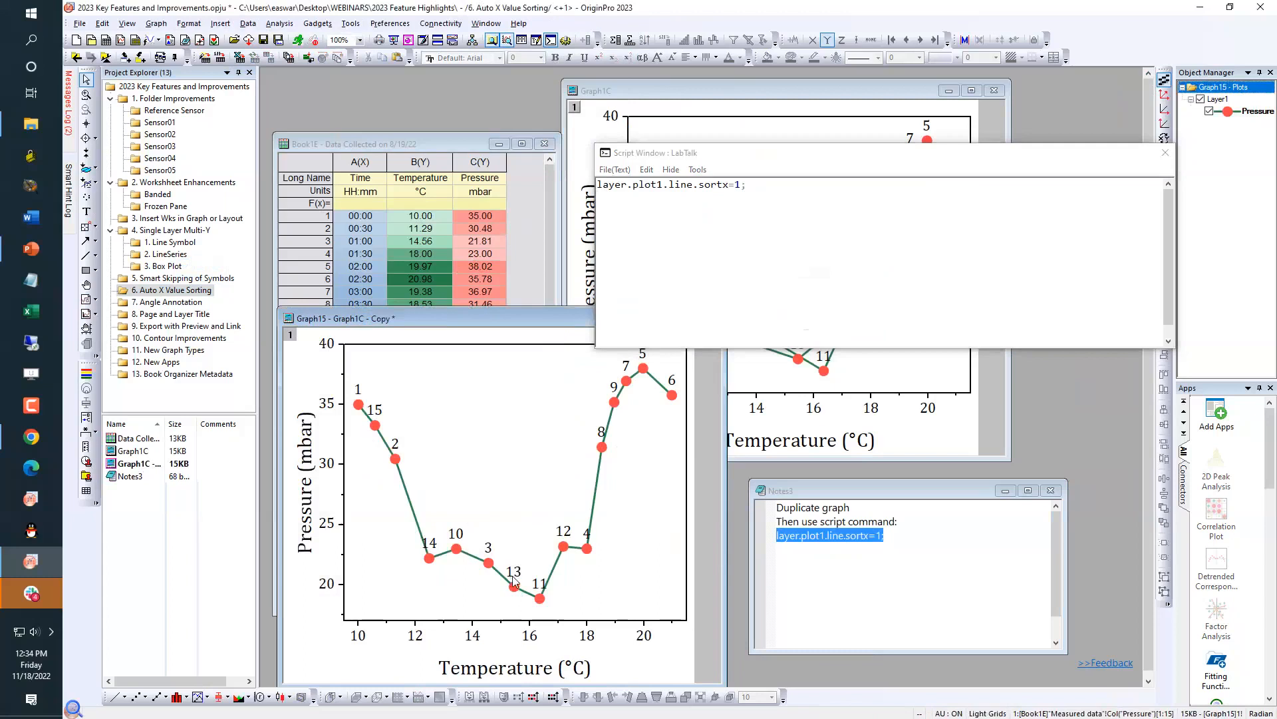
In the "7. Angle Annotation" folder's graph, add an angle annotation between the Phase 1 and Phase 2 fit lines with its vertex at the origin
{"action": "left_click", "coordinate": [185, 303]}
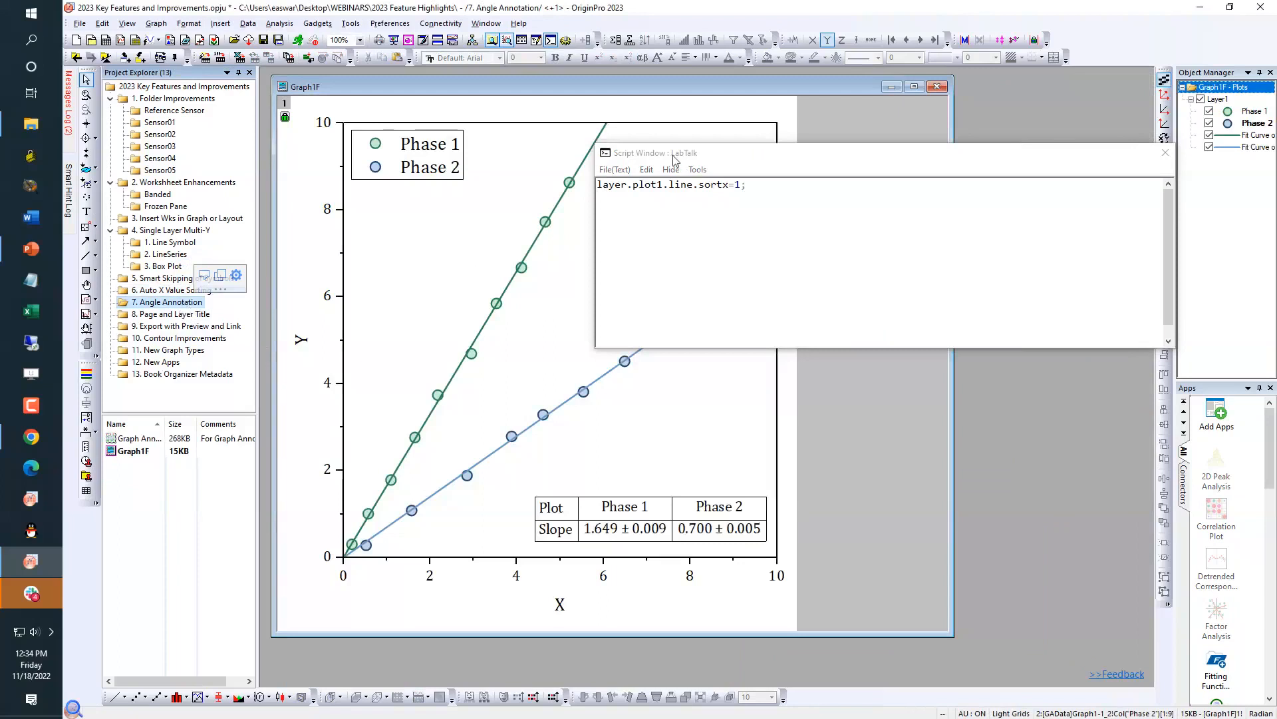
{"action": "left_click_drag", "start_coordinate": [675, 160], "coordinate": [1037, 227]}
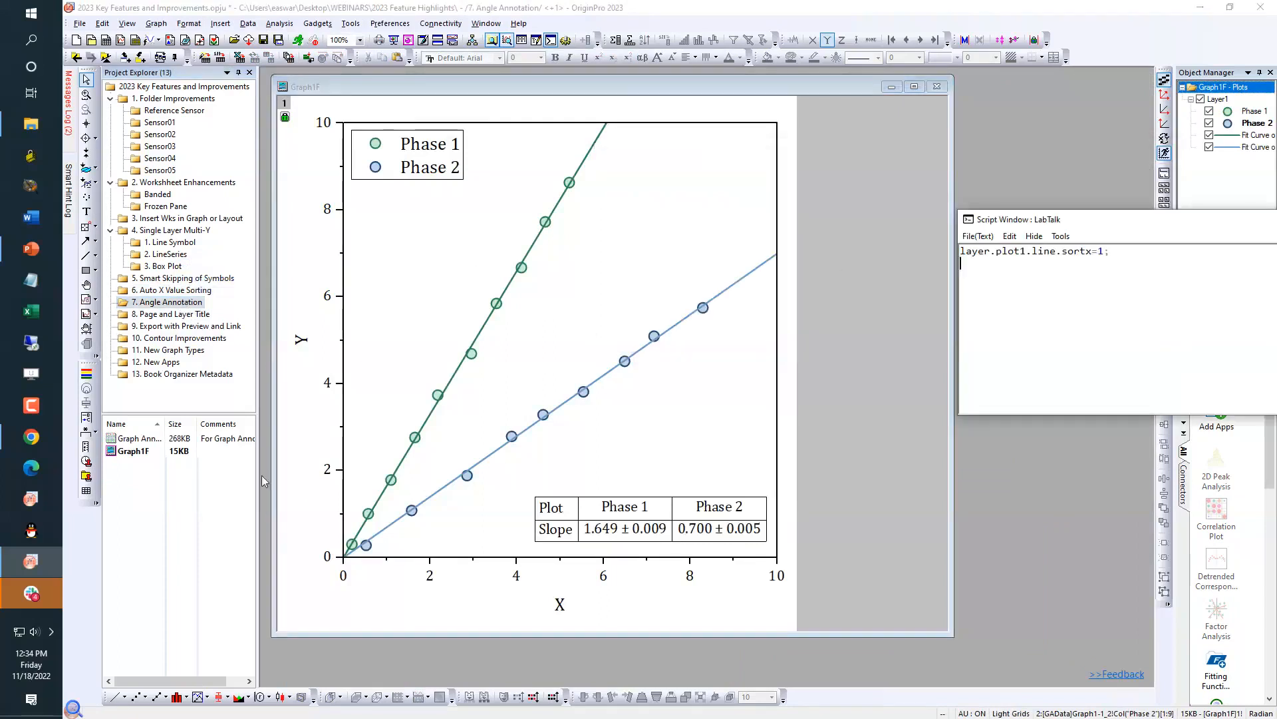
{"action": "left_click", "coordinate": [96, 228]}
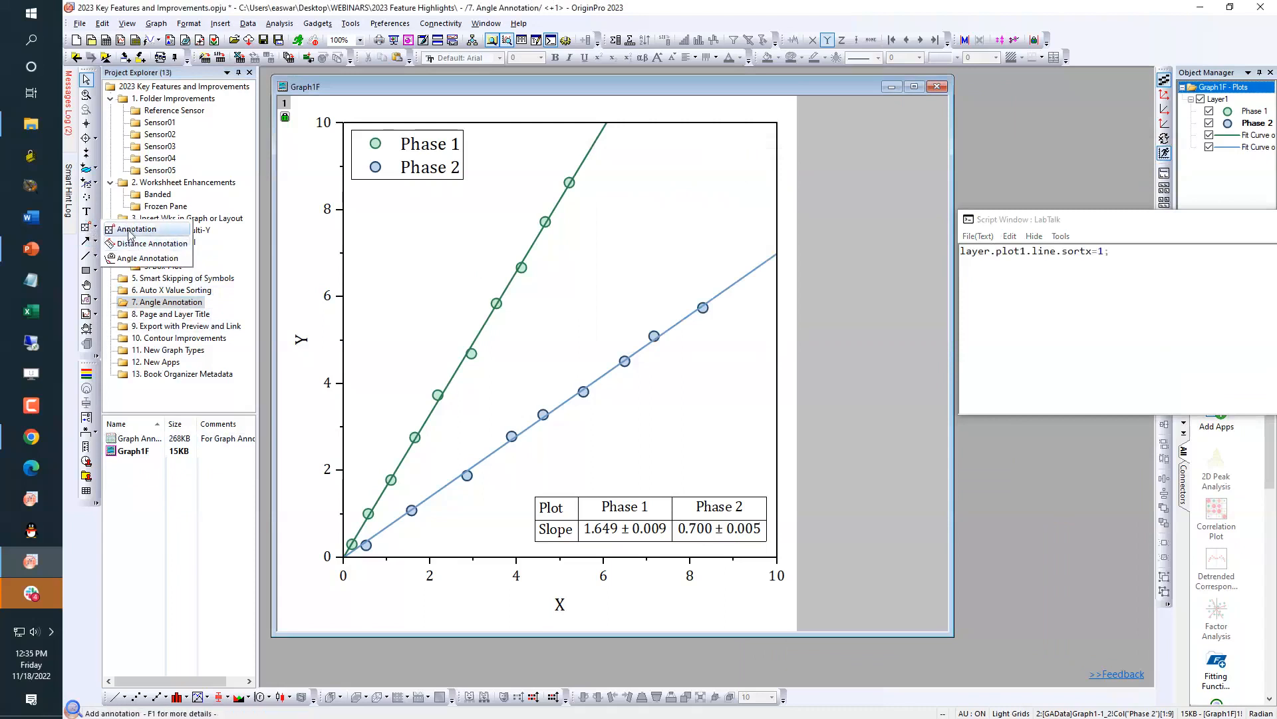
{"action": "left_click", "coordinate": [135, 260]}
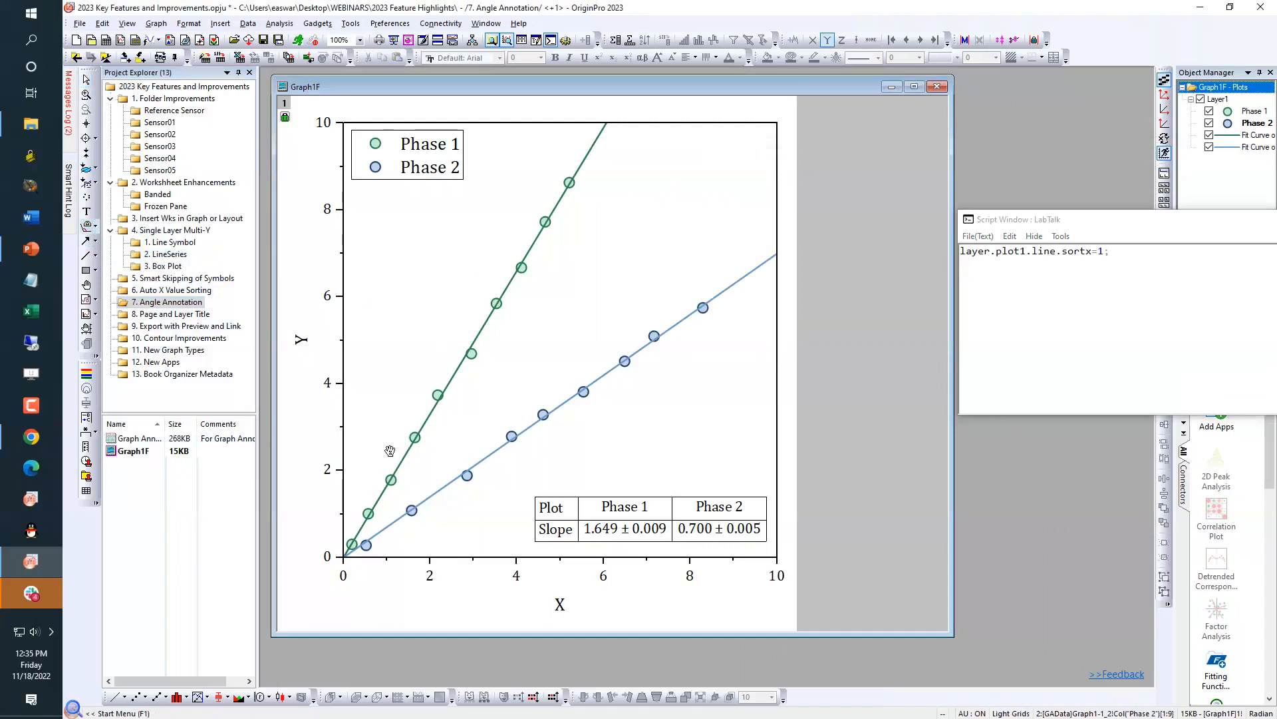
{"action": "scroll", "coordinate": [390, 447], "scroll_direction": "up", "scroll_amount": 5}
{"action": "mouse_move", "coordinate": [436, 350]}
{"action": "left_mouse_down"}
{"action": "mouse_move", "coordinate": [539, 197]}
{"action": "mouse_move", "coordinate": [571, 218]}
{"action": "mouse_move", "coordinate": [360, 561]}
{"action": "left_mouse_up"}
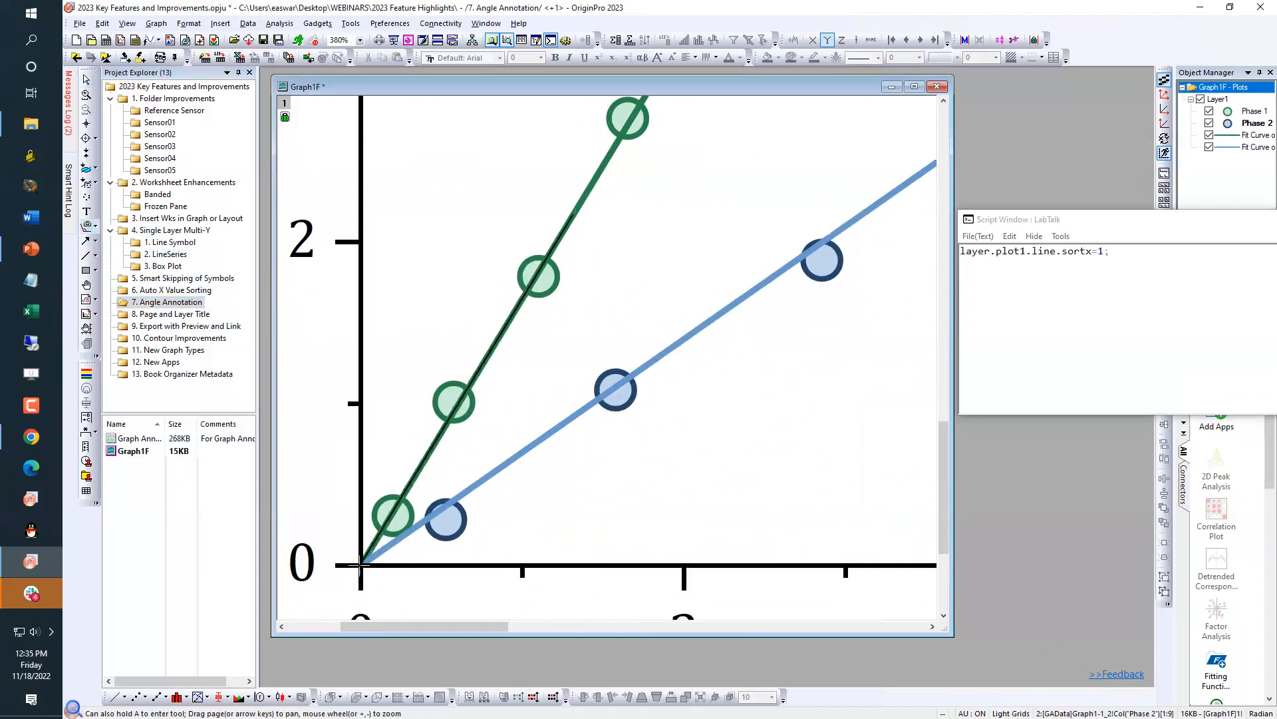
{"action": "left_click", "coordinate": [697, 329]}
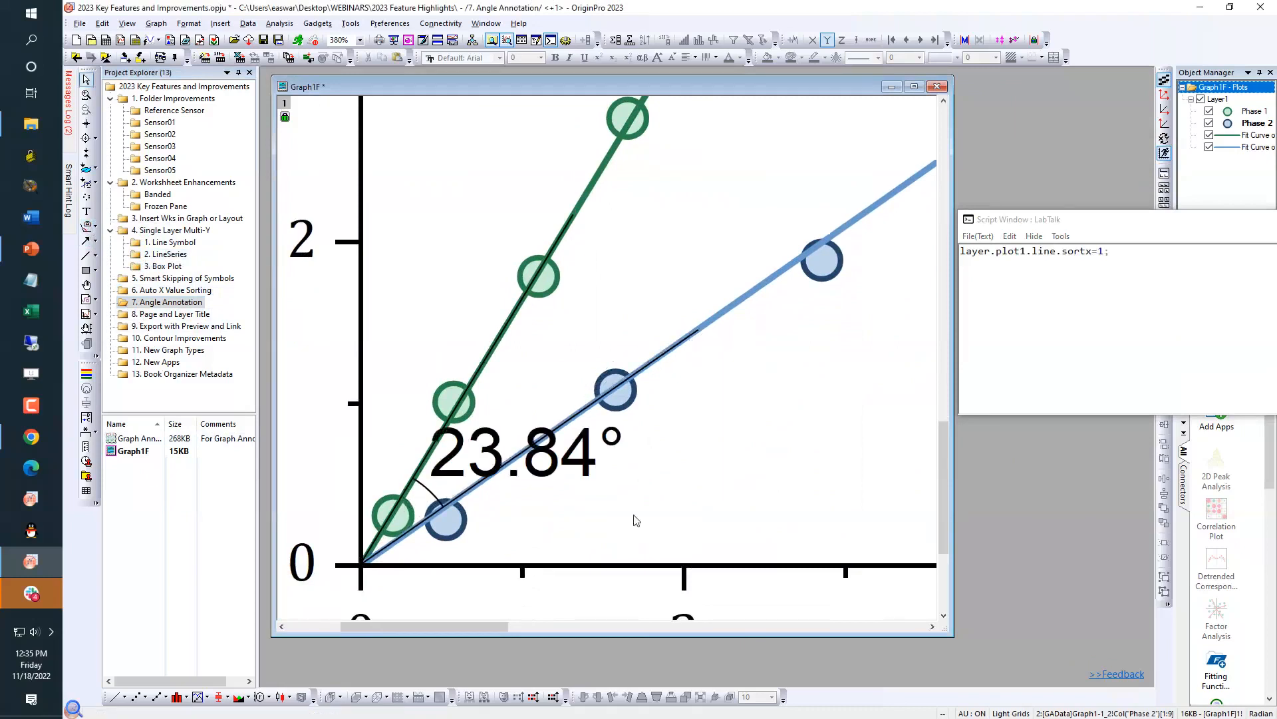
Open the angle annotation's object properties and show its arc at 75% of the radius
{"action": "double_click", "coordinate": [436, 502]}
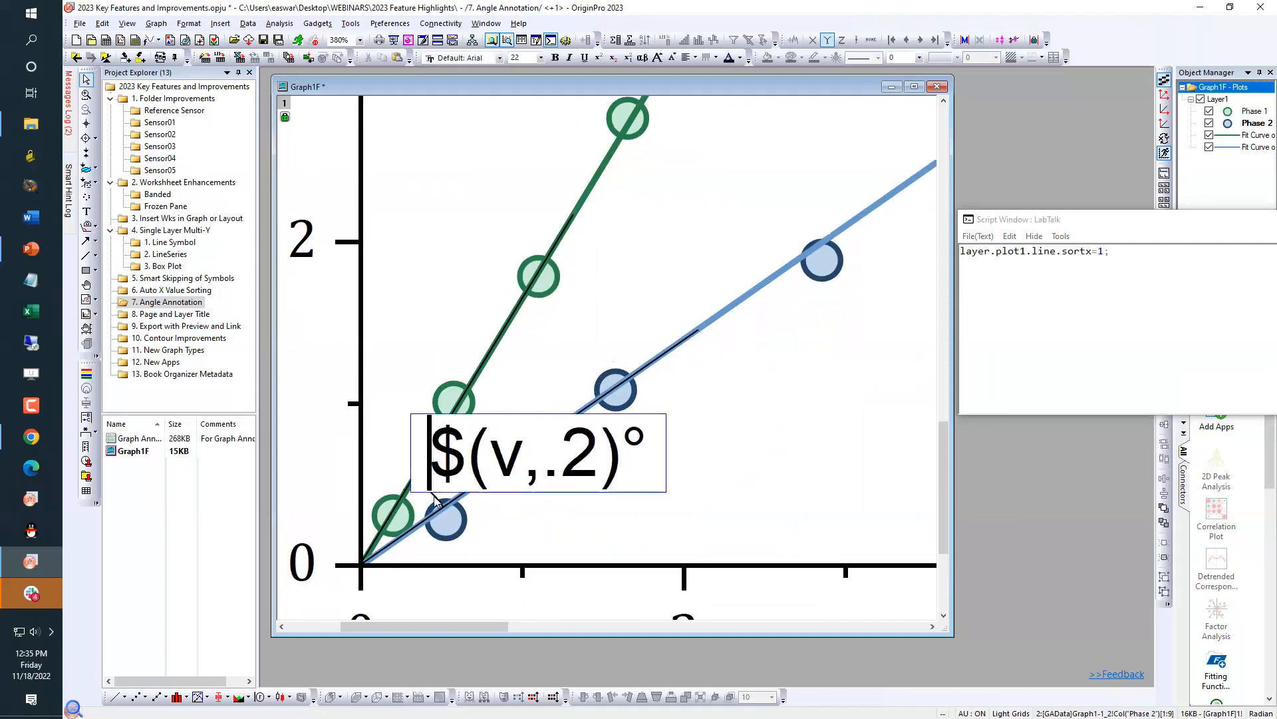
{"action": "key", "text": "Escape"}
{"action": "double_click", "coordinate": [438, 504]}
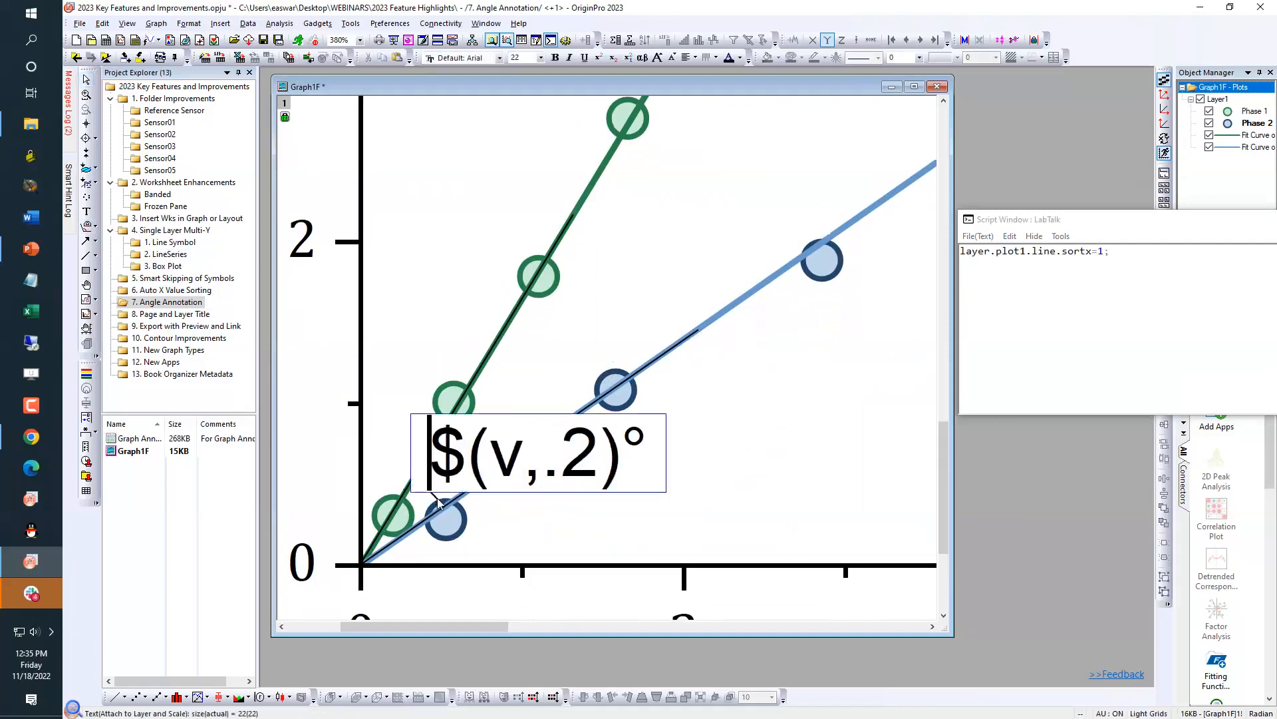
{"action": "key", "text": "Escape"}
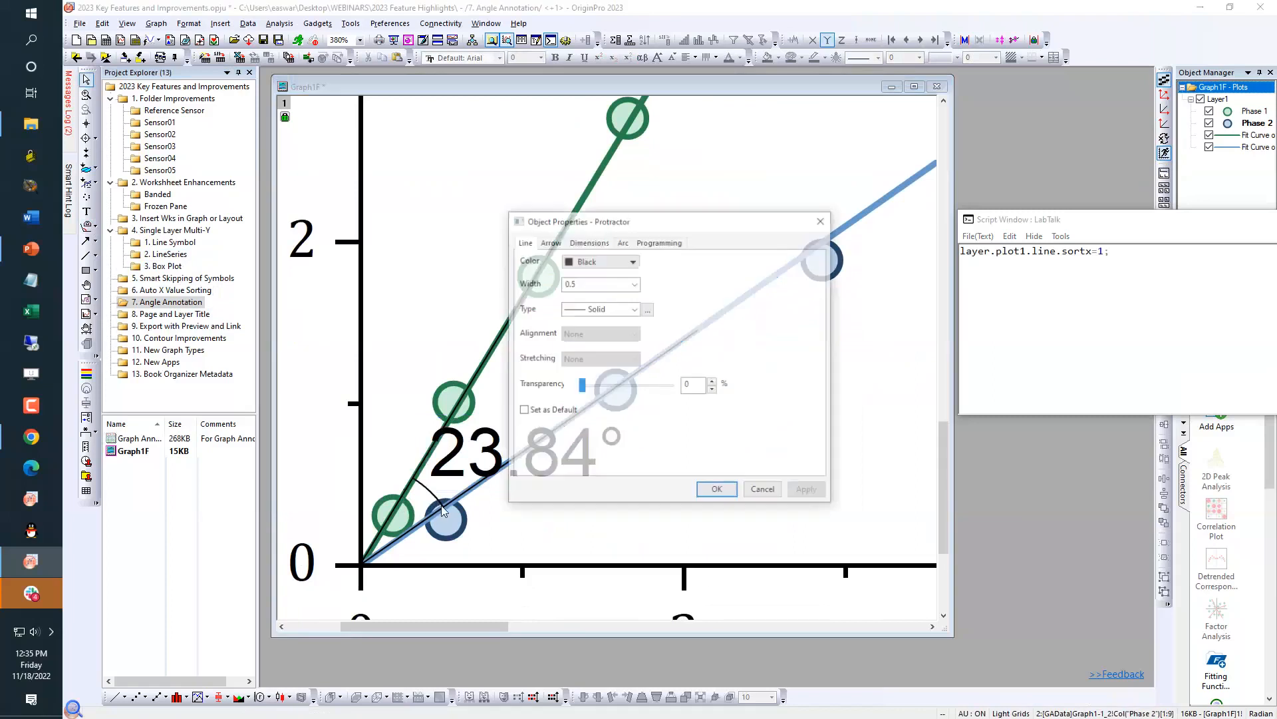
{"action": "left_click_drag", "start_coordinate": [591, 222], "coordinate": [669, 221]}
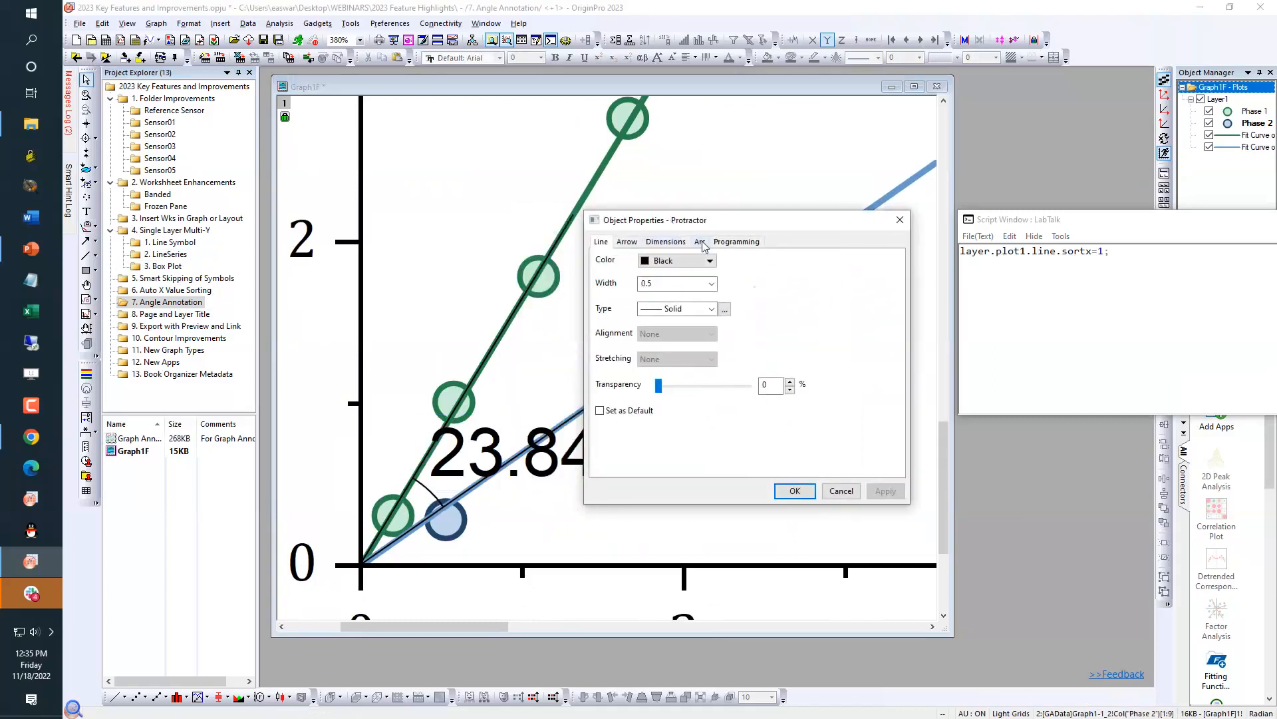
{"action": "left_click", "coordinate": [701, 243]}
{"action": "left_click_drag", "start_coordinate": [719, 228], "coordinate": [790, 187]}
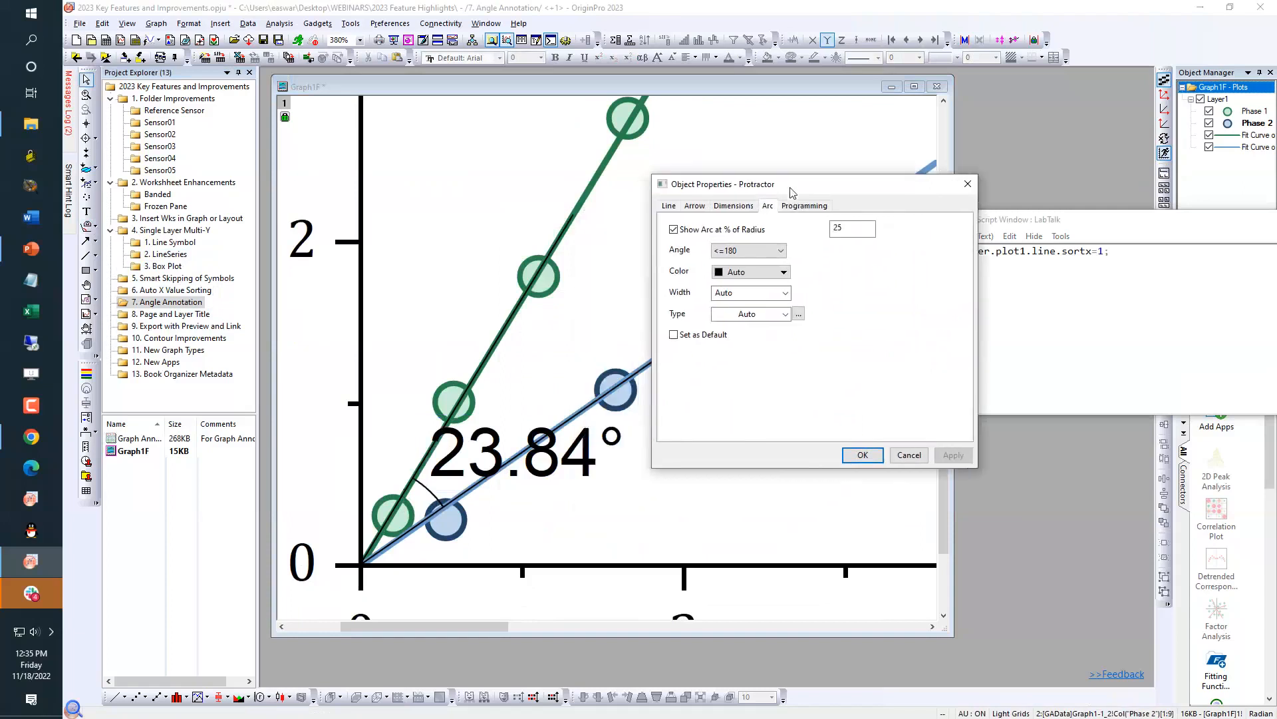
{"action": "double_click", "coordinate": [842, 224]}
{"action": "type", "text": "75"}
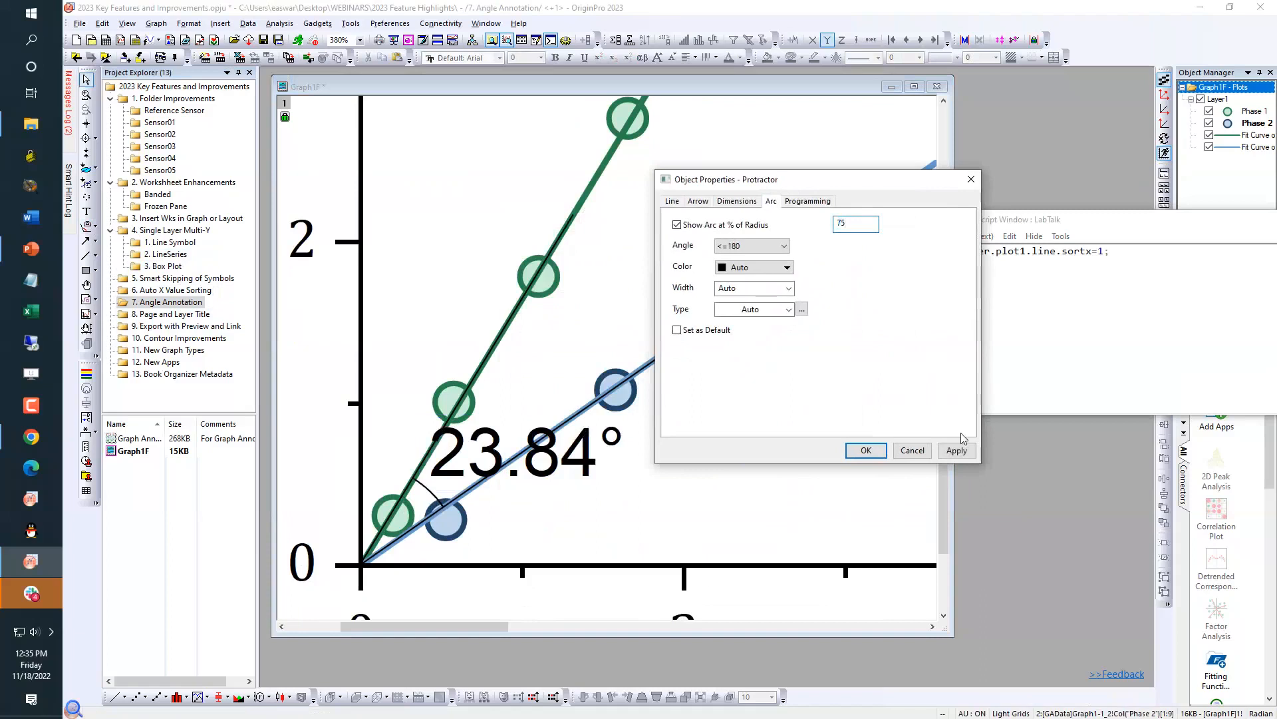
{"action": "left_click", "coordinate": [958, 451]}
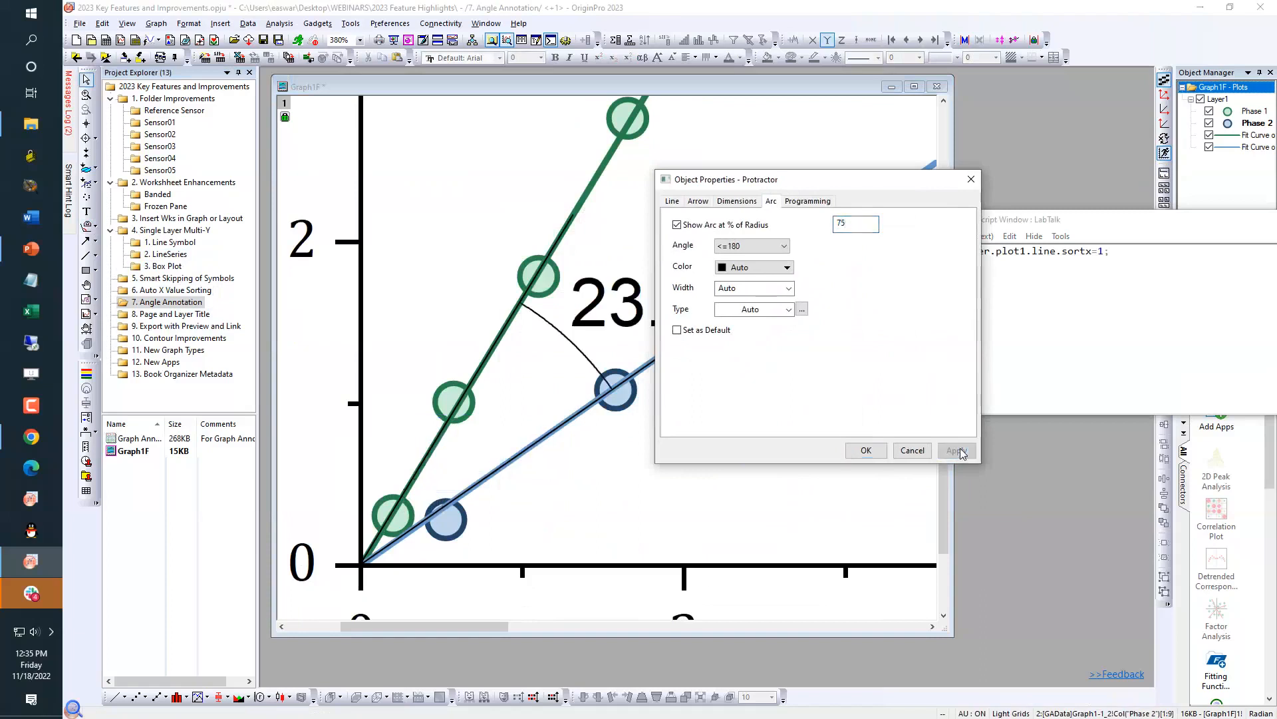
Set the annotation arc's color to Red and its width to 2, and apply the change
{"action": "left_click", "coordinate": [787, 267]}
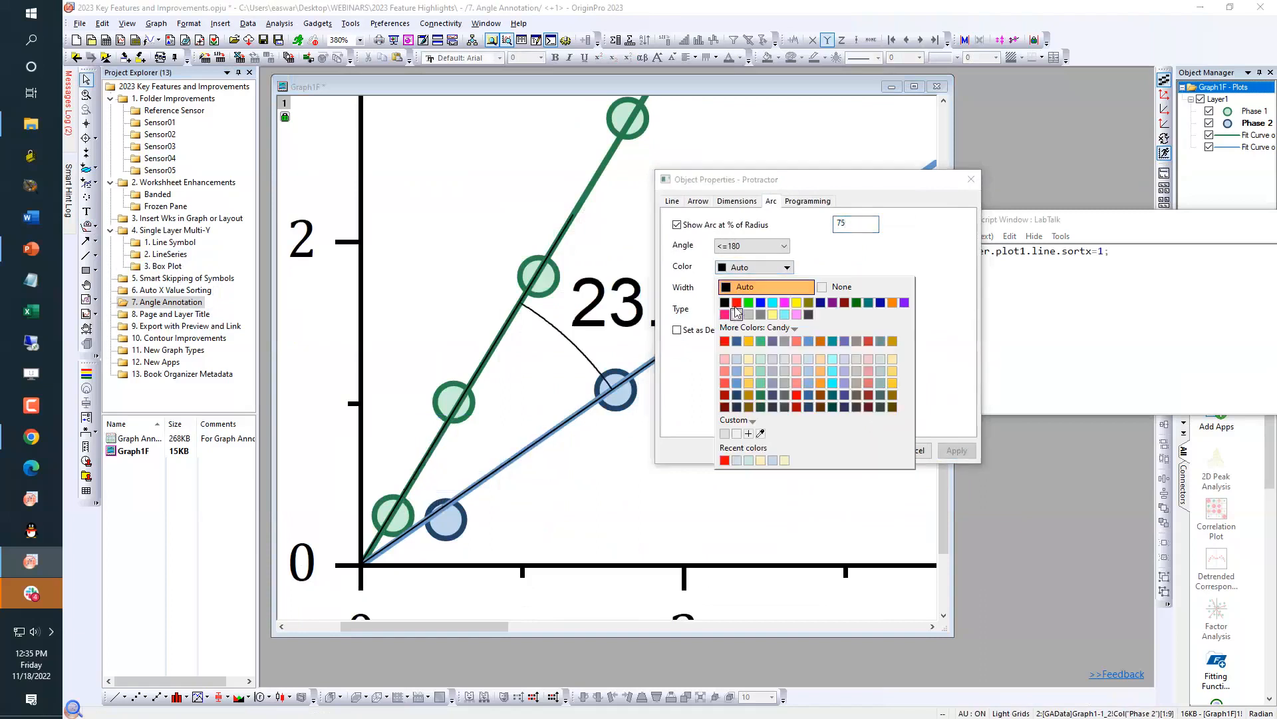
{"action": "left_click", "coordinate": [736, 303]}
{"action": "left_click", "coordinate": [786, 290]}
{"action": "left_click", "coordinate": [734, 352]}
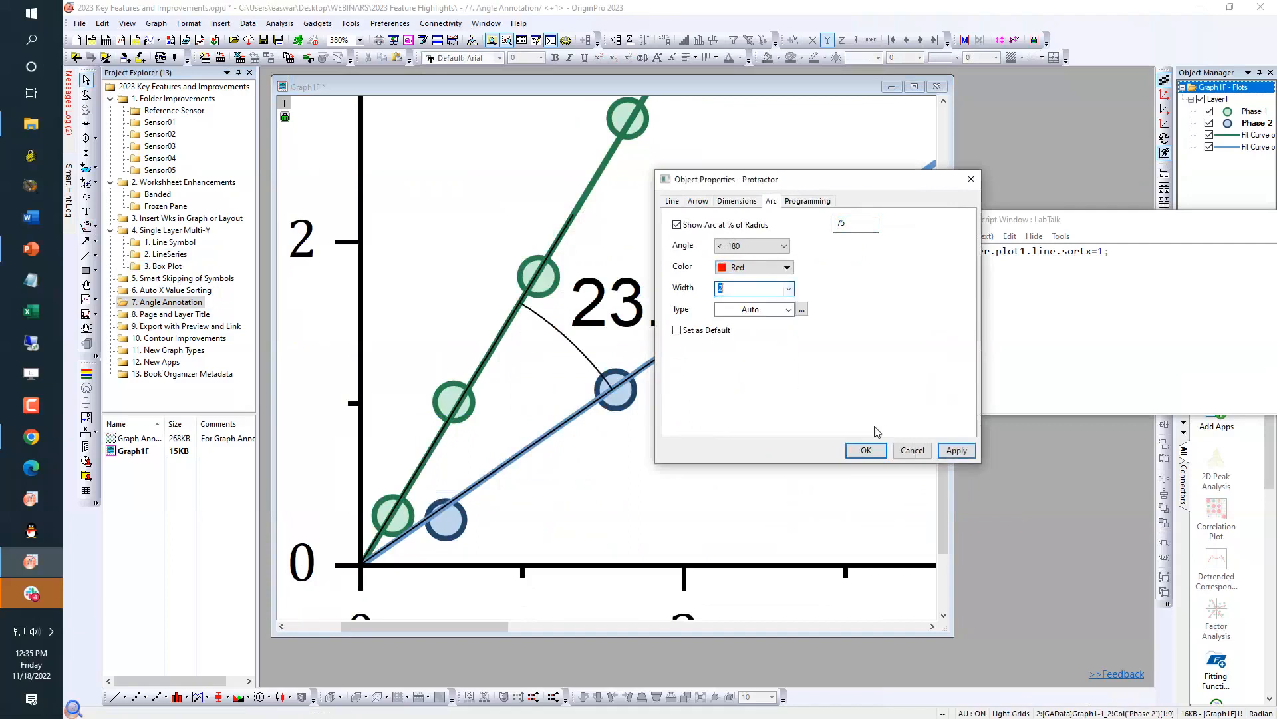
{"action": "left_click", "coordinate": [956, 451]}
{"action": "left_click", "coordinate": [733, 247]}
{"action": "left_click", "coordinate": [732, 248]}
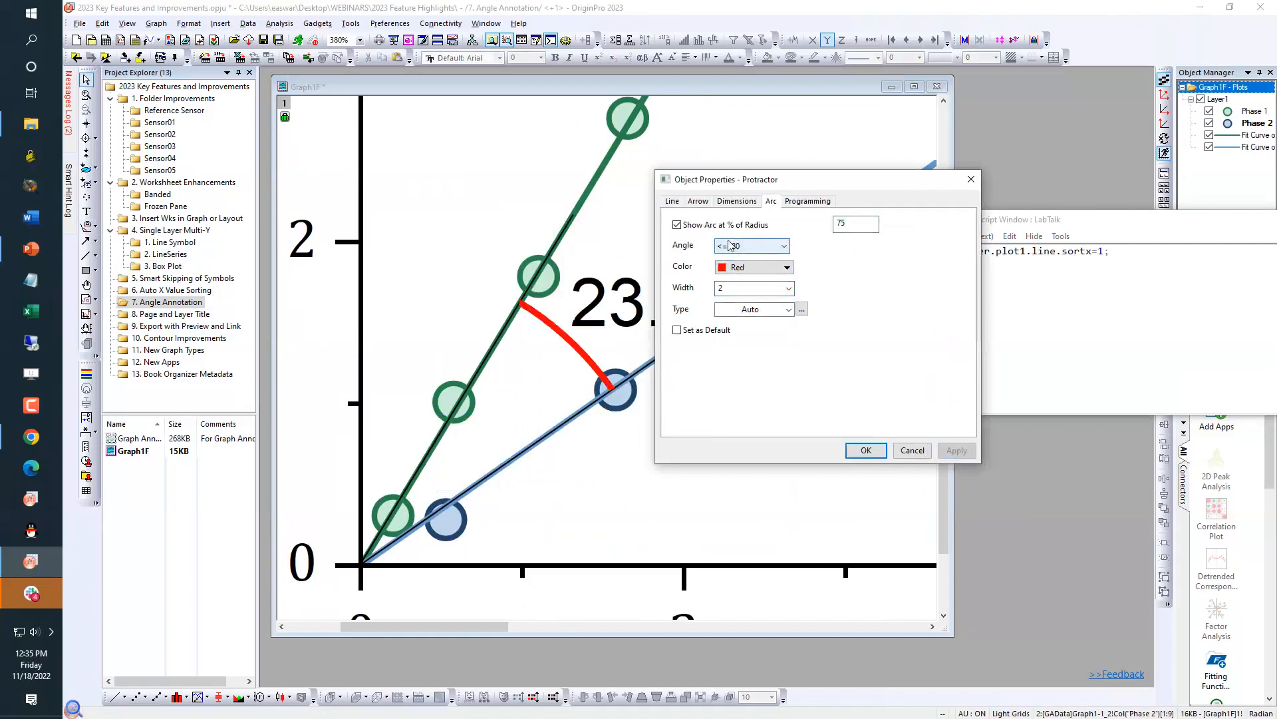
Set the angle annotation's line width to 2 and its line color to Red
{"action": "left_click", "coordinate": [672, 201]}
{"action": "left_click", "coordinate": [783, 244]}
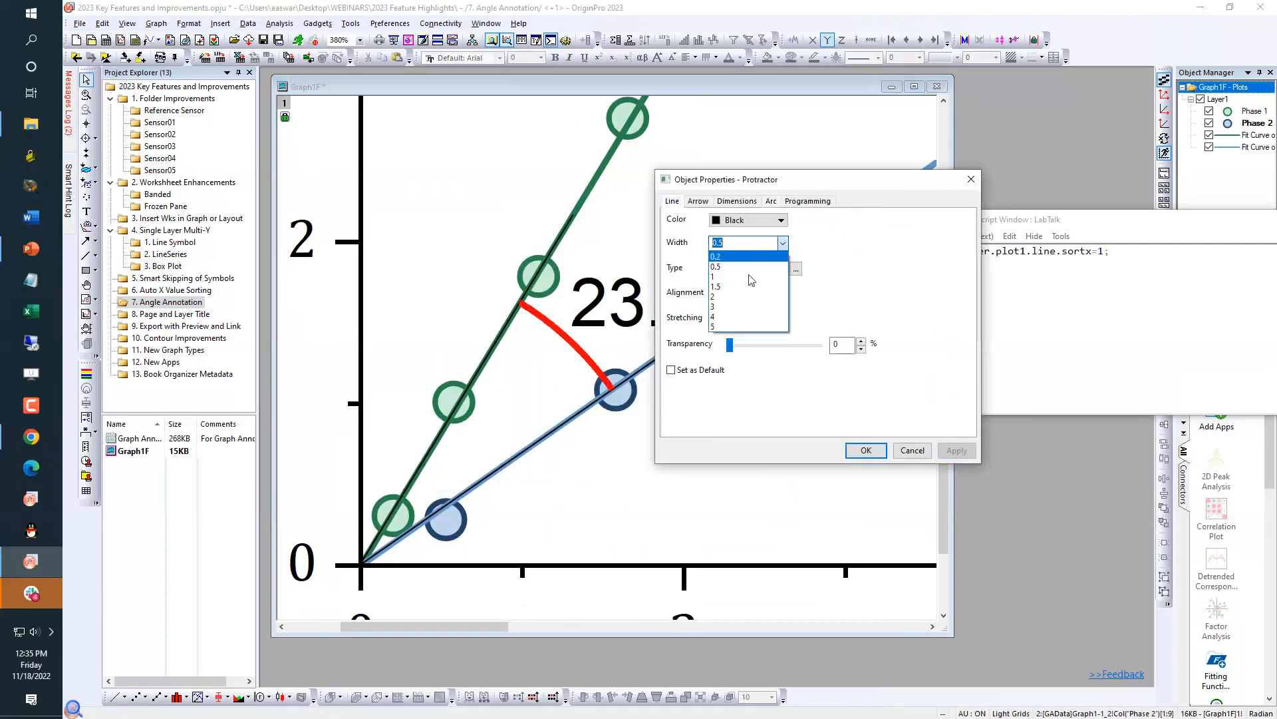
{"action": "left_click", "coordinate": [732, 296]}
{"action": "left_click", "coordinate": [743, 223]}
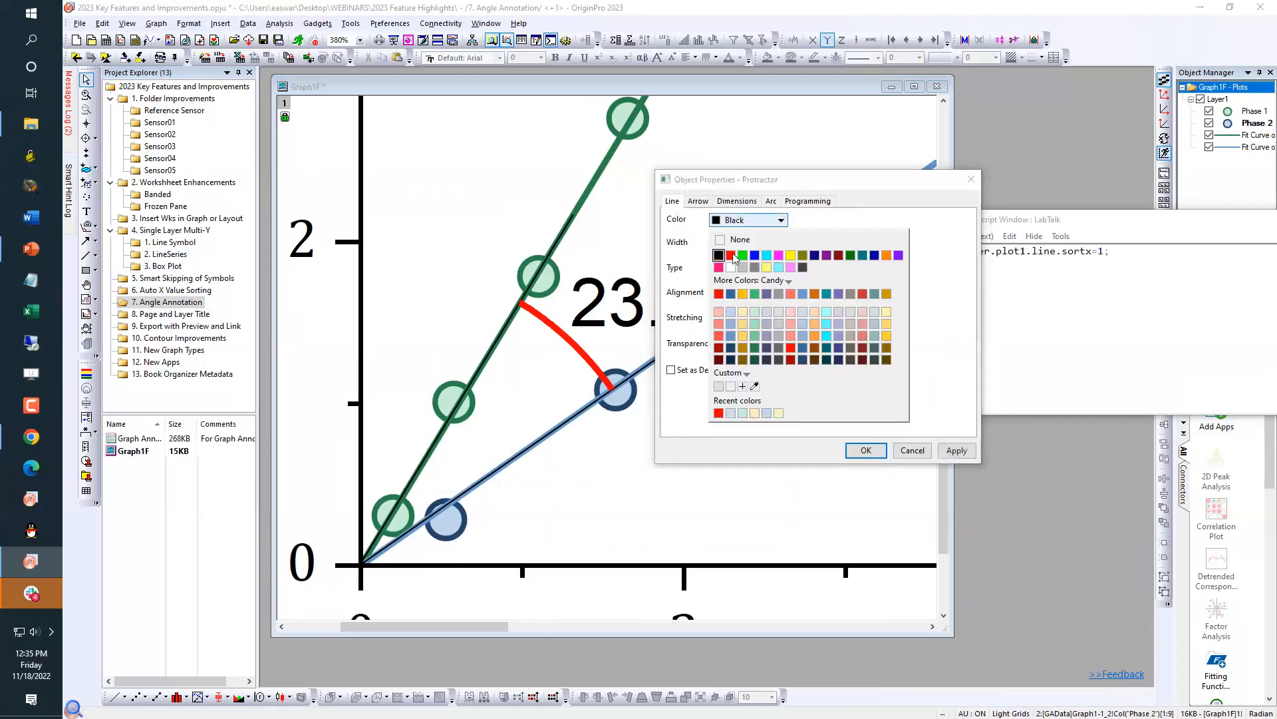
{"action": "left_click", "coordinate": [734, 259]}
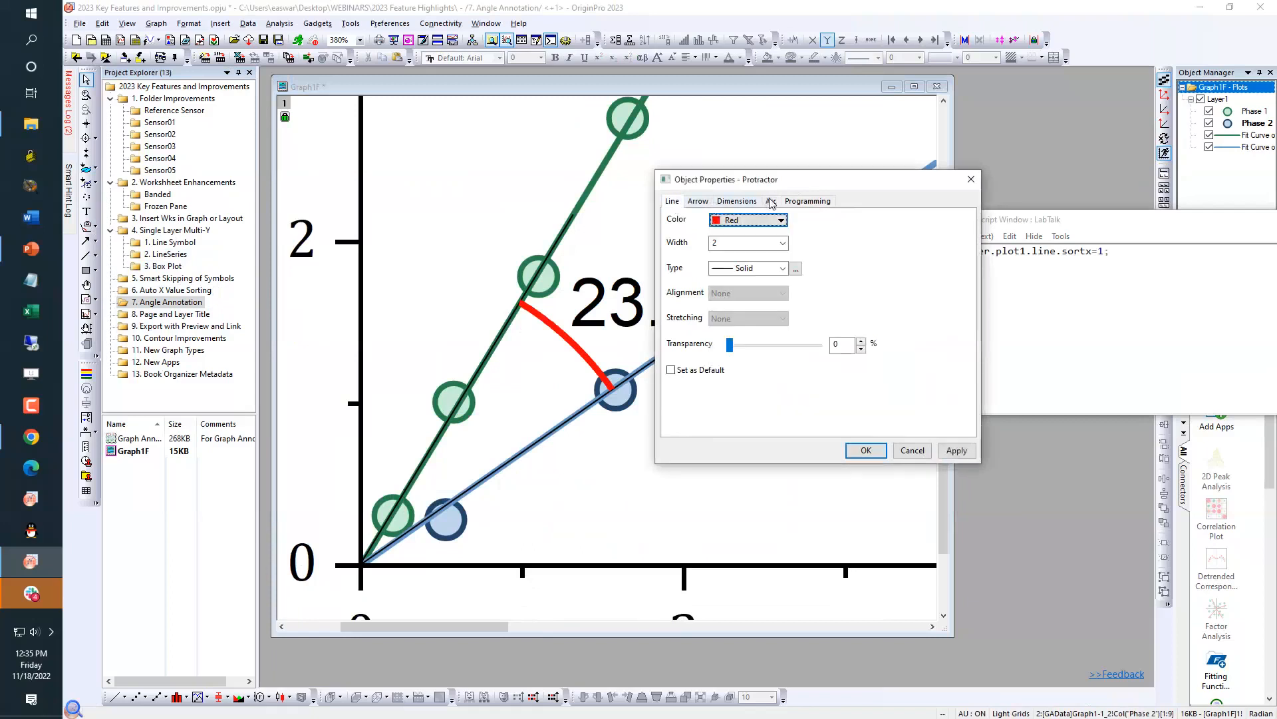
Return the arc's color and width to Auto and apply the annotation settings
{"action": "left_click", "coordinate": [766, 201]}
{"action": "left_click", "coordinate": [752, 268]}
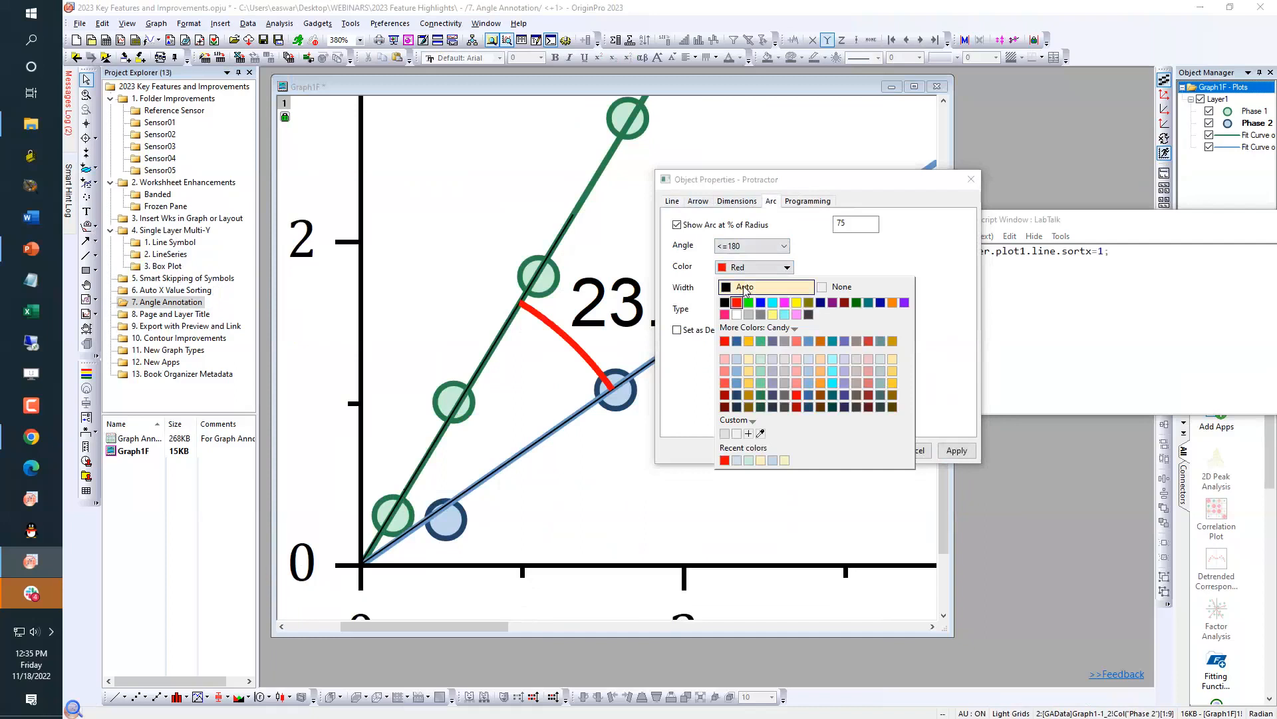
{"action": "left_click", "coordinate": [744, 287]}
{"action": "left_click", "coordinate": [790, 289]}
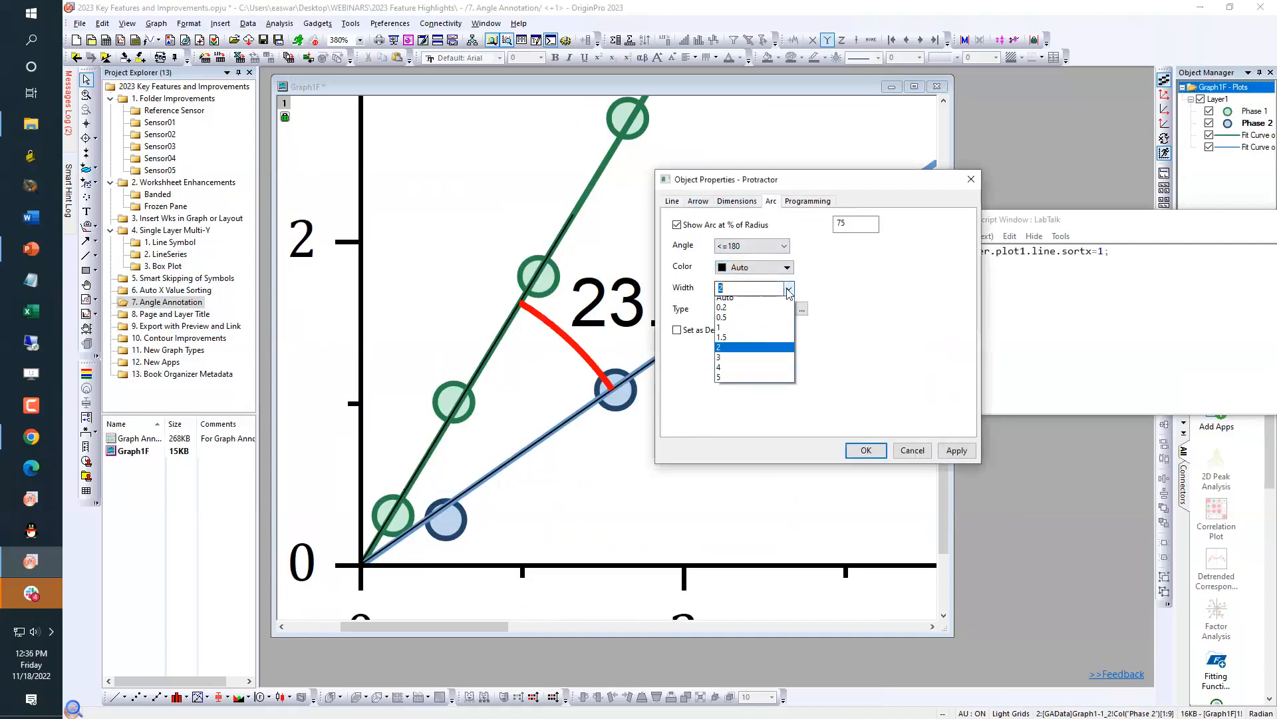
{"action": "left_click", "coordinate": [747, 301]}
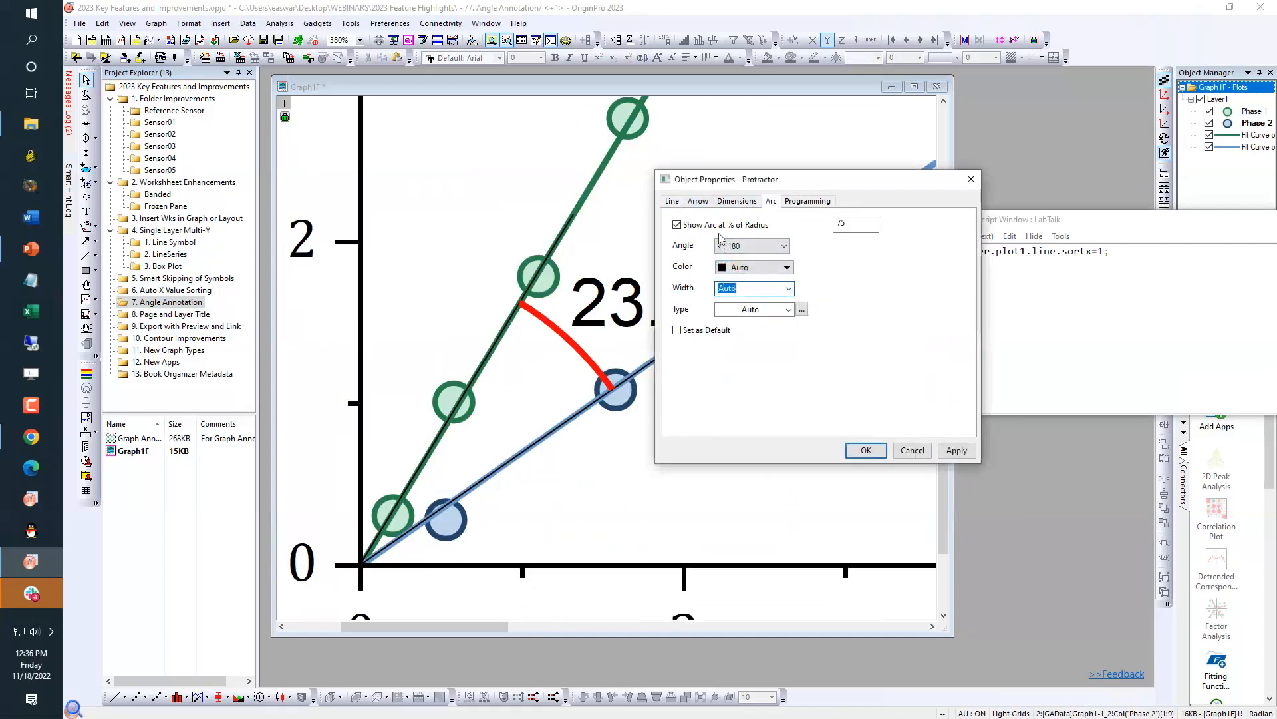
{"action": "left_click", "coordinate": [678, 201]}
{"action": "left_click", "coordinate": [956, 451]}
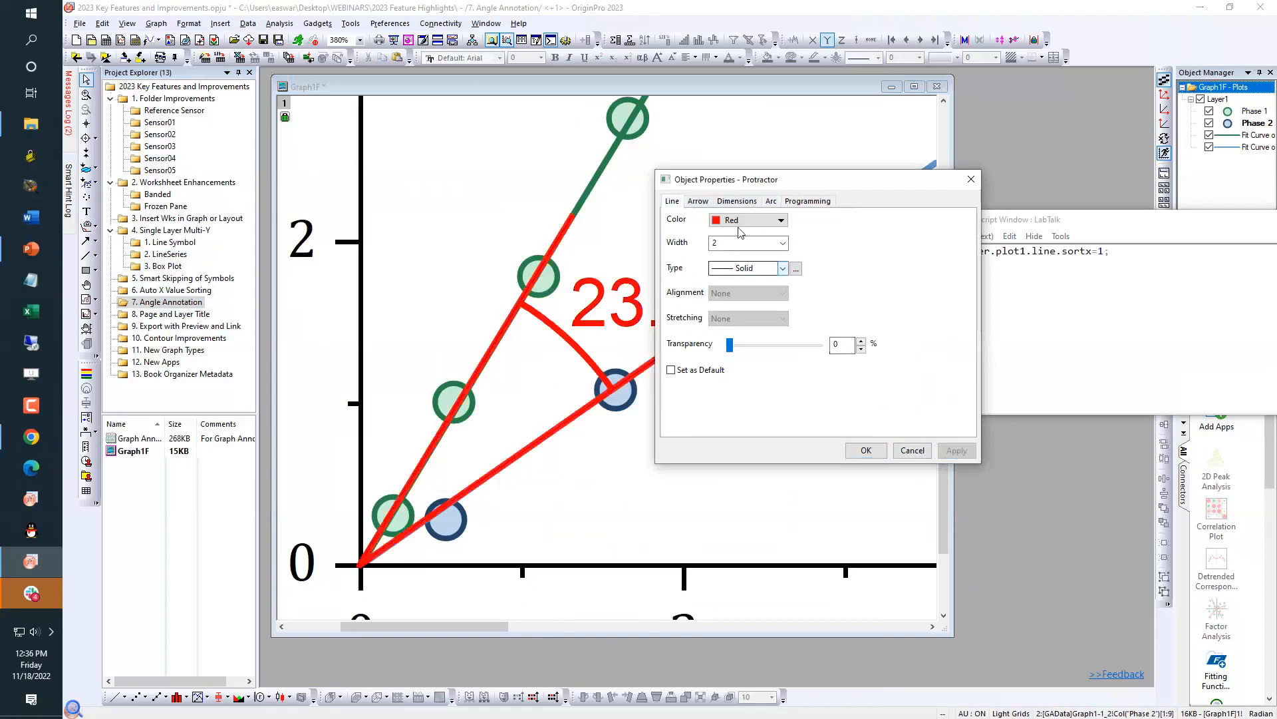
Set swept-back arrowheads for both the begin and end of the angle annotation's lines, and apply the properties
{"action": "left_click", "coordinate": [698, 202]}
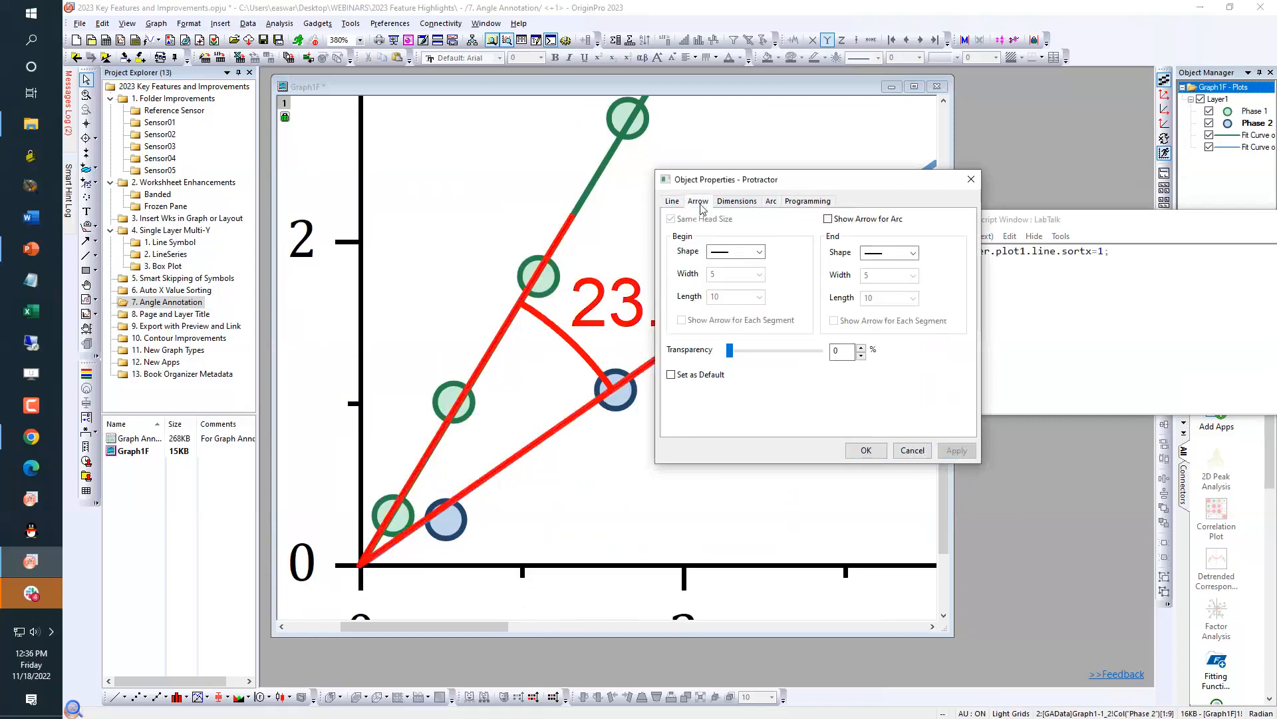
{"action": "left_click", "coordinate": [759, 252]}
{"action": "left_click", "coordinate": [732, 297]}
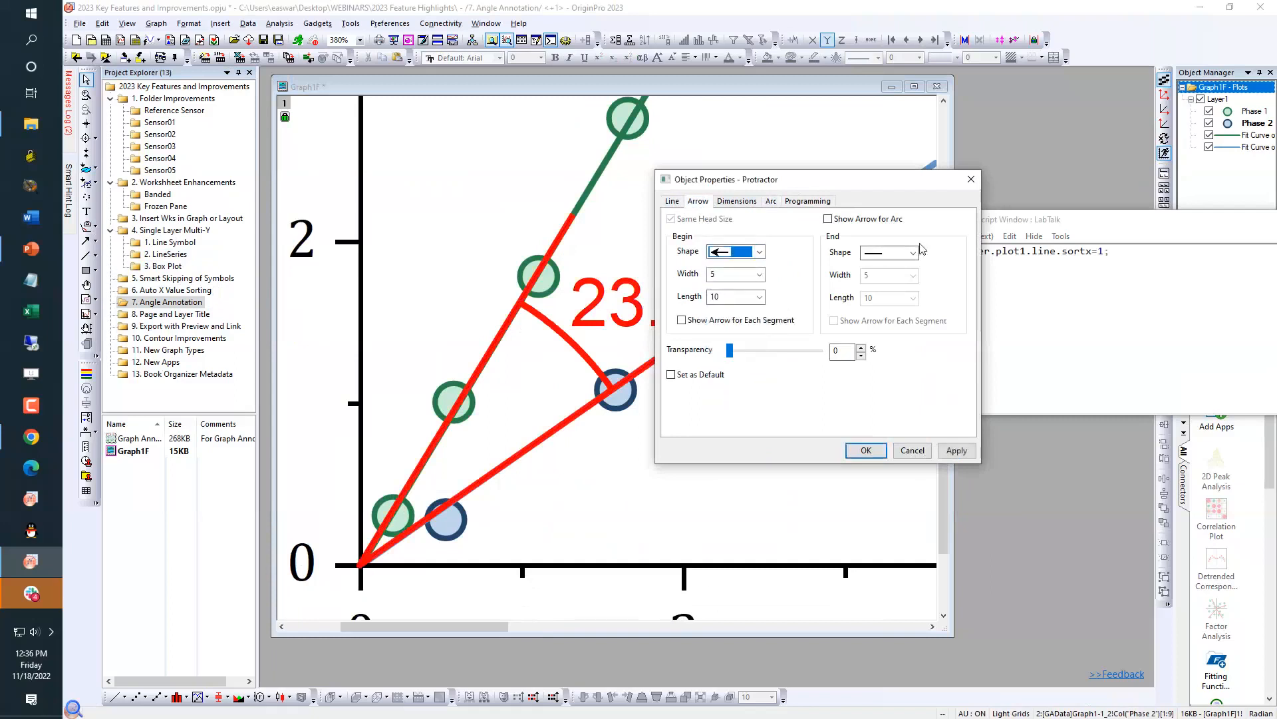
{"action": "left_click", "coordinate": [912, 254]}
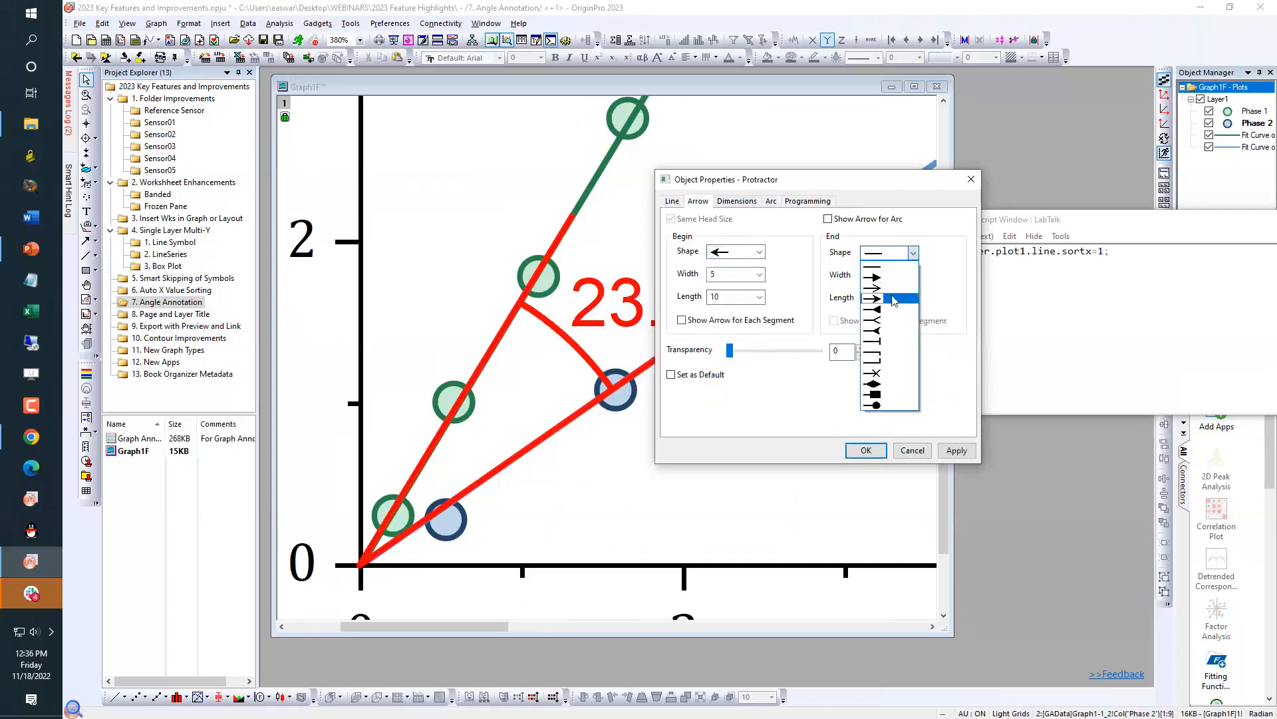
{"action": "left_click", "coordinate": [893, 299]}
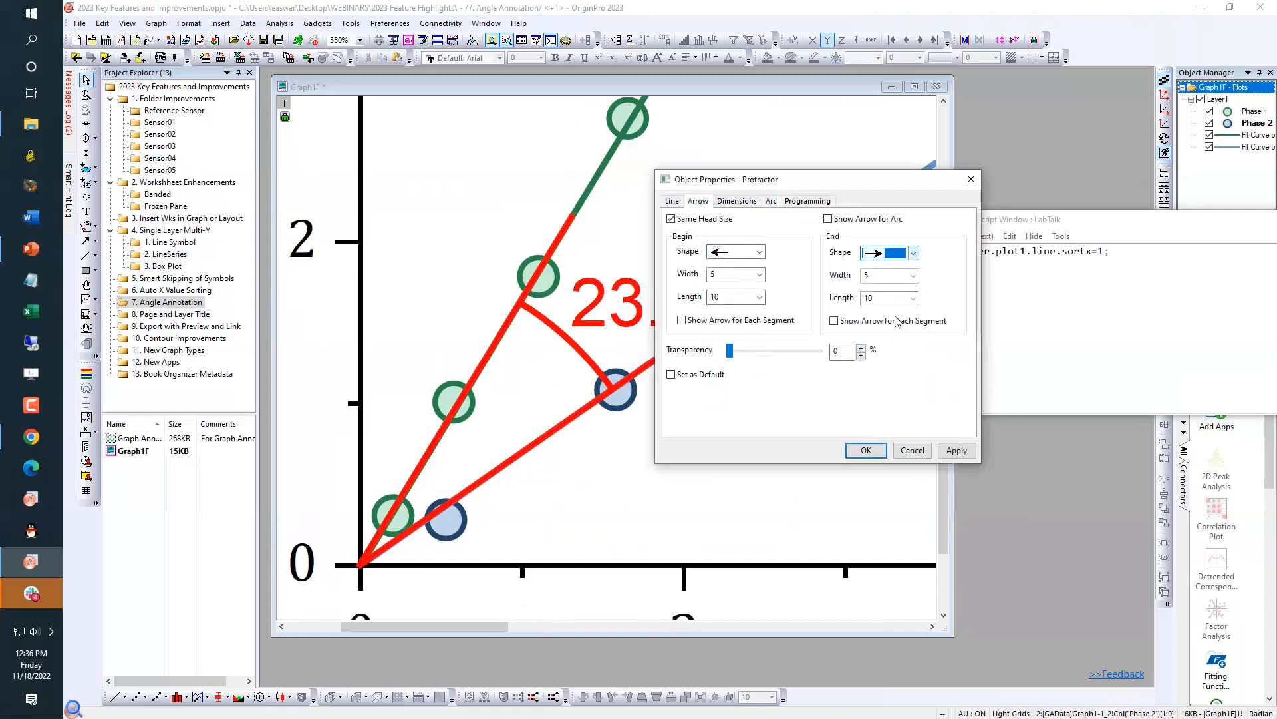
{"action": "left_click", "coordinate": [957, 450]}
{"action": "left_click", "coordinate": [866, 450]}
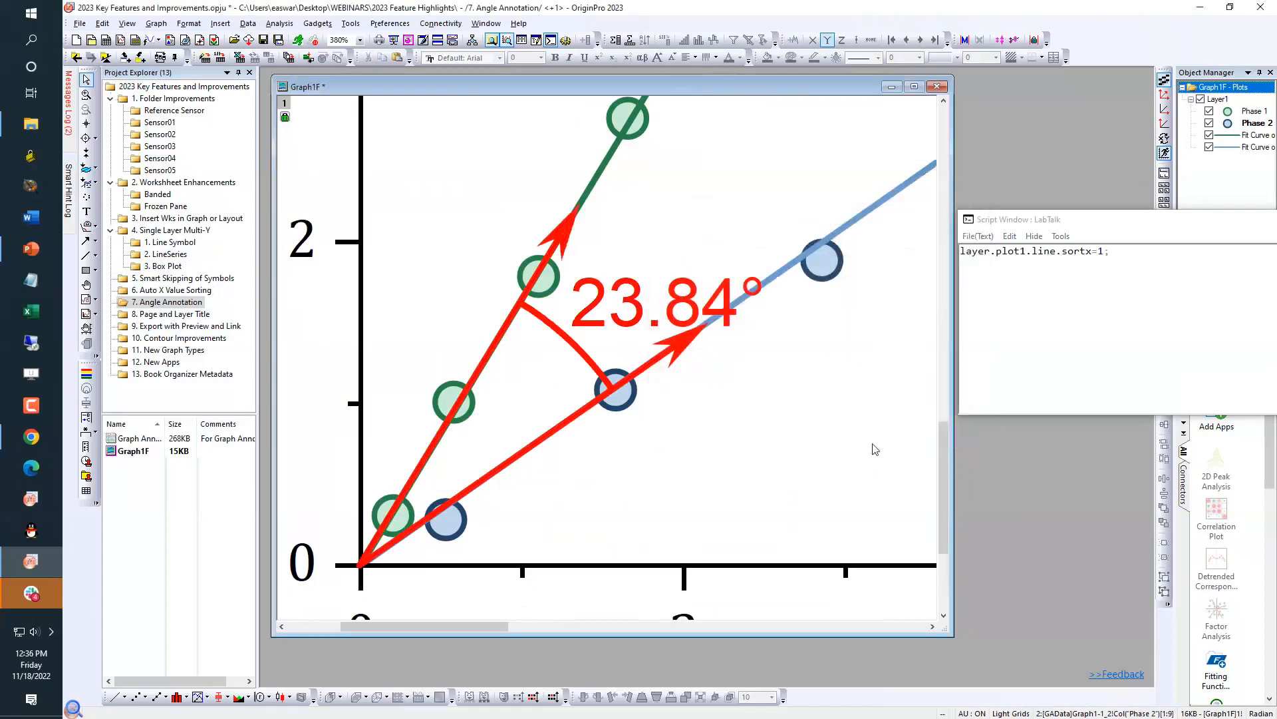
{"action": "left_click", "coordinate": [360, 39]}
{"action": "left_click", "coordinate": [349, 80]}
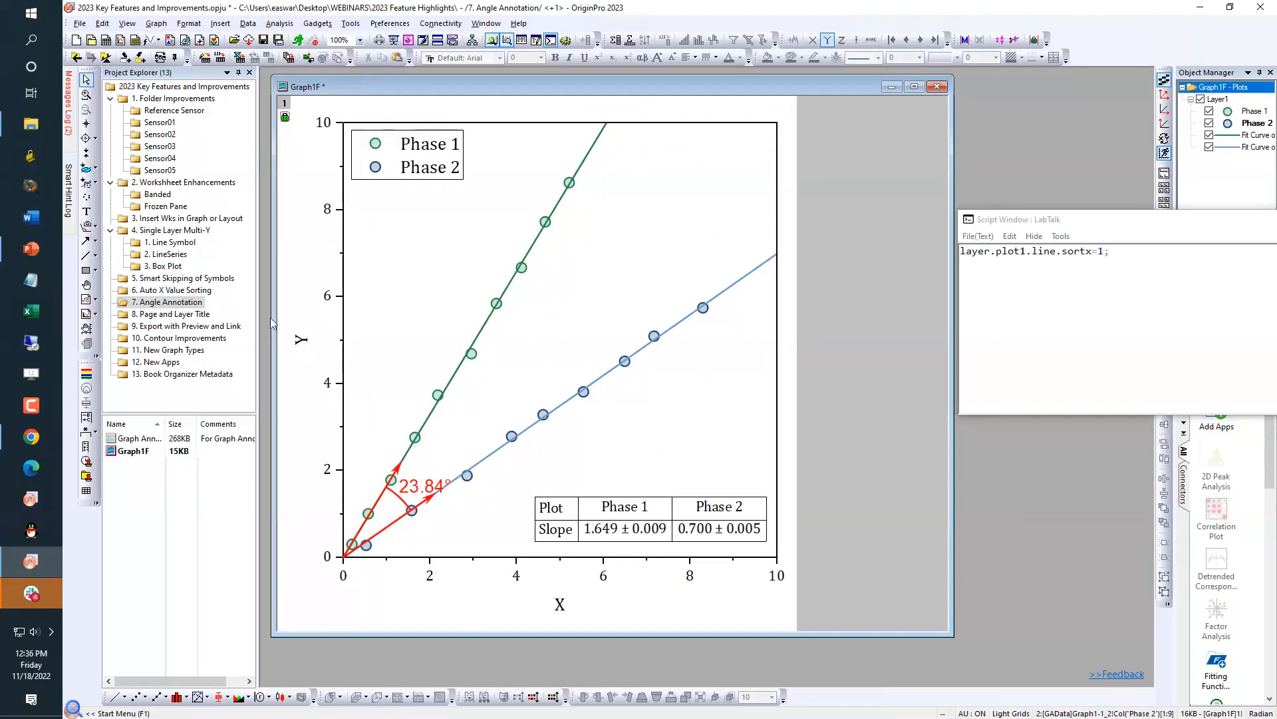
Open the 8. Page and Layer Title folder and copy the title text at the end of the Notes4 window
{"action": "left_click", "coordinate": [189, 316]}
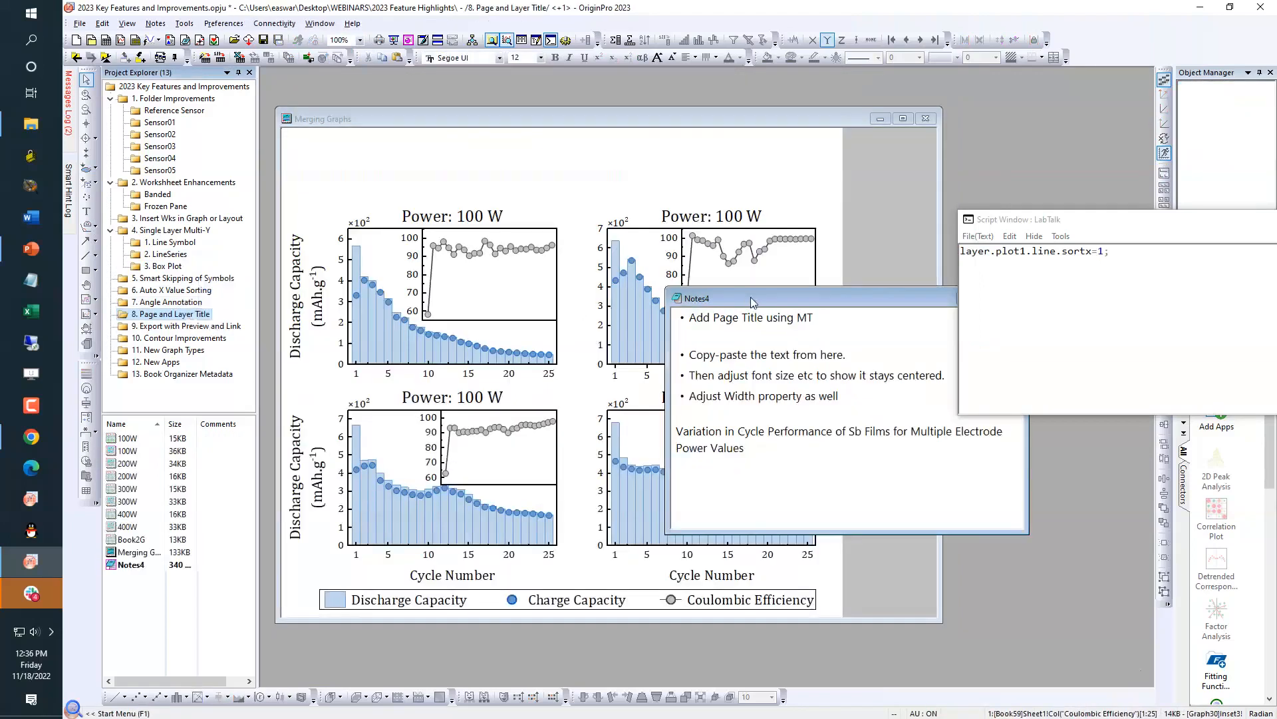
{"action": "left_click_drag", "start_coordinate": [752, 301], "coordinate": [710, 433]}
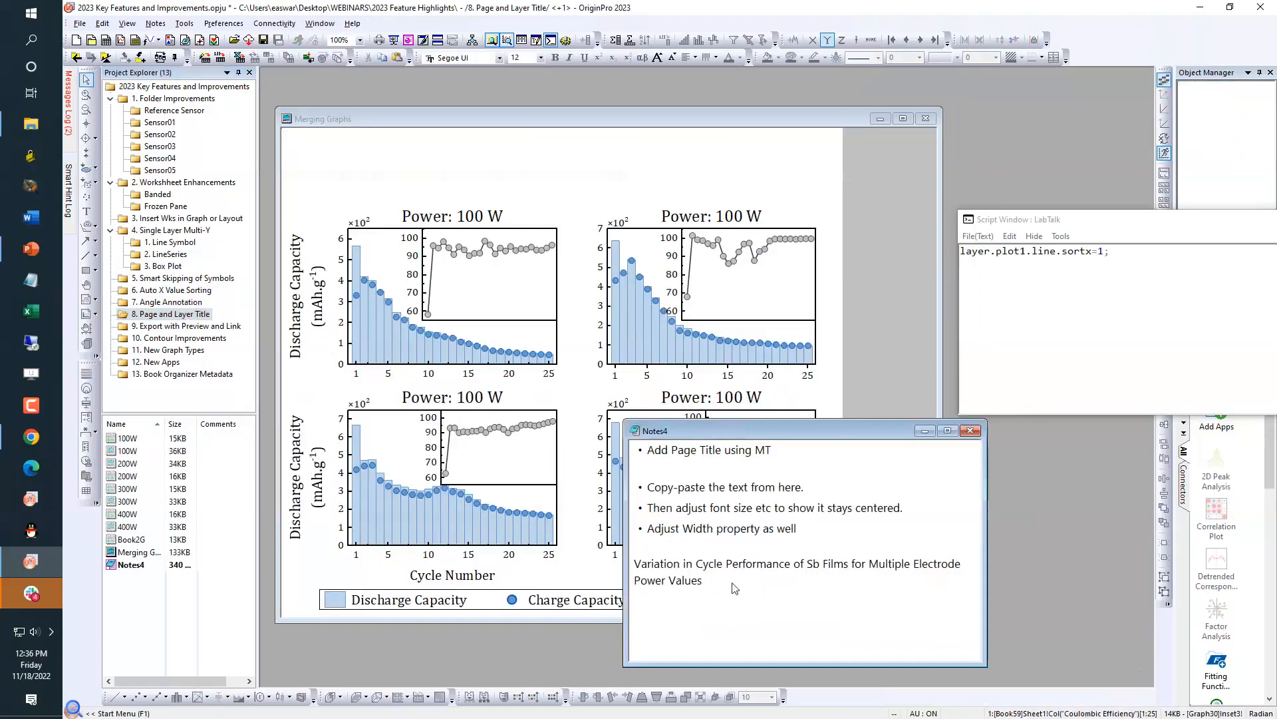
{"action": "left_click", "coordinate": [732, 578]}
{"action": "left_click", "coordinate": [651, 546], "text": "shift"}
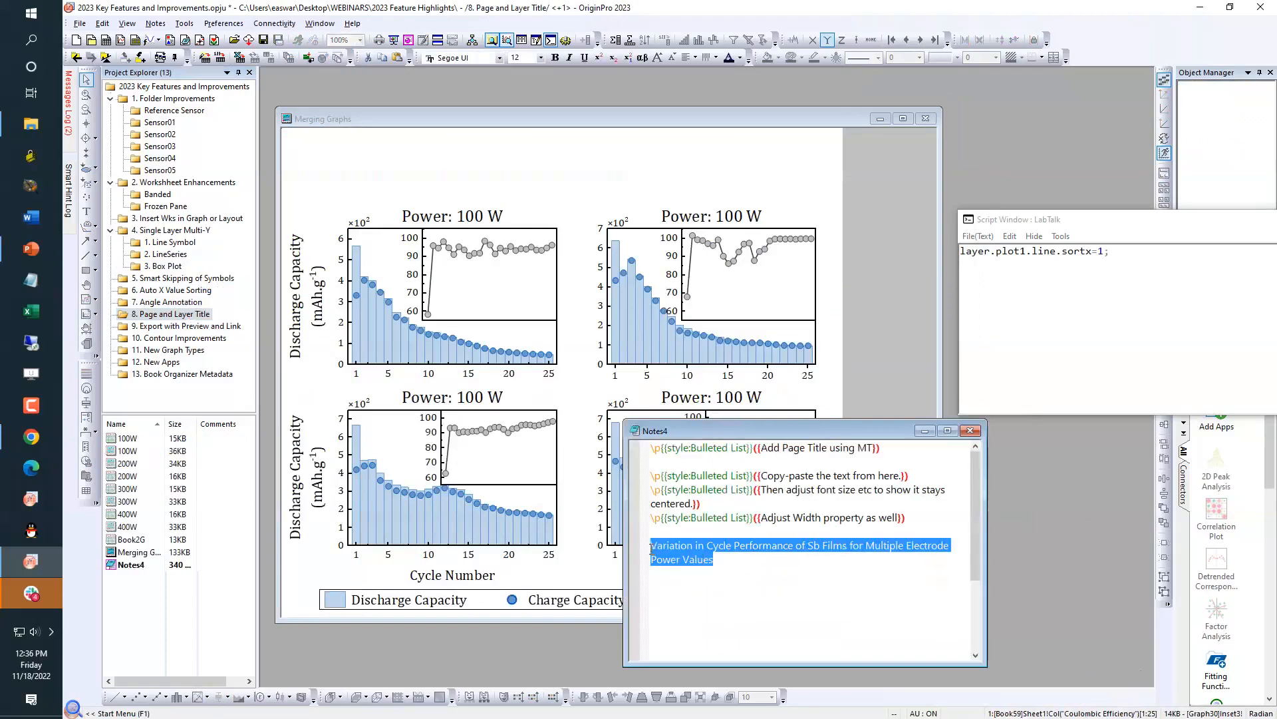
Add a page title to the Merging Graphs page
{"action": "left_click", "coordinate": [530, 127]}
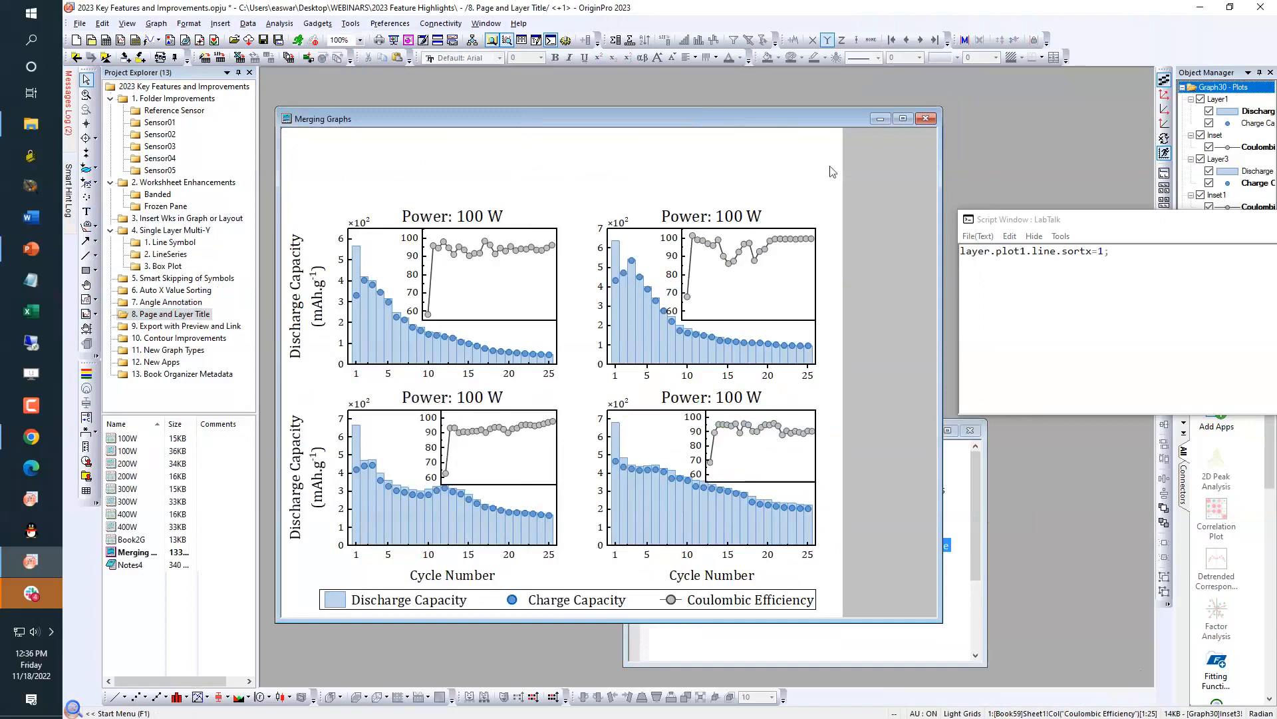
{"action": "left_click", "coordinate": [845, 130]}
{"action": "left_click", "coordinate": [847, 133]}
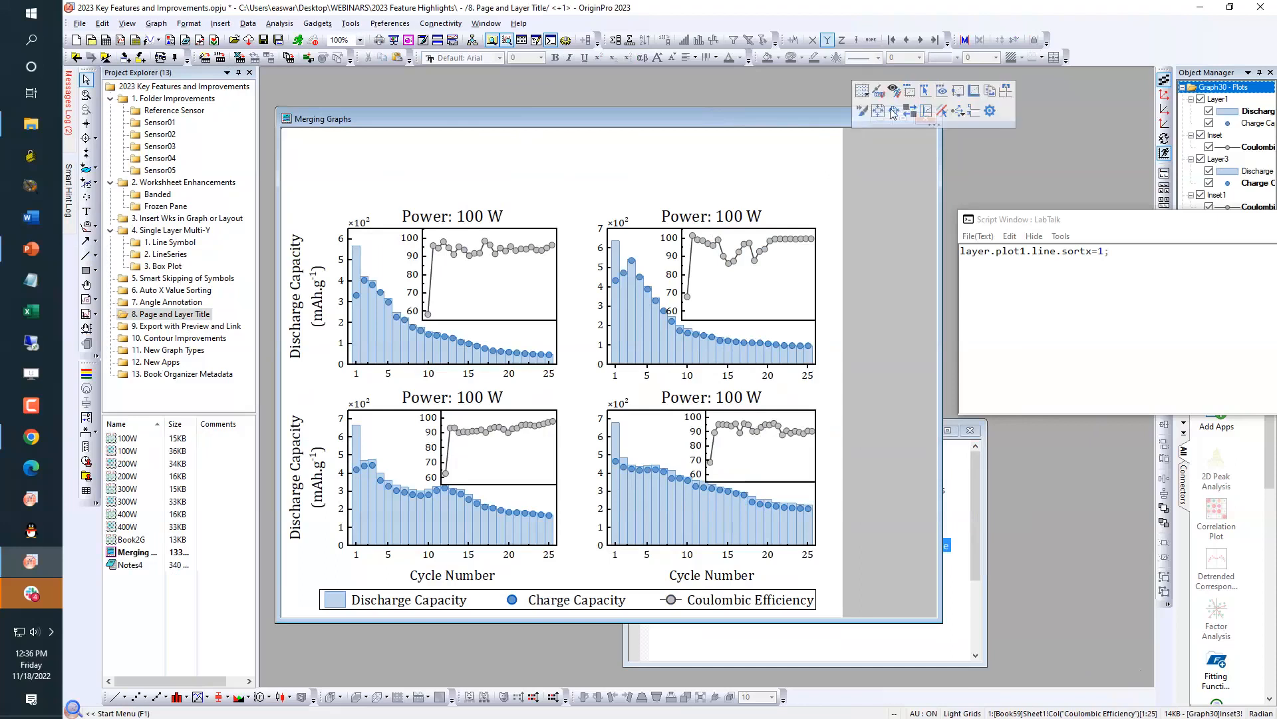
{"action": "left_click", "coordinate": [1007, 92]}
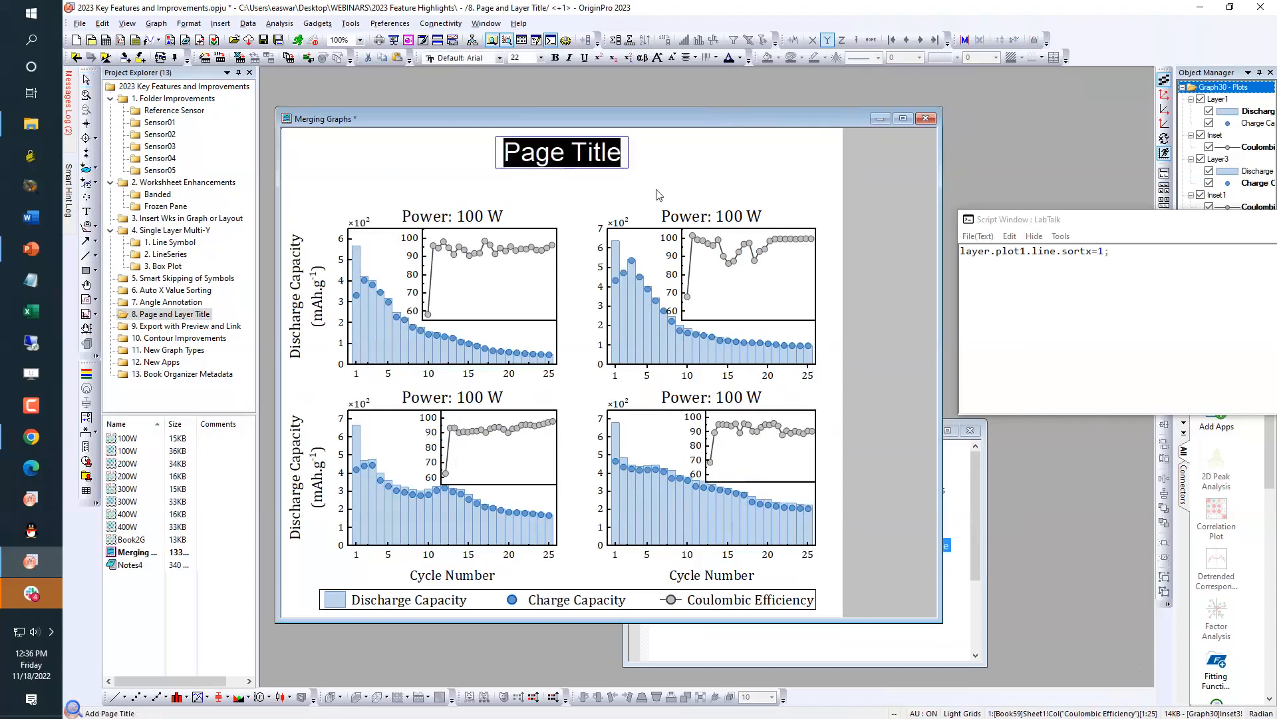
Replace the placeholder page title with "Variation in Cycle Performance of Sb Films for Multiple Electrode Power Values"
{"action": "double_click", "coordinate": [616, 156]}
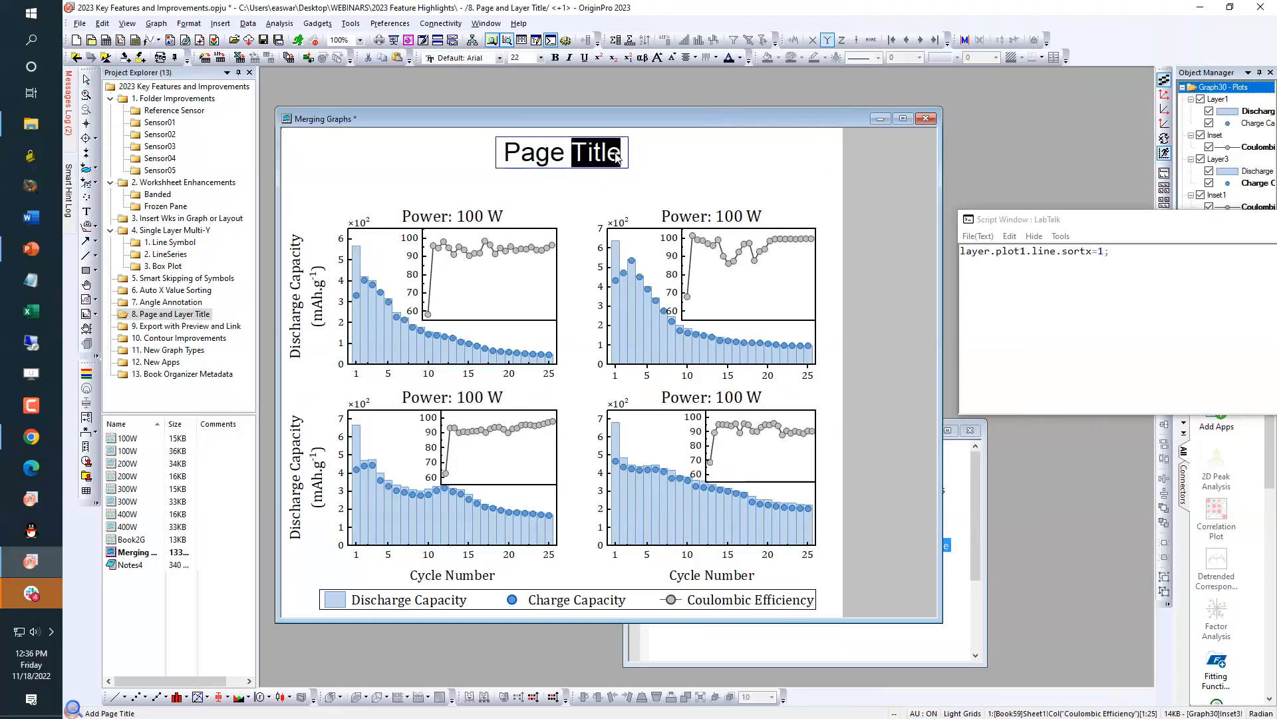
{"action": "key", "text": "BackSpace"}
{"action": "key", "text": "BackSpace"}
{"action": "key", "text": "BackSpace"}
{"action": "key", "text": "BackSpace"}
{"action": "key", "text": "BackSpace"}
{"action": "key", "text": "BackSpace"}
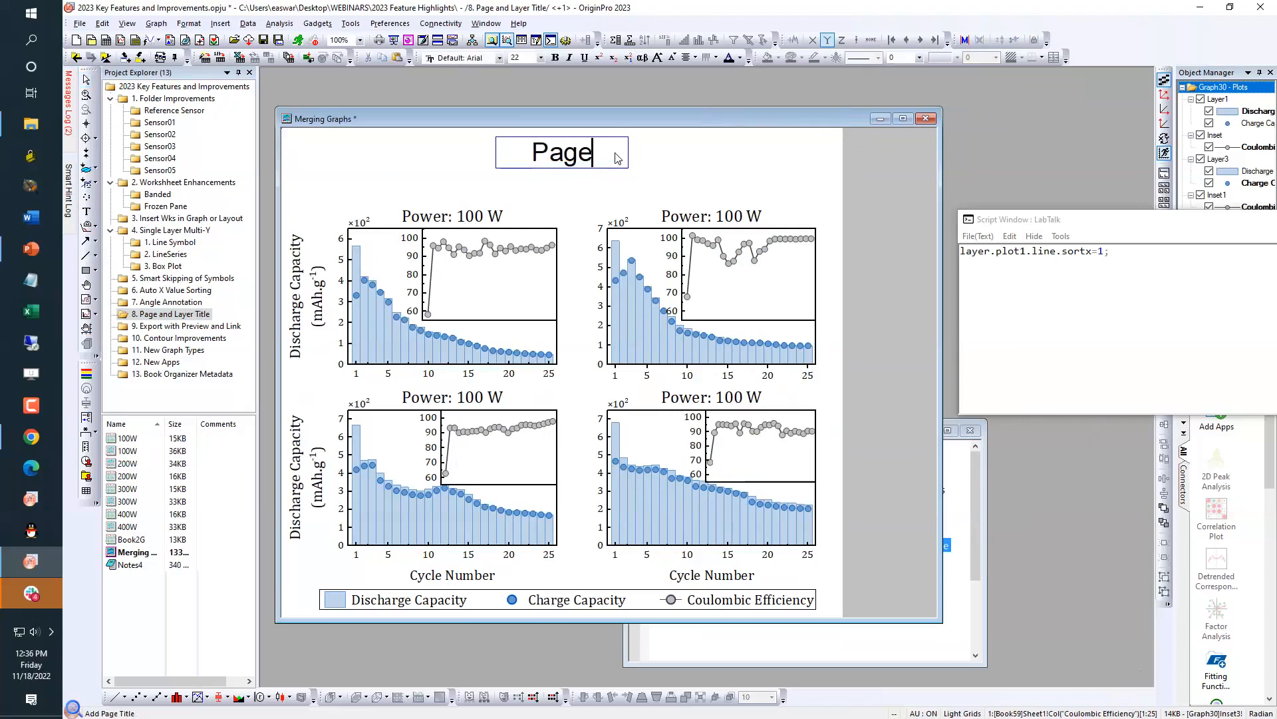
{"action": "type", "text": "cle Performance of Sb Films for Multiple Electrode Power"}
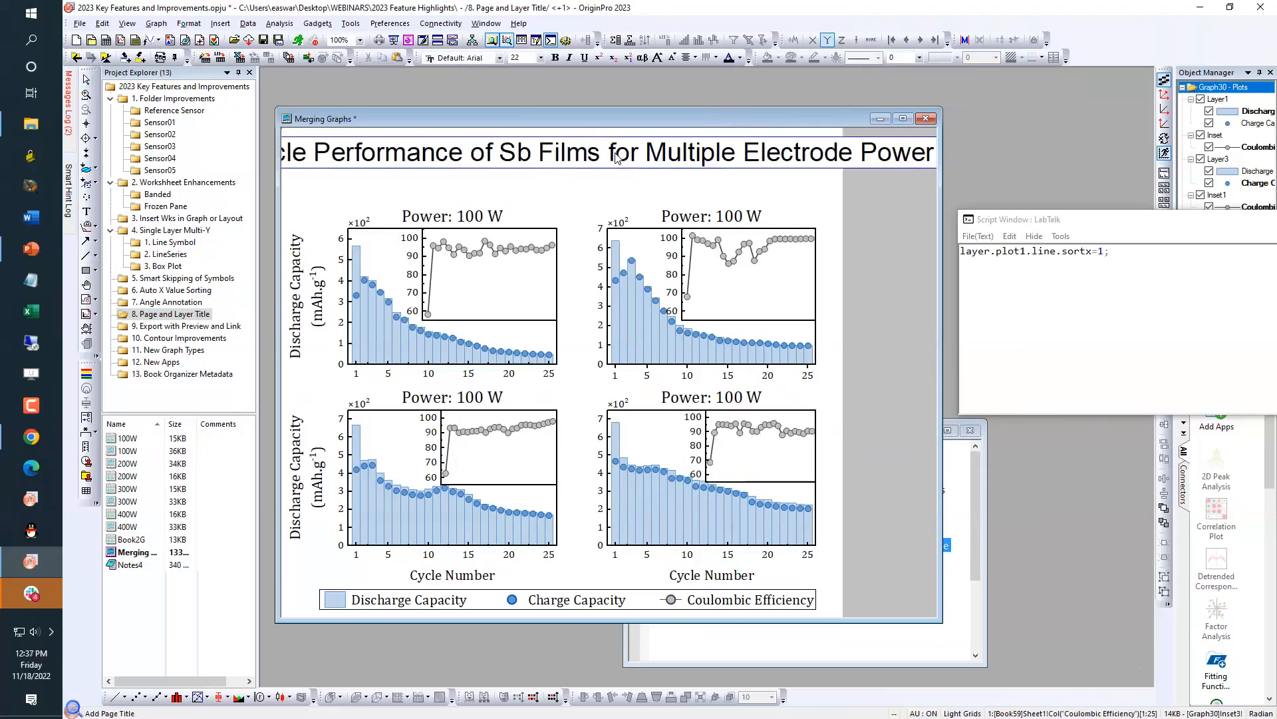
{"action": "left_click", "coordinate": [856, 215]}
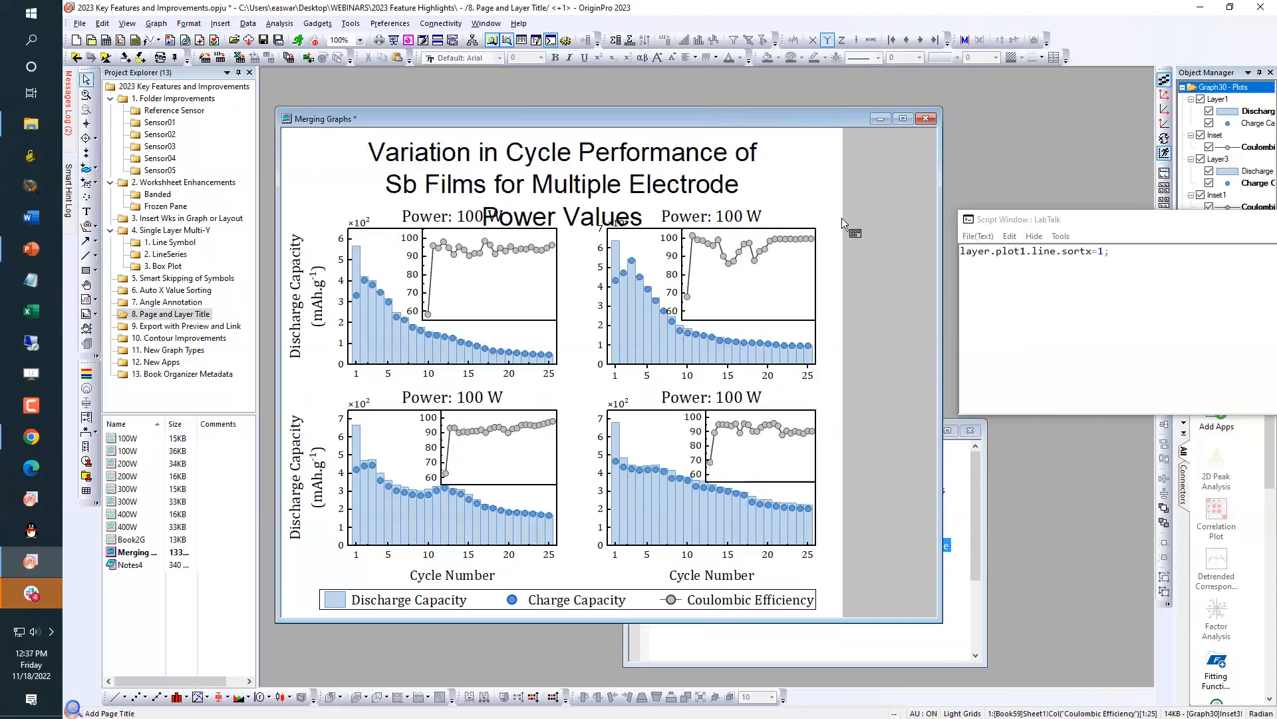
Decrease the page title's font size stepwise to 16
{"action": "left_click", "coordinate": [634, 162]}
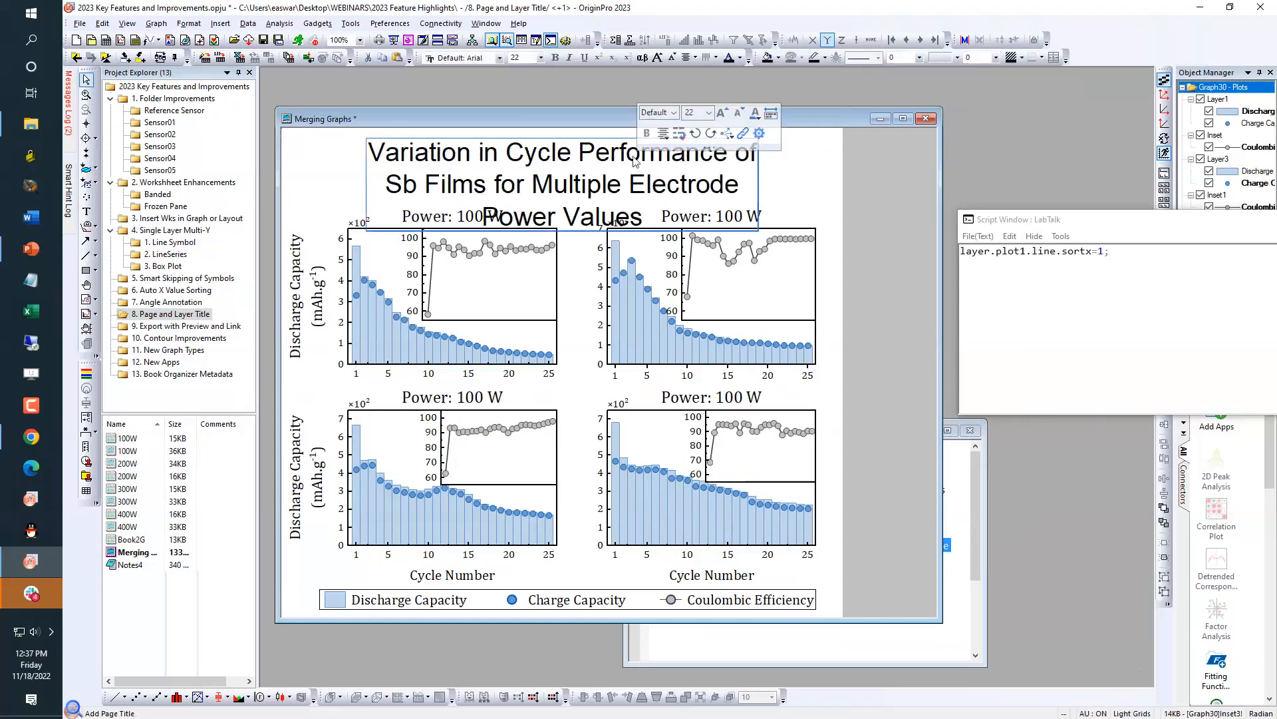
{"action": "left_click", "coordinate": [701, 155]}
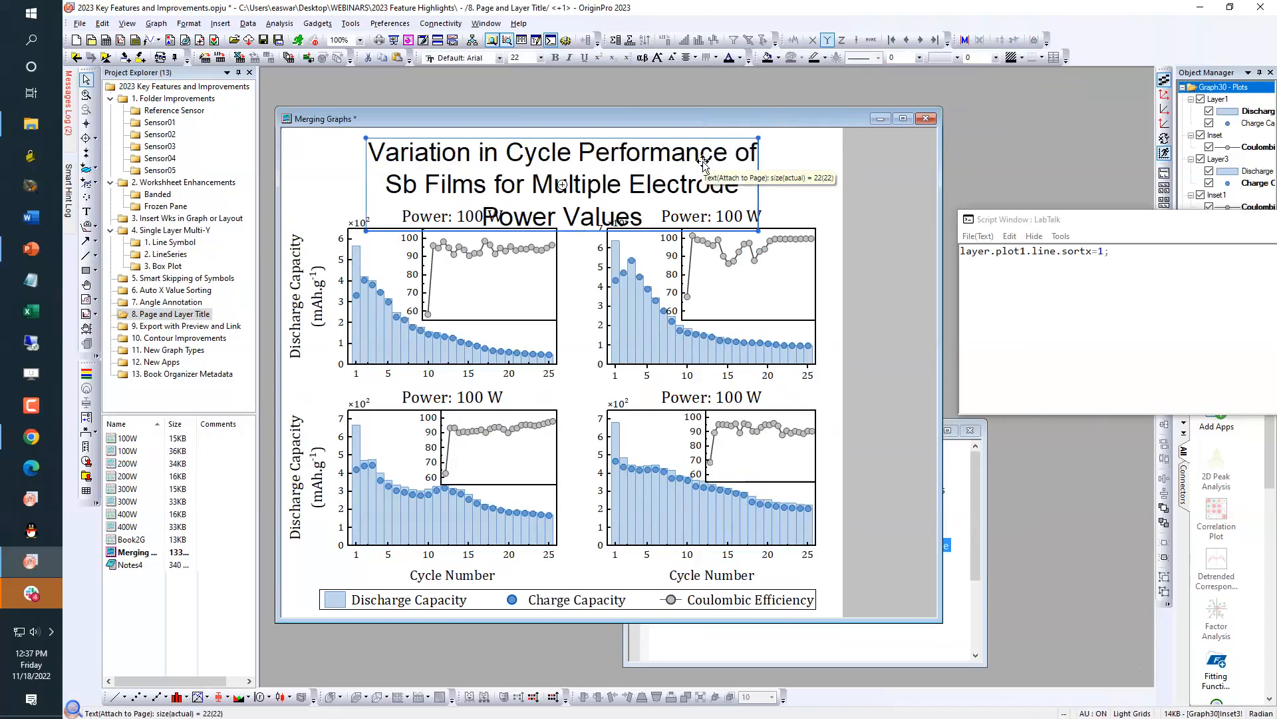
{"action": "key", "text": "Escape"}
{"action": "left_click", "coordinate": [716, 174]}
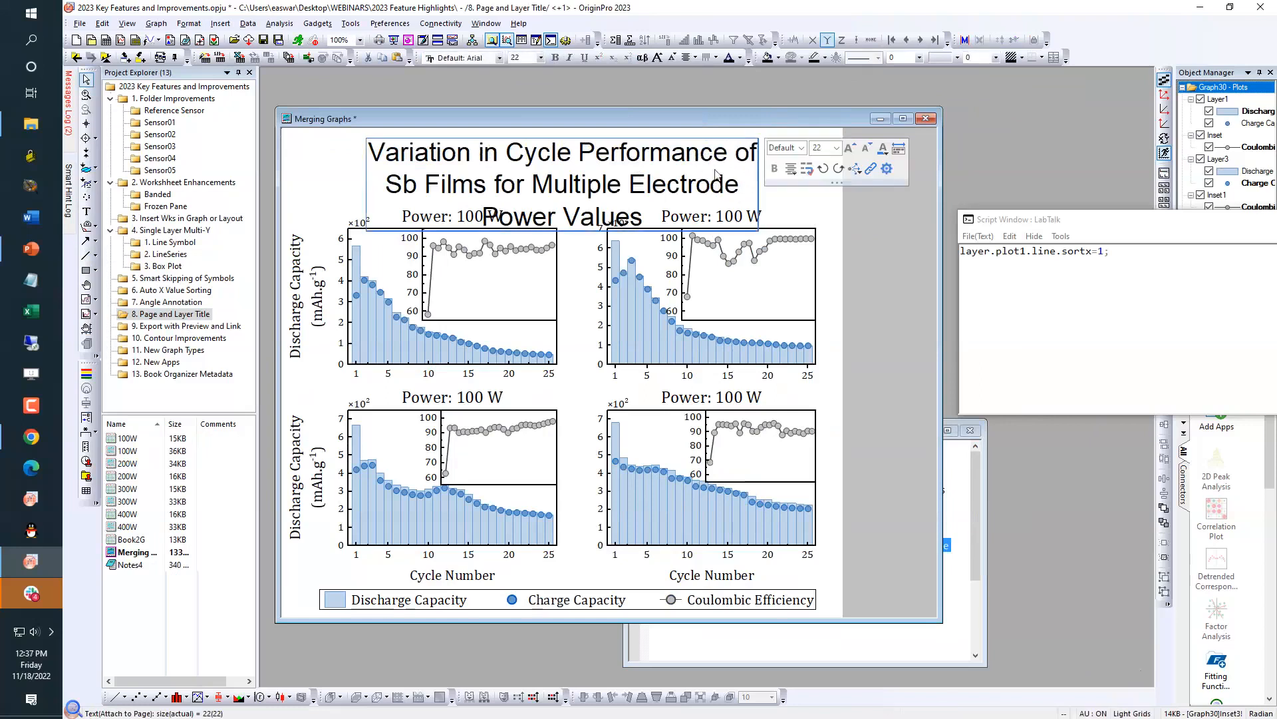
{"action": "left_click", "coordinate": [865, 149]}
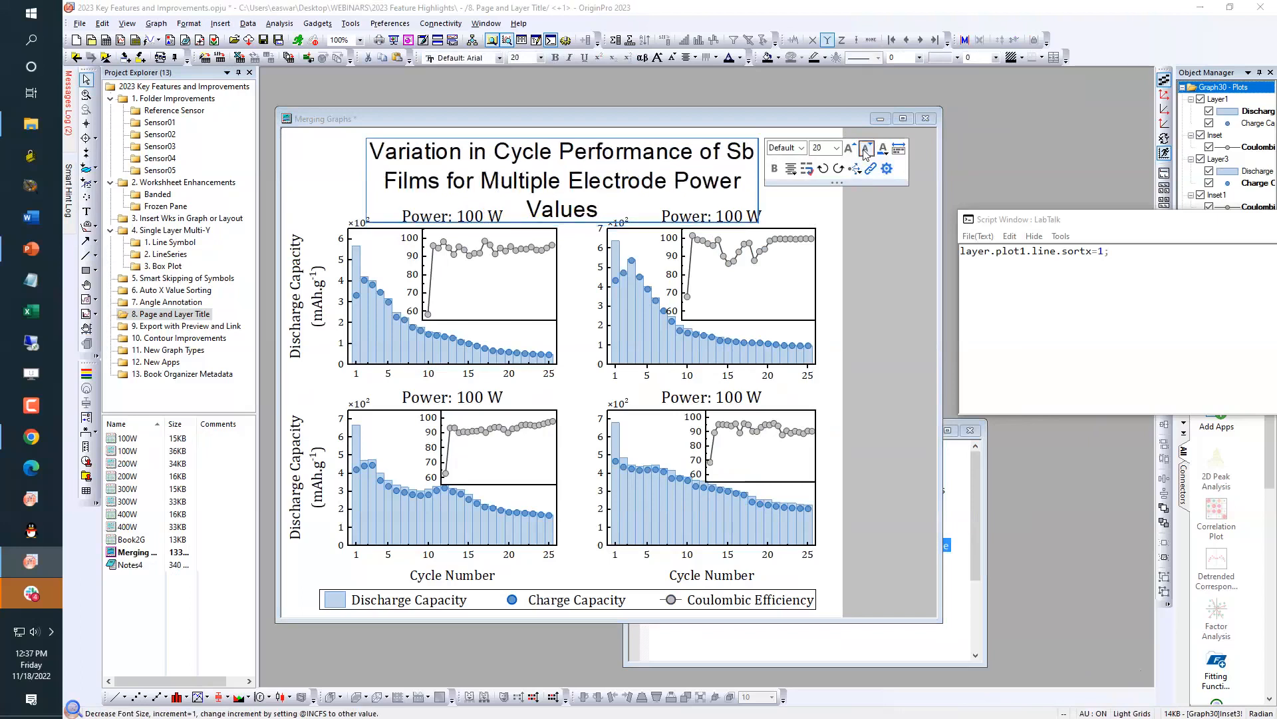
{"action": "left_click", "coordinate": [866, 149]}
{"action": "left_click", "coordinate": [866, 149]}
{"action": "left_click", "coordinate": [865, 149]}
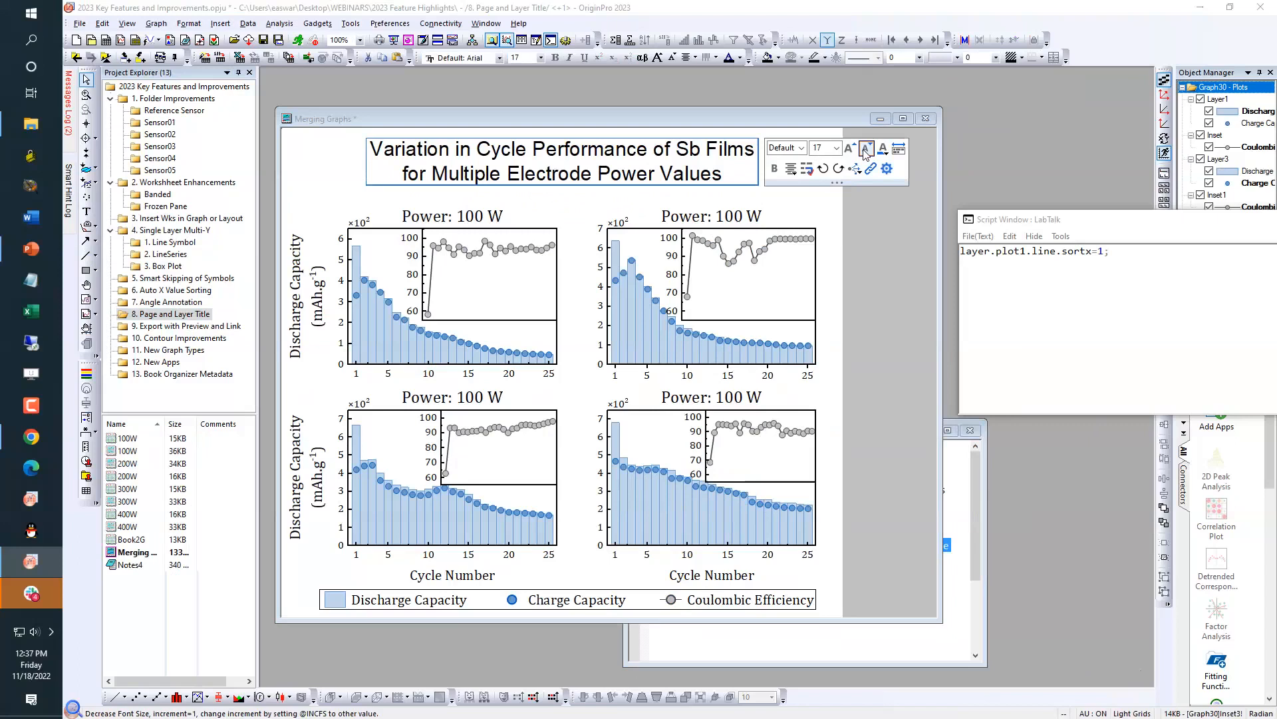
{"action": "left_click", "coordinate": [866, 149]}
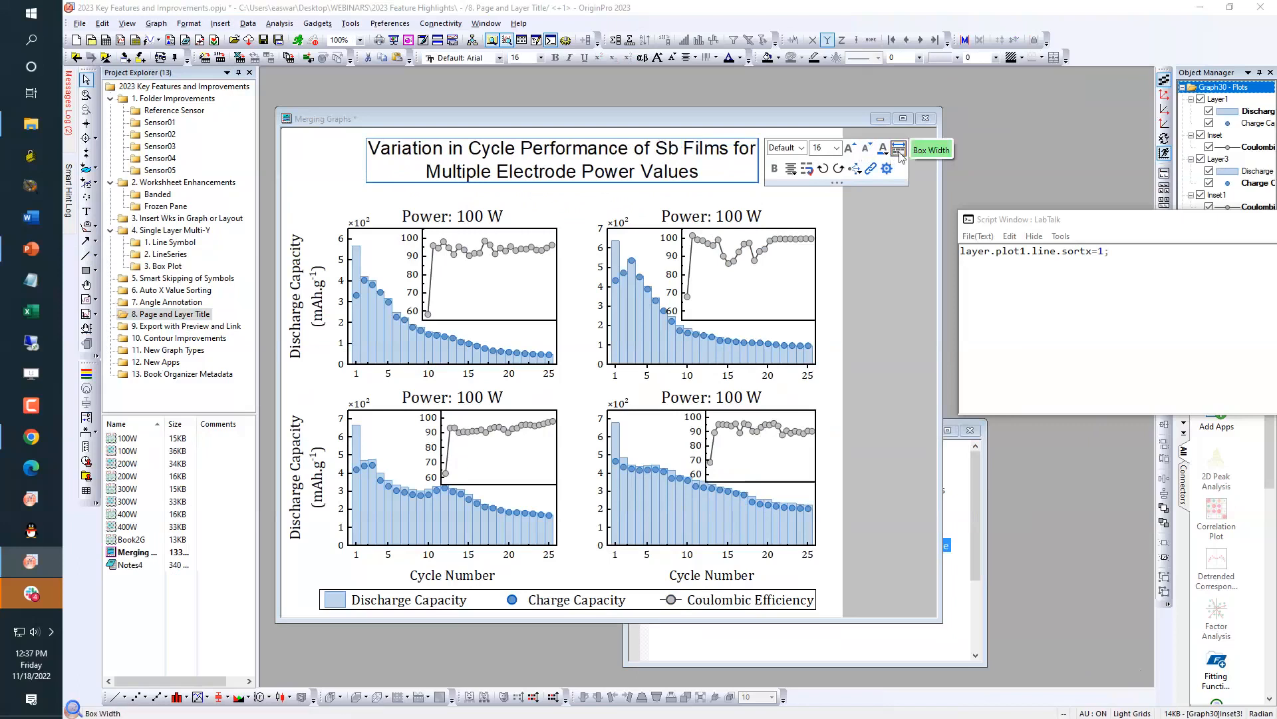
Set the page title's text box width to 85% of the page
{"action": "left_click", "coordinate": [899, 152]}
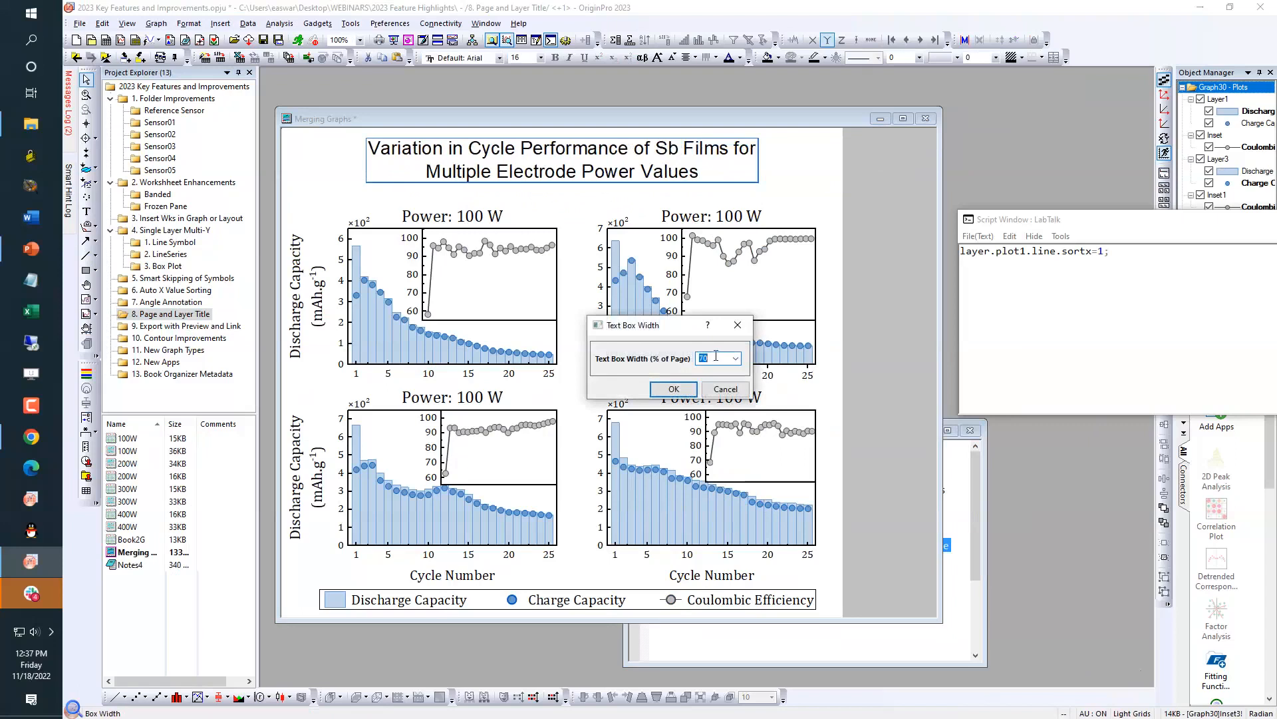
{"action": "type", "text": "85"}
{"action": "left_click", "coordinate": [673, 388]}
{"action": "left_click", "coordinate": [887, 180]}
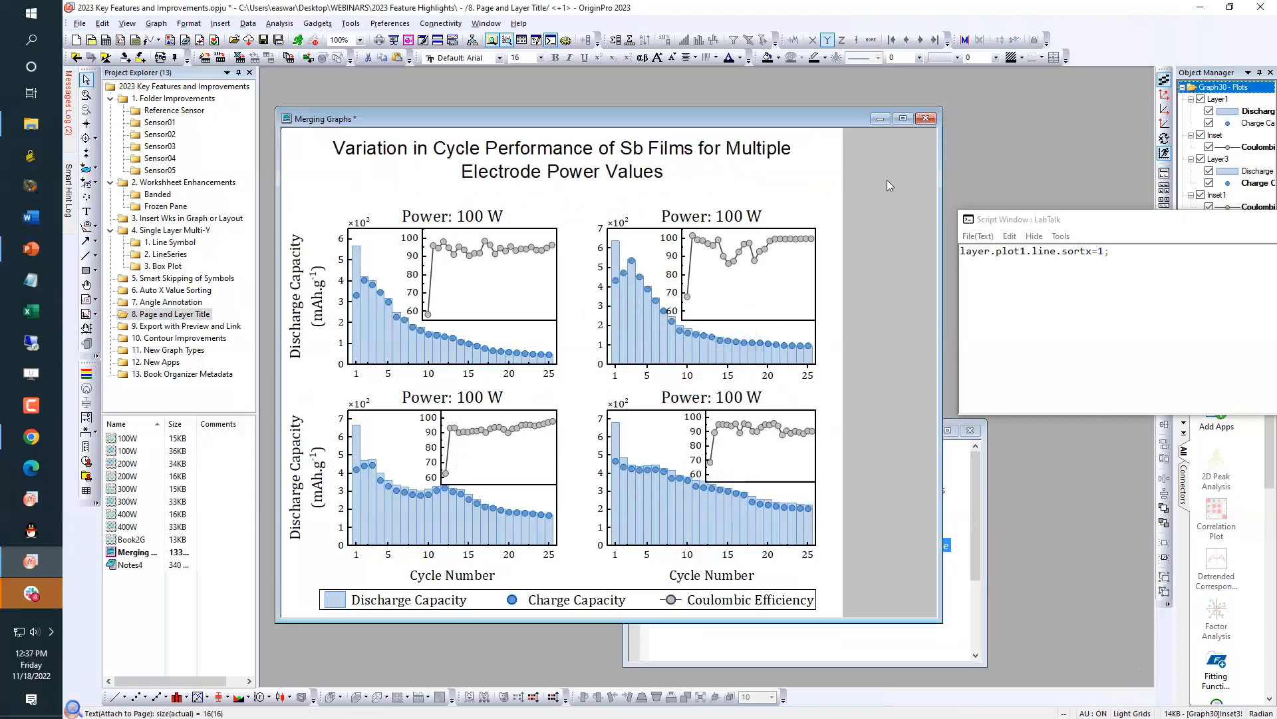
Change the page title's font to Cambria
{"action": "left_click", "coordinate": [684, 160]}
{"action": "left_click", "coordinate": [723, 112]}
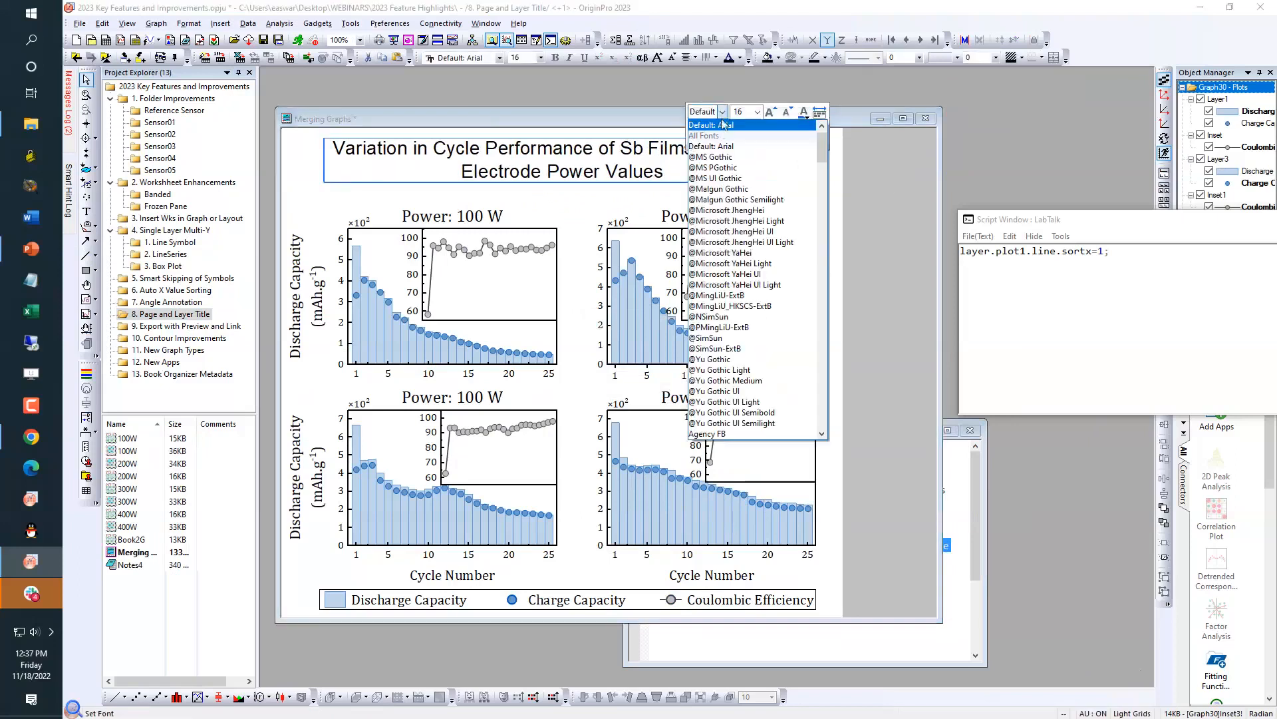
{"action": "scroll", "coordinate": [753, 259], "scroll_direction": "down", "scroll_amount": 1}
{"action": "scroll", "coordinate": [754, 256], "scroll_direction": "down", "scroll_amount": 2}
{"action": "scroll", "coordinate": [751, 198], "scroll_direction": "down", "scroll_amount": 15}
{"action": "scroll", "coordinate": [751, 198], "scroll_direction": "down", "scroll_amount": 3}
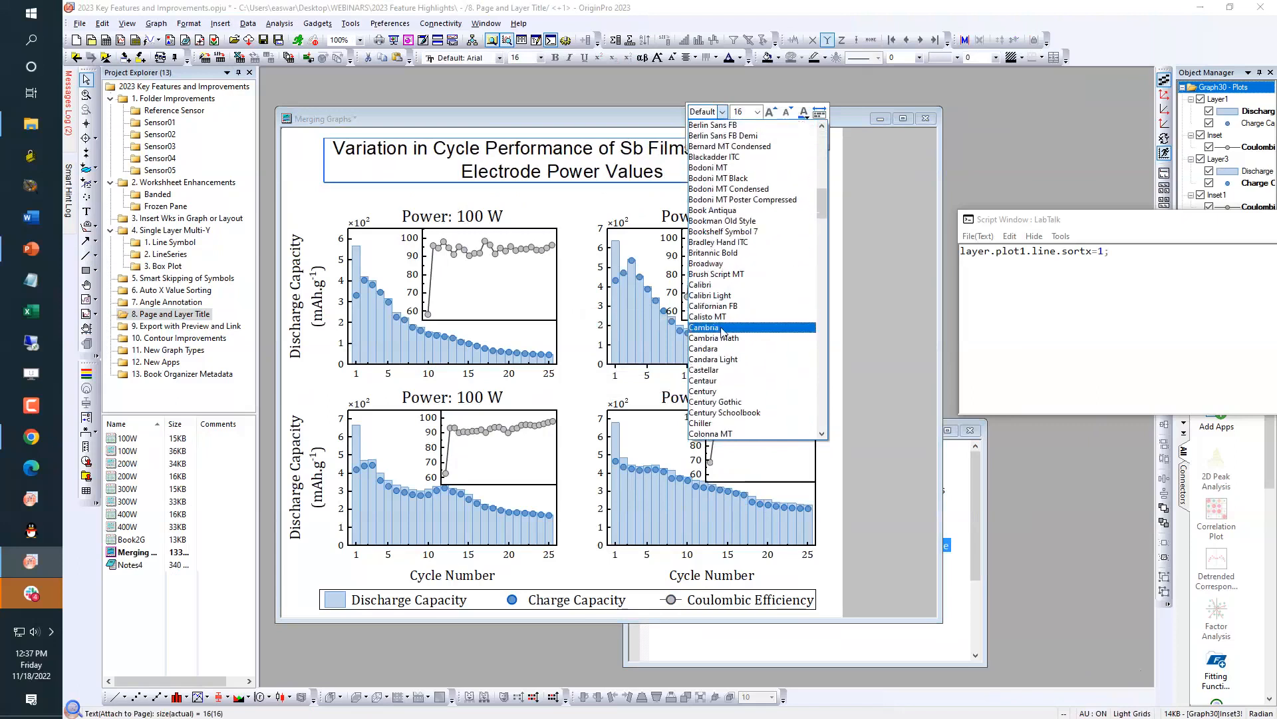
{"action": "left_click", "coordinate": [723, 328]}
{"action": "left_click", "coordinate": [856, 220]}
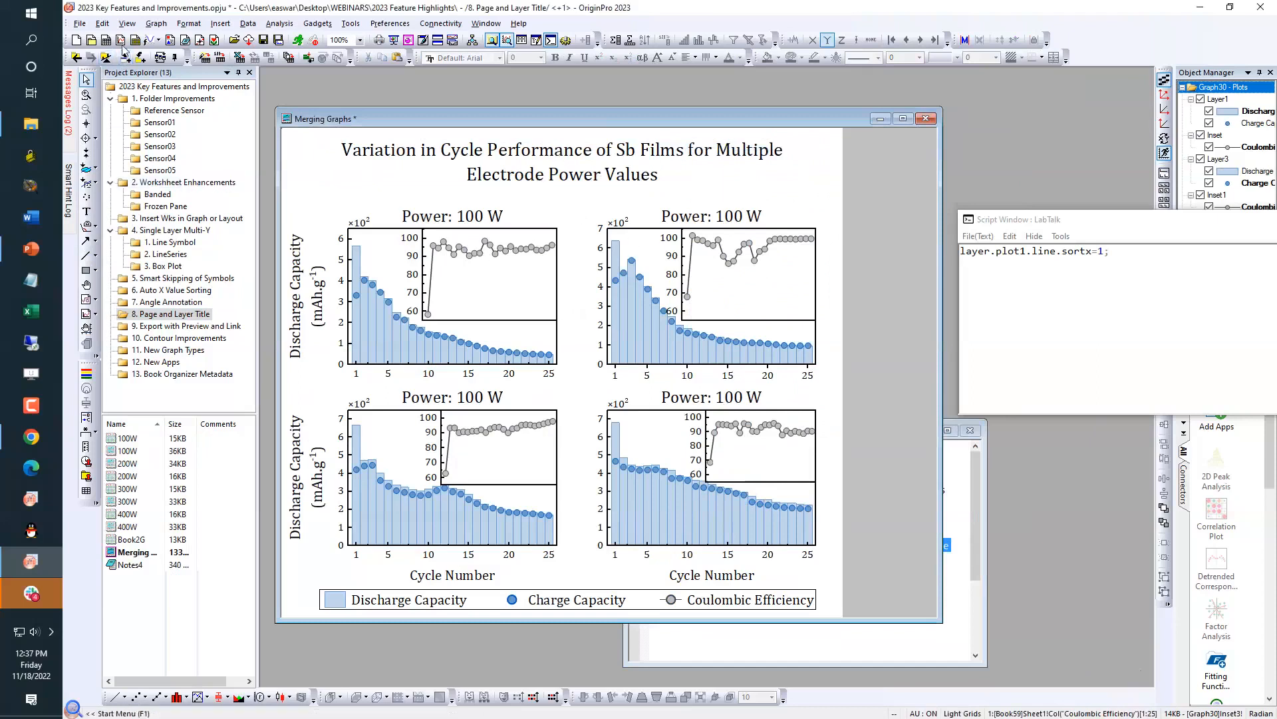
Create a new blank graph, add the page title "dsfffasd" to it, and return to the Merging Graphs window
{"action": "left_click", "coordinate": [121, 43]}
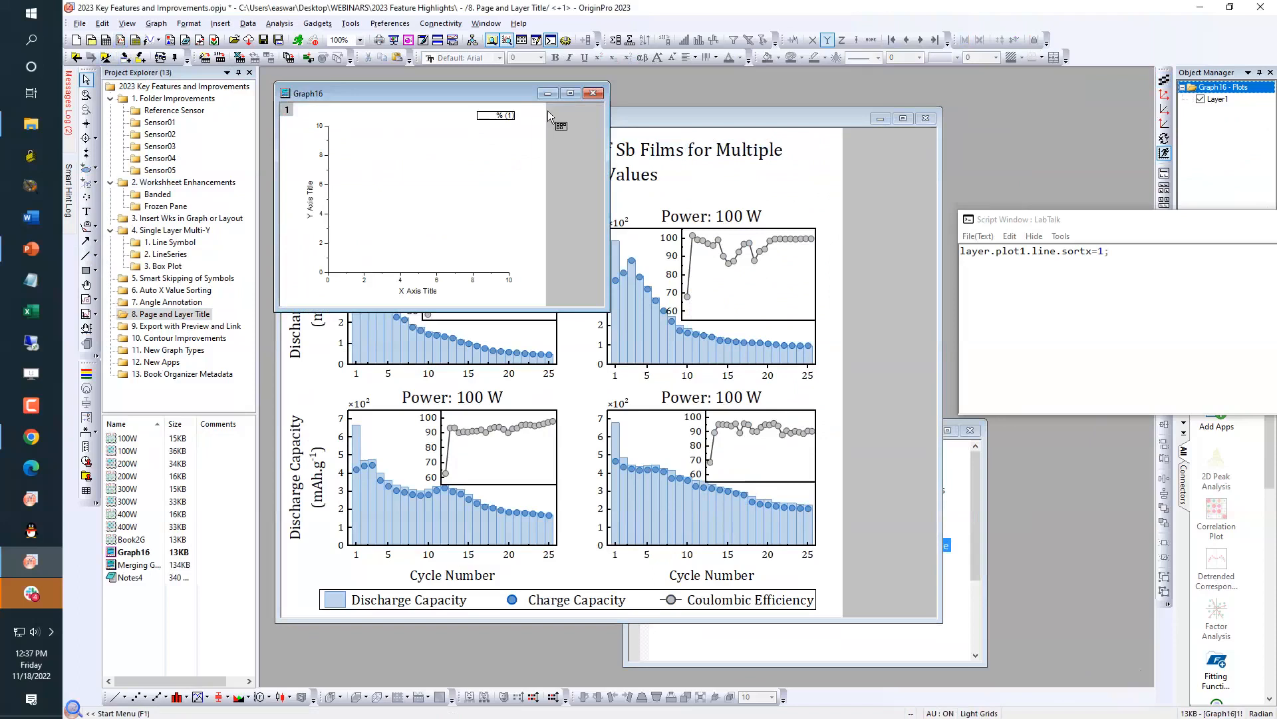
{"action": "left_click", "coordinate": [551, 109]}
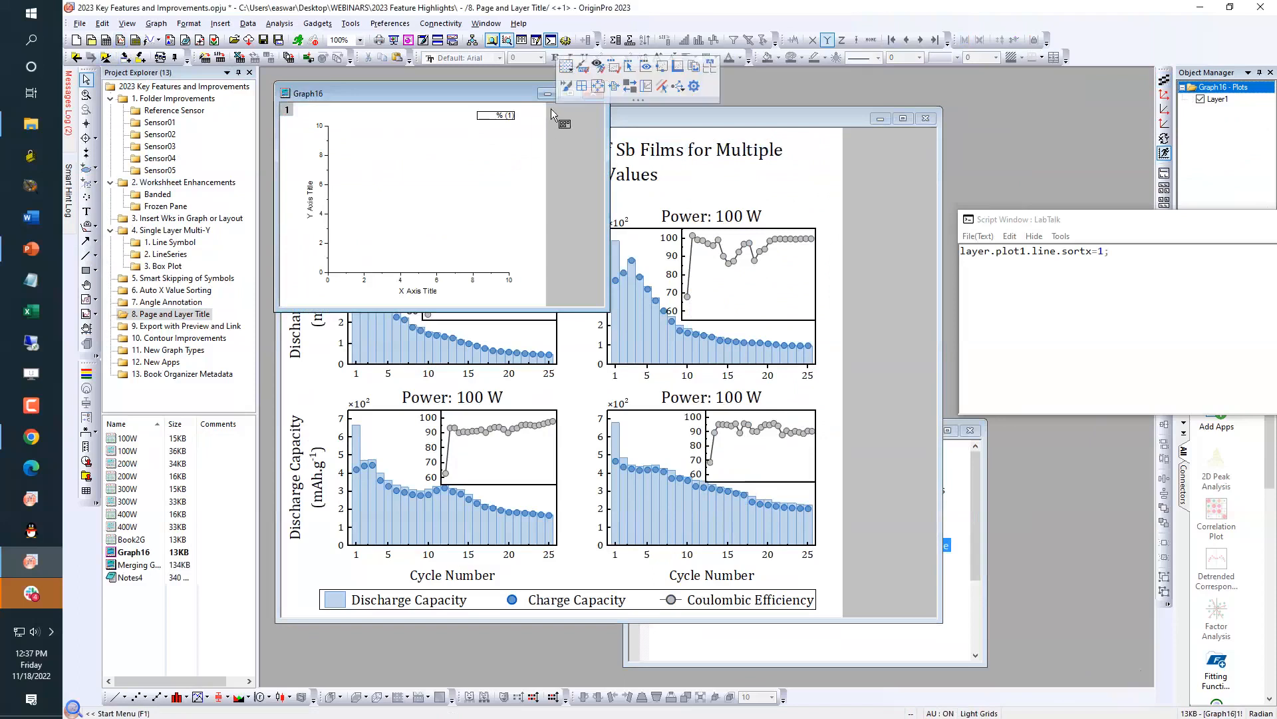
{"action": "left_click", "coordinate": [584, 103]}
{"action": "type", "text": "dsfffasdf"}
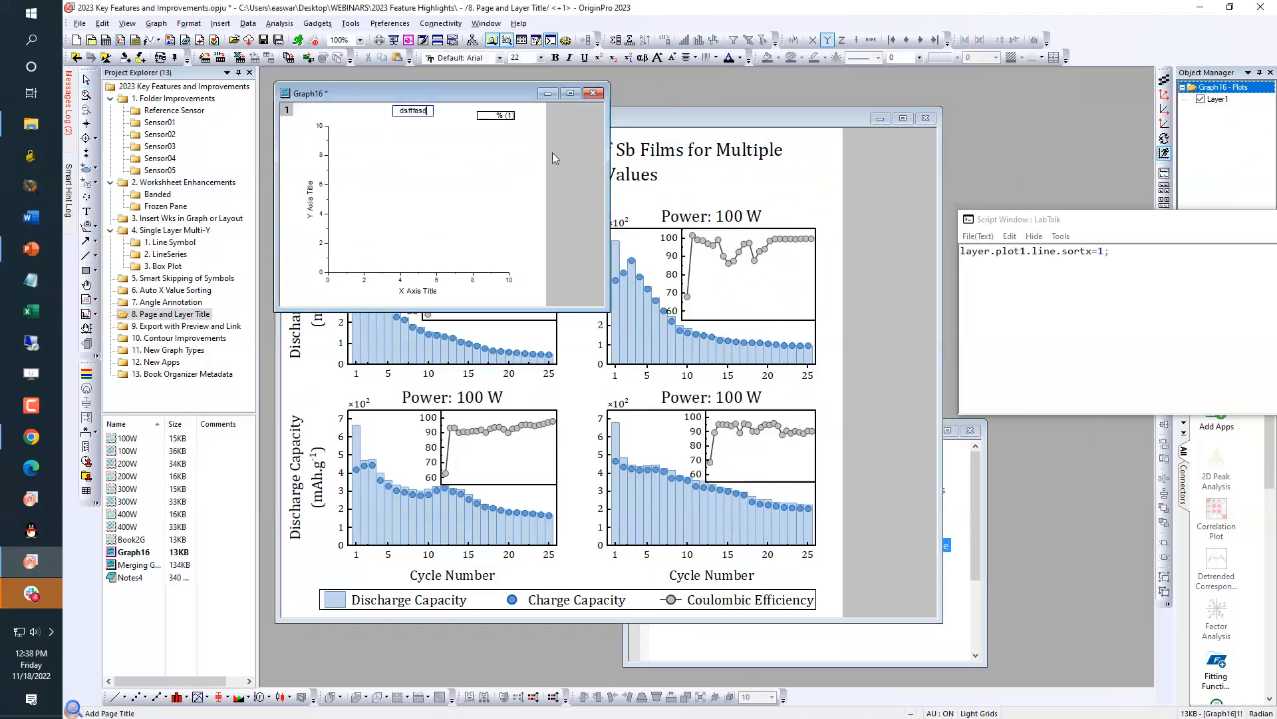
{"action": "left_click", "coordinate": [581, 161]}
{"action": "left_click", "coordinate": [668, 127]}
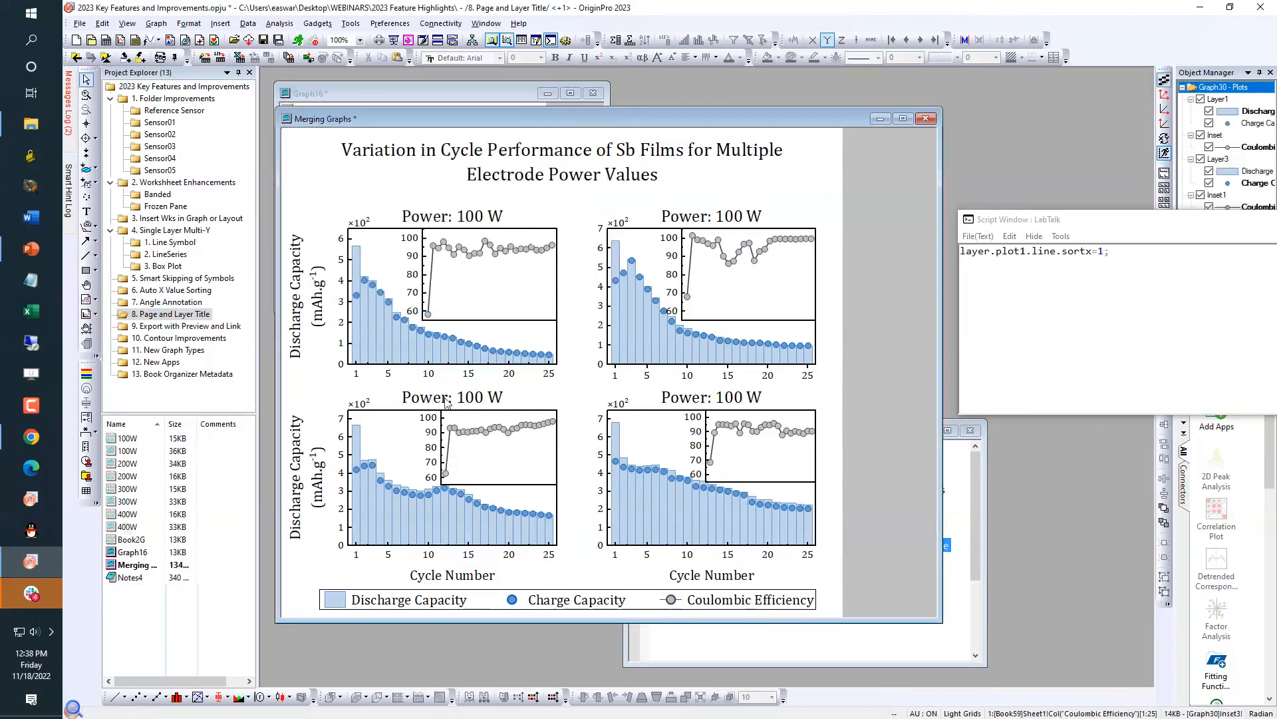
Open the export dialog for the Graph with Table window in the "9. Export with Preview and Link" project folder
{"action": "left_click", "coordinate": [166, 328]}
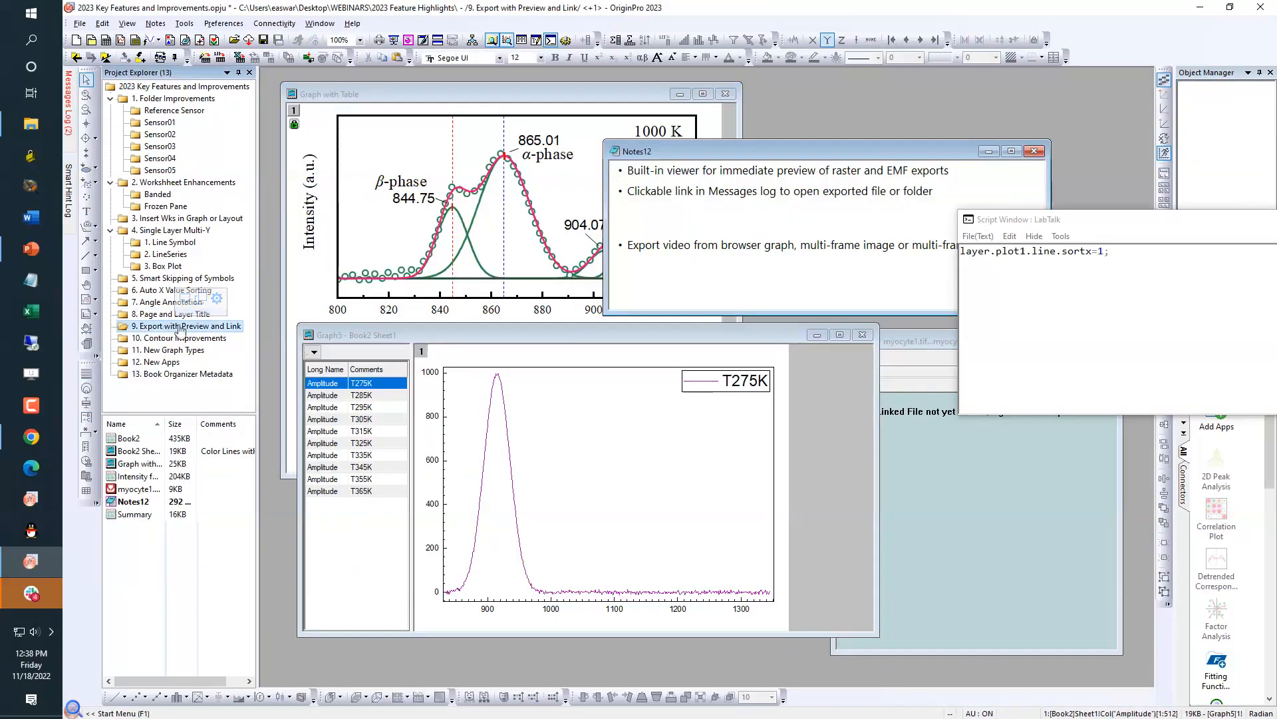
{"action": "left_click", "coordinate": [408, 93]}
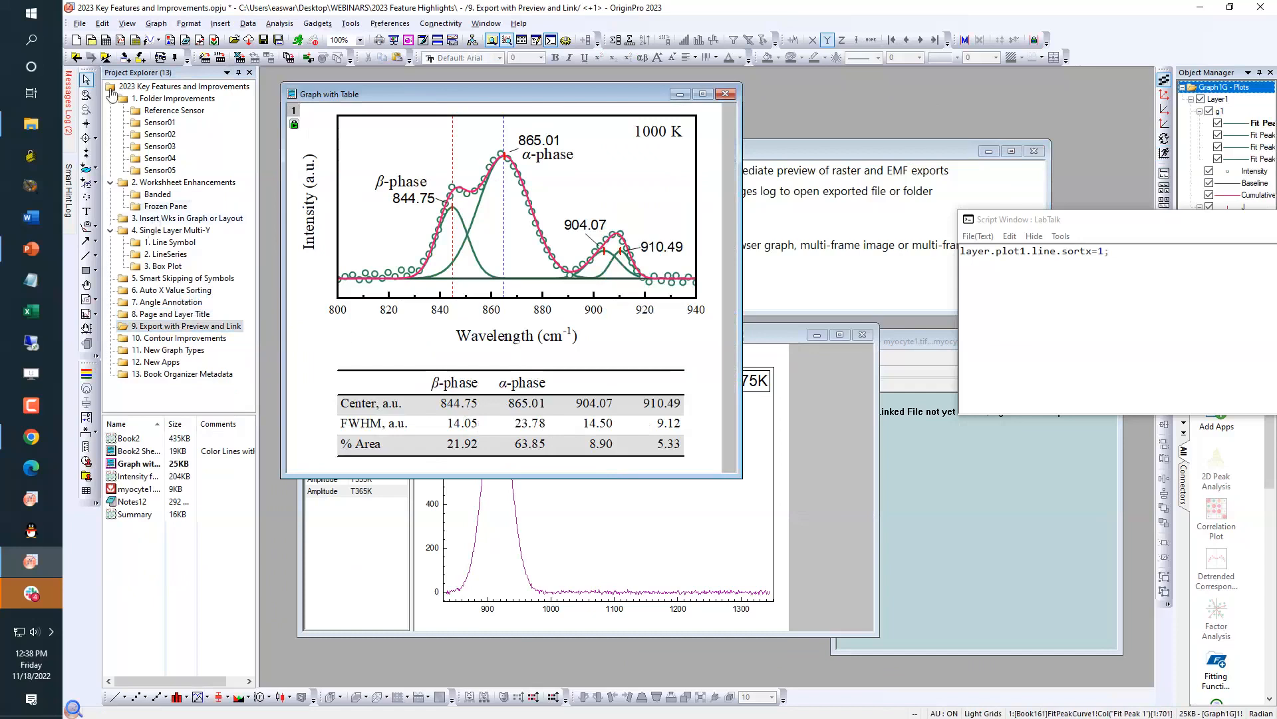
{"action": "left_click", "coordinate": [79, 24]}
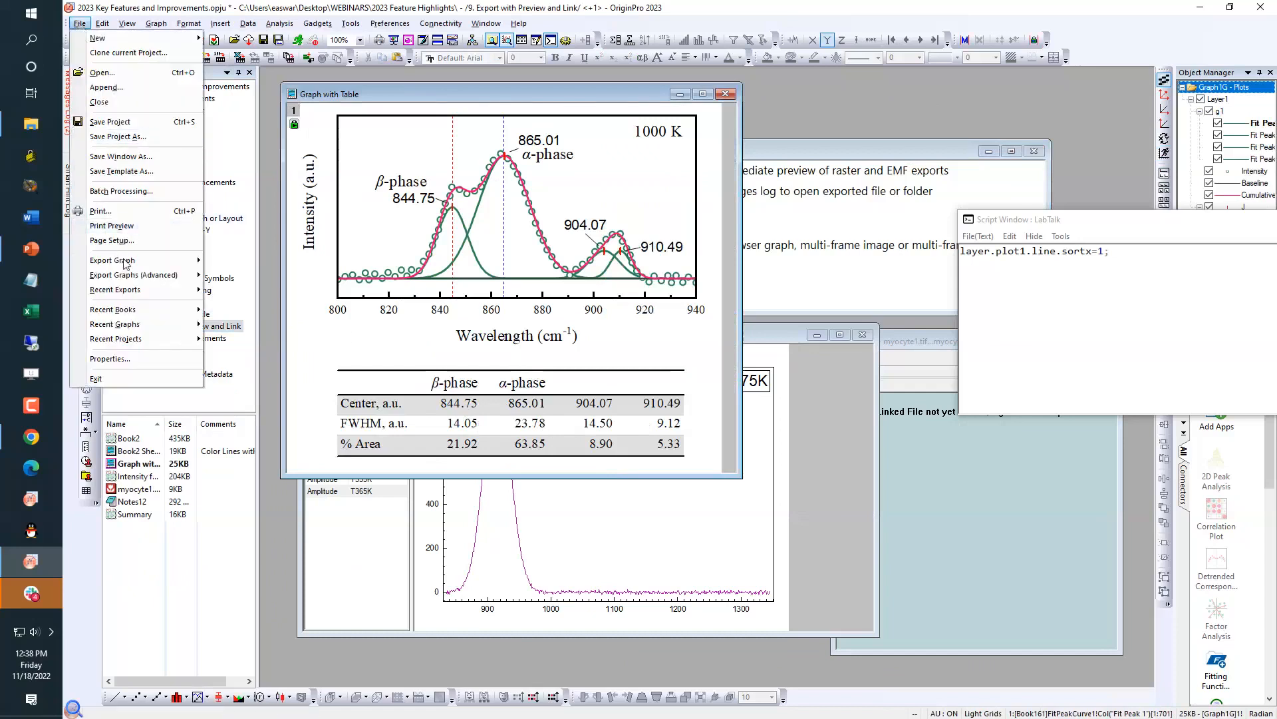
{"action": "mouse_move", "coordinate": [130, 261]}
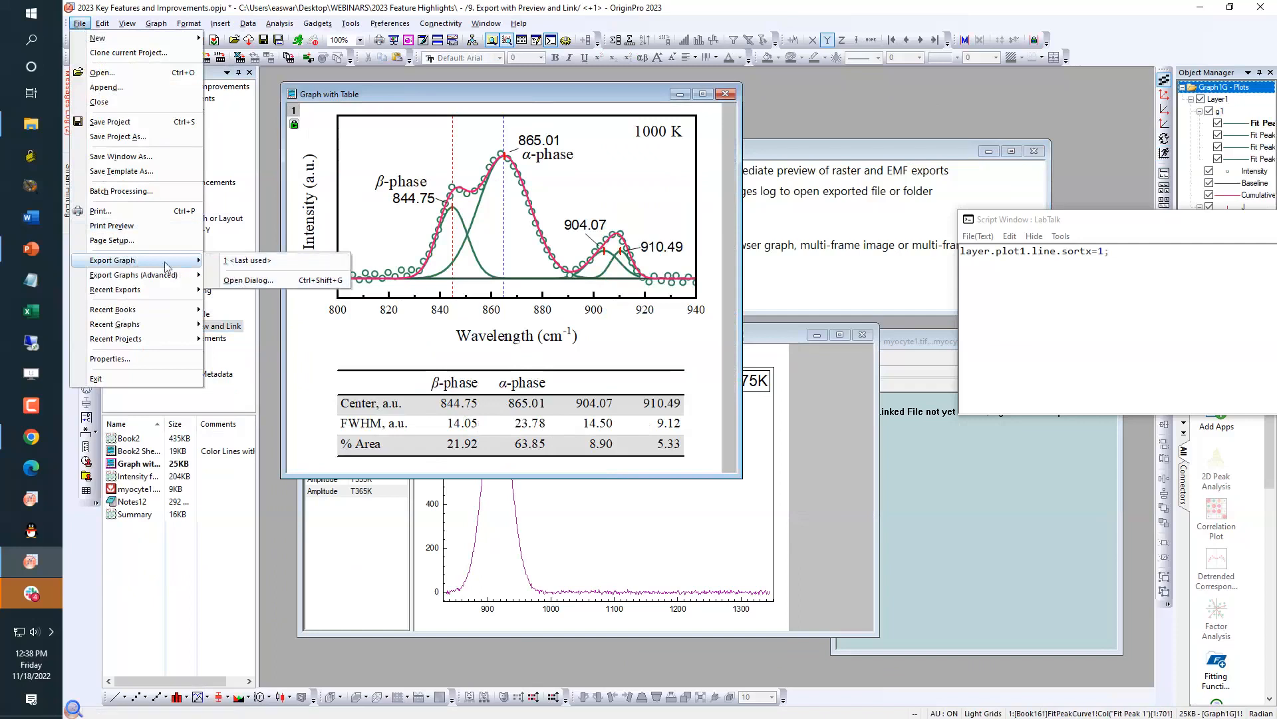
{"action": "mouse_move", "coordinate": [166, 283]}
{"action": "left_click", "coordinate": [238, 282]}
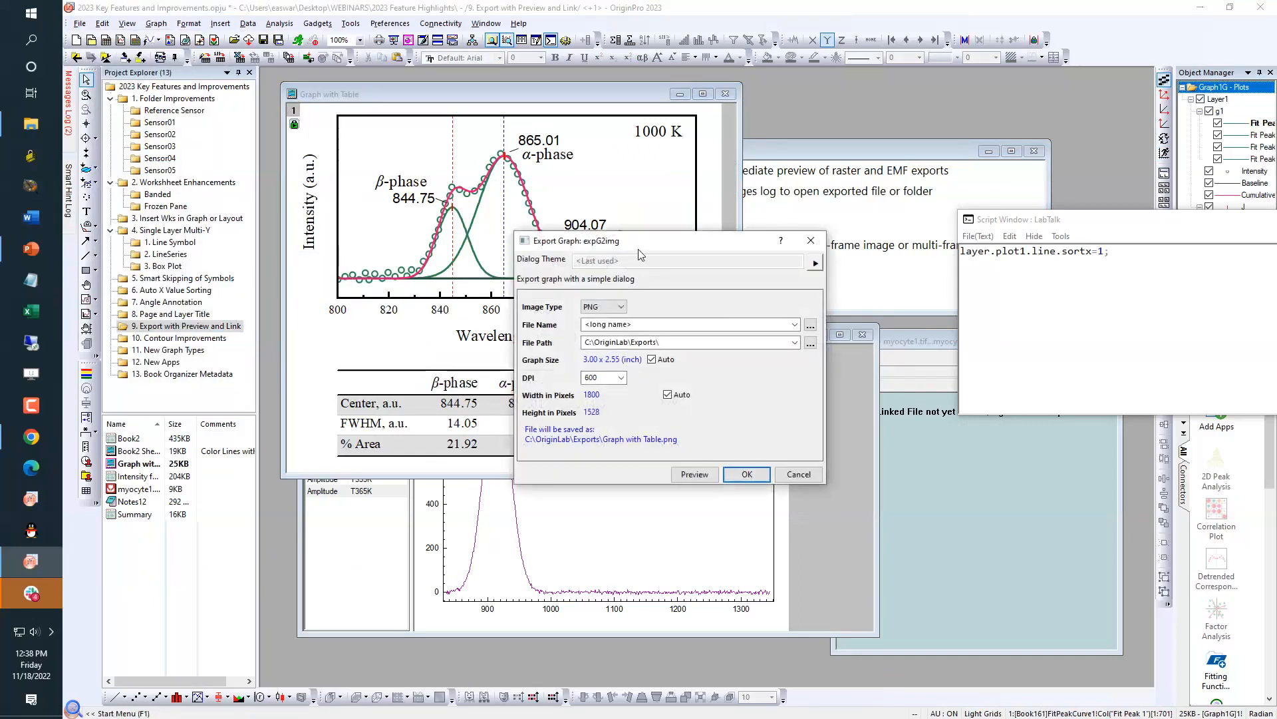
Review the image types offered for the graph export, keeping PNG selected
{"action": "left_click_drag", "start_coordinate": [637, 246], "coordinate": [705, 178]}
{"action": "left_click", "coordinate": [689, 239]}
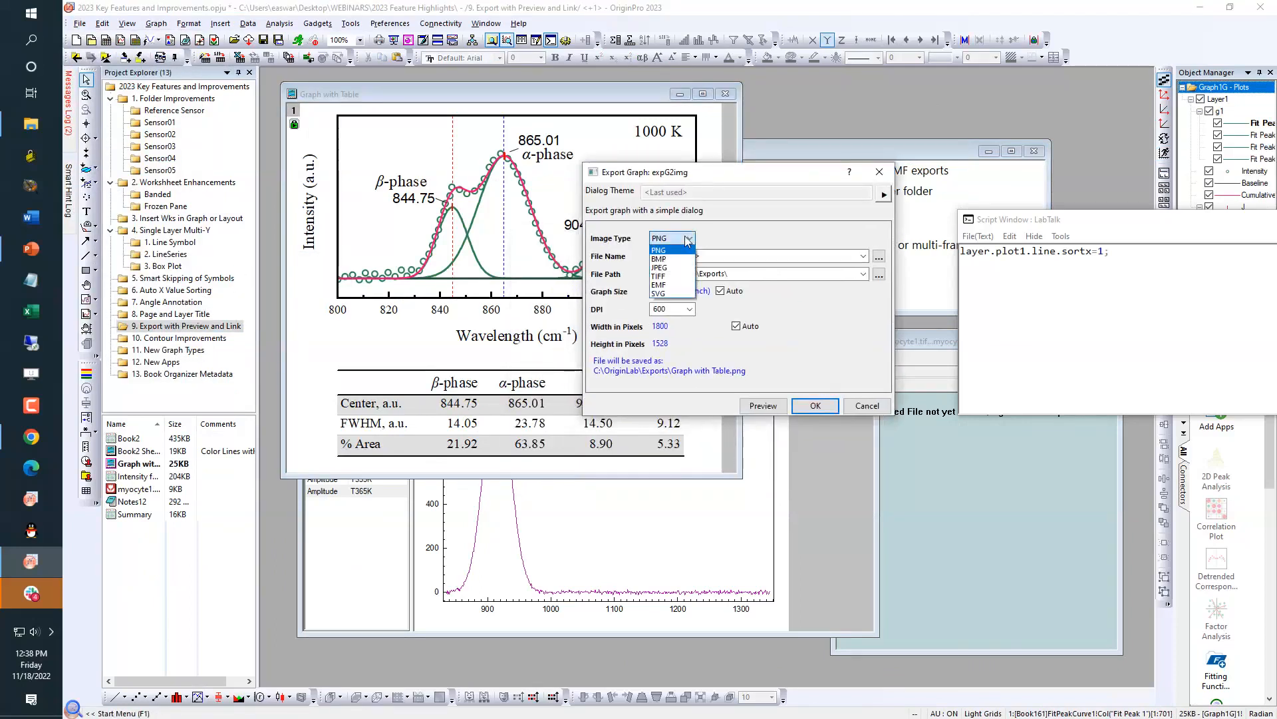
{"action": "left_click", "coordinate": [688, 240]}
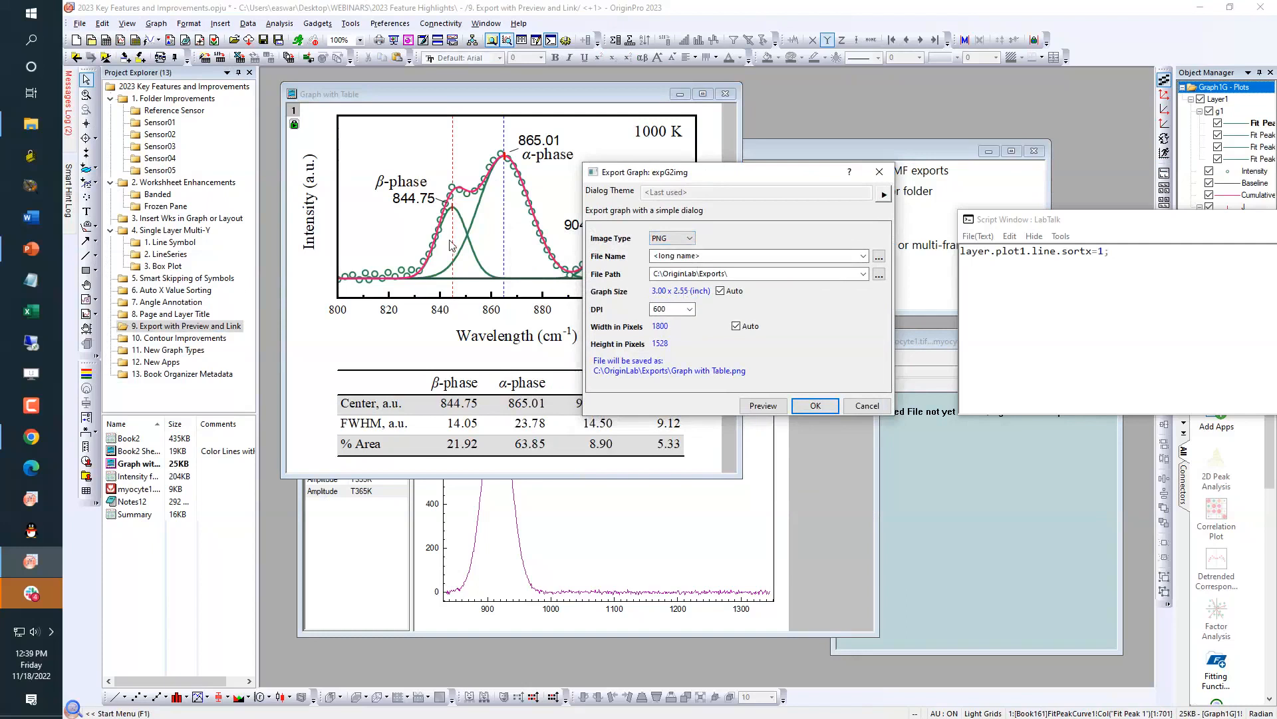
Preview the PNG export of the graph, enlarge the preview and reset its size, and close it
{"action": "left_click_drag", "start_coordinate": [644, 174], "coordinate": [366, 349]}
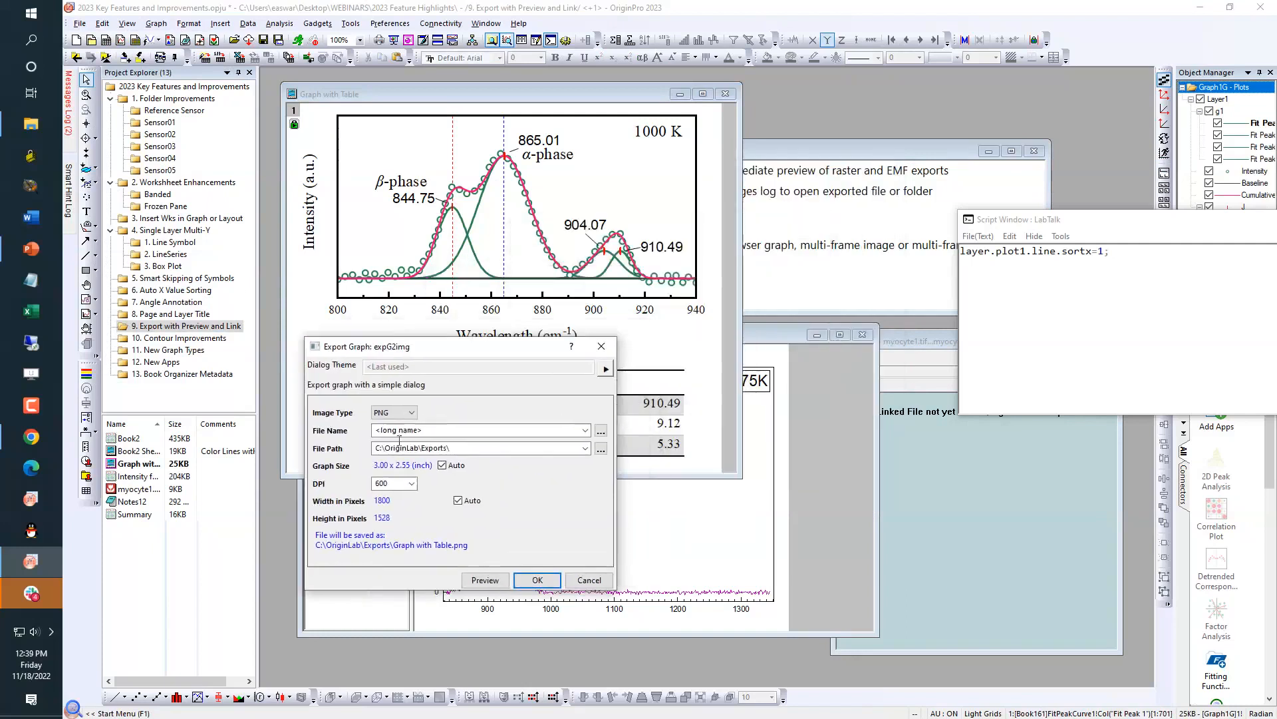
{"action": "left_click", "coordinate": [478, 581]}
{"action": "left_click", "coordinate": [477, 581]}
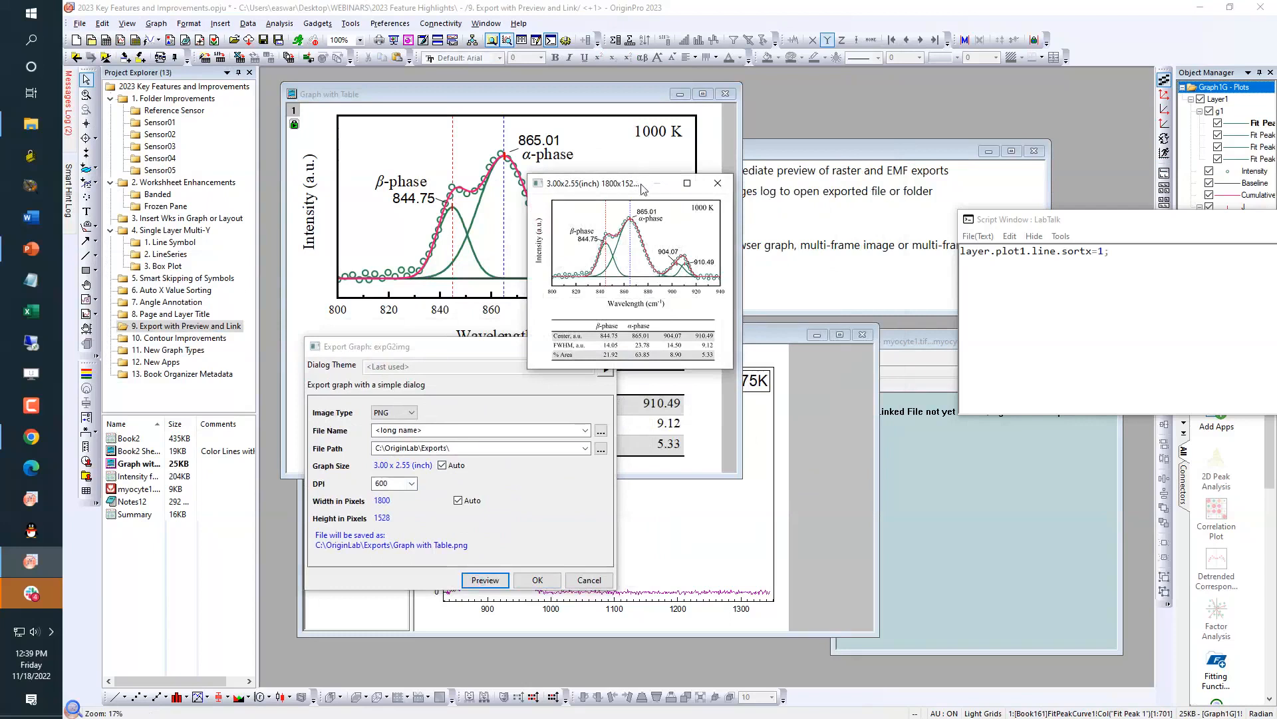
{"action": "left_click_drag", "start_coordinate": [732, 373], "coordinate": [1037, 588]}
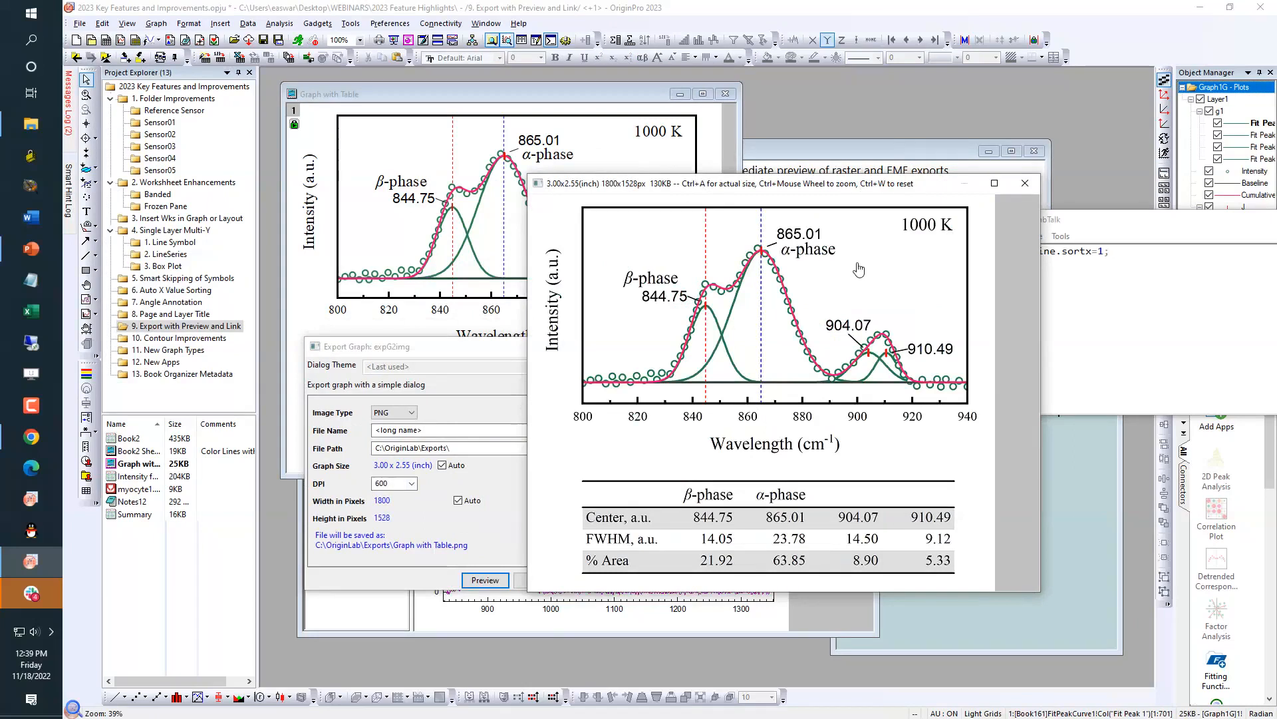
{"action": "key", "text": "ctrl+w"}
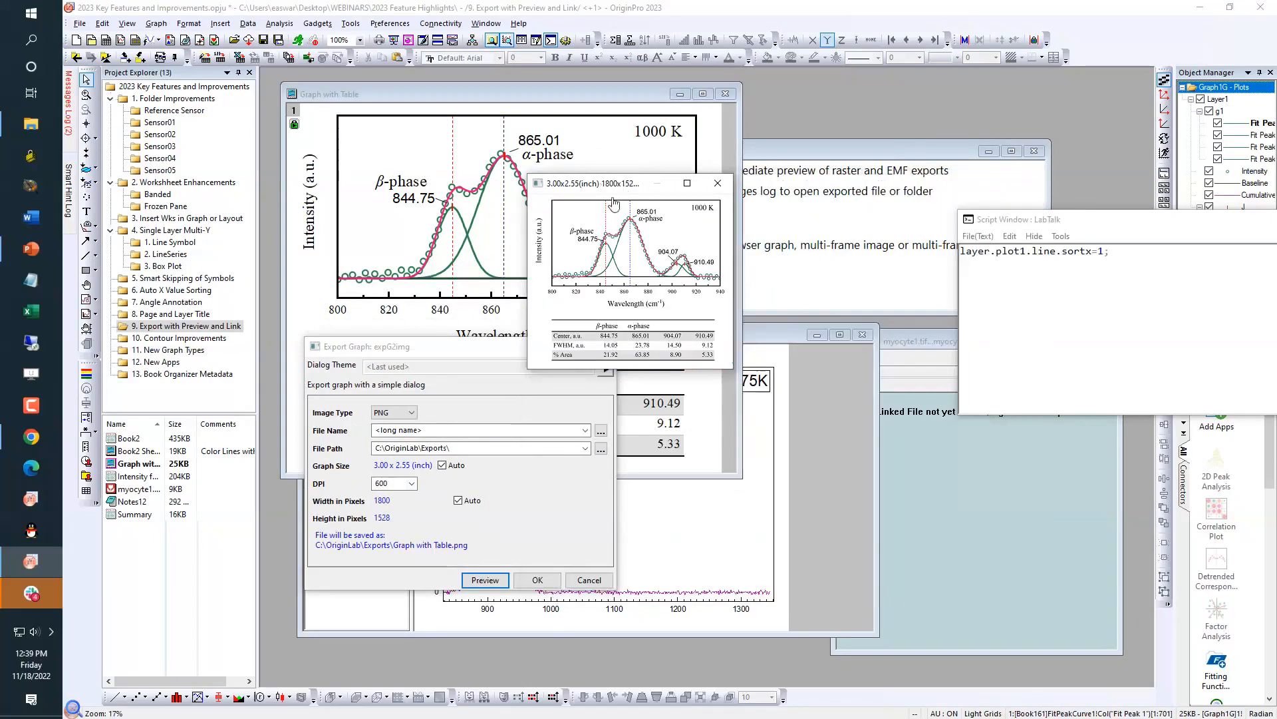
{"action": "left_click_drag", "start_coordinate": [614, 188], "coordinate": [779, 159]}
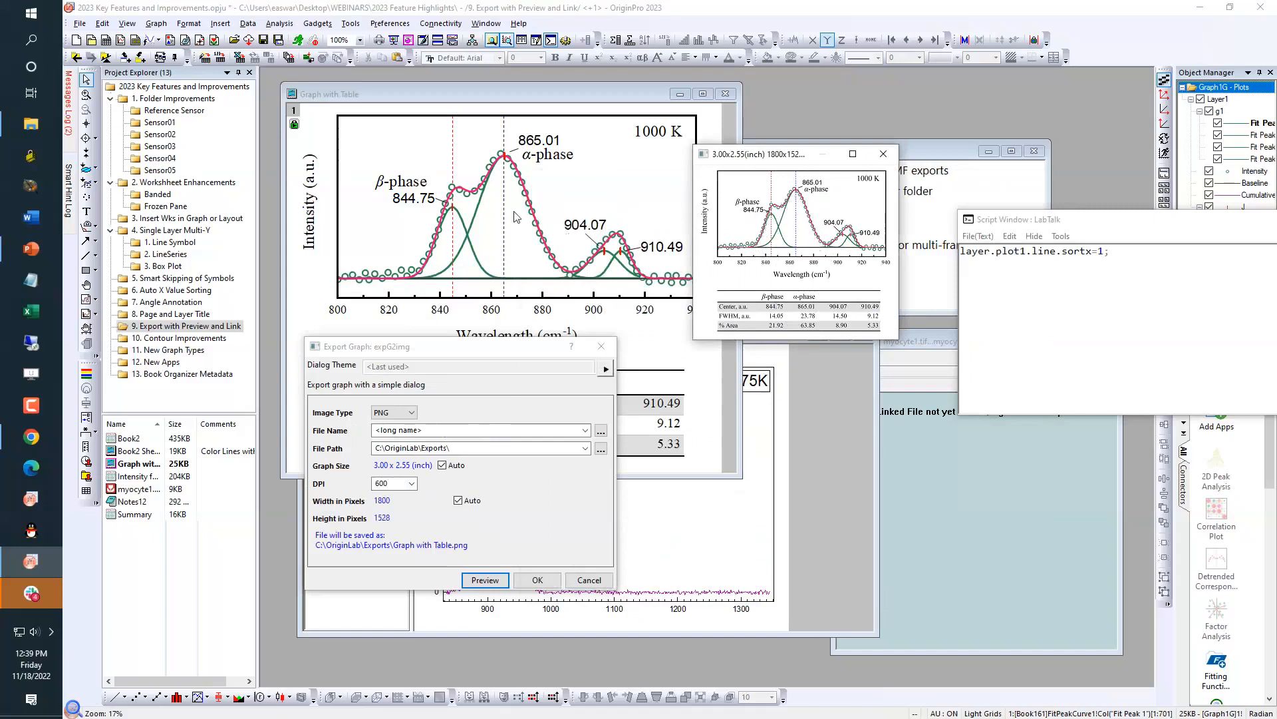
{"action": "left_click", "coordinate": [884, 155]}
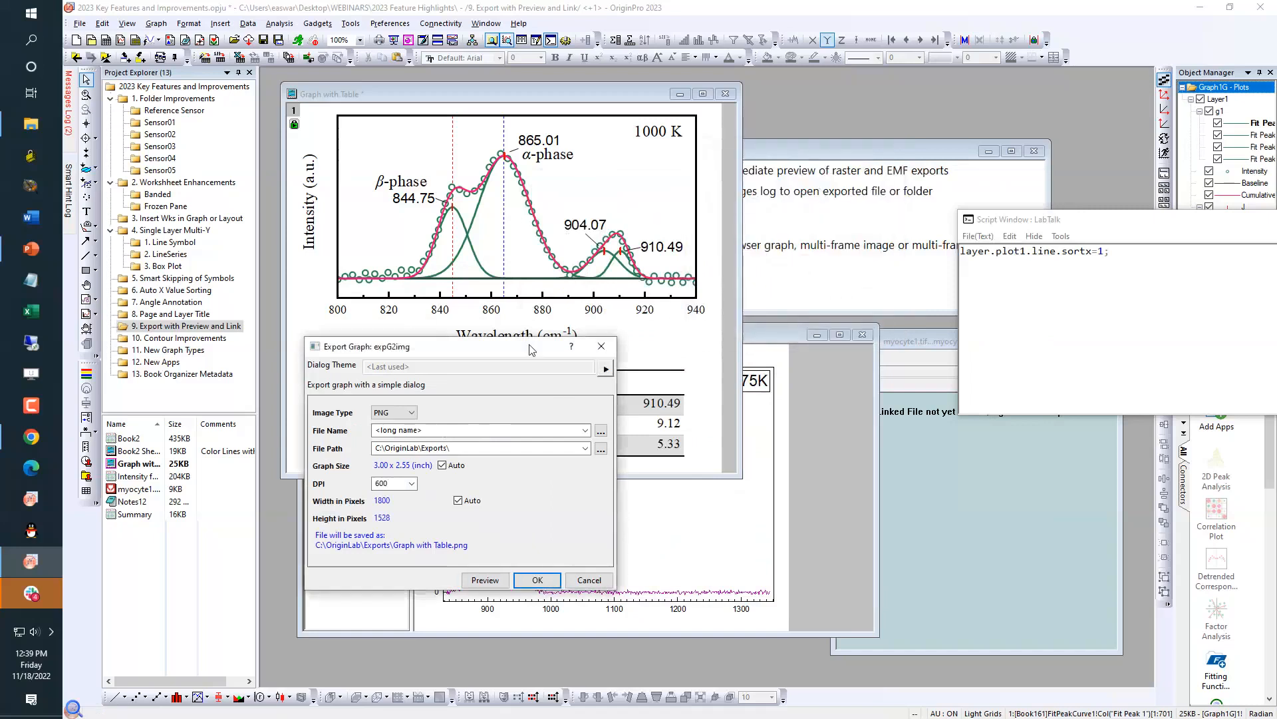
Export the graph to C:\OriginLab\Exports\Graph with Table.png, replacing the existing file, and view the image through its Messages Log link
{"action": "left_click", "coordinate": [538, 581]}
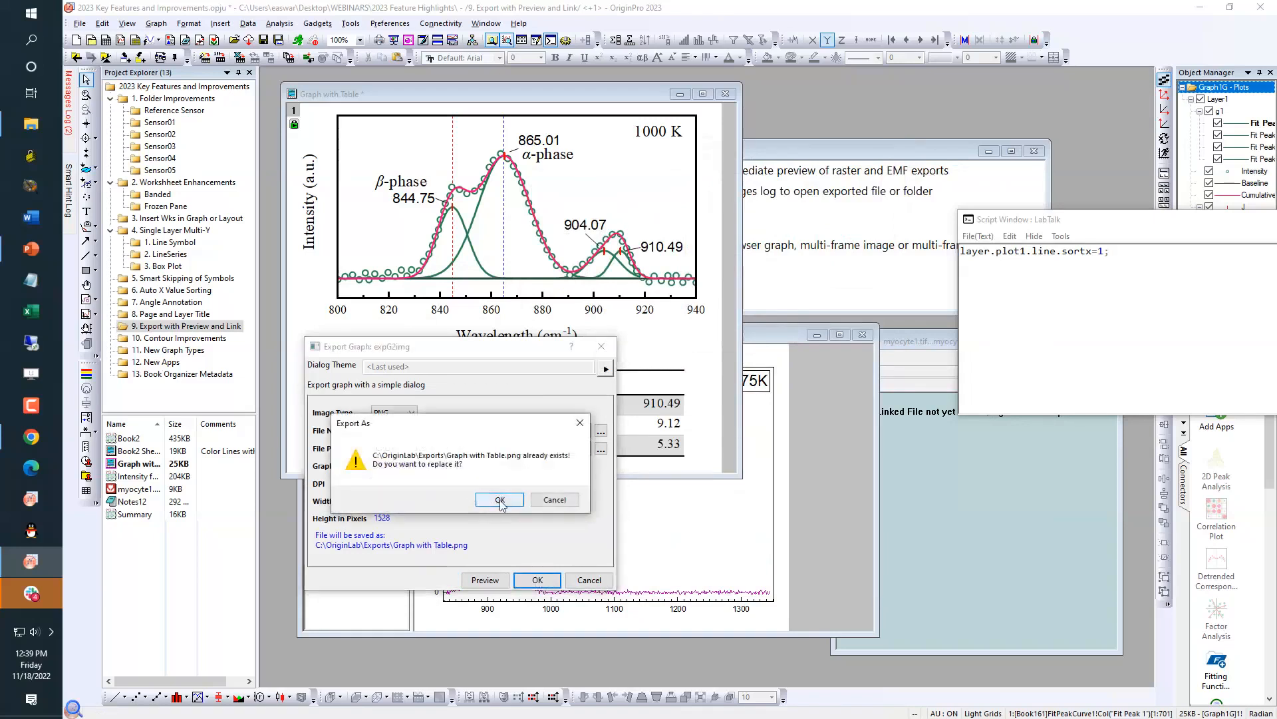
{"action": "left_click", "coordinate": [500, 500]}
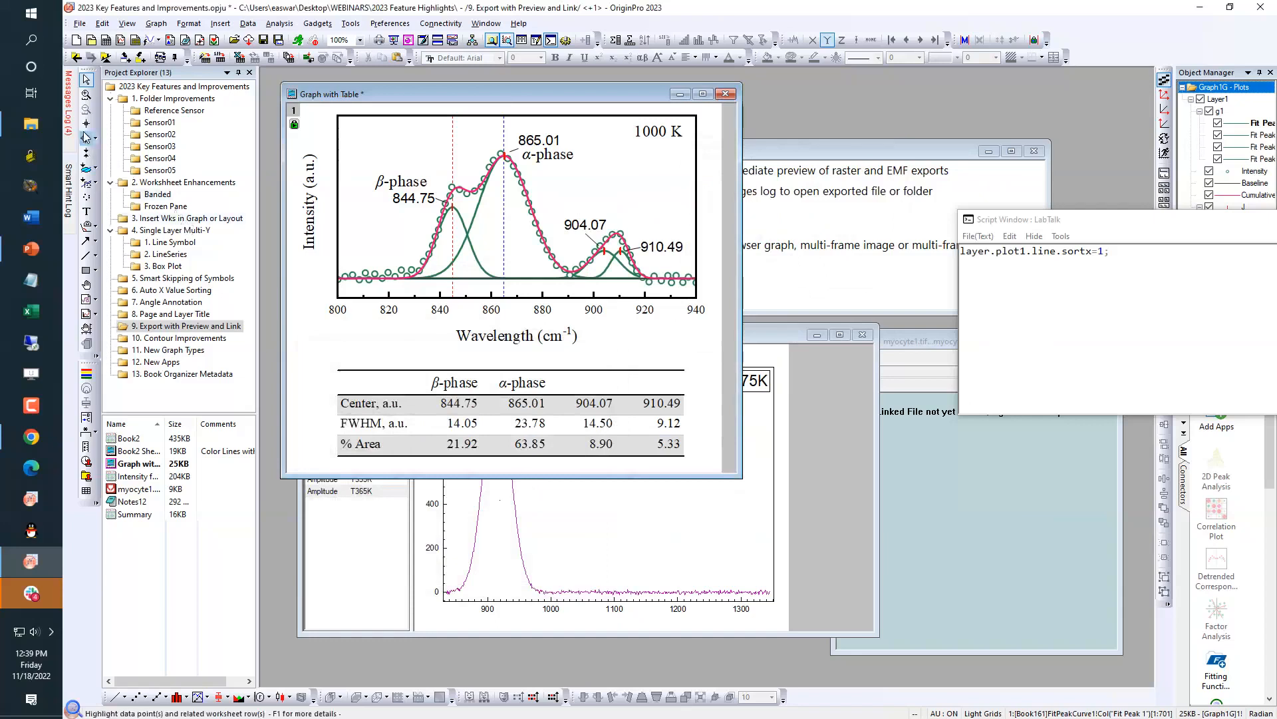
{"action": "mouse_move", "coordinate": [73, 128]}
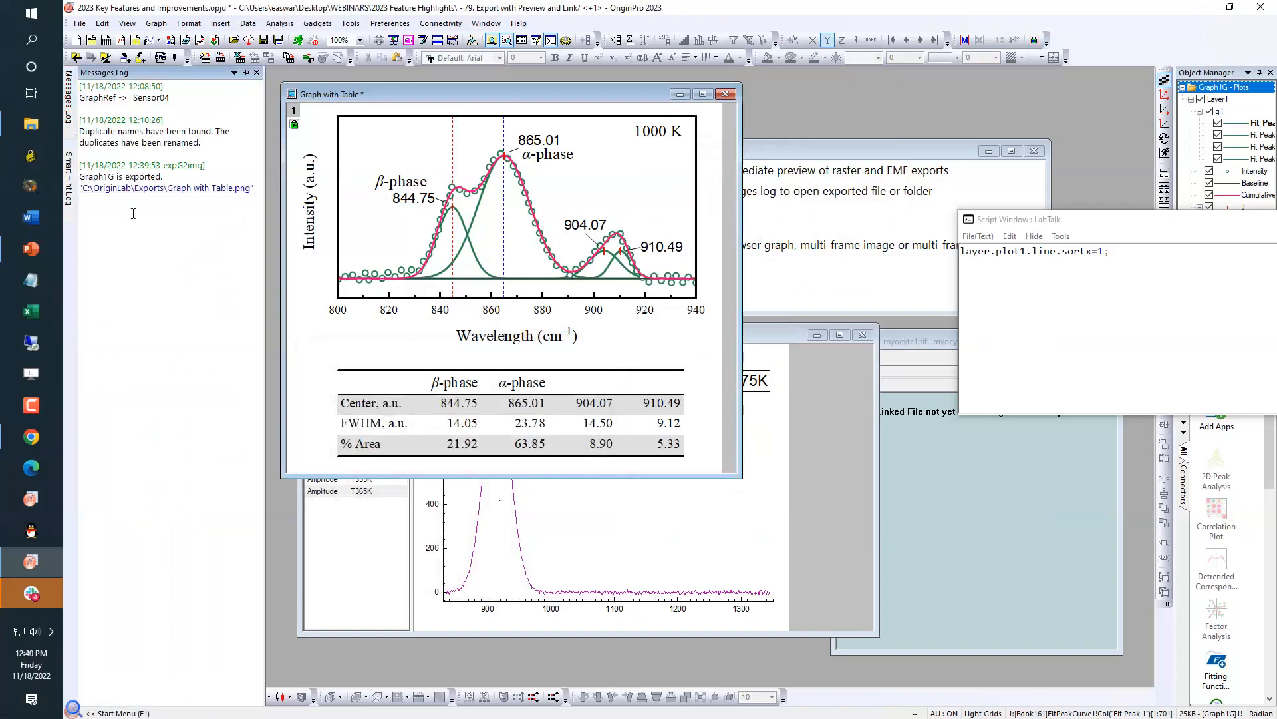
{"action": "left_click", "coordinate": [139, 193]}
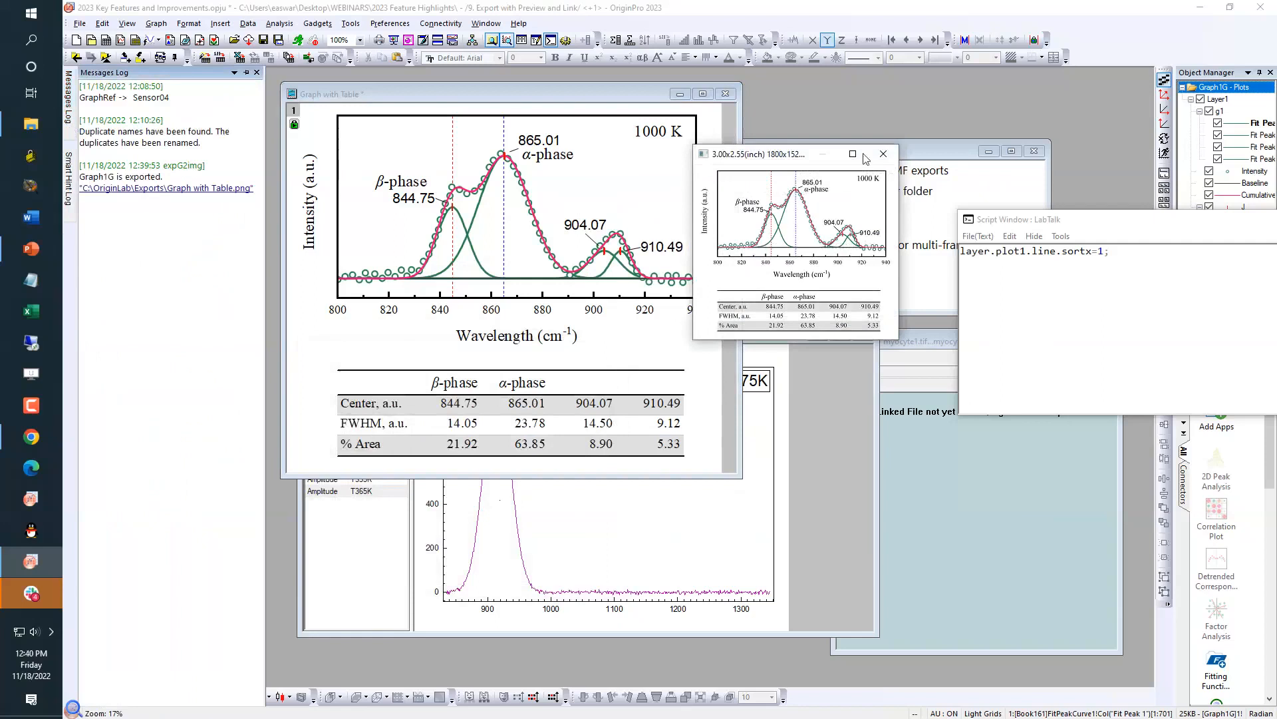
{"action": "left_click", "coordinate": [883, 155]}
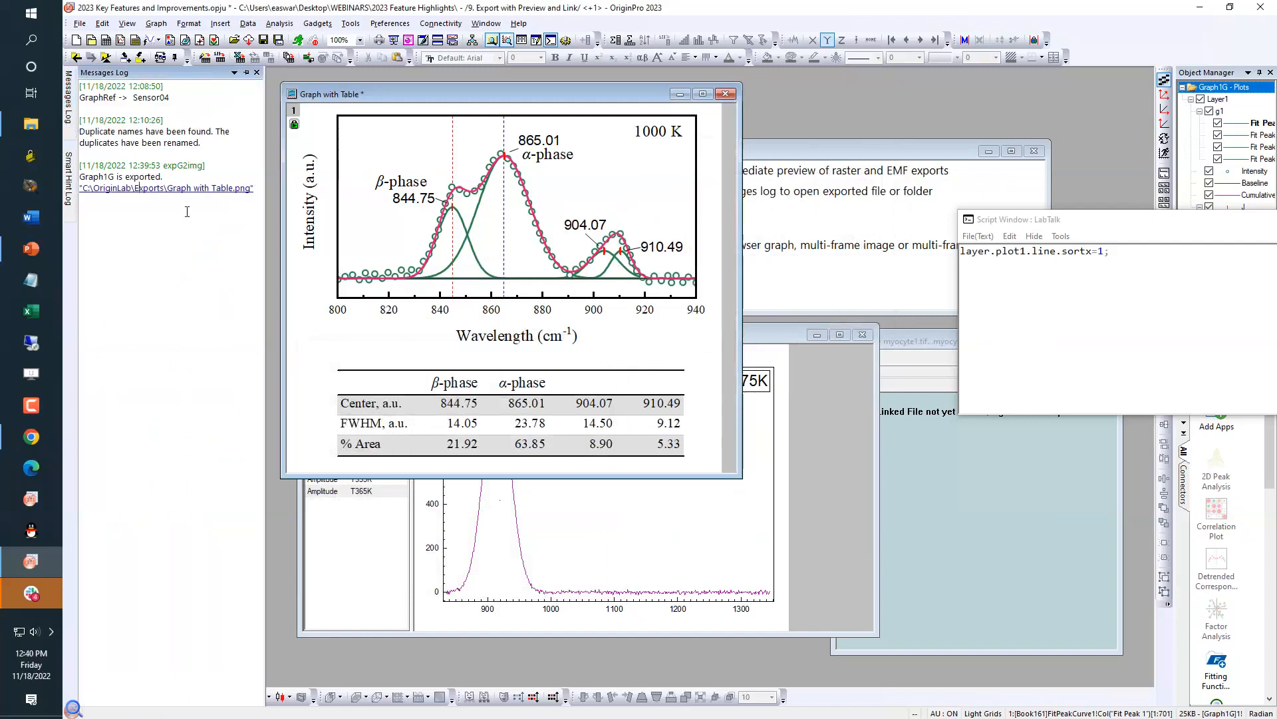
Open the folder containing the exported PNG from its Messages Log link, and return to the log
{"action": "left_click", "coordinate": [188, 190]}
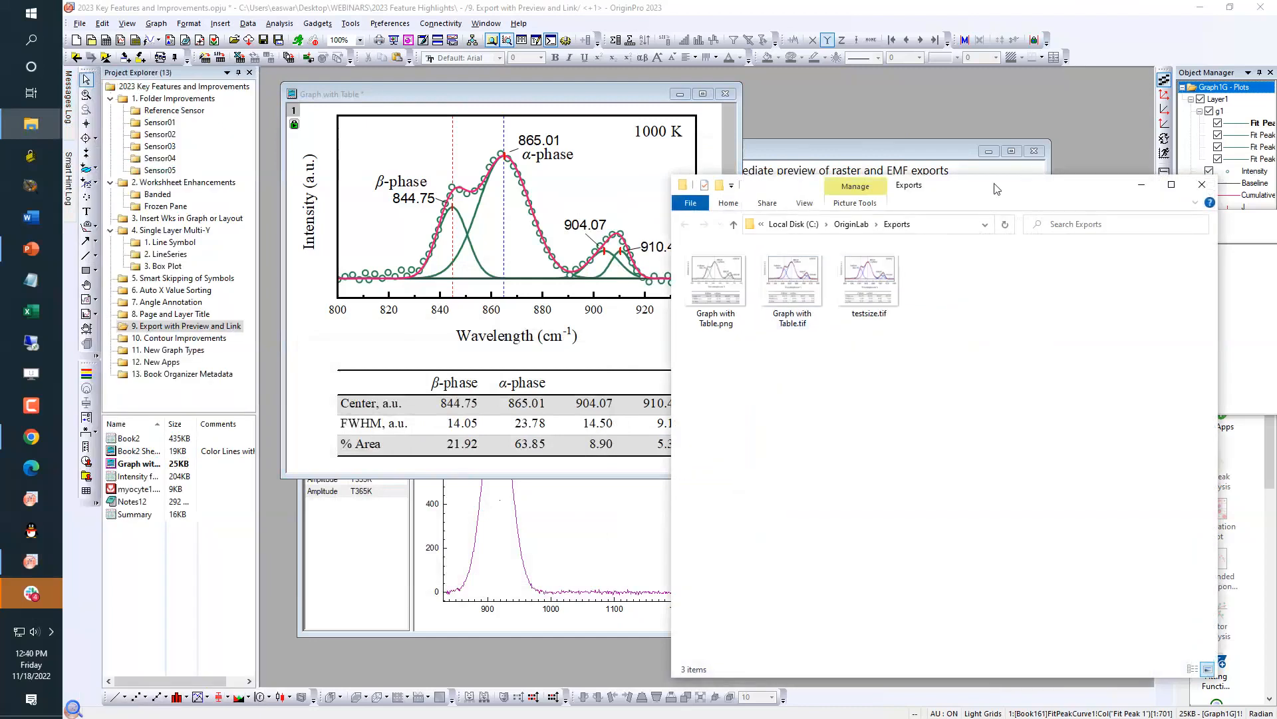
{"action": "left_click_drag", "start_coordinate": [996, 189], "coordinate": [918, 182]}
{"action": "mouse_move", "coordinate": [824, 275]}
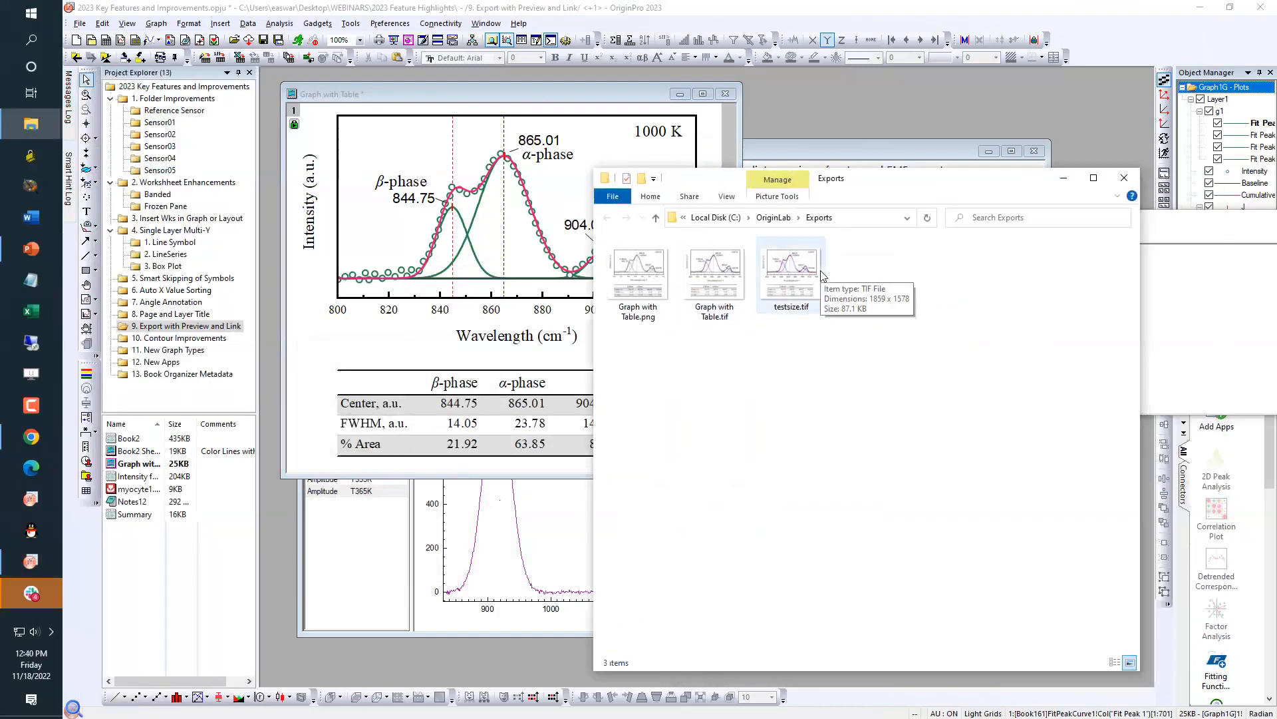
{"action": "left_click", "coordinate": [70, 117]}
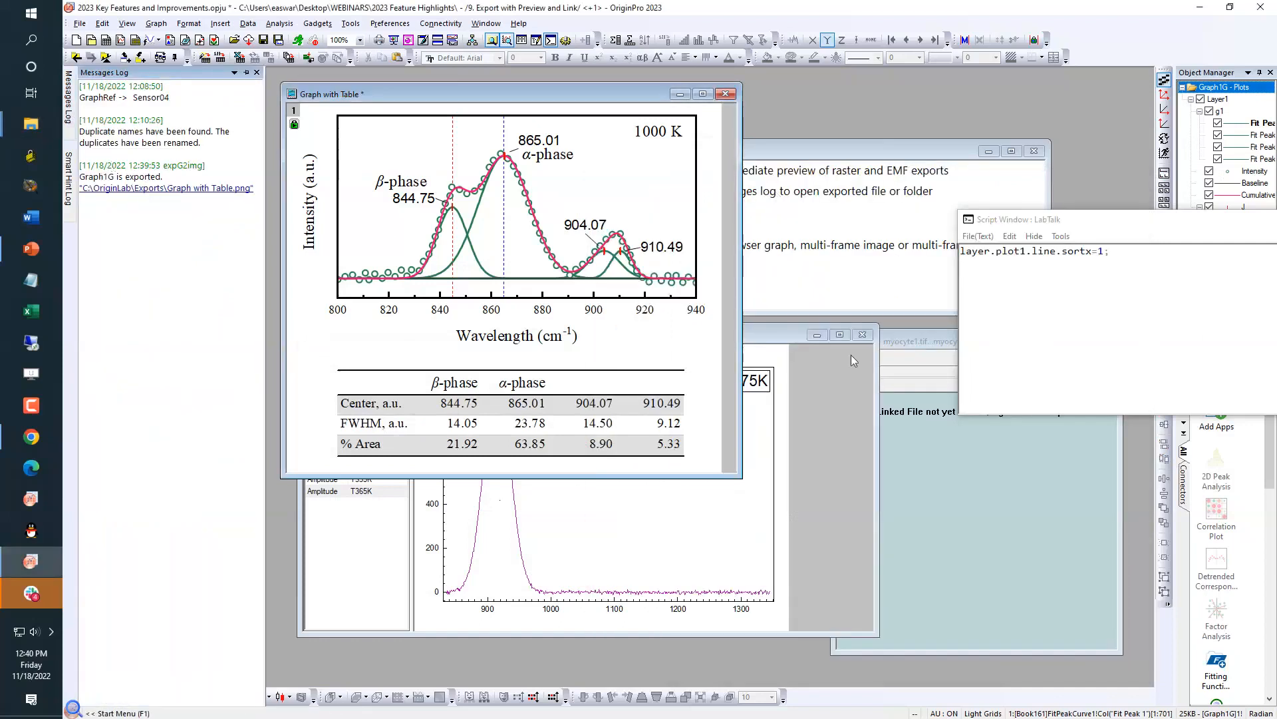
Browse the amplitude curves in the Book2 Sheet1 browser graph one by one and return to T275K
{"action": "left_click", "coordinate": [837, 397]}
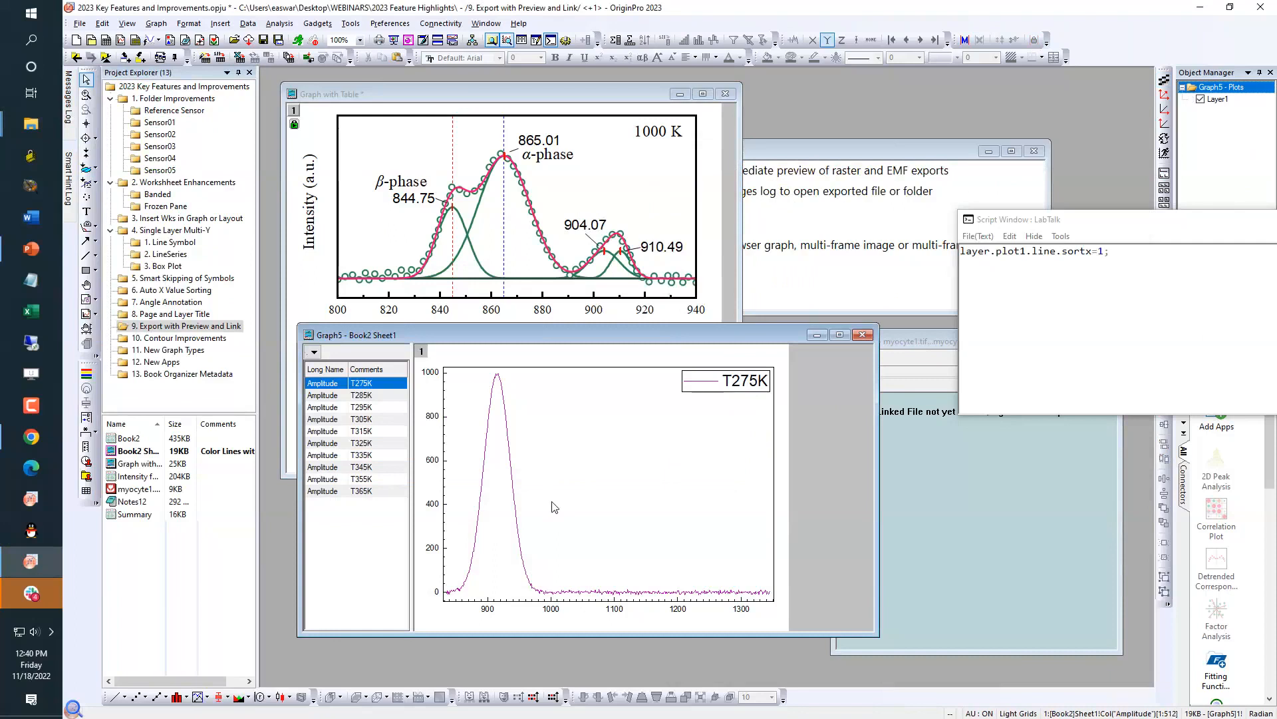
{"action": "left_click", "coordinate": [358, 396]}
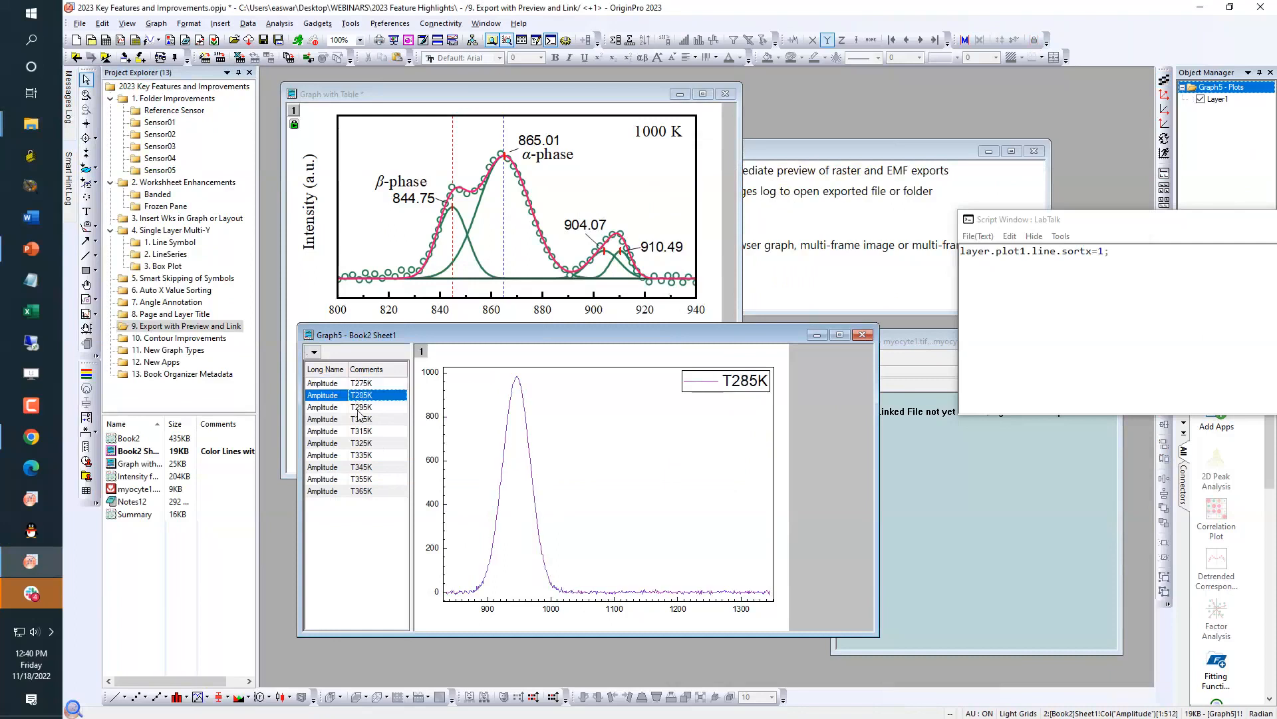
{"action": "key", "text": "Down"}
{"action": "key", "text": "Down"}
{"action": "key", "text": "Down"}
{"action": "key", "text": "Down"}
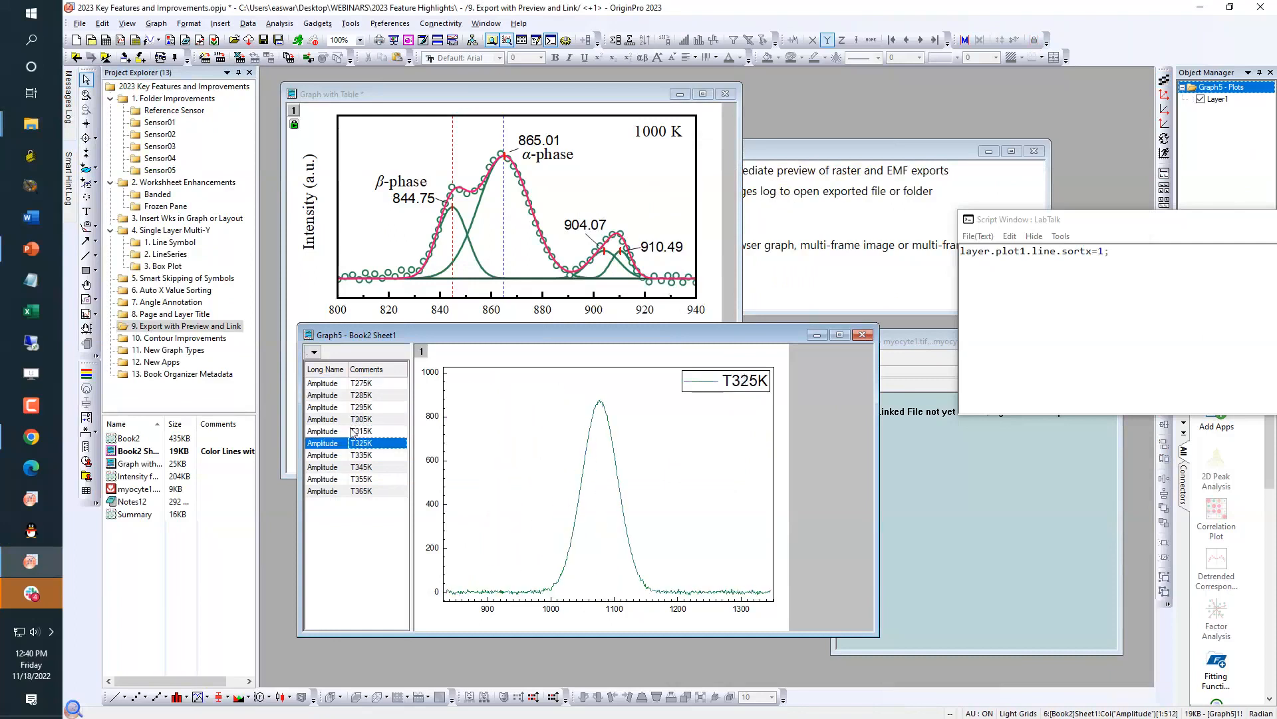
{"action": "left_click", "coordinate": [343, 384]}
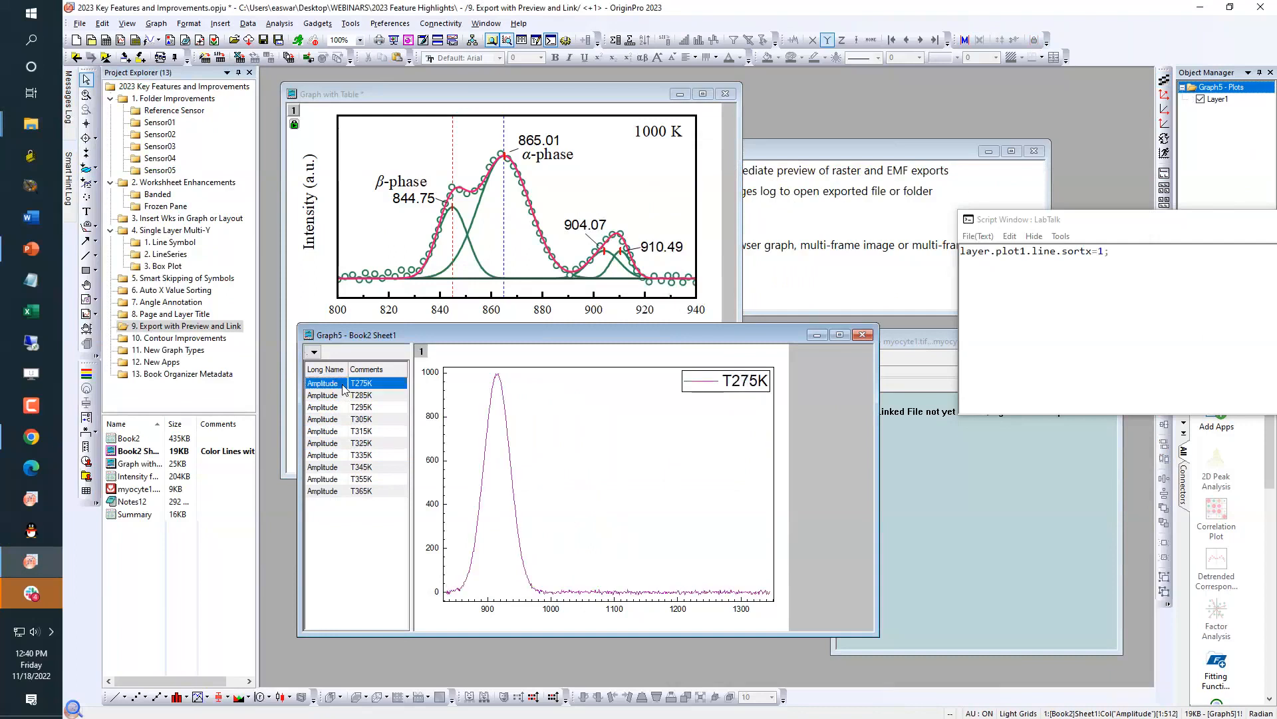
{"action": "key", "text": "Down"}
{"action": "key", "text": "Down"}
{"action": "key", "text": "Down"}
{"action": "key", "text": "Down"}
{"action": "key", "text": "Down"}
{"action": "key", "text": "Down"}
{"action": "key", "text": "Down"}
{"action": "key", "text": "Down"}
{"action": "key", "text": "Down"}
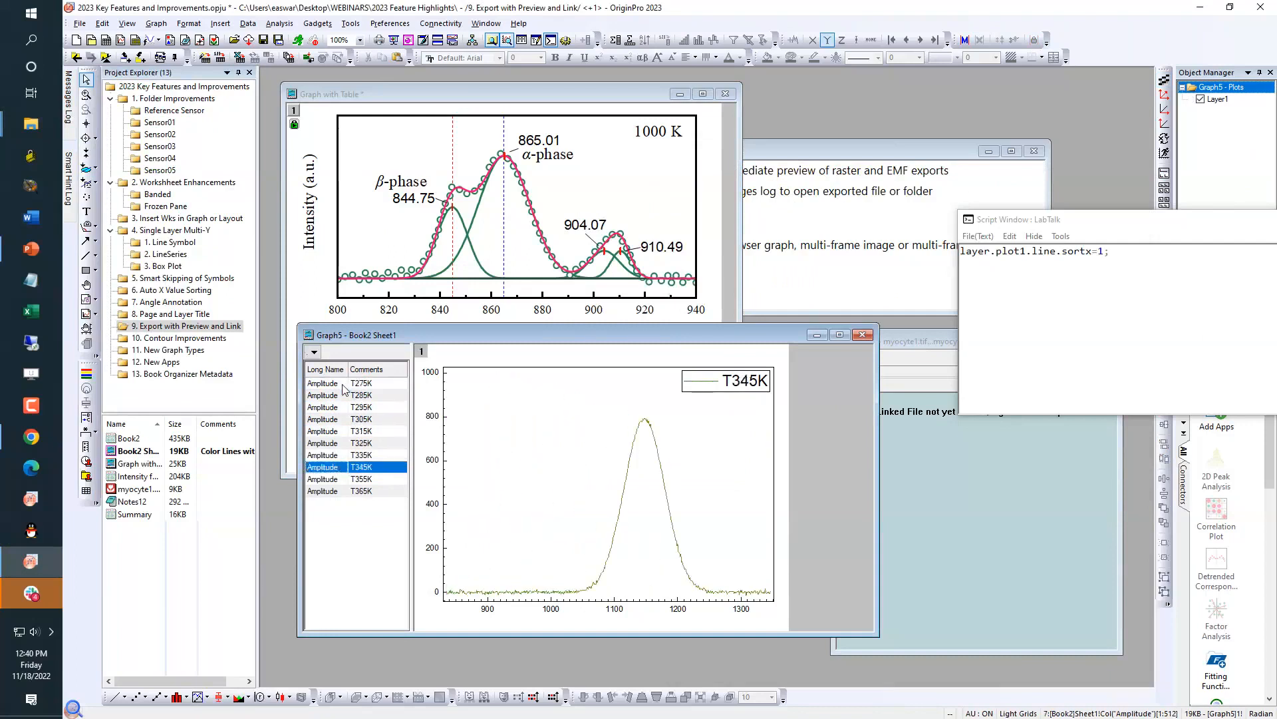
{"action": "key", "text": "Up"}
{"action": "key", "text": "Up"}
{"action": "key", "text": "Up"}
{"action": "key", "text": "Up"}
{"action": "key", "text": "Up"}
{"action": "key", "text": "Up"}
{"action": "key", "text": "Up"}
{"action": "key", "text": "Up"}
{"action": "key", "text": "Up"}
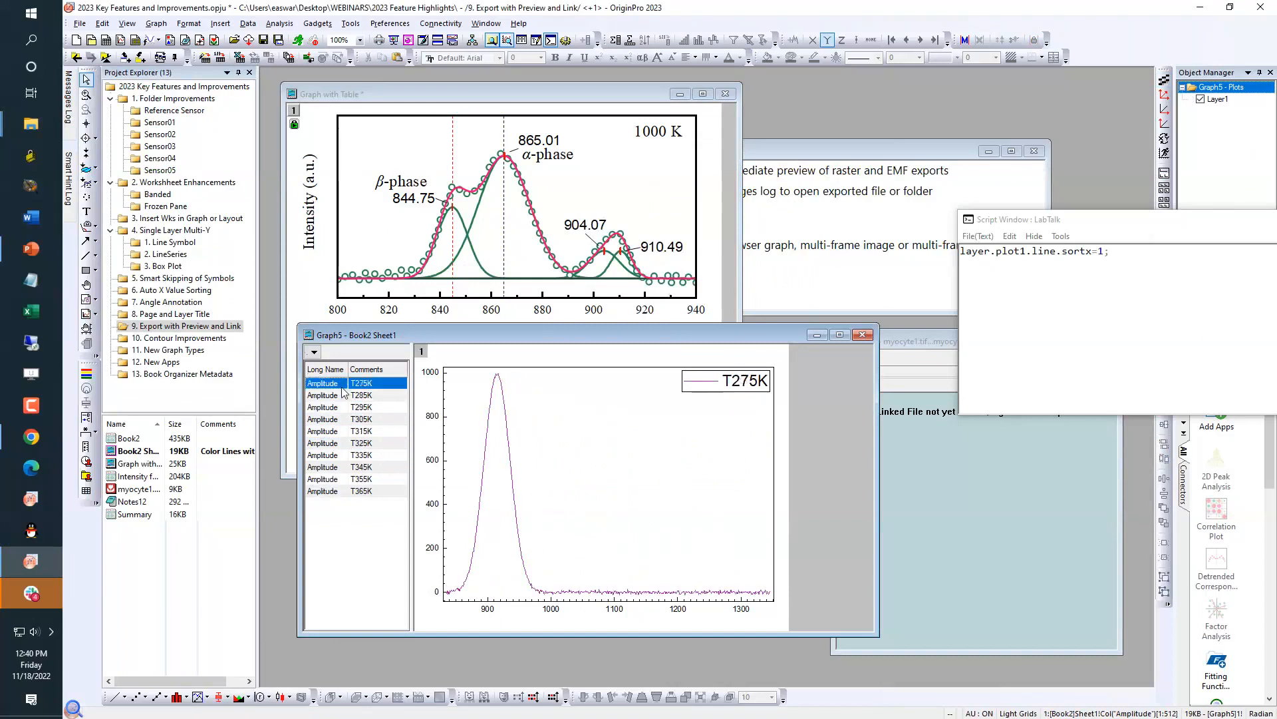
Flip through the browser graph's curves one at a time with Flip Through, and go back to the first curve
{"action": "left_click", "coordinate": [314, 353]}
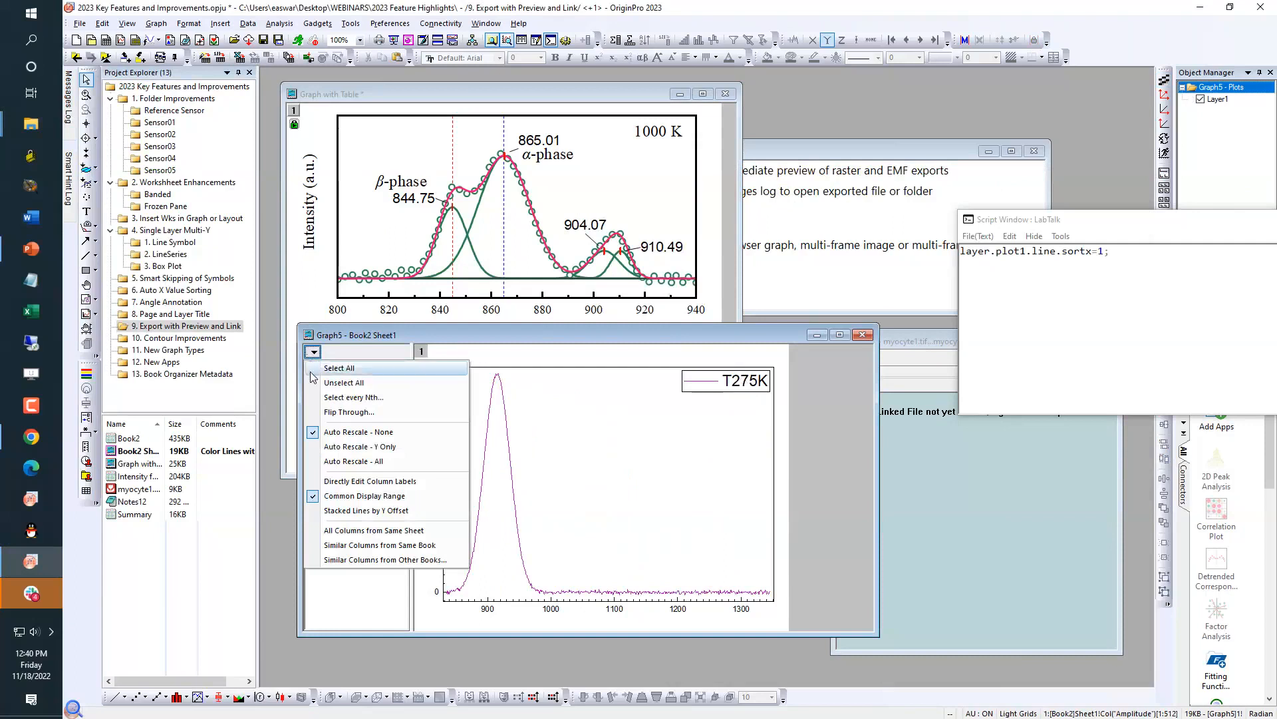
{"action": "left_click", "coordinate": [336, 413]}
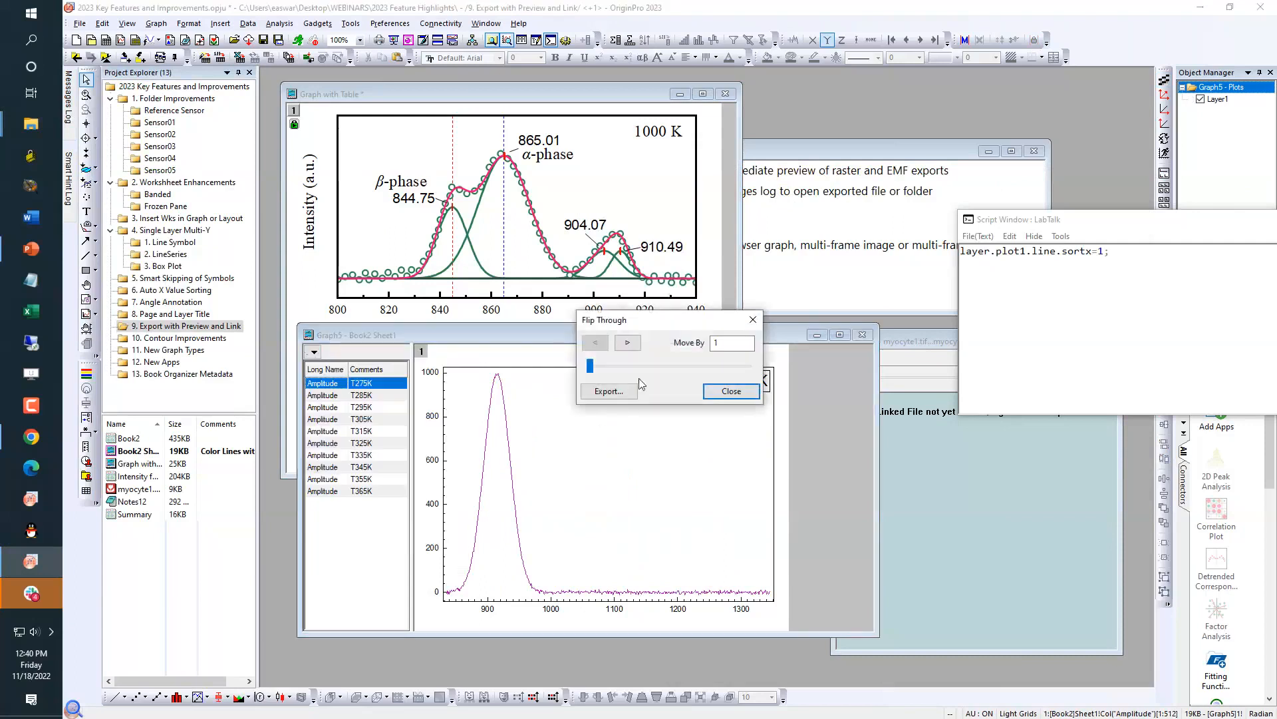
{"action": "left_click", "coordinate": [630, 346]}
{"action": "left_click", "coordinate": [628, 344]}
{"action": "left_click", "coordinate": [629, 344]}
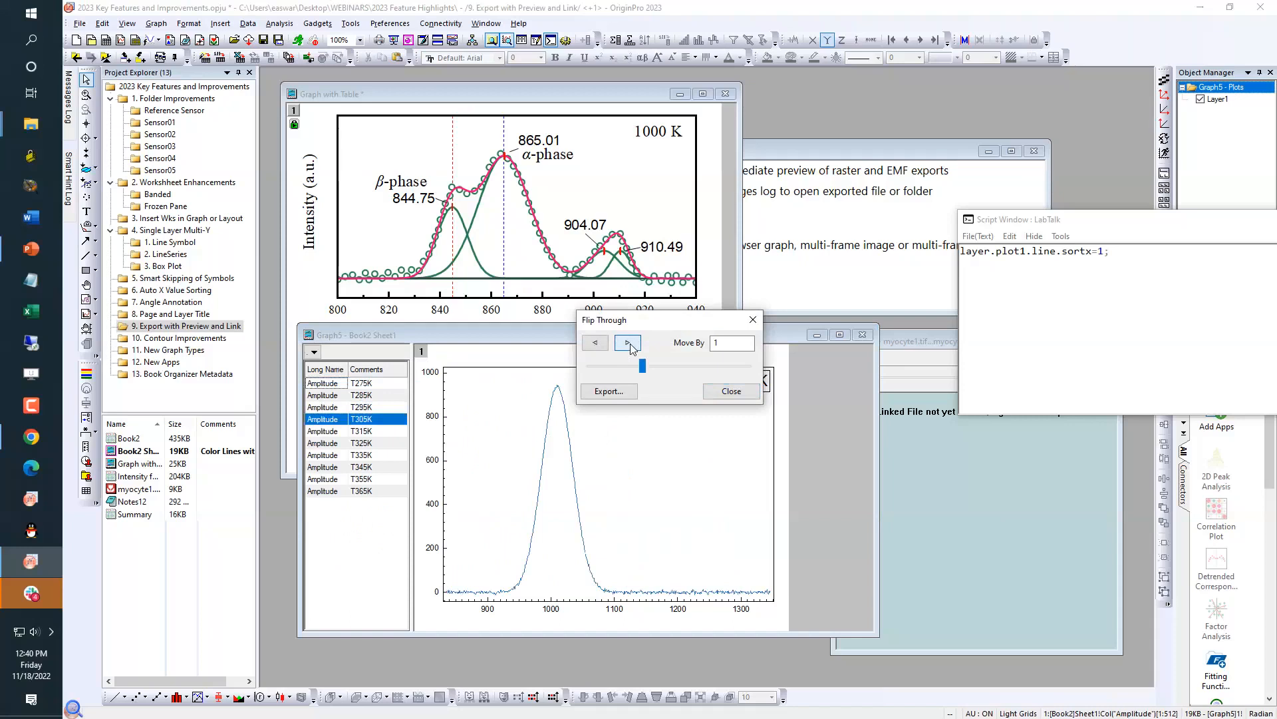
{"action": "left_click", "coordinate": [628, 343]}
{"action": "left_click", "coordinate": [628, 344]}
{"action": "left_click_drag", "start_coordinate": [677, 369], "coordinate": [589, 370]}
Export the browser graph as a GIF animation named Book2 Sheet1.gif to the Desktop, replacing the existing file
{"action": "left_click", "coordinate": [608, 392]}
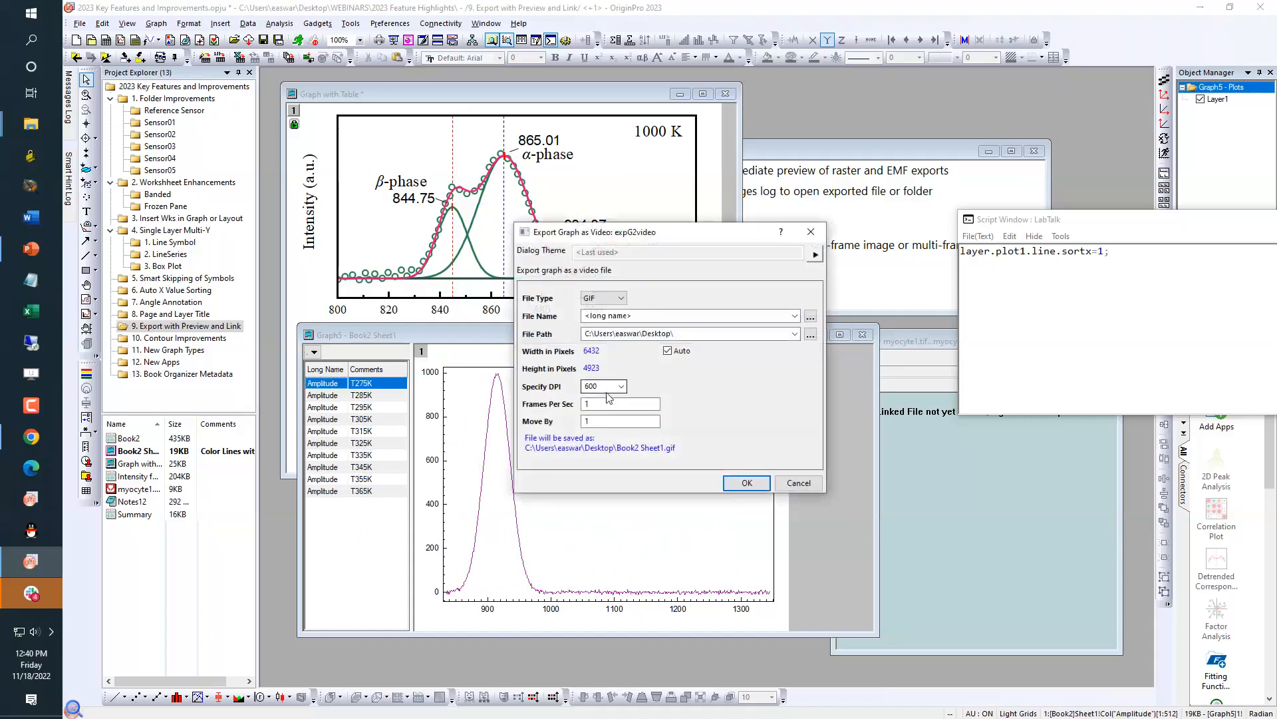
{"action": "left_click", "coordinate": [609, 303]}
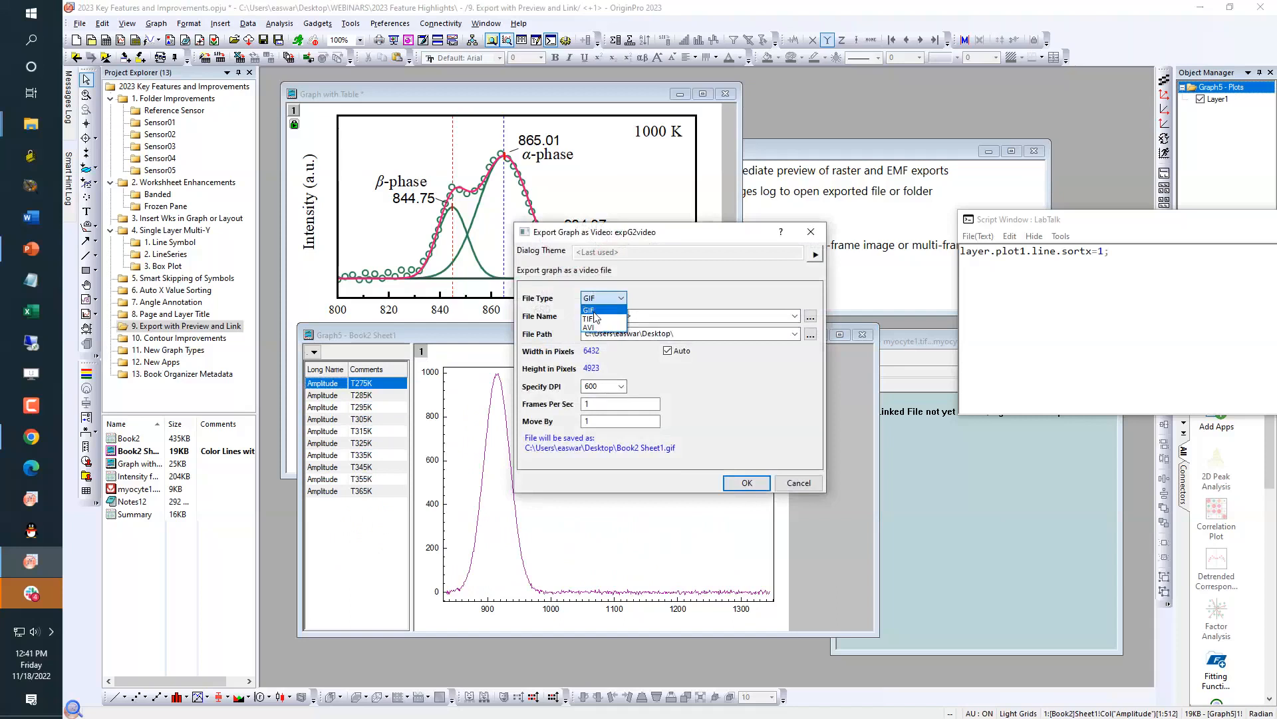
{"action": "left_click", "coordinate": [596, 311]}
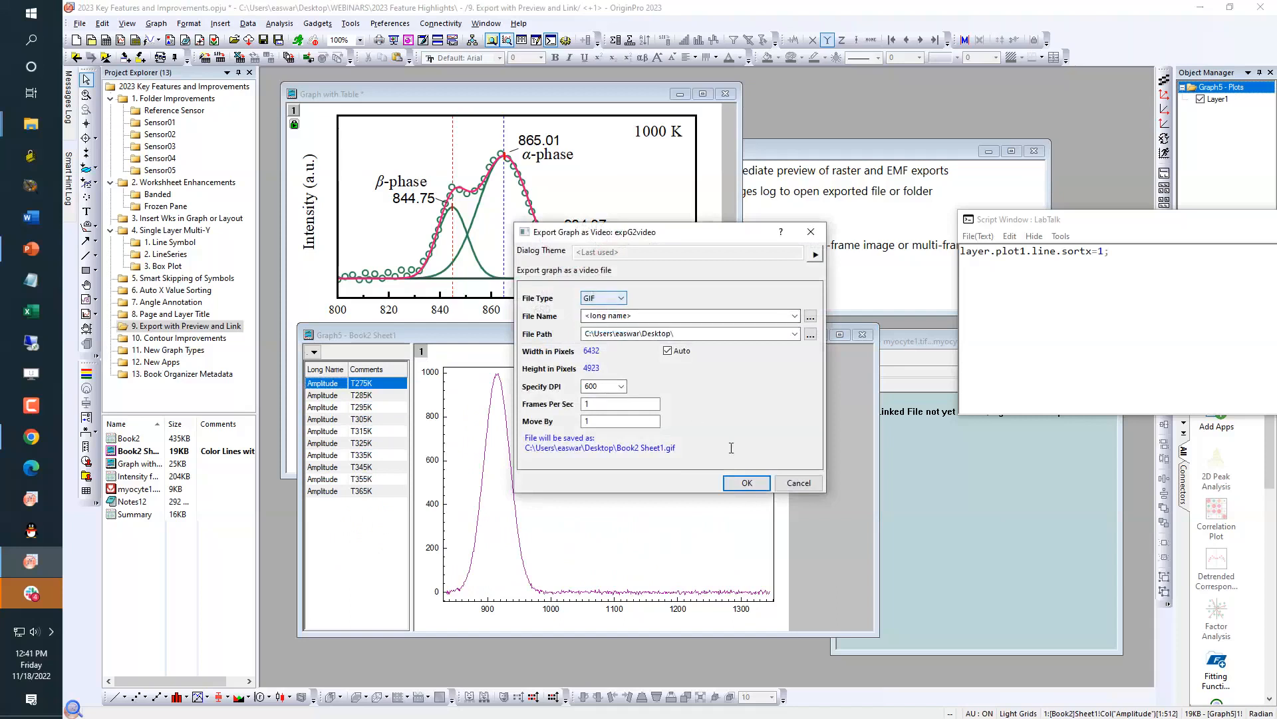
{"action": "left_click", "coordinate": [747, 483]}
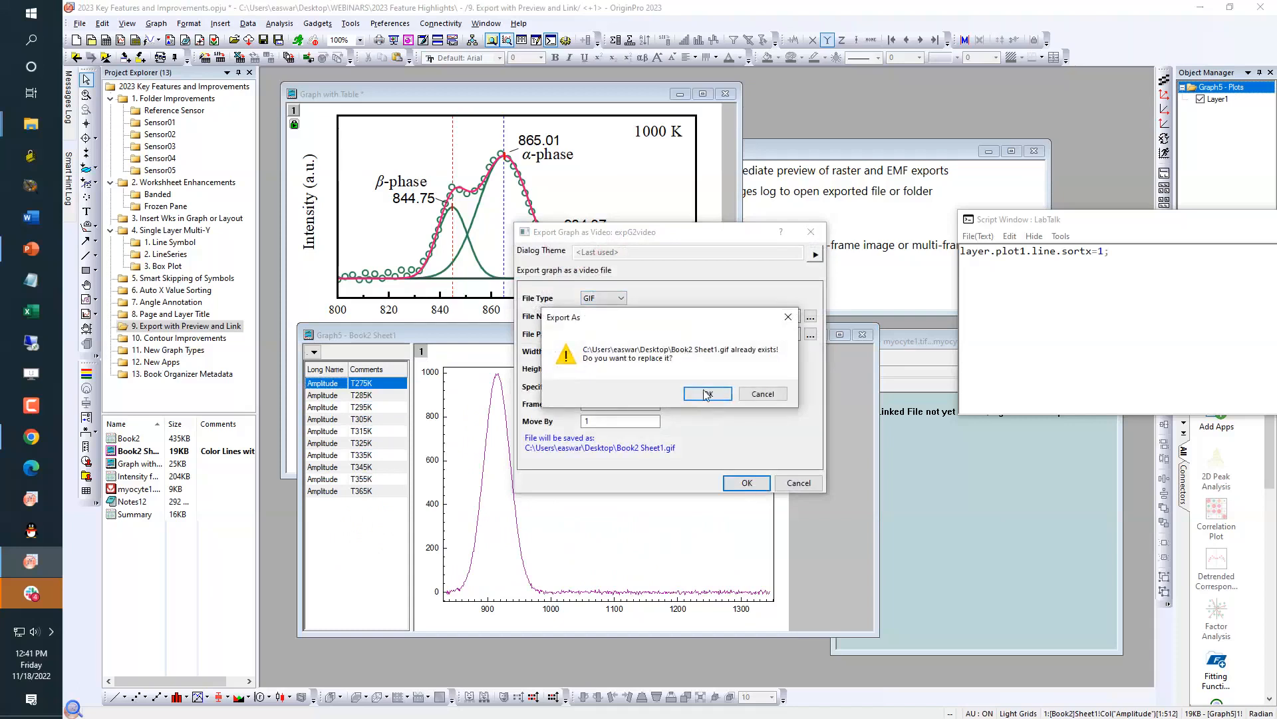
{"action": "left_click", "coordinate": [707, 395]}
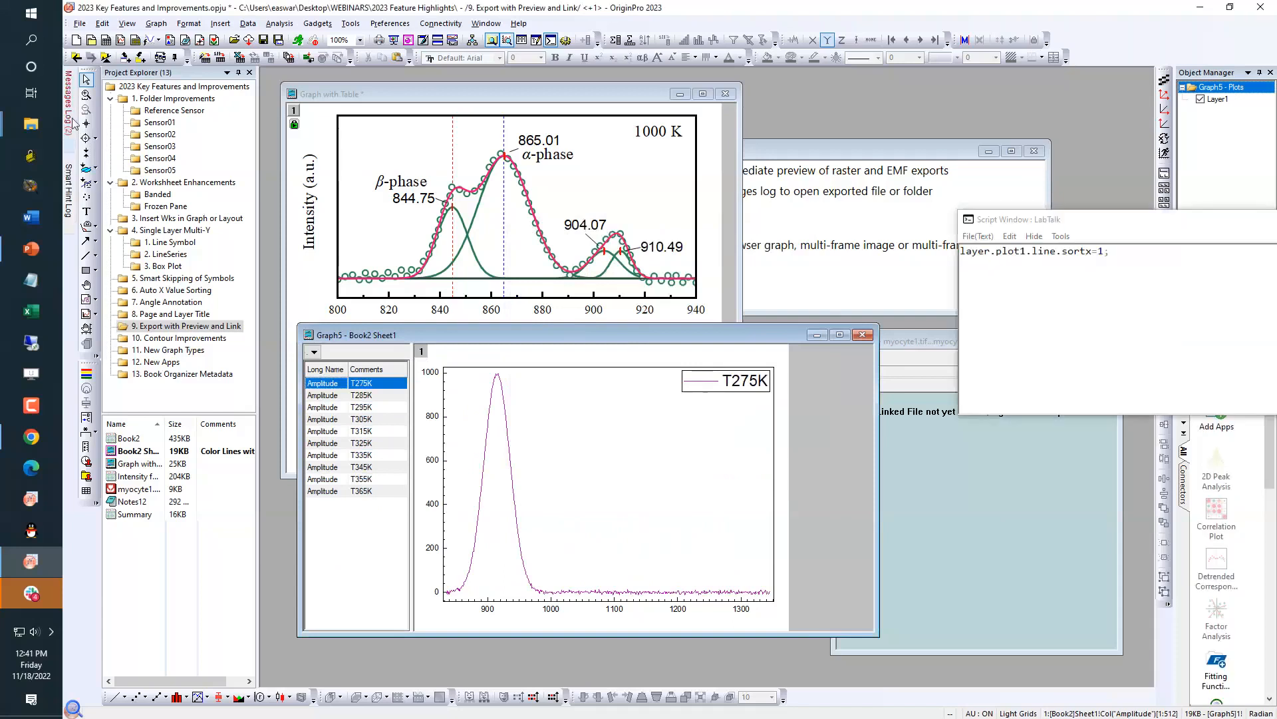
Open the exported Book2 Sheet1.gif from its Messages Log link, watch the animation in full screen, and close the viewer
{"action": "mouse_move", "coordinate": [70, 118]}
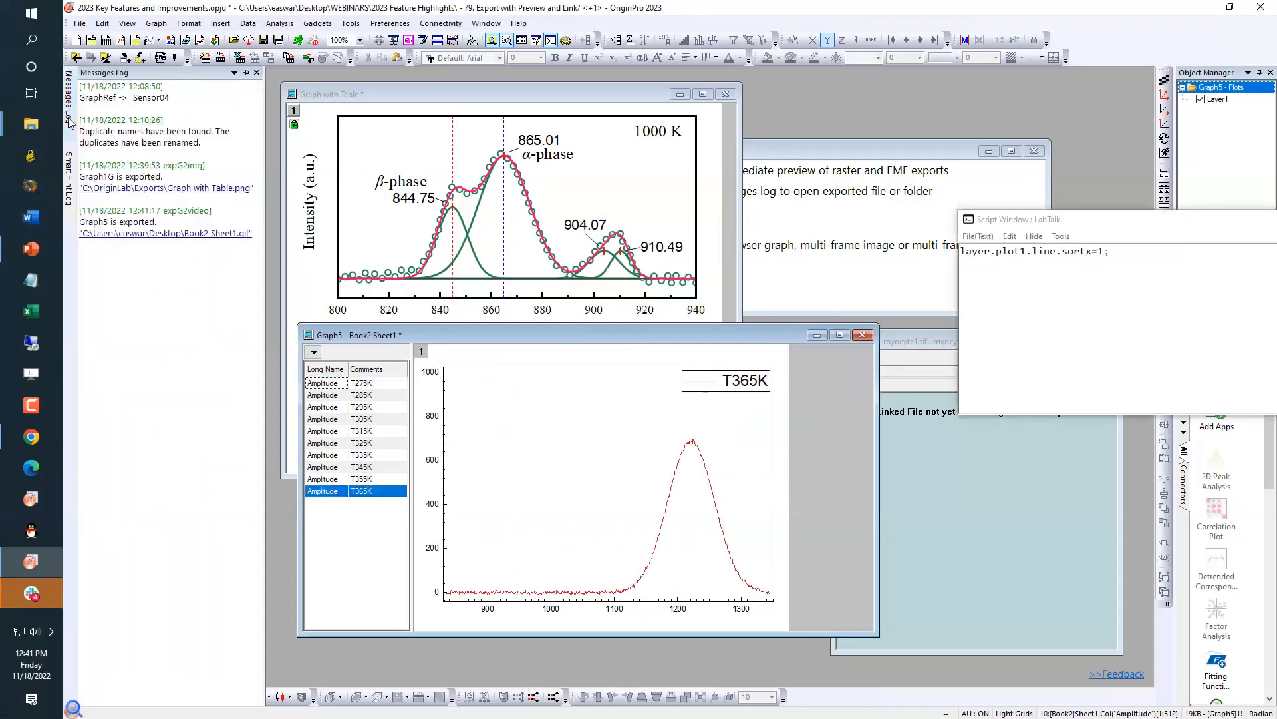
{"action": "left_click", "coordinate": [203, 234]}
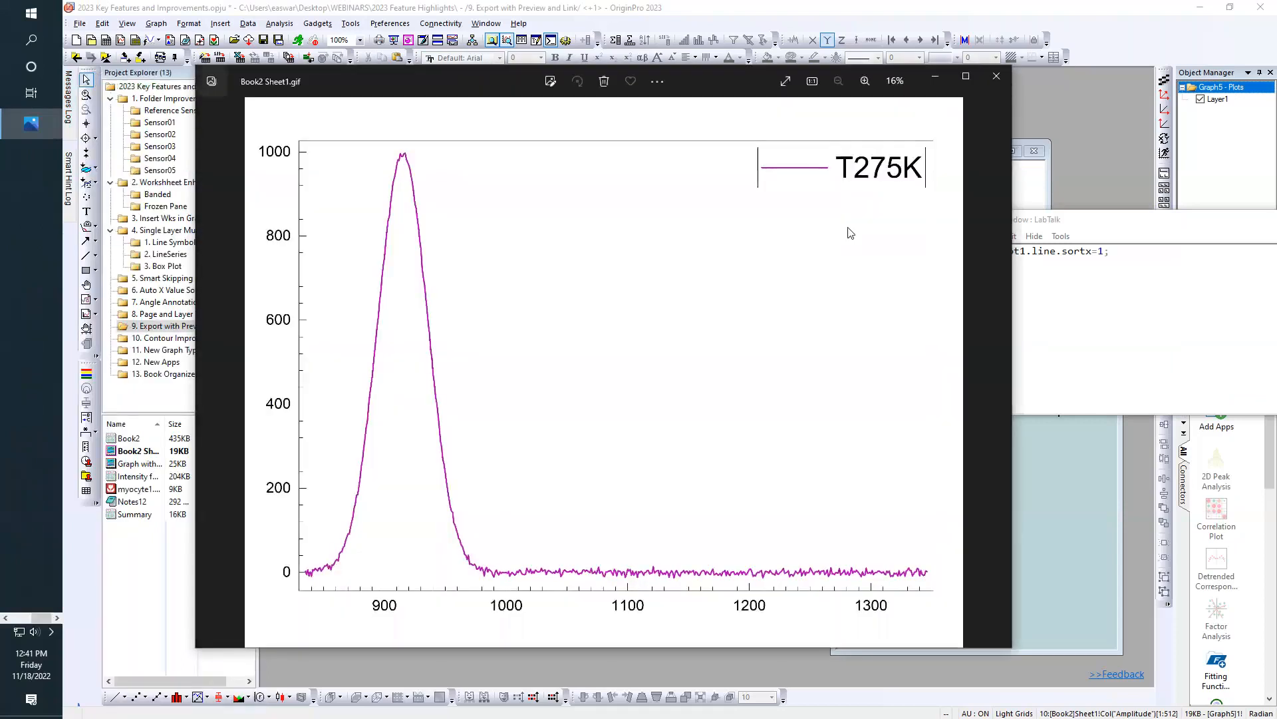
{"action": "left_click", "coordinate": [786, 82]}
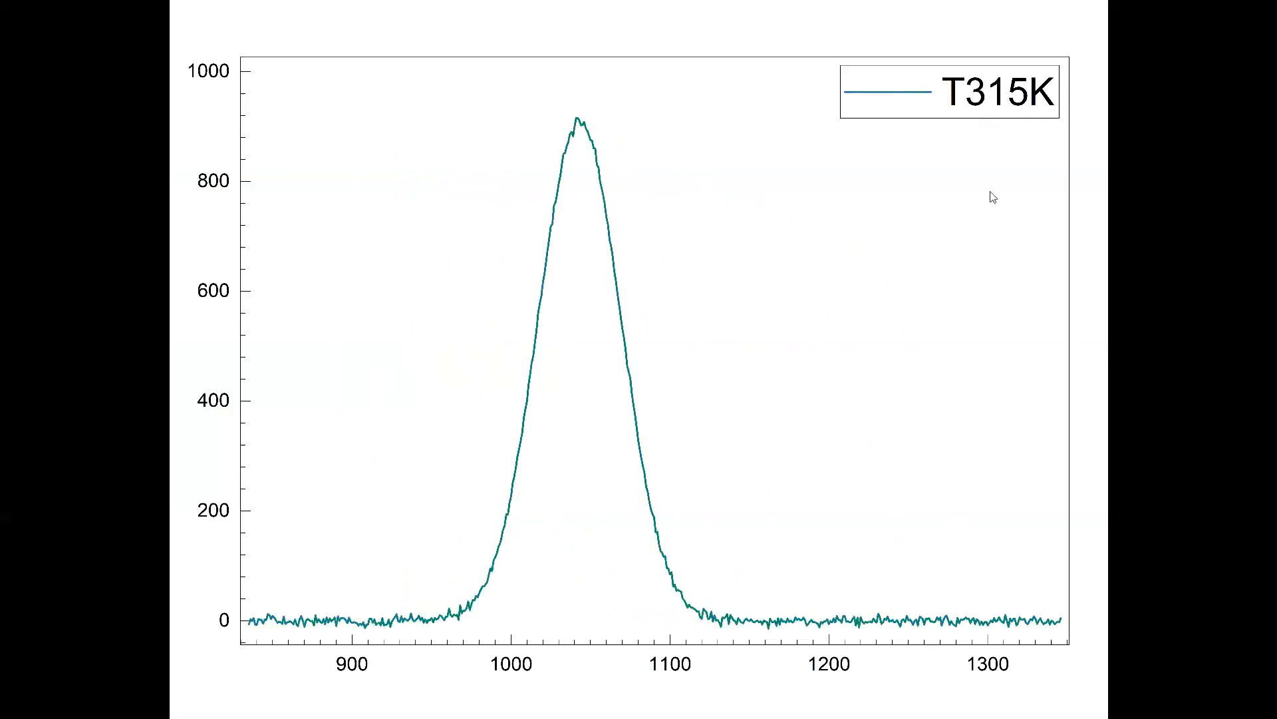
{"action": "key", "text": "Escape"}
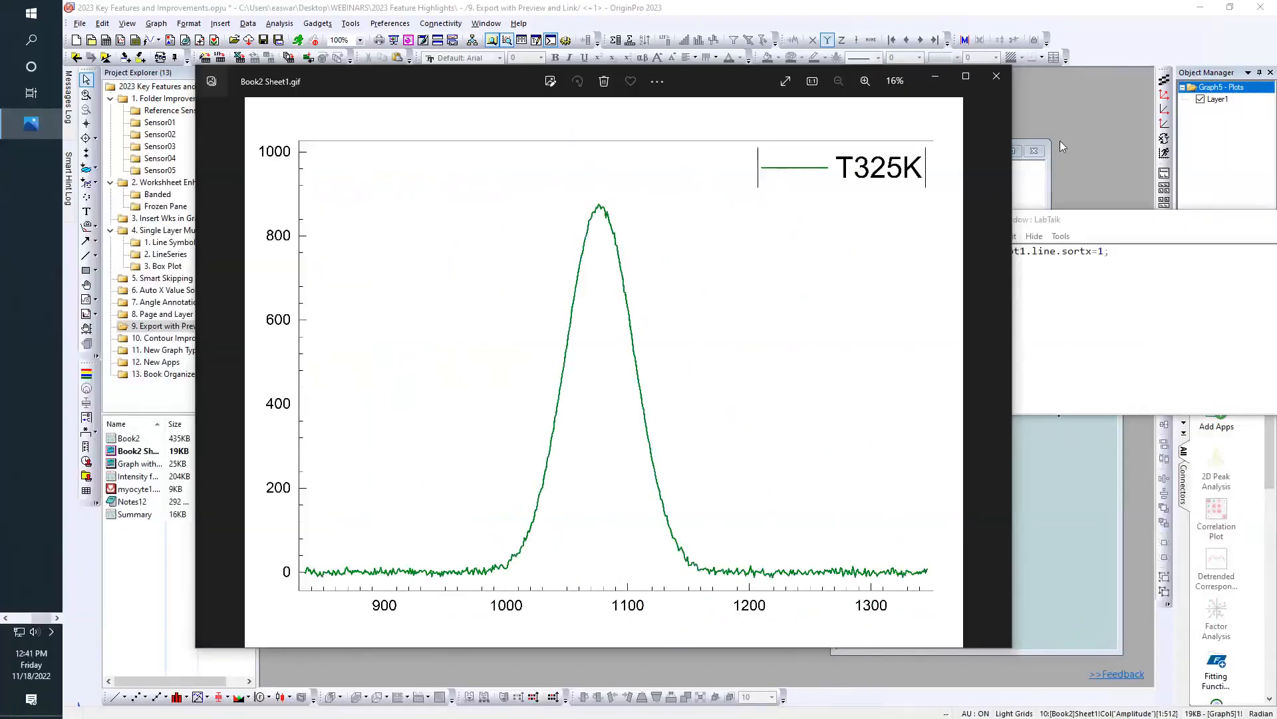
{"action": "left_click", "coordinate": [994, 79]}
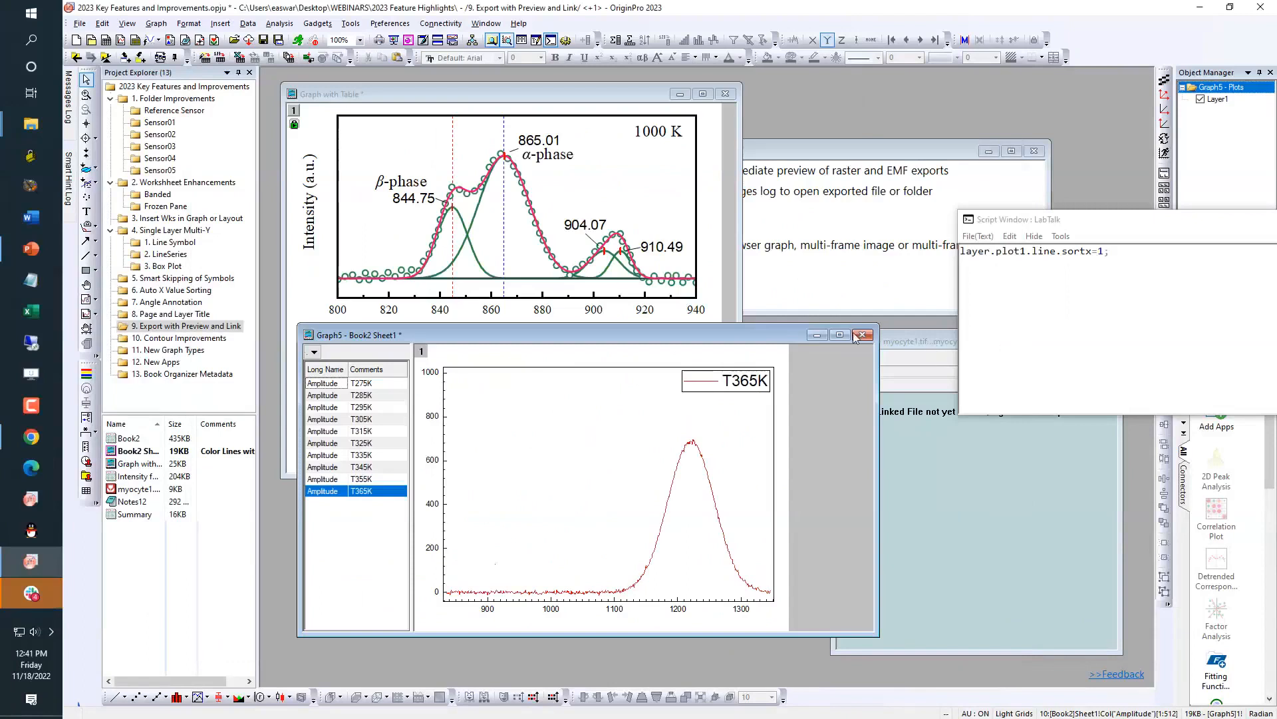
Move the myocyte image window to the middle of the workspace, import its linked TIF files, and enlarge the window
{"action": "left_click_drag", "start_coordinate": [925, 344], "coordinate": [523, 259]}
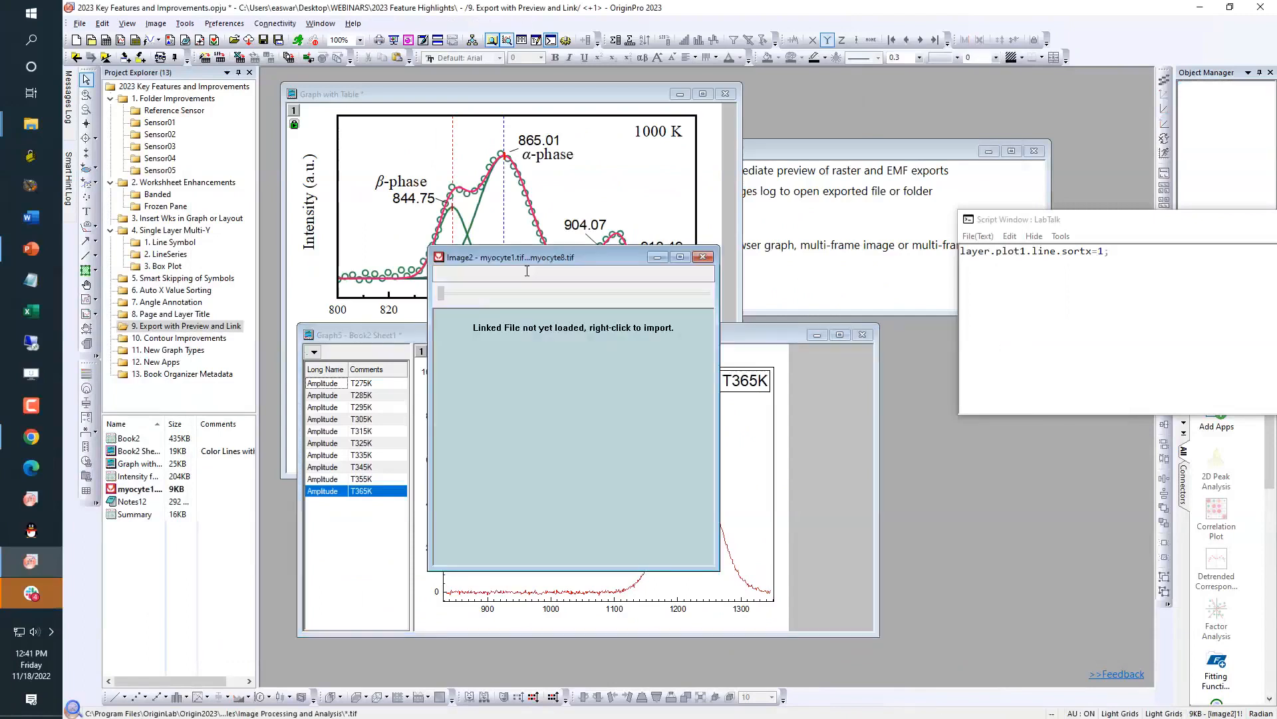
{"action": "right_click", "coordinate": [573, 392]}
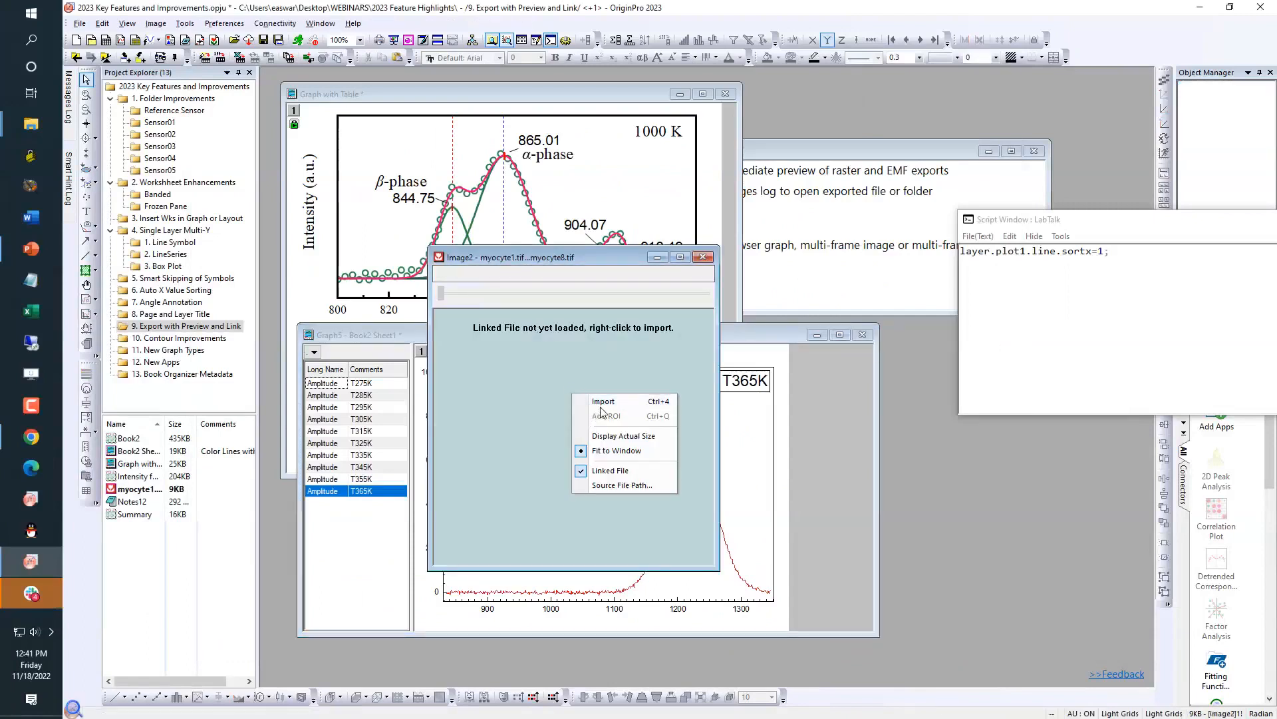
{"action": "left_click", "coordinate": [602, 403]}
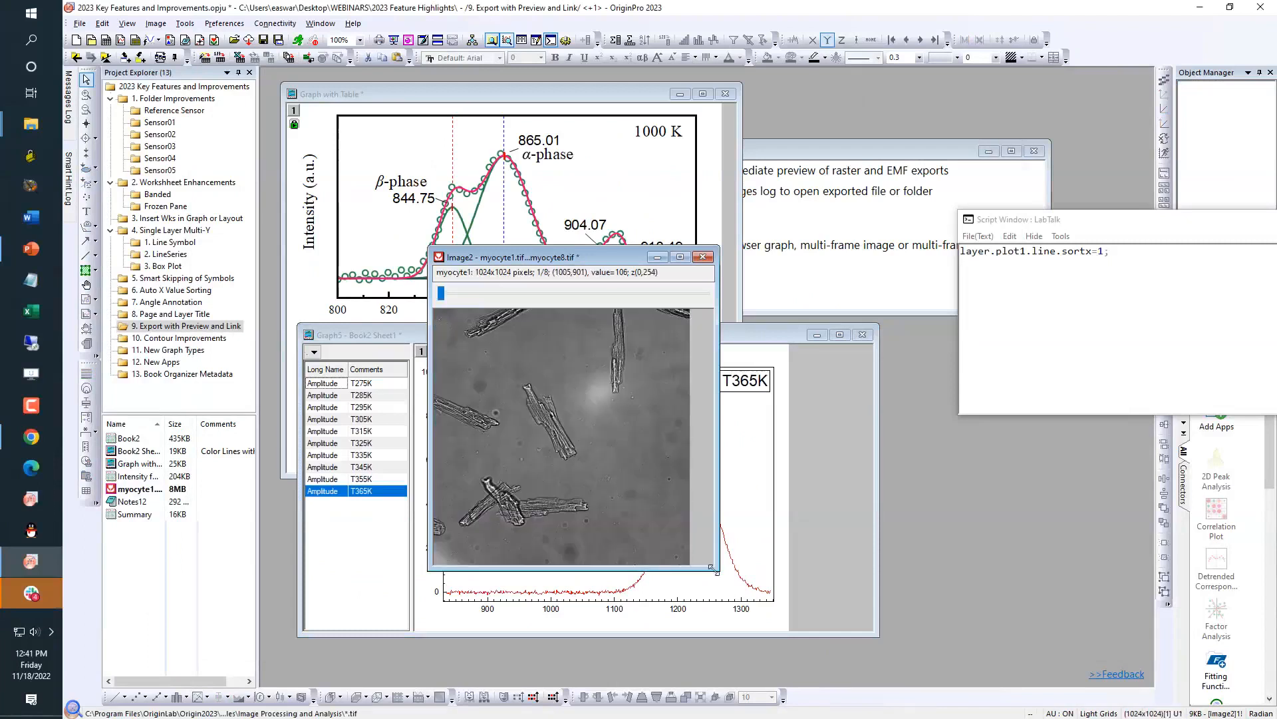
{"action": "left_click_drag", "start_coordinate": [712, 566], "coordinate": [923, 629]}
{"action": "mouse_move", "coordinate": [444, 293]}
{"action": "left_mouse_down"}
{"action": "mouse_move", "coordinate": [823, 300]}
{"action": "mouse_move", "coordinate": [435, 298]}
{"action": "left_mouse_up"}
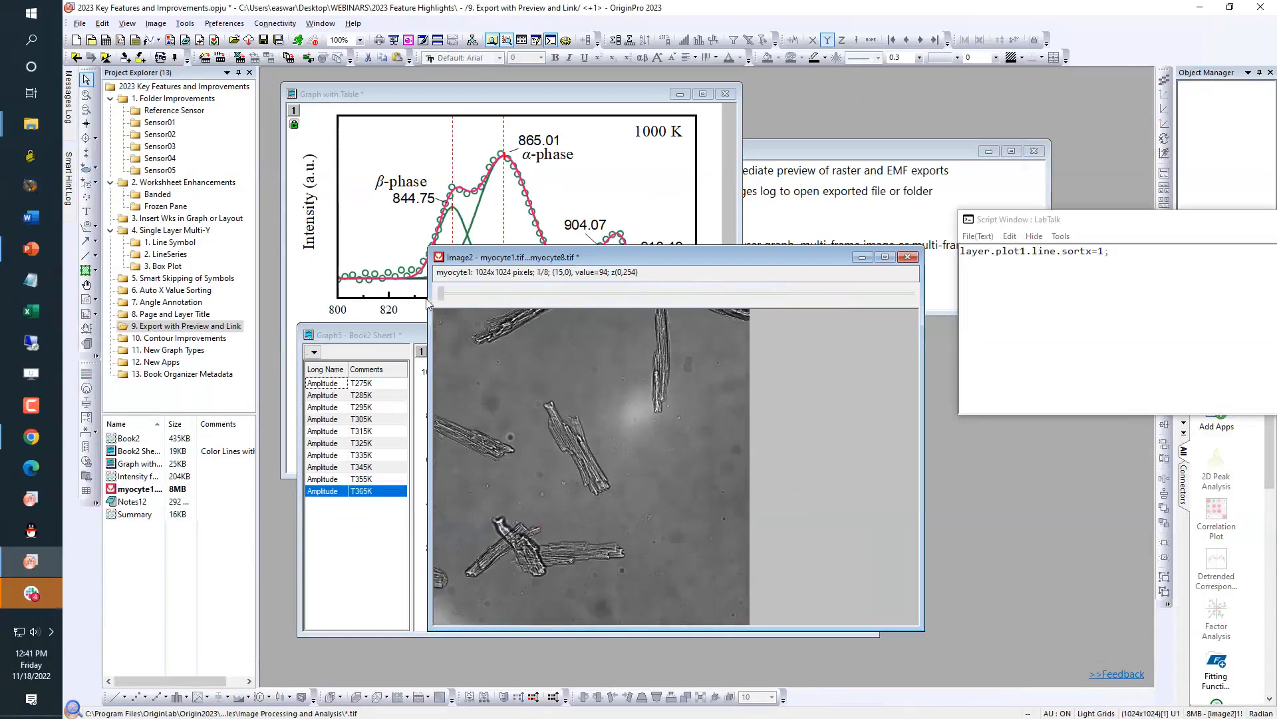
Check the file types offered for exporting the multi-frame myocyte image, and leave without exporting
{"action": "left_click", "coordinate": [79, 24]}
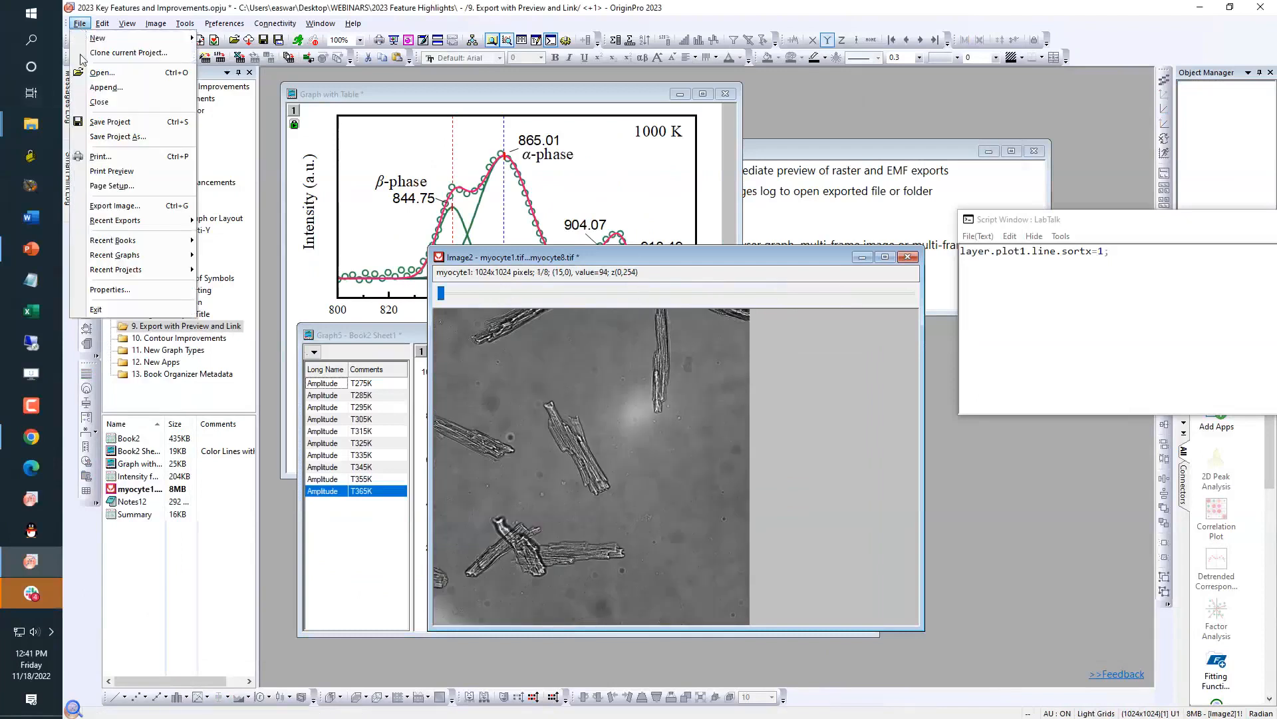
{"action": "left_click", "coordinate": [127, 209]}
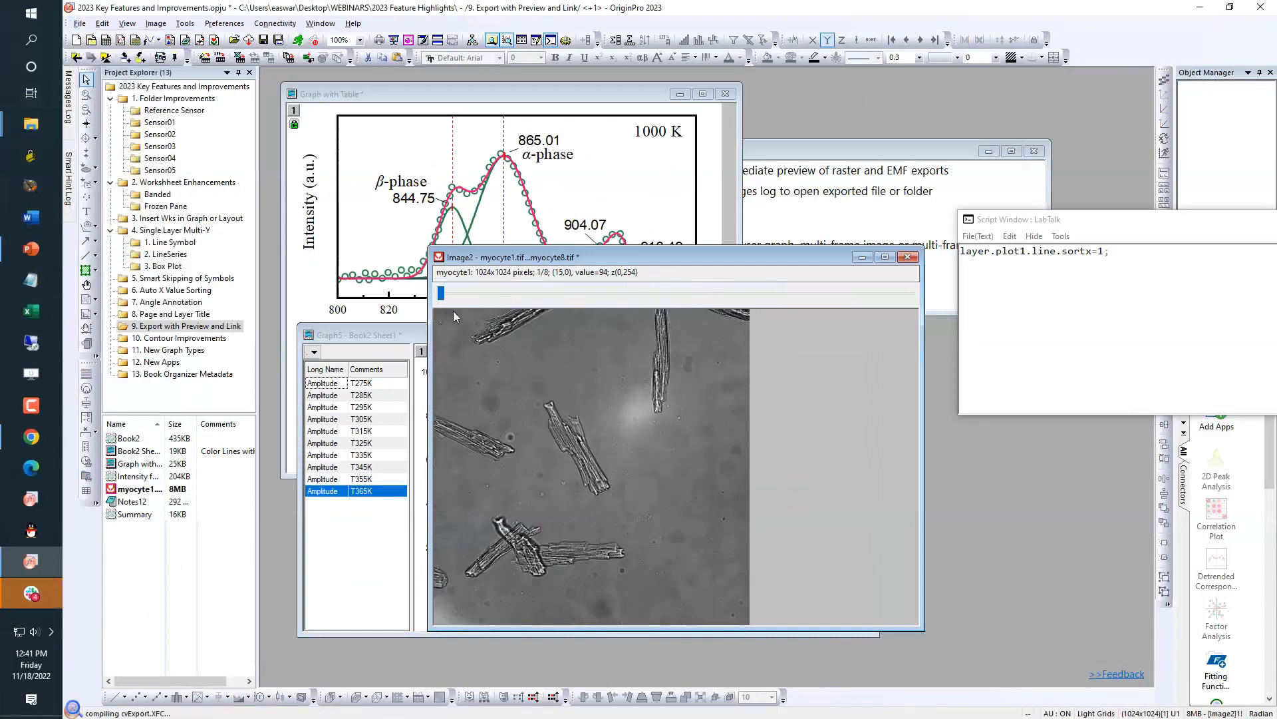
{"action": "left_click", "coordinate": [660, 295]}
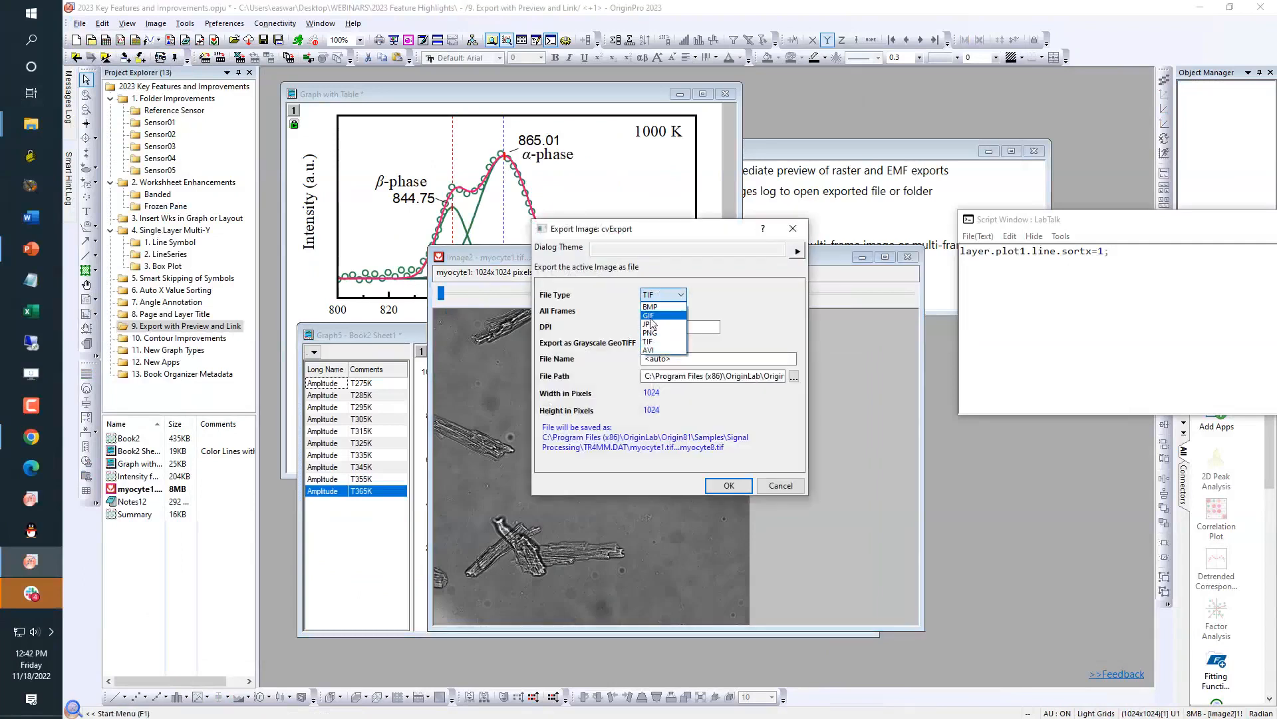
{"action": "left_click", "coordinate": [780, 489]}
{"action": "left_click", "coordinate": [780, 490]}
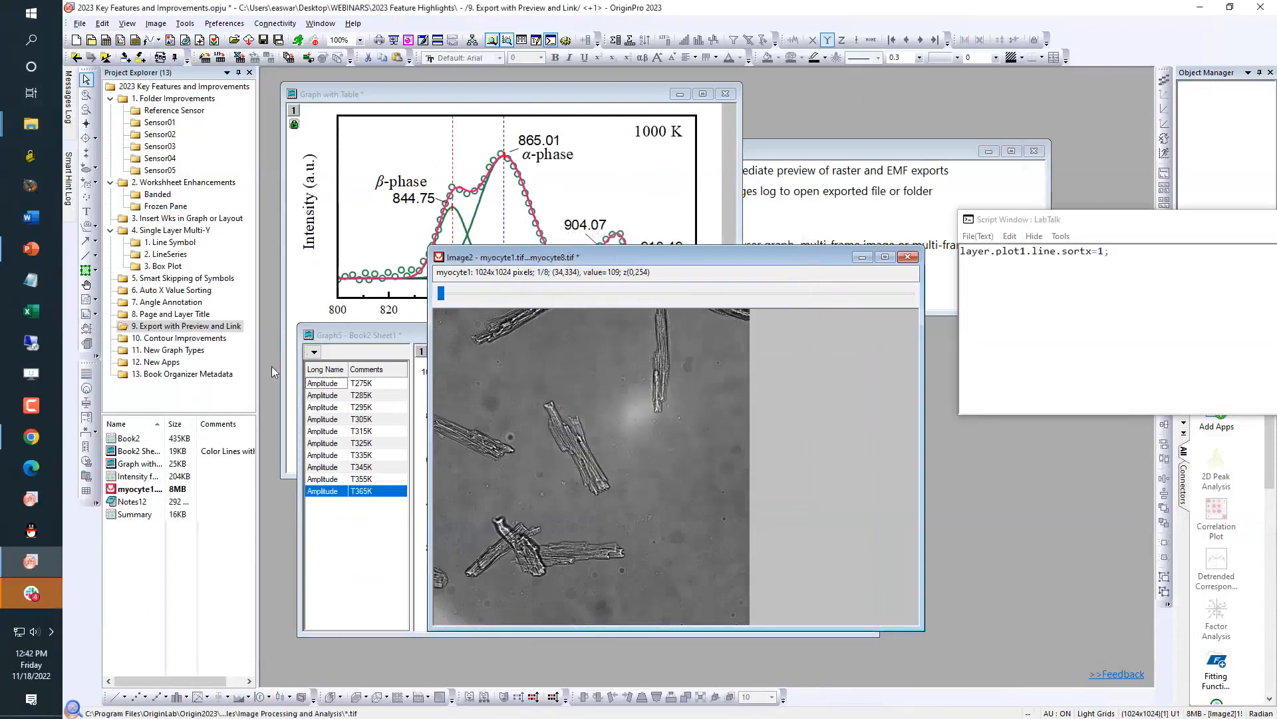
{"action": "left_click", "coordinate": [193, 340]}
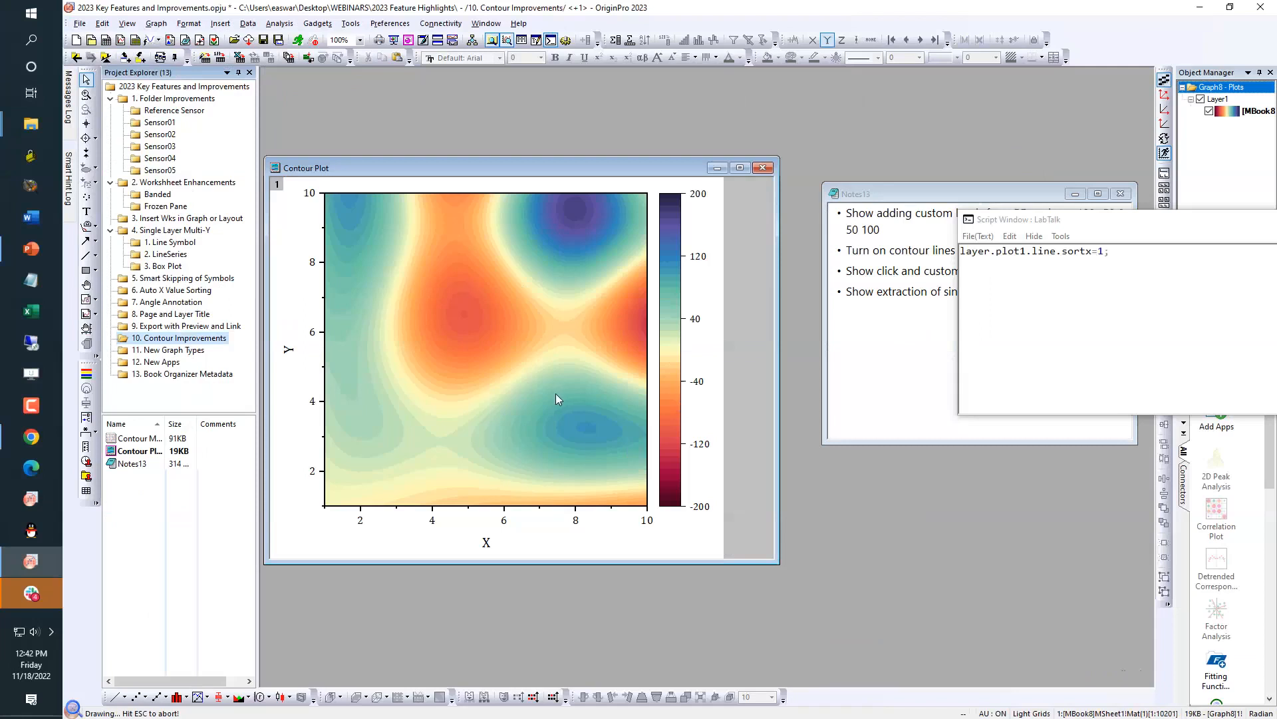
{"action": "mouse_move", "coordinate": [553, 394]}
{"action": "double_click", "coordinate": [461, 330]}
{"action": "left_click", "coordinate": [701, 449]}
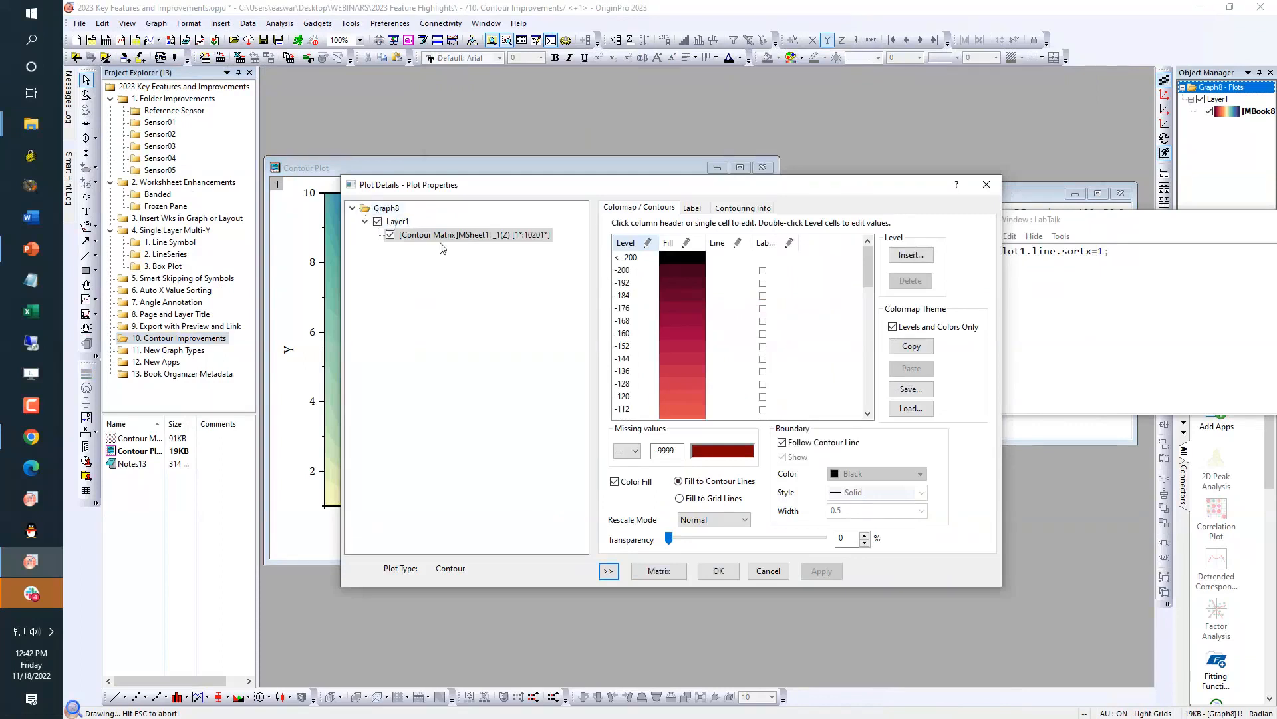
{"action": "left_click", "coordinate": [608, 570]}
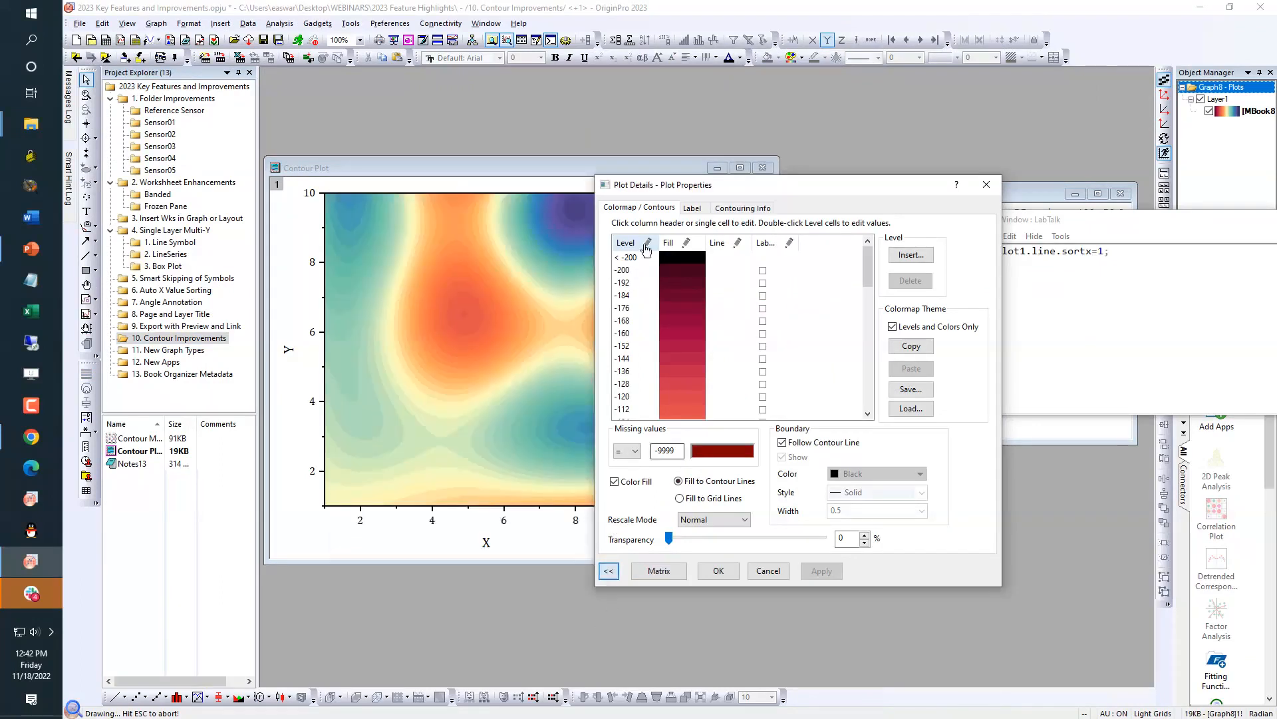
{"action": "left_click", "coordinate": [910, 255]}
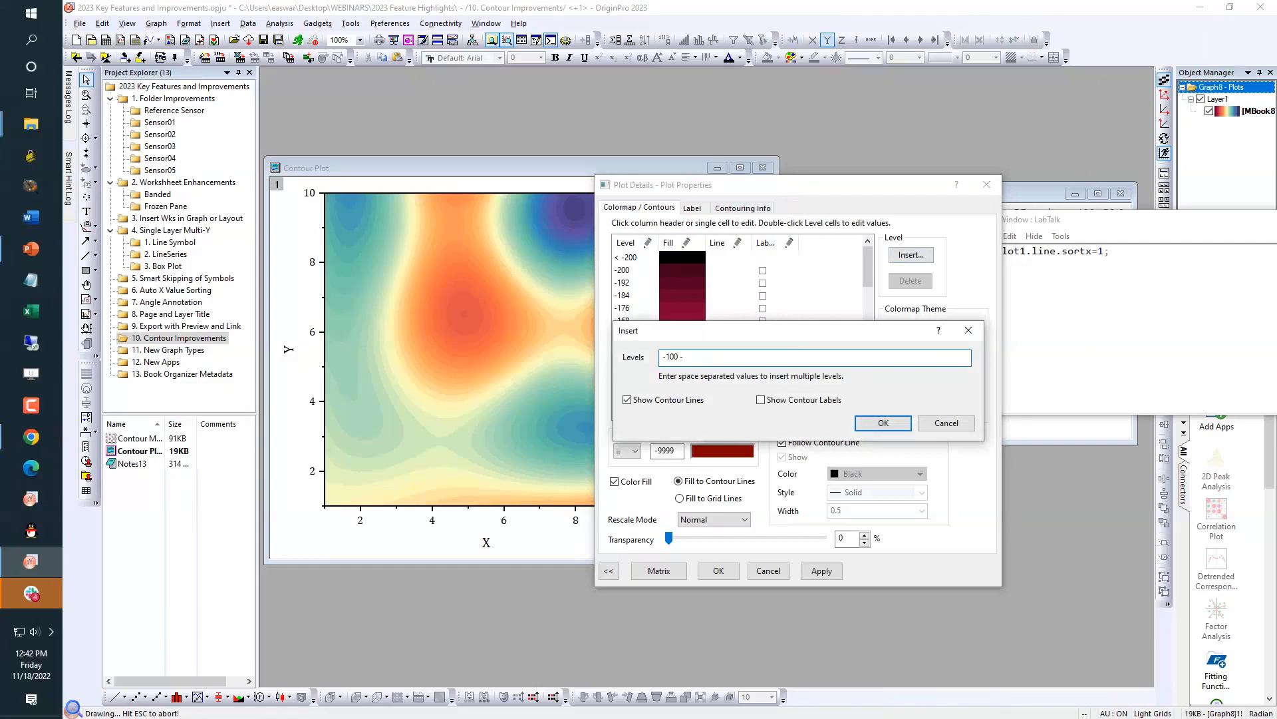
{"action": "type", "text": "-100 -50 0 50"}
{"action": "left_click", "coordinate": [761, 400]}
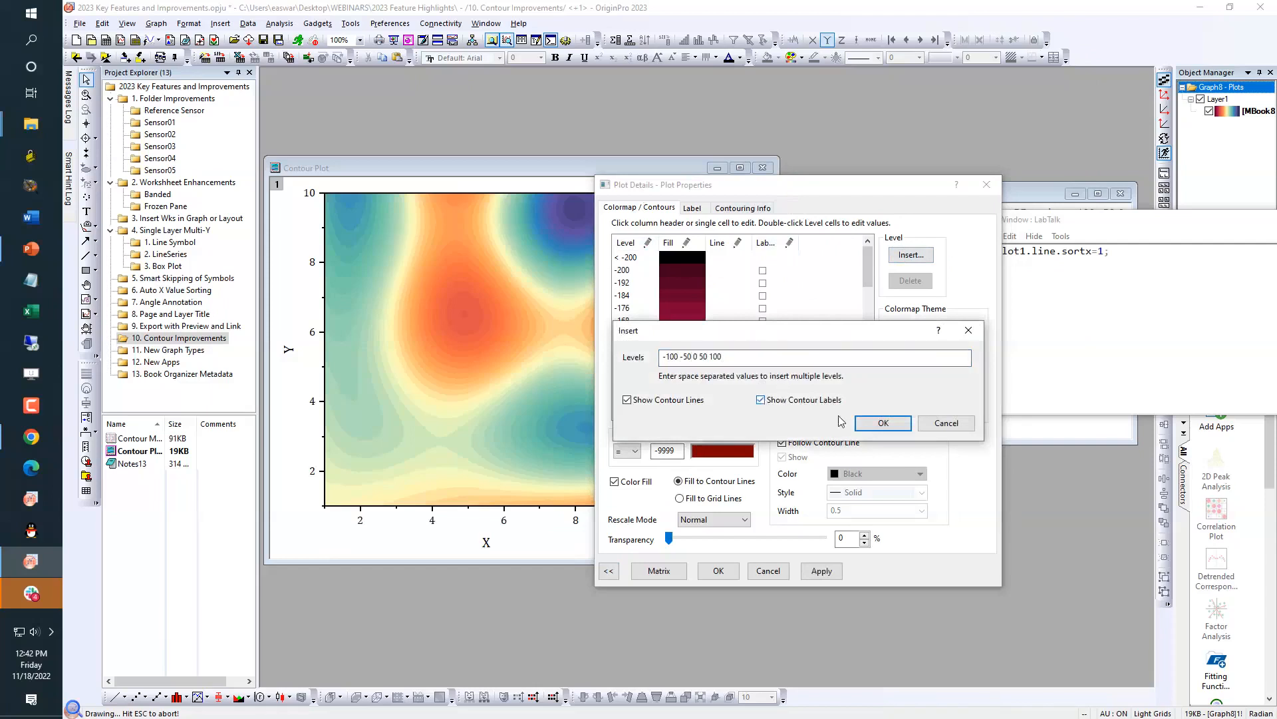
{"action": "left_click", "coordinate": [883, 424]}
{"action": "left_click", "coordinate": [825, 575]}
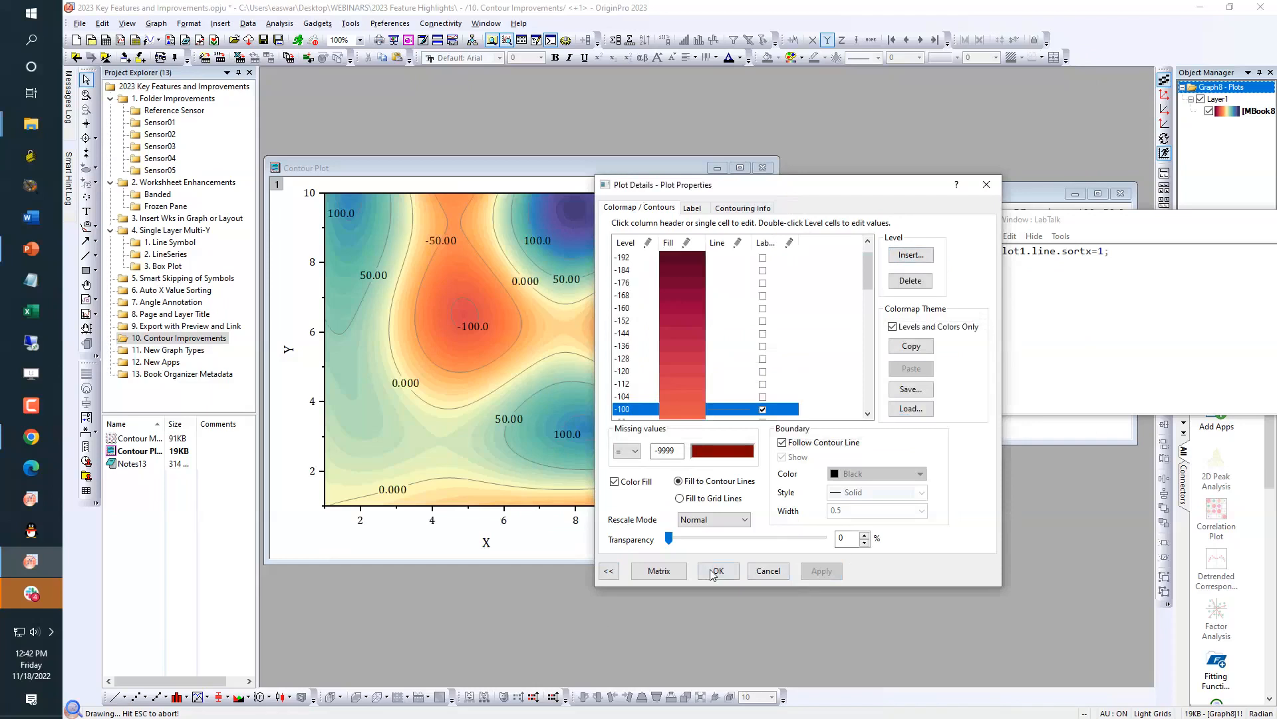
{"action": "left_click", "coordinate": [714, 571]}
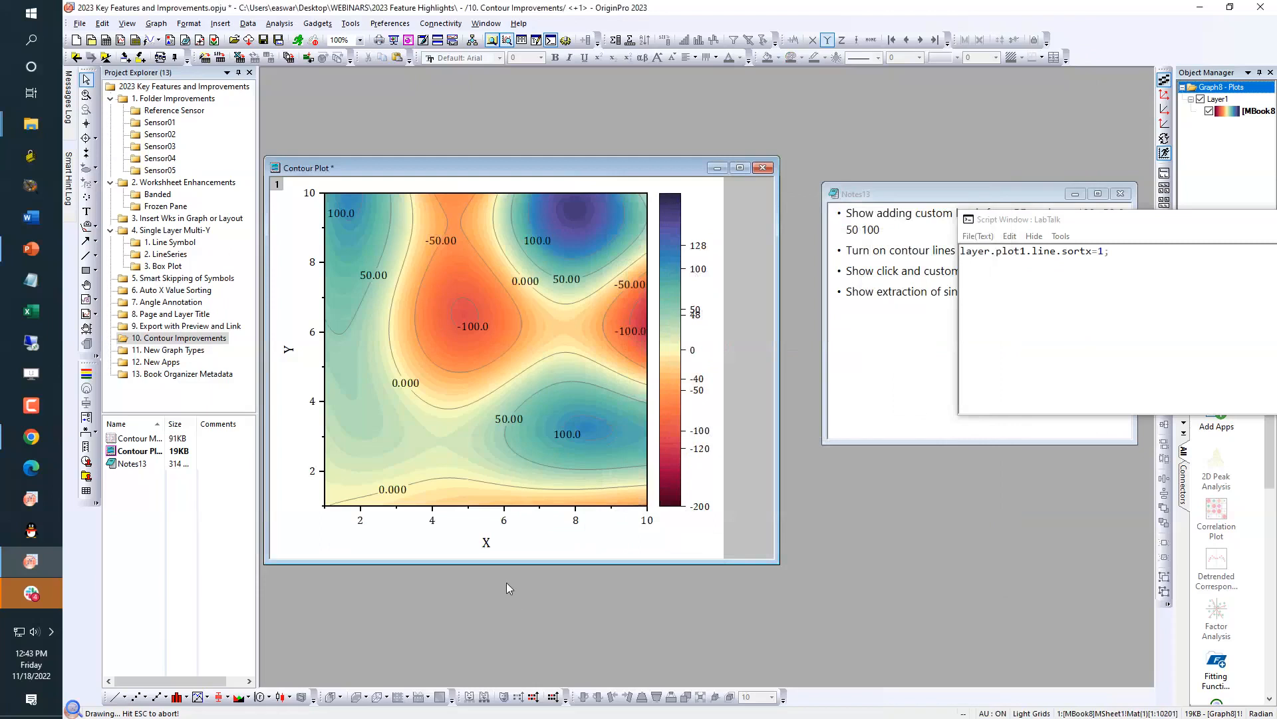
Format only the level 0 contour line with red bold labels and a line thickness of 3.93
{"action": "left_click", "coordinate": [446, 410]}
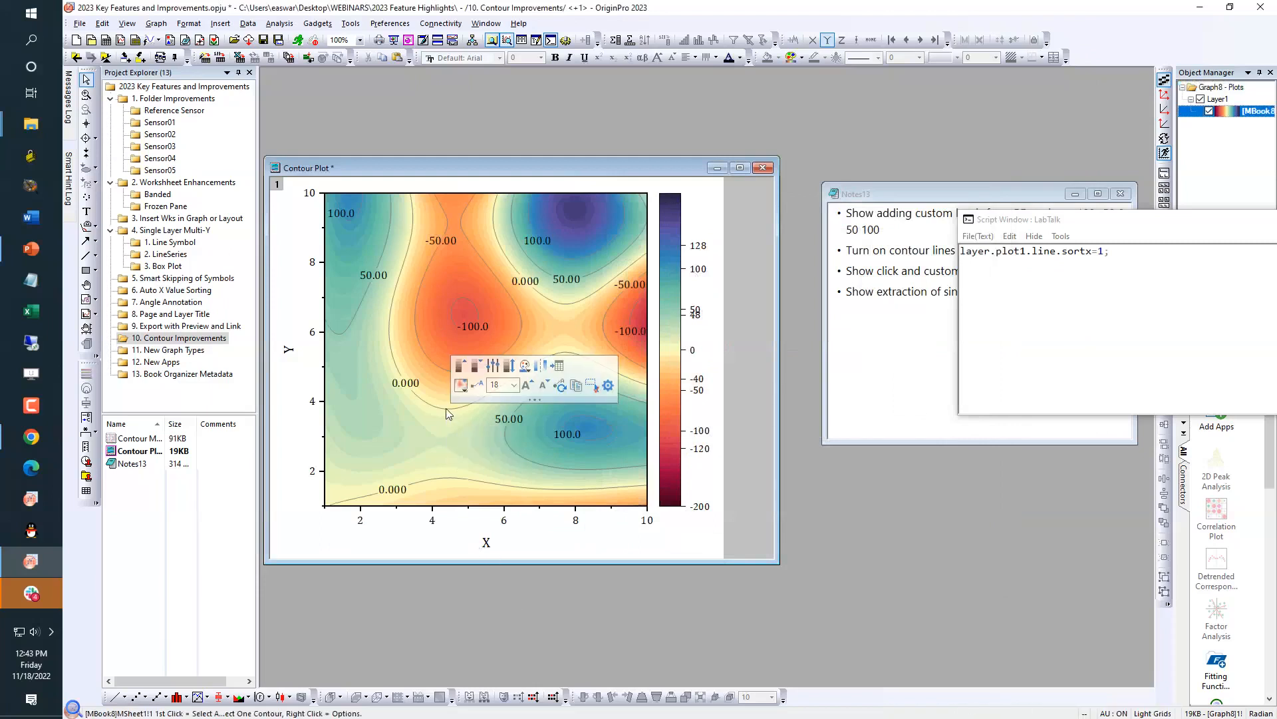
{"action": "left_click", "coordinate": [445, 408]}
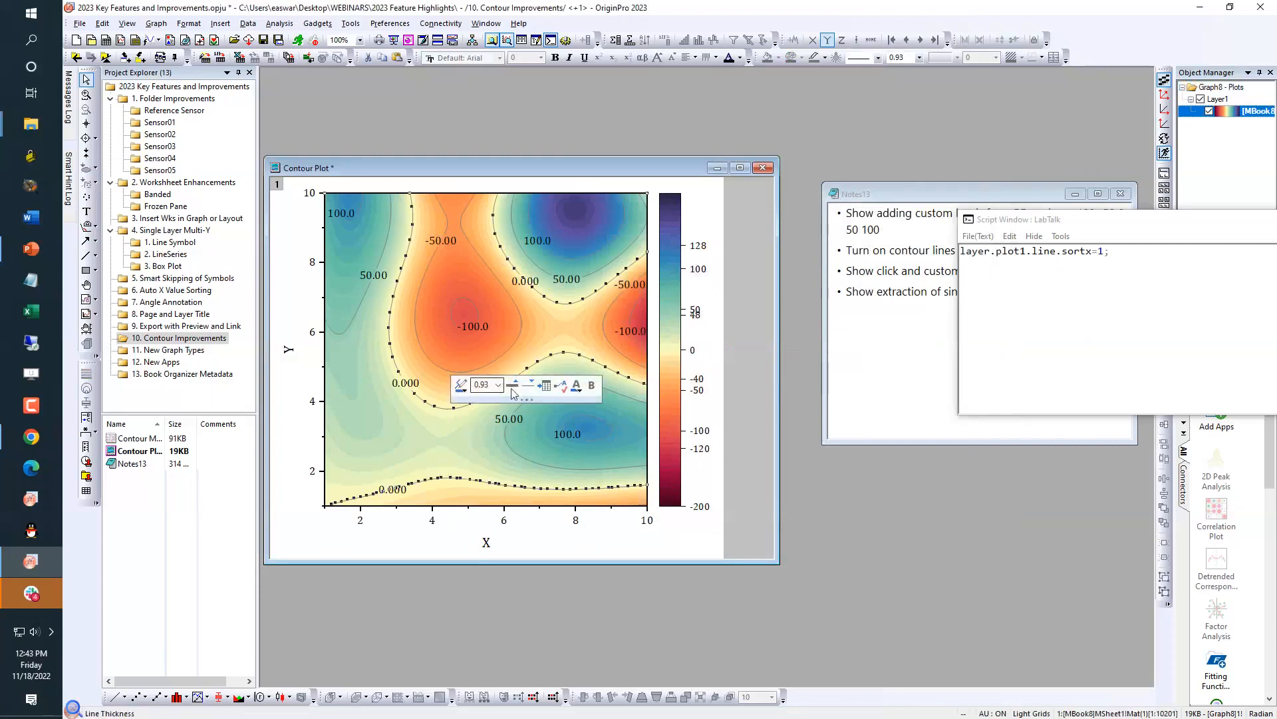
{"action": "left_click", "coordinate": [576, 387]}
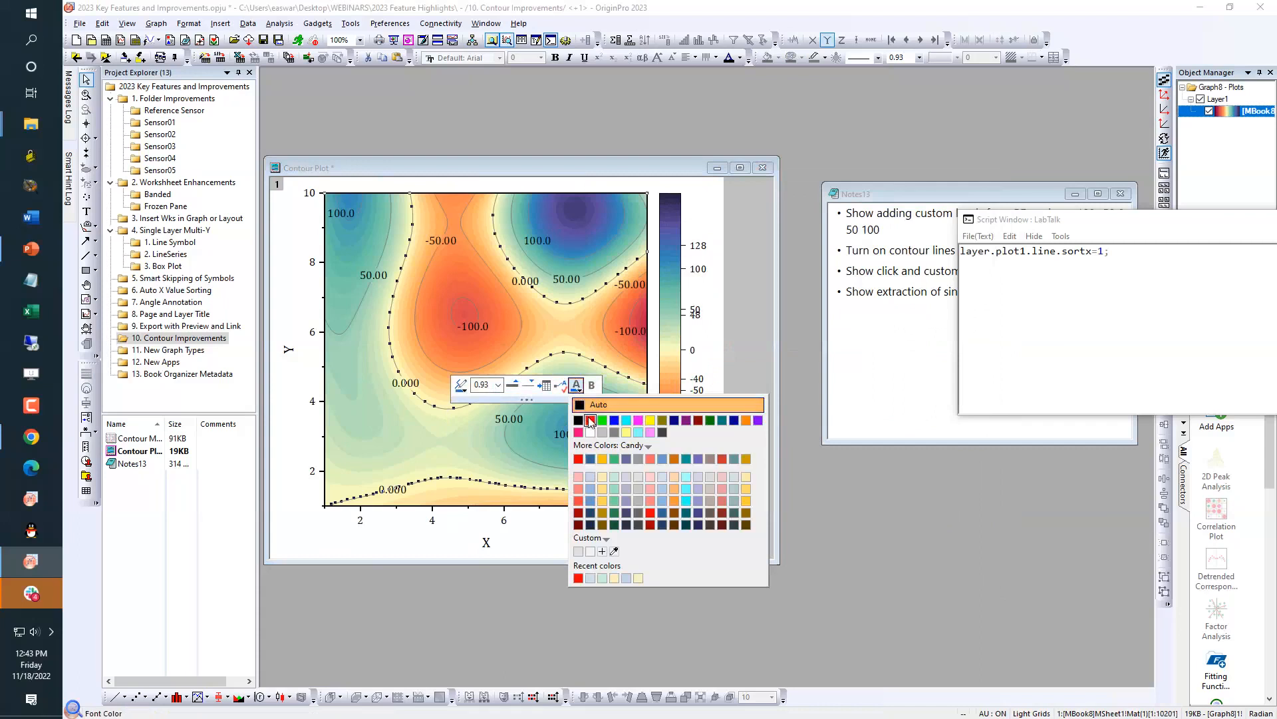
{"action": "left_click", "coordinate": [590, 420]}
{"action": "left_click", "coordinate": [593, 388]}
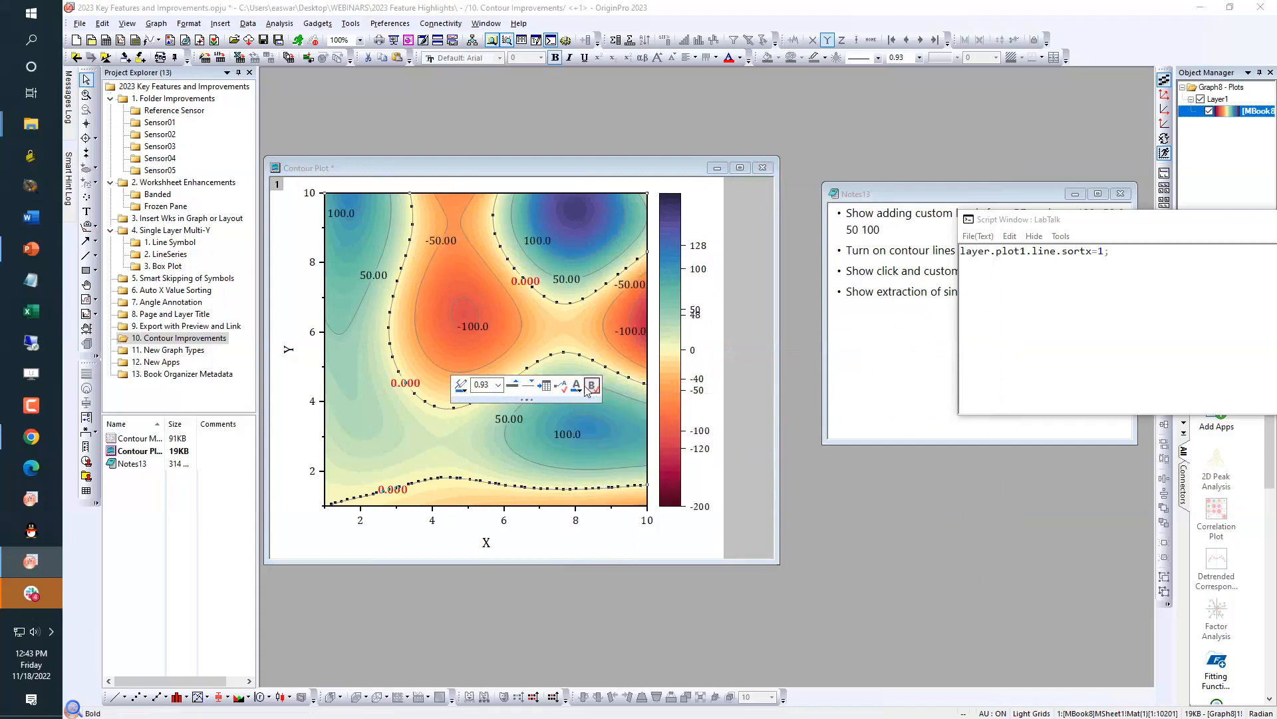
{"action": "left_click", "coordinate": [512, 385]}
{"action": "left_click", "coordinate": [513, 385]}
{"action": "left_click", "coordinate": [512, 385]}
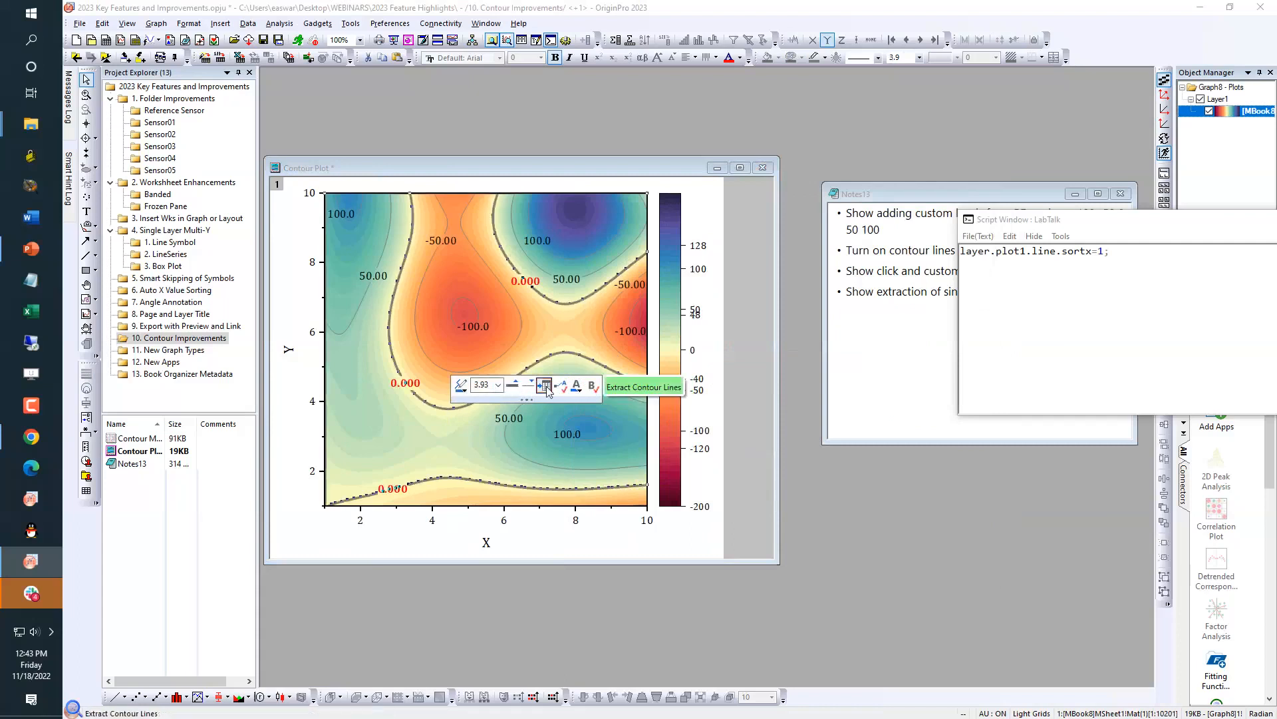
Extract the level 0 contour line to a worksheet, and arrange that worksheet and the Notes13 window beside the plot
{"action": "left_click", "coordinate": [546, 387]}
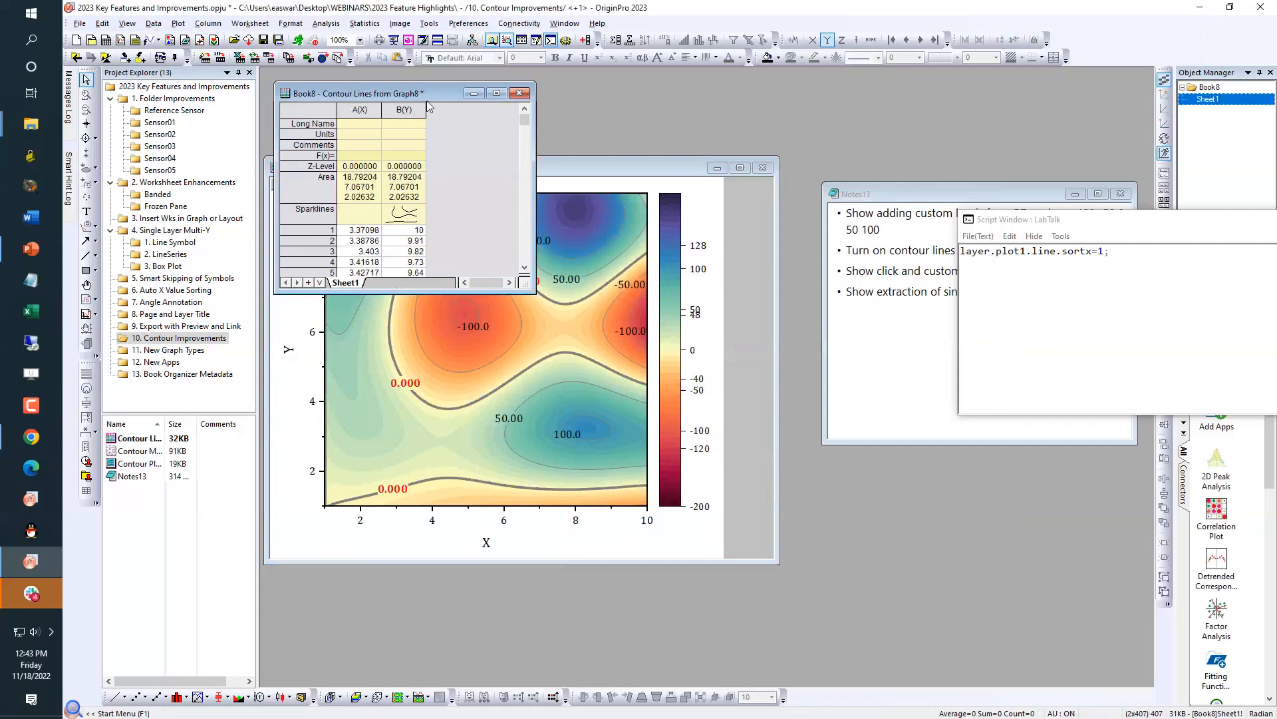
{"action": "left_click_drag", "start_coordinate": [426, 96], "coordinate": [855, 104]}
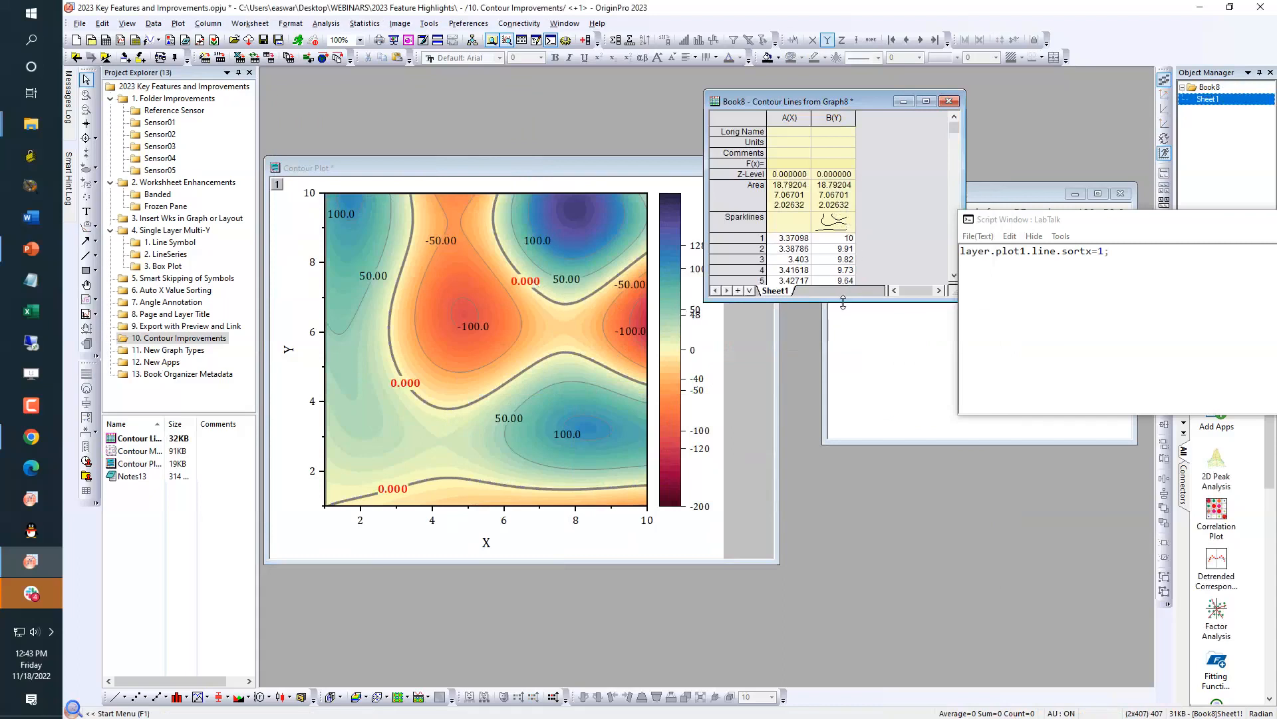
{"action": "left_click_drag", "start_coordinate": [843, 302], "coordinate": [843, 378]}
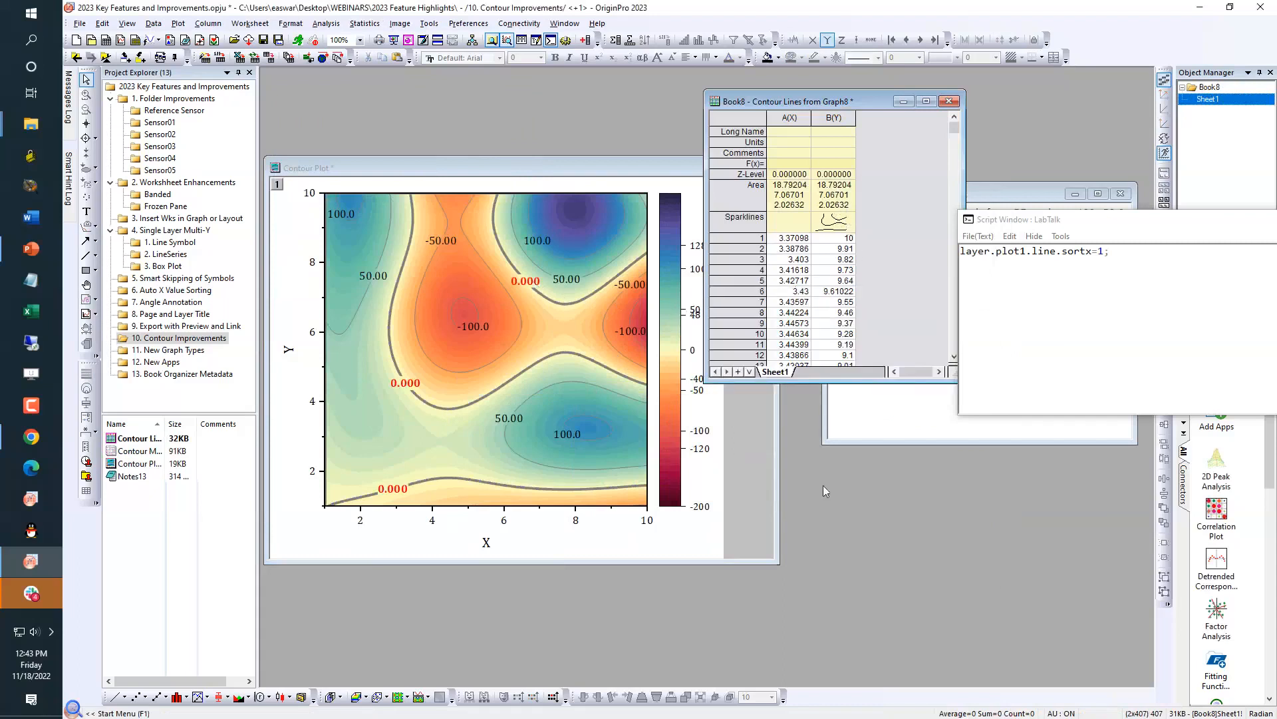
{"action": "left_click", "coordinate": [895, 426]}
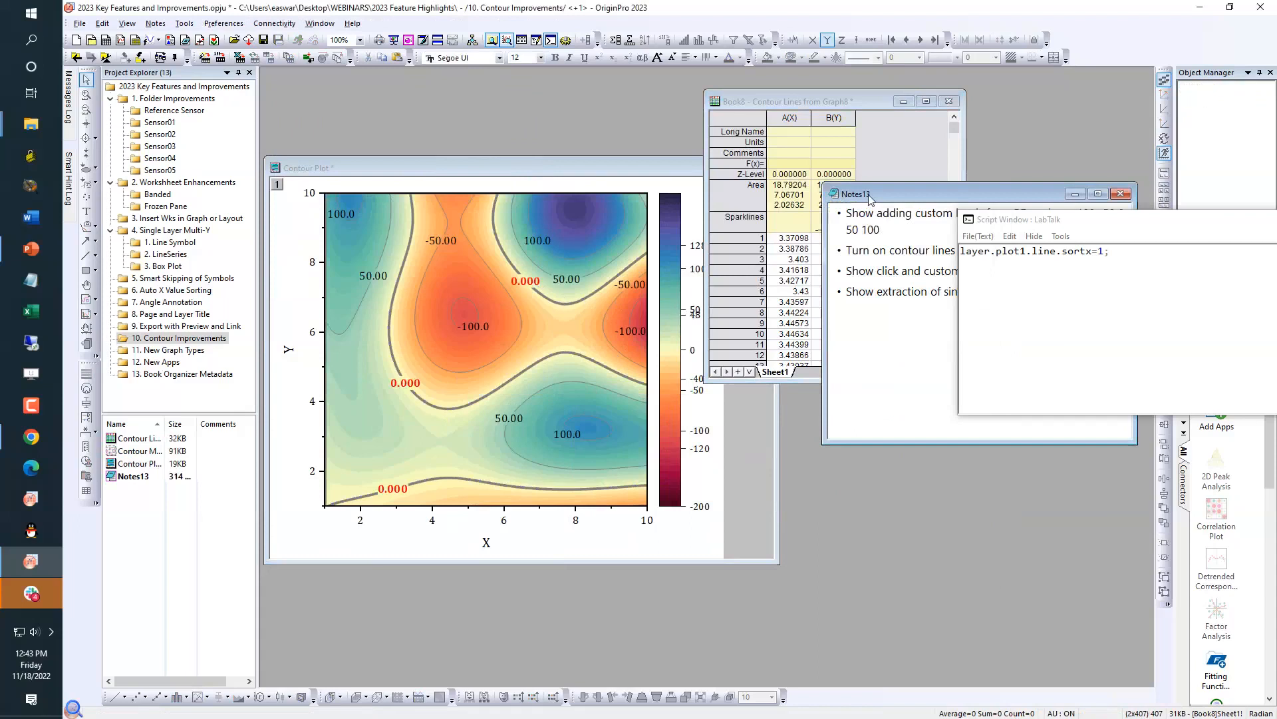
{"action": "left_click_drag", "start_coordinate": [868, 199], "coordinate": [734, 416]}
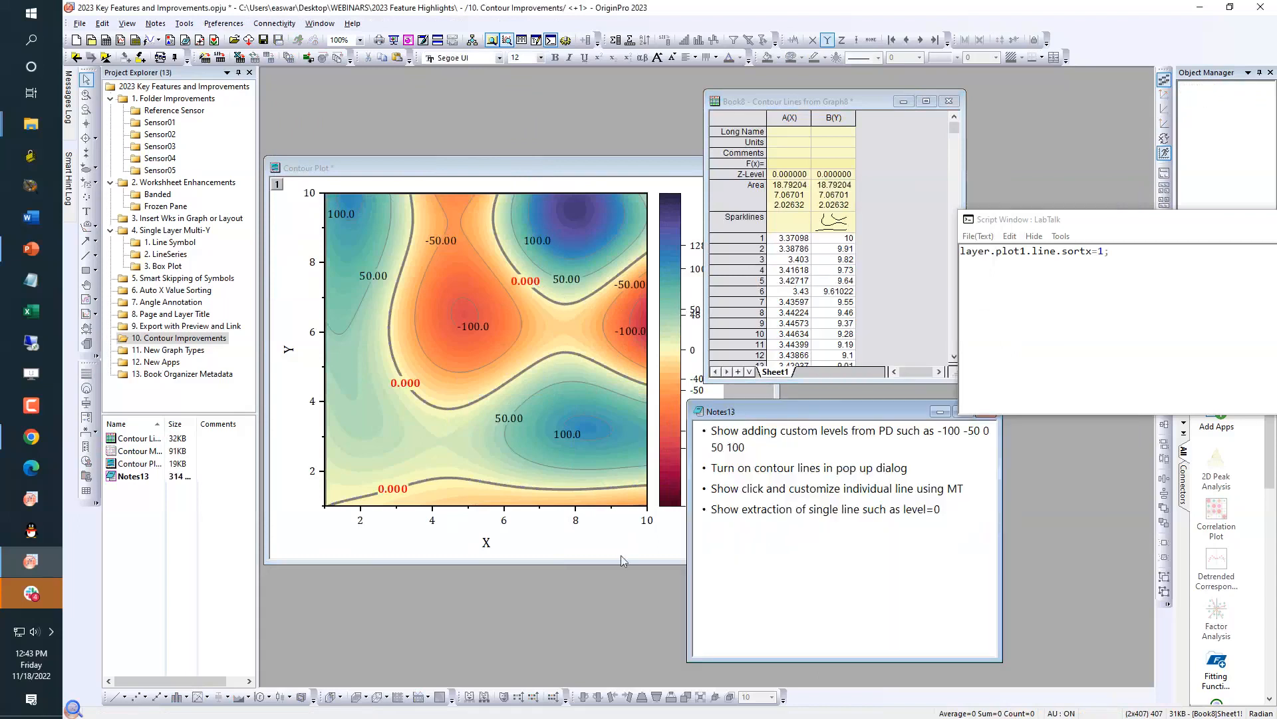
Open the 11. New Graph Types folder, search the Learning Center graph samples for 2023, and preview samples such as Stacked Heatmaps
{"action": "left_click", "coordinate": [168, 351]}
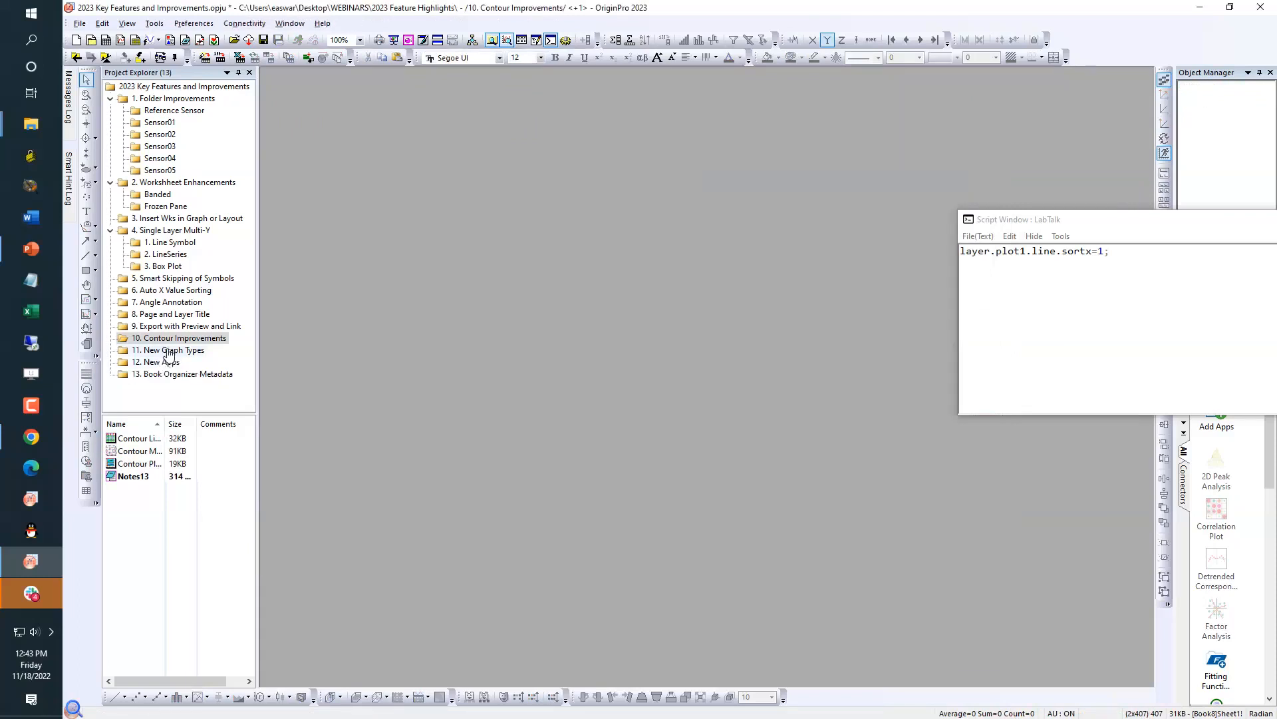
{"action": "left_click", "coordinate": [353, 24]}
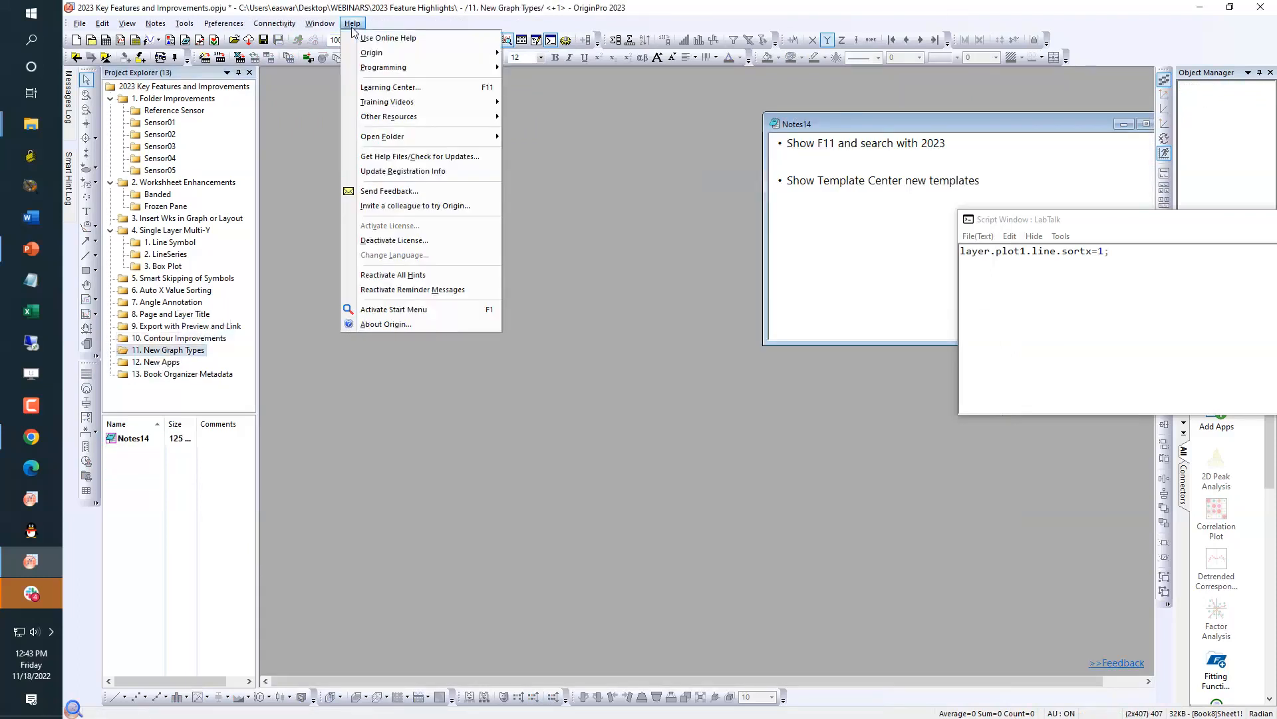
{"action": "left_click", "coordinate": [390, 89]}
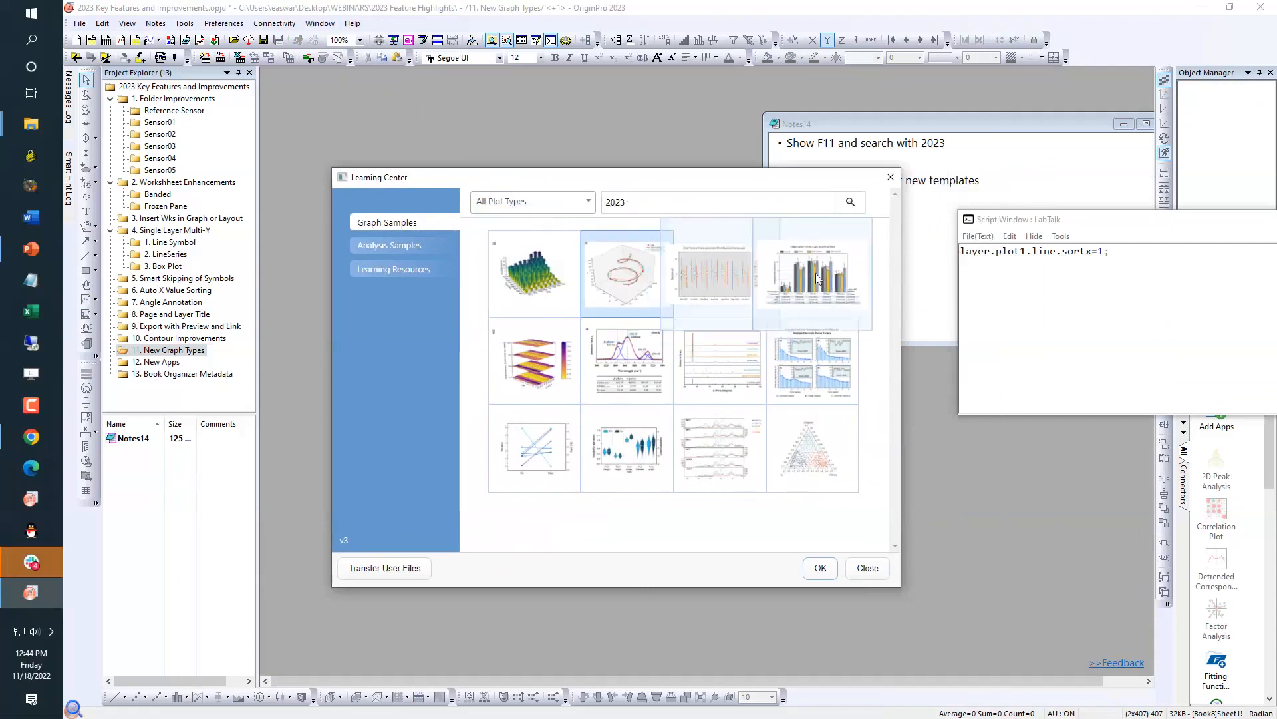
{"action": "mouse_move", "coordinate": [805, 453]}
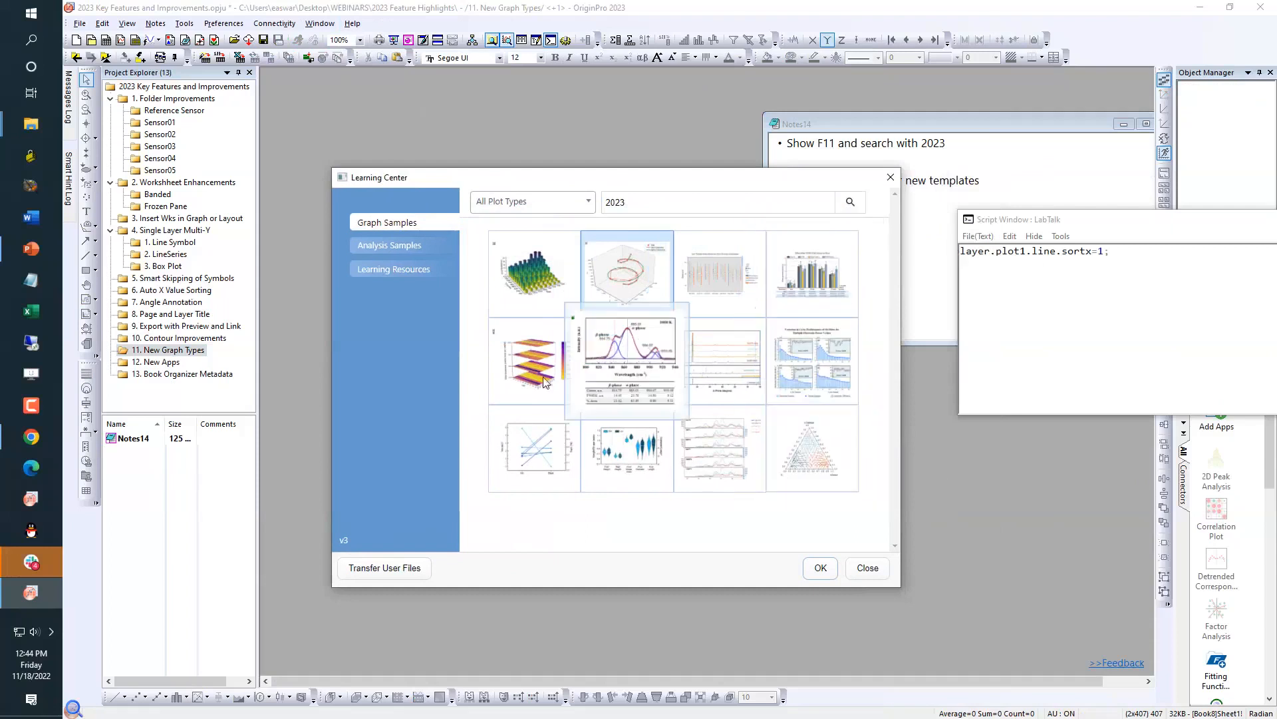
{"action": "mouse_move", "coordinate": [524, 369]}
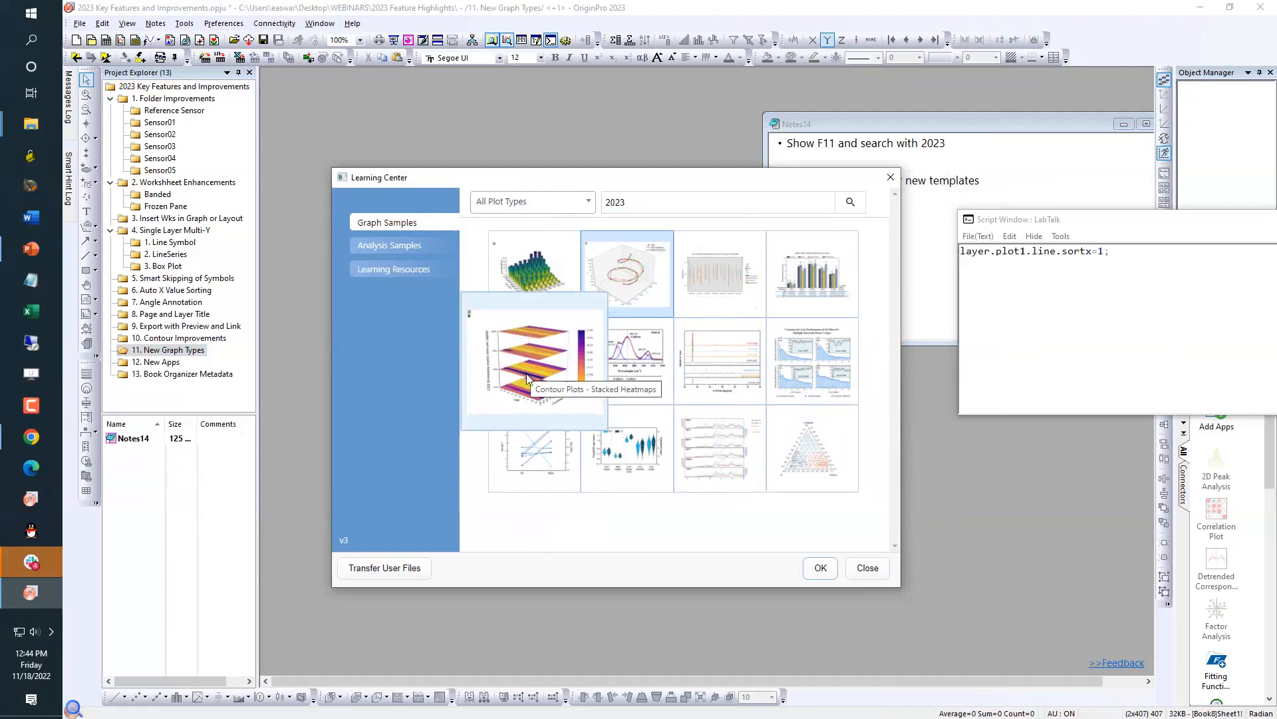
Switch to the OriginLab website in Chrome and open the Origin 2023 Feature Highlights page at its New Graph Types section
{"action": "left_click", "coordinate": [31, 439]}
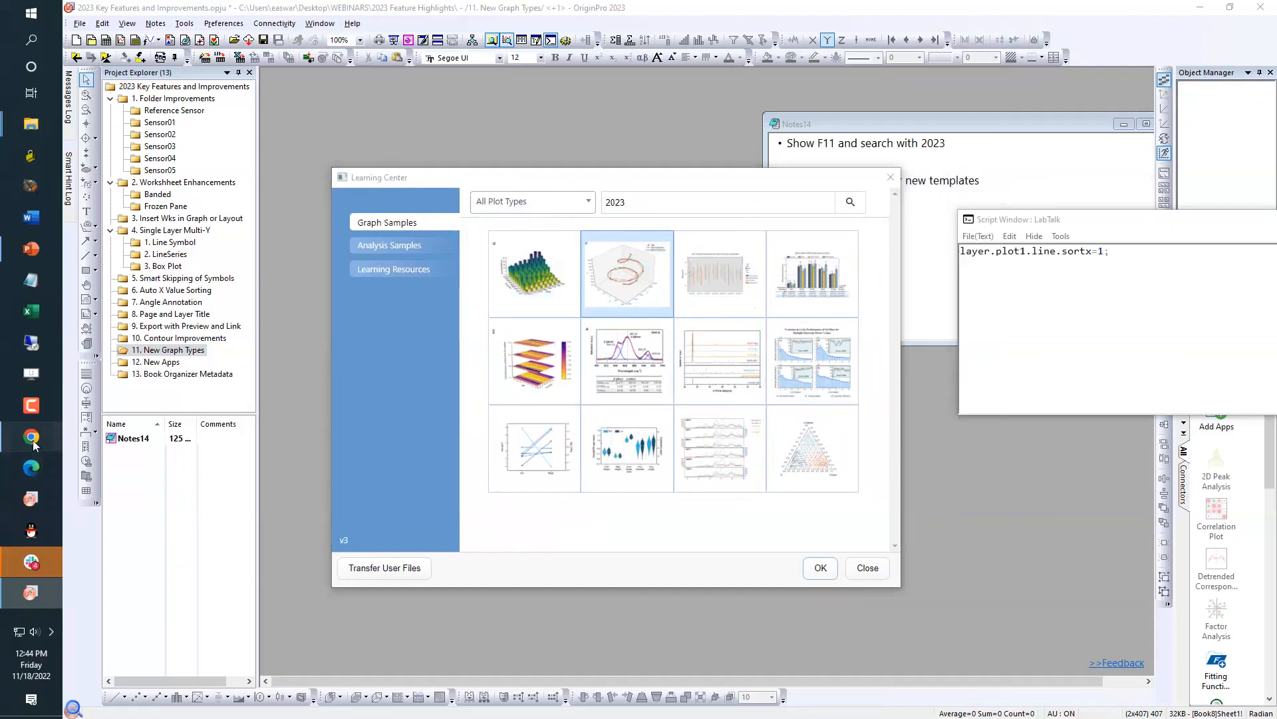
{"action": "left_click", "coordinate": [368, 98]}
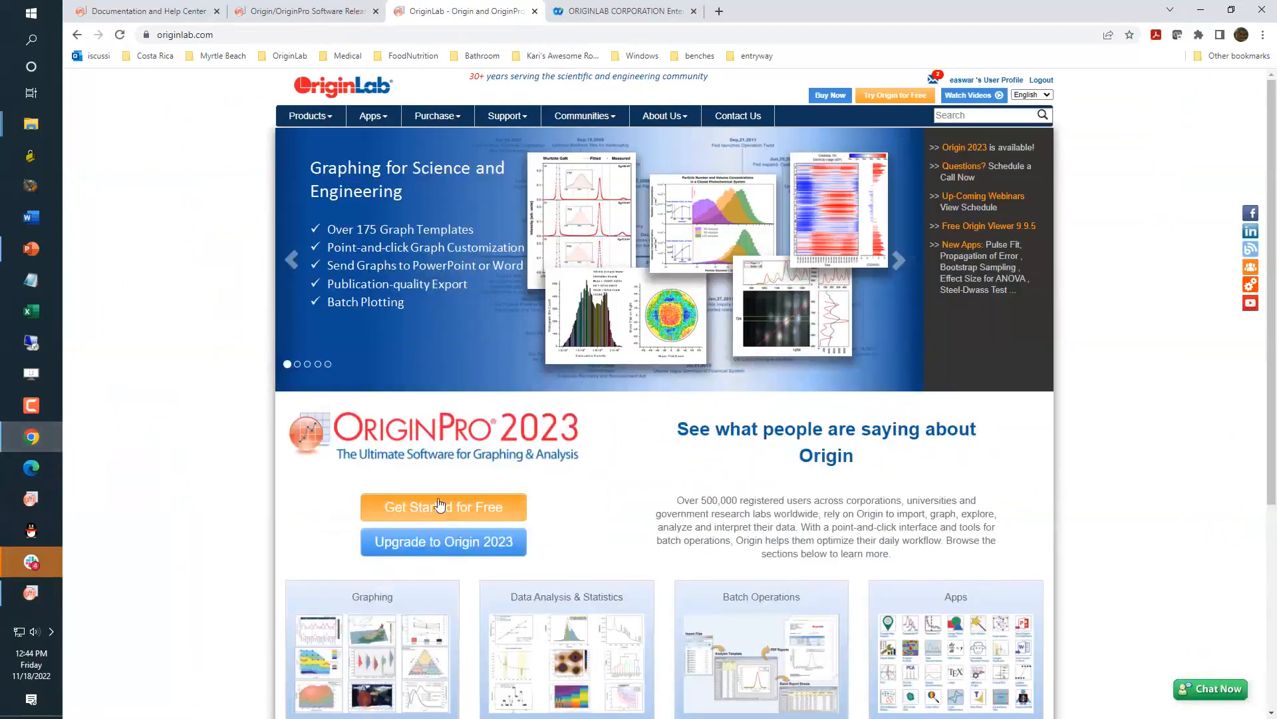
{"action": "left_click", "coordinate": [445, 442]}
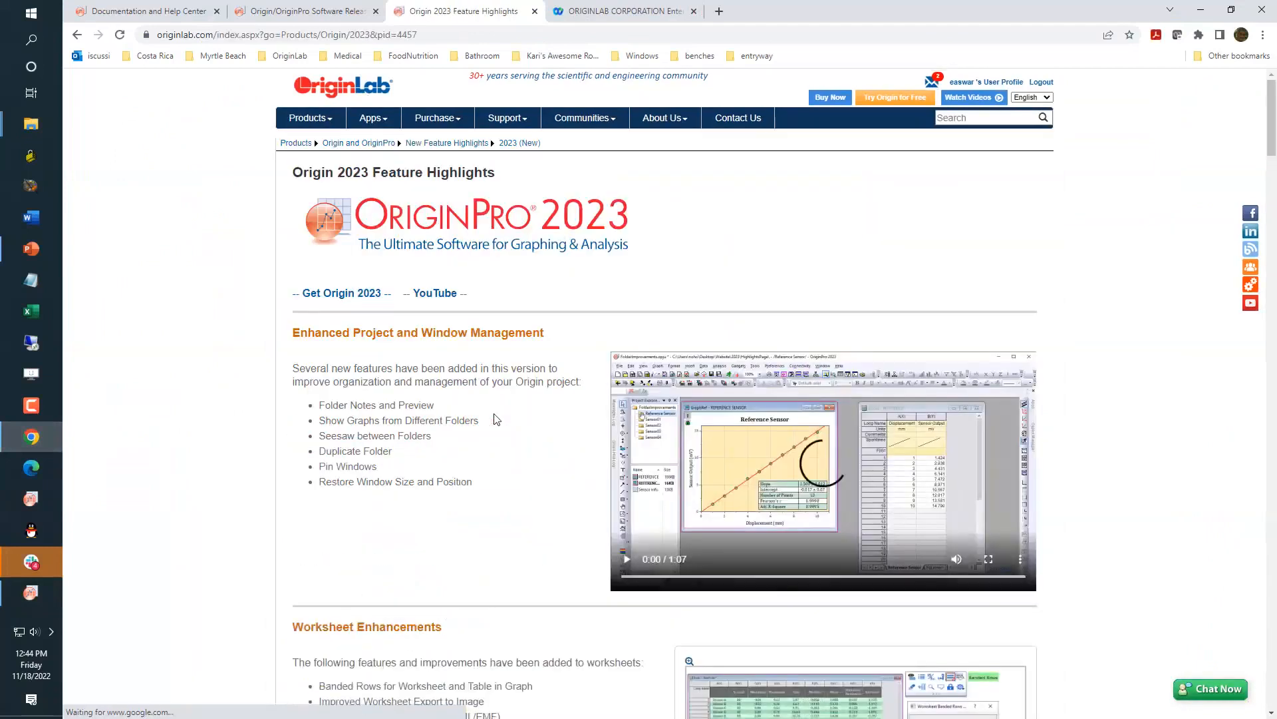
{"action": "scroll", "coordinate": [494, 419], "scroll_direction": "down", "scroll_amount": 20}
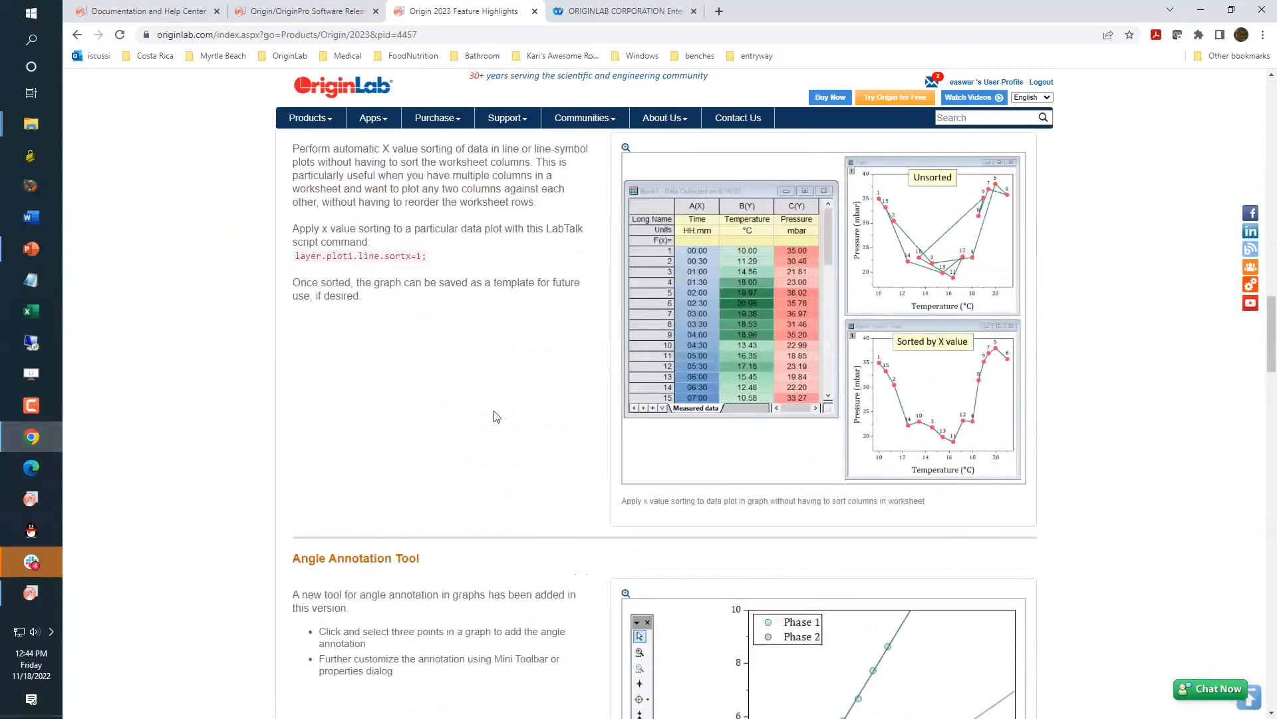
{"action": "scroll", "coordinate": [495, 416], "scroll_direction": "down", "scroll_amount": 20}
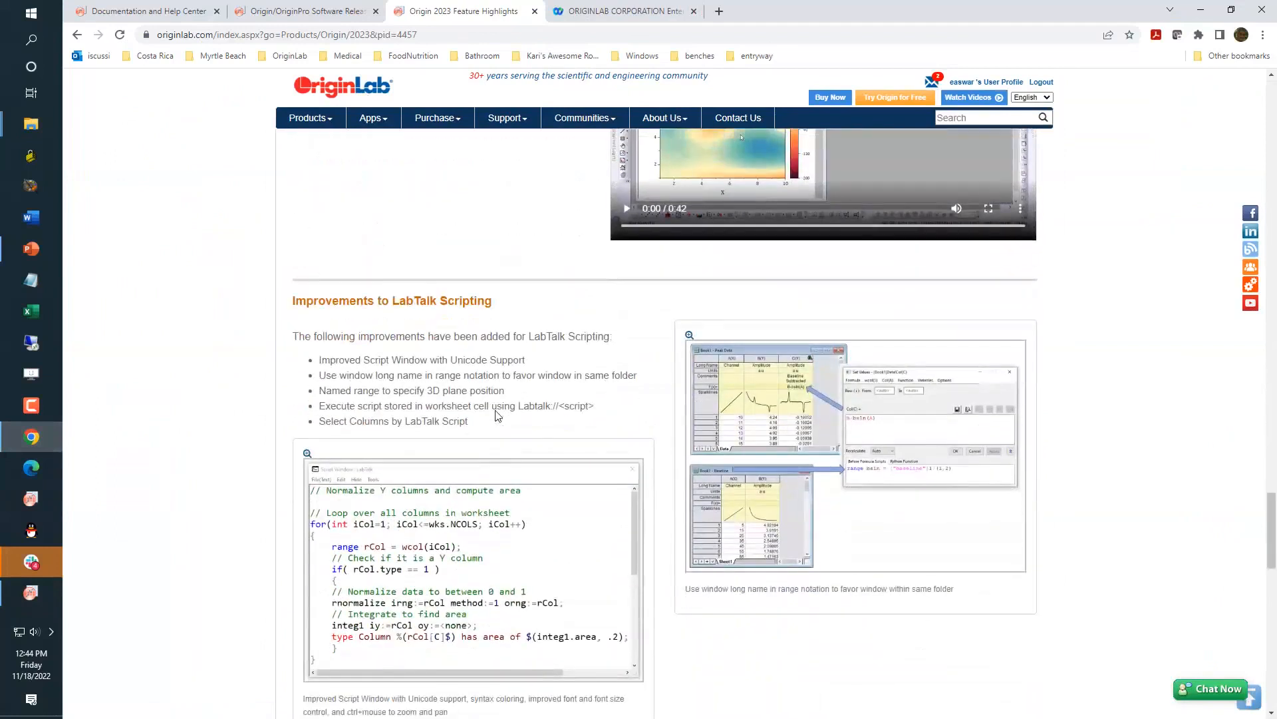
{"action": "scroll", "coordinate": [495, 416], "scroll_direction": "up", "scroll_amount": 6}
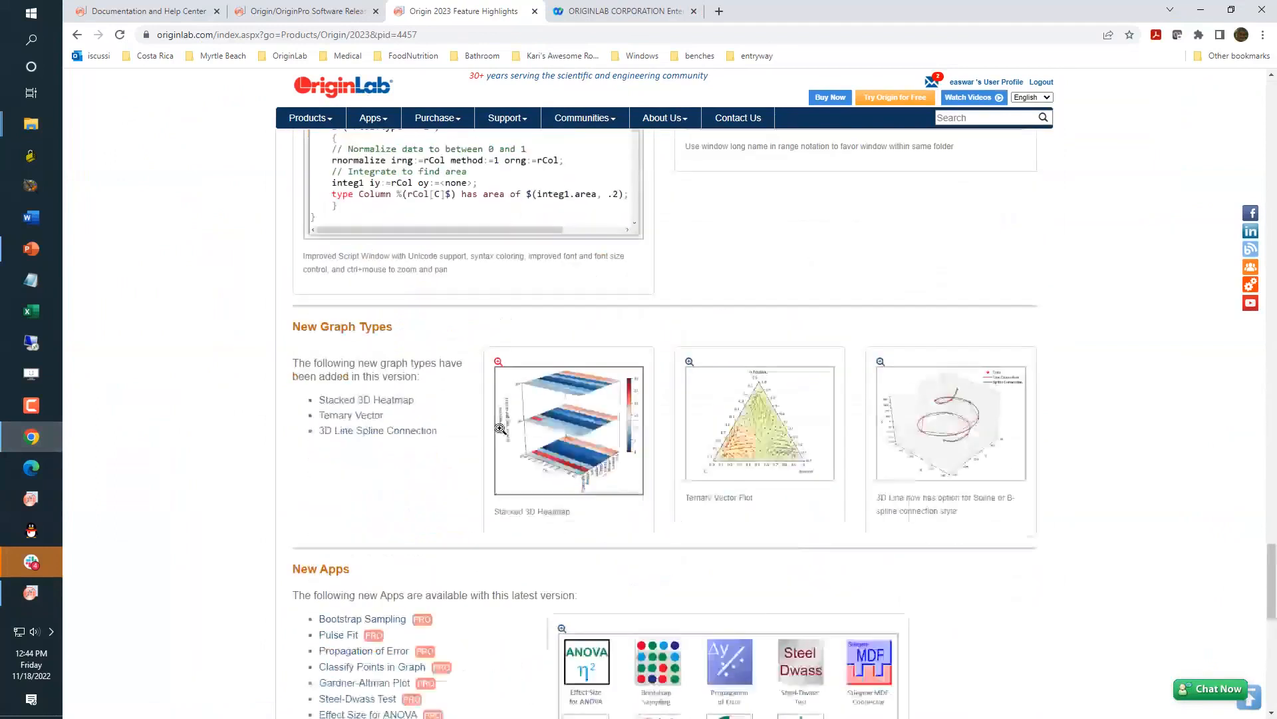
View the enlarged images of the Stacked 3D Heatmap, Ternary Vector Plot and 3D Line spline connection graph types
{"action": "left_click", "coordinate": [532, 446]}
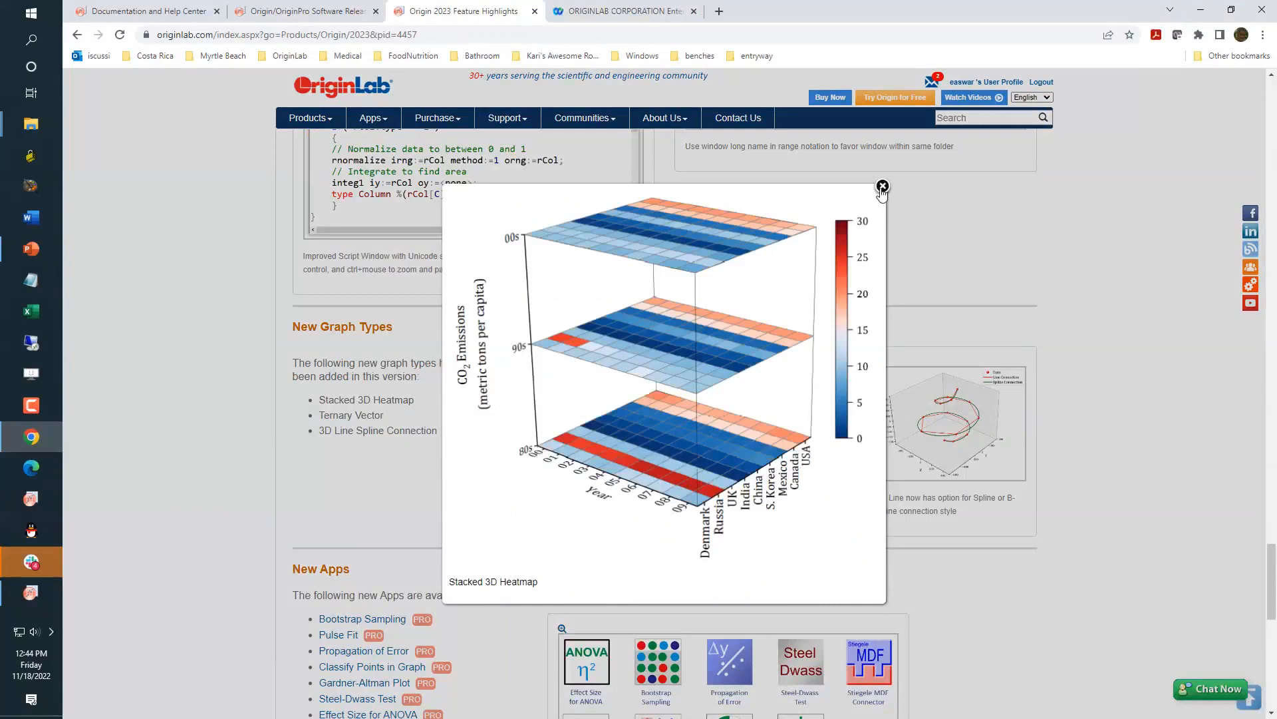
{"action": "left_click", "coordinate": [880, 249]}
{"action": "left_click", "coordinate": [765, 405]}
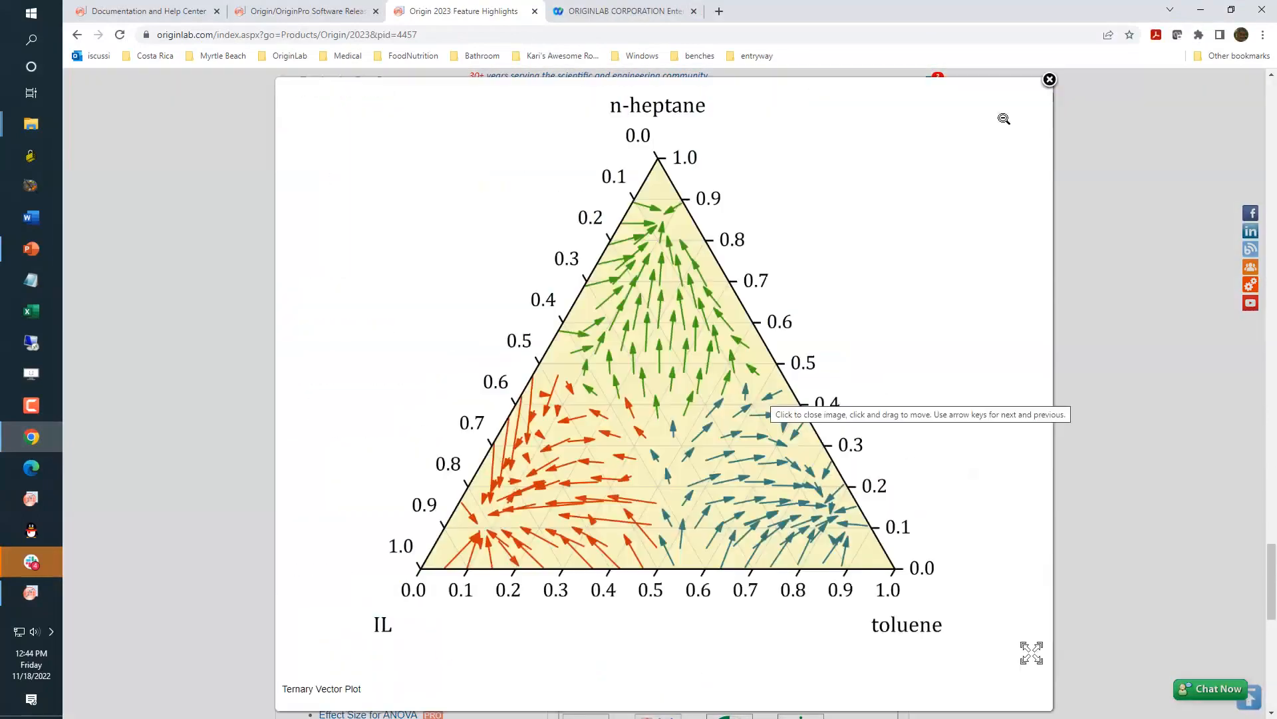
{"action": "left_click", "coordinate": [1032, 120]}
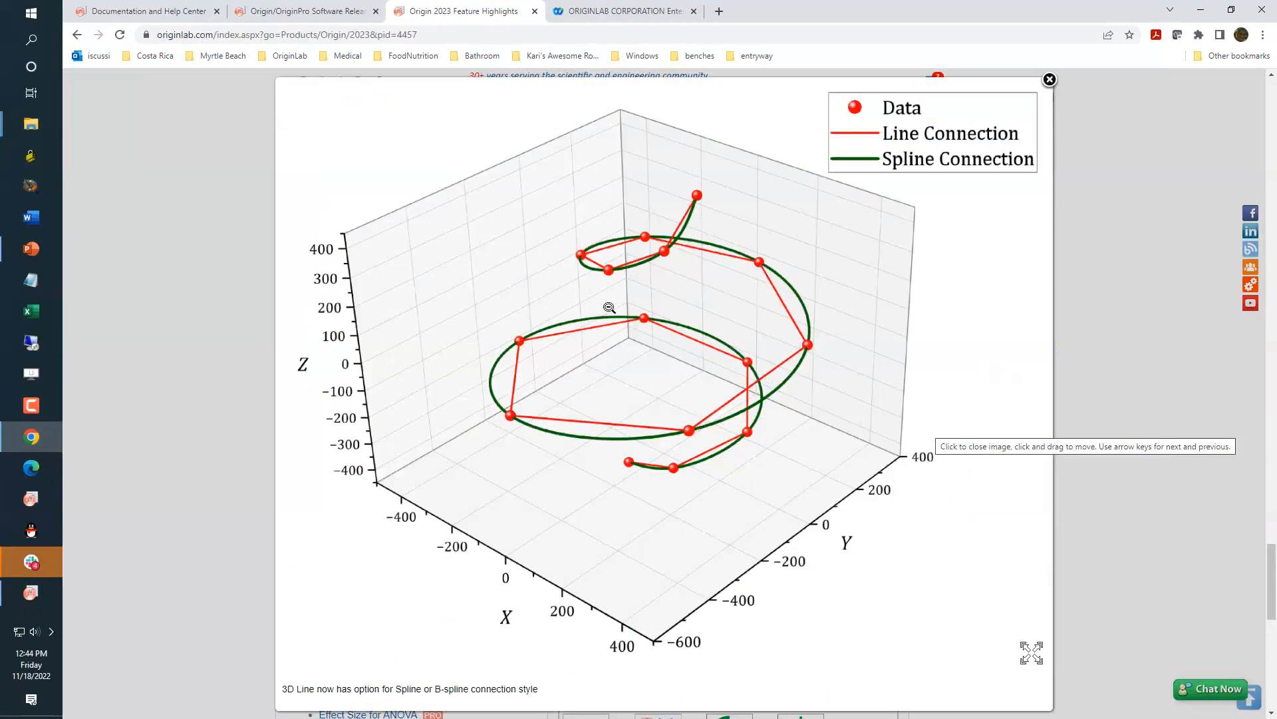
{"action": "left_click", "coordinate": [808, 260]}
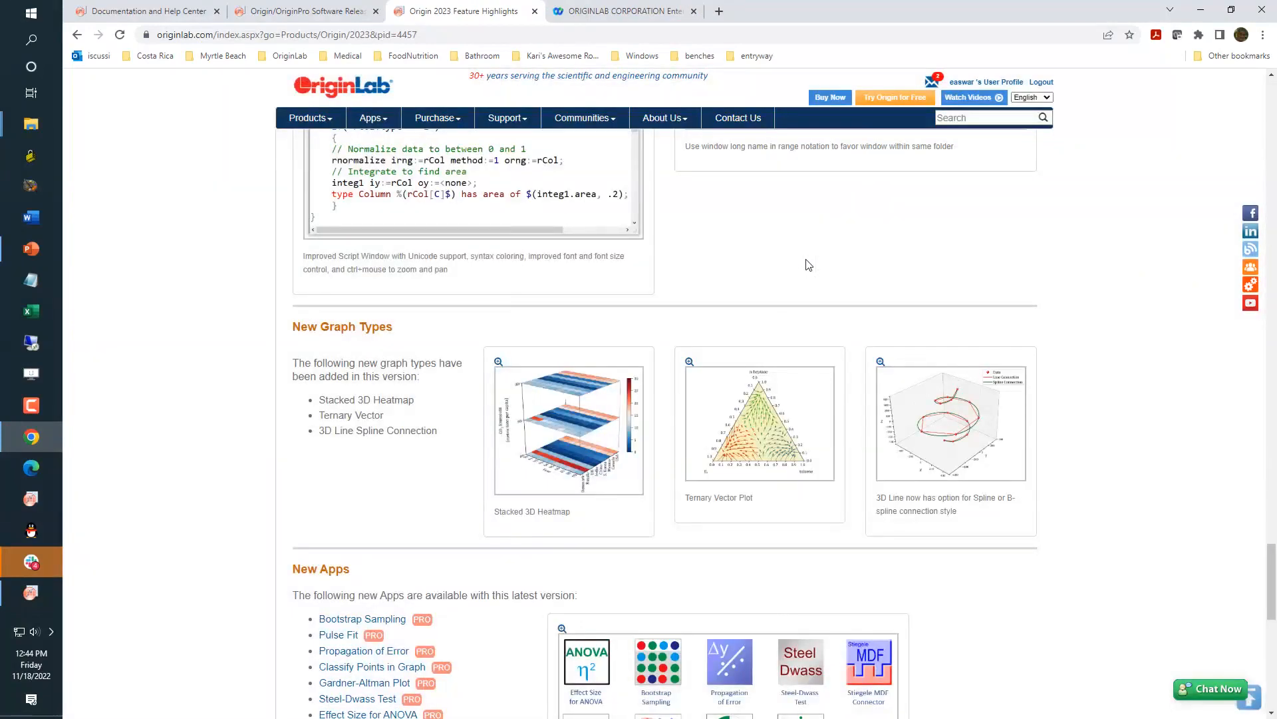
Return to OriginPro, close the Learning Center, and rearrange the workspace with the Script Window below the Notes14 text and a taller Apps gallery
{"action": "left_click", "coordinate": [39, 600]}
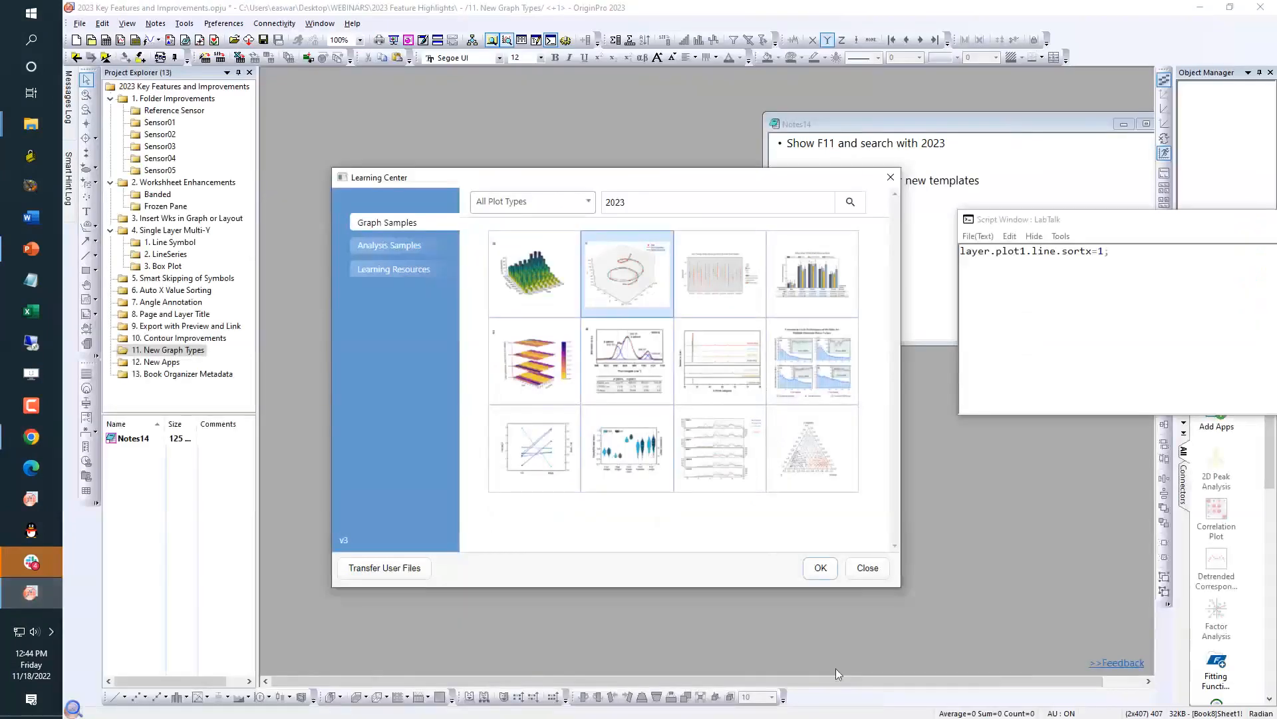
{"action": "left_click", "coordinate": [876, 576]}
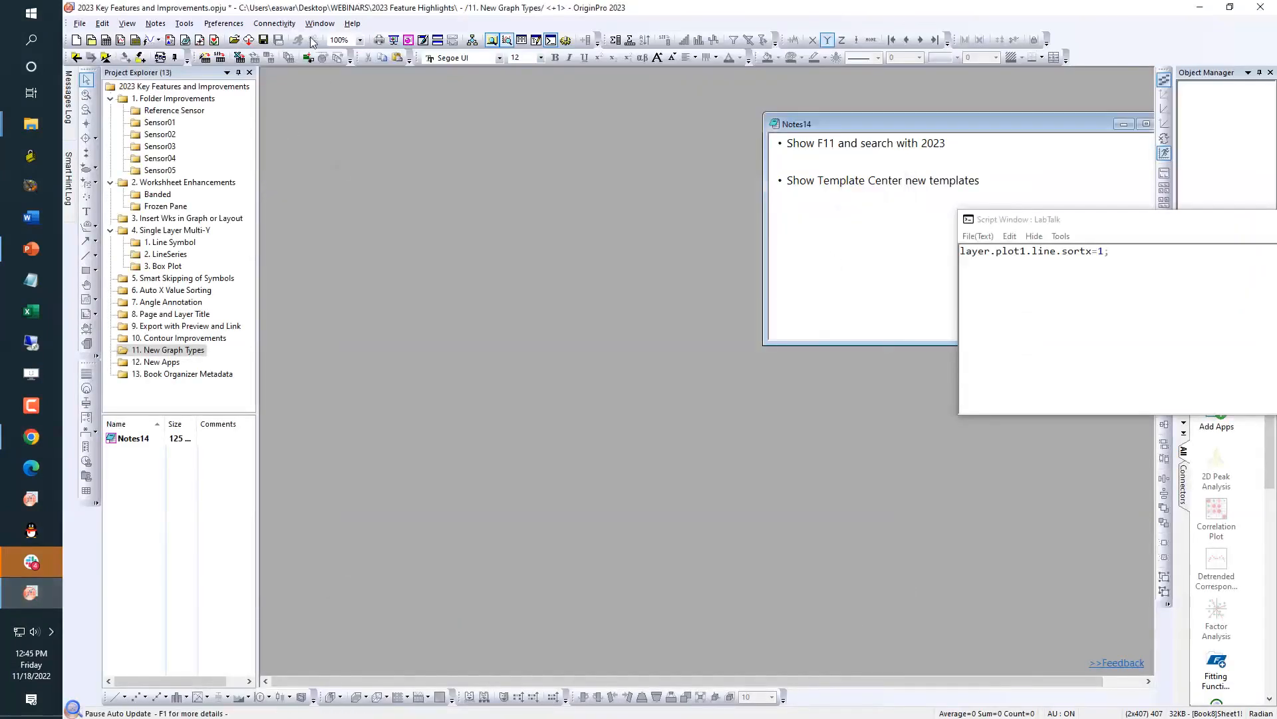
{"action": "left_click", "coordinate": [180, 25]}
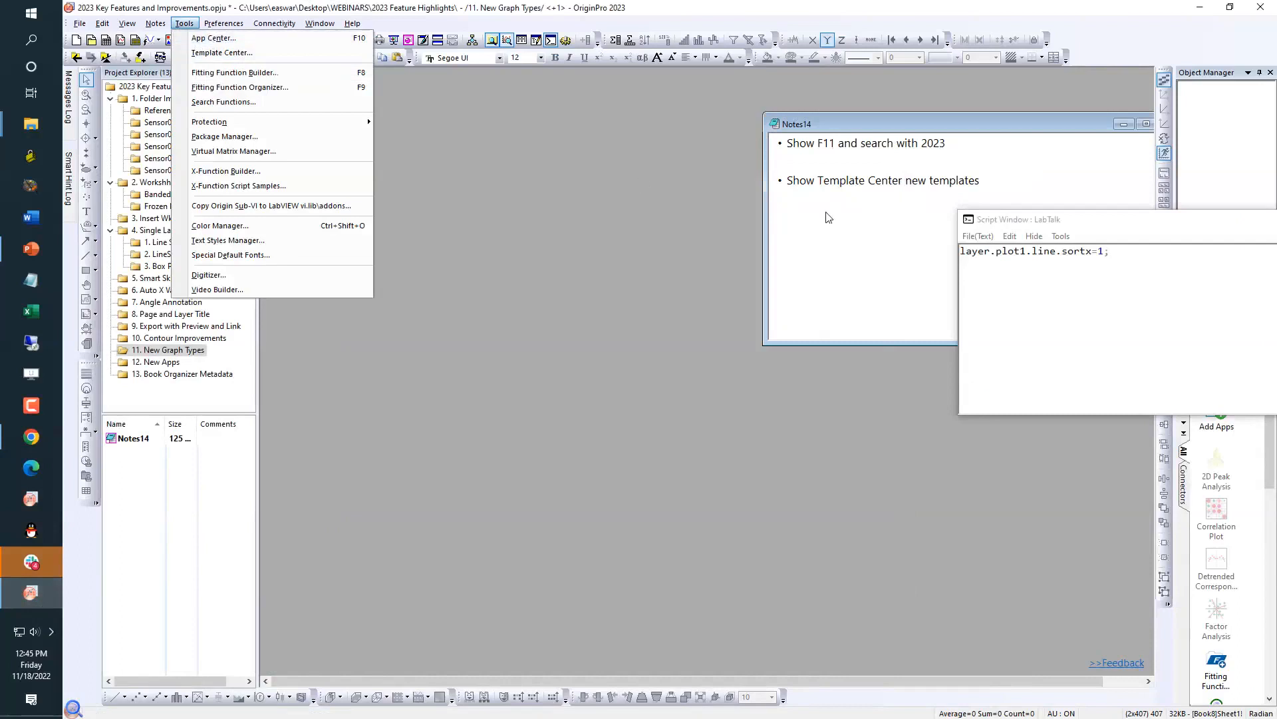
{"action": "left_click_drag", "start_coordinate": [1116, 228], "coordinate": [645, 362]}
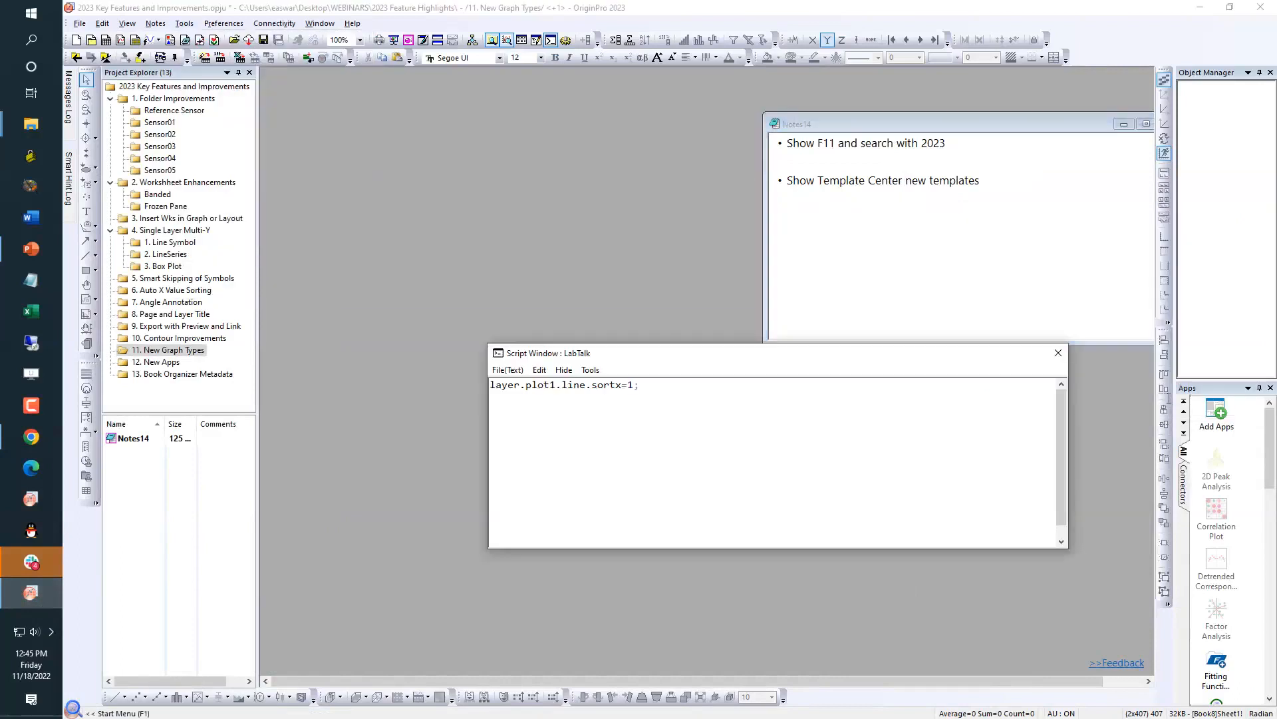
{"action": "left_click", "coordinate": [1276, 471]}
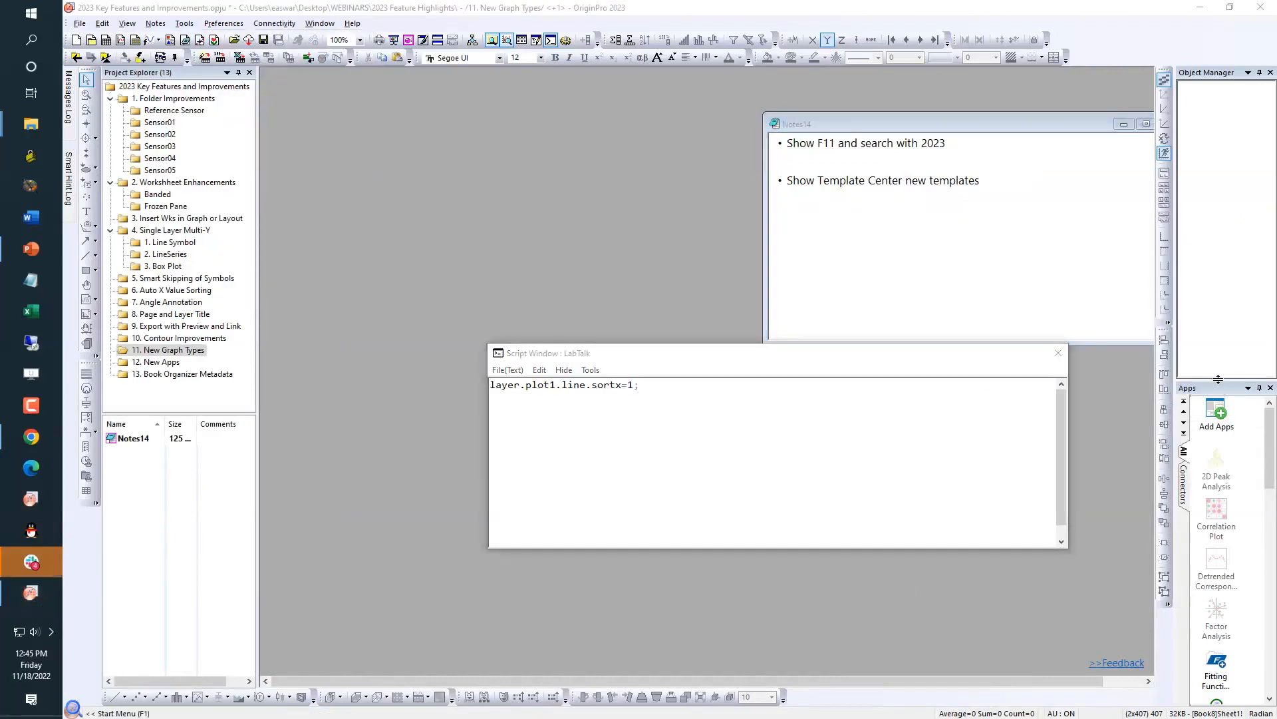
{"action": "left_click_drag", "start_coordinate": [1218, 380], "coordinate": [1218, 238]}
Search the App Center for stats and browse the statistics apps offered
{"action": "left_click", "coordinate": [1216, 273]}
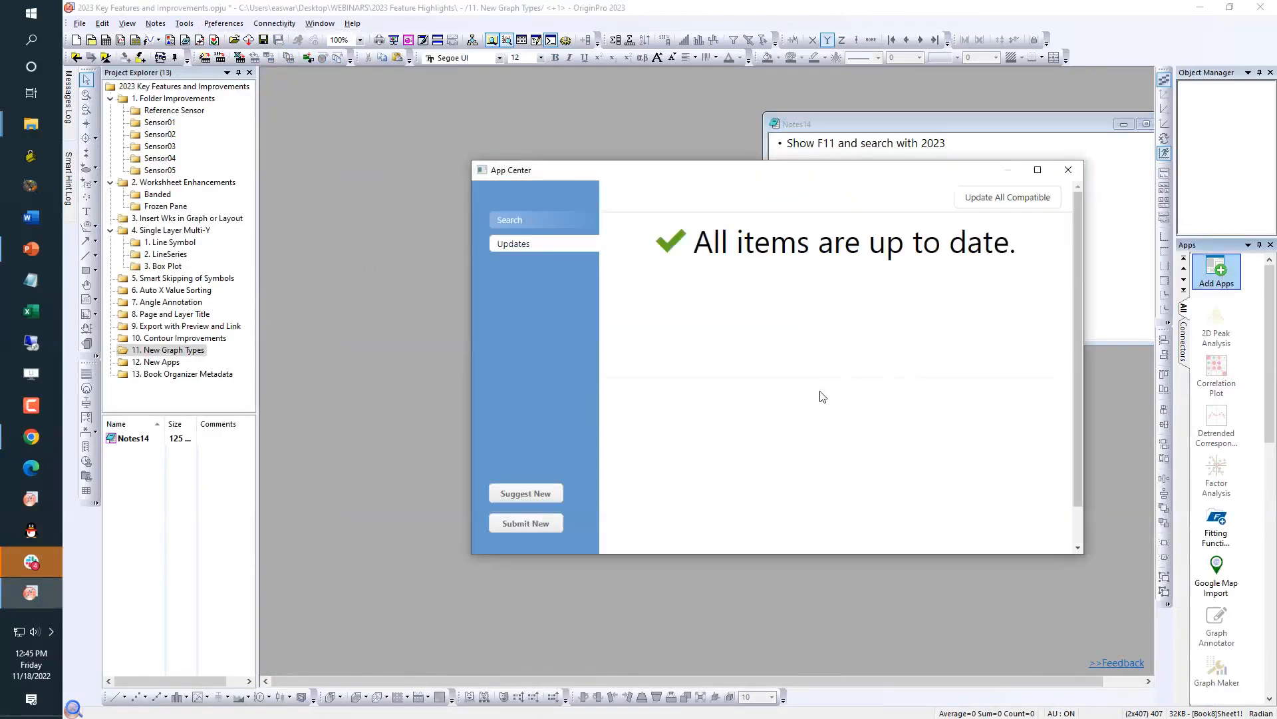
{"action": "left_click", "coordinate": [530, 219]}
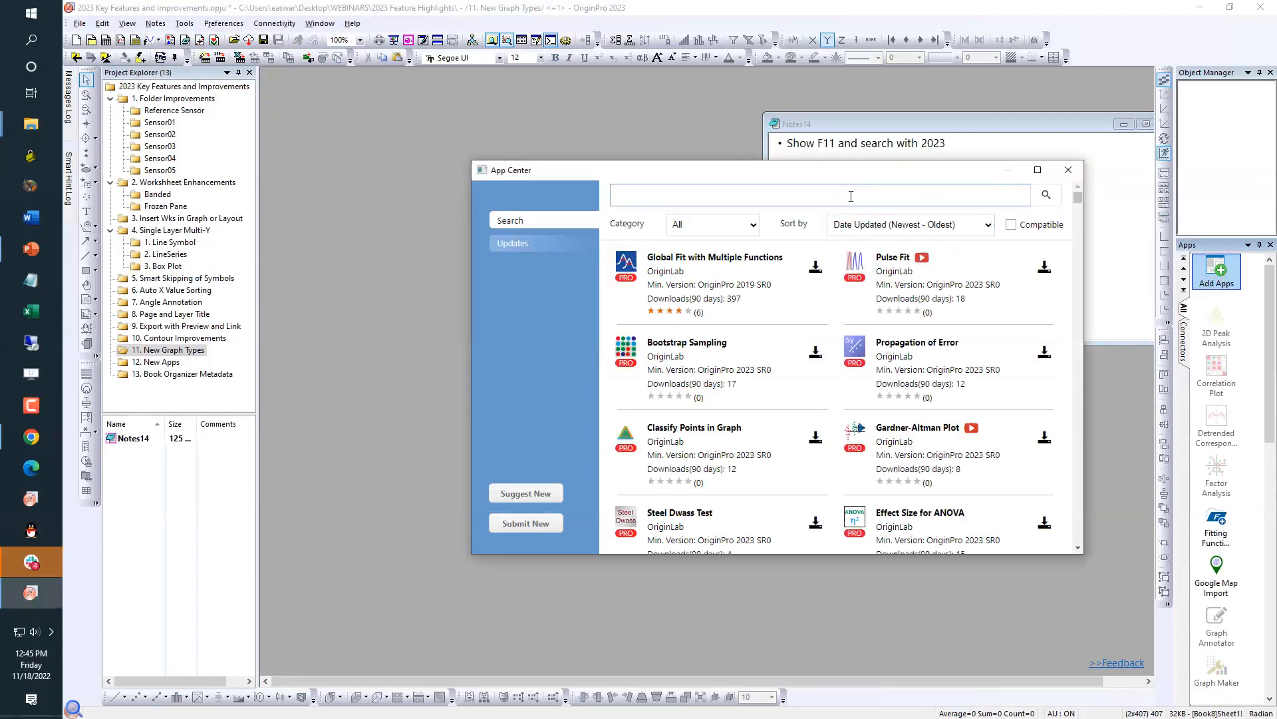
{"action": "left_click", "coordinate": [849, 197]}
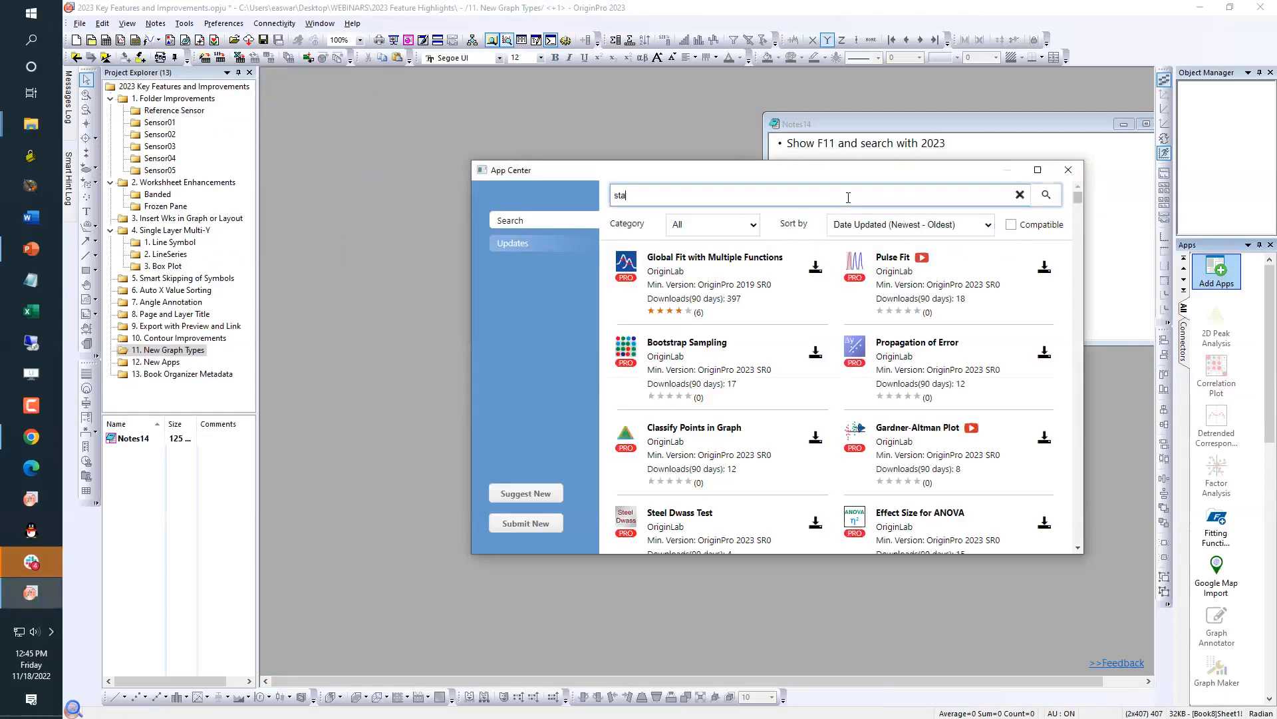
{"action": "left_click", "coordinate": [1046, 194]}
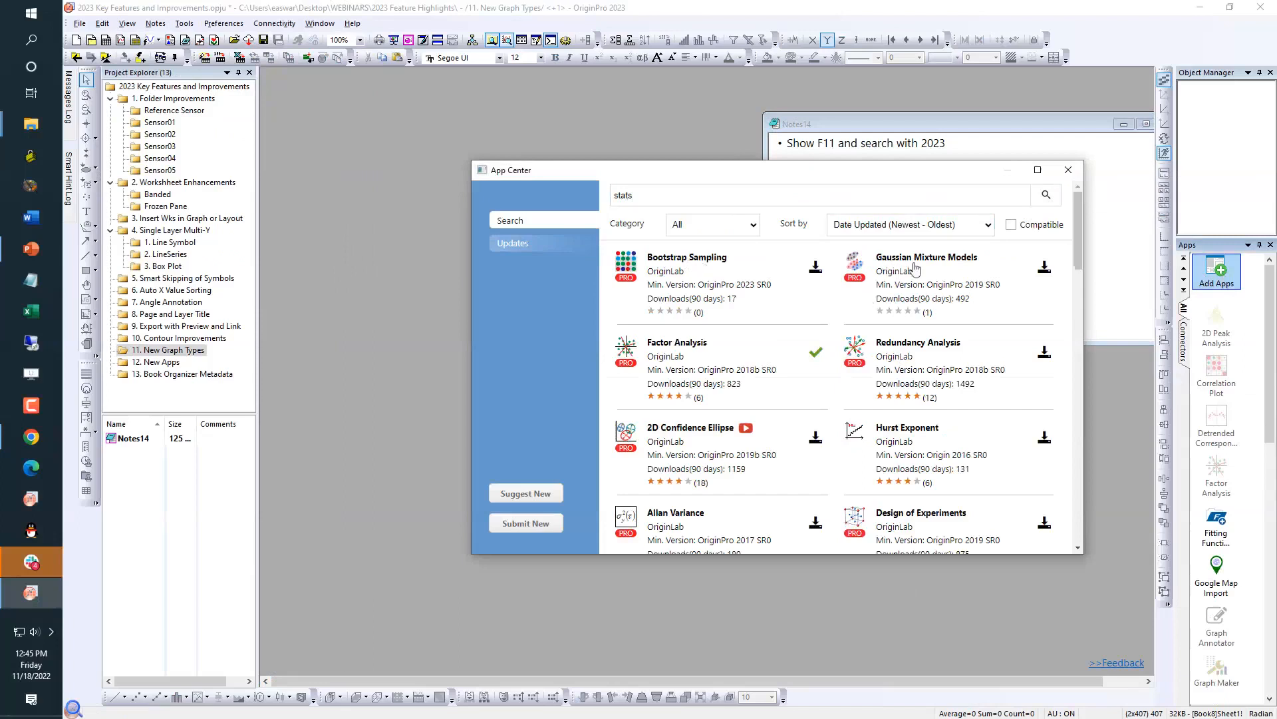
{"action": "scroll", "coordinate": [985, 299], "scroll_direction": "down", "scroll_amount": 4}
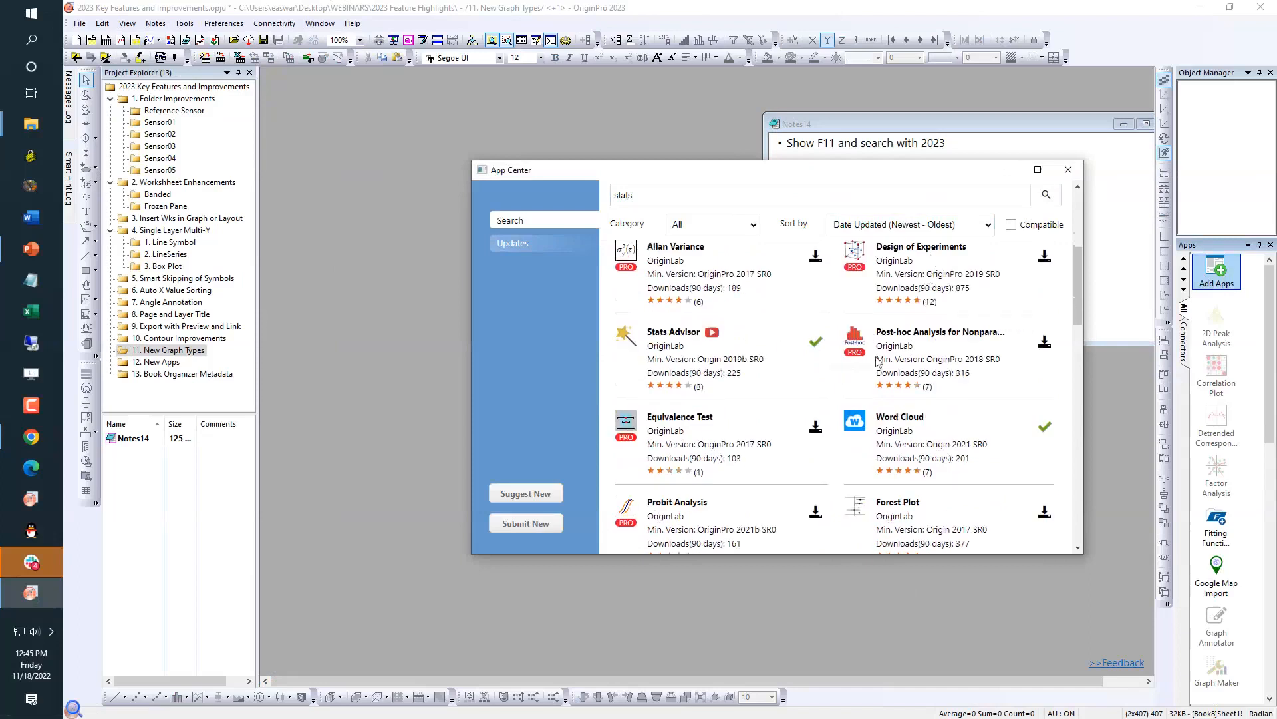
{"action": "scroll", "coordinate": [916, 364], "scroll_direction": "down", "scroll_amount": 3}
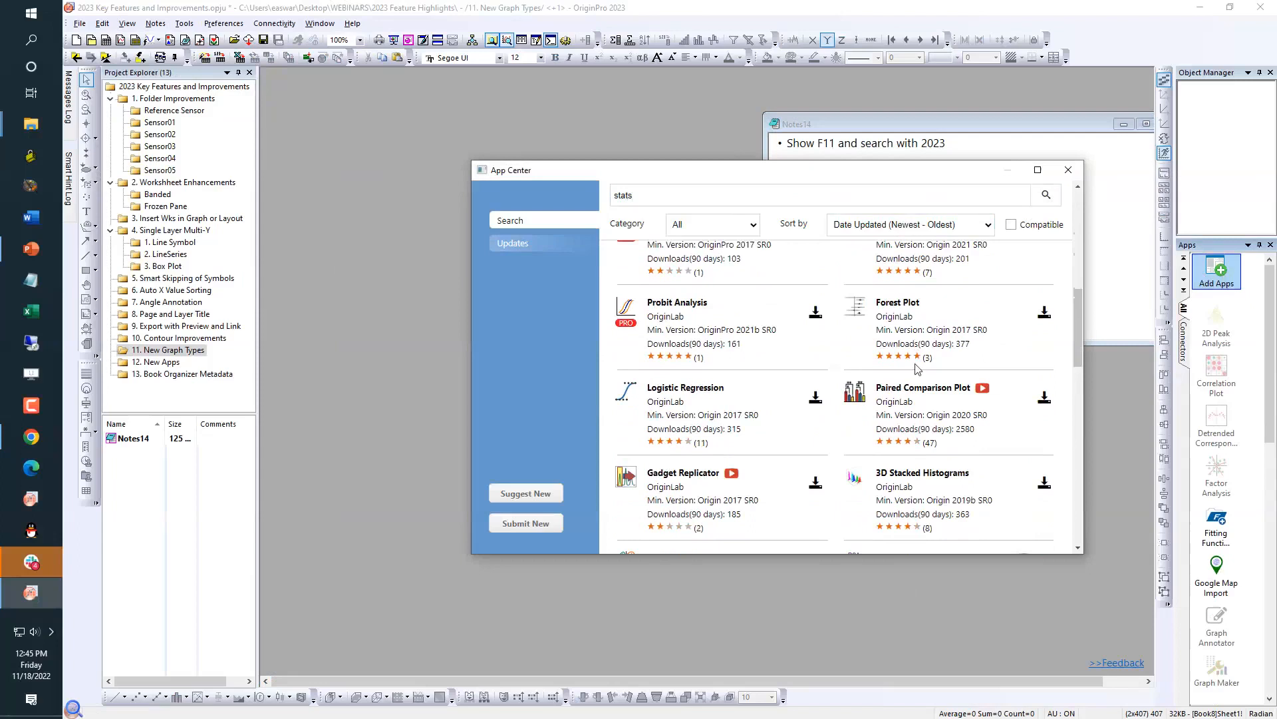
{"action": "scroll", "coordinate": [916, 364], "scroll_direction": "down", "scroll_amount": 4}
{"action": "scroll", "coordinate": [916, 368], "scroll_direction": "down", "scroll_amount": 4}
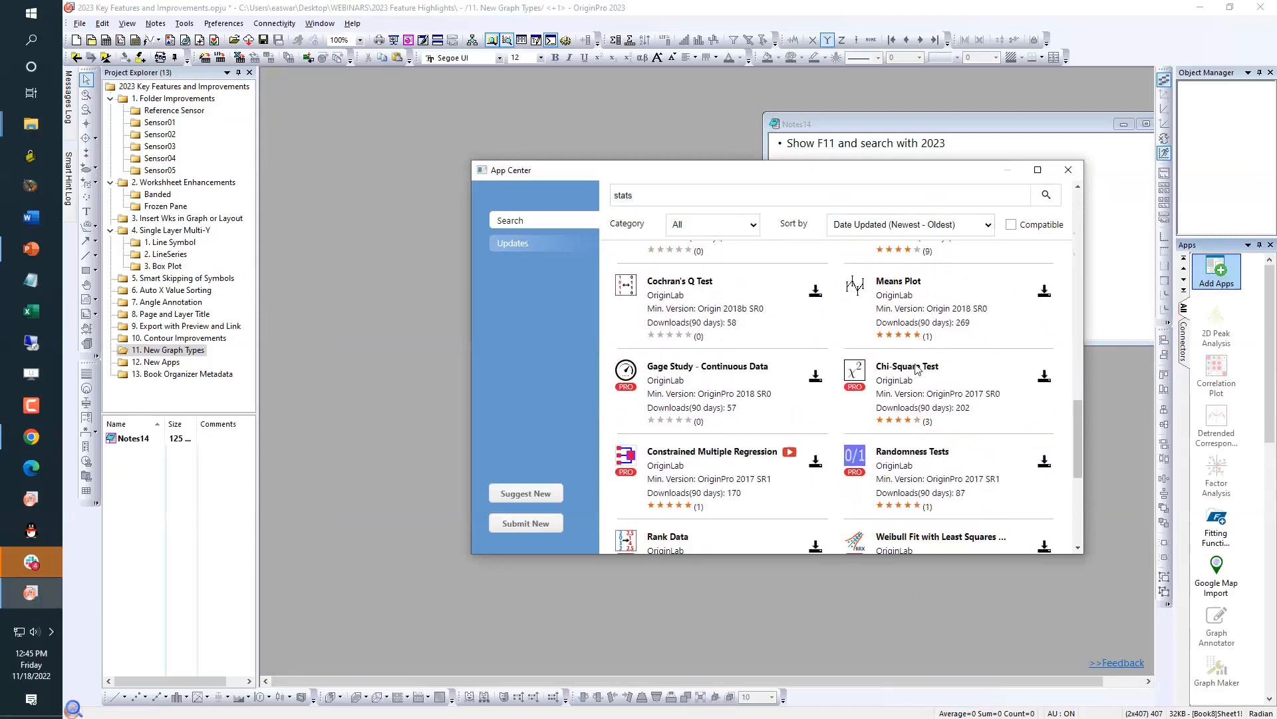
{"action": "scroll", "coordinate": [916, 368], "scroll_direction": "down", "scroll_amount": 6}
{"action": "scroll", "coordinate": [917, 368], "scroll_direction": "up", "scroll_amount": 3}
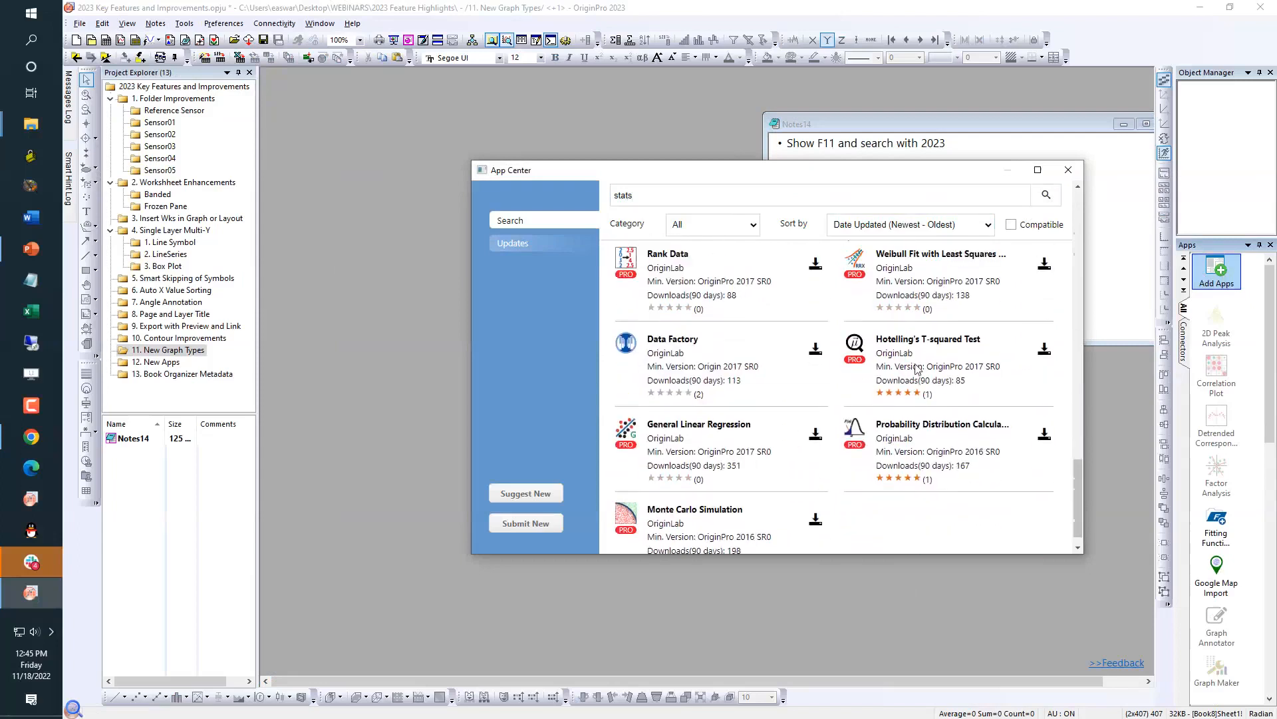
Search the App Center for fitting apps, look through them, and close the App Center
{"action": "left_click", "coordinate": [618, 195]}
{"action": "key", "text": "ctrl+a"}
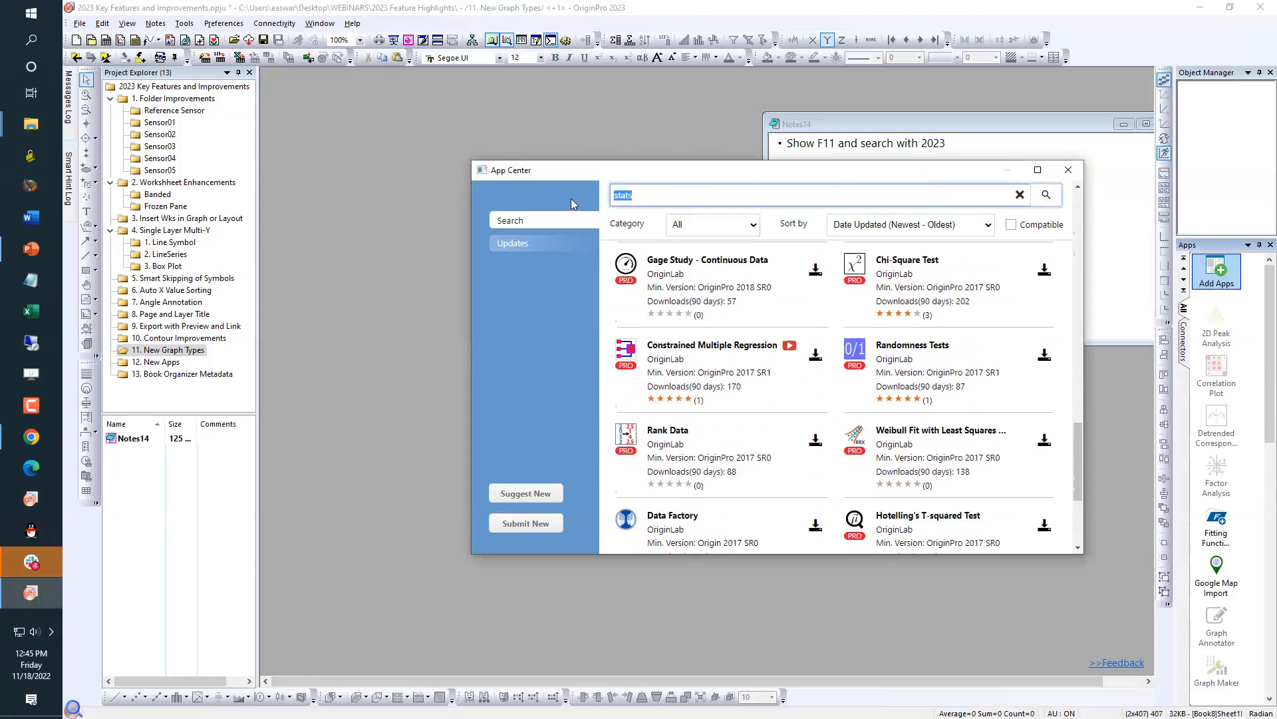
{"action": "type", "text": "fitting"}
{"action": "left_click", "coordinate": [1046, 194]}
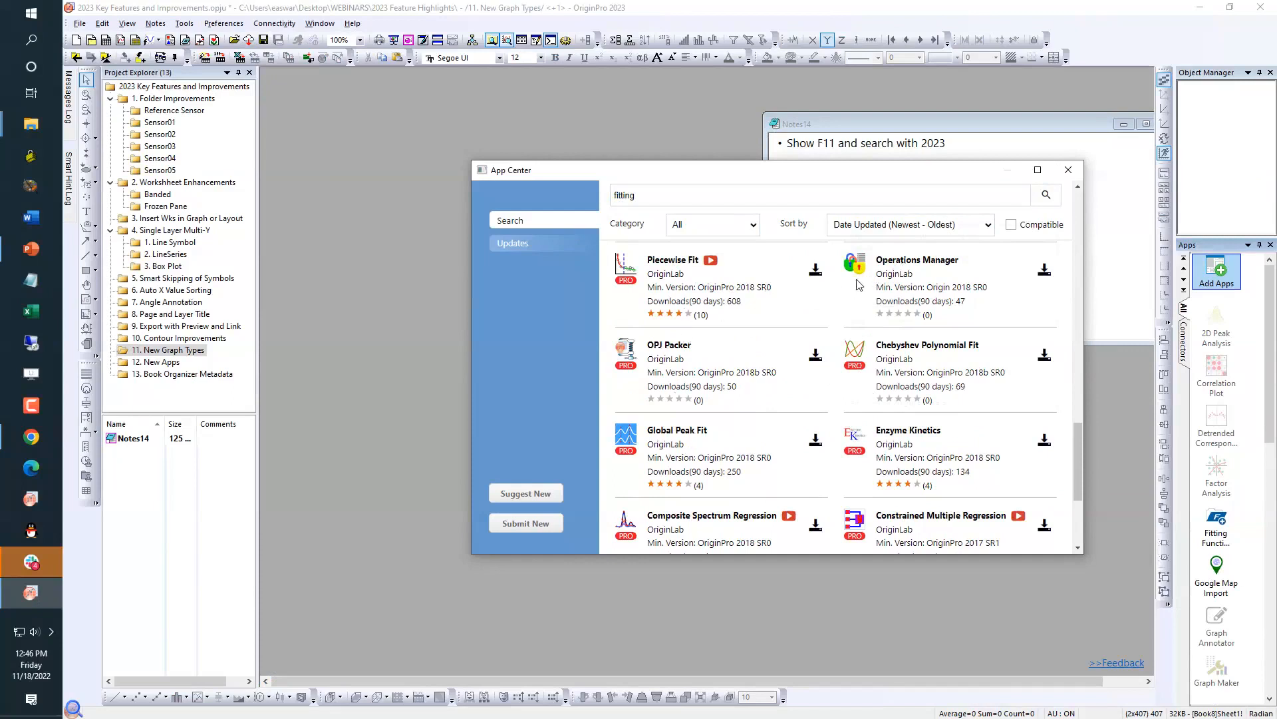
{"action": "left_click", "coordinate": [1068, 174]}
Download and install the Before-After Bar Chart graph template from the Template Center, and close the Template Center
{"action": "left_click", "coordinate": [184, 24]}
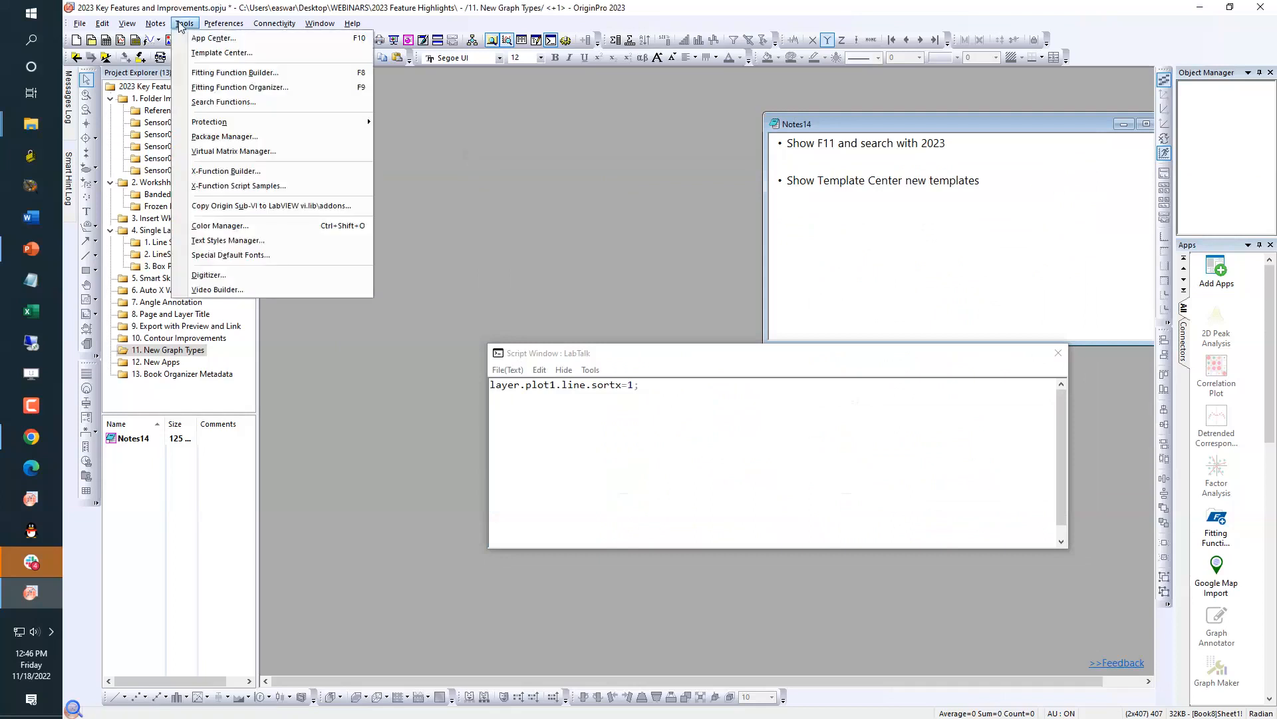
{"action": "left_click", "coordinate": [208, 54]}
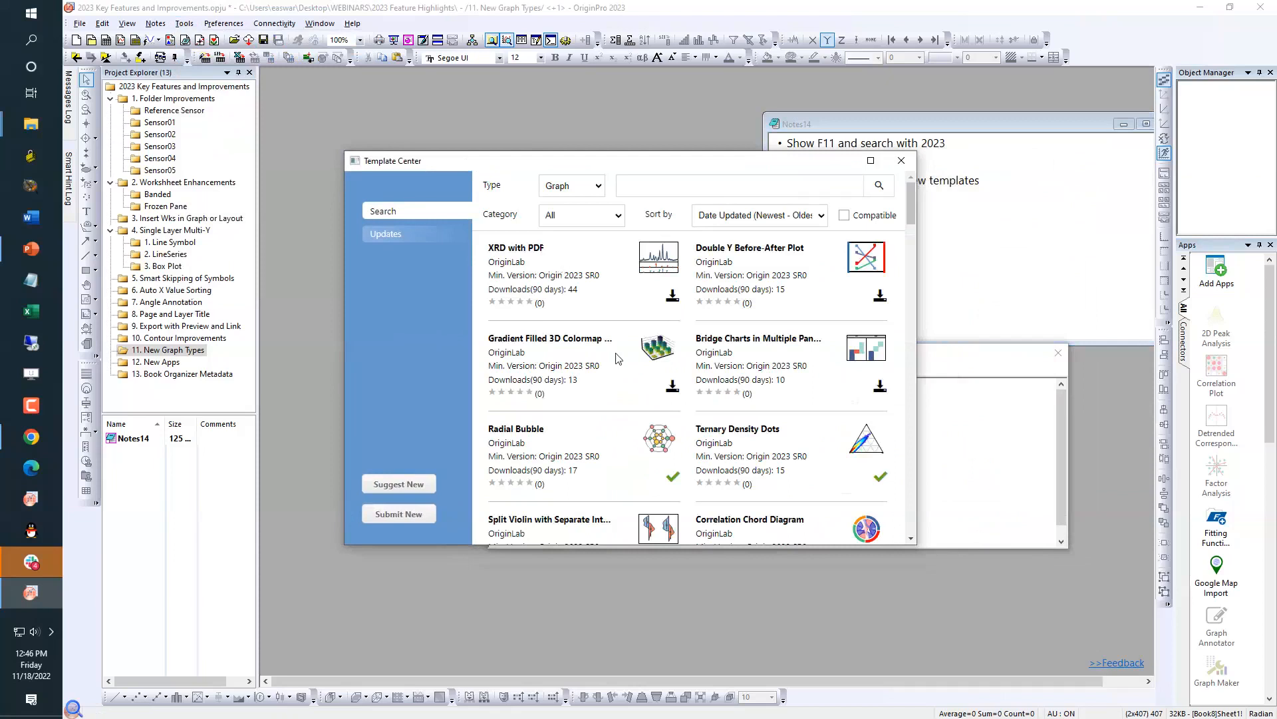
{"action": "scroll", "coordinate": [619, 360], "scroll_direction": "down", "scroll_amount": 3}
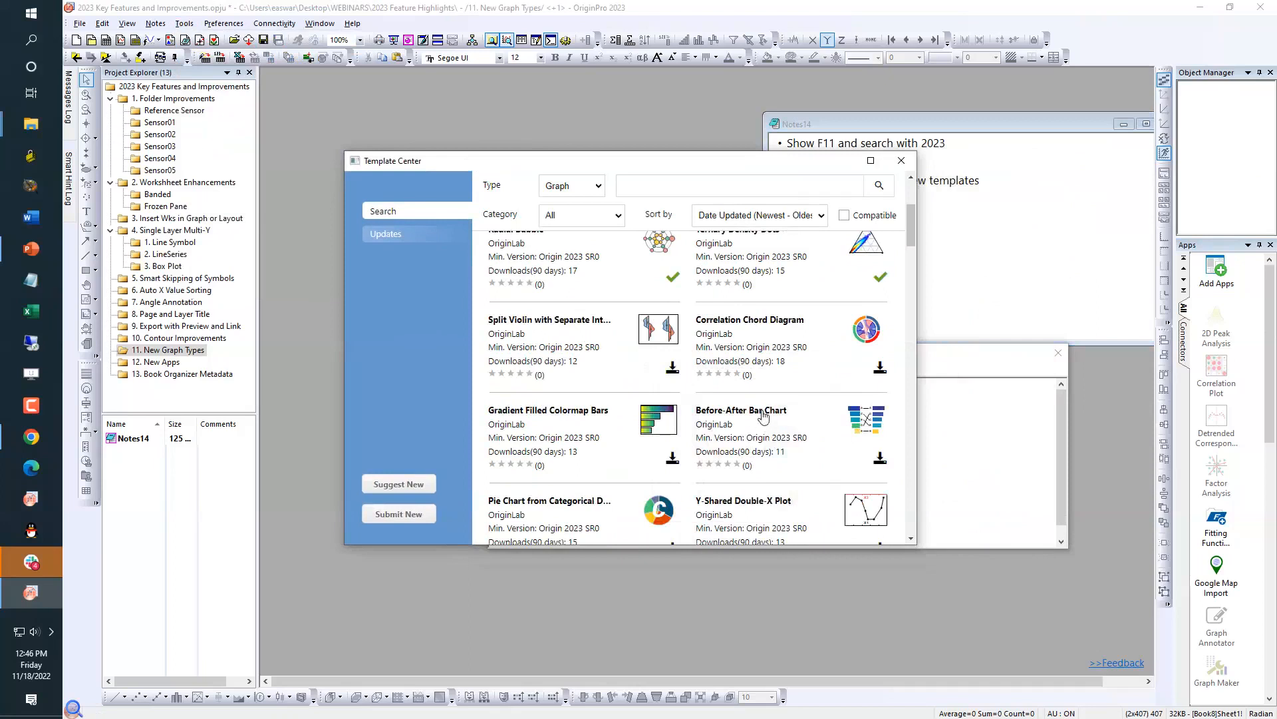
{"action": "left_click", "coordinate": [880, 459]}
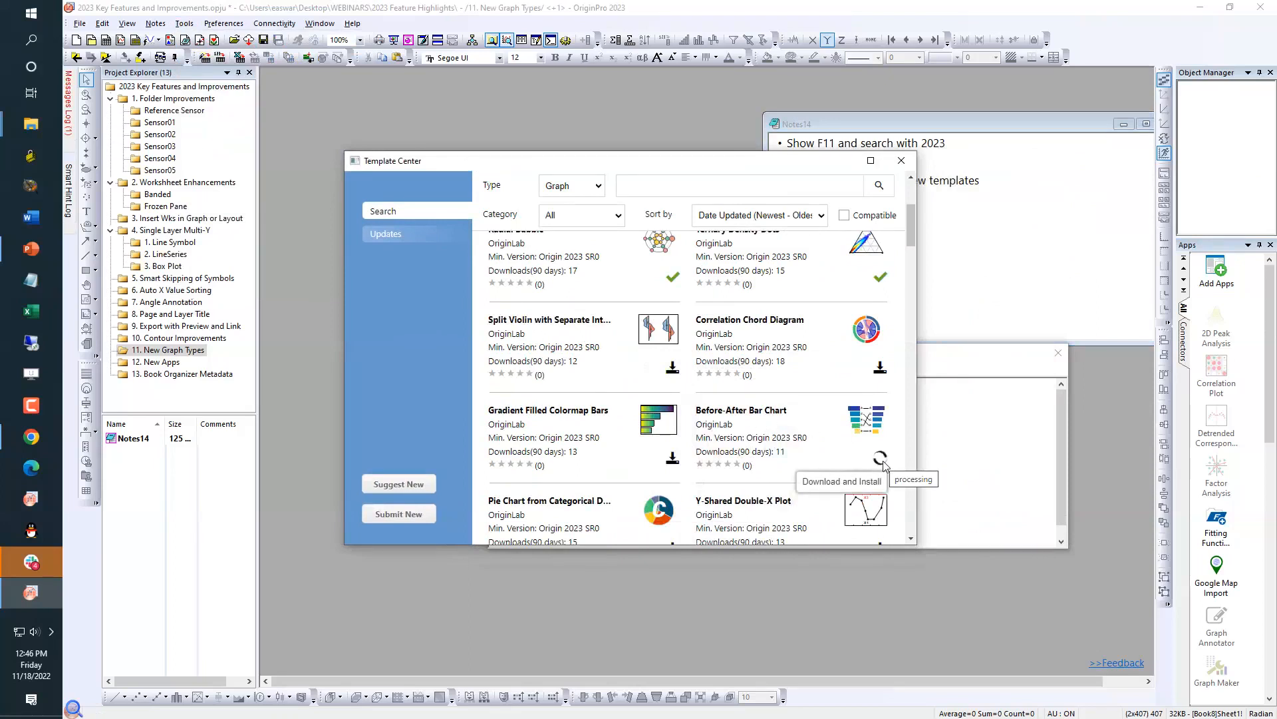
{"action": "left_click", "coordinate": [903, 161]}
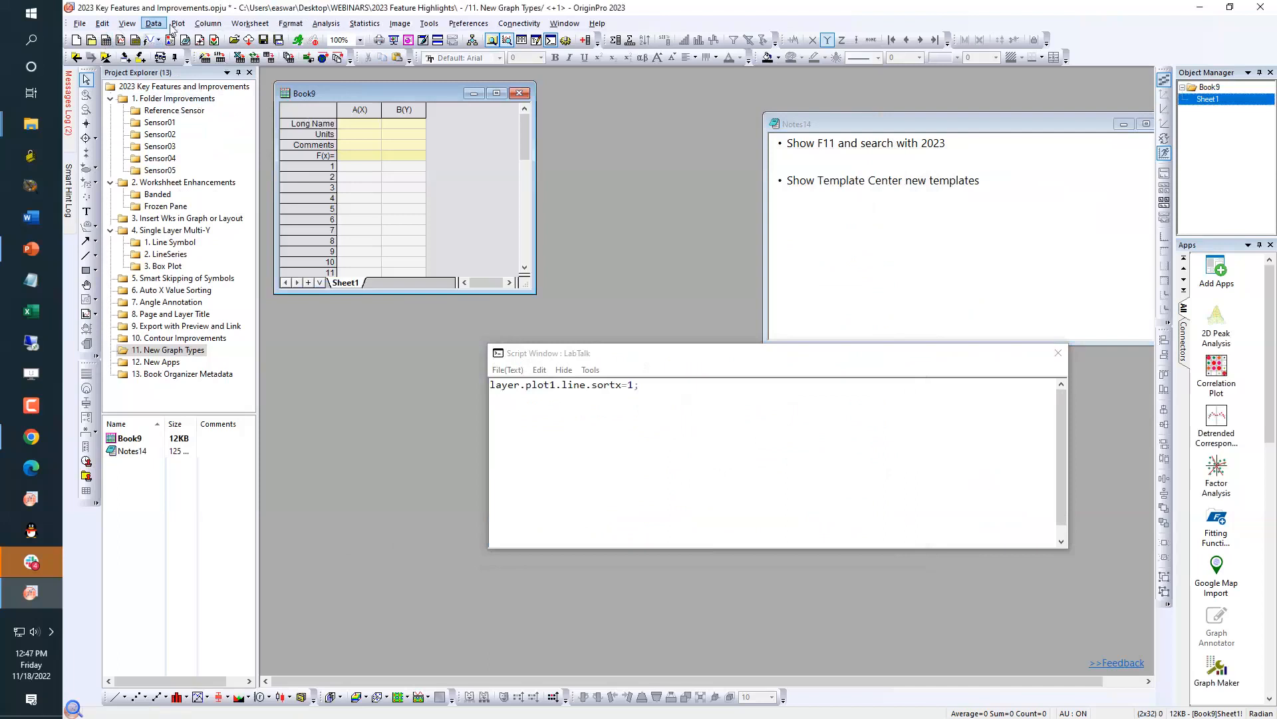
From a new workbook, open the Template Library and filter it to show only User templates
{"action": "left_click", "coordinate": [179, 25]}
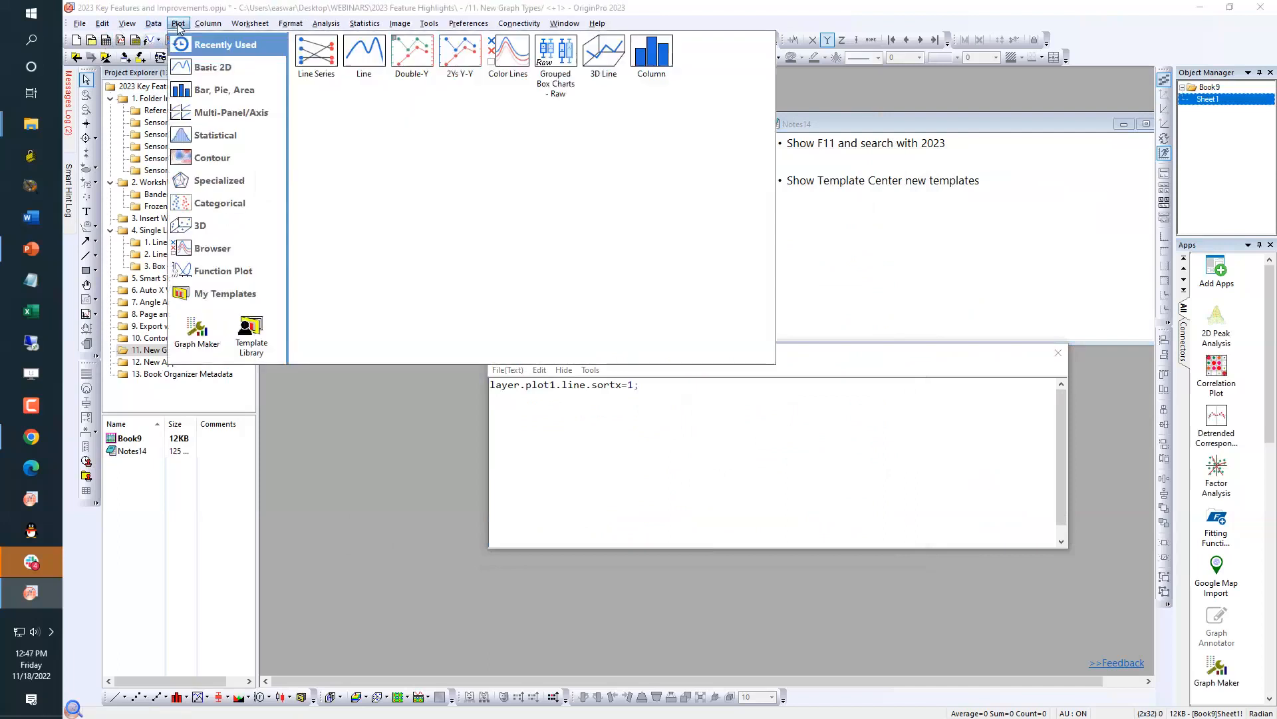
{"action": "left_click", "coordinate": [213, 73]}
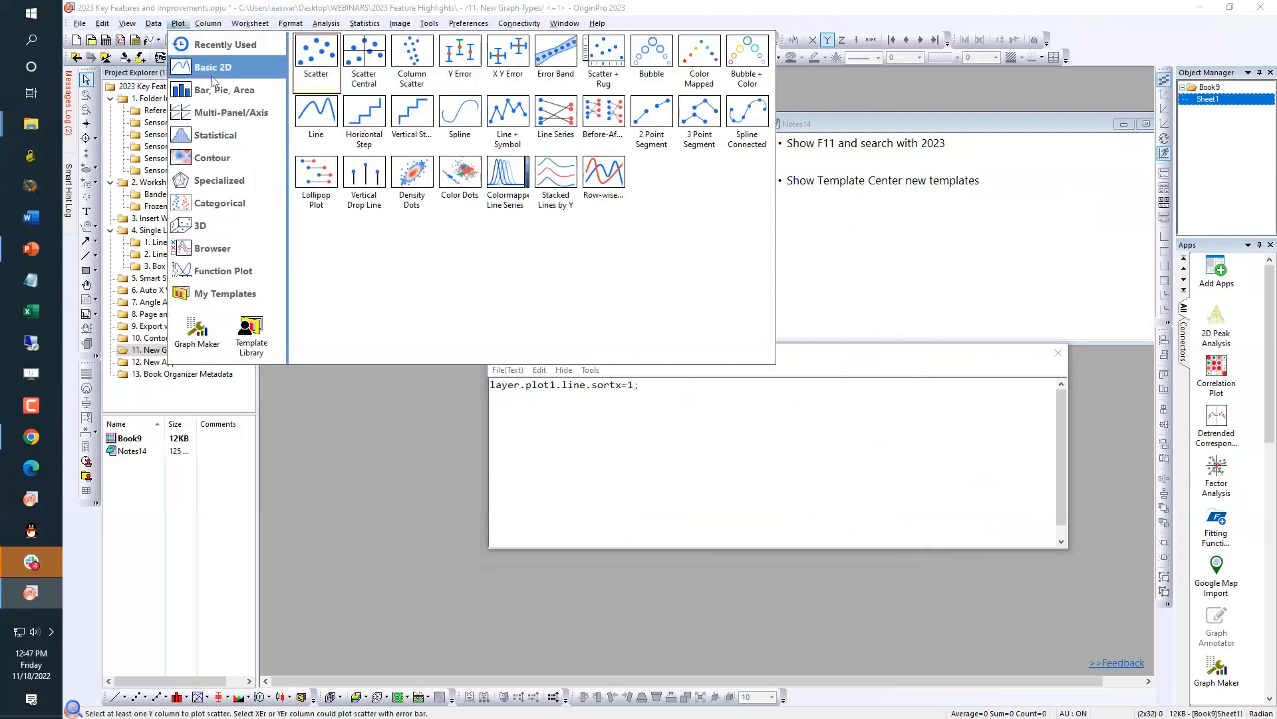
{"action": "left_click", "coordinate": [245, 332]}
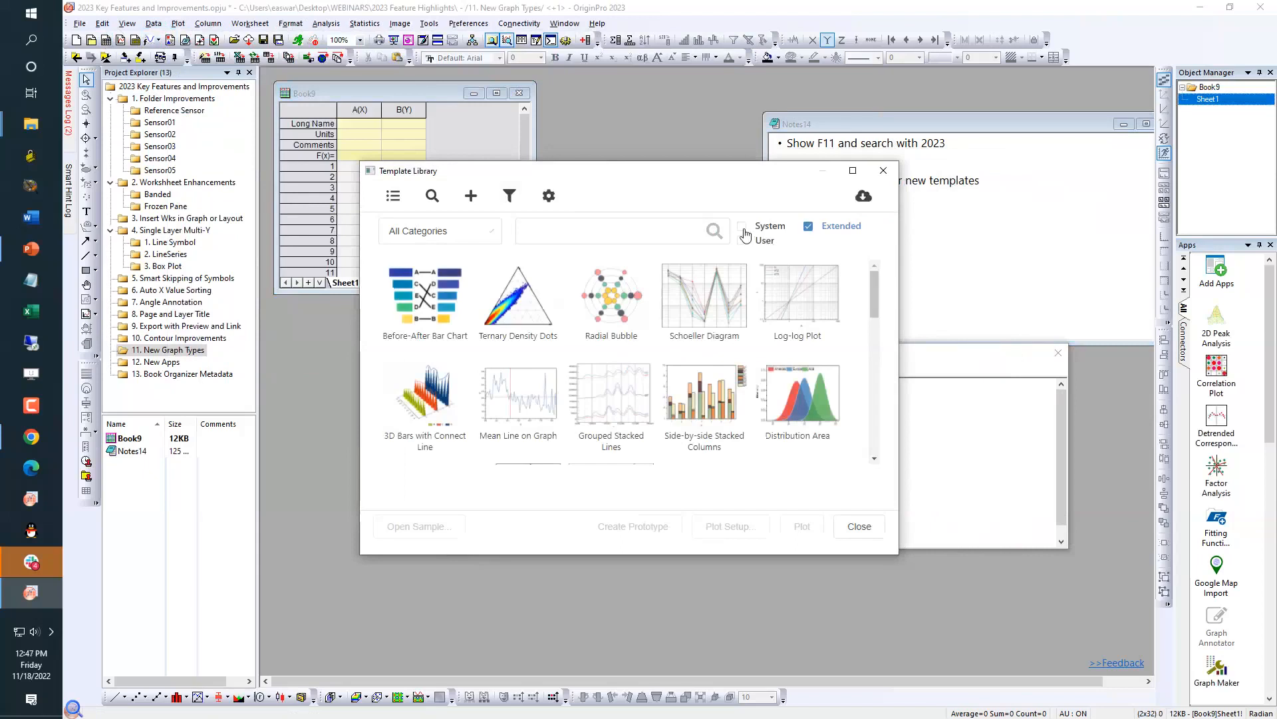
{"action": "left_click", "coordinate": [743, 230]}
{"action": "left_click", "coordinate": [806, 229]}
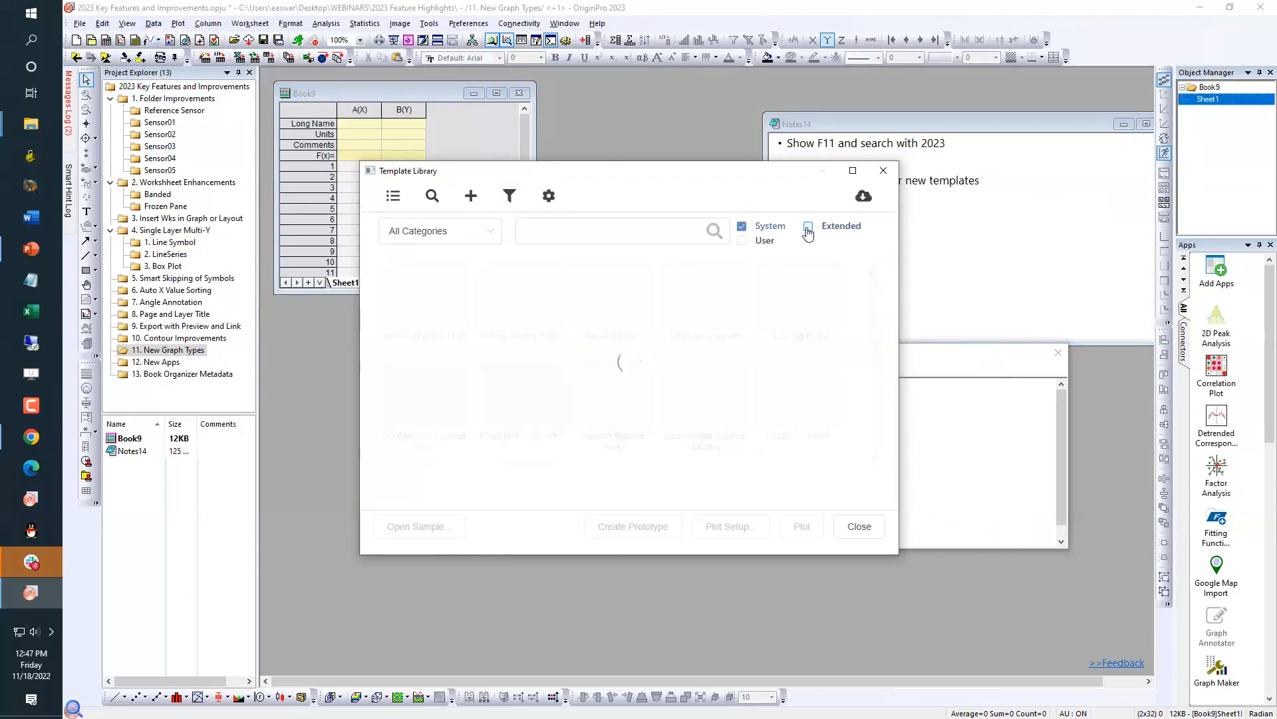
{"action": "left_click", "coordinate": [742, 226]}
{"action": "left_click", "coordinate": [743, 241]}
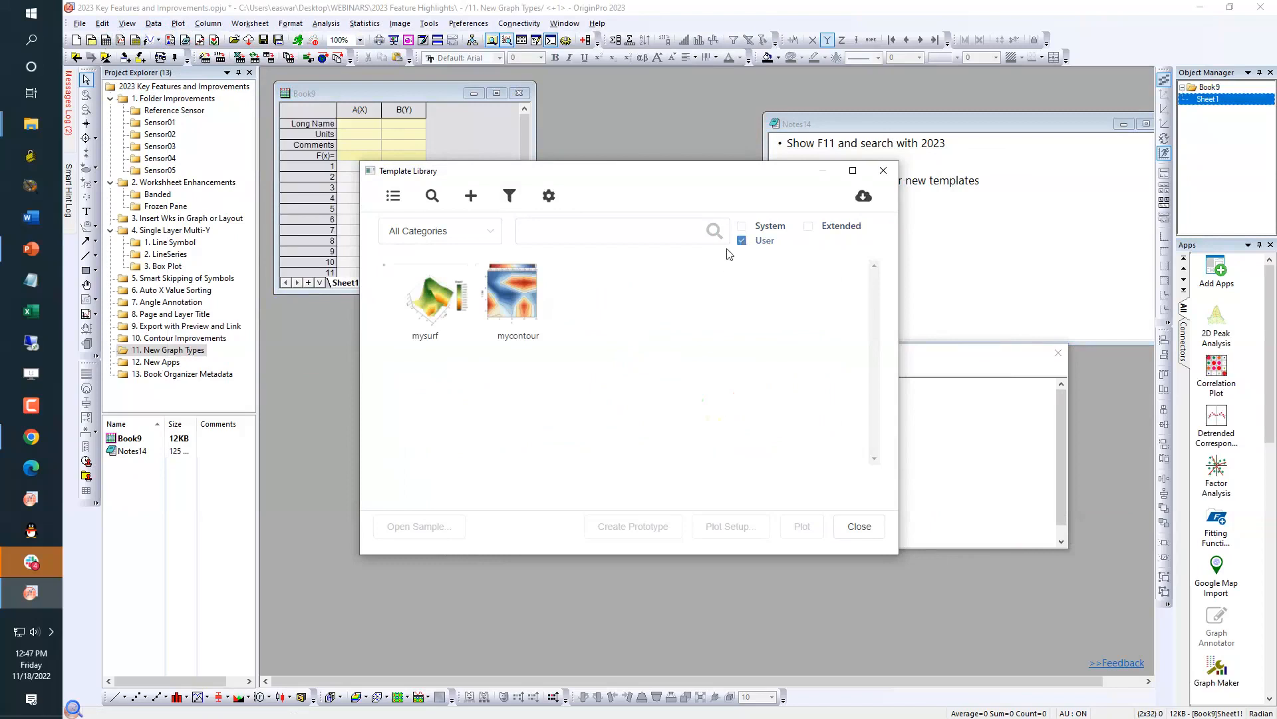
Filter the Template Library to show only Extended templates, and open the sample for the Before-After Bar Chart template
{"action": "left_click", "coordinate": [743, 241]}
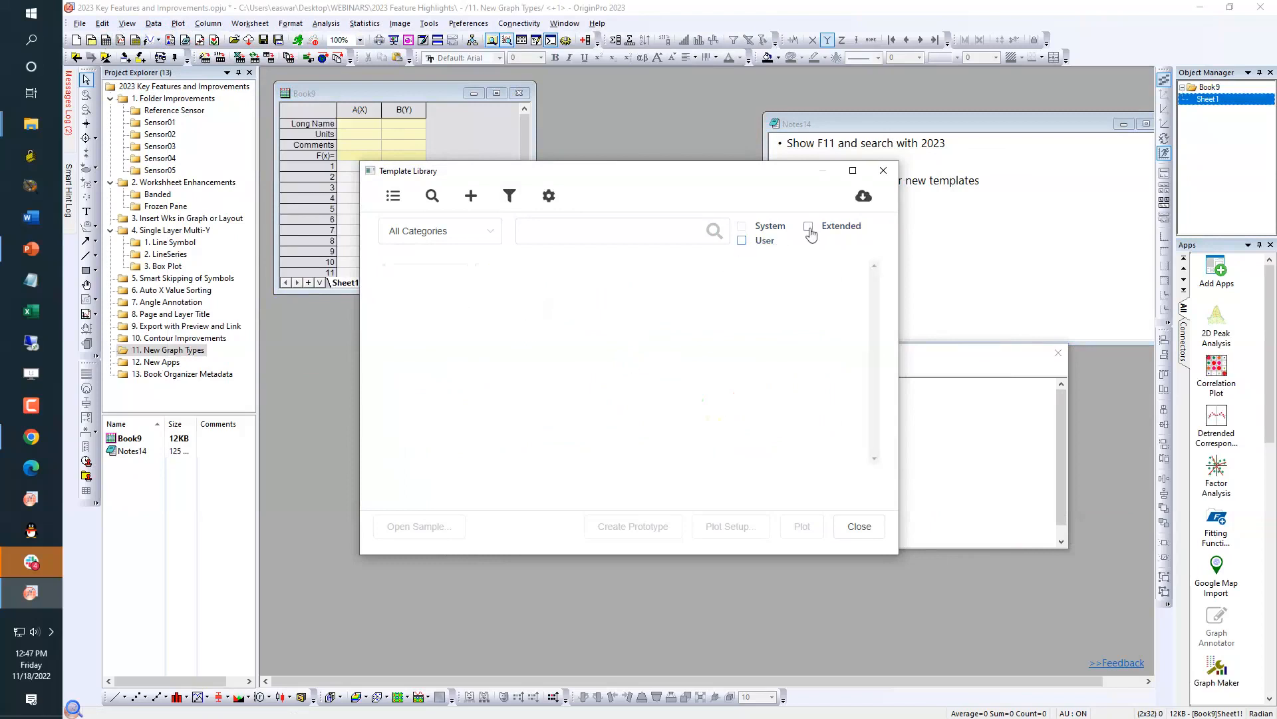
{"action": "left_click", "coordinate": [809, 226]}
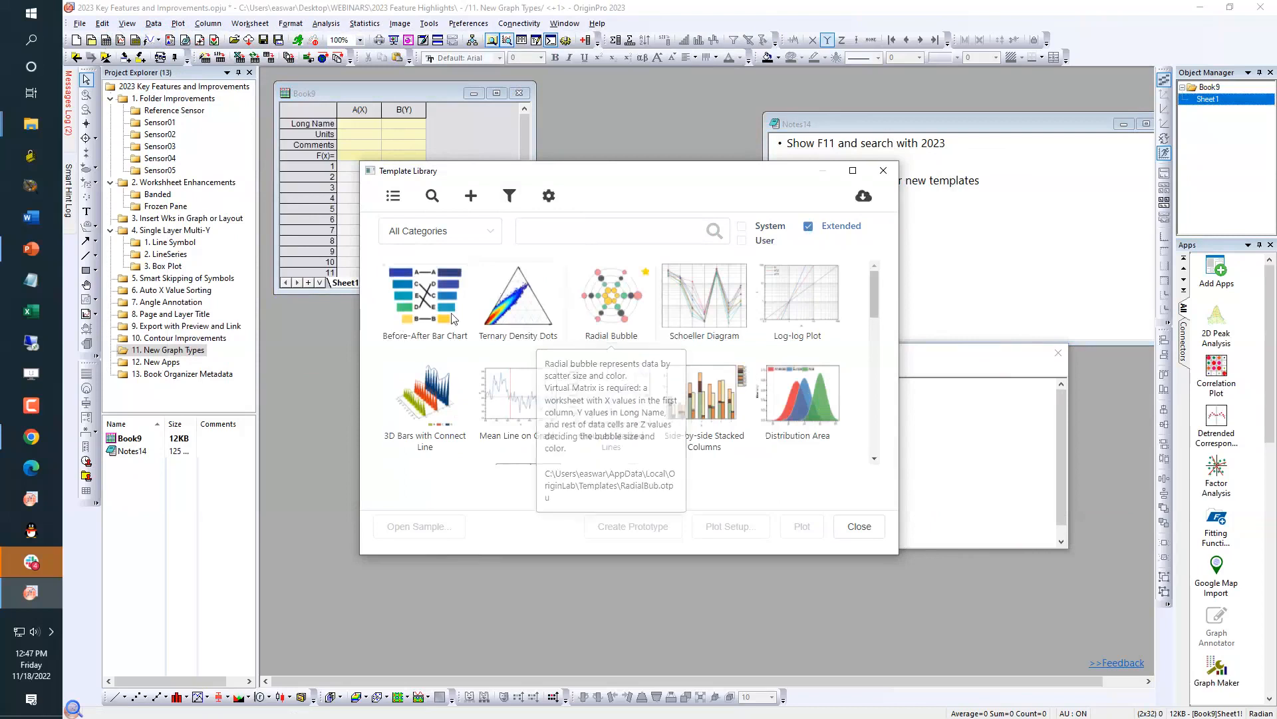
{"action": "mouse_move", "coordinate": [426, 313]}
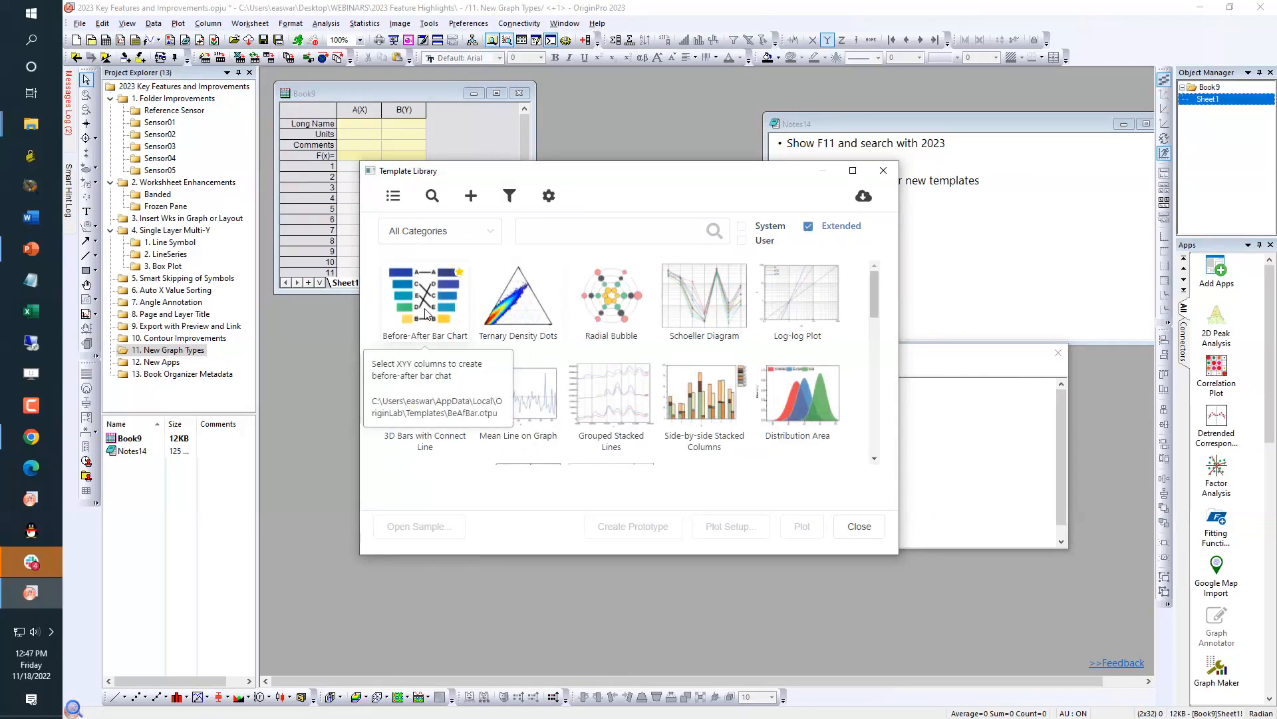
{"action": "left_click", "coordinate": [425, 312]}
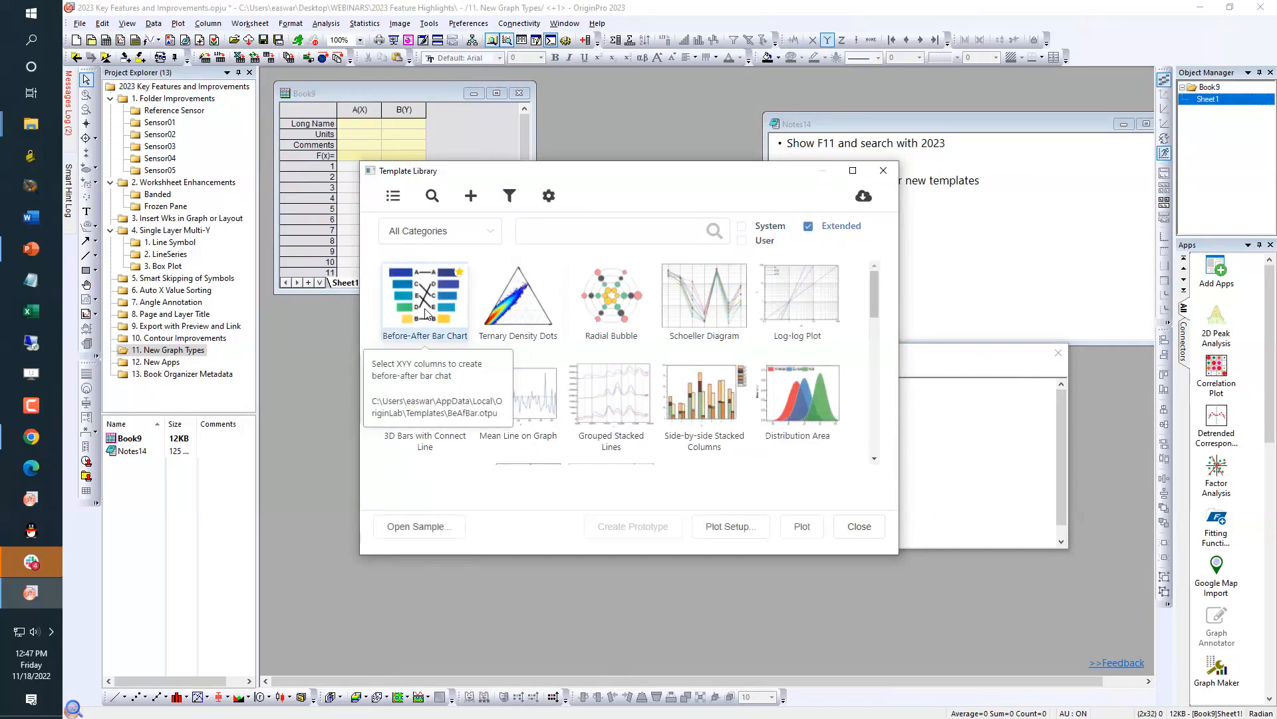
{"action": "left_click", "coordinate": [422, 527]}
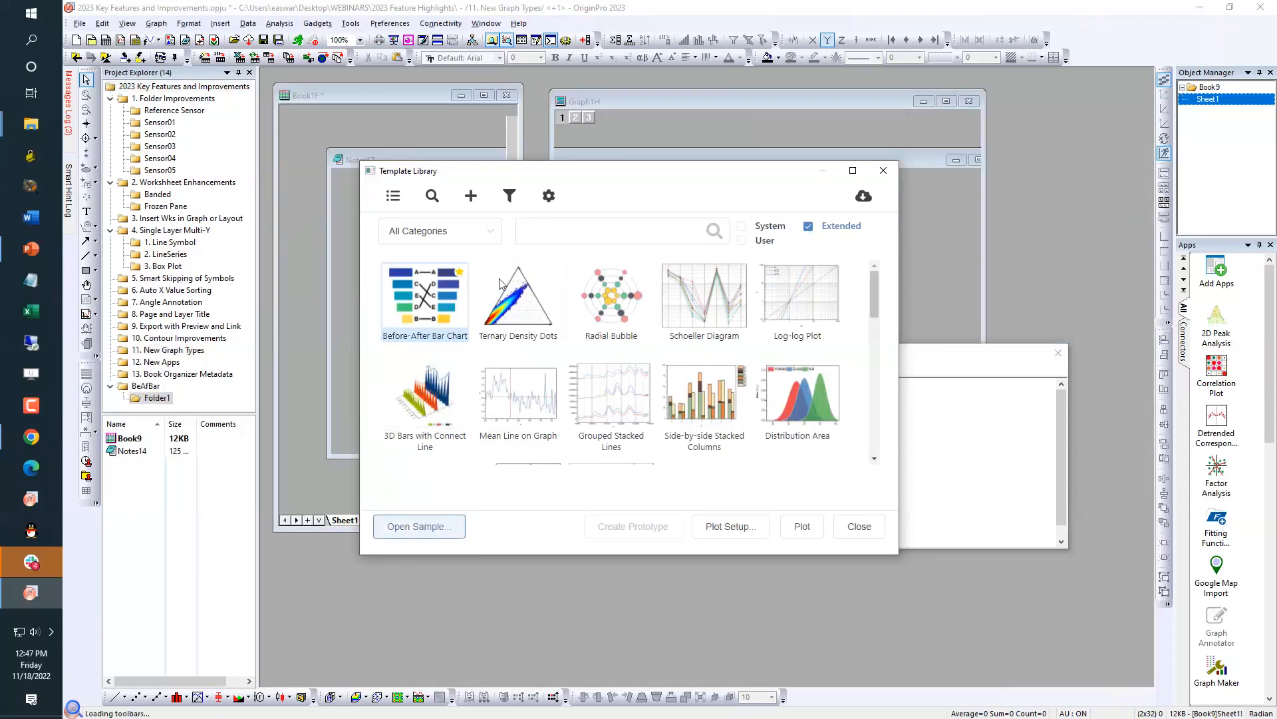
{"action": "left_click", "coordinate": [883, 171]}
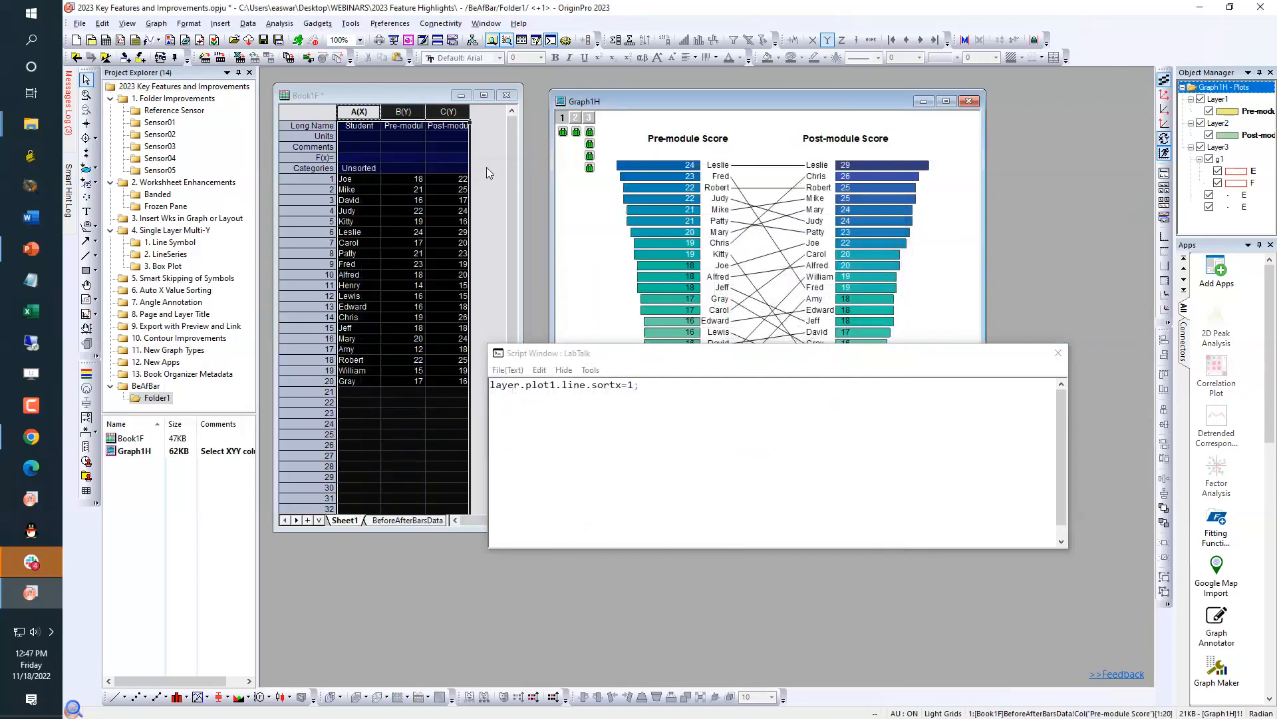
{"action": "left_click", "coordinate": [485, 167]}
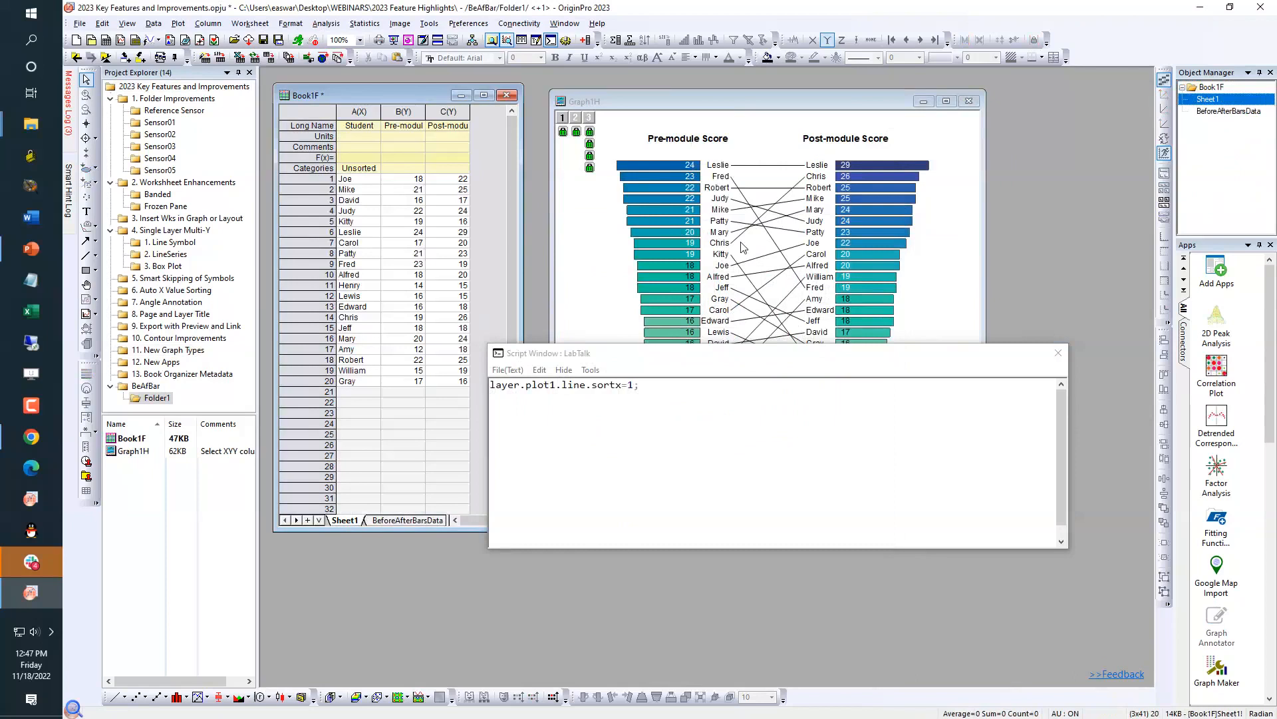
Open the 12. New Apps project folder, and switch to Chrome to view the New Apps list on the Origin 2023 Feature Highlights page
{"action": "left_click", "coordinate": [160, 363]}
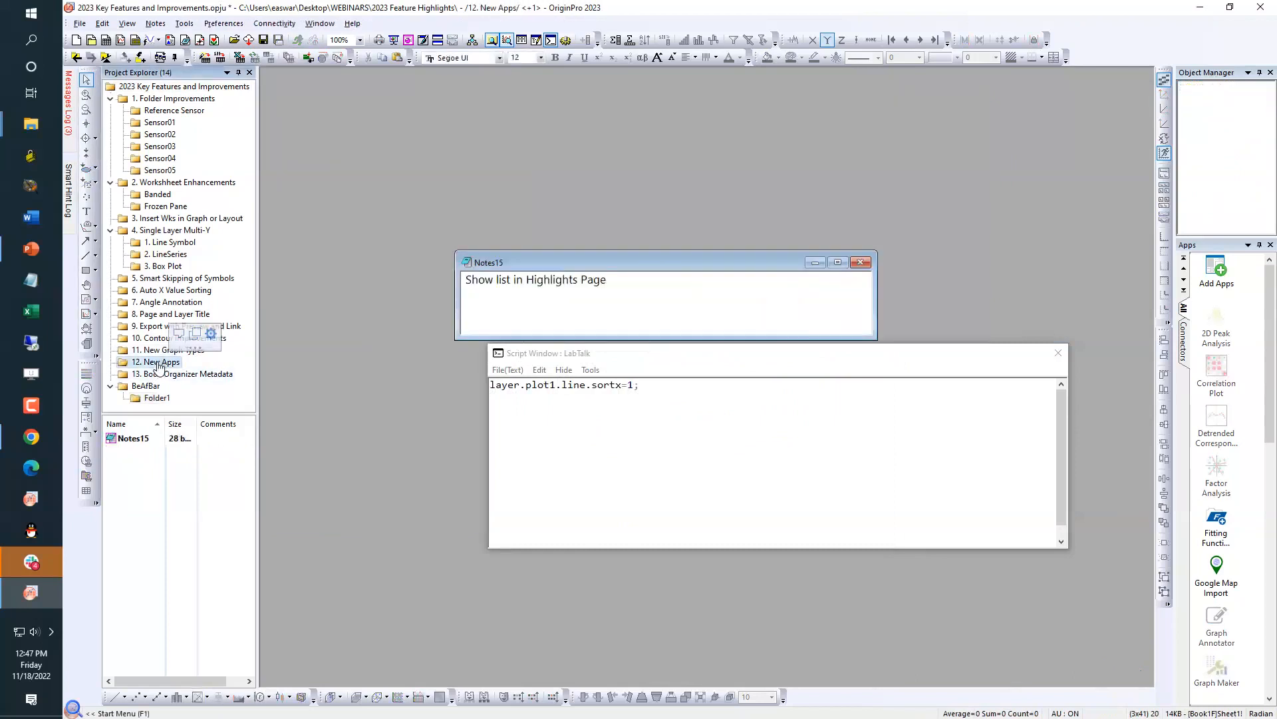
{"action": "left_click", "coordinate": [24, 441]}
{"action": "scroll", "coordinate": [464, 399], "scroll_direction": "down", "scroll_amount": 6}
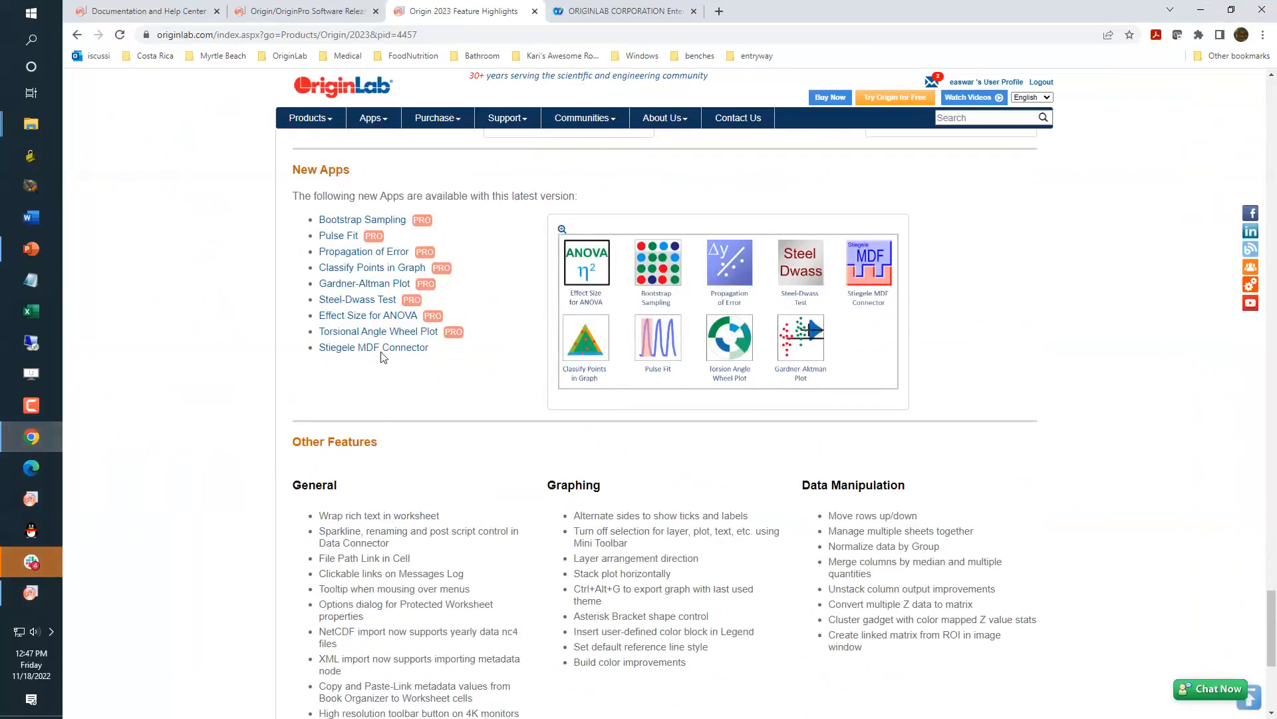
Examine the Pulse Fit app page with its enlarged screenshot, and view the Data Analysis apps in the File Exchange
{"action": "left_click", "coordinate": [334, 240]}
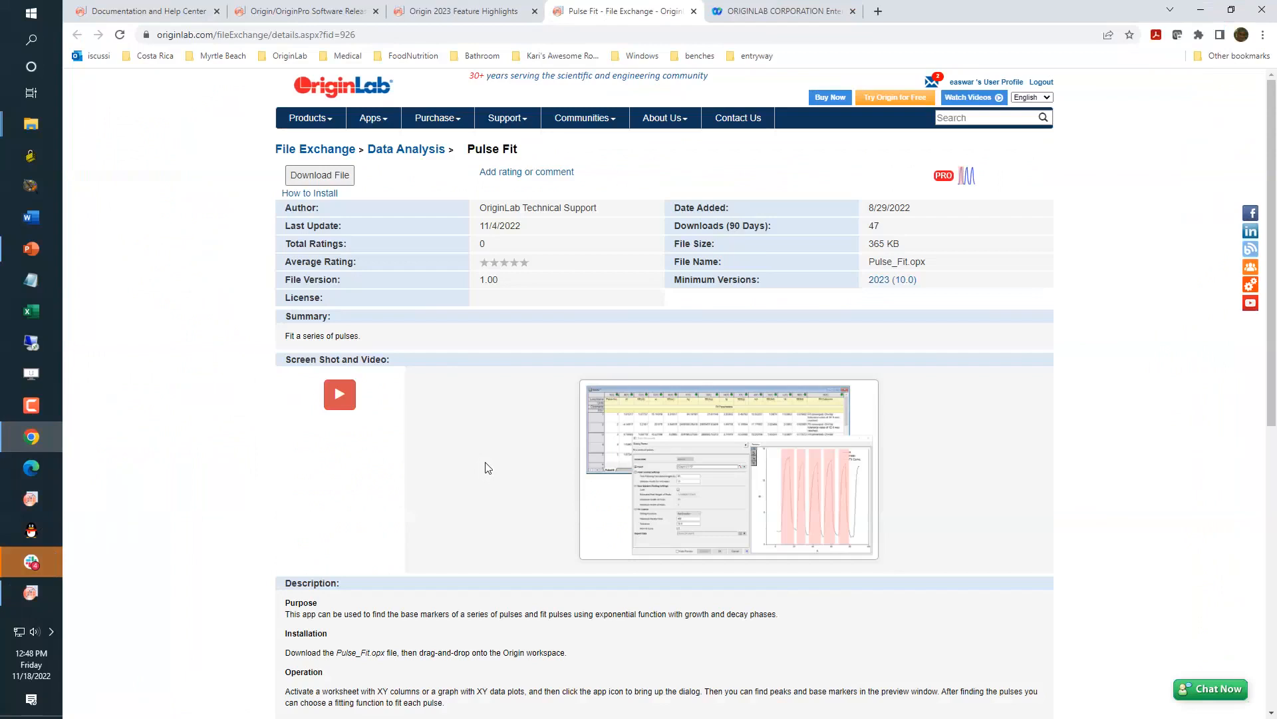
{"action": "left_click", "coordinate": [811, 511]}
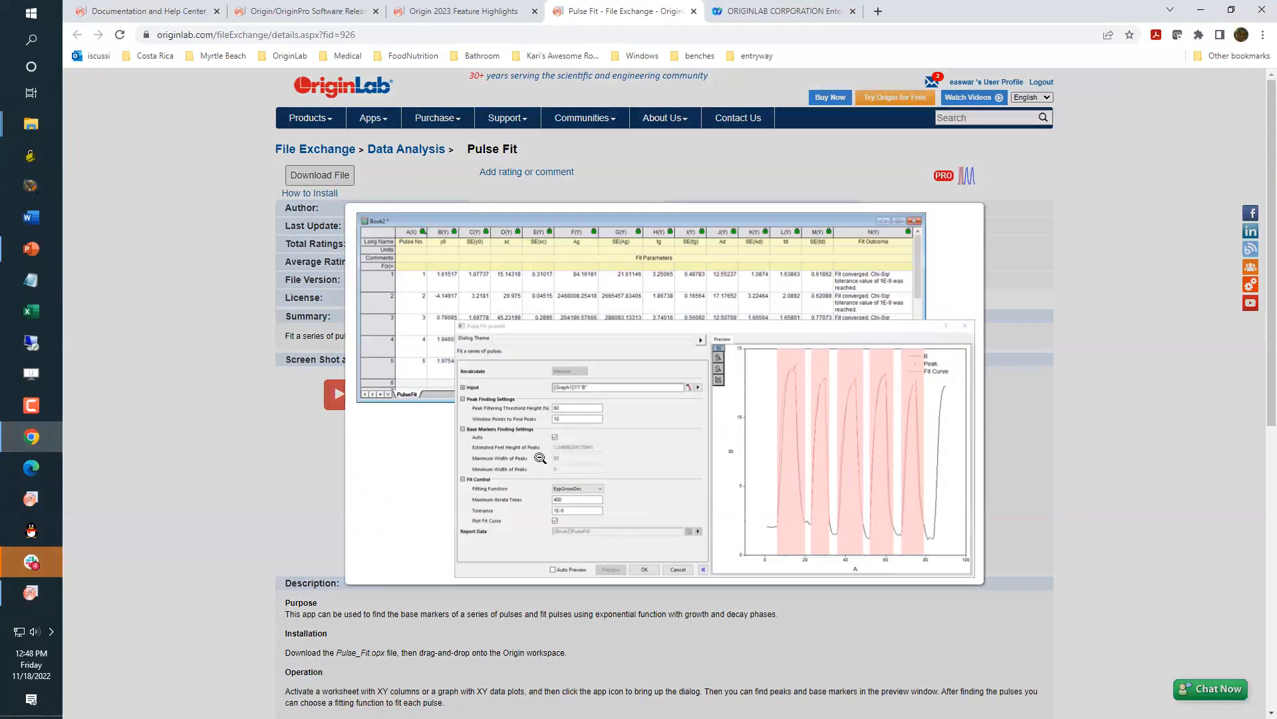
{"action": "left_click", "coordinate": [314, 460]}
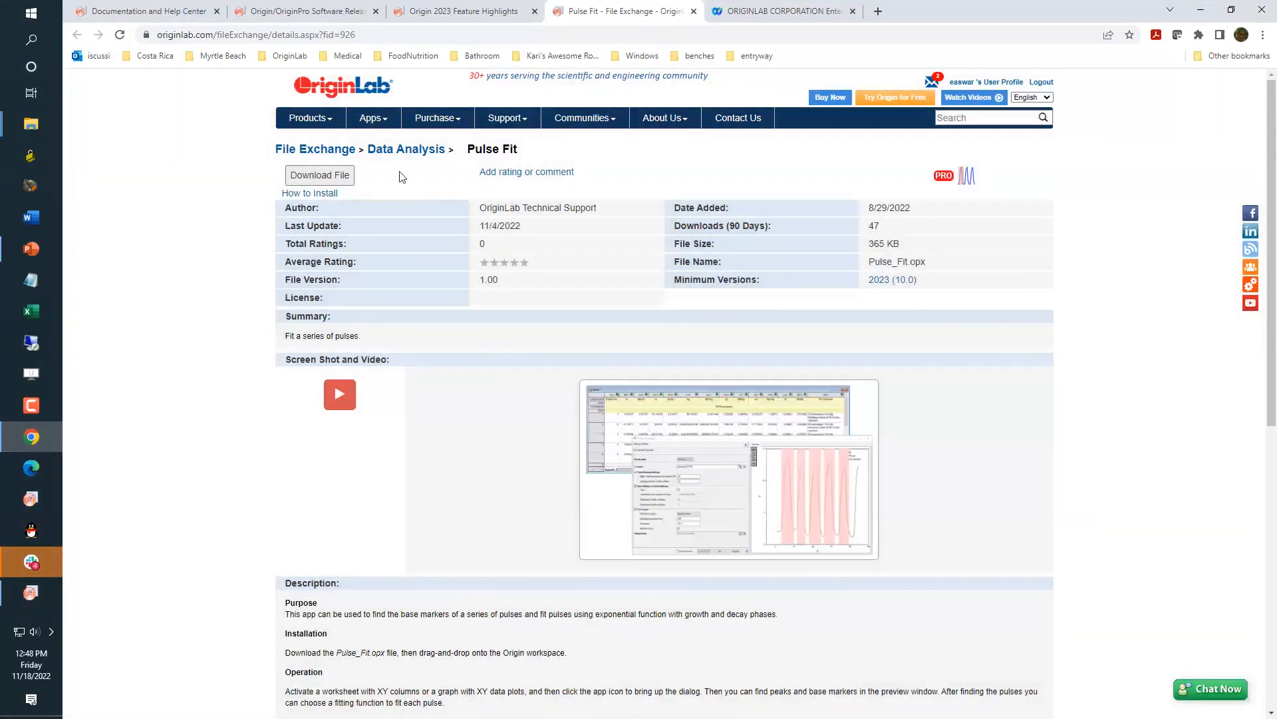
{"action": "left_click", "coordinate": [400, 152]}
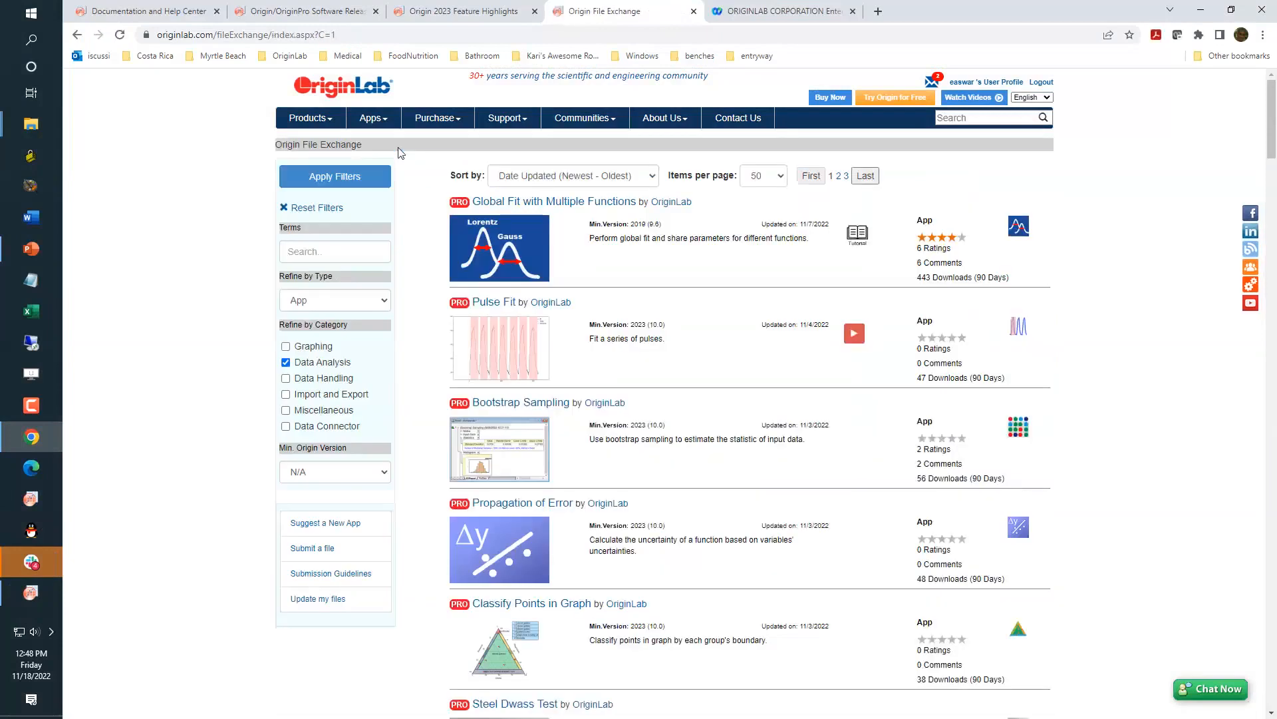
{"action": "left_click", "coordinate": [1201, 12]}
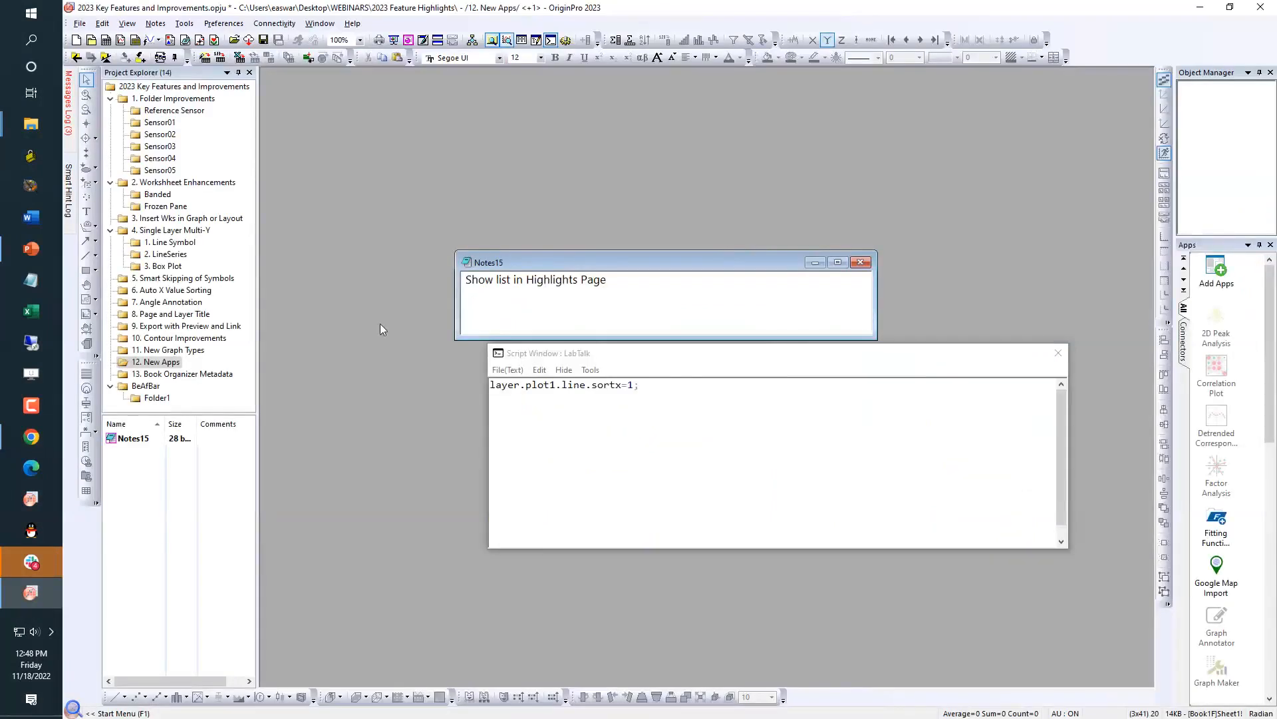
Open the 13. Book Organizer Metadata project folder, and locate Sample1.xml in the 2023 Feature Highlights folder in File Explorer
{"action": "left_click", "coordinate": [171, 375]}
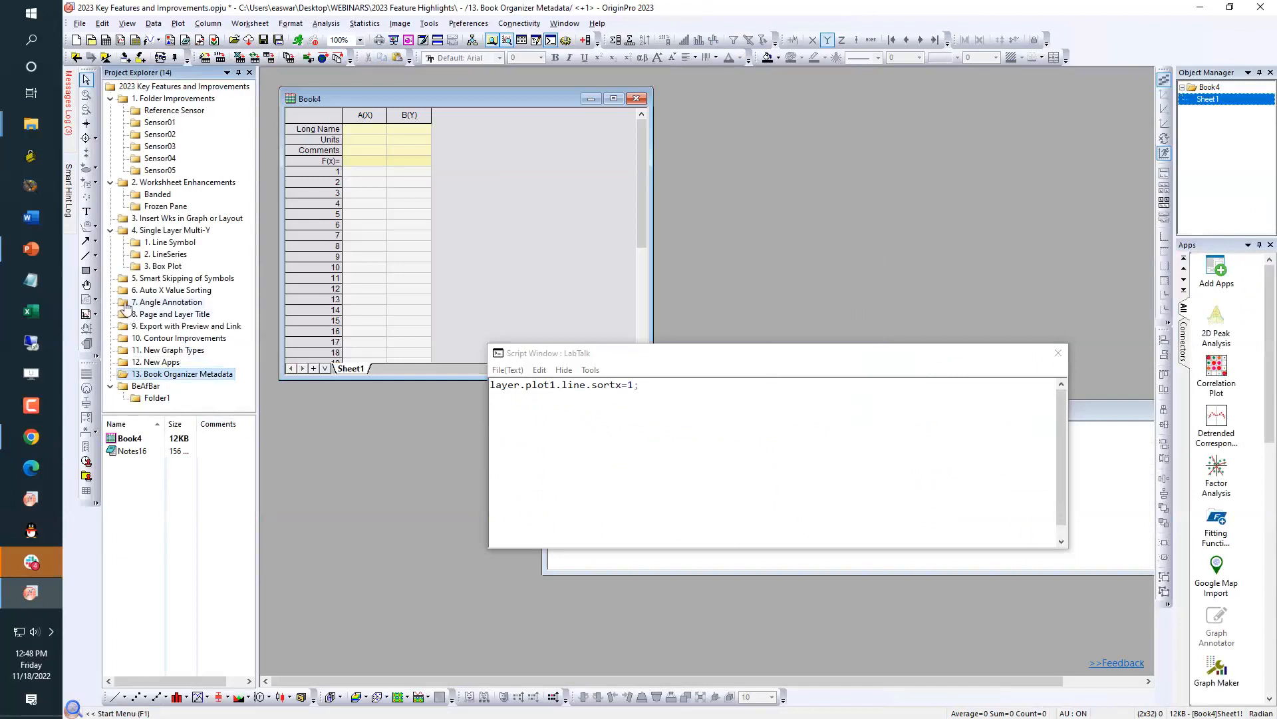
{"action": "mouse_move", "coordinate": [31, 124]}
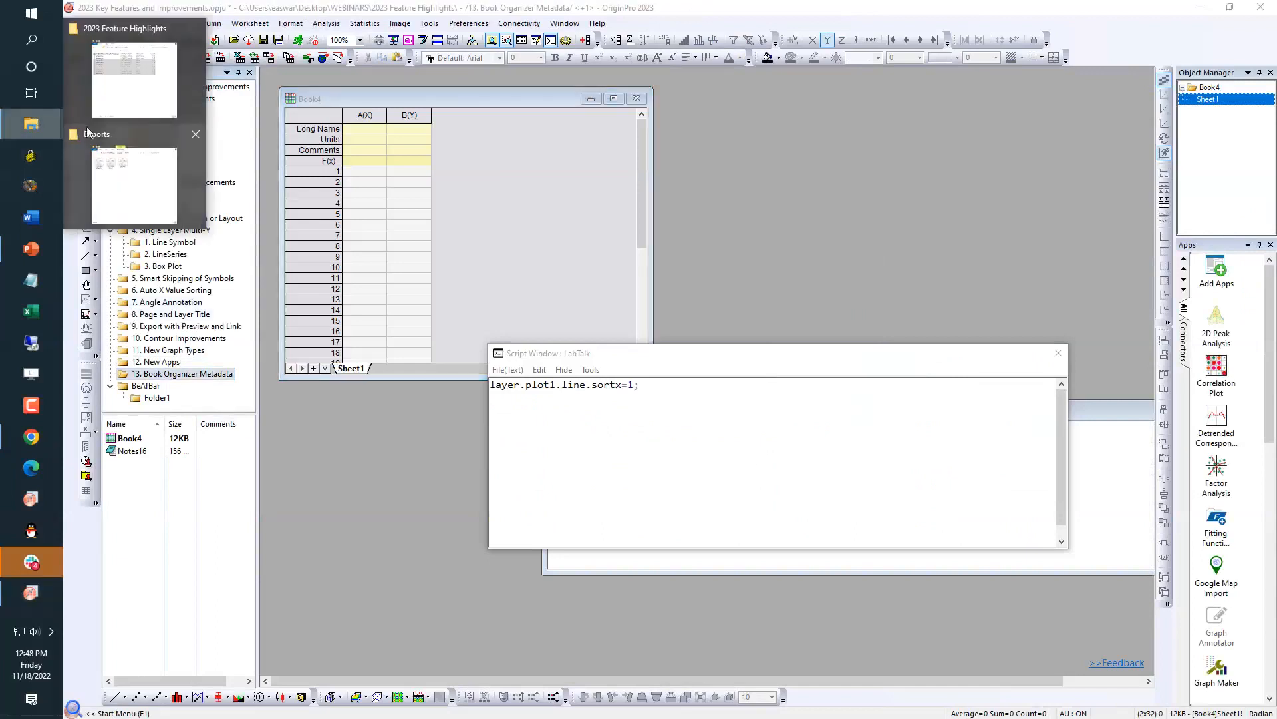
{"action": "left_click", "coordinate": [133, 193]}
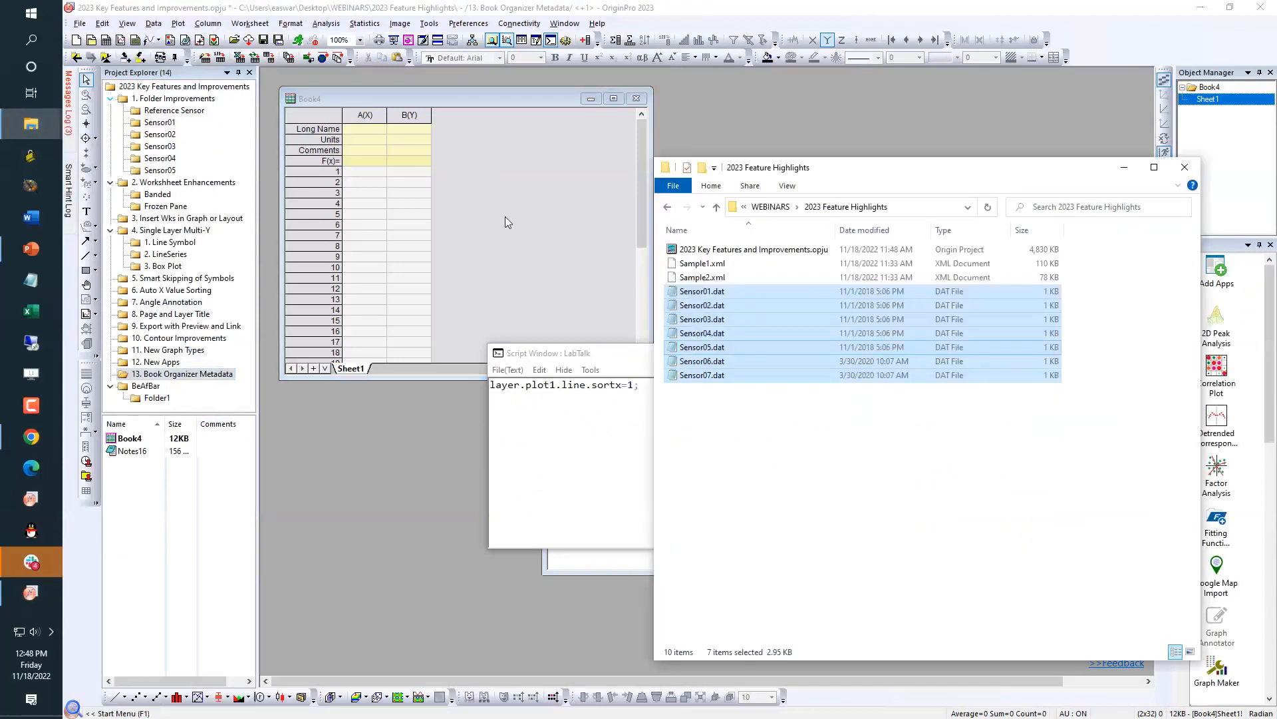
{"action": "left_click", "coordinate": [714, 265]}
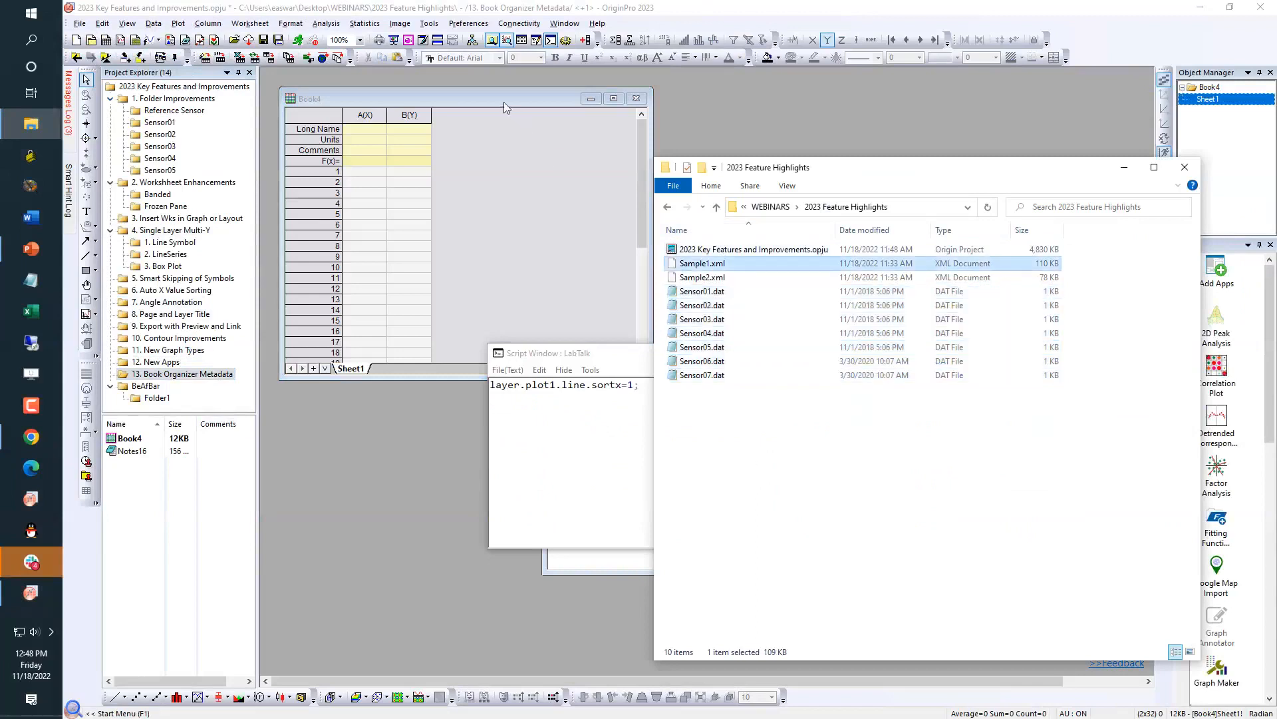
{"action": "left_click", "coordinate": [431, 102]}
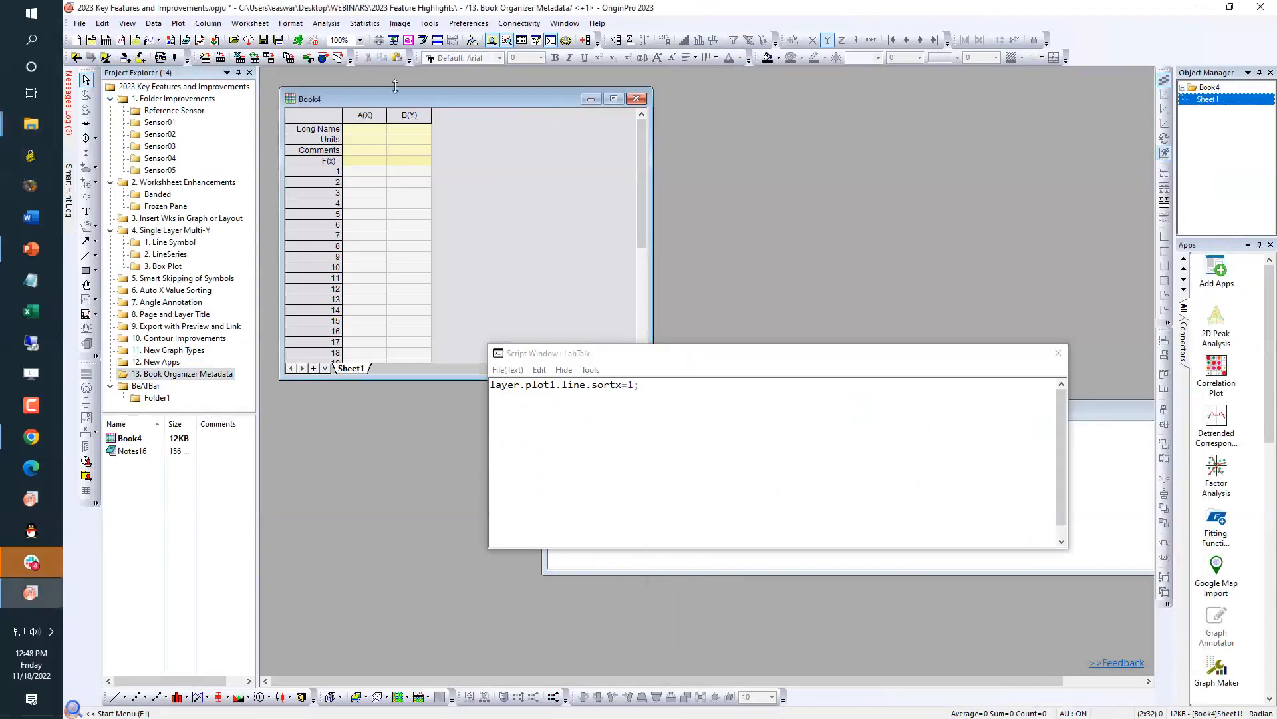
Connect the empty workbook to Sample1.xml with the XML connector, importing the whole Measurement node
{"action": "left_click", "coordinate": [149, 25]}
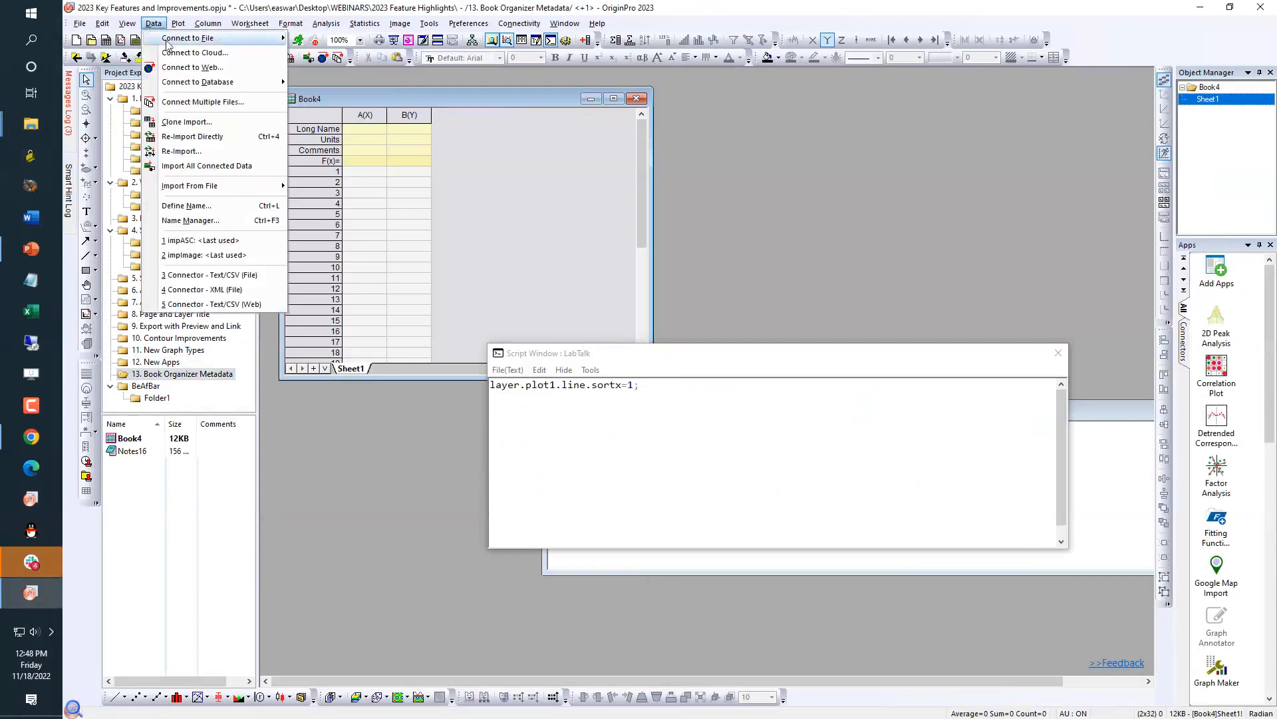
{"action": "mouse_move", "coordinate": [168, 40]}
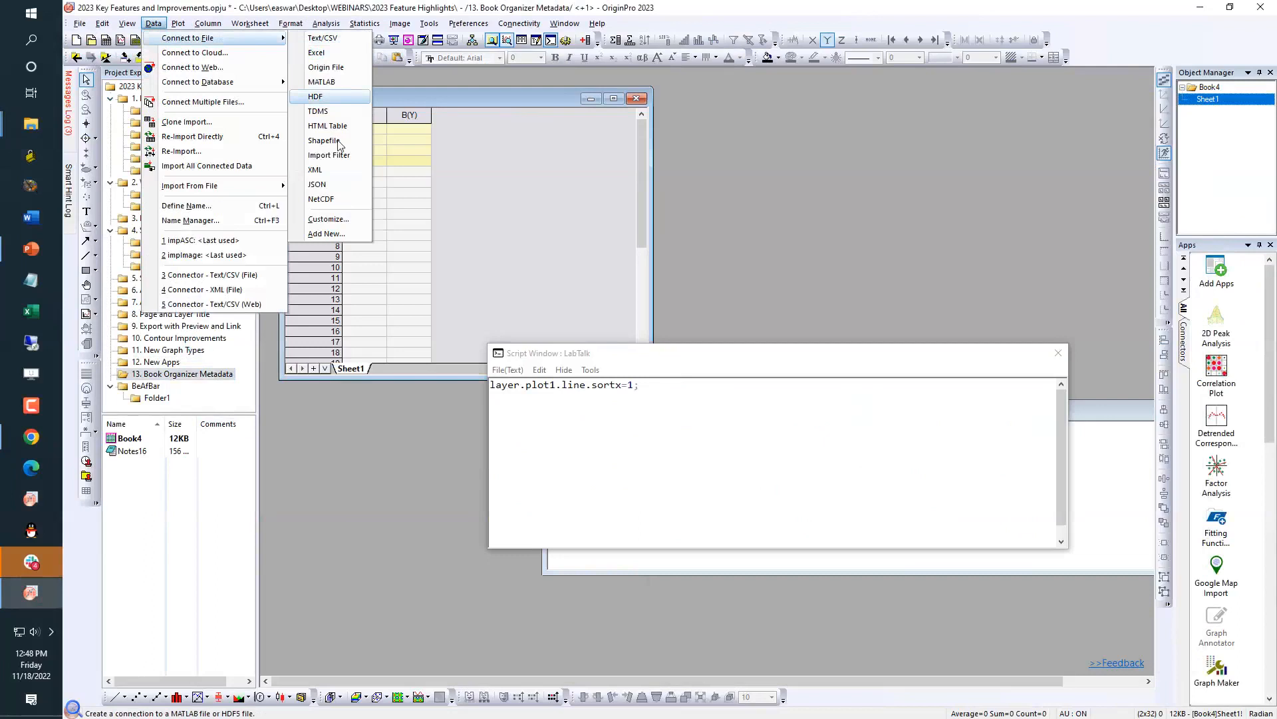
{"action": "left_click", "coordinate": [336, 176]}
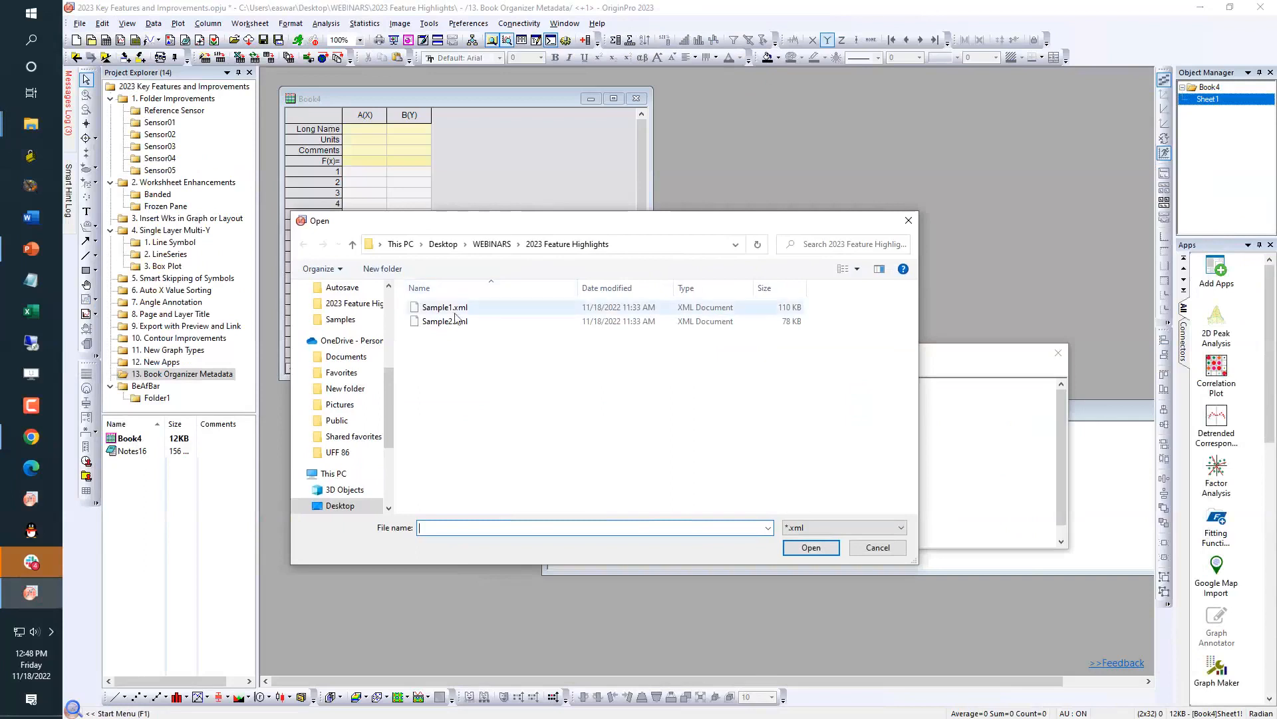
{"action": "double_click", "coordinate": [455, 313]}
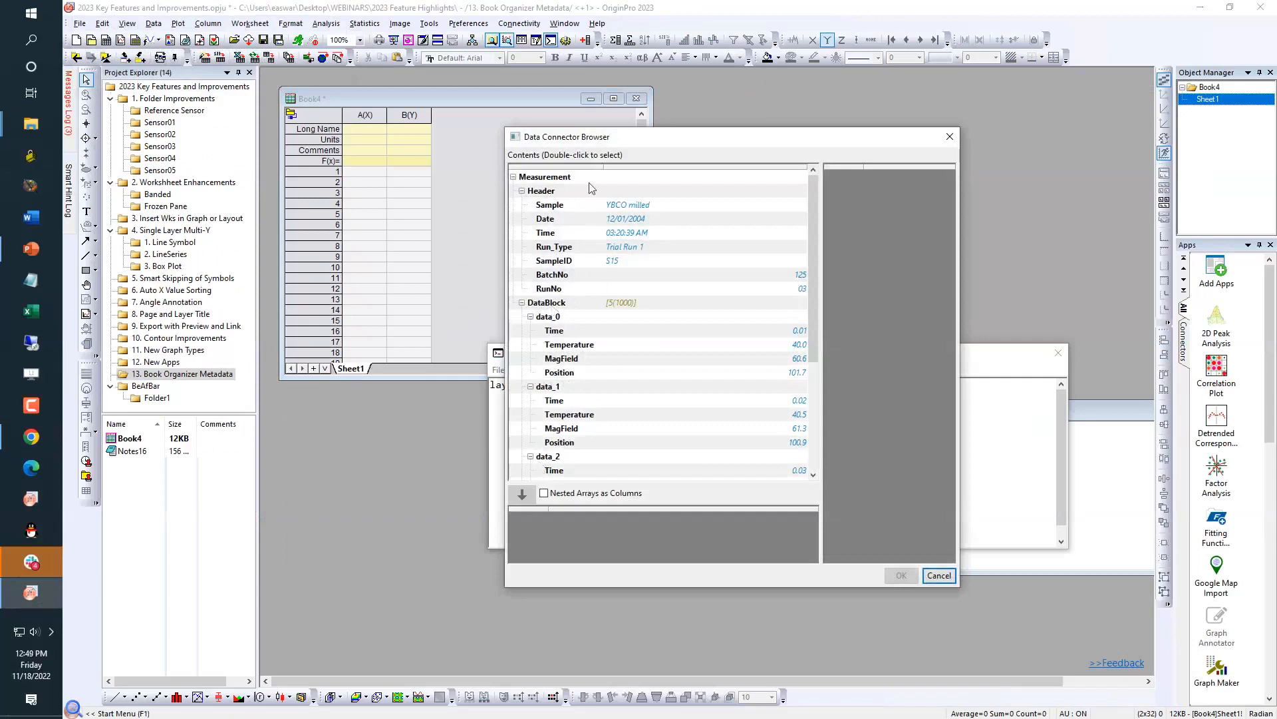
{"action": "left_click_drag", "start_coordinate": [596, 142], "coordinate": [499, 176]}
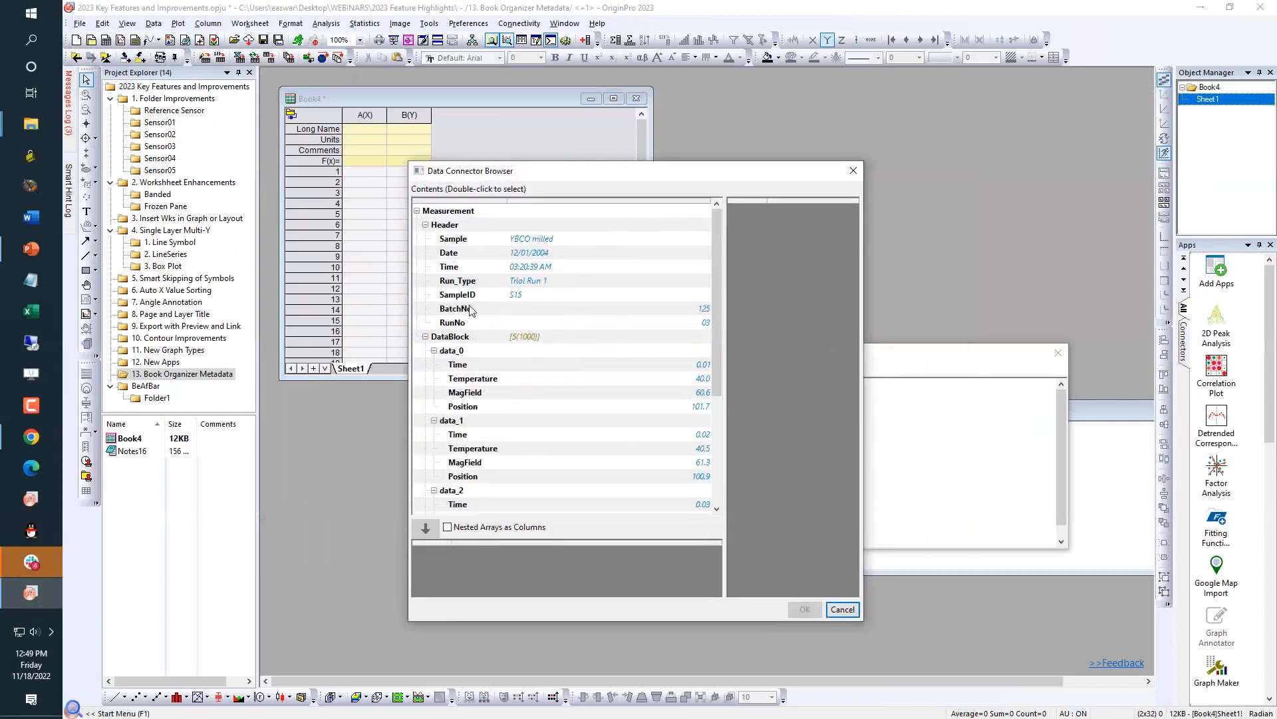
{"action": "left_click", "coordinate": [445, 213]}
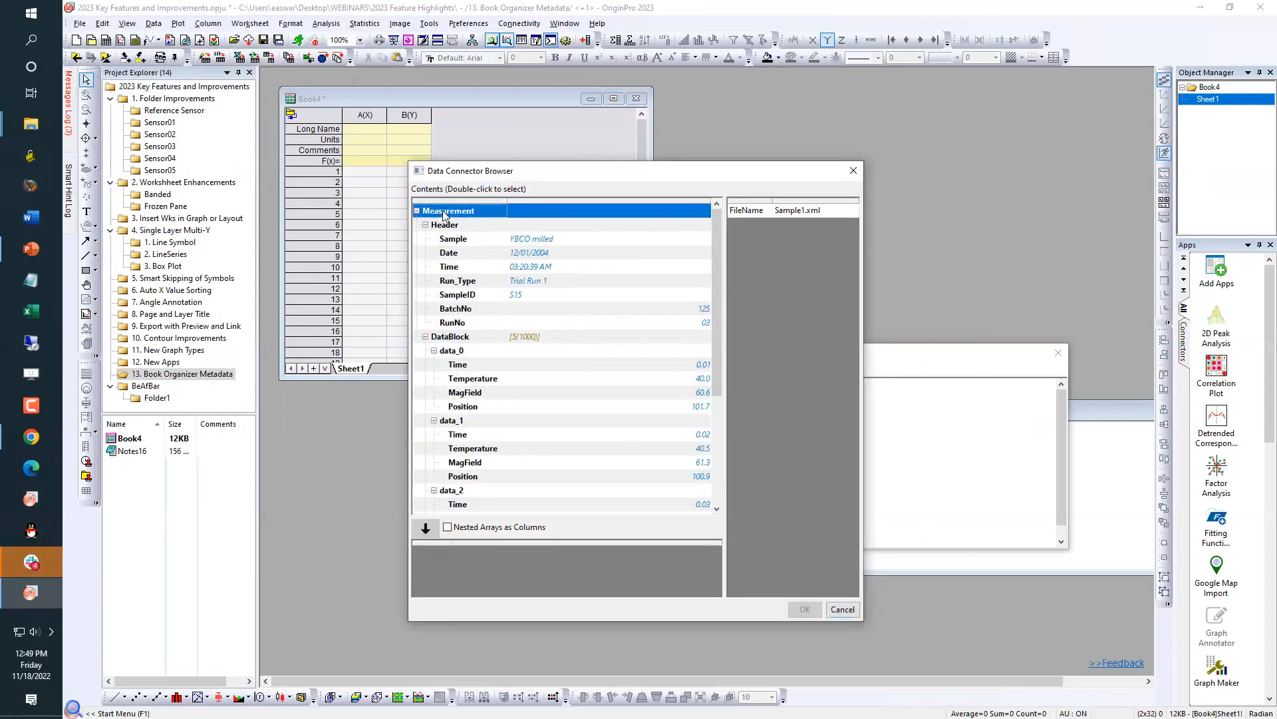
{"action": "left_click", "coordinate": [425, 531]}
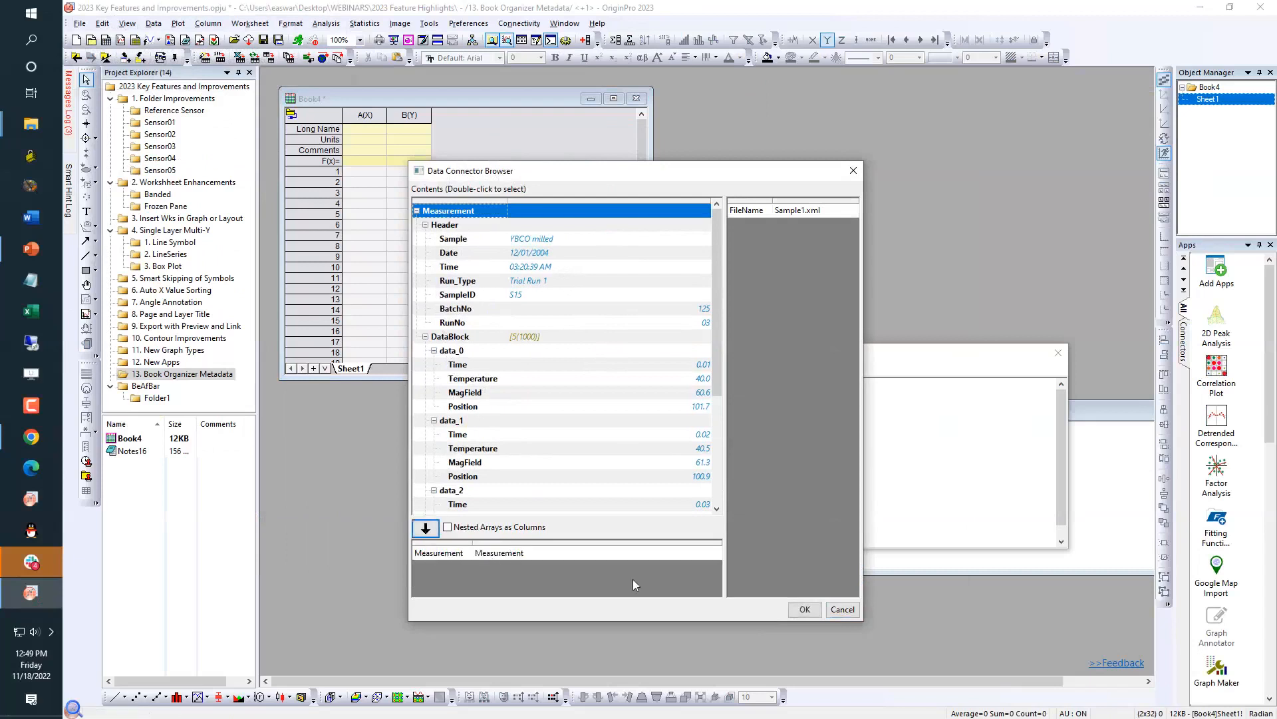
{"action": "left_click", "coordinate": [805, 610]}
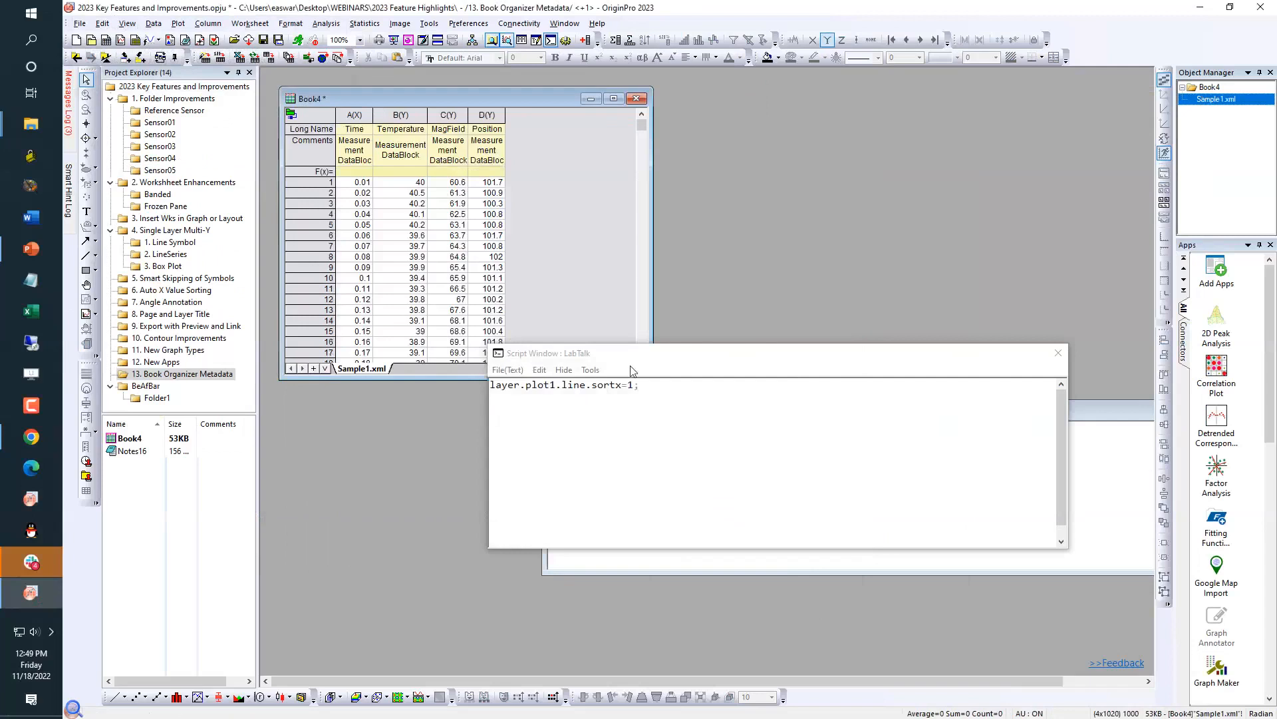
Show the Book Organizer in an enlarged workbook window, and expand the Measurement header metadata of the imported Sample1.xml
{"action": "left_click_drag", "start_coordinate": [589, 356], "coordinate": [860, 481]}
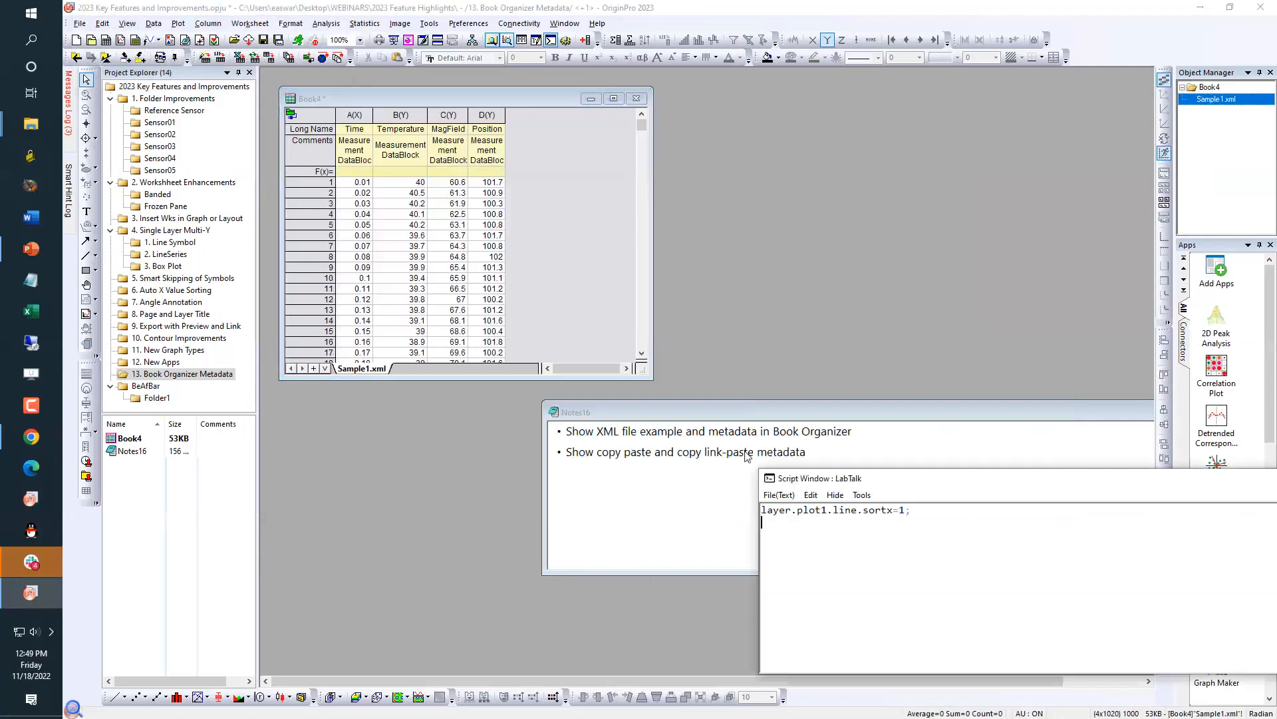
{"action": "left_click", "coordinate": [324, 370]}
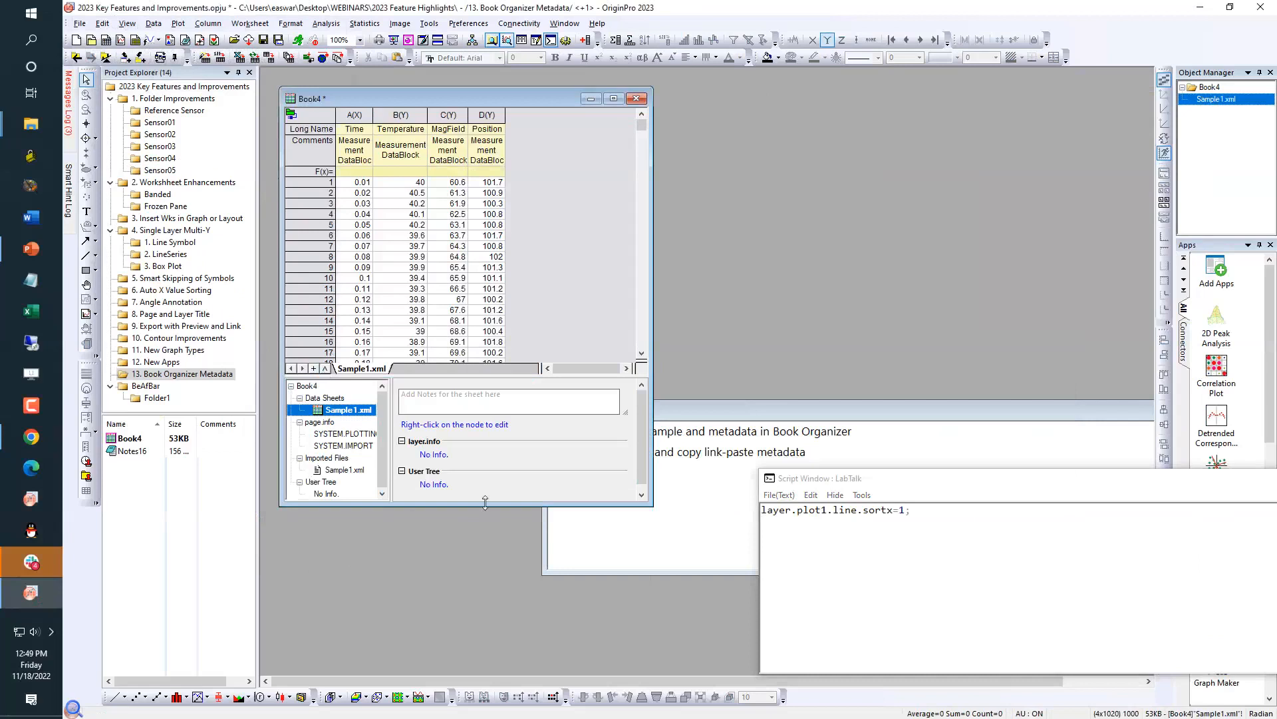
{"action": "left_click_drag", "start_coordinate": [485, 502], "coordinate": [485, 589]}
{"action": "left_click", "coordinate": [345, 470]}
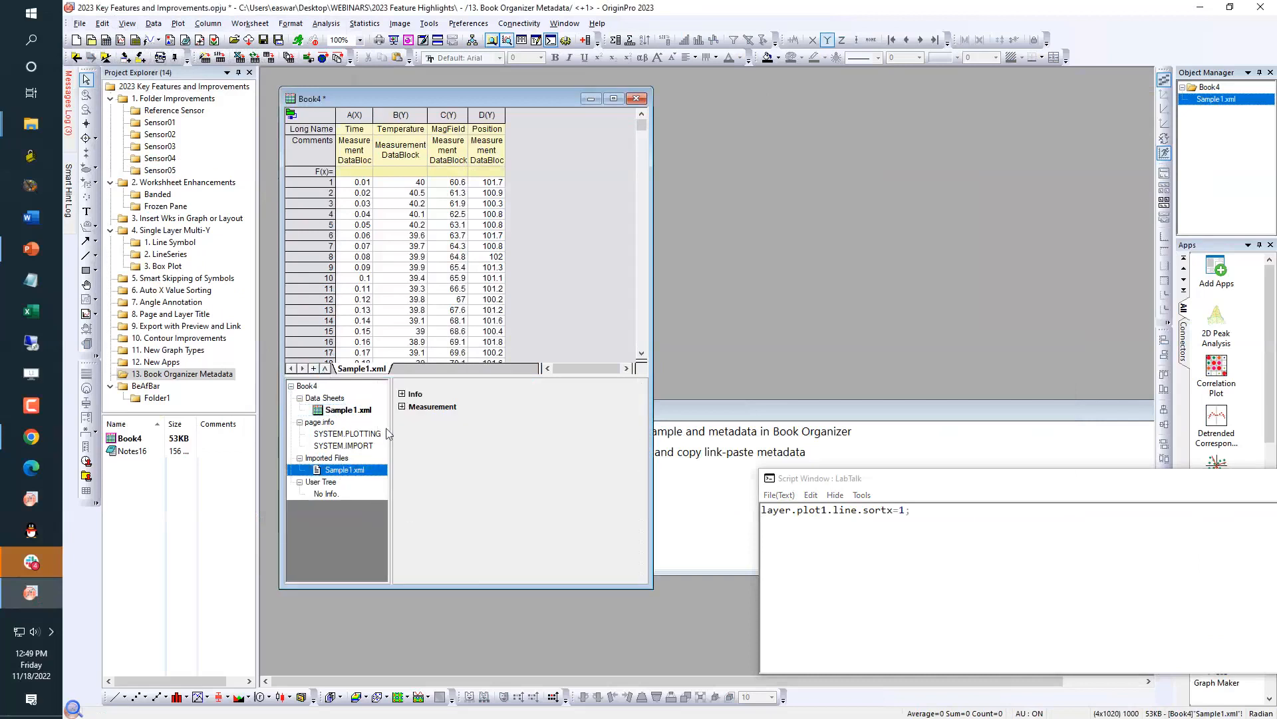
{"action": "left_click", "coordinate": [402, 407]}
{"action": "left_click", "coordinate": [420, 420]}
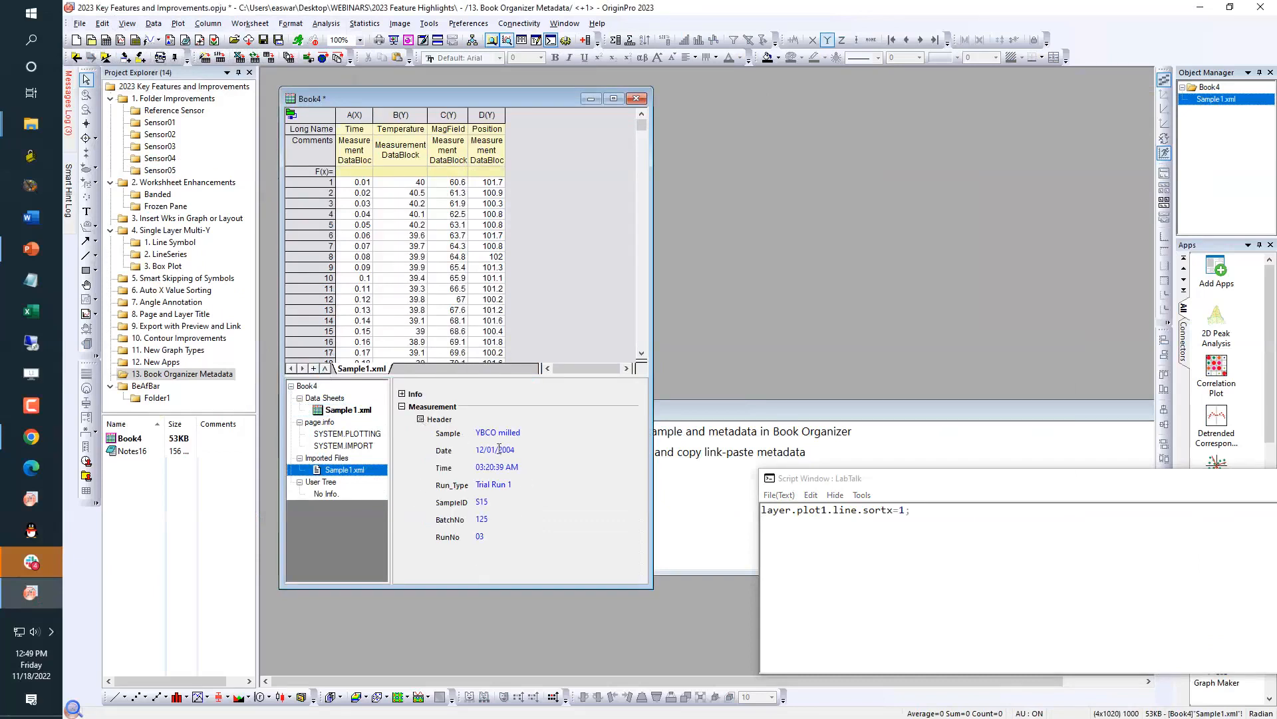
{"action": "left_click_drag", "start_coordinate": [650, 434], "coordinate": [714, 434]}
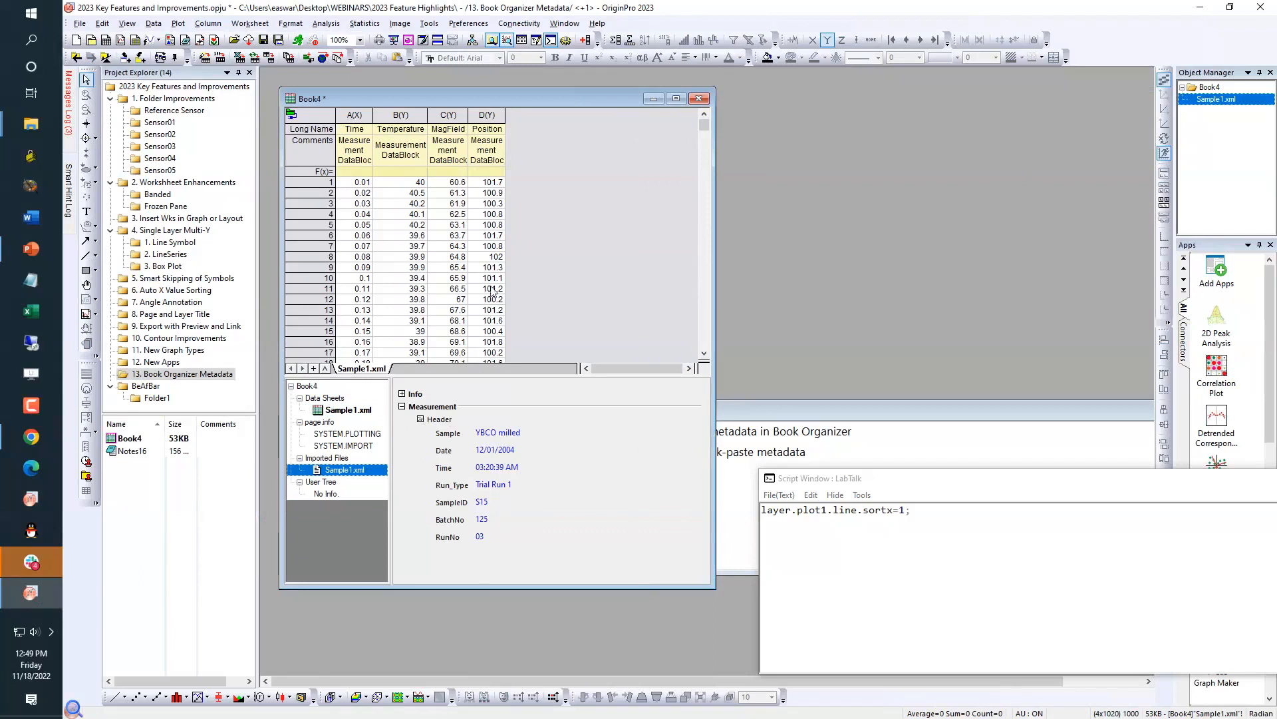
Plot the Temperature column against Time as a line graph
{"action": "left_click", "coordinate": [381, 113]}
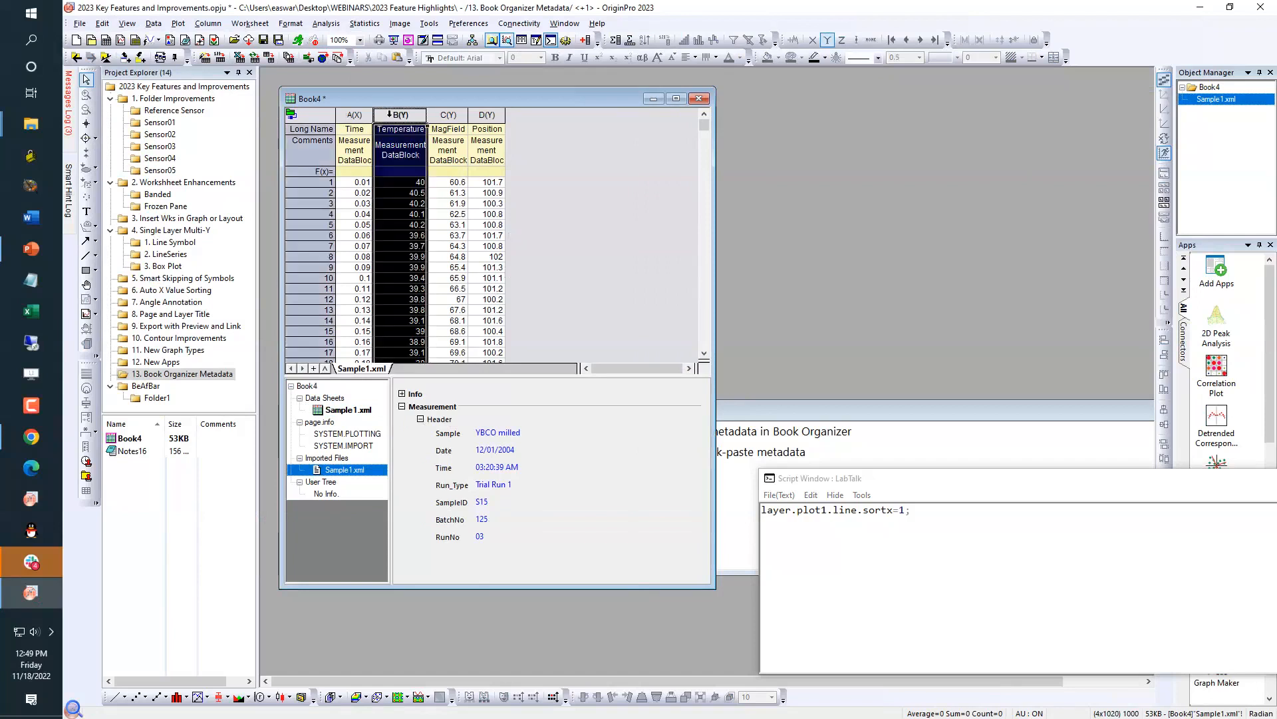
{"action": "left_click", "coordinate": [178, 23]}
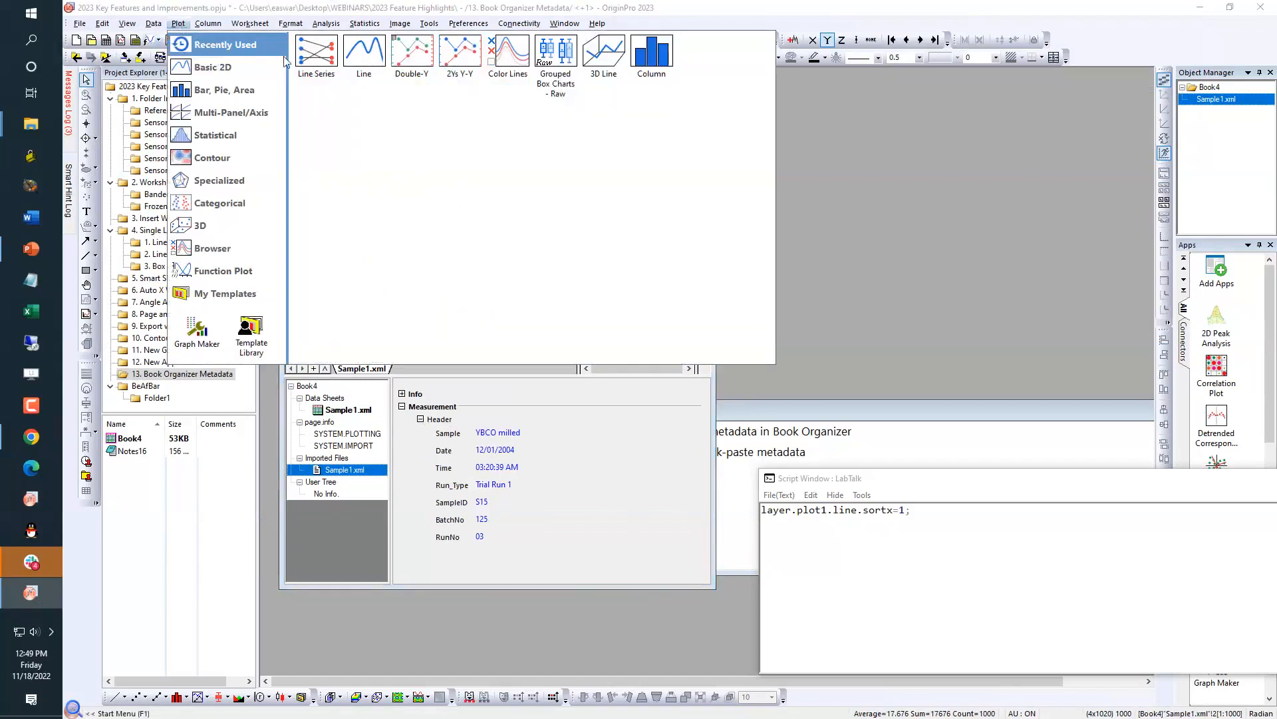
{"action": "left_click", "coordinate": [338, 60]}
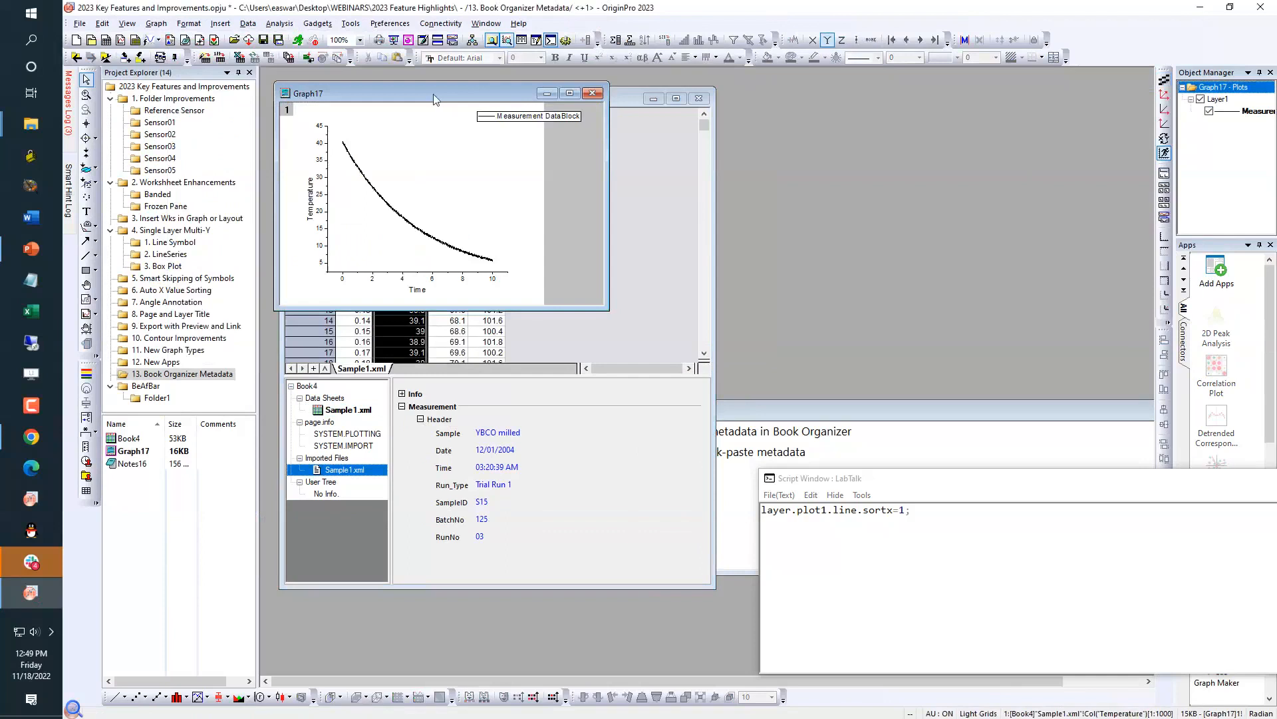
Delete the legend from the temperature graph, and move and enlarge the graph window beside the workbook's metadata
{"action": "left_click_drag", "start_coordinate": [434, 99], "coordinate": [831, 147]}
{"action": "left_click", "coordinate": [925, 163]}
{"action": "key", "text": "Delete"}
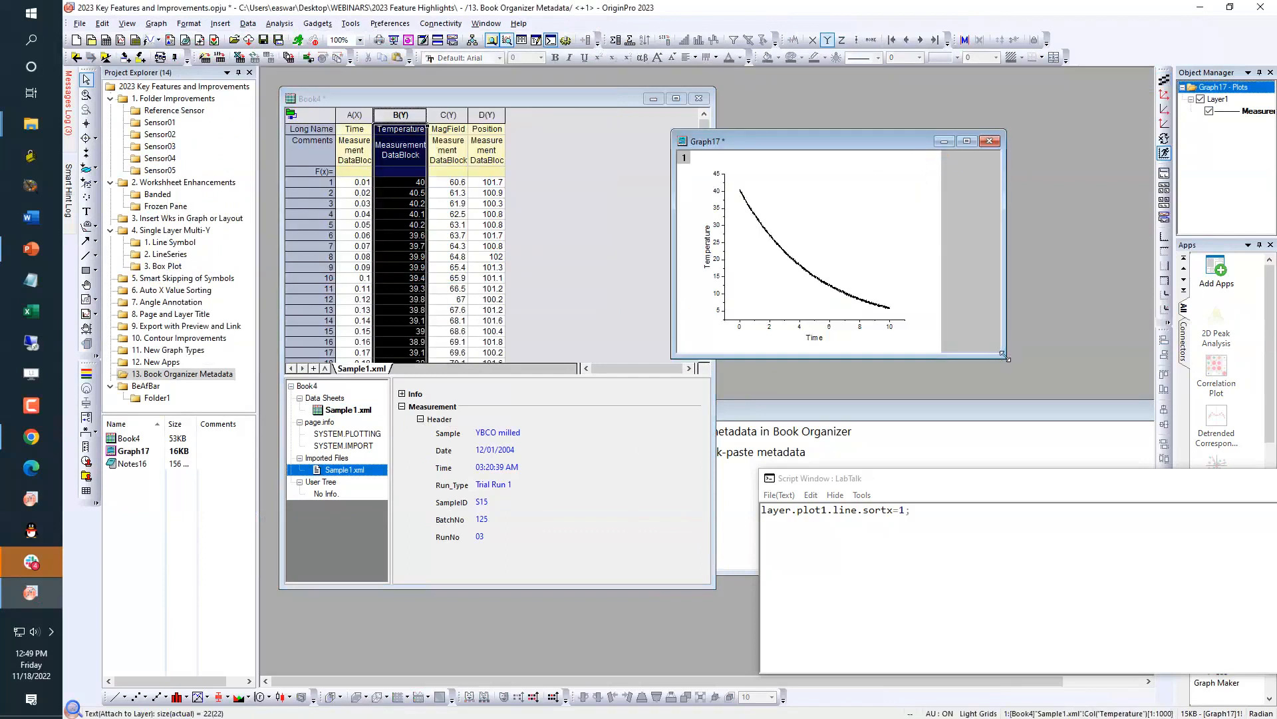
{"action": "left_click_drag", "start_coordinate": [1004, 357], "coordinate": [1136, 464]}
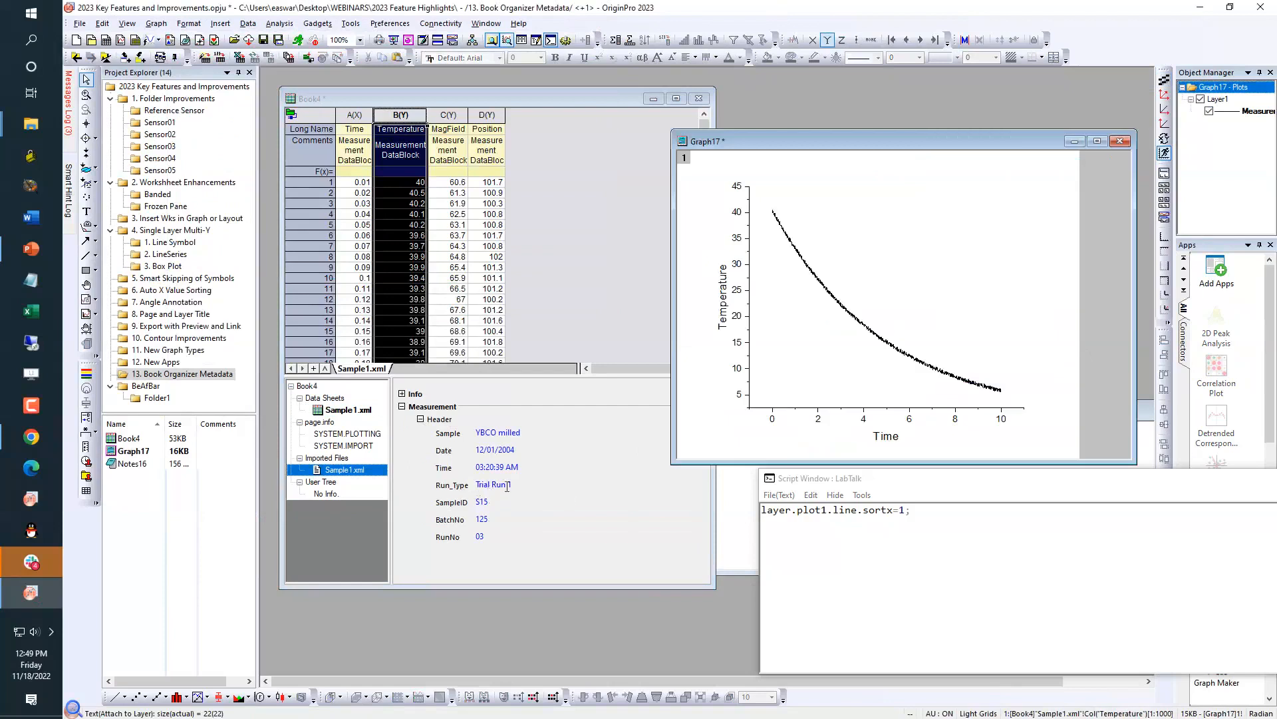
Copy the node path of the Run_Type entry in the Measurement header metadata
{"action": "left_click", "coordinate": [465, 493]}
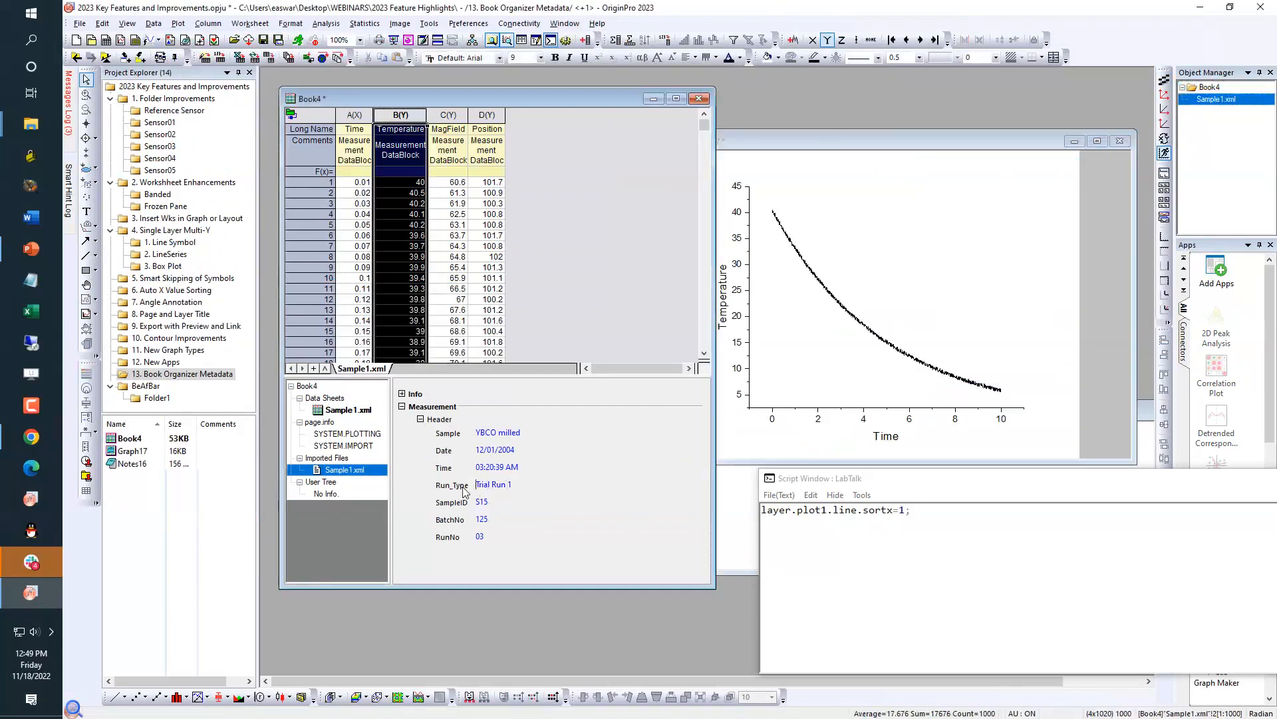
{"action": "right_click", "coordinate": [466, 493]}
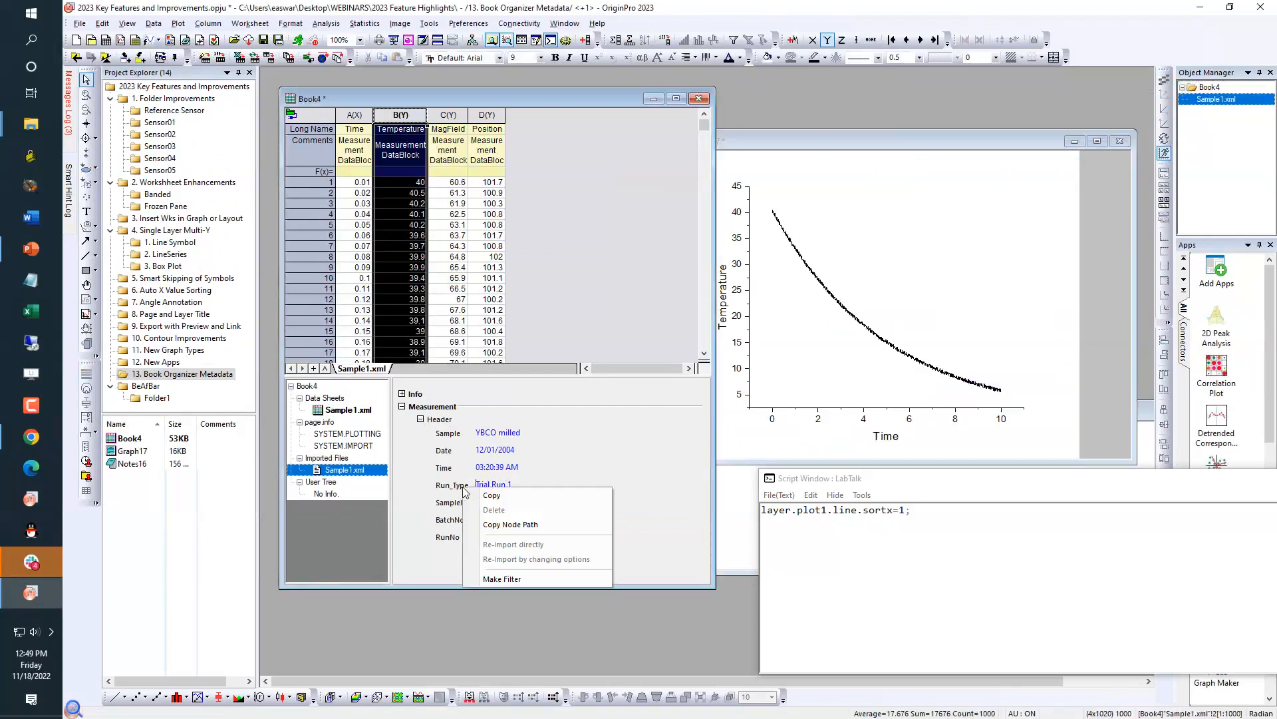
{"action": "left_click", "coordinate": [508, 526]}
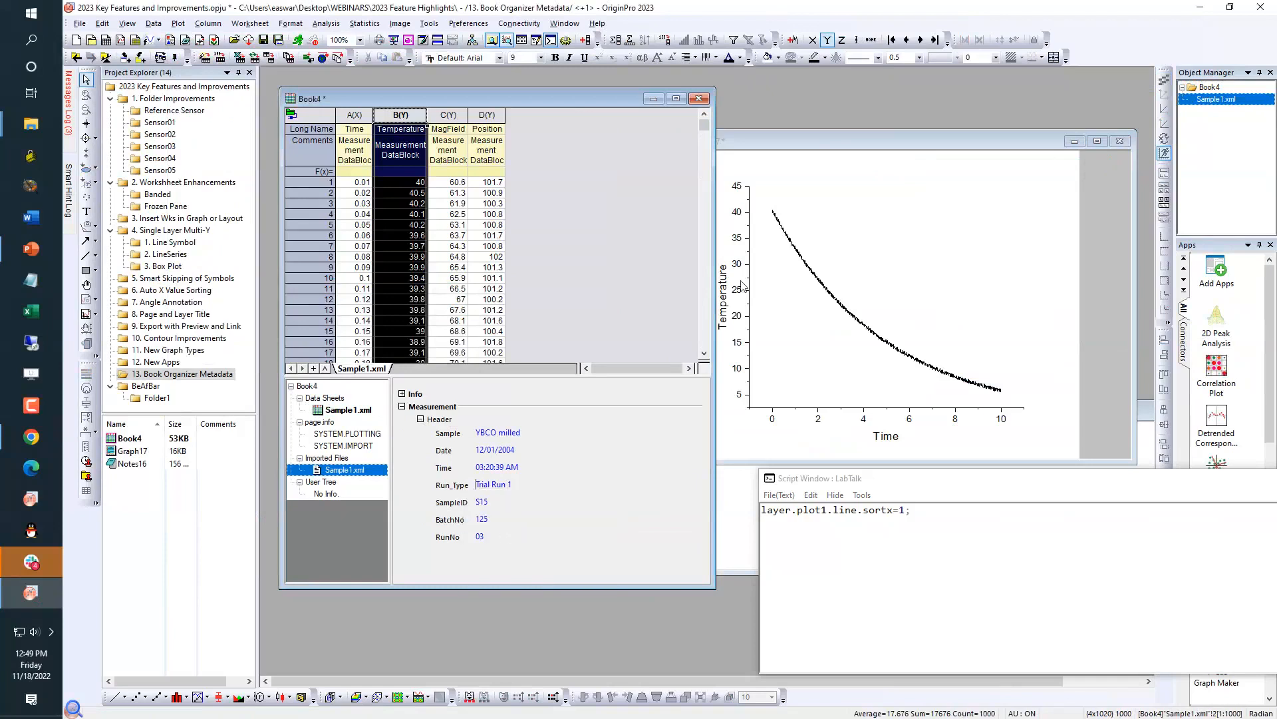
Add a page title to the temperature graph, replacing its placeholder text with a pasted link to the copied Run_Type metadata
{"action": "left_click_drag", "start_coordinate": [777, 145], "coordinate": [569, 121]}
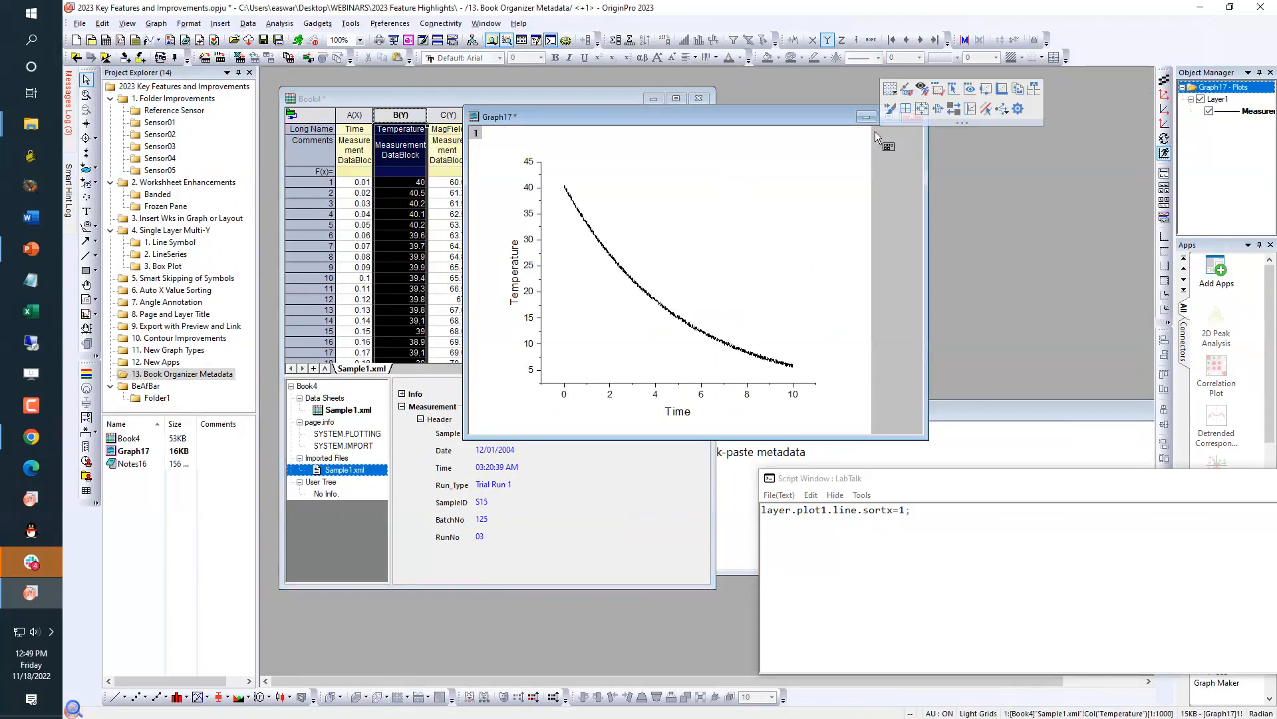
{"action": "left_click", "coordinate": [1034, 88]}
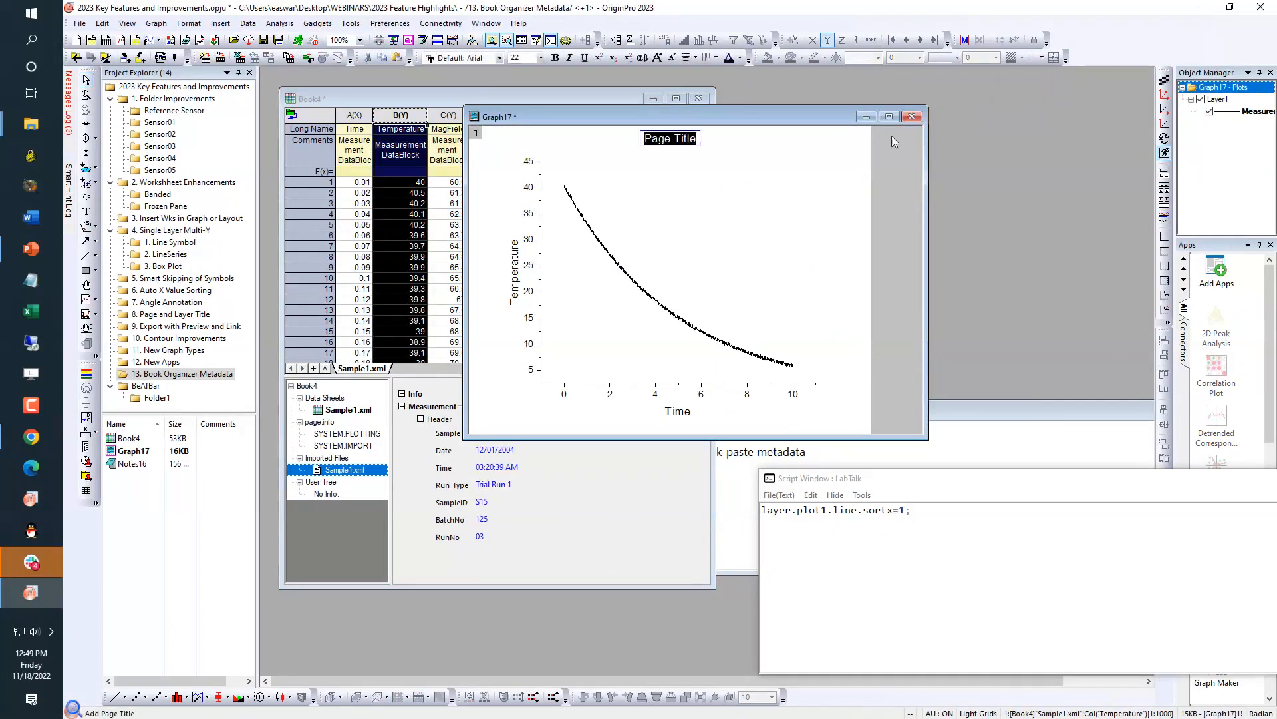
{"action": "left_click", "coordinate": [697, 139]}
{"action": "key", "text": "BackSpace"}
{"action": "key", "text": "BackSpace"}
{"action": "key", "text": "BackSpace"}
{"action": "key", "text": "BackSpace"}
{"action": "key", "text": "BackSpace"}
{"action": "key", "text": "BackSpace"}
{"action": "key", "text": "BackSpace"}
{"action": "key", "text": "BackSpace"}
{"action": "key", "text": "BackSpace"}
{"action": "key", "text": "BackSpace"}
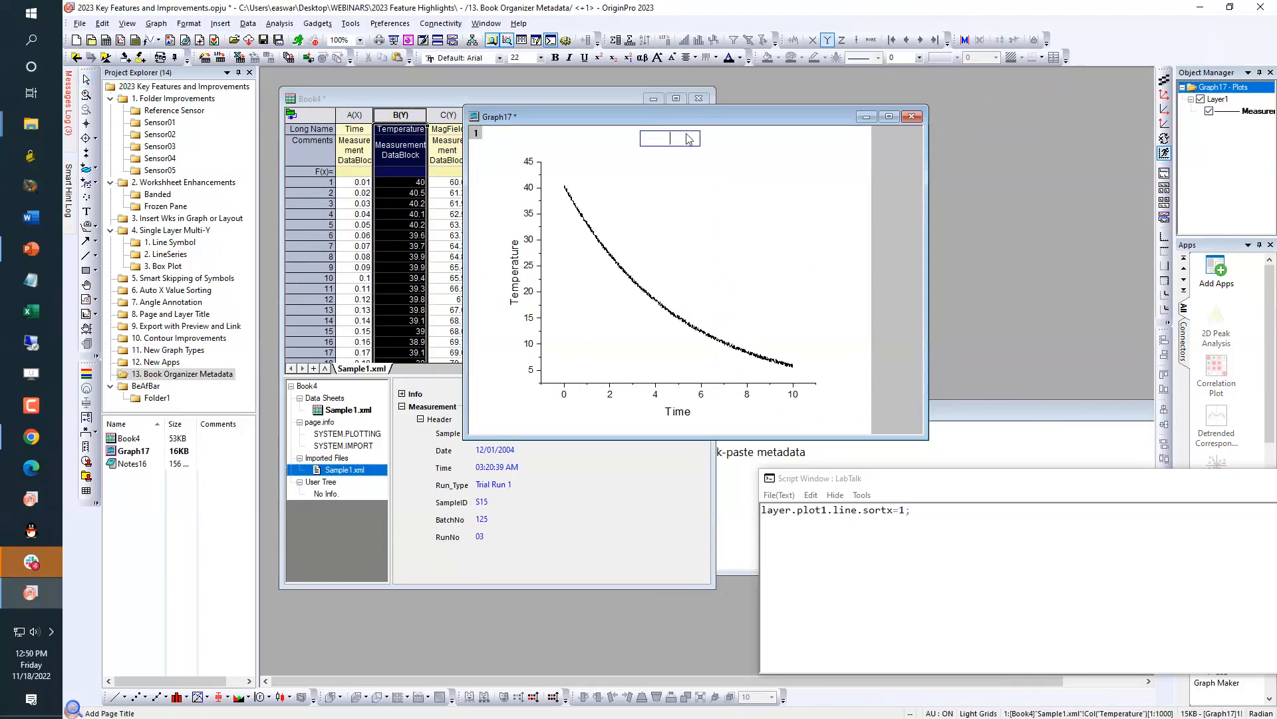
{"action": "right_click", "coordinate": [687, 133]}
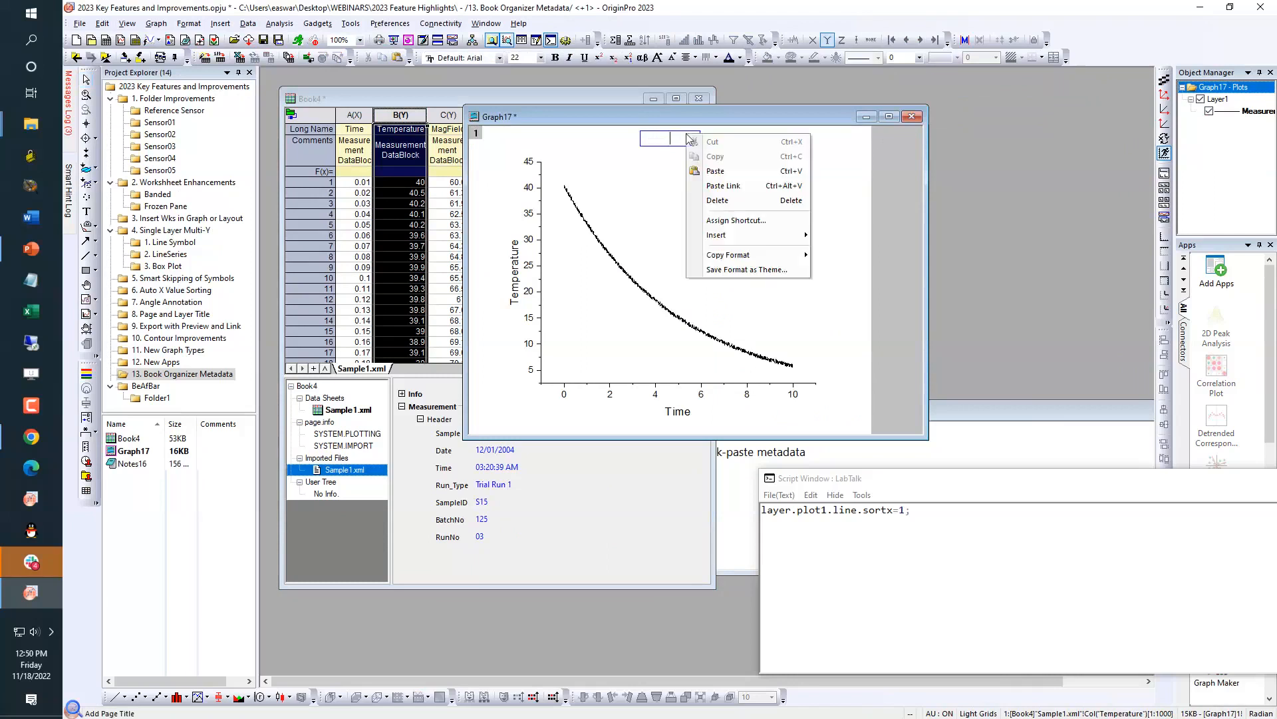
{"action": "left_click", "coordinate": [719, 185]}
{"action": "left_click", "coordinate": [845, 202]}
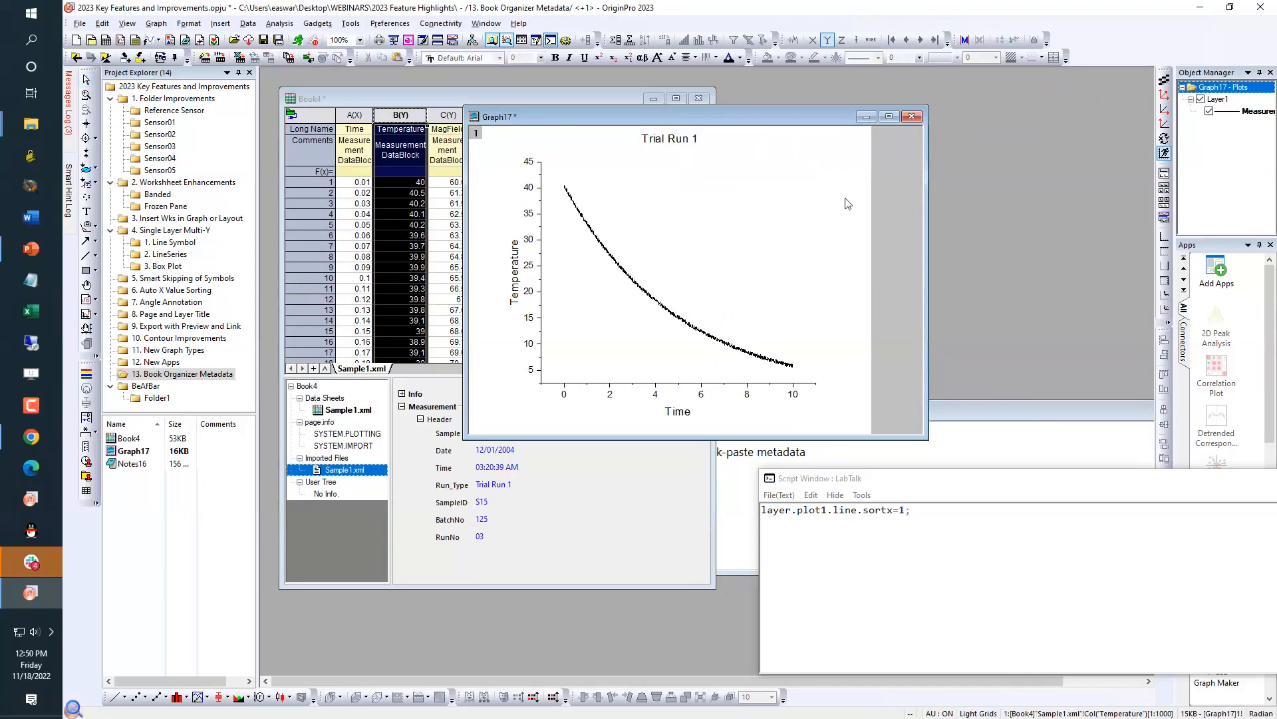
Inspect the link notation behind the graph's page title, and increase the title's font size to 26
{"action": "double_click", "coordinate": [682, 145]}
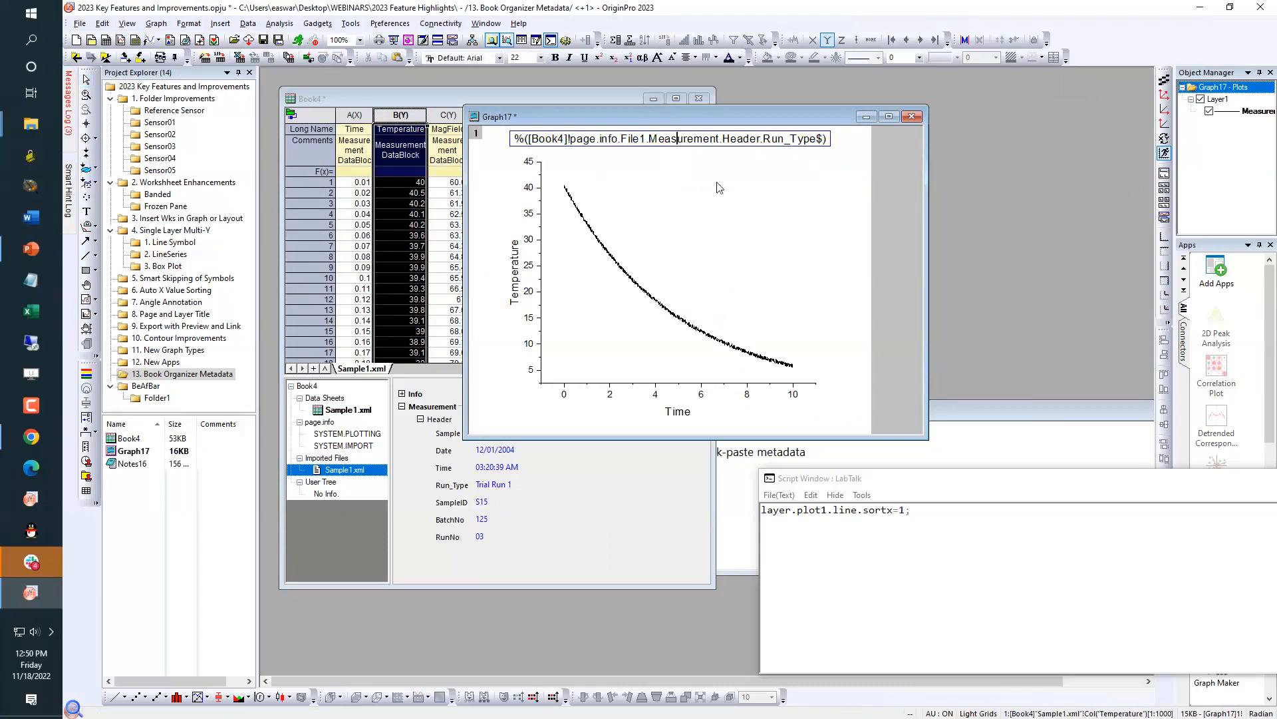
{"action": "left_click", "coordinate": [897, 183]}
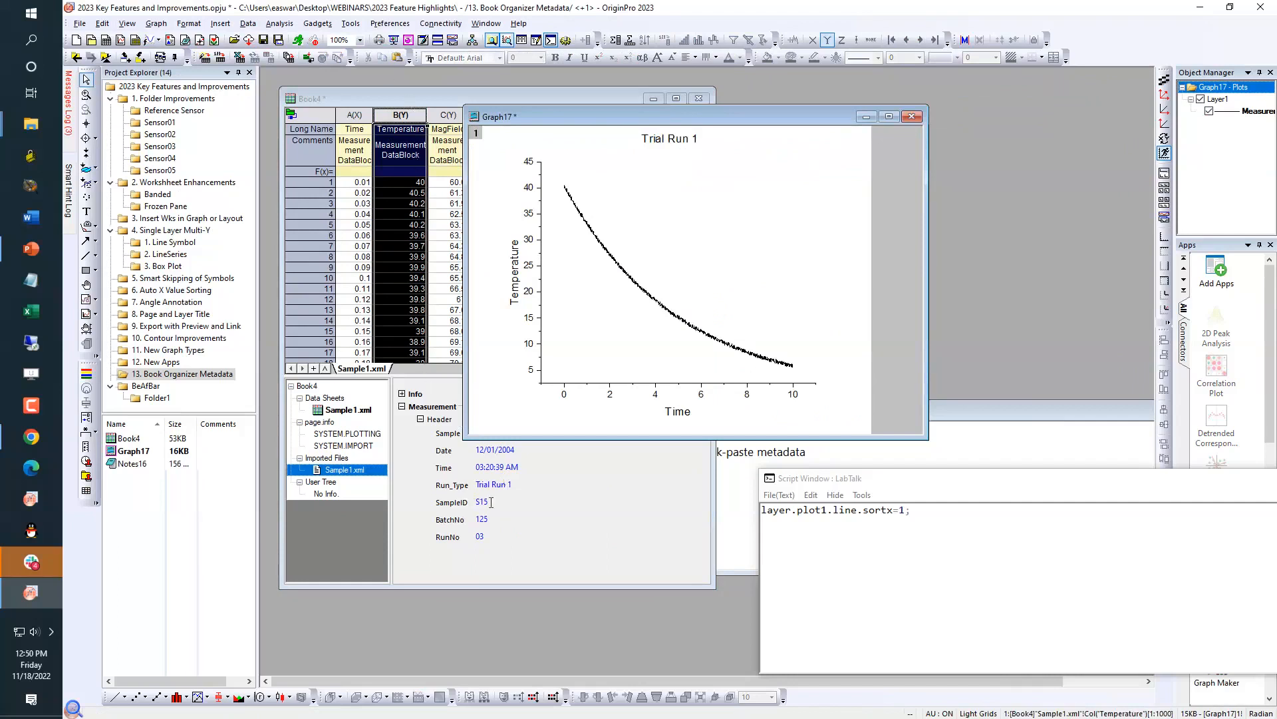
{"action": "left_click", "coordinate": [694, 140]}
{"action": "left_click", "coordinate": [786, 97]}
{"action": "left_click", "coordinate": [785, 97]}
{"action": "left_click", "coordinate": [786, 97]}
Change the workbook's data connector source to Sample2.xml in the 2023 Feature Highlights folder and import its data
{"action": "left_click", "coordinate": [573, 119]}
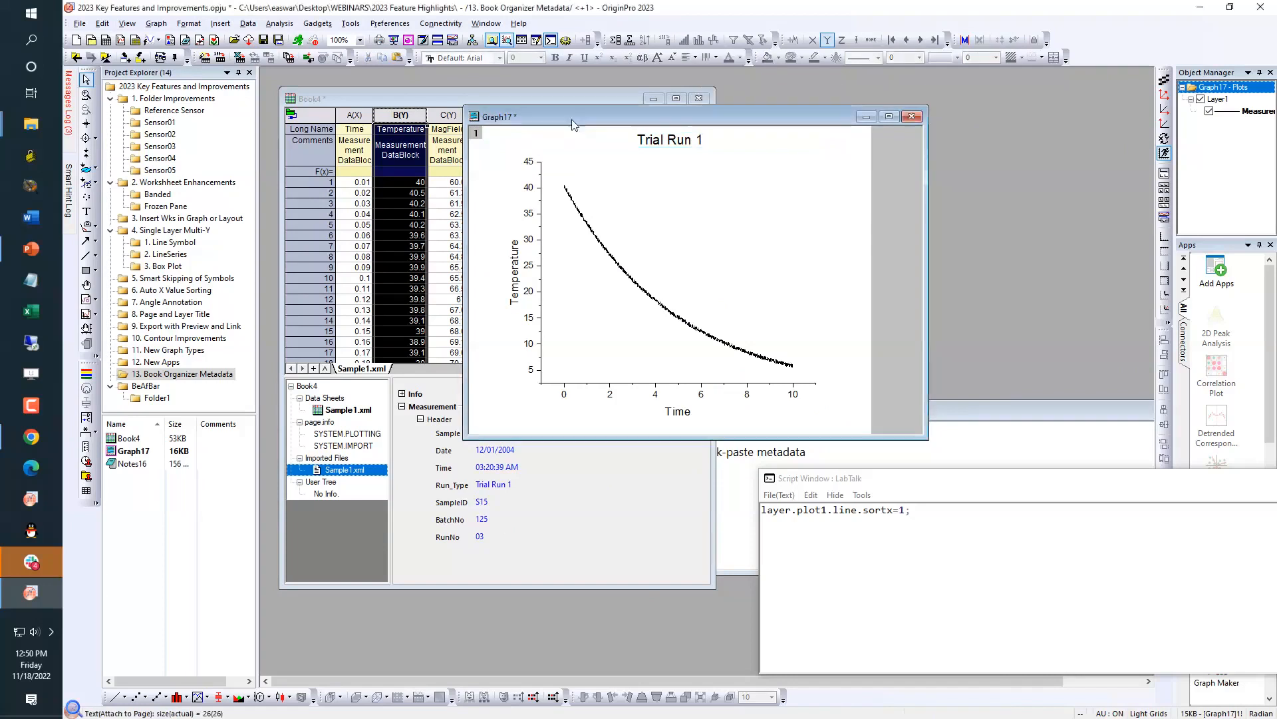
{"action": "left_click_drag", "start_coordinate": [573, 118], "coordinate": [773, 108]}
{"action": "left_click", "coordinate": [540, 105]}
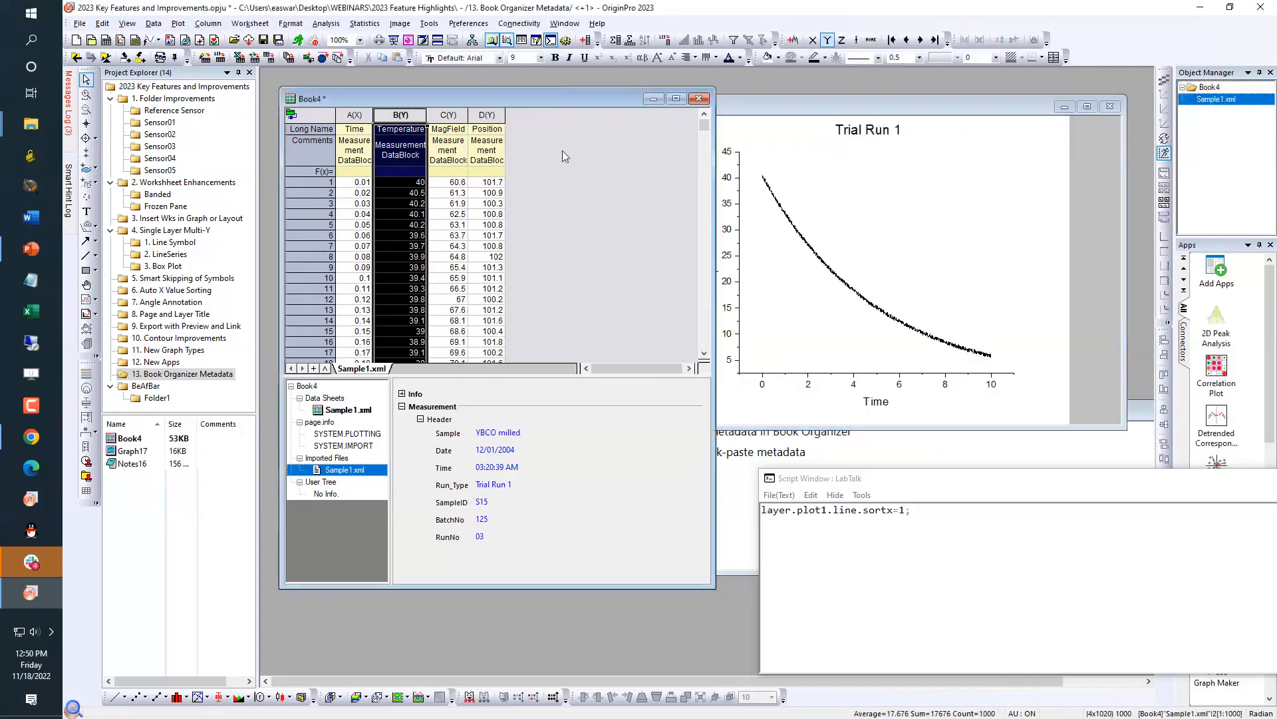
{"action": "left_click", "coordinate": [297, 113]}
{"action": "left_click", "coordinate": [295, 114]}
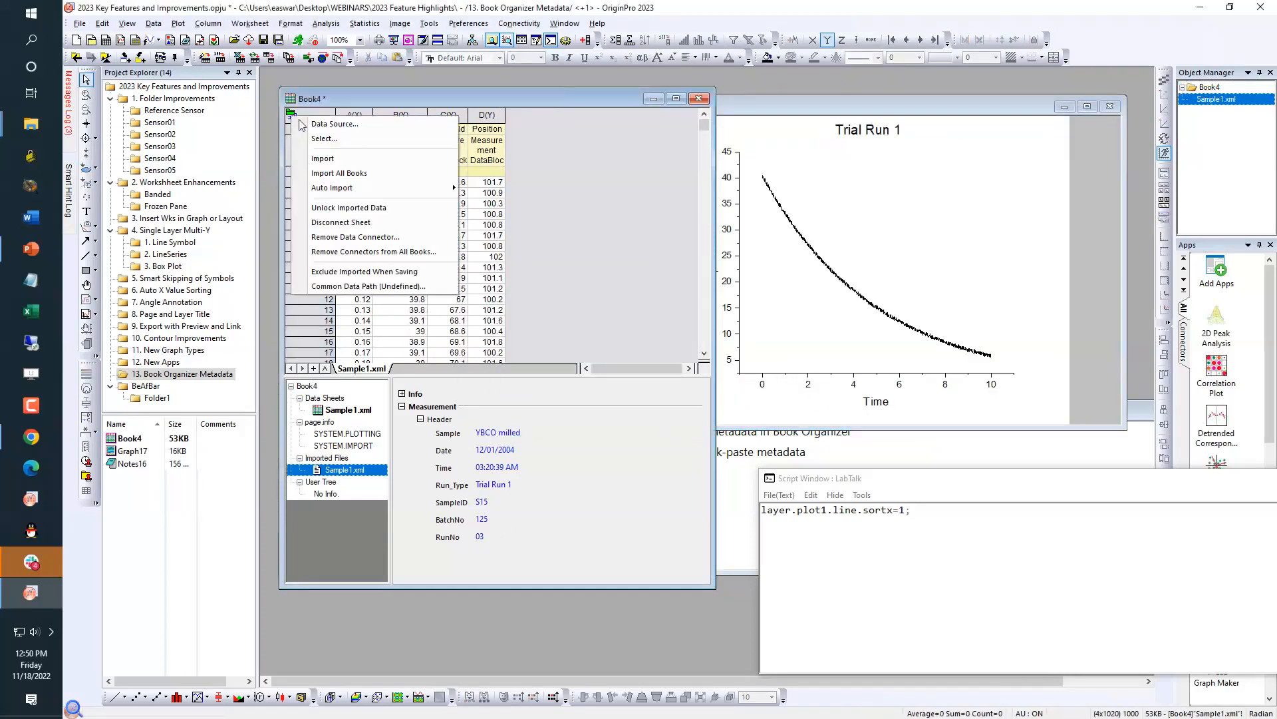
{"action": "left_click", "coordinate": [317, 127]}
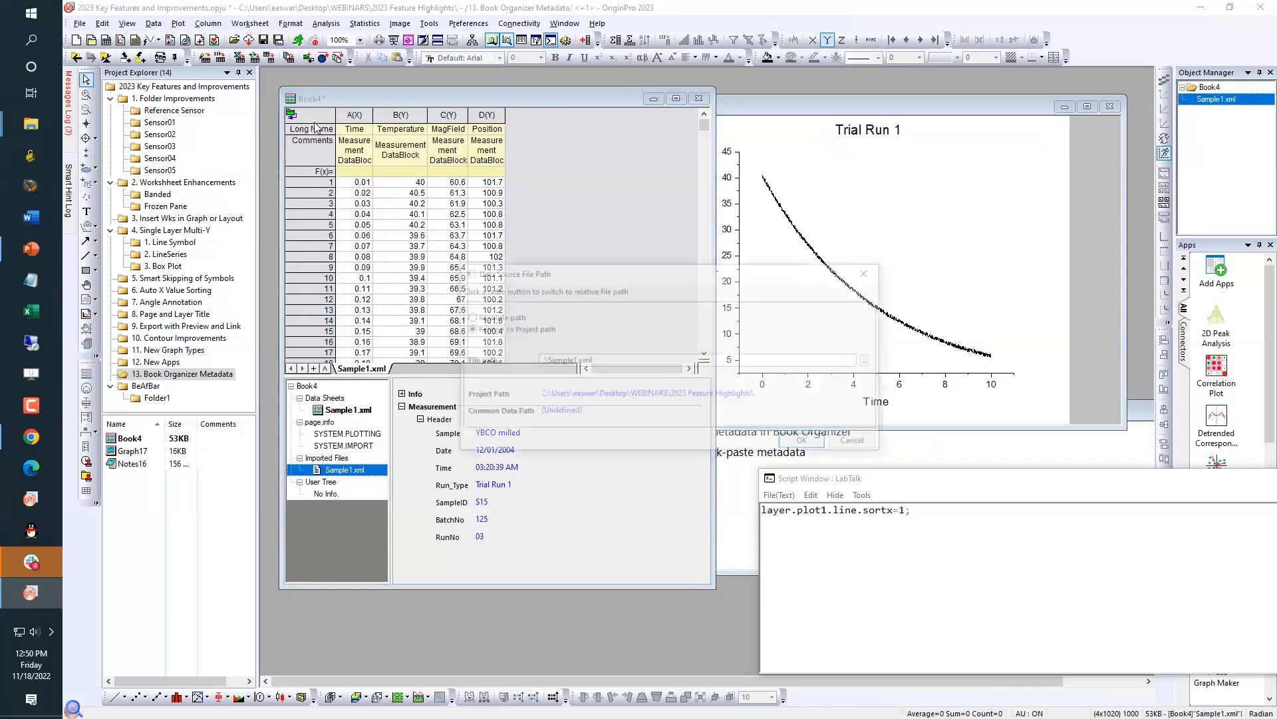
{"action": "left_click", "coordinate": [870, 361]}
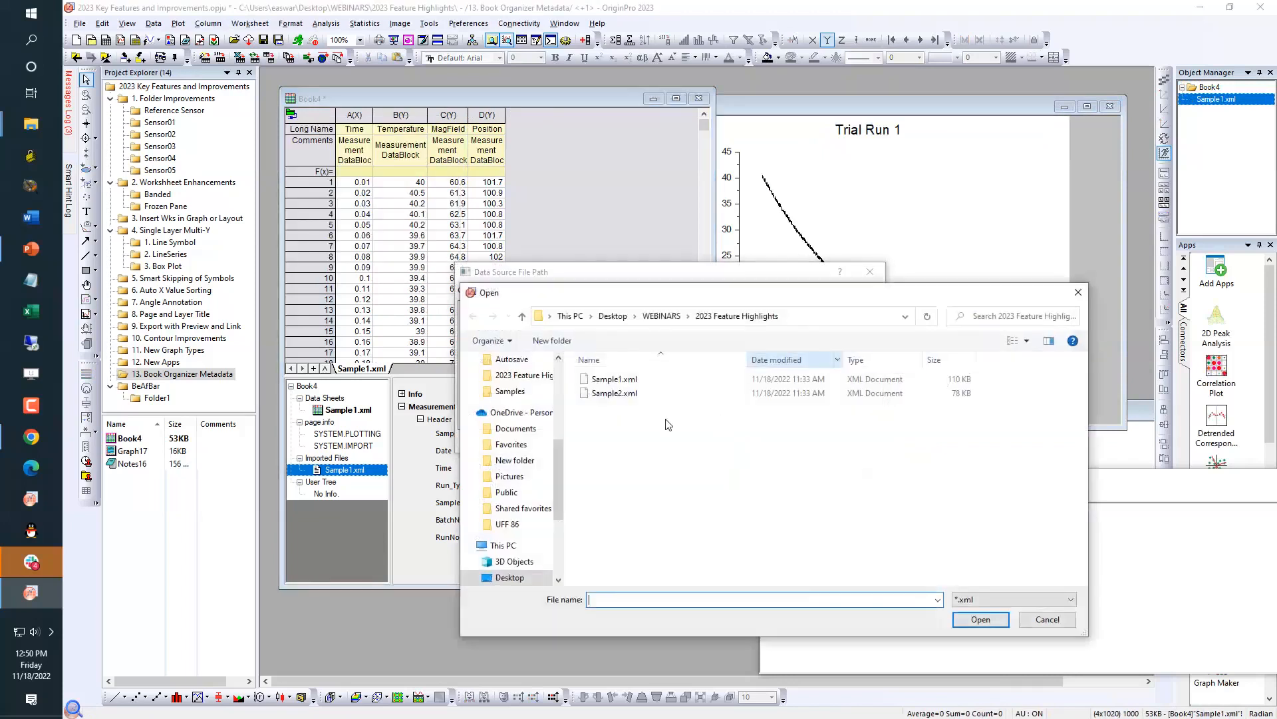
{"action": "double_click", "coordinate": [631, 398]}
{"action": "left_click", "coordinate": [807, 445]}
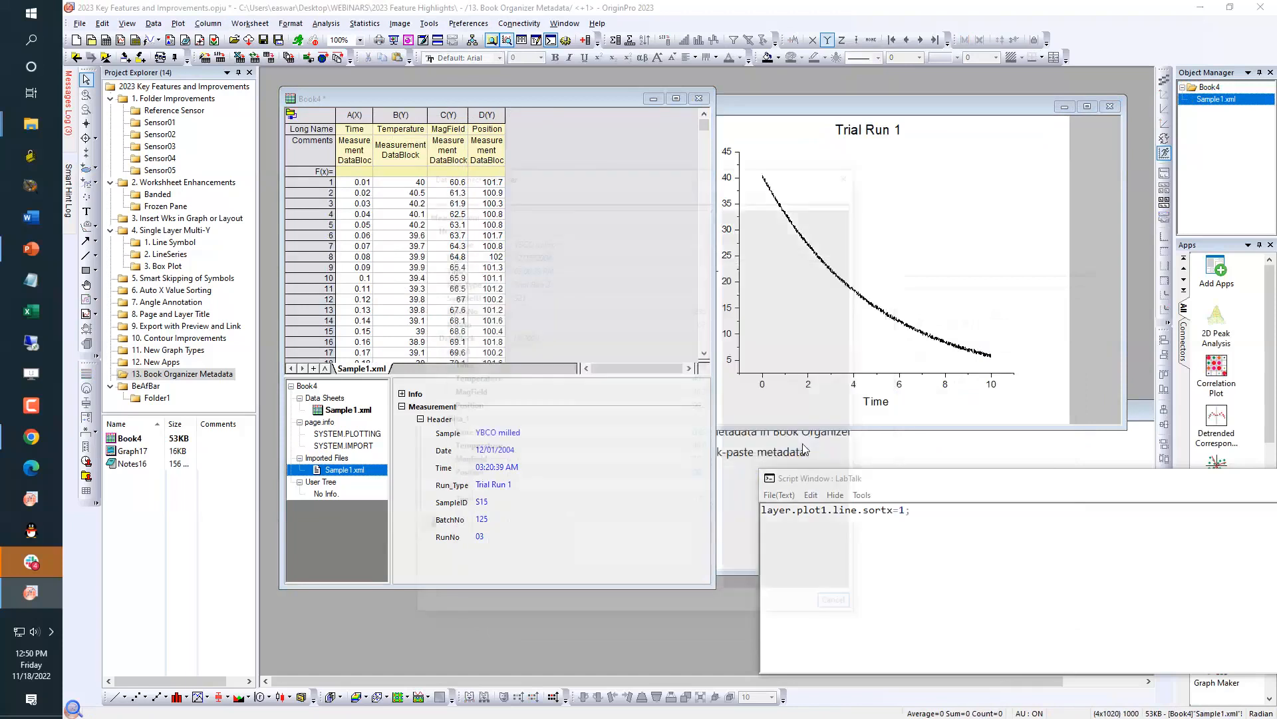
{"action": "left_click", "coordinate": [804, 609]}
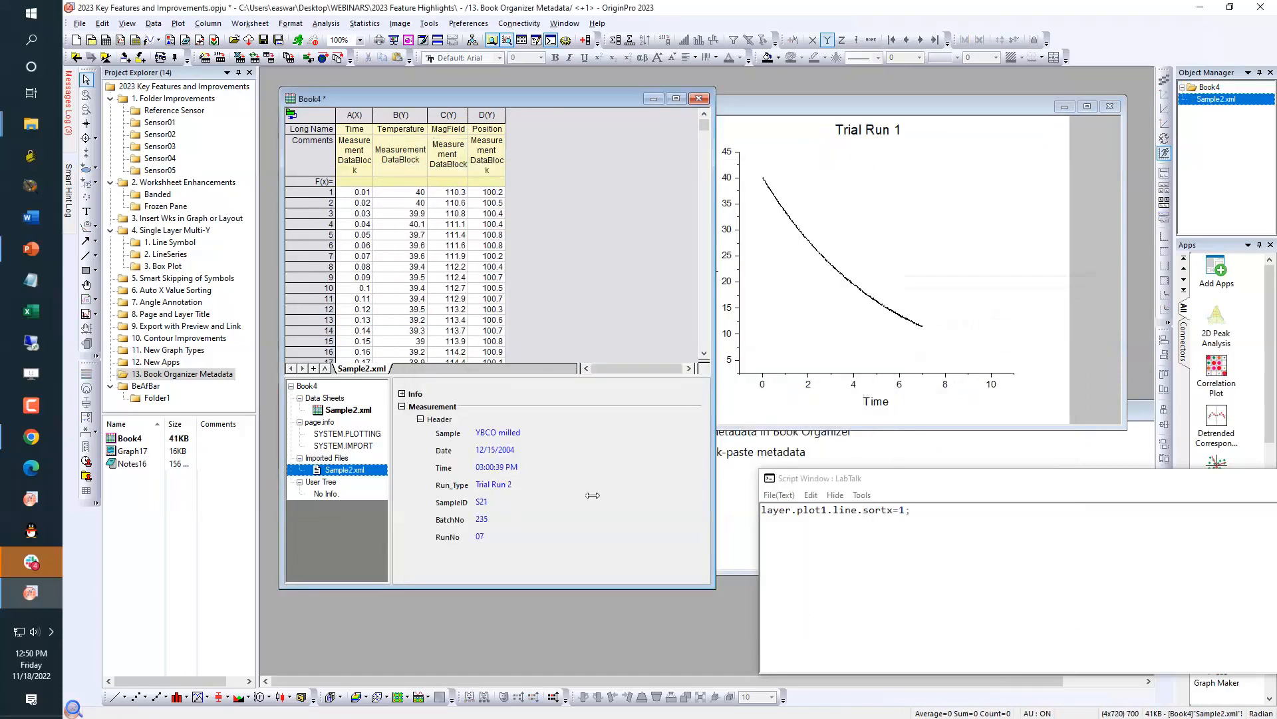
Refresh the linked page title by reopening its text, and reposition and narrow the graph window
{"action": "left_click", "coordinate": [883, 277]}
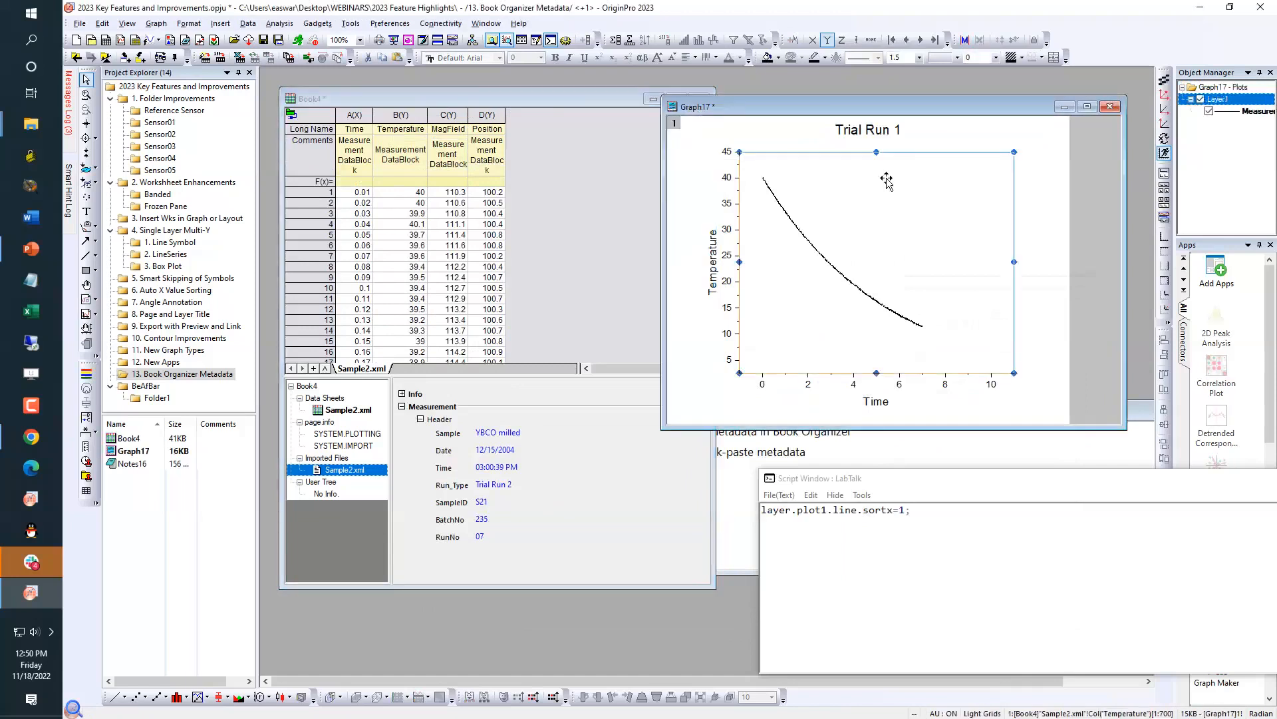
{"action": "double_click", "coordinate": [879, 135]}
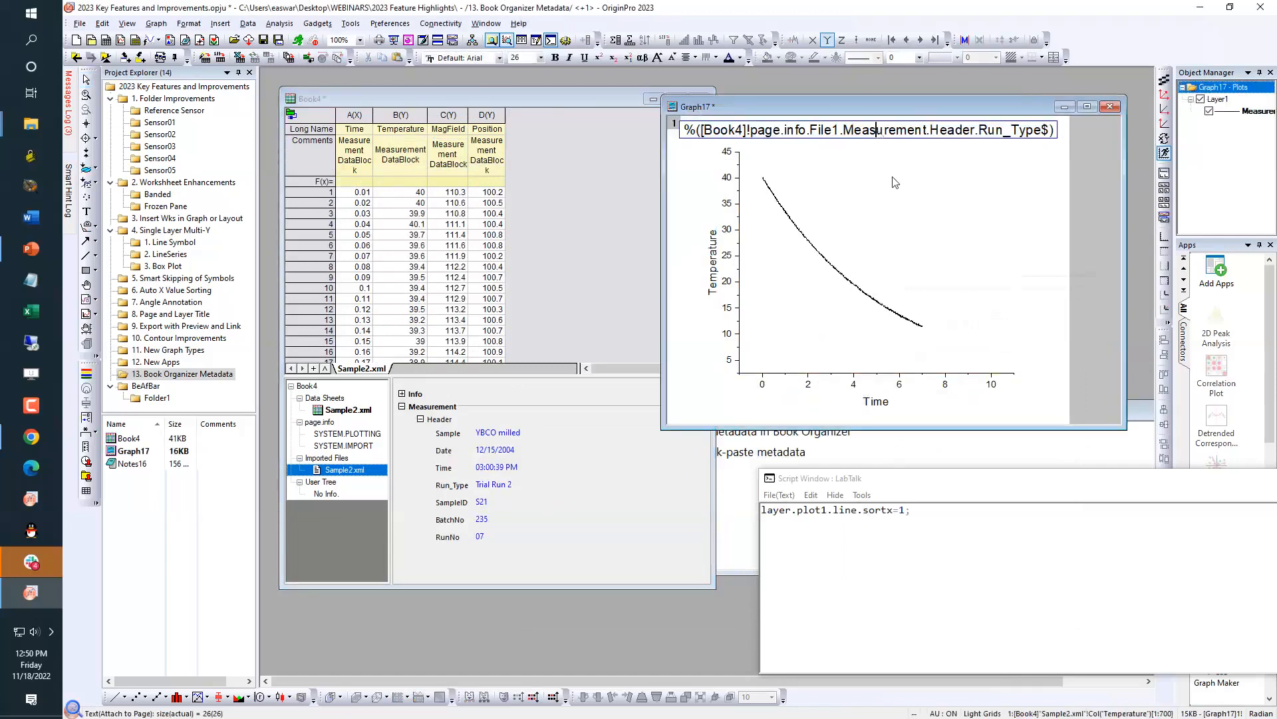
{"action": "left_click", "coordinate": [886, 150]}
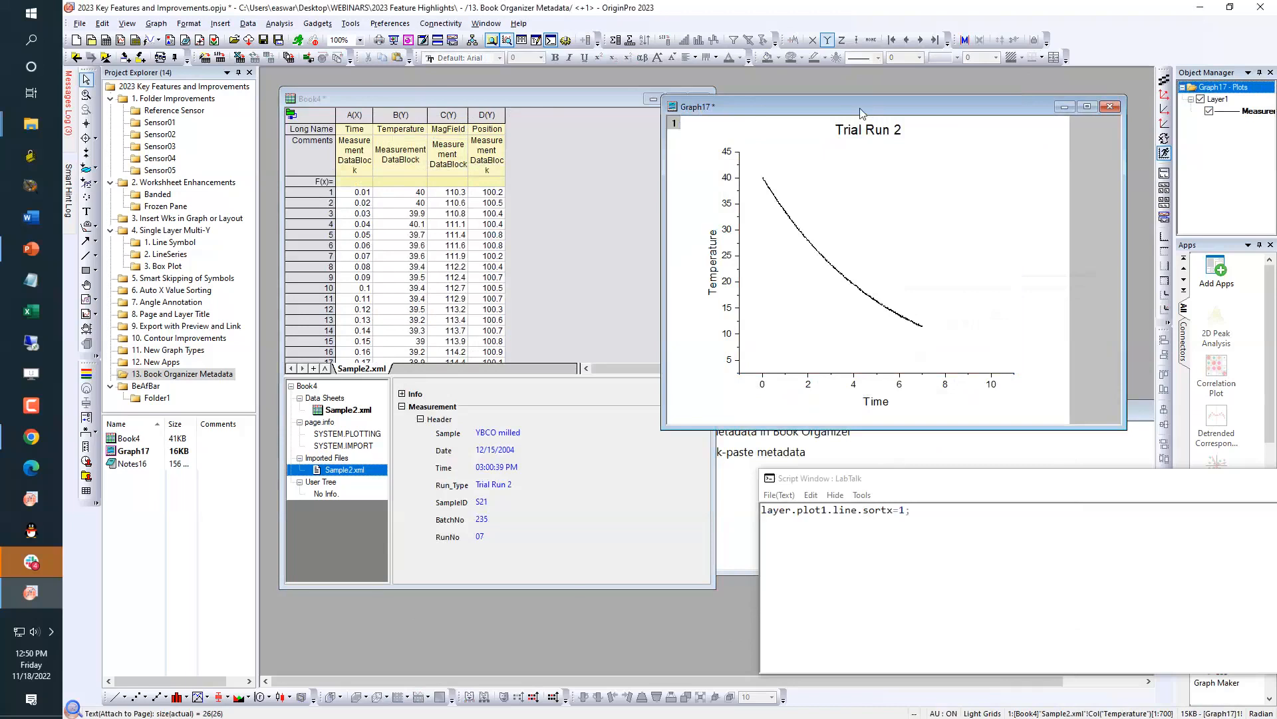
{"action": "left_click_drag", "start_coordinate": [861, 111], "coordinate": [752, 136]}
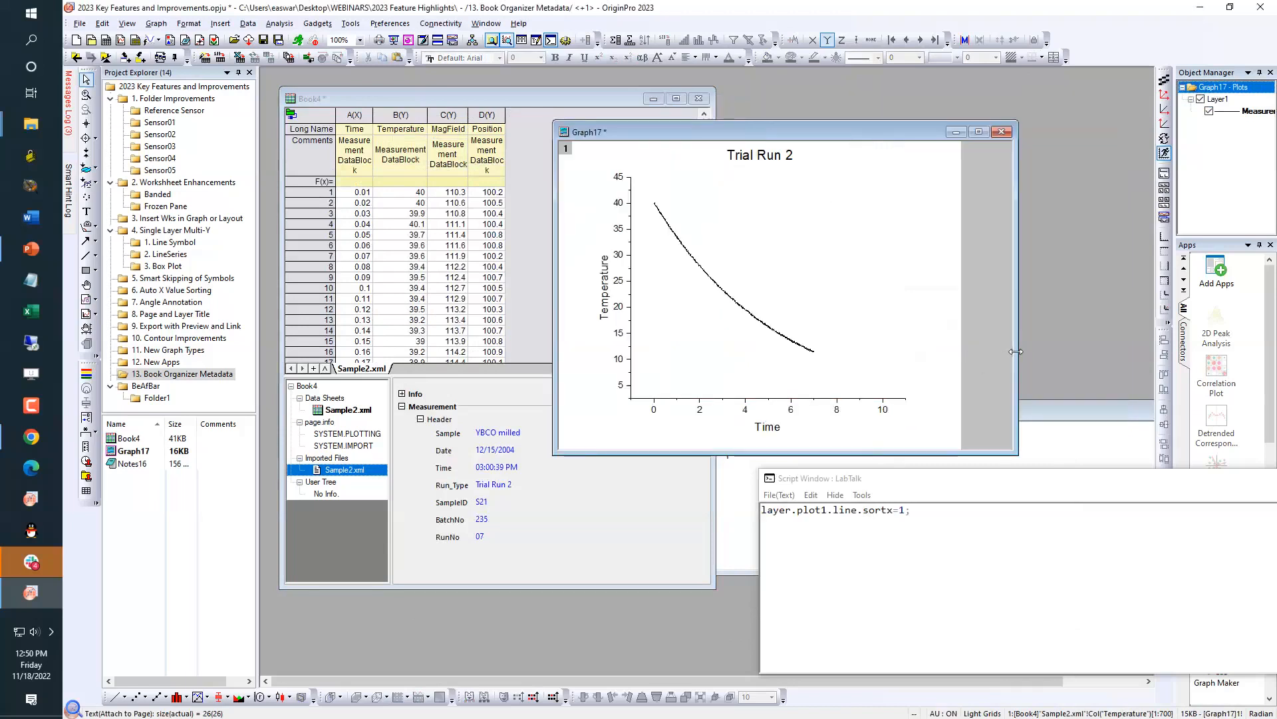
{"action": "left_click_drag", "start_coordinate": [1015, 351], "coordinate": [991, 353]}
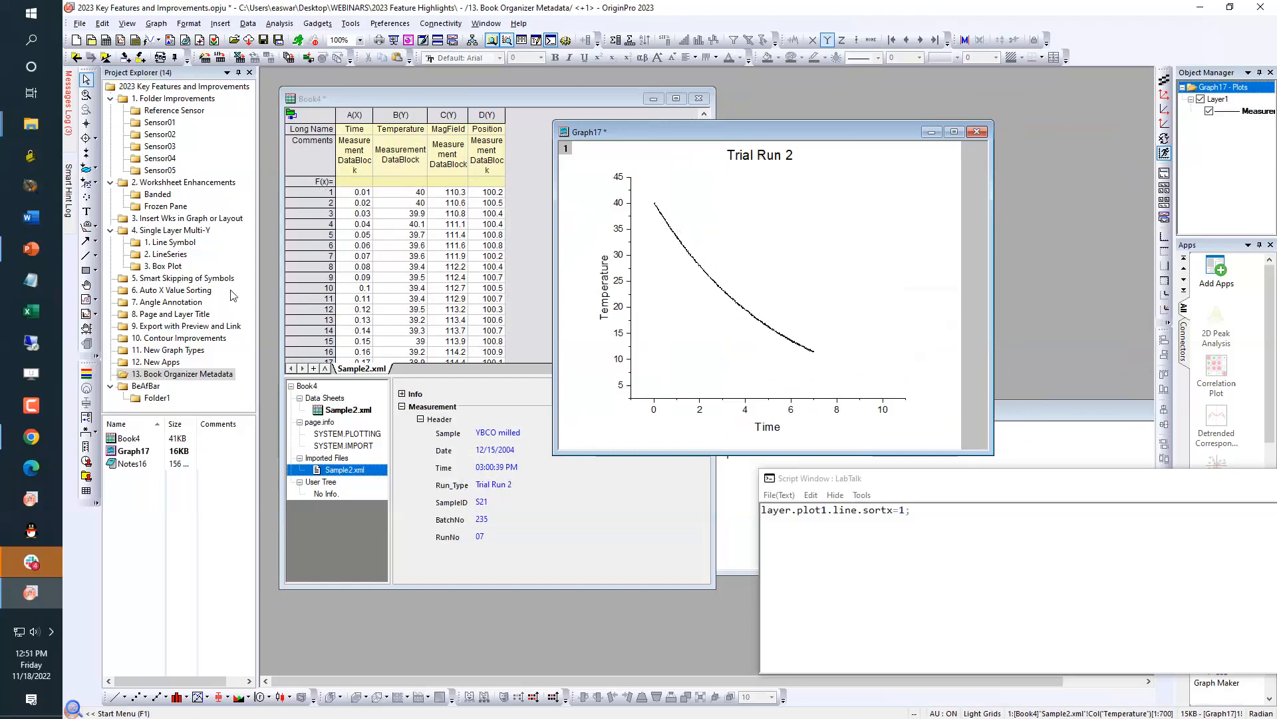
Switch to Chrome, open the Origin 2023 feature highlights from the OriginLab home page, and review its new graph types, apps and other features
{"action": "left_click", "coordinate": [32, 439]}
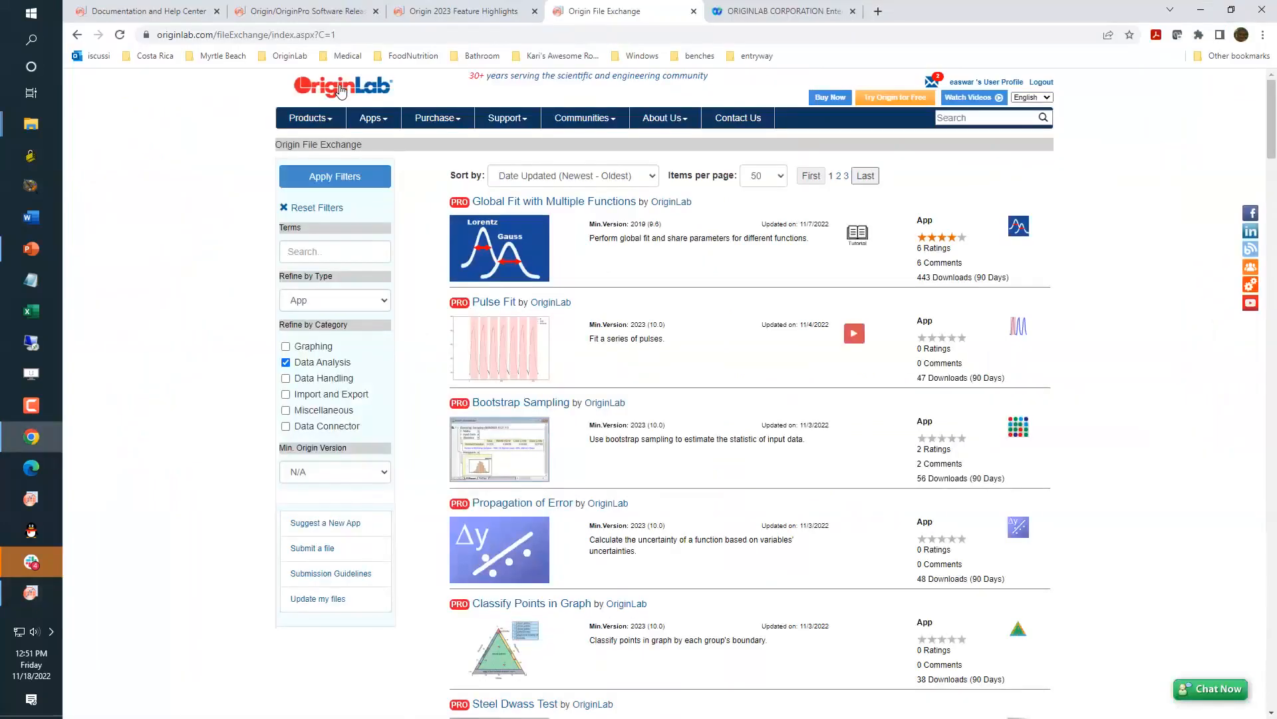
{"action": "left_click", "coordinate": [341, 92]}
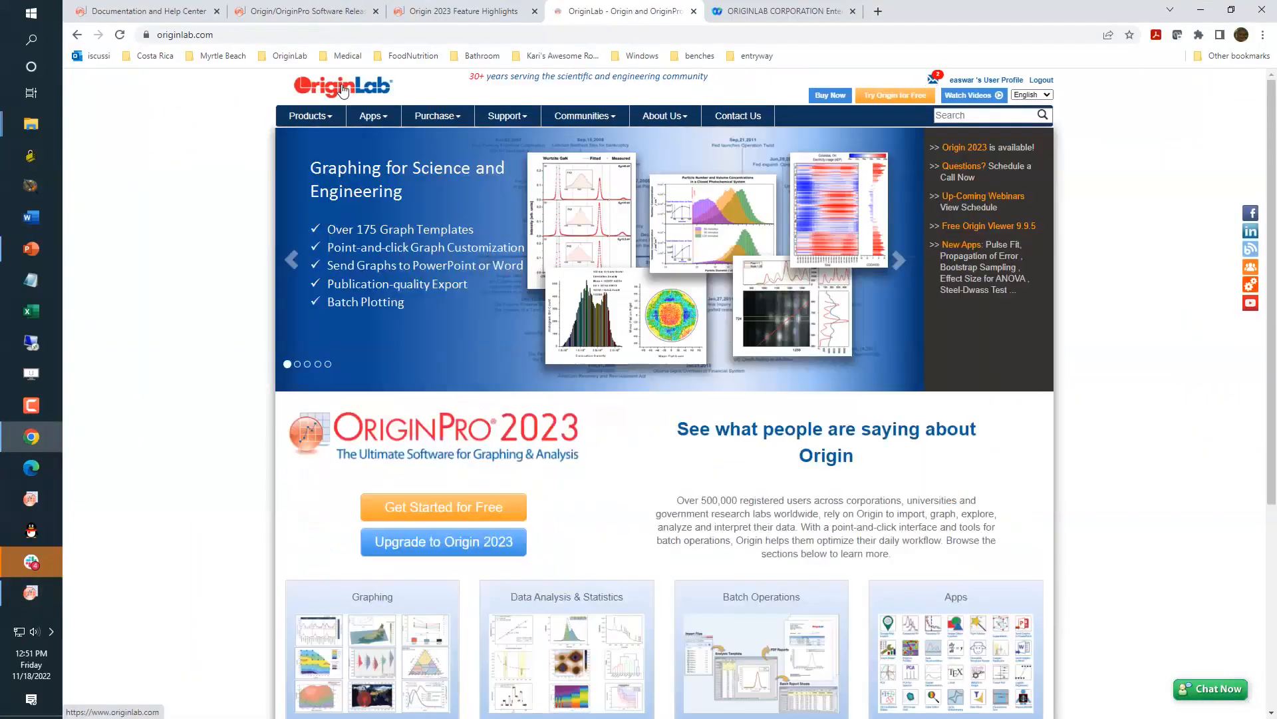
{"action": "left_click", "coordinate": [508, 426]}
{"action": "scroll", "coordinate": [536, 359], "scroll_direction": "down", "scroll_amount": 15}
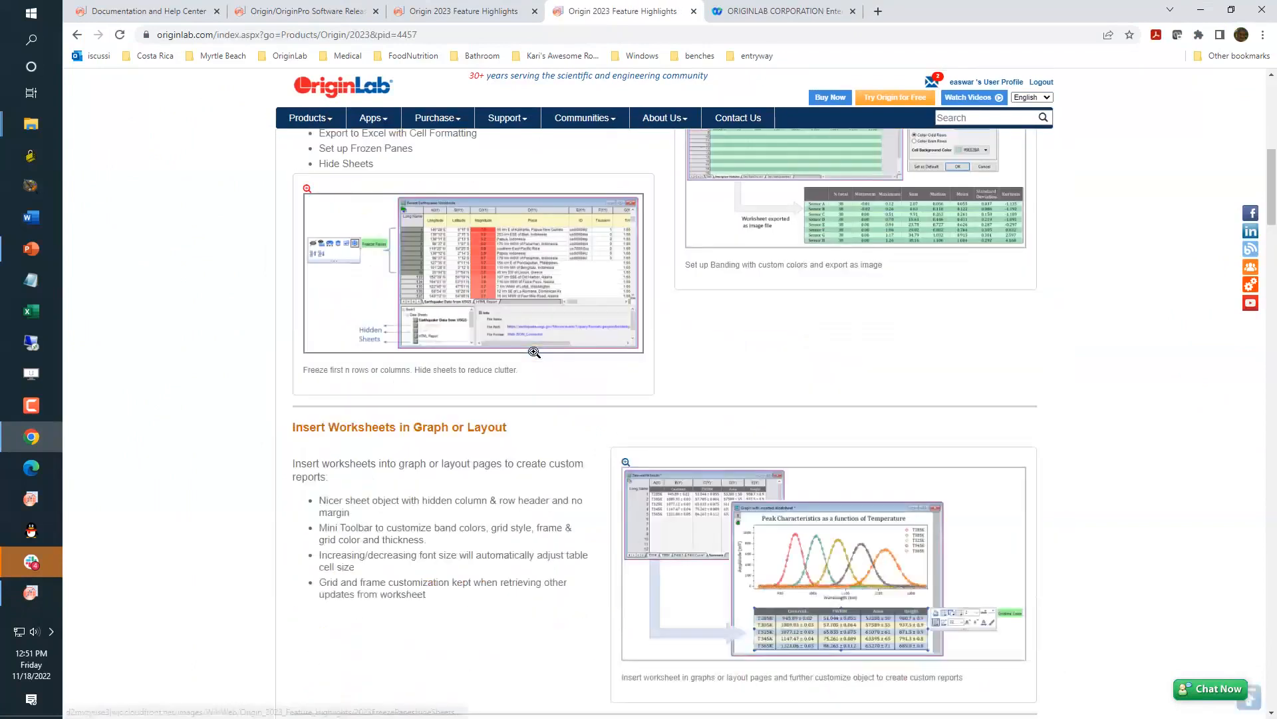
{"action": "scroll", "coordinate": [537, 357], "scroll_direction": "down", "scroll_amount": 20}
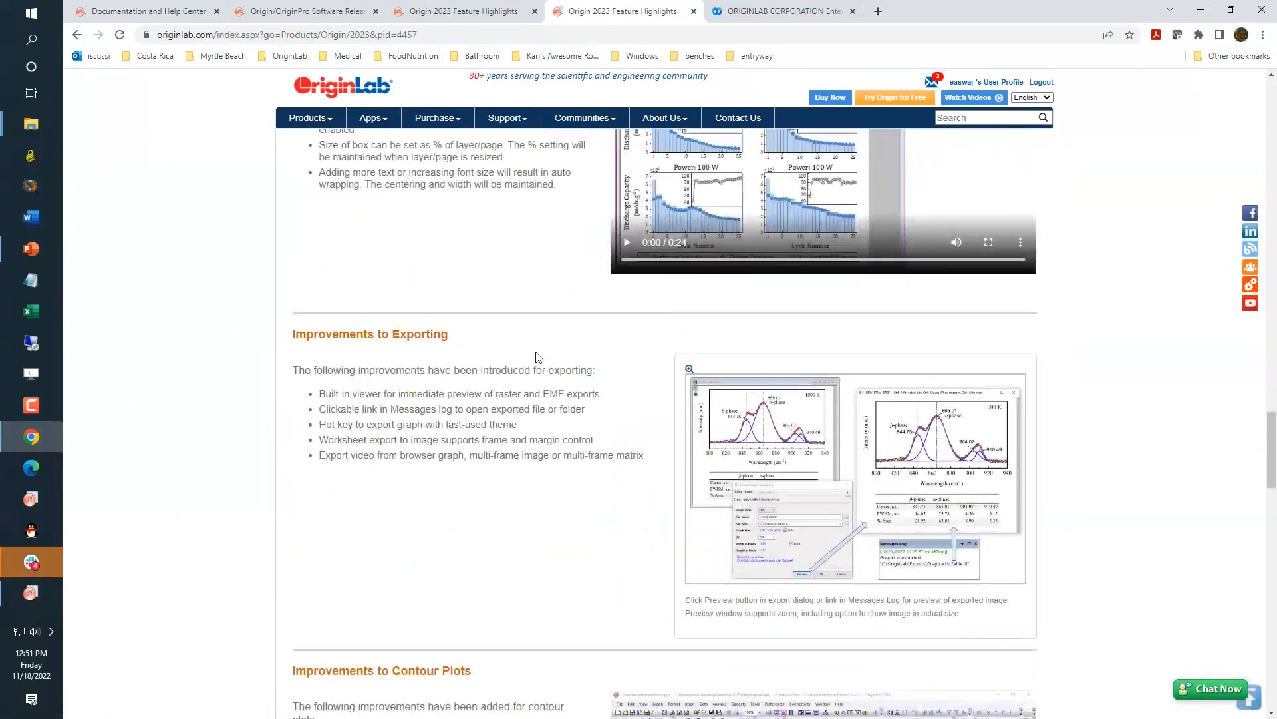
{"action": "scroll", "coordinate": [537, 353], "scroll_direction": "down", "scroll_amount": 12}
{"action": "scroll", "coordinate": [778, 423], "scroll_direction": "up", "scroll_amount": 3}
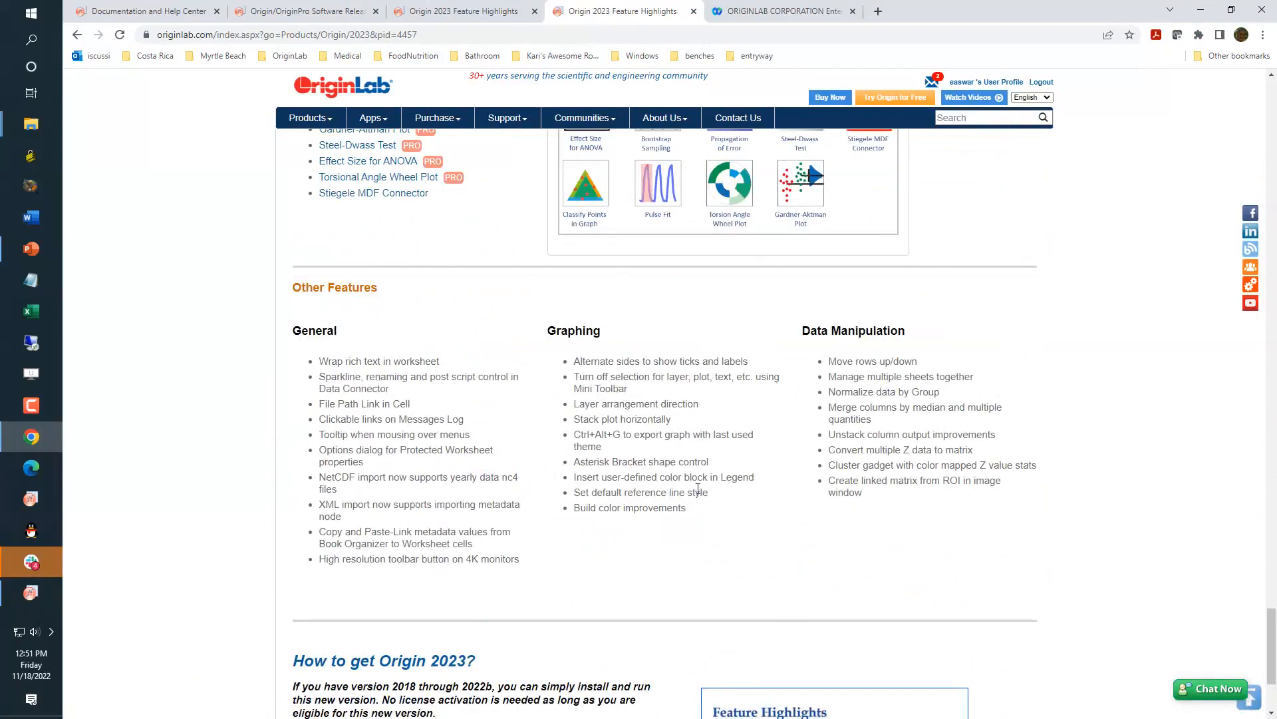
{"action": "scroll", "coordinate": [698, 490], "scroll_direction": "up", "scroll_amount": 7}
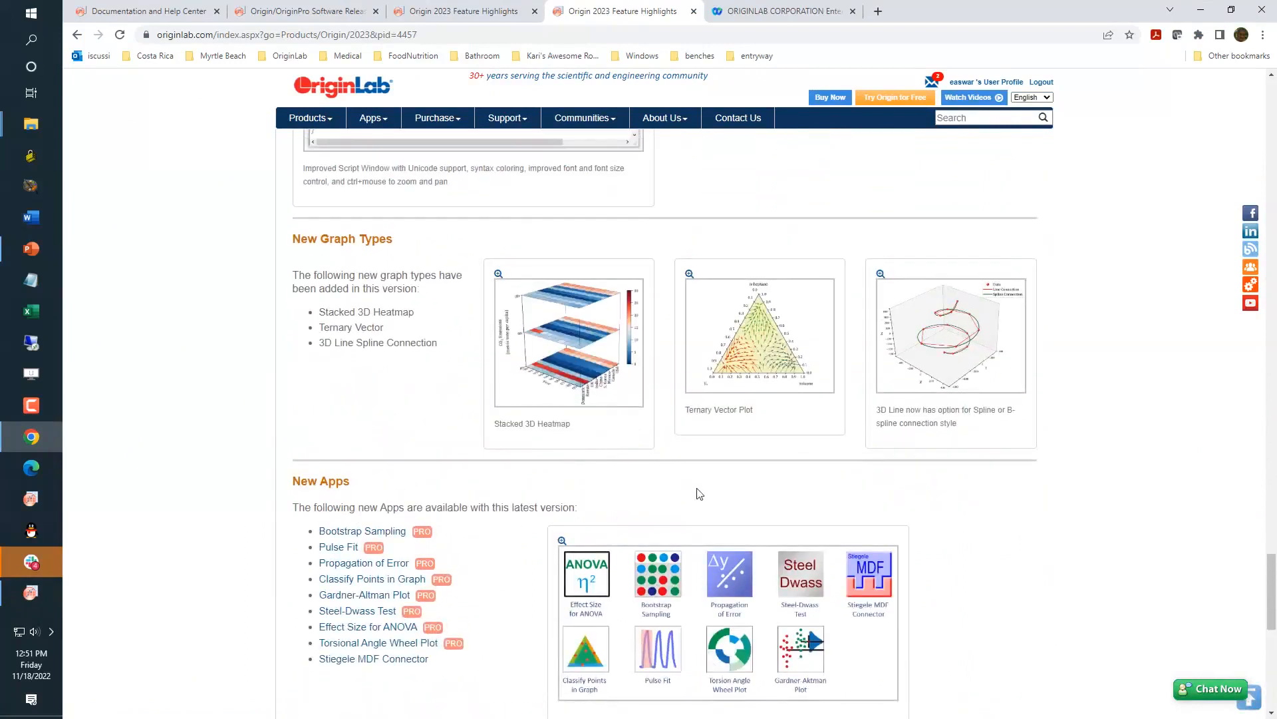
{"action": "scroll", "coordinate": [698, 493], "scroll_direction": "down", "scroll_amount": 20}
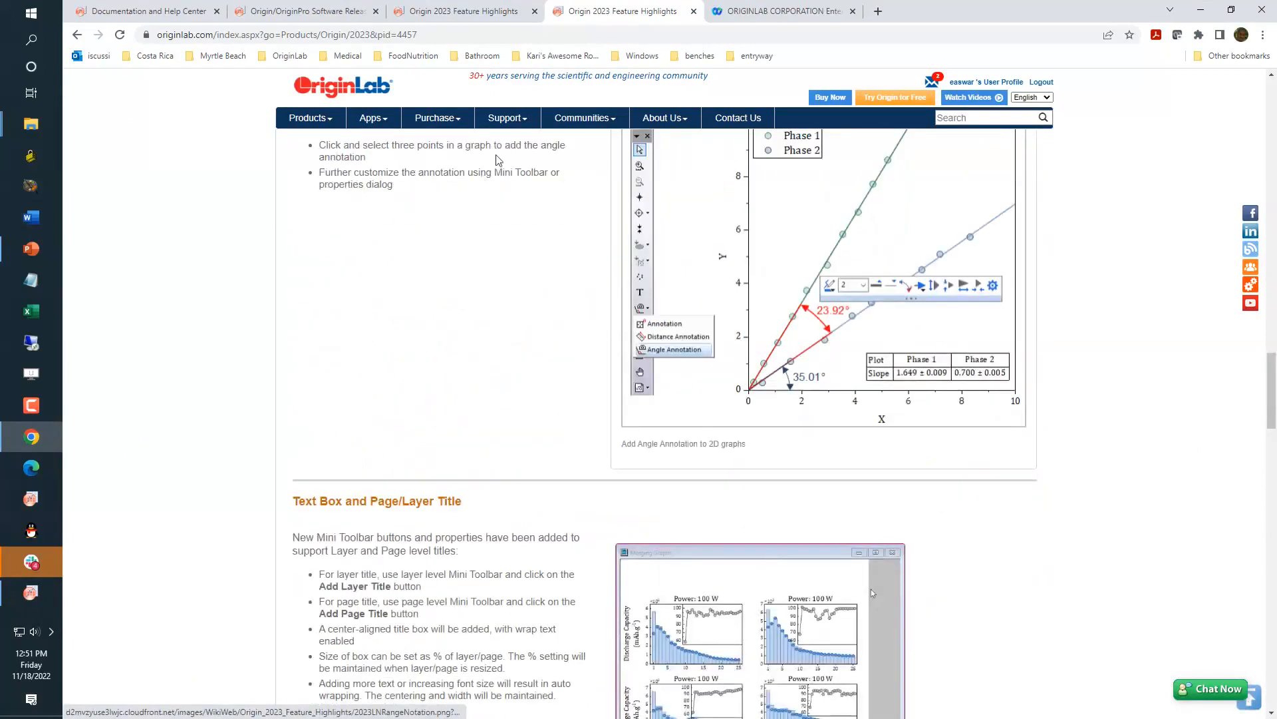
Open the list of all recorded webinars through the OriginLab Help Center's Webinars page
{"action": "mouse_move", "coordinate": [501, 125]}
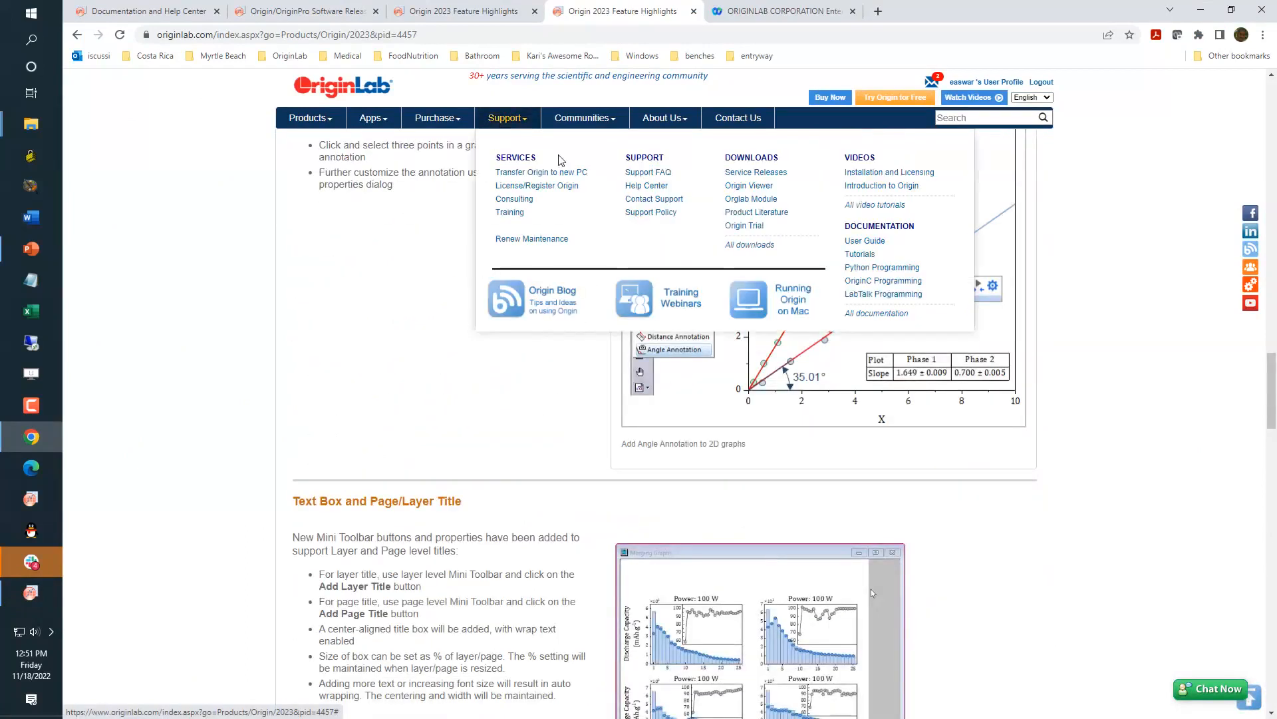
{"action": "left_click", "coordinate": [638, 186]}
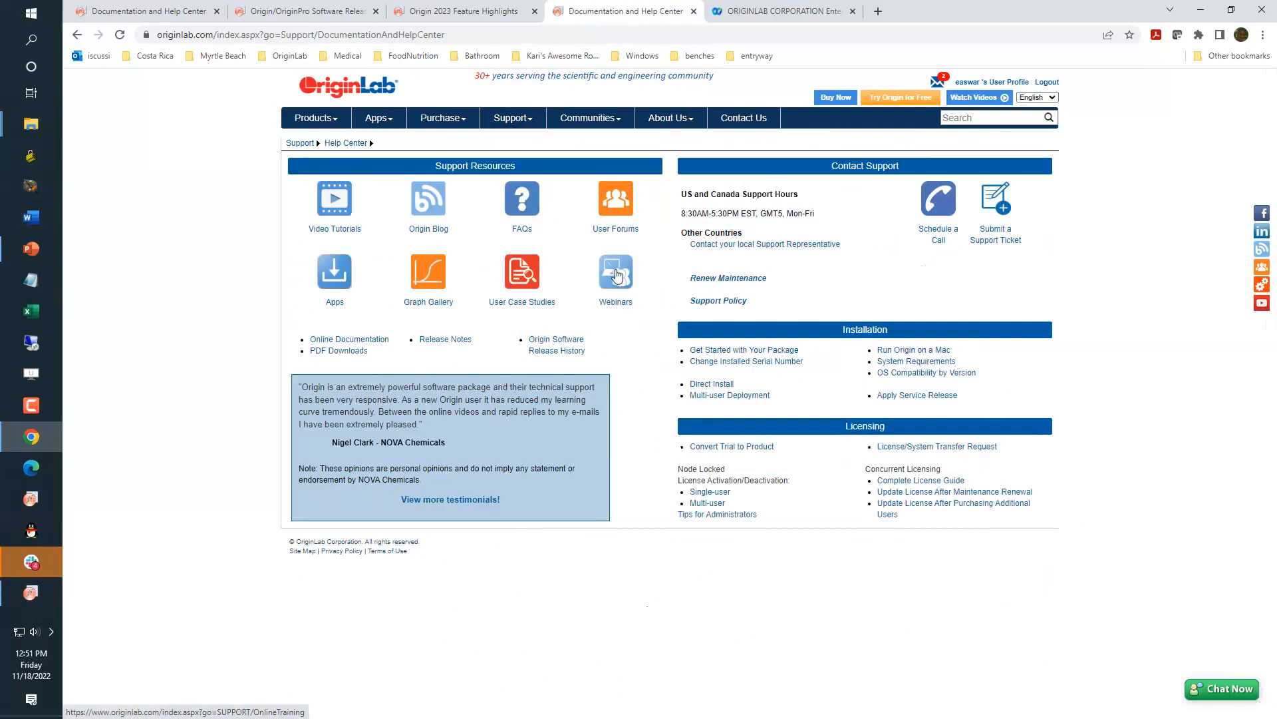
{"action": "left_click", "coordinate": [616, 275]}
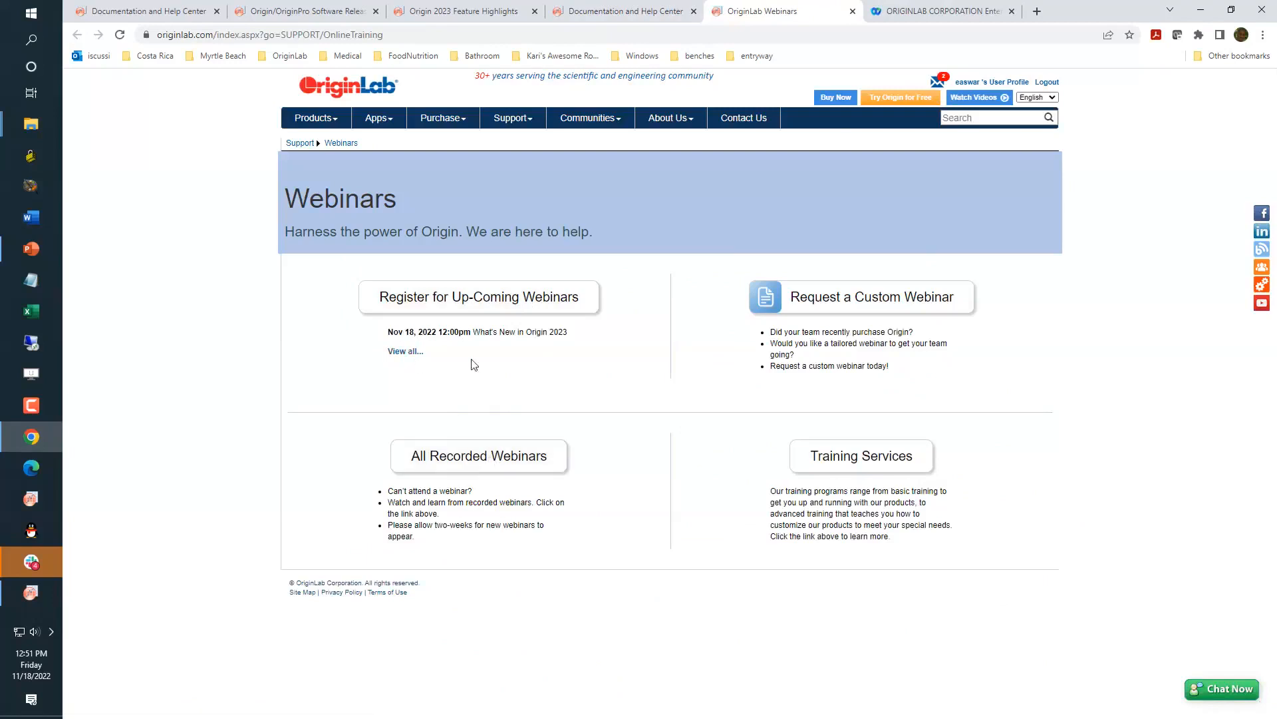
{"action": "left_click", "coordinate": [485, 467]}
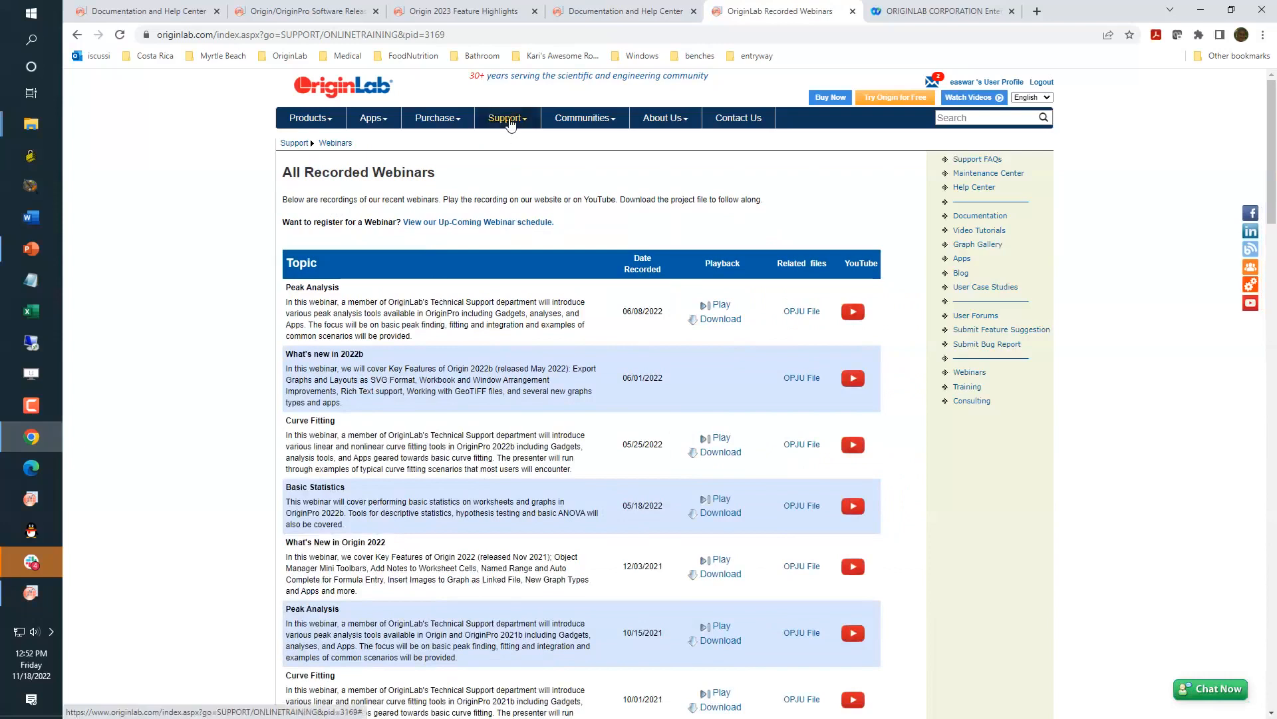
Open the Training Webinars page from the OriginLab support resources, go to All Recorded Webinars, and look through the list
{"action": "mouse_move", "coordinate": [510, 125]}
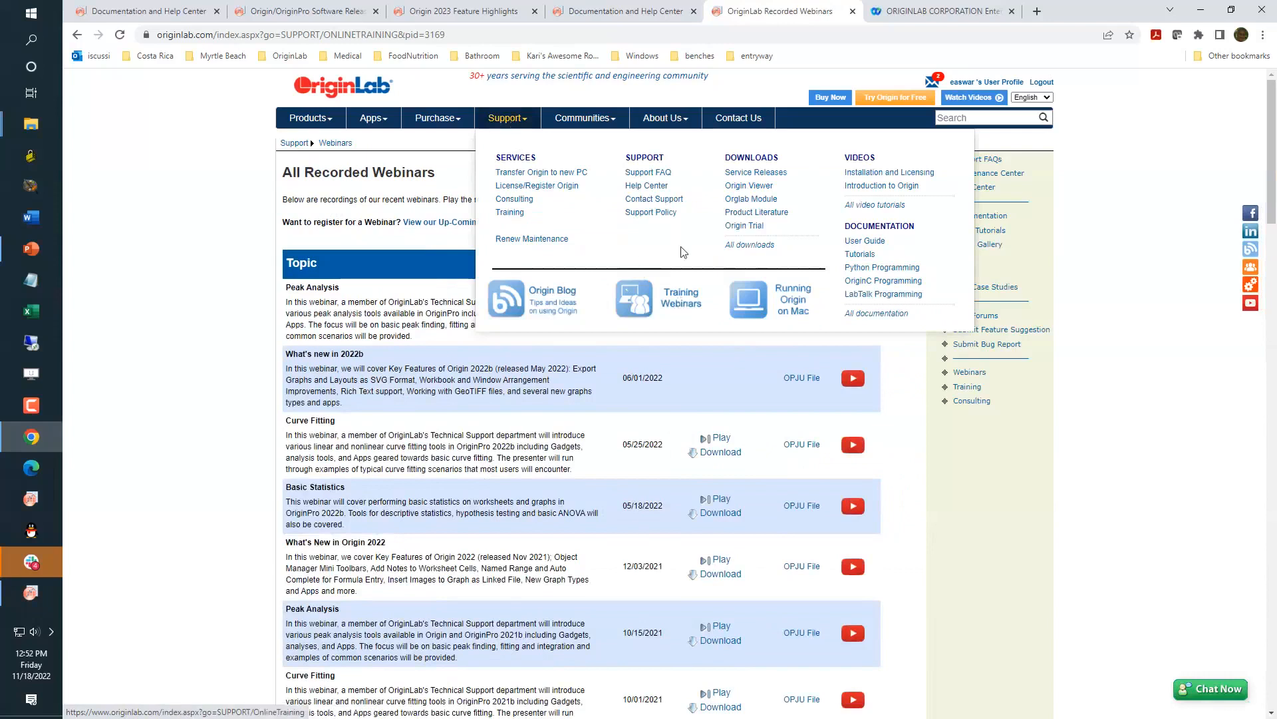
{"action": "left_click", "coordinate": [683, 307]}
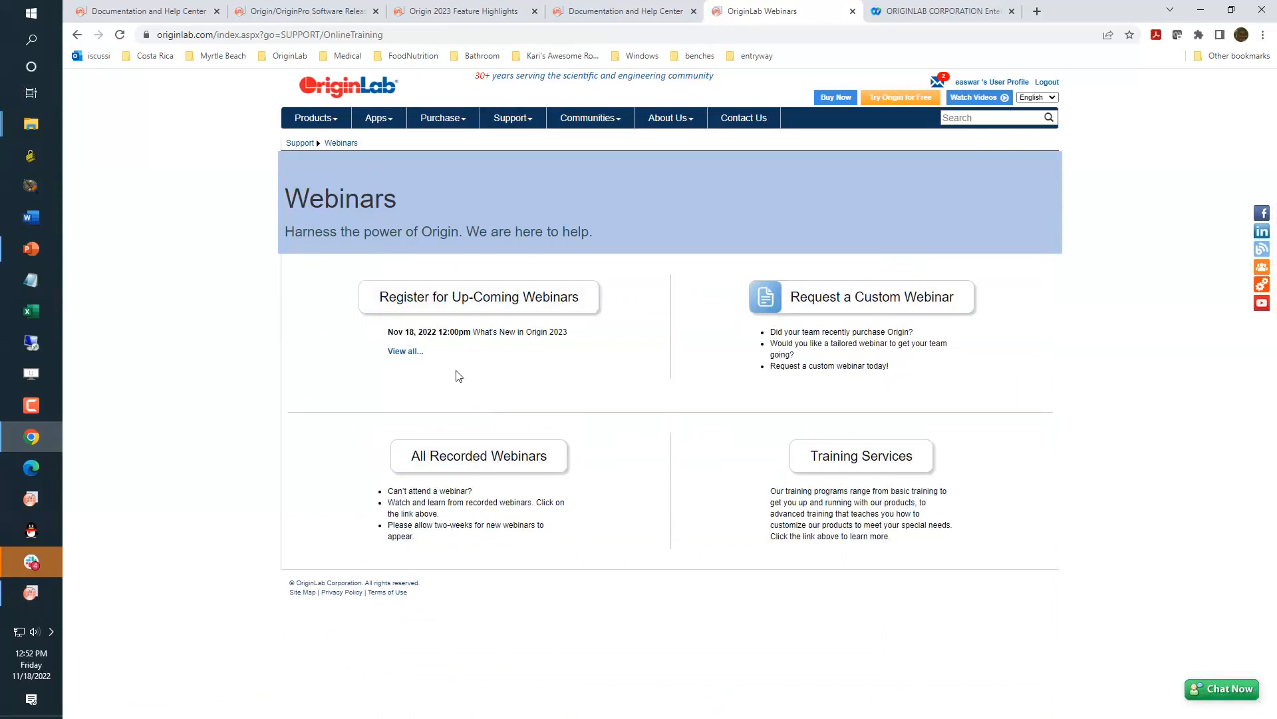
{"action": "left_click", "coordinate": [482, 464]}
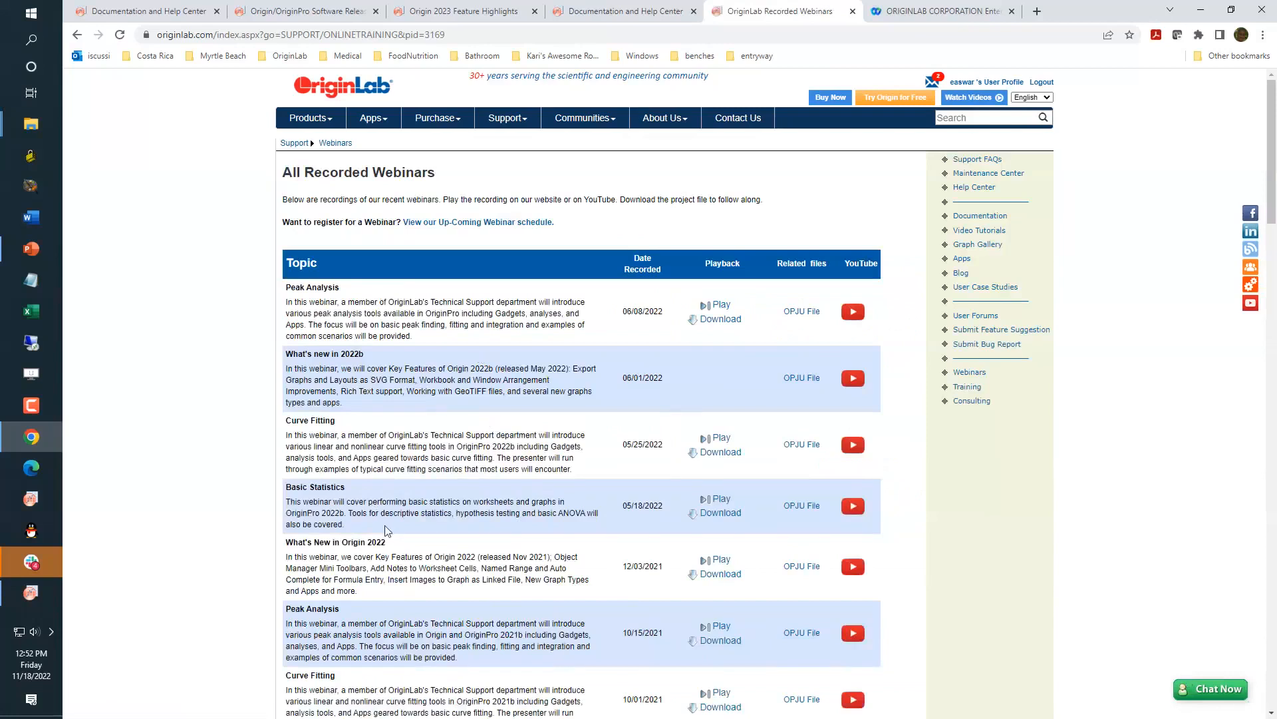
{"action": "scroll", "coordinate": [385, 525], "scroll_direction": "down", "scroll_amount": 6}
{"action": "scroll", "coordinate": [532, 499], "scroll_direction": "up", "scroll_amount": 6}
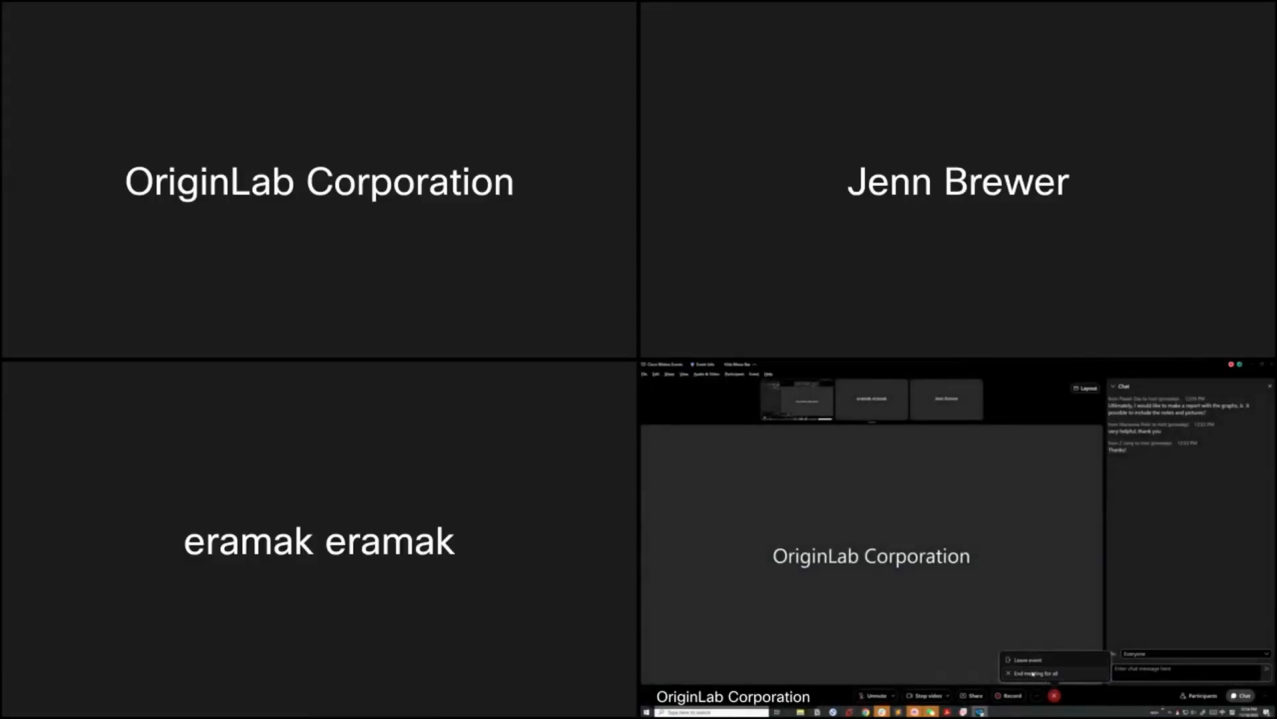
Switch to the Webex meeting, cancel ending the event for all participants, and close the meeting window to leave the event
{"action": "left_click", "coordinate": [1034, 674]}
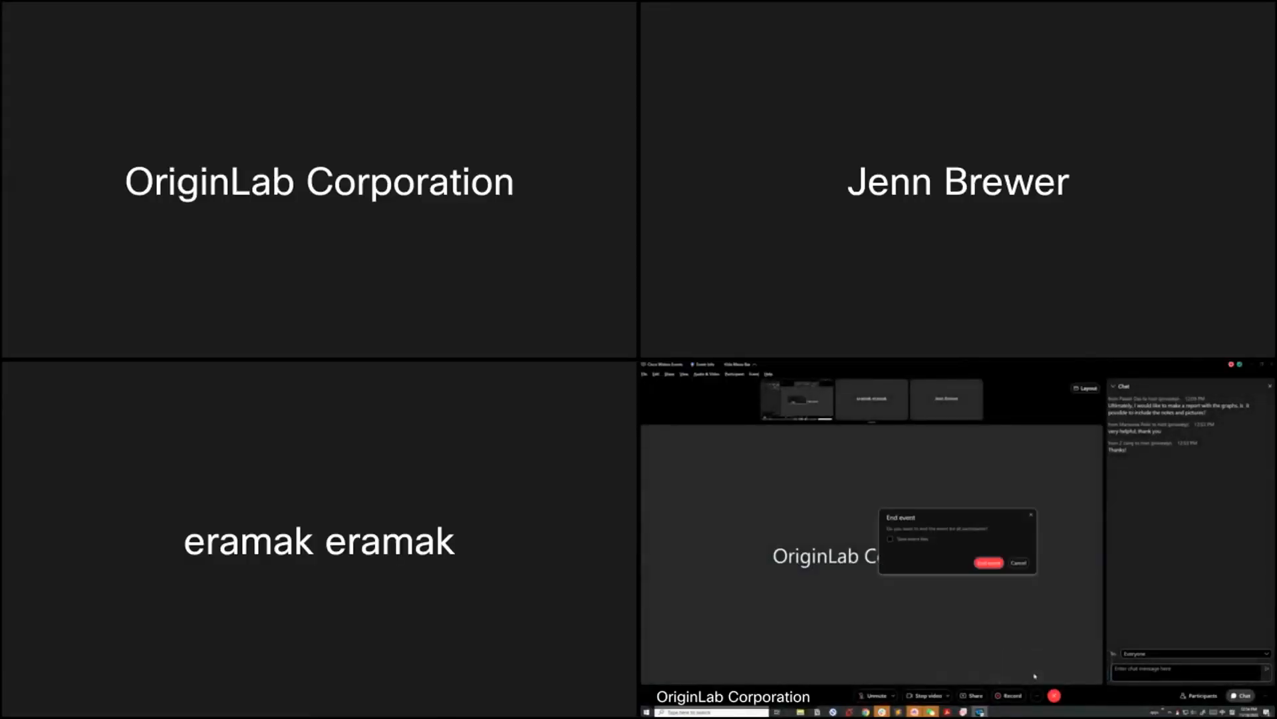
{"action": "left_click", "coordinate": [1018, 563]}
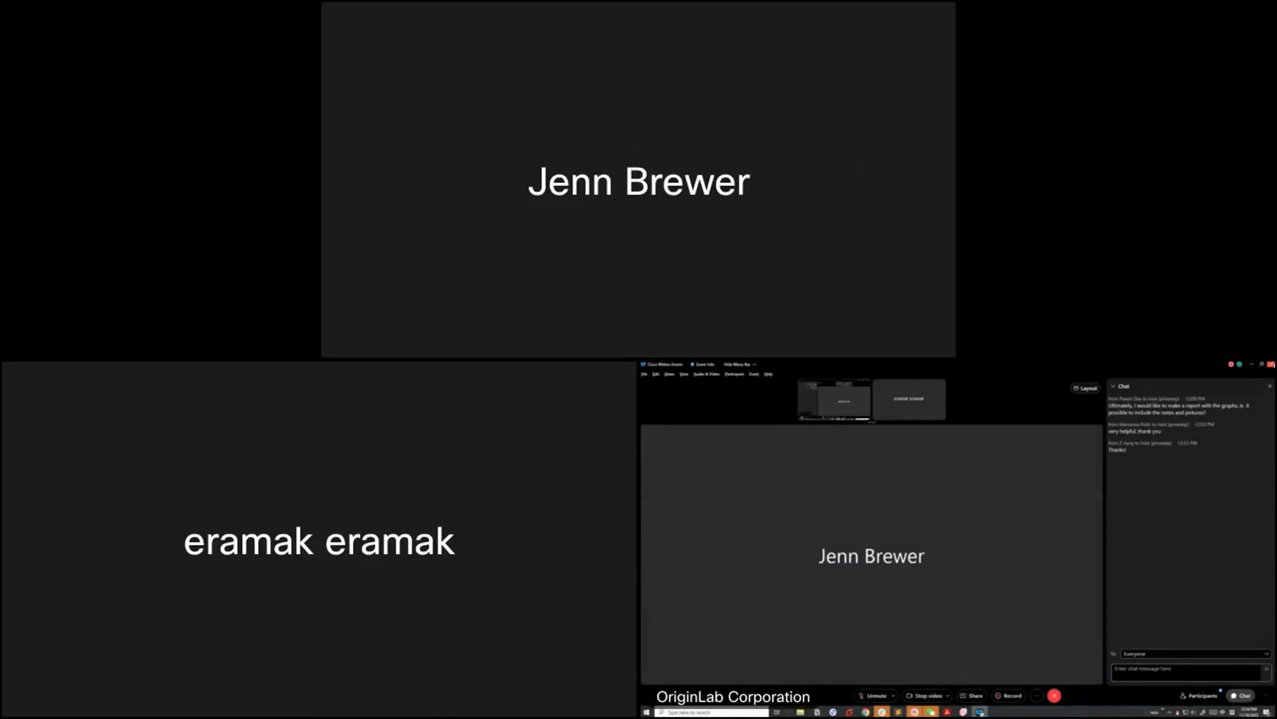
{"action": "left_click", "coordinate": [1271, 364]}
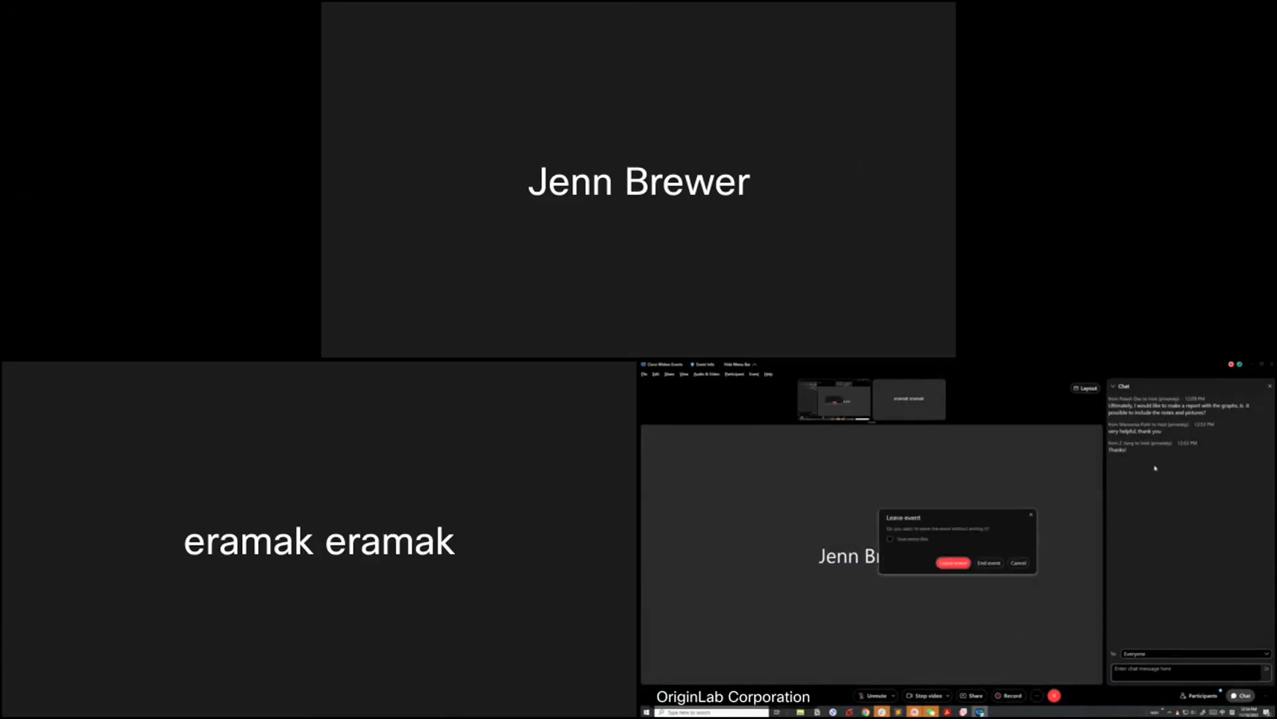